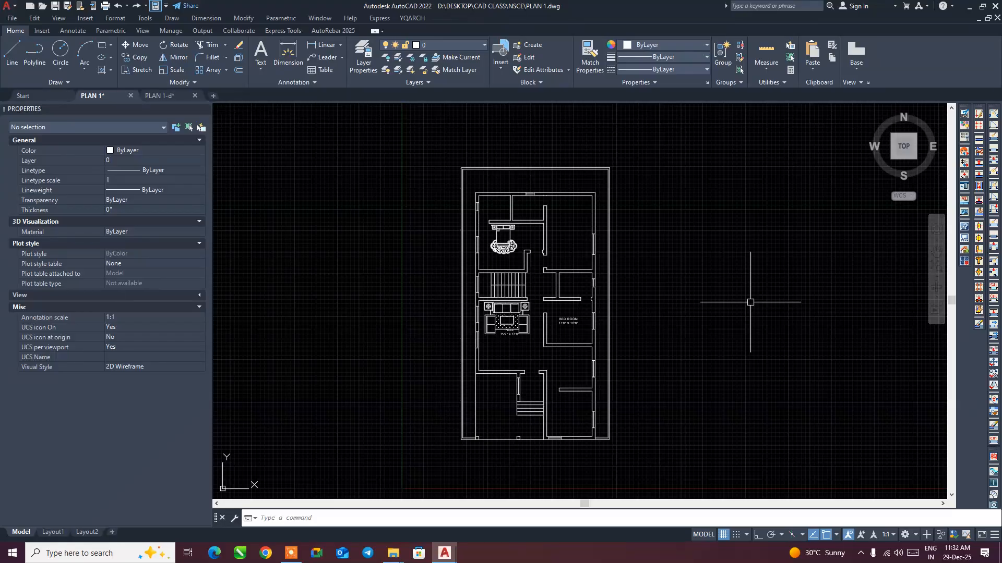
- Open the drafting settings and set the grid snap type to Isometric snap
{"action": "type", "text": "DS"}
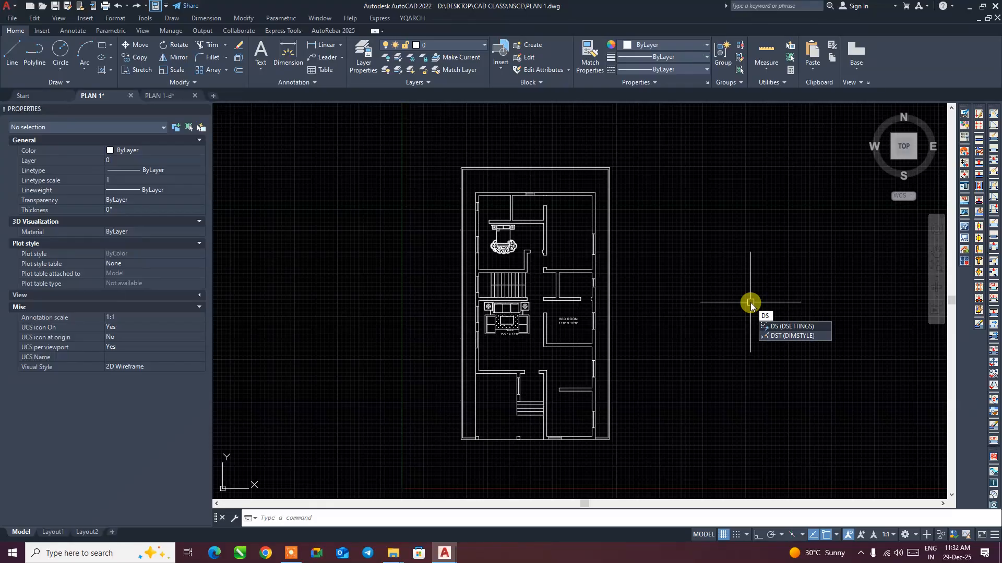
{"action": "key", "text": "Return"}
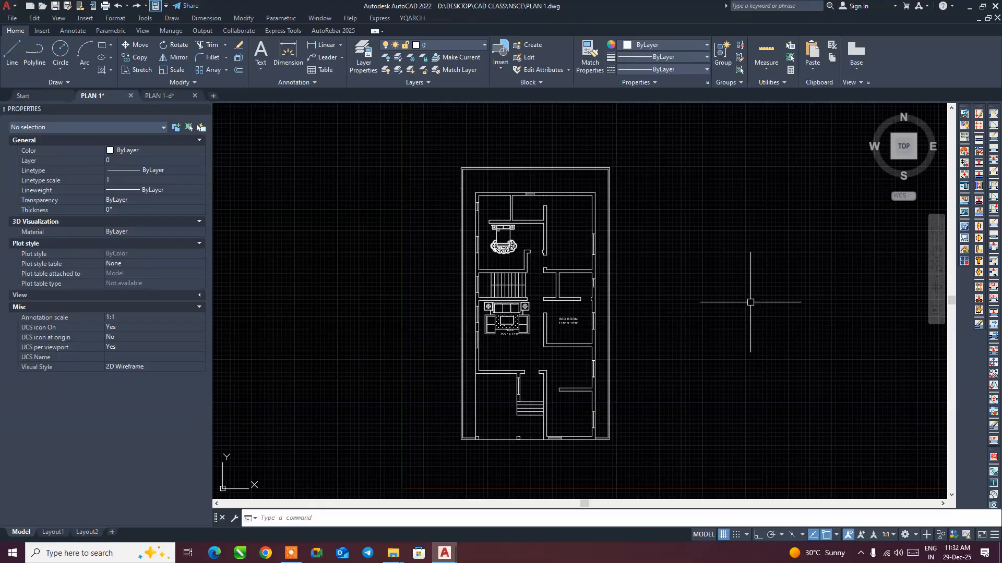
{"action": "type", "text": "DS"}
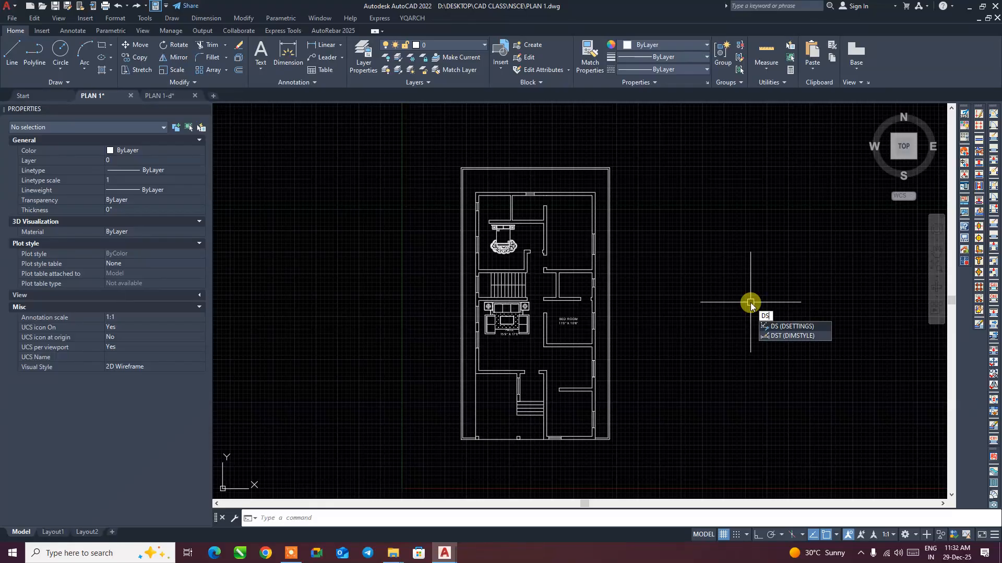
{"action": "key", "text": "Return"}
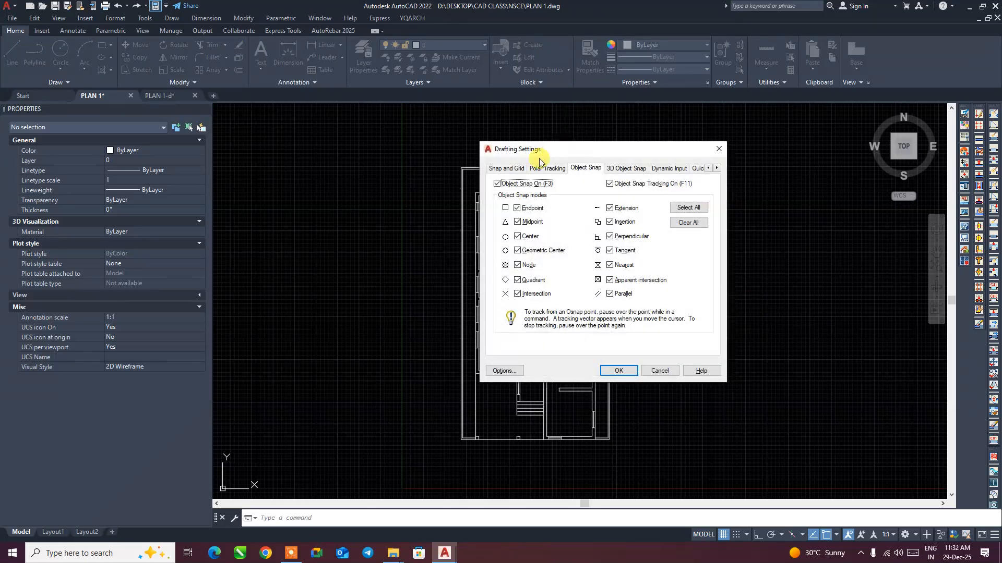
{"action": "left_click", "coordinate": [509, 170]}
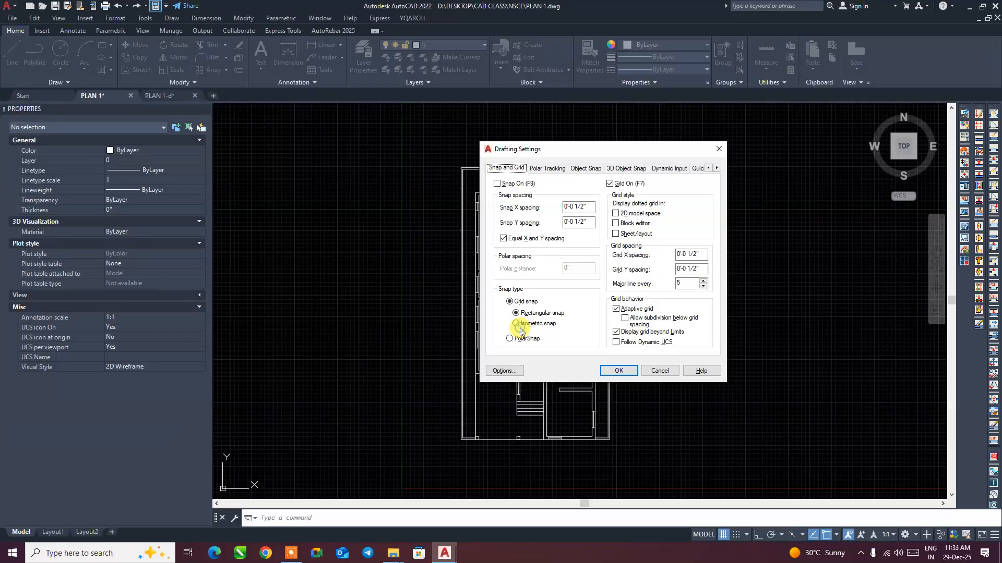
{"action": "left_click", "coordinate": [518, 326]}
{"action": "left_click", "coordinate": [616, 370]}
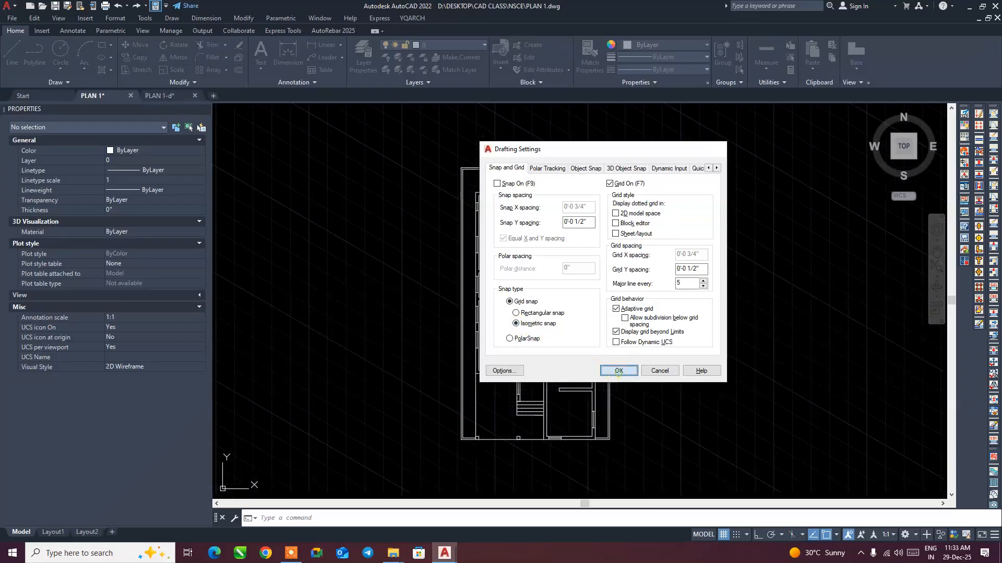
- Start a line in the empty area beside the floor plan and turn on Ortho mode
{"action": "mouse_move", "coordinate": [621, 314]}
{"action": "middle_mouse_down"}
{"action": "mouse_move", "coordinate": [503, 313]}
{"action": "mouse_move", "coordinate": [494, 295]}
{"action": "middle_mouse_up"}
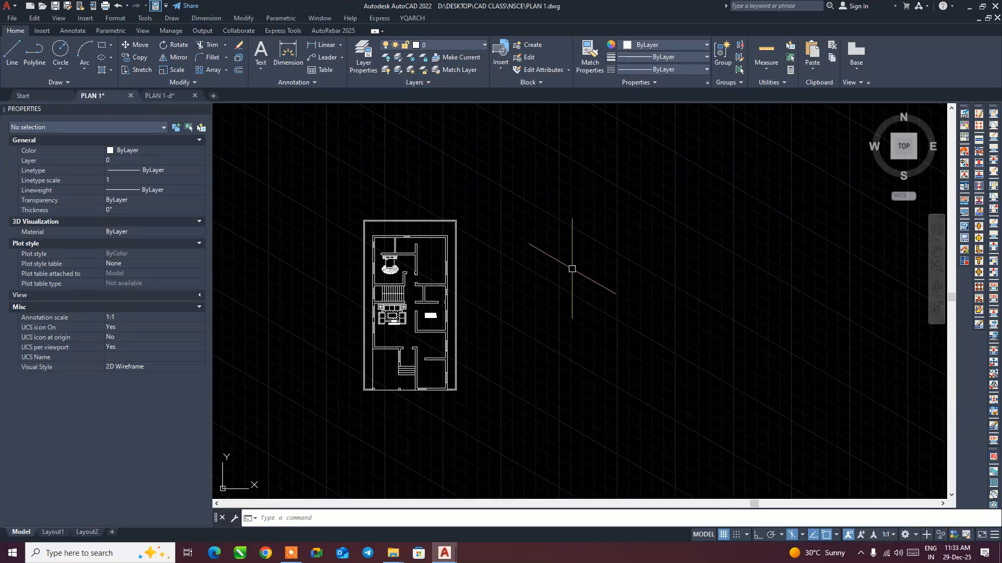
{"action": "left_click", "coordinate": [11, 53]}
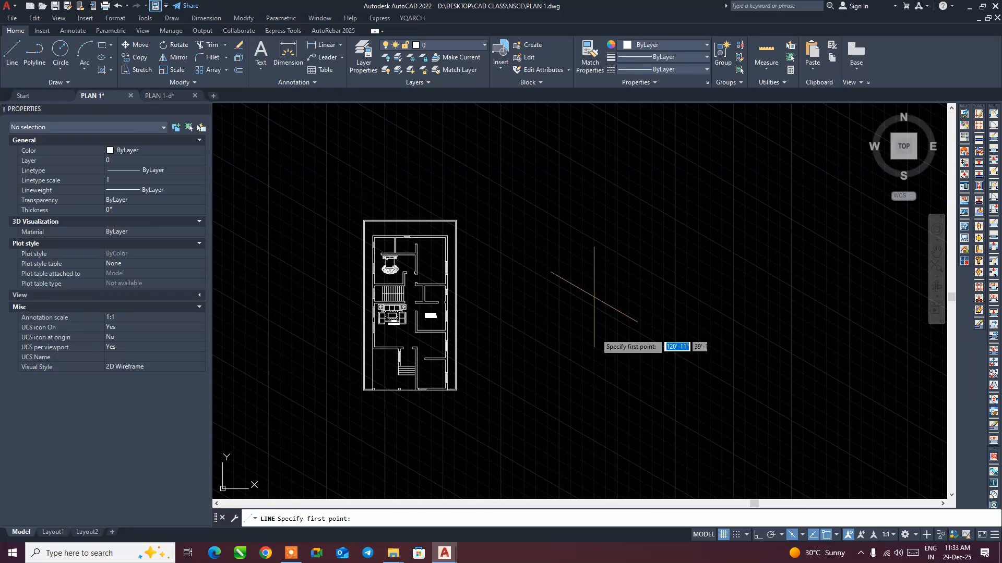
{"action": "left_click", "coordinate": [603, 334]}
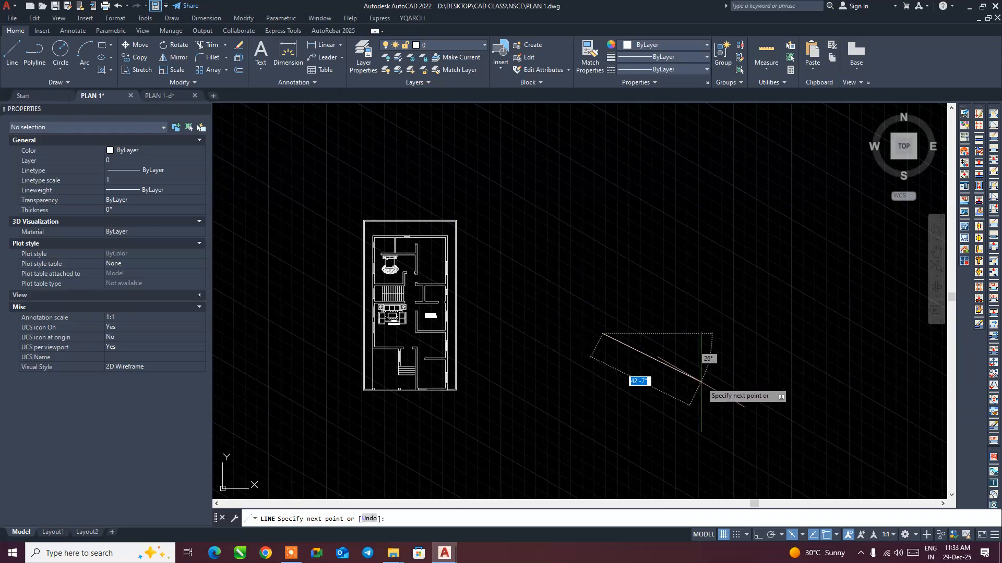
{"action": "left_click", "coordinate": [757, 536]}
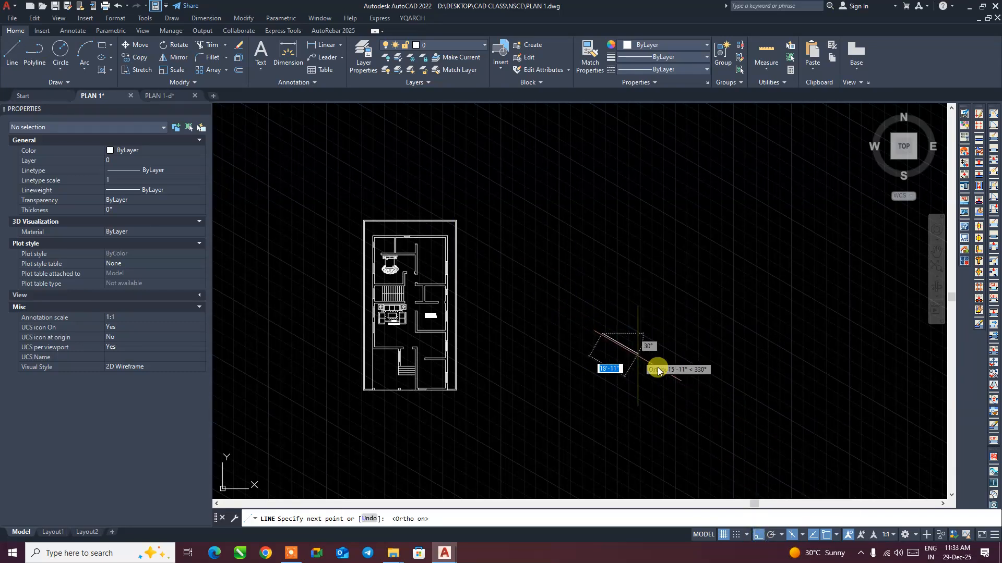
- Draw three connected isometric segments: one at 330°, one vertical, and one about 50'-3" long at 30° on the Top isoplane
{"action": "left_click", "coordinate": [689, 384]}
{"action": "left_click", "coordinate": [689, 286]}
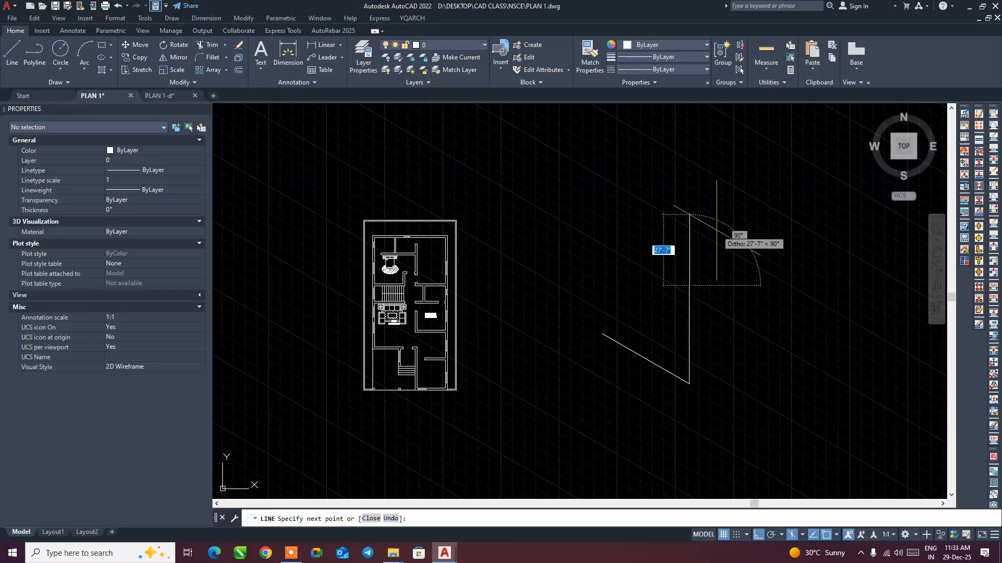
{"action": "key", "text": "F5"}
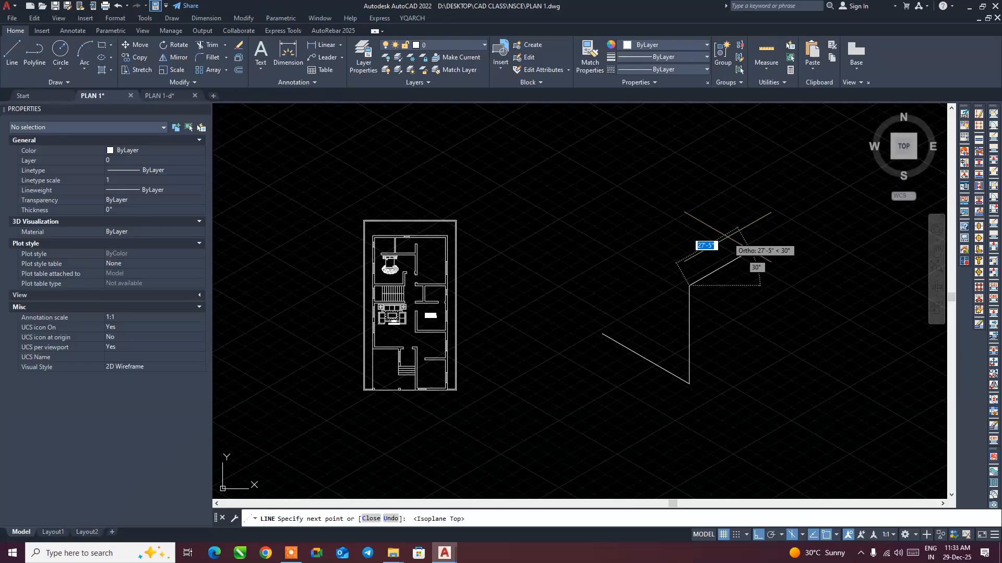
{"action": "key", "text": "F5"}
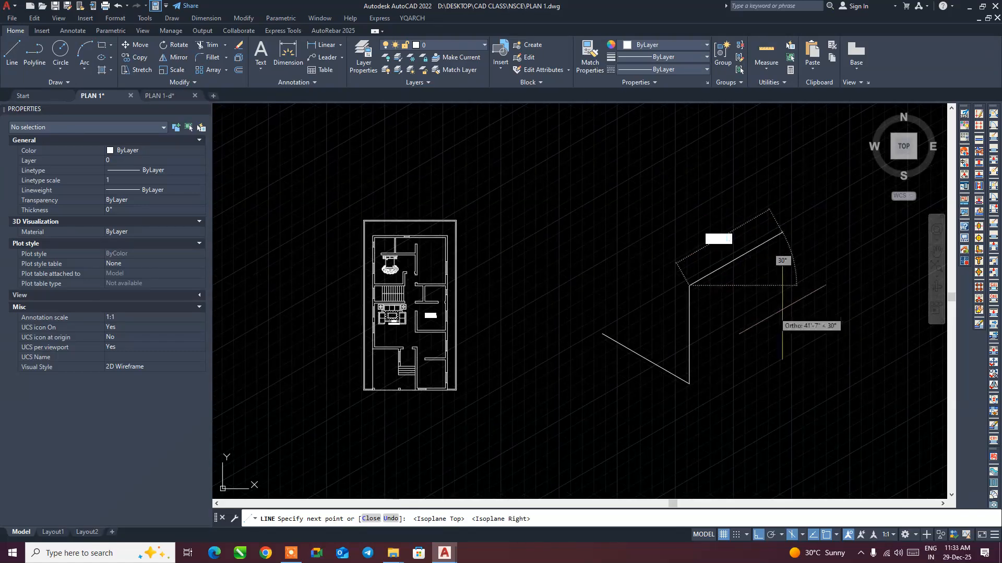
{"action": "left_click", "coordinate": [689, 285]}
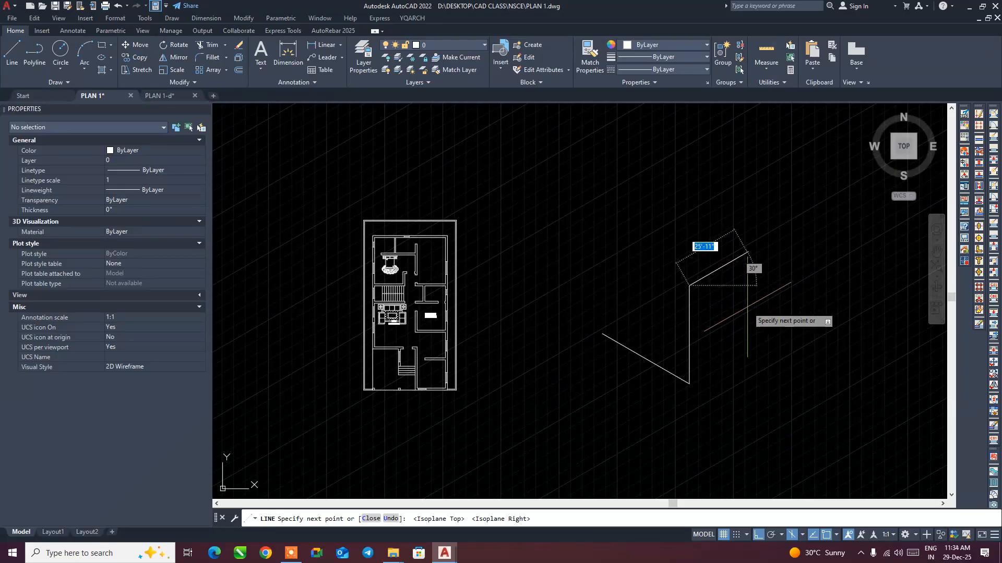
{"action": "key", "text": "F5"}
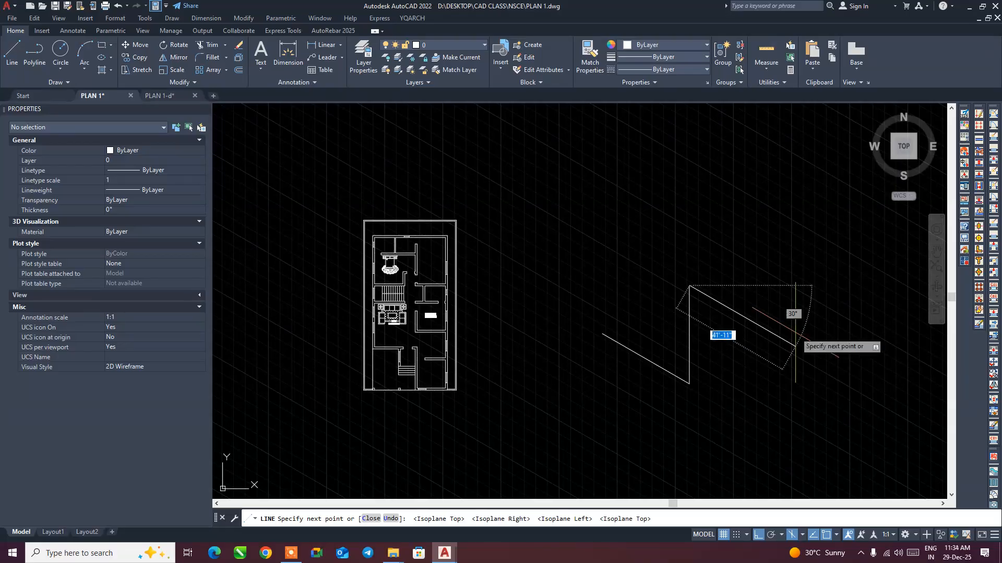
{"action": "key", "text": "F5"}
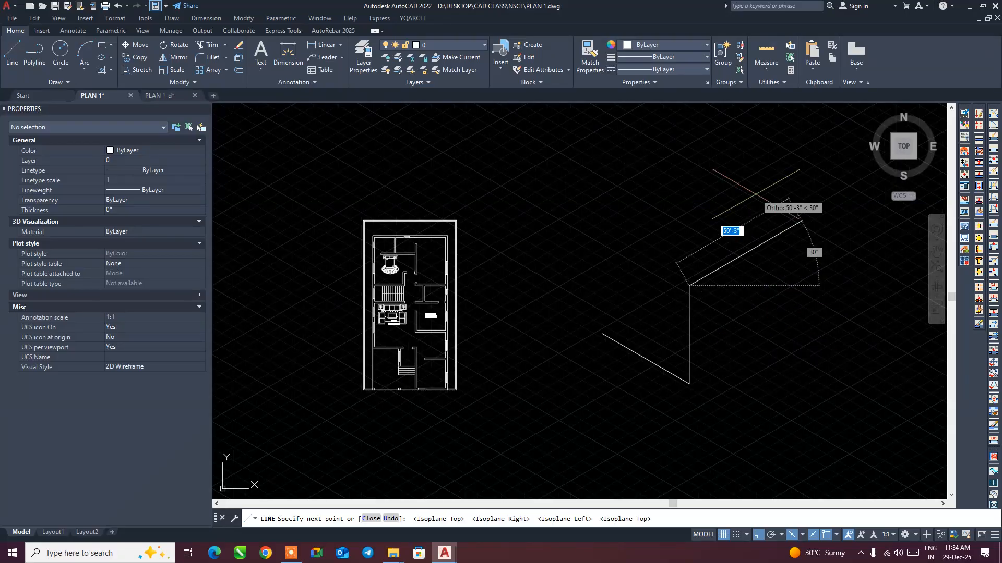
{"action": "key", "text": "Return"}
{"action": "key", "text": "Return"}
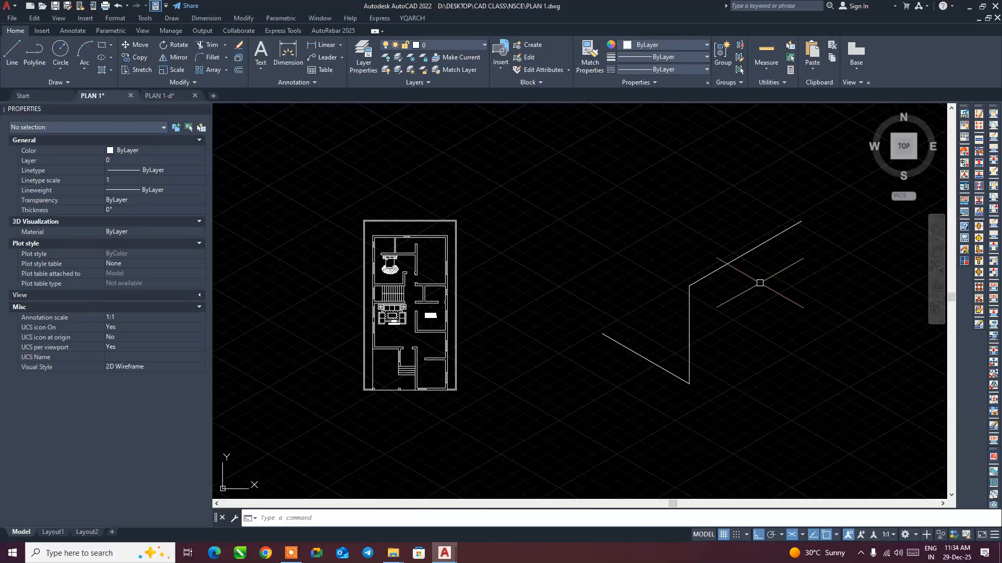
{"action": "left_click", "coordinate": [656, 359]}
{"action": "left_click", "coordinate": [689, 320]}
{"action": "left_click", "coordinate": [719, 268]}
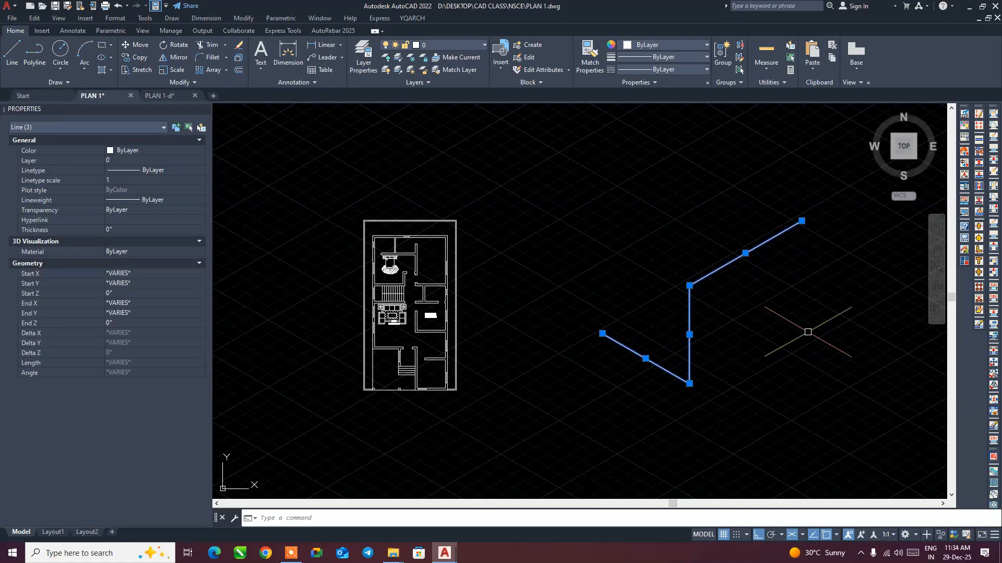
{"action": "key", "text": "Escape"}
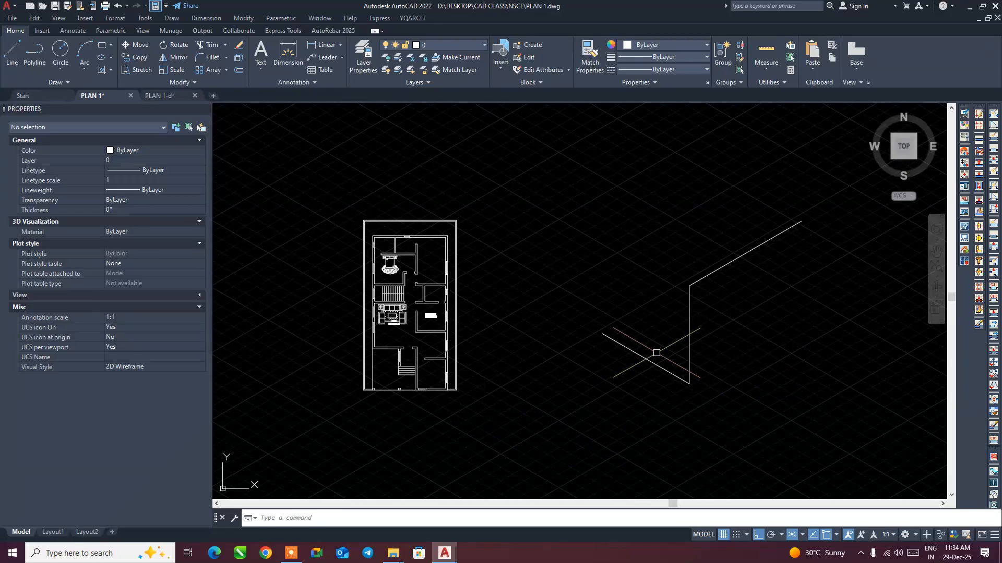
{"action": "middle_click_drag", "start_coordinate": [683, 364], "coordinate": [649, 375]}
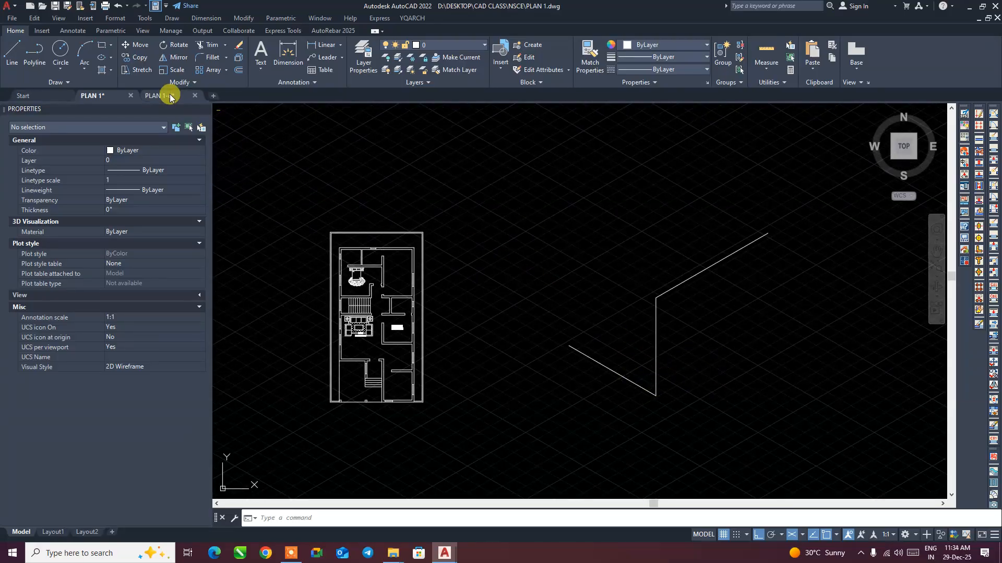
{"action": "middle_click_drag", "start_coordinate": [649, 346], "coordinate": [413, 247]}
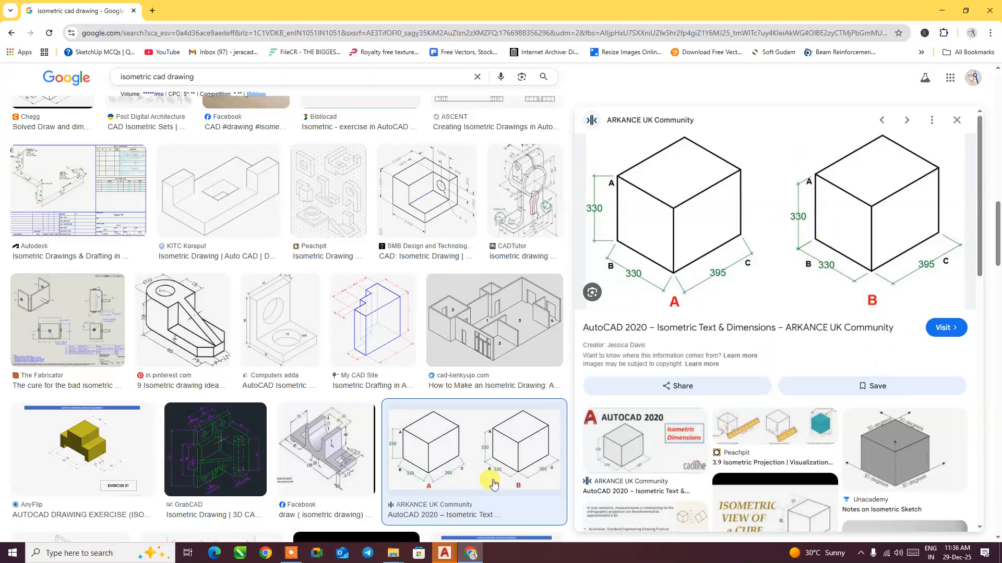
- Switch from the browser to the PLAN 1 drawing in AutoCAD and set the snap type to Rectangular snap
{"action": "mouse_move", "coordinate": [451, 541]}
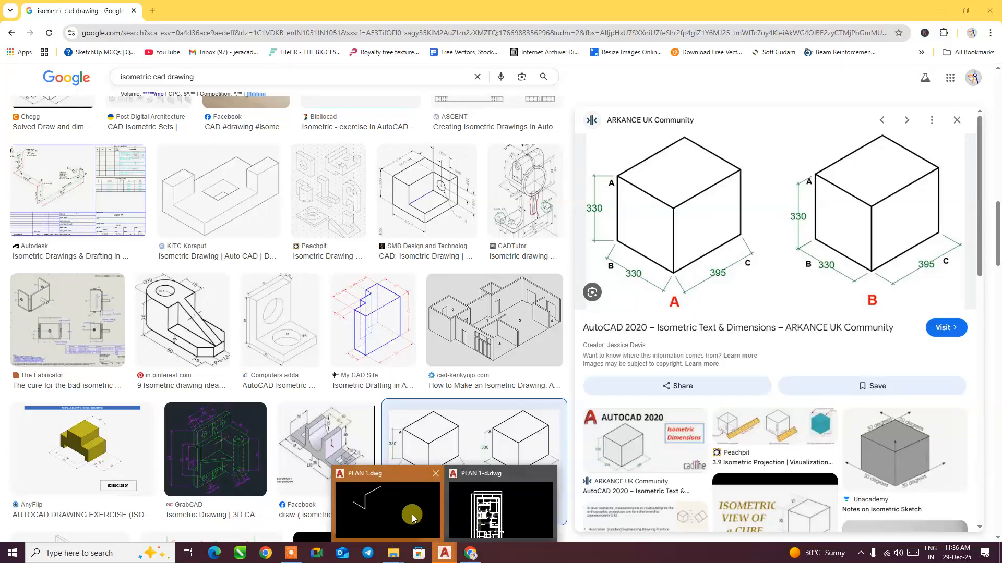
{"action": "left_click", "coordinate": [387, 508]}
{"action": "scroll", "coordinate": [481, 358], "scroll_direction": "down", "scroll_amount": 2}
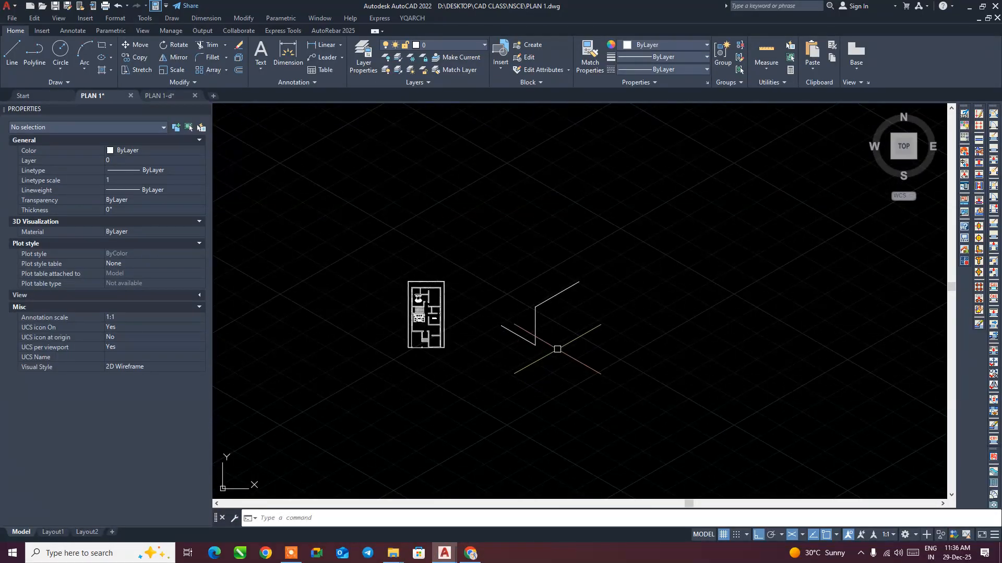
{"action": "key", "text": "Return"}
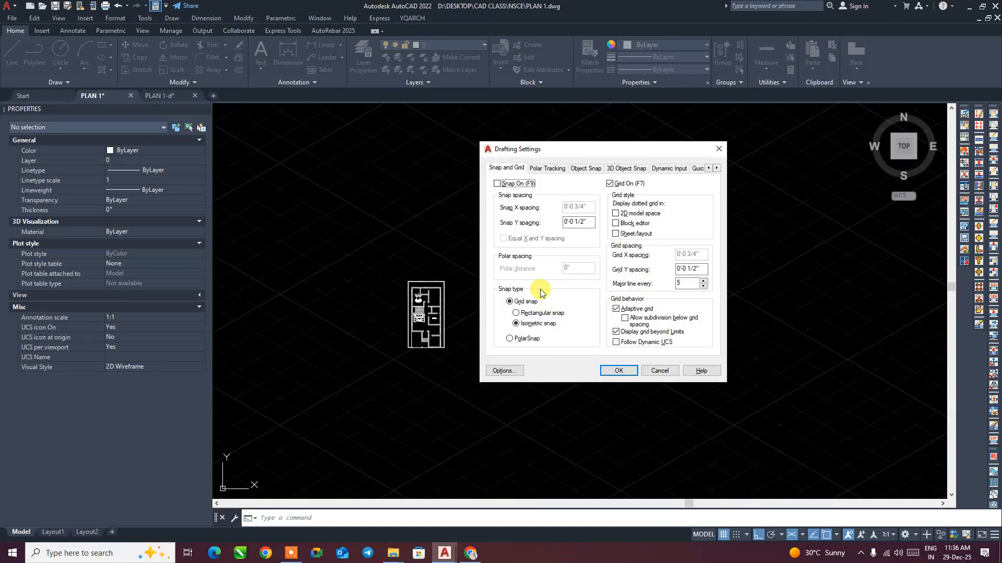
{"action": "left_click", "coordinate": [516, 313]}
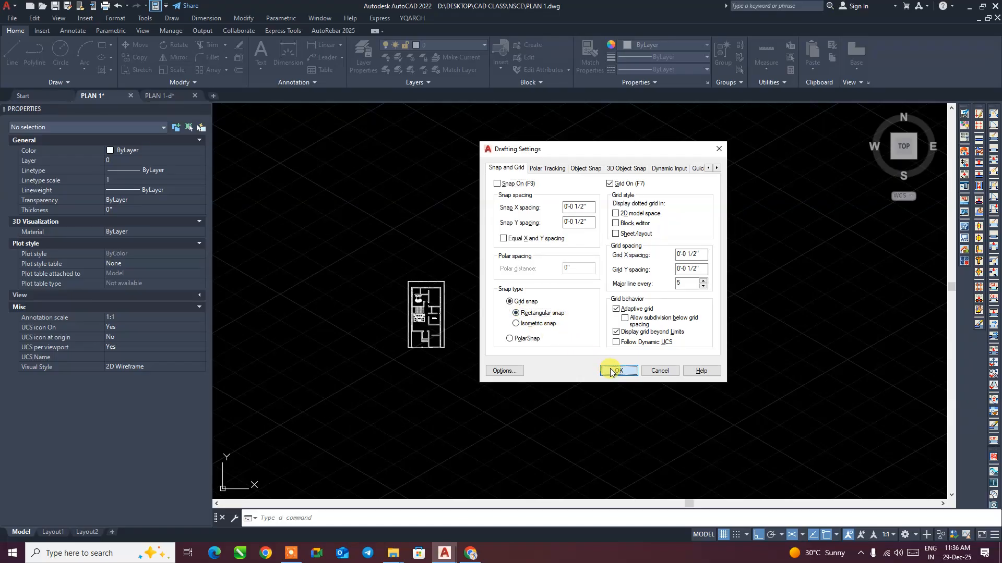
{"action": "left_click", "coordinate": [615, 371]}
- Delete the three connected practice lines beside the floor plan
{"action": "left_click", "coordinate": [581, 351]}
{"action": "left_click", "coordinate": [496, 281]}
{"action": "key", "text": "Delete"}
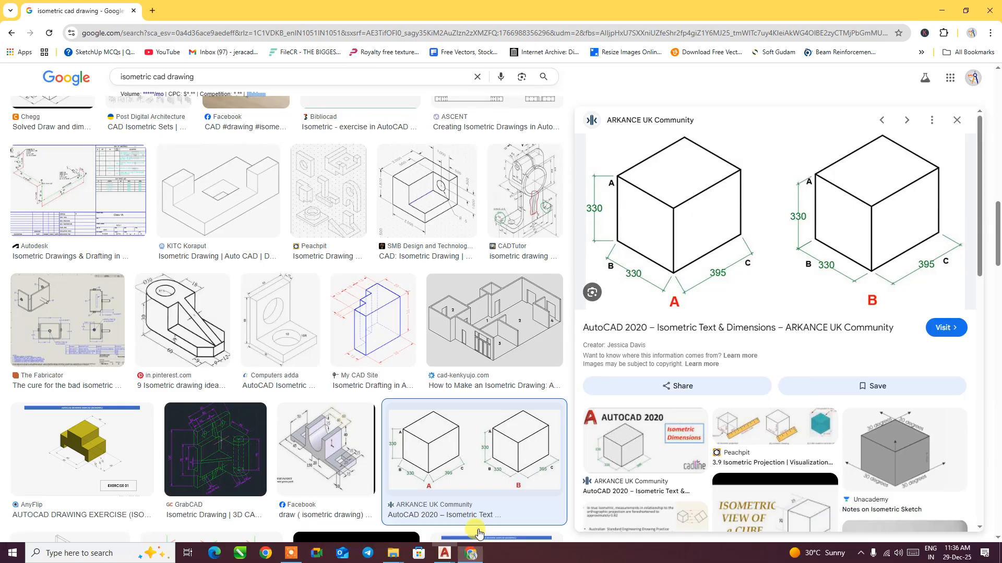
- Check the isometric cube's dimensions in the browser's reference image and return to the PLAN 1 drawing in AutoCAD
{"action": "left_click", "coordinate": [470, 553]}
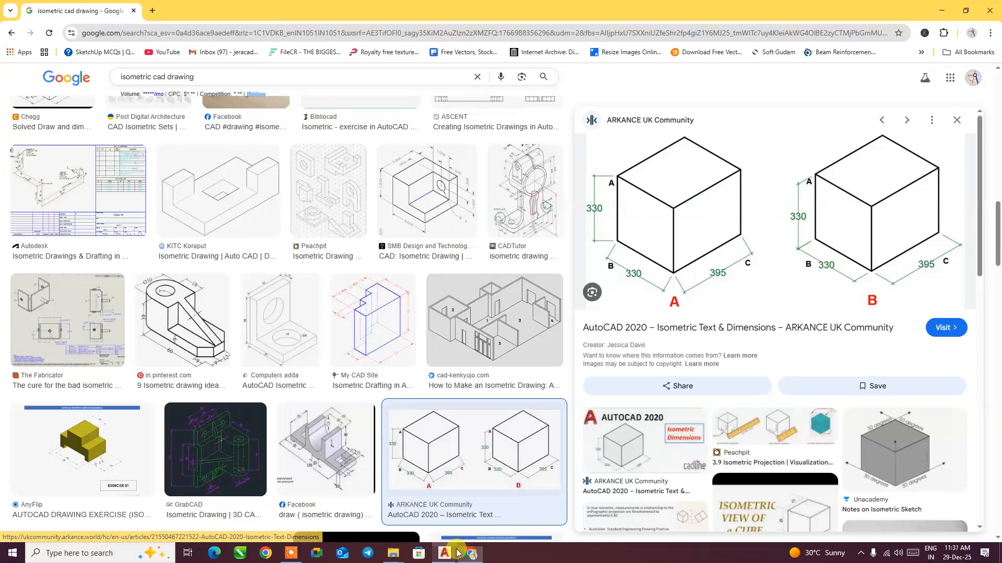
{"action": "mouse_move", "coordinate": [444, 553]}
{"action": "left_click", "coordinate": [417, 517]}
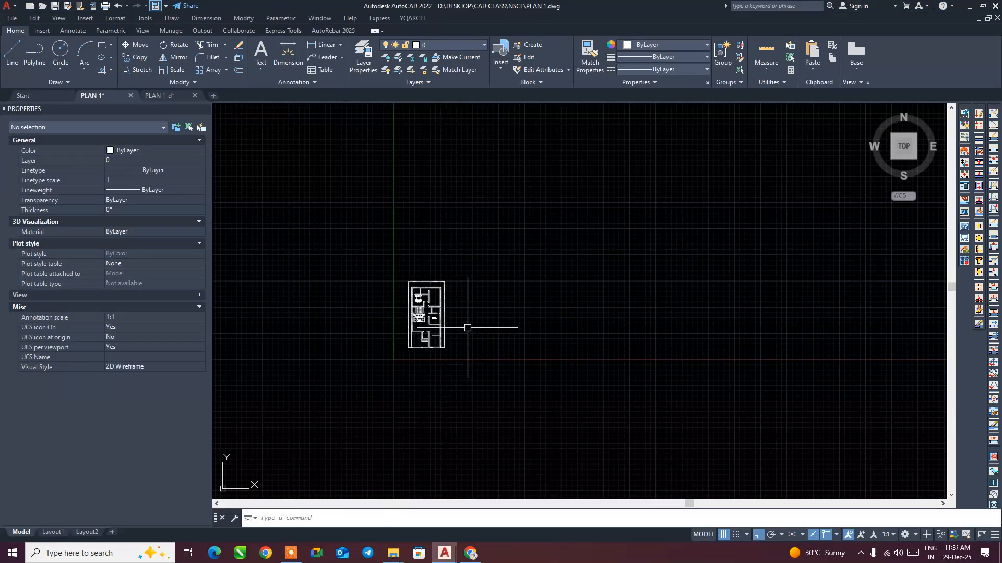
- Change the drafting snap type back to Isometric snap
{"action": "key", "text": "Return"}
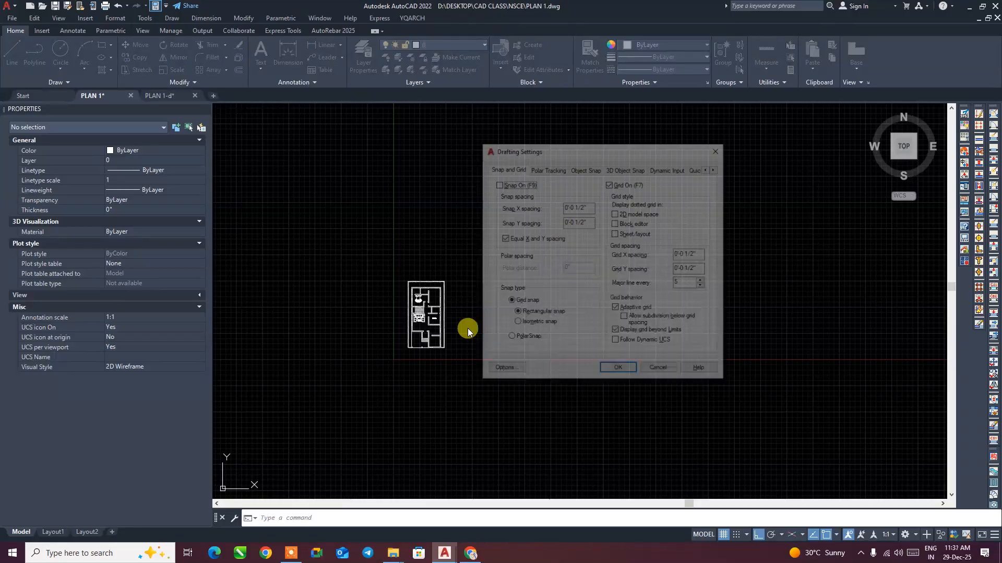
{"action": "left_click", "coordinate": [517, 324]}
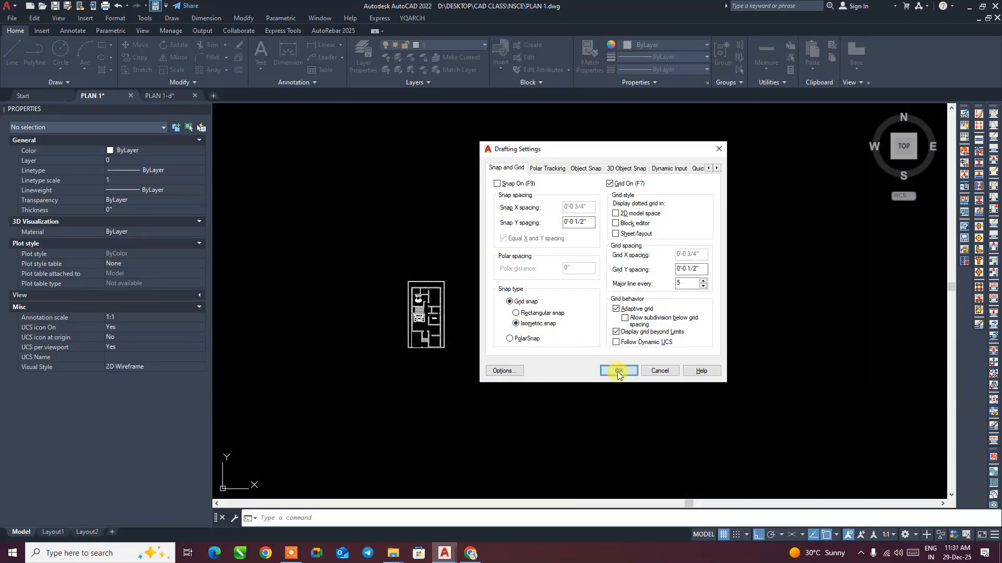
{"action": "left_click", "coordinate": [618, 372]}
- Draw the cube's first bottom edge beside the floor plan, 330 long at 330°, and switch to the Right isoplane
{"action": "scroll", "coordinate": [523, 331], "scroll_direction": "up", "scroll_amount": 2}
{"action": "left_click", "coordinate": [11, 52]}
{"action": "scroll", "coordinate": [491, 359], "scroll_direction": "up", "scroll_amount": 1}
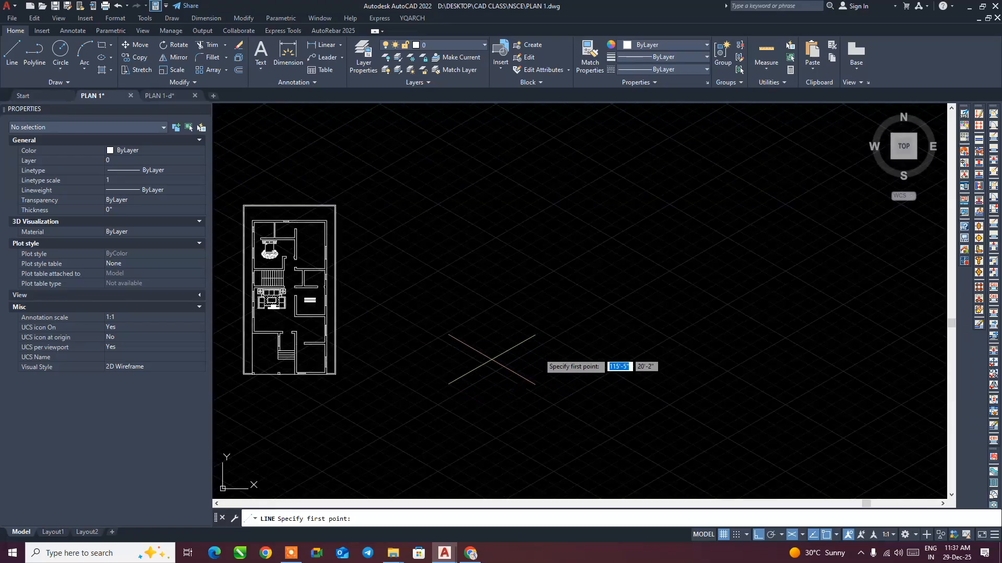
{"action": "left_click", "coordinate": [514, 350]}
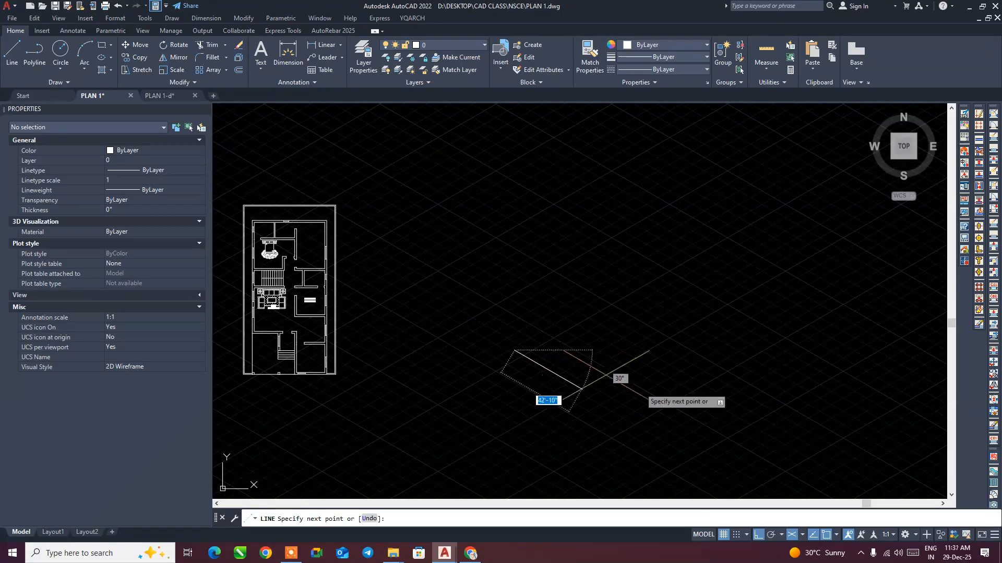
{"action": "type", "text": "27'6"}
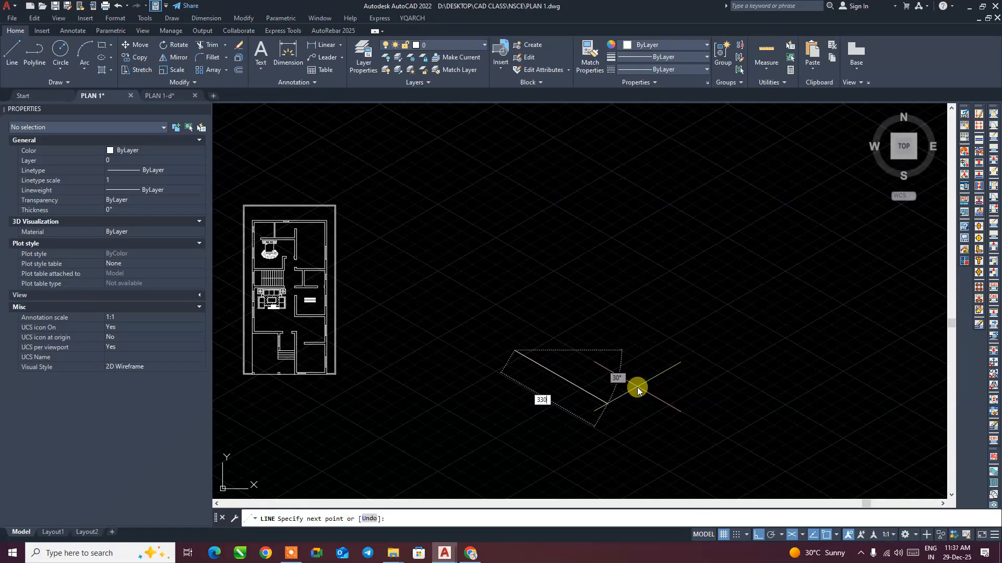
{"action": "key", "text": "Return"}
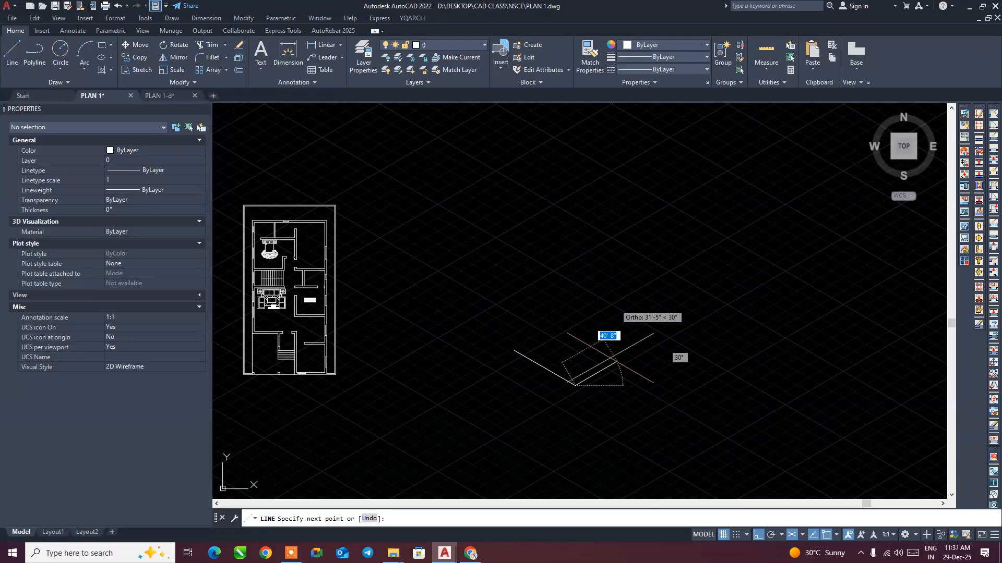
{"action": "key", "text": "F5"}
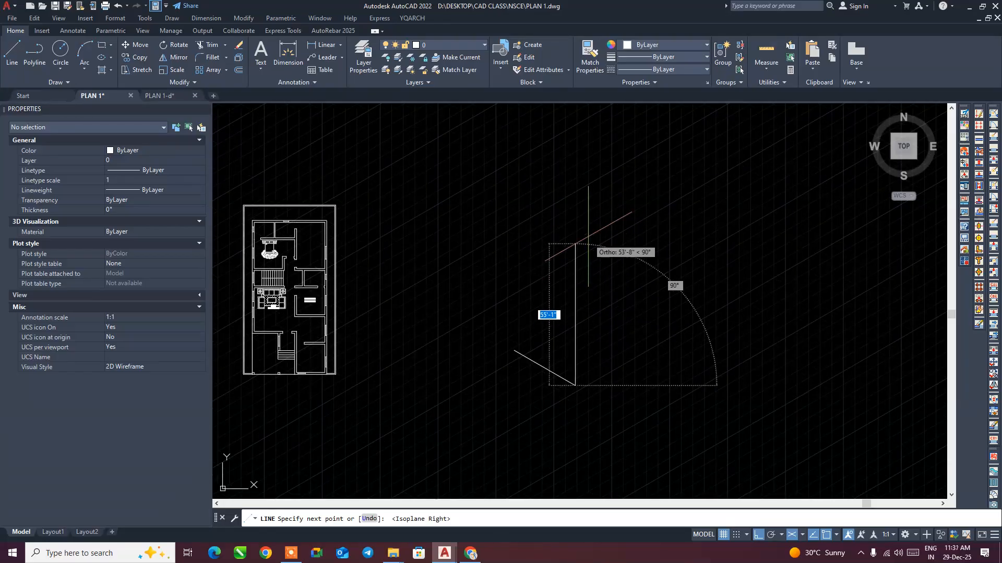
- Complete the cube's left face with a 330 vertical edge, a 330 top edge at 150° and a closing line to the start point
{"action": "type", "text": "330"}
{"action": "key", "text": "Return"}
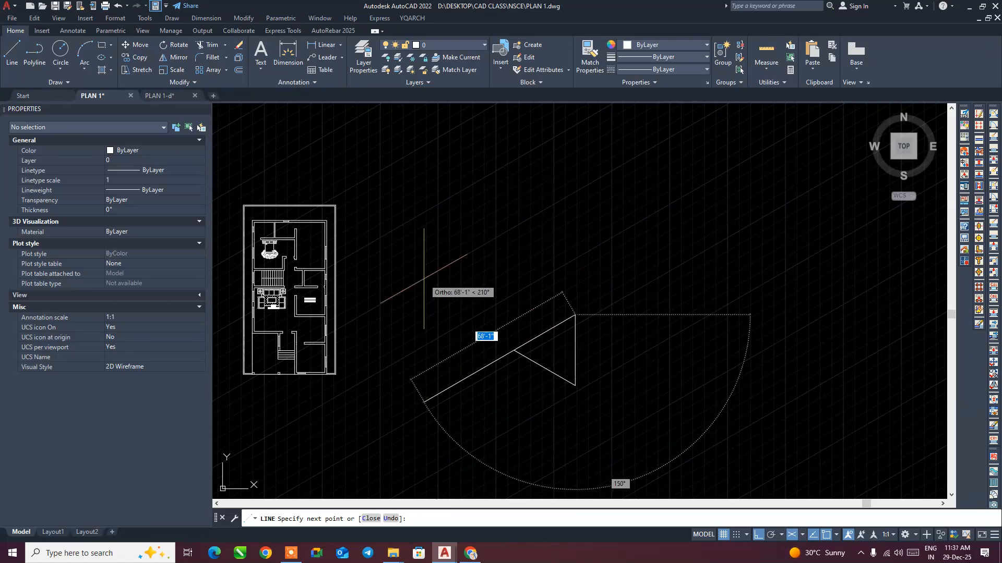
{"action": "key", "text": "F5"}
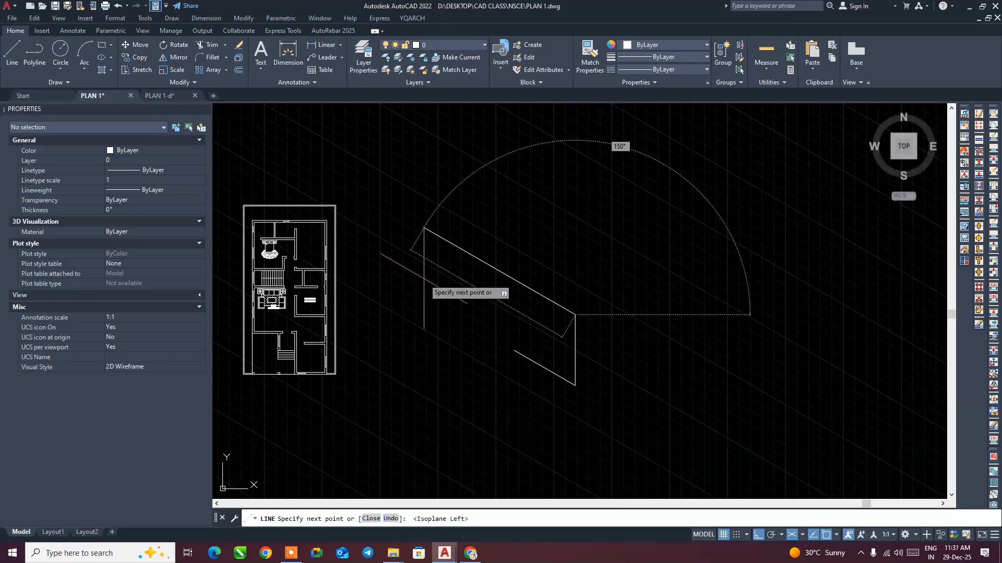
{"action": "type", "text": "330"}
{"action": "key", "text": "Return"}
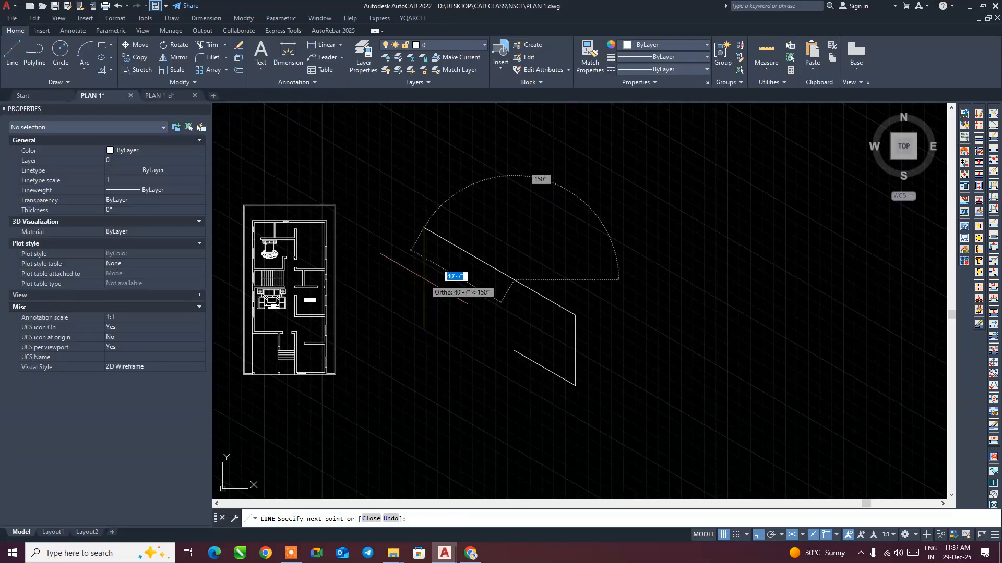
{"action": "left_click", "coordinate": [514, 350]}
{"action": "key", "text": "Return"}
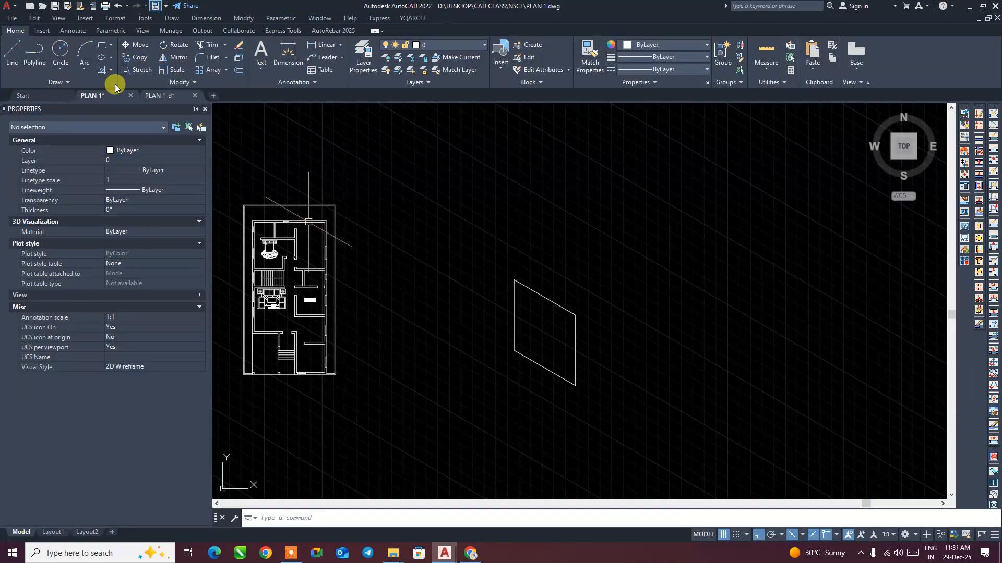
- Check the reference image and draw the right face's bottom edge from the front bottom corner, 395 long at 30° in the Top isoplane
{"action": "left_click", "coordinate": [7, 59]}
{"action": "left_click", "coordinate": [575, 386]}
{"action": "left_click", "coordinate": [470, 554]}
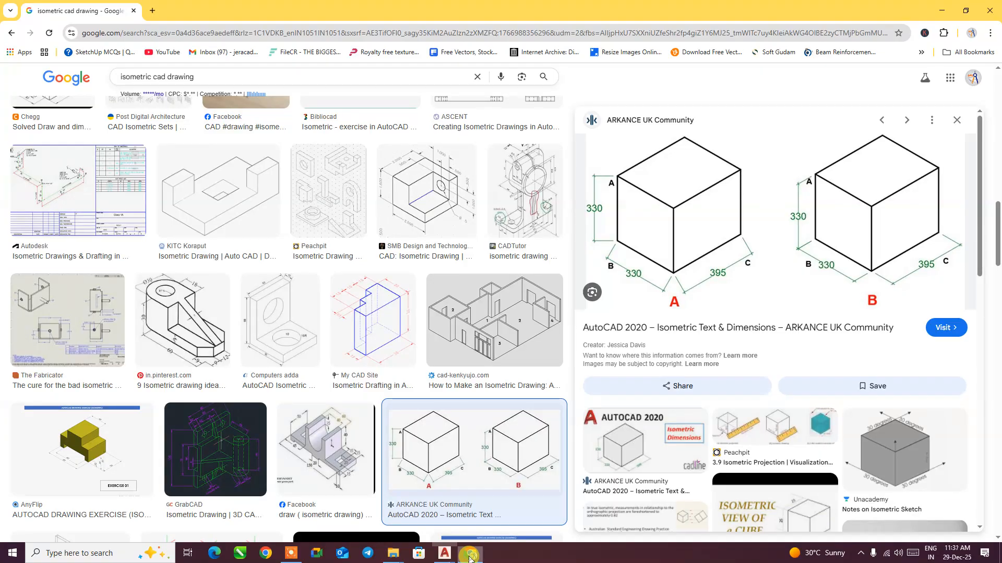
{"action": "left_click", "coordinate": [471, 554]}
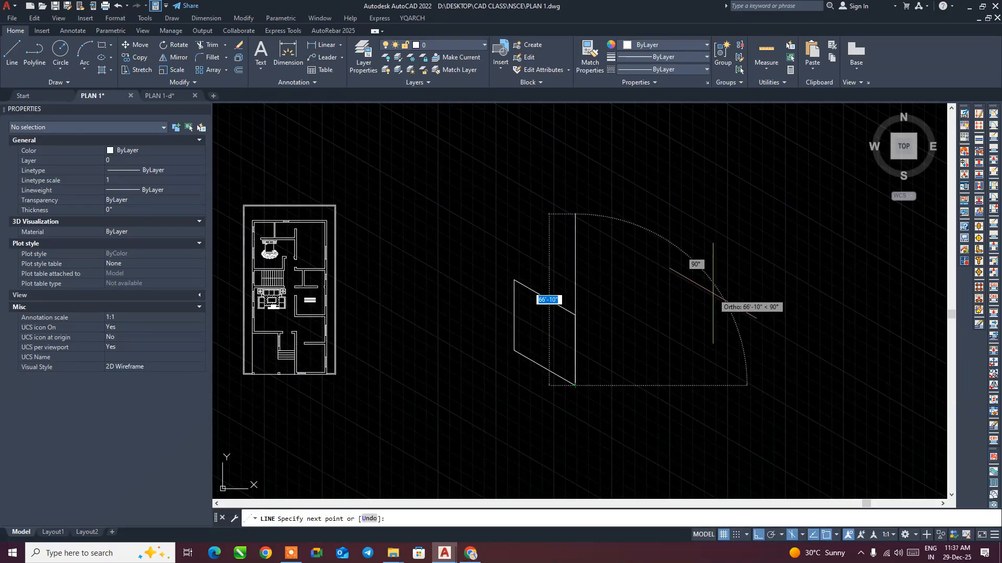
{"action": "key", "text": "F5"}
{"action": "type", "text": "3"}
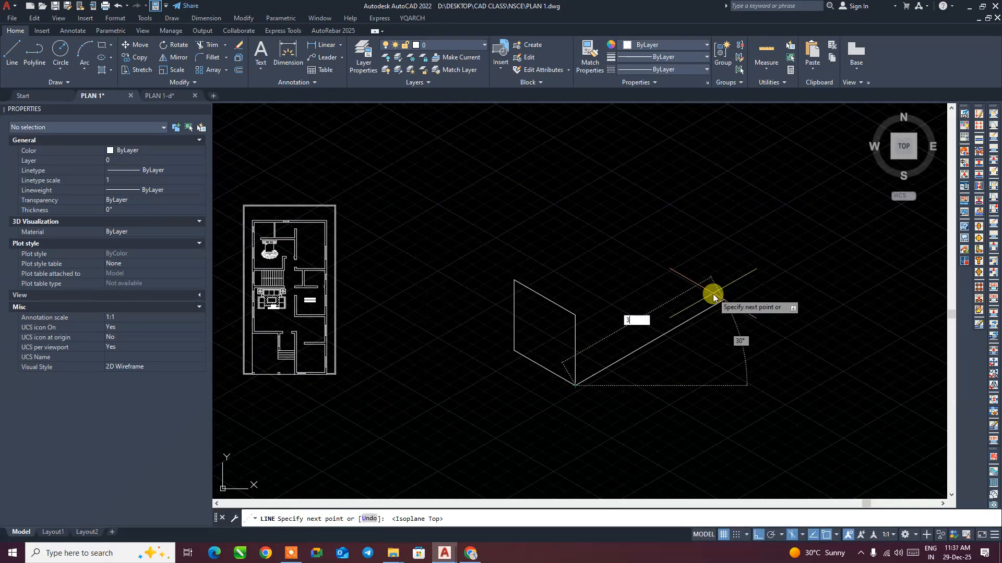
{"action": "type", "text": "95"}
{"action": "key", "text": "Return"}
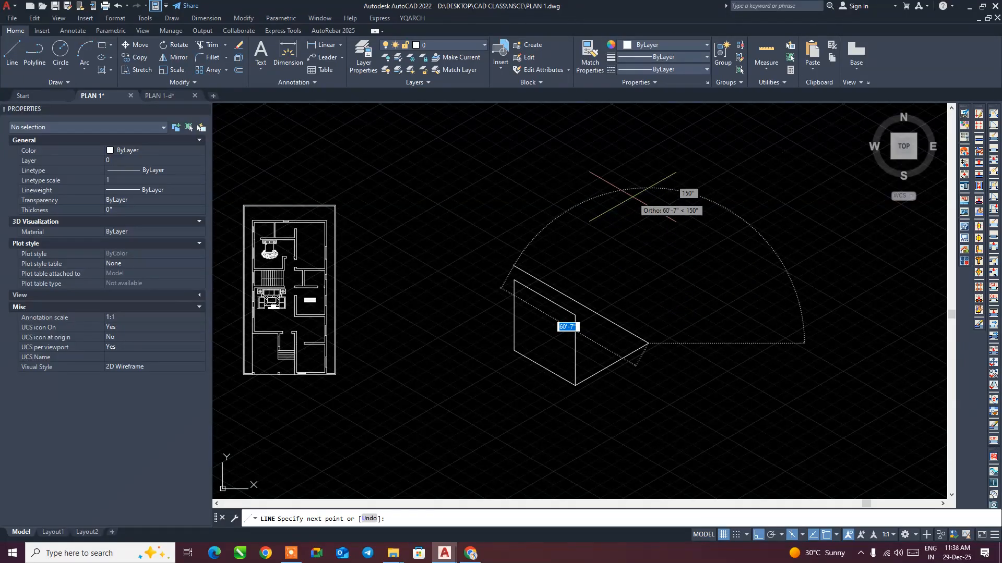
- Draw the right face's 330 vertical edge in the Right isoplane and close its top edge to the front top corner
{"action": "key", "text": "F5"}
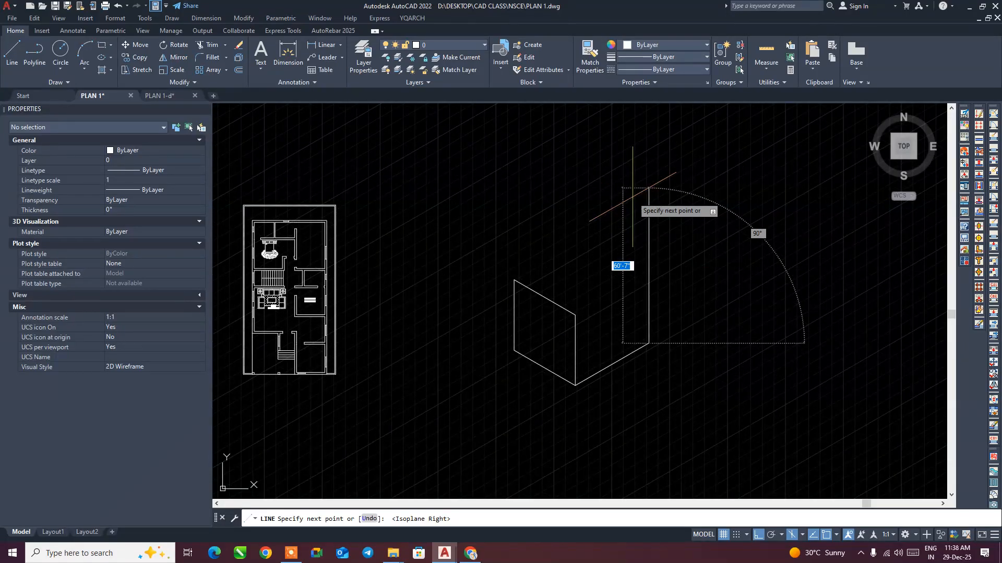
{"action": "type", "text": "330"}
{"action": "key", "text": "Return"}
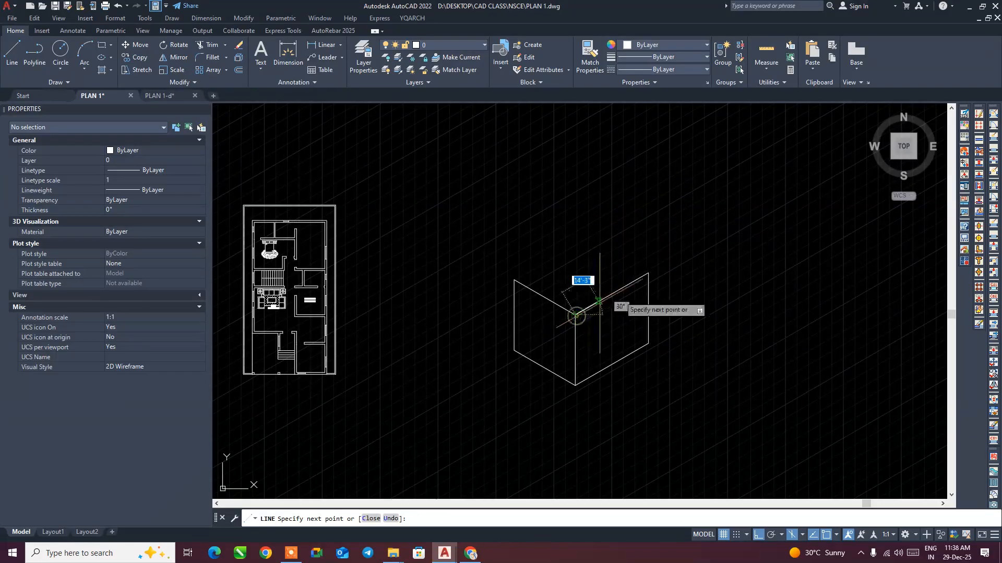
{"action": "left_click", "coordinate": [575, 314]}
{"action": "key", "text": "Escape"}
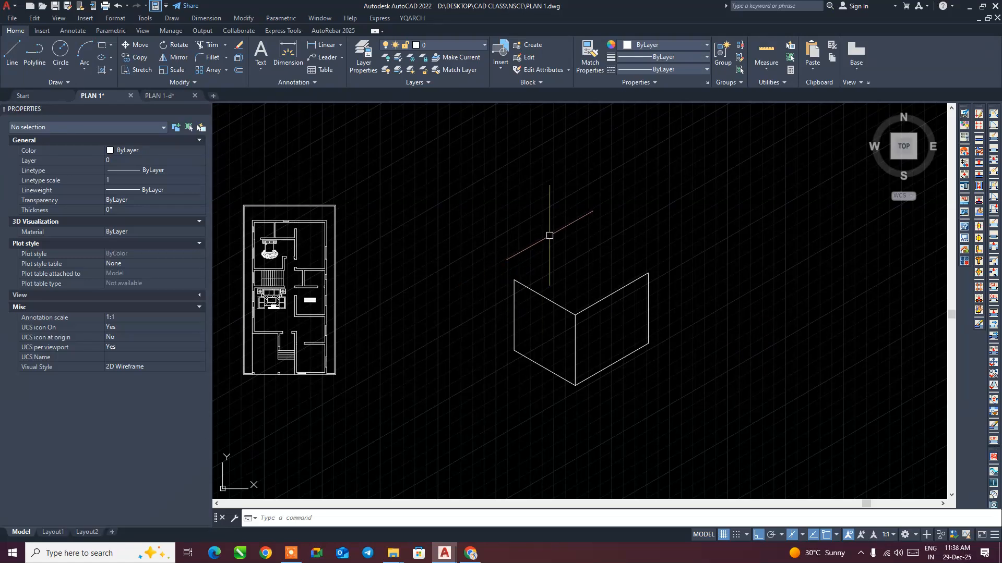
- Draw the top face's two back edges, 395 at 30° from the left face's upper corner and on to the right face's upper corner
{"action": "key", "text": "Return"}
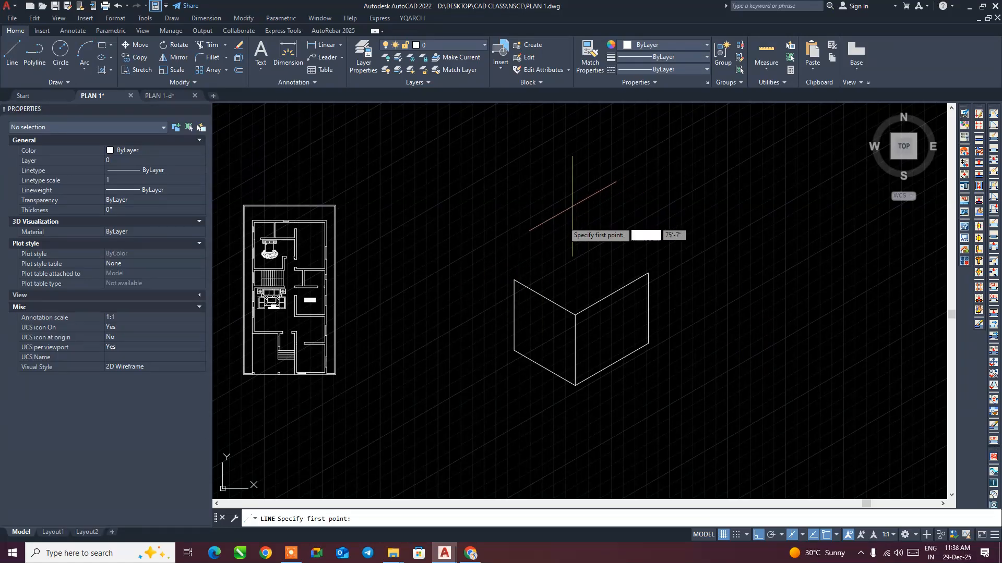
{"action": "left_click", "coordinate": [514, 280]}
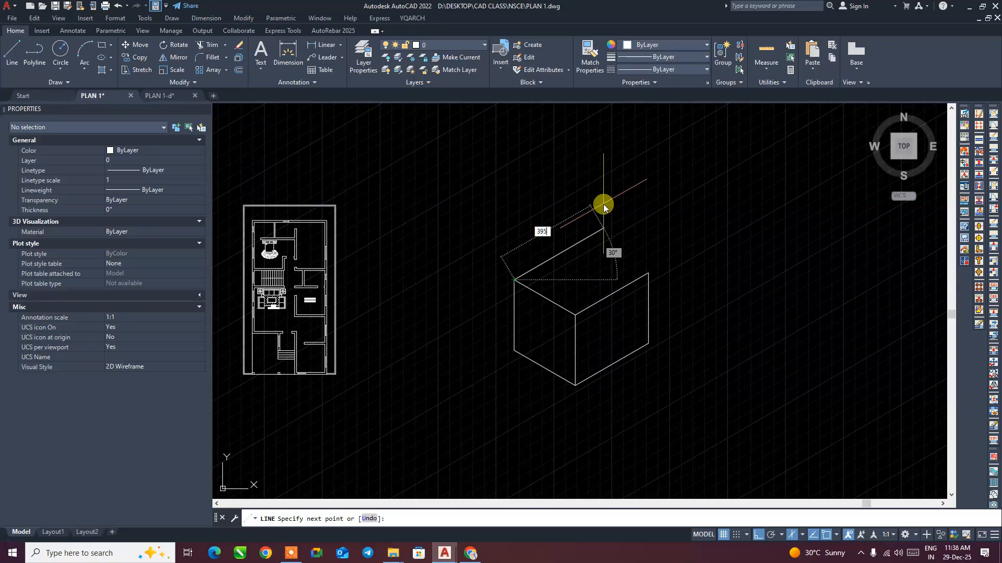
{"action": "left_click", "coordinate": [587, 238]}
{"action": "left_click", "coordinate": [648, 273]}
{"action": "key", "text": "Return"}
{"action": "scroll", "coordinate": [619, 384], "scroll_direction": "up", "scroll_amount": 3}
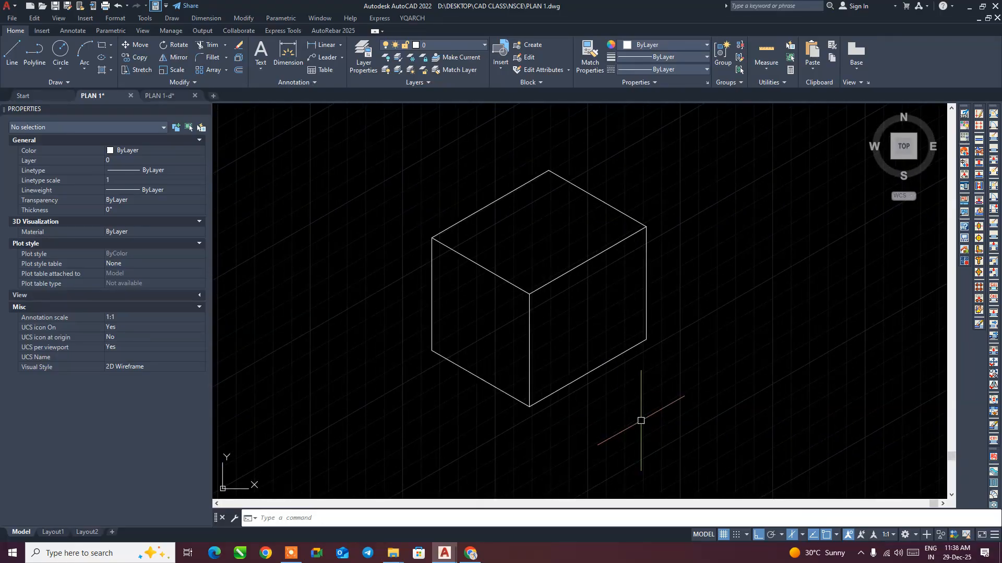
- Compare the finished cube with the browser's reference image and return to the PLAN 1 drawing
{"action": "left_click", "coordinate": [471, 553]}
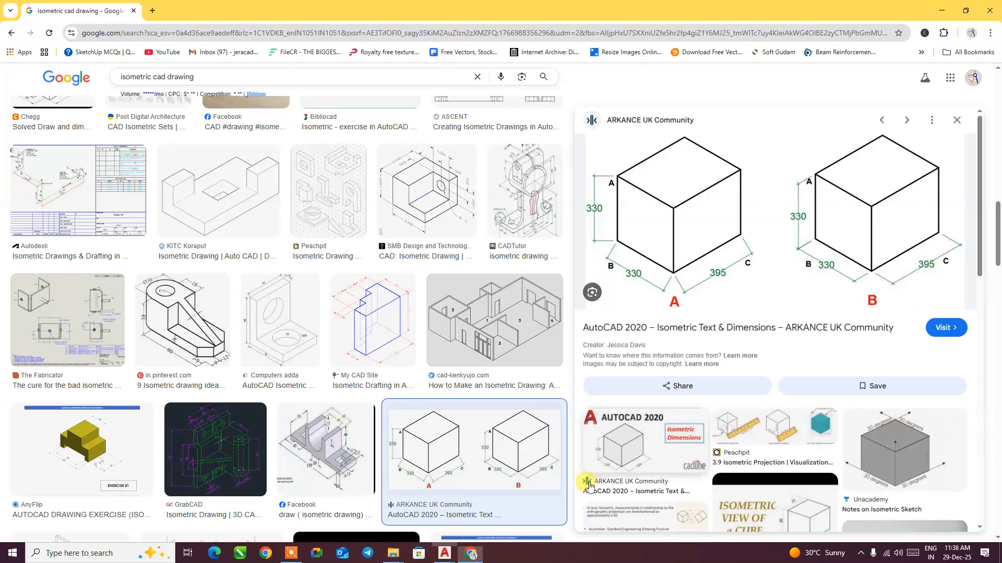
{"action": "left_click", "coordinate": [444, 553]}
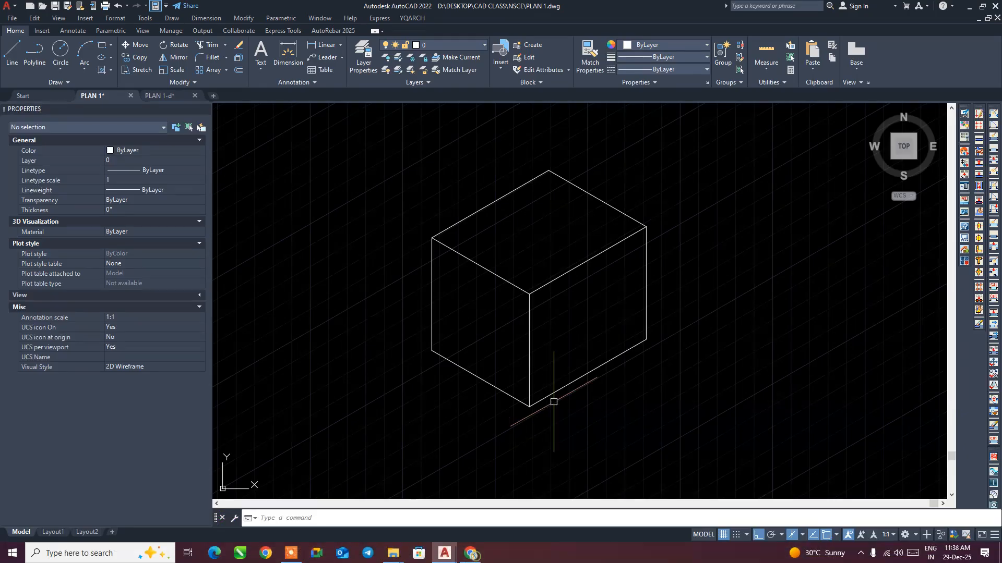
{"action": "right_click", "coordinate": [739, 244]}
{"action": "left_click", "coordinate": [724, 311]}
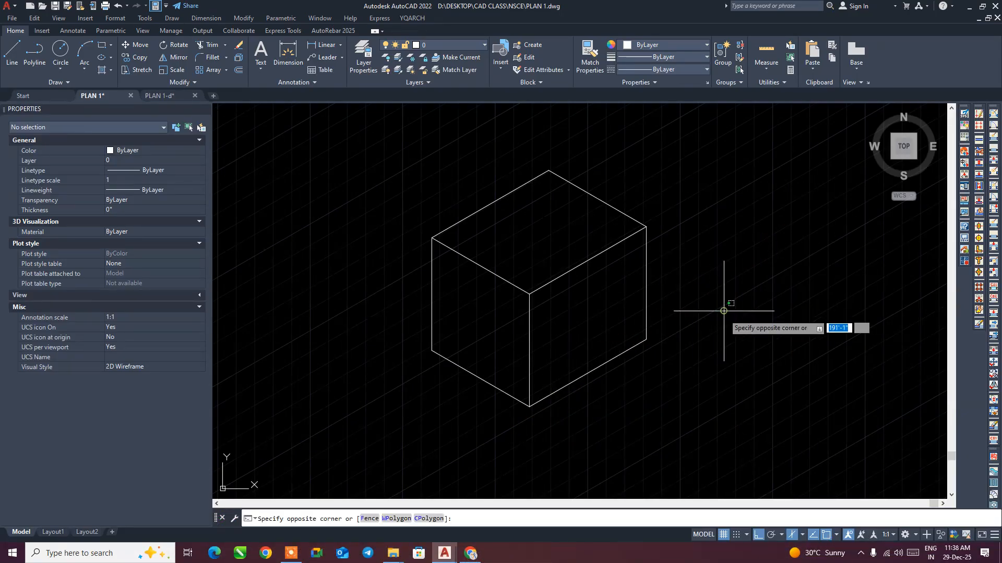
- Examine other isometric CAD examples in the browser's image results, including the stepped block with a hole and the OurEngineeringLabs practice drawing
{"action": "left_click", "coordinate": [472, 553]}
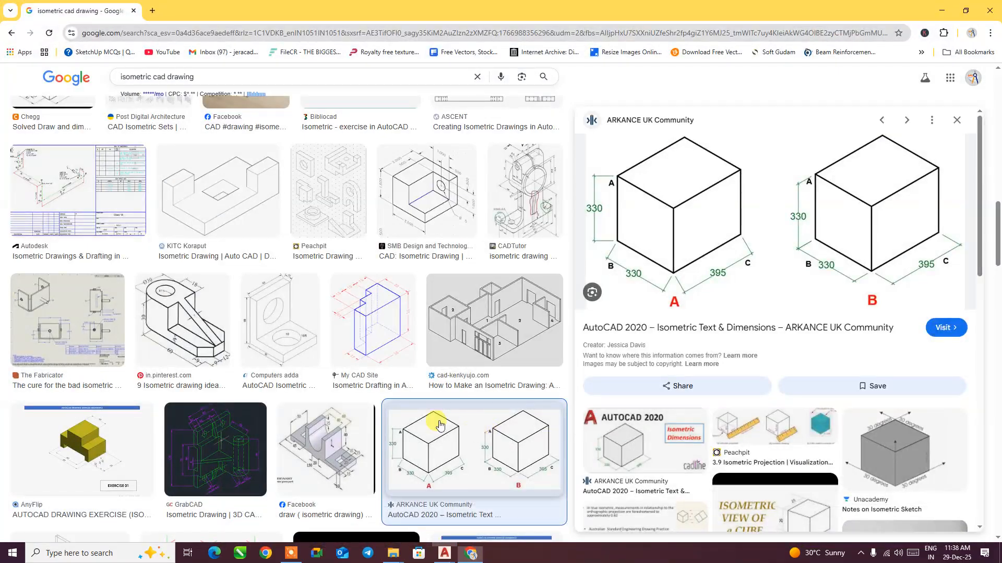
{"action": "scroll", "coordinate": [297, 420], "scroll_direction": "up", "scroll_amount": 10}
{"action": "scroll", "coordinate": [177, 348], "scroll_direction": "up", "scroll_amount": 5}
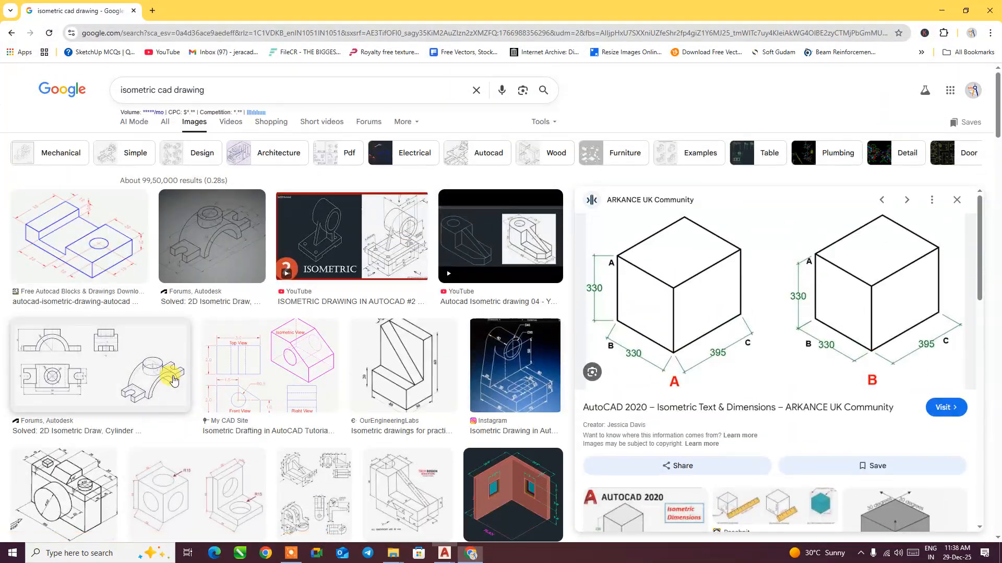
{"action": "left_click", "coordinate": [98, 248]}
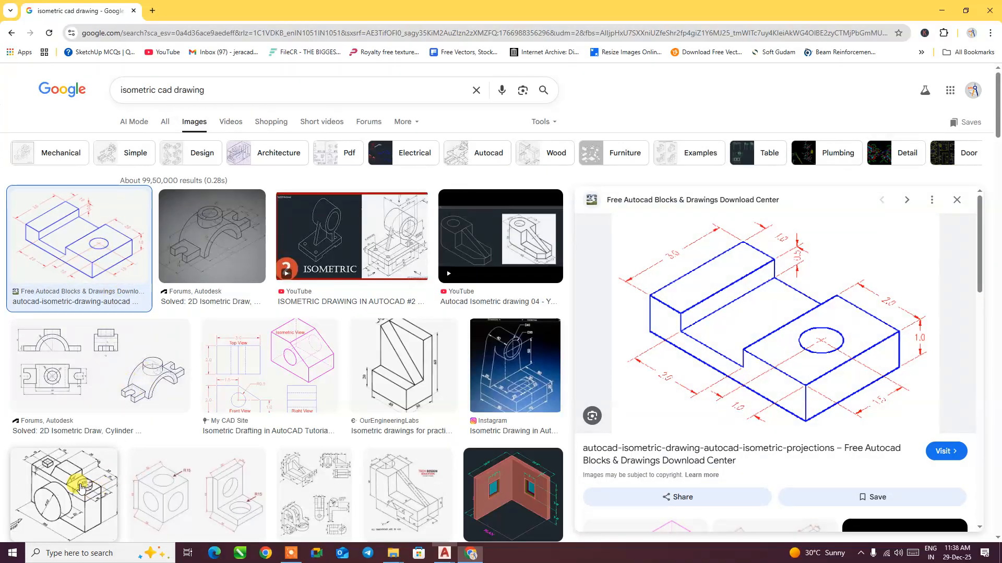
{"action": "left_click", "coordinate": [80, 487]}
{"action": "left_click", "coordinate": [415, 339]}
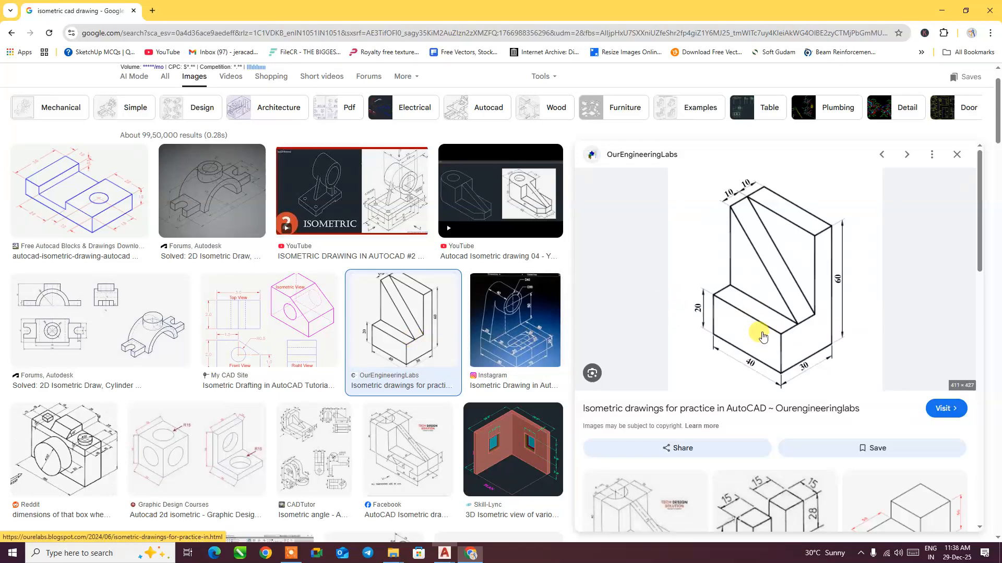
- View the "very simple isometric Drawing" example among the related images and return to the PLAN 1 drawing in AutoCAD
{"action": "scroll", "coordinate": [762, 334], "scroll_direction": "down", "scroll_amount": 4}
{"action": "scroll", "coordinate": [767, 359], "scroll_direction": "down", "scroll_amount": 3}
{"action": "scroll", "coordinate": [782, 313], "scroll_direction": "up", "scroll_amount": 1}
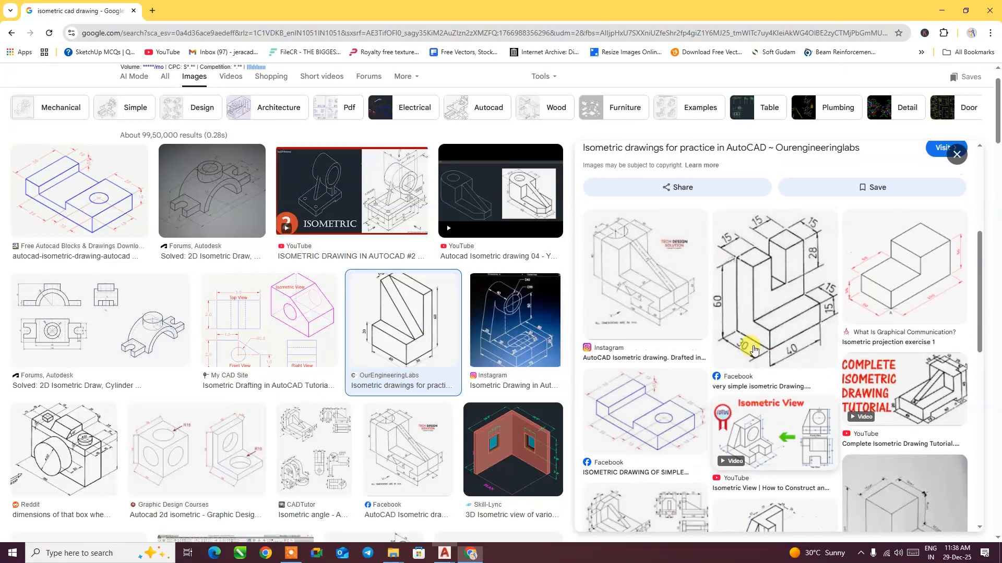
{"action": "left_click", "coordinate": [789, 305]}
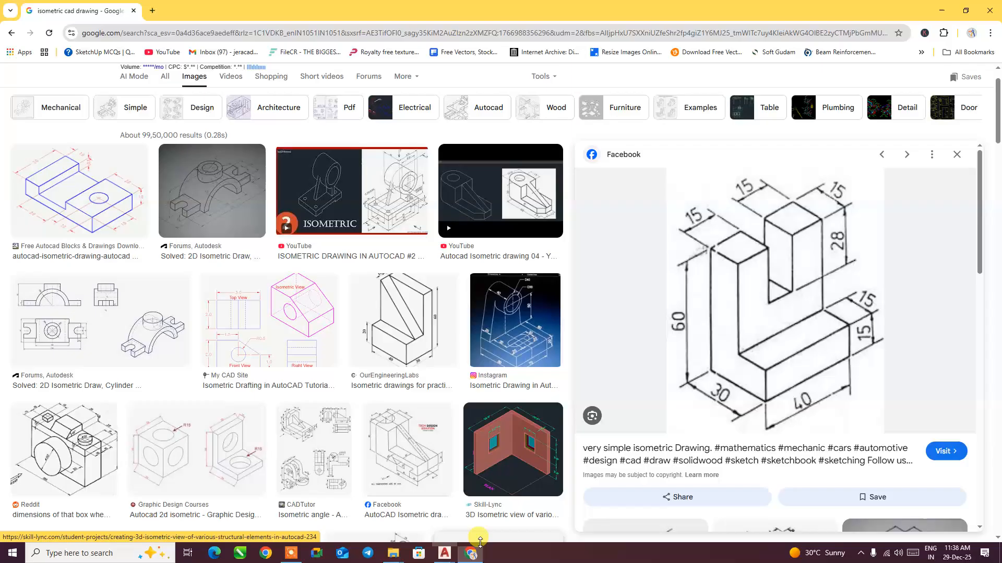
{"action": "left_click", "coordinate": [469, 555]}
{"action": "left_click", "coordinate": [470, 557]}
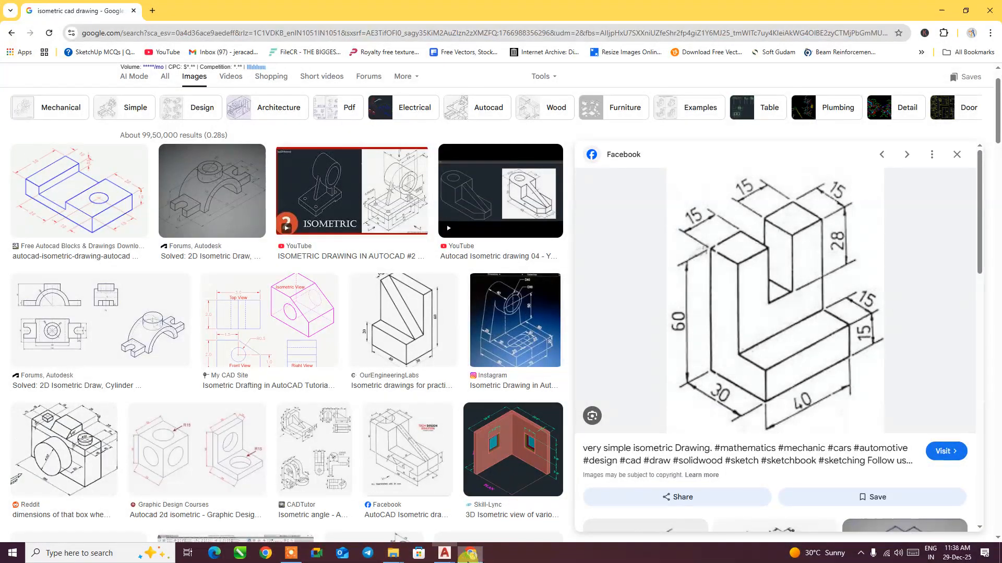
{"action": "left_click", "coordinate": [469, 557]}
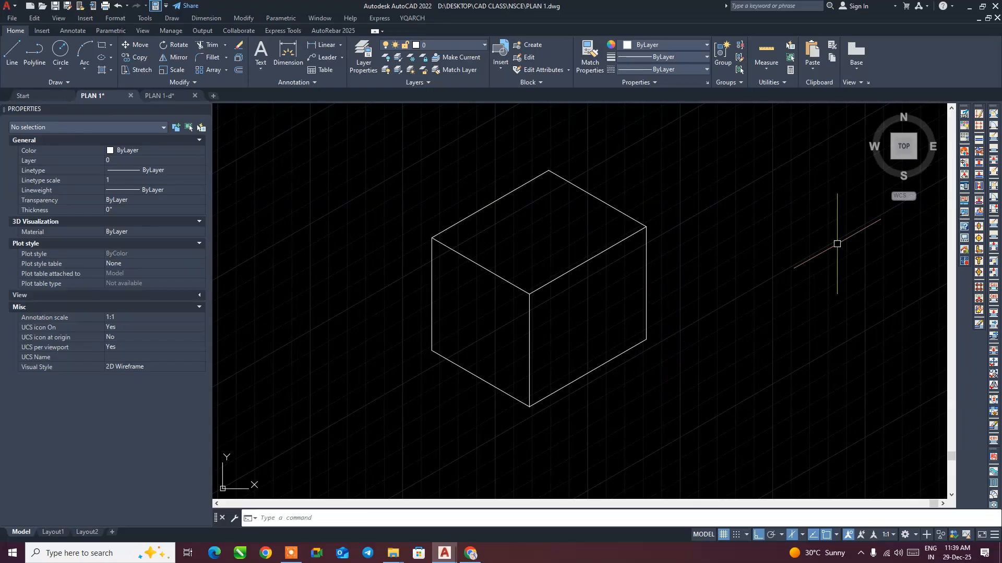
- Inspect the cube with 3D Orbit from an edge-on front view and a tilted view
{"action": "type", "text": "rbit"}
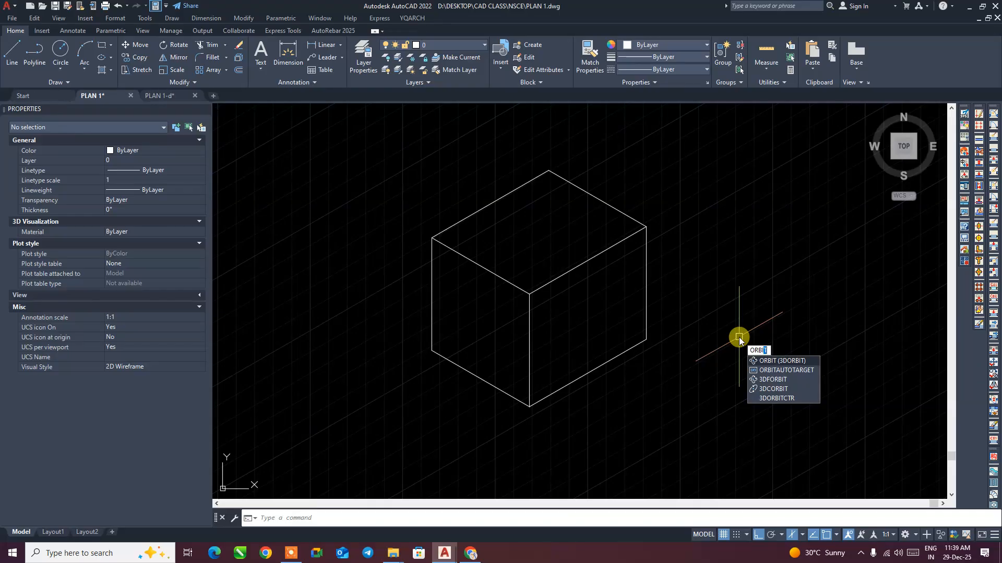
{"action": "left_click", "coordinate": [766, 361]}
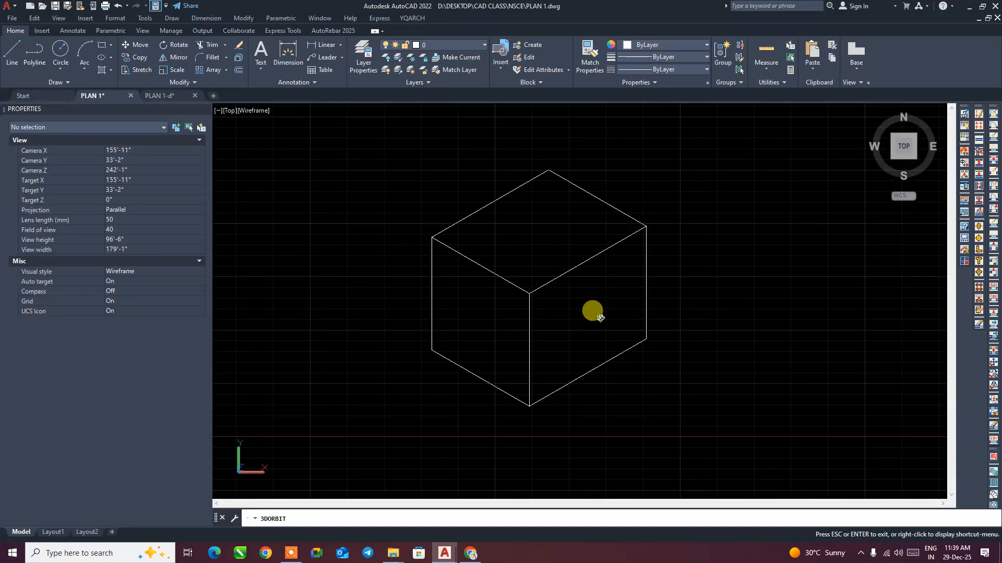
{"action": "left_click_drag", "start_coordinate": [600, 318], "coordinate": [652, 303]}
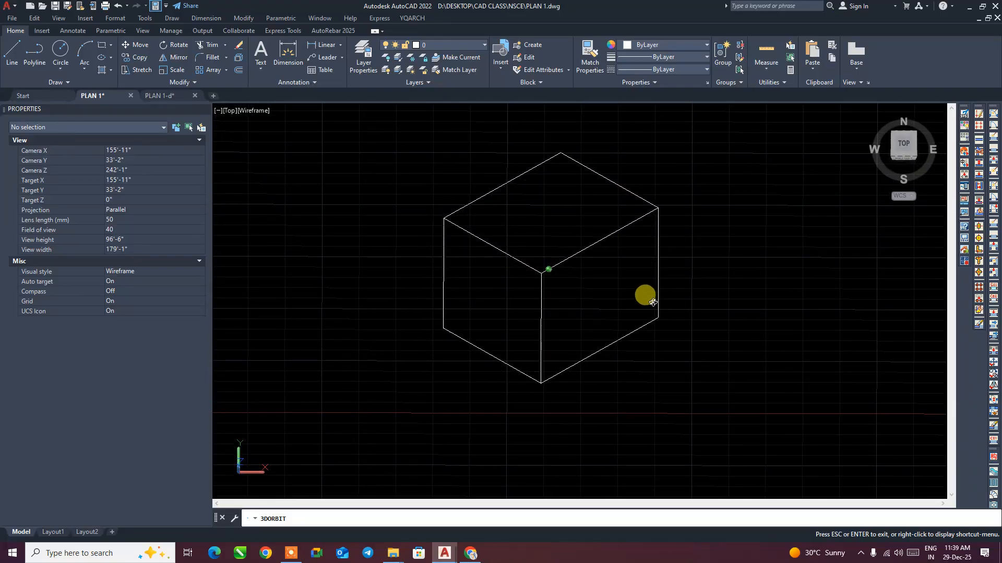
{"action": "left_click_drag", "start_coordinate": [652, 301], "coordinate": [626, 167]}
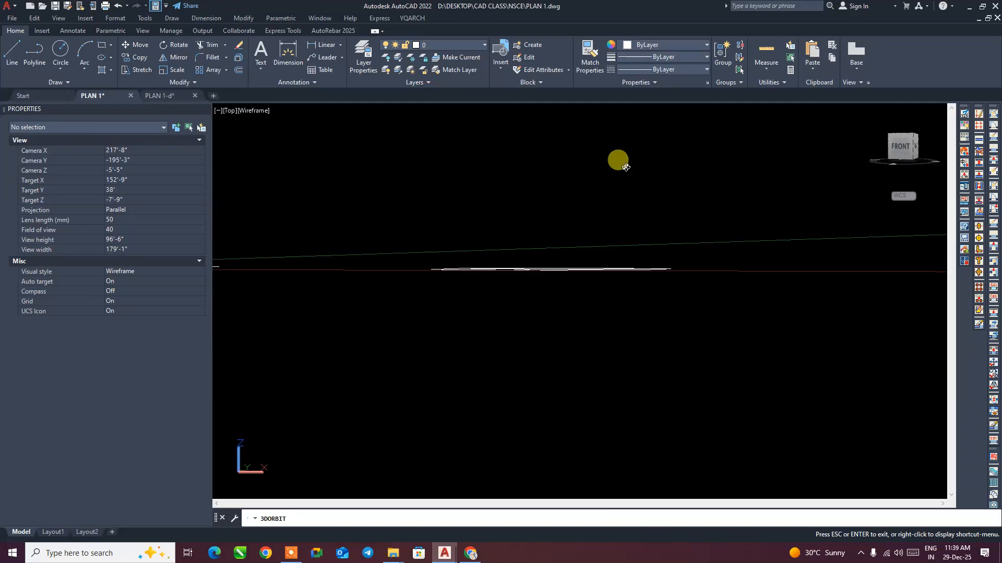
{"action": "left_click_drag", "start_coordinate": [542, 255], "coordinate": [615, 324]}
{"action": "key", "text": "Escape"}
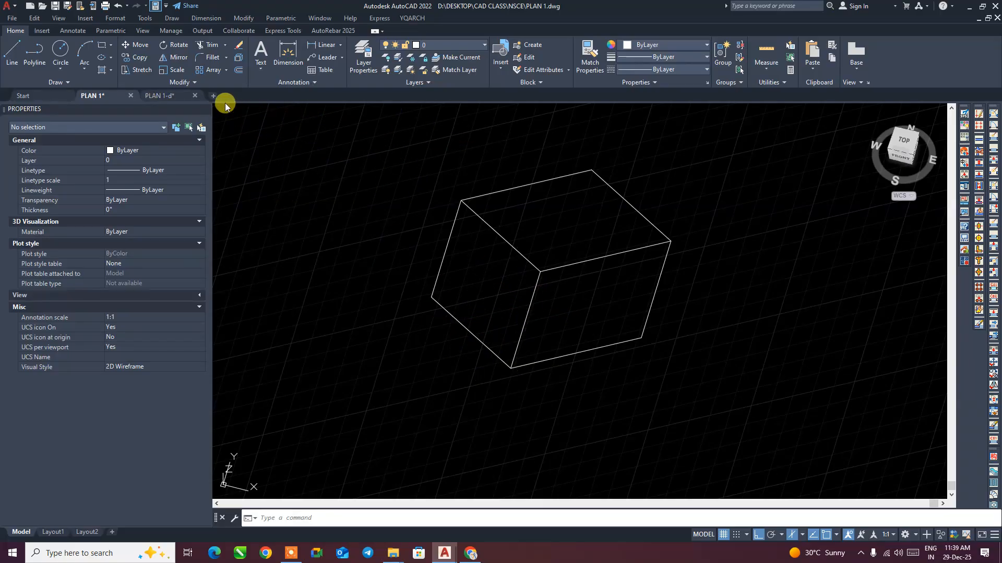
- Restore the Top view of the drawing and centre the cube in it
{"action": "left_click", "coordinate": [239, 110]}
{"action": "left_click", "coordinate": [254, 134]}
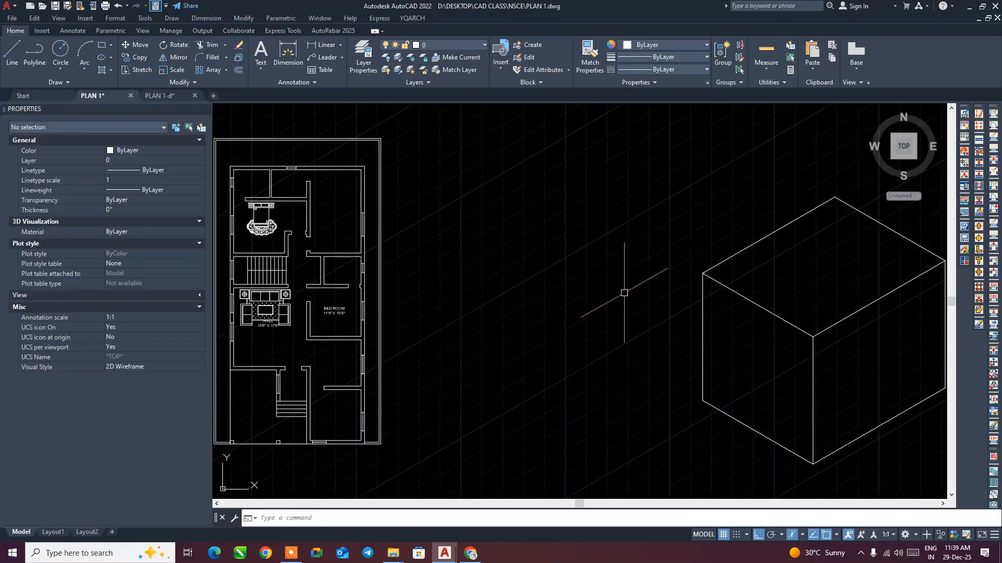
{"action": "middle_click_drag", "start_coordinate": [745, 324], "coordinate": [488, 302]}
{"action": "scroll", "coordinate": [523, 327], "scroll_direction": "up", "scroll_amount": 1}
{"action": "middle_click_drag", "start_coordinate": [542, 318], "coordinate": [533, 334]}
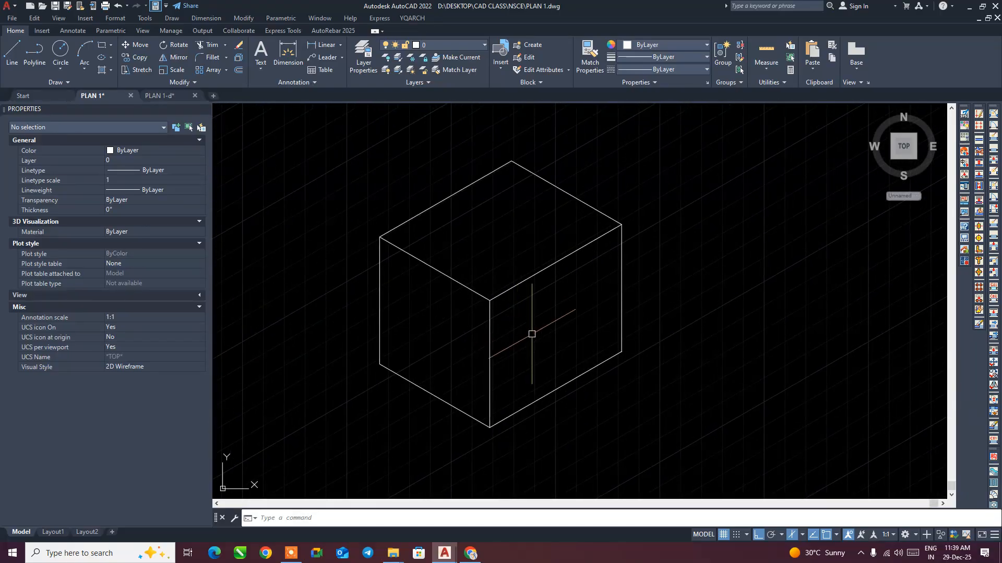
- Switch to the browser and view the Skill-Lync structural wall example and the CADable Practice Exercise 8 drawing in the image results
{"action": "left_click", "coordinate": [470, 553]}
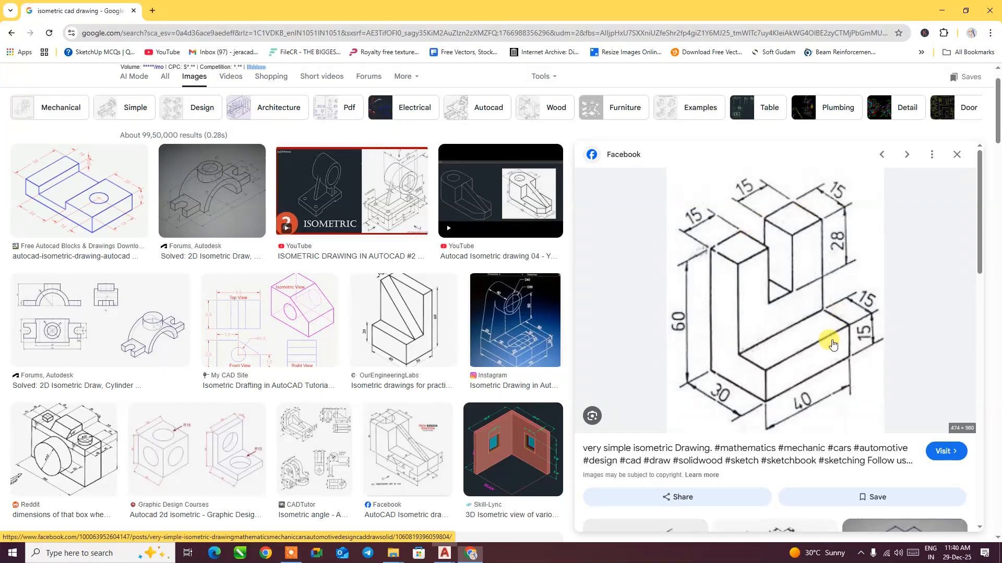
{"action": "left_click", "coordinate": [510, 453]}
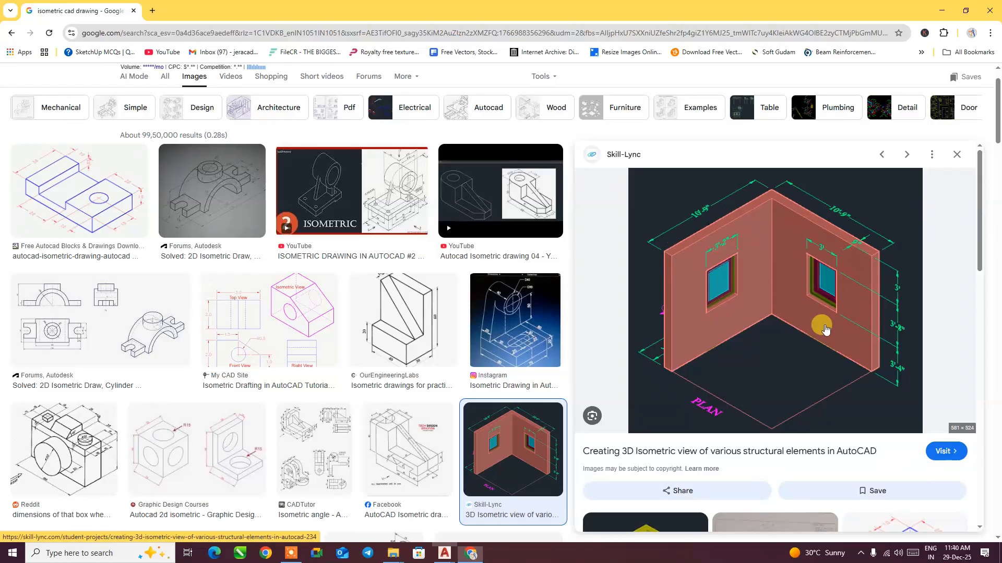
{"action": "scroll", "coordinate": [241, 352], "scroll_direction": "down", "scroll_amount": 3}
{"action": "scroll", "coordinate": [241, 352], "scroll_direction": "down", "scroll_amount": 3}
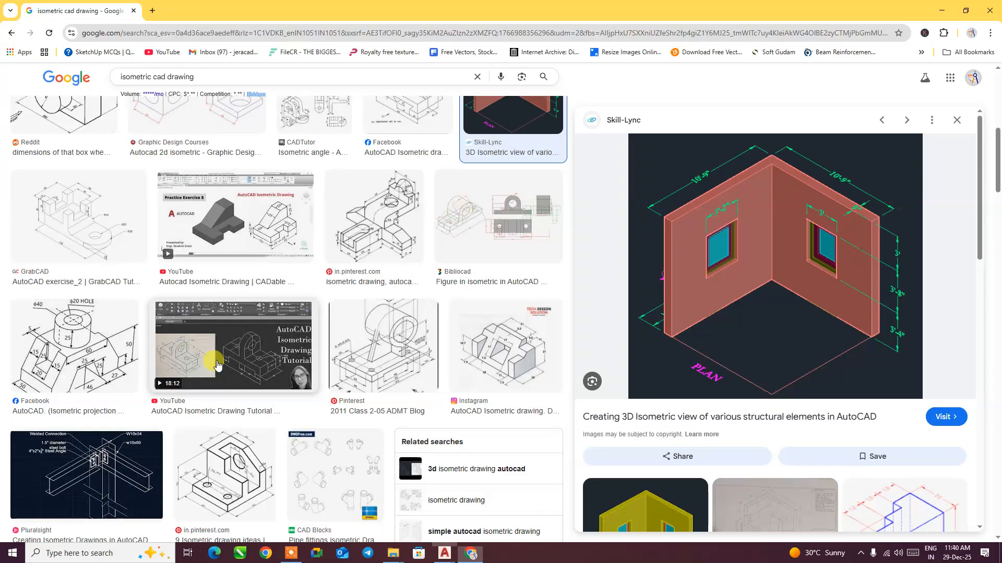
{"action": "left_click", "coordinate": [227, 226]}
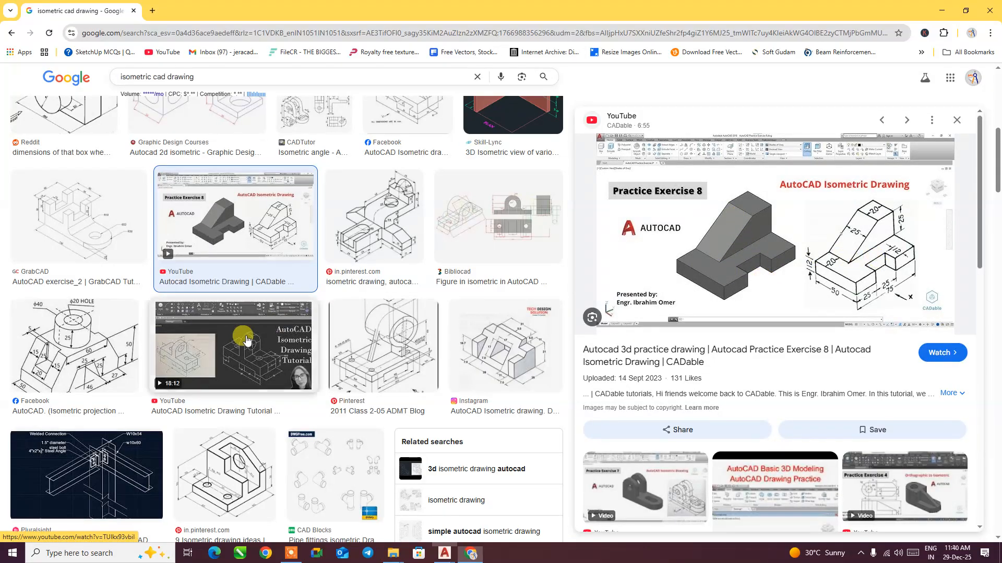
- View the AnyFlip isometric drawing exercise further down the image results and return to the PLAN 1 drawing in AutoCAD
{"action": "scroll", "coordinate": [245, 344], "scroll_direction": "down", "scroll_amount": 3}
{"action": "scroll", "coordinate": [271, 386], "scroll_direction": "down", "scroll_amount": 2}
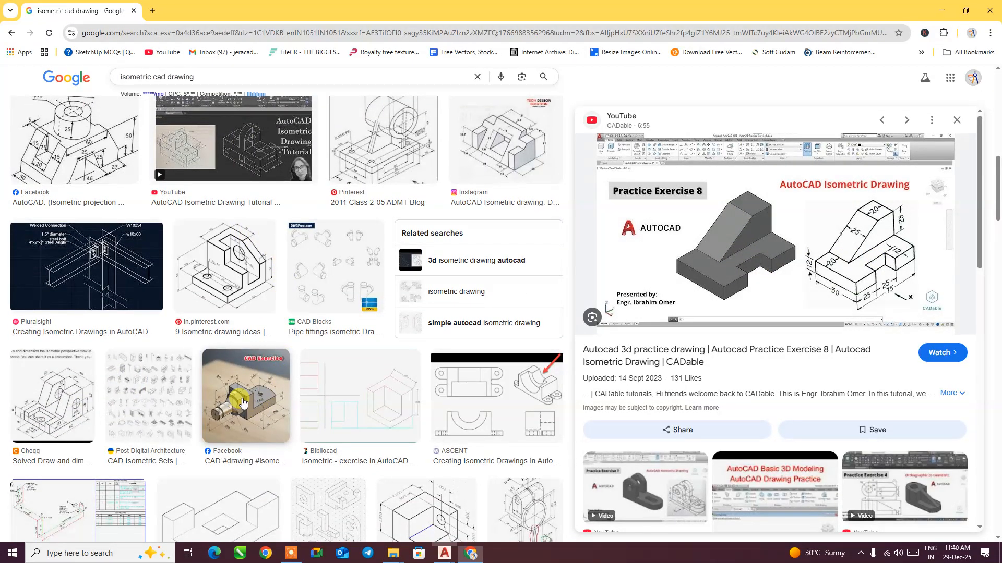
{"action": "scroll", "coordinate": [238, 401], "scroll_direction": "down", "scroll_amount": 5}
{"action": "scroll", "coordinate": [365, 375], "scroll_direction": "down", "scroll_amount": 3}
{"action": "left_click", "coordinate": [61, 358]}
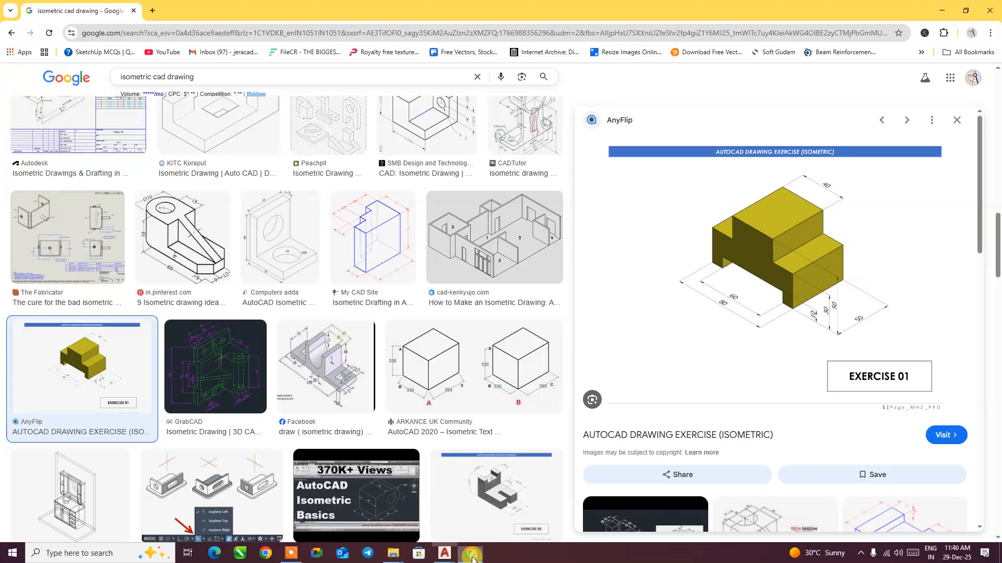
{"action": "left_click", "coordinate": [444, 553]}
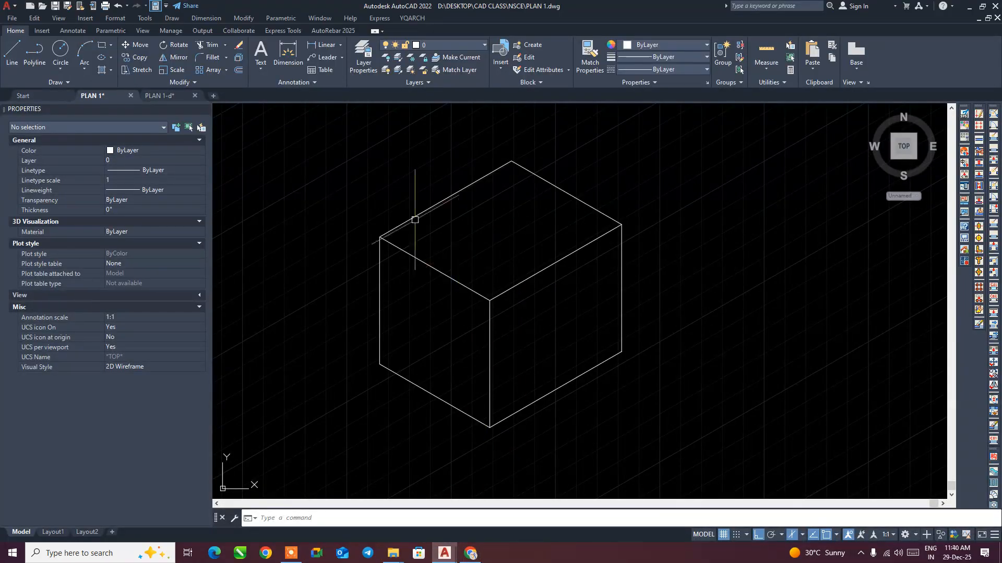
- Set the grid snap type to Rectangular snap in the Drafting Settings
{"action": "scroll", "coordinate": [563, 282], "scroll_direction": "down", "scroll_amount": 4}
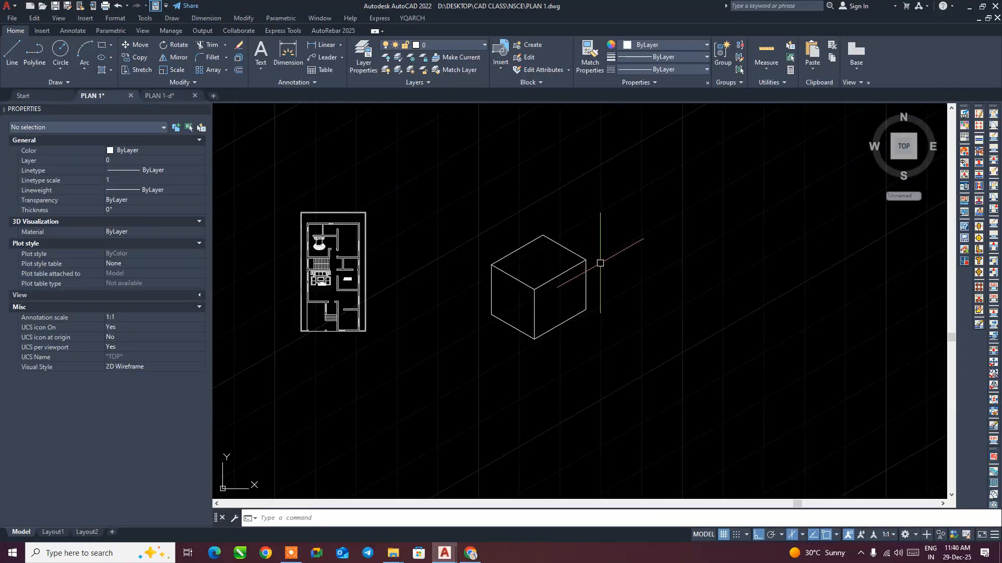
{"action": "type", "text": "s"}
{"action": "key", "text": "Return"}
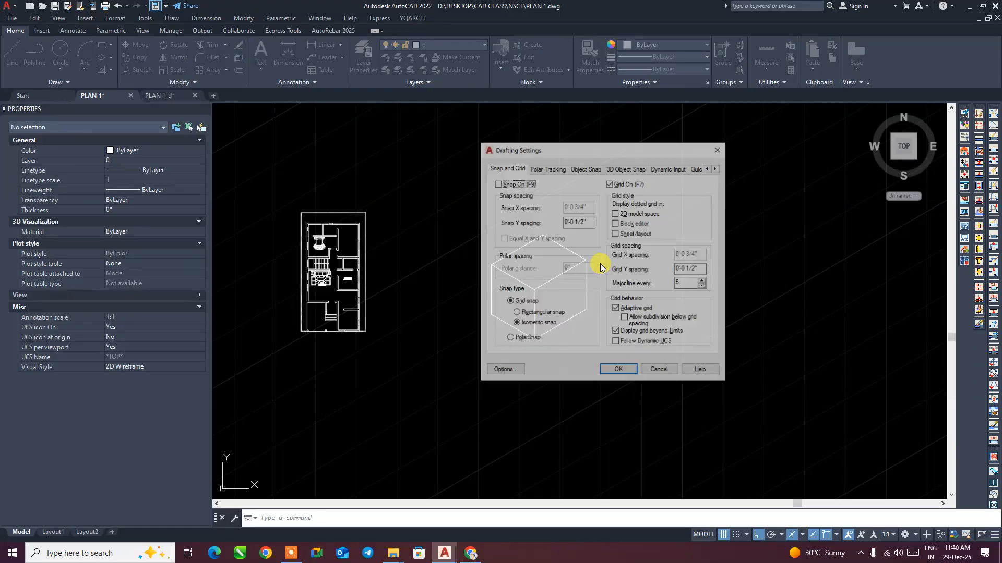
{"action": "left_click", "coordinate": [516, 313]}
{"action": "left_click", "coordinate": [616, 371]}
{"action": "middle_click_drag", "start_coordinate": [595, 345], "coordinate": [591, 378]}
{"action": "mouse_move", "coordinate": [467, 313]}
{"action": "middle_mouse_down"}
{"action": "mouse_move", "coordinate": [465, 351]}
{"action": "mouse_move", "coordinate": [499, 354]}
{"action": "middle_mouse_up"}
{"action": "scroll", "coordinate": [471, 351], "scroll_direction": "up", "scroll_amount": 1}
{"action": "scroll", "coordinate": [499, 354], "scroll_direction": "down", "scroll_amount": 1}
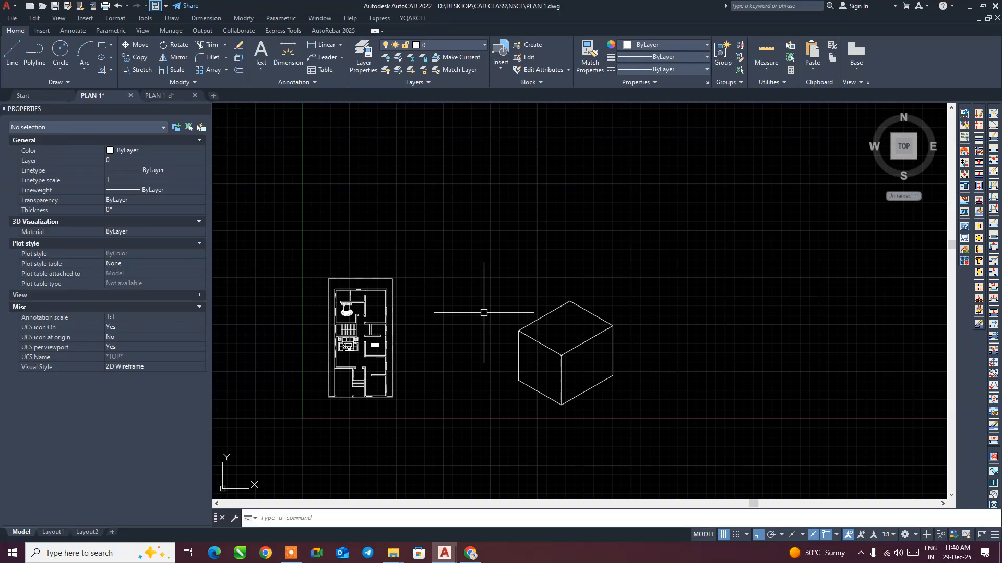
{"action": "type", "text": "ds"}
{"action": "key", "text": "Return"}
{"action": "left_click", "coordinate": [517, 323]}
{"action": "left_click", "coordinate": [725, 153]}
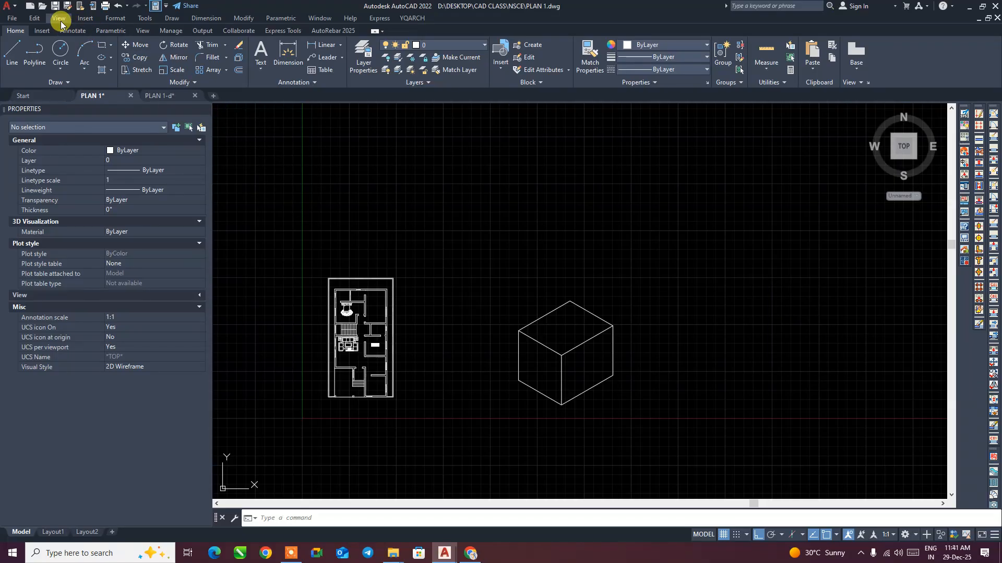
- Hide the menu bar and show it again
{"action": "left_click", "coordinate": [166, 6]}
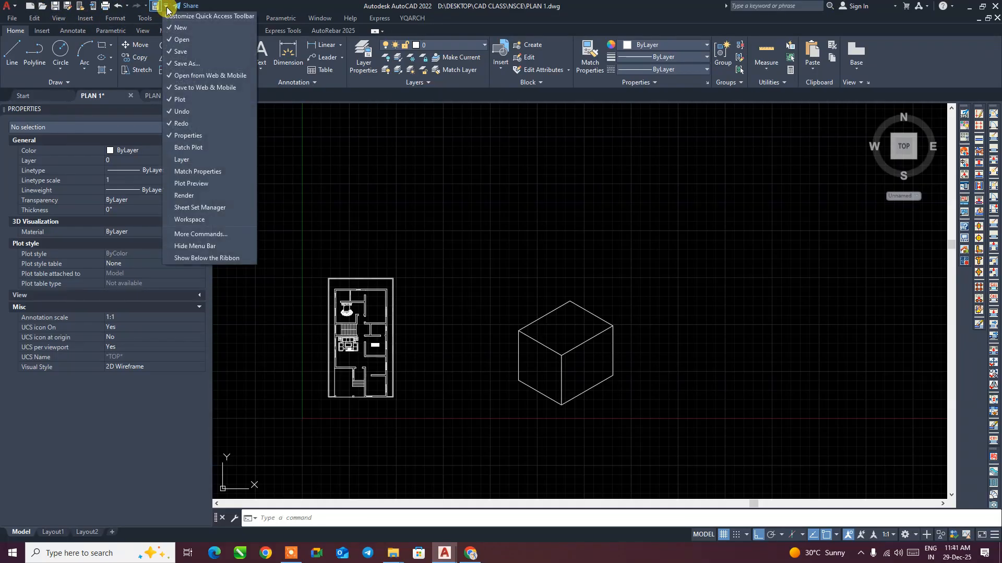
{"action": "left_click", "coordinate": [188, 246]}
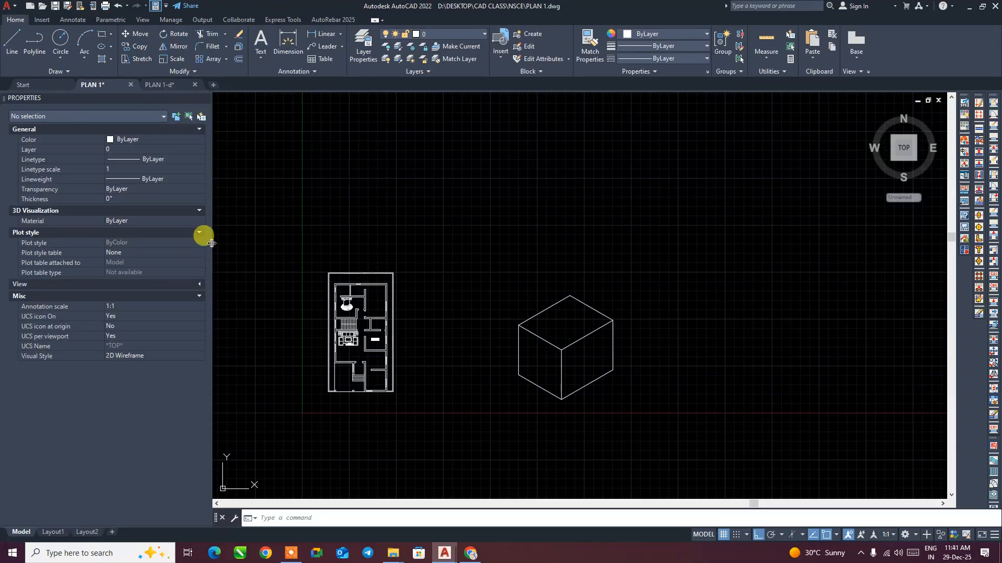
{"action": "left_click", "coordinate": [166, 6]}
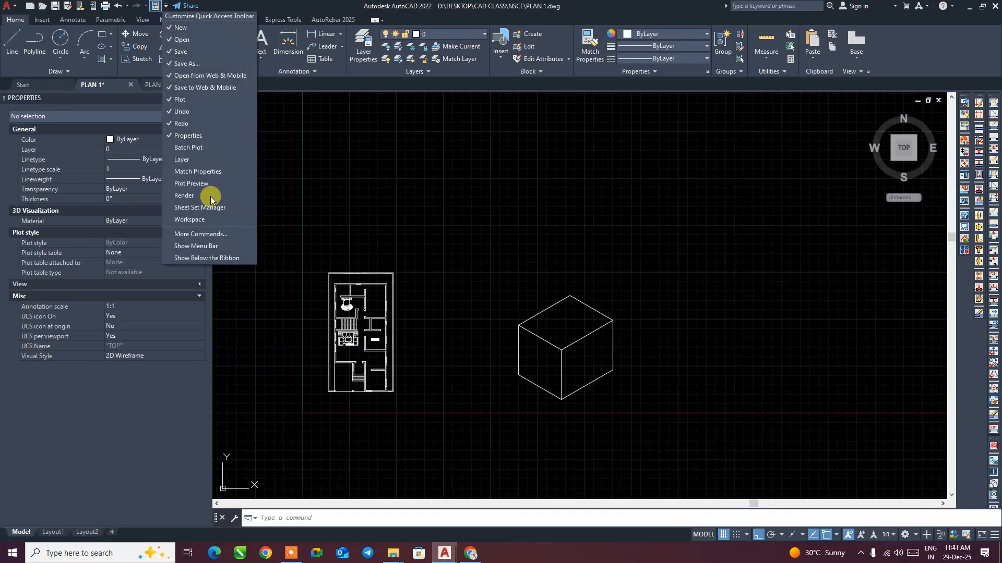
{"action": "left_click", "coordinate": [222, 247]}
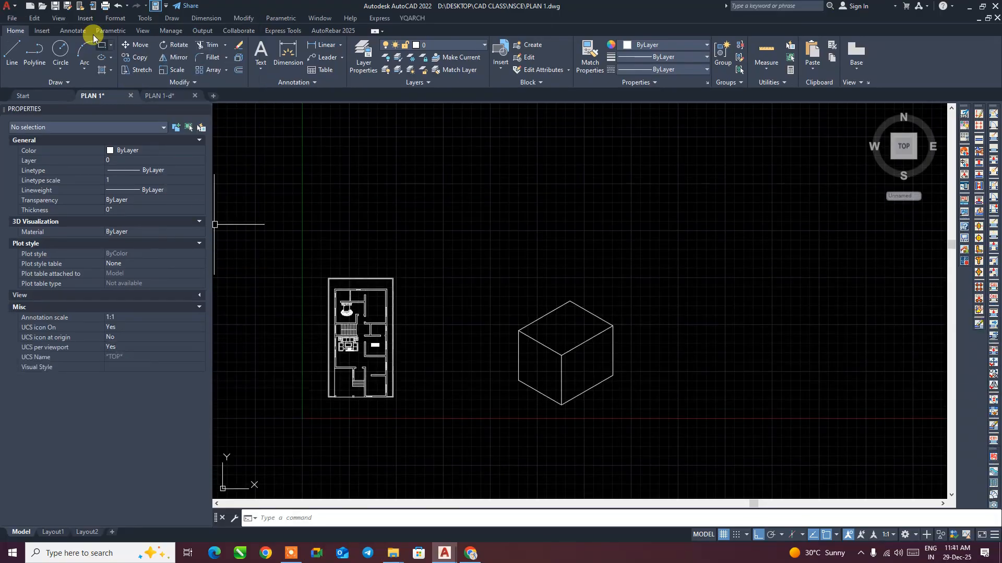
- View the floor plan and cube from the preset Left view
{"action": "left_click", "coordinate": [58, 19]}
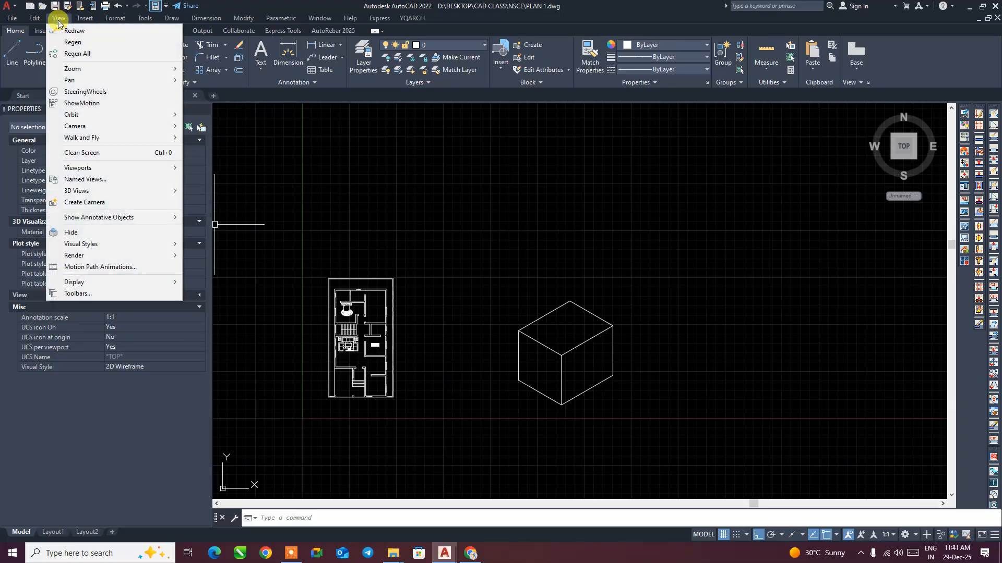
{"action": "mouse_move", "coordinate": [97, 194]}
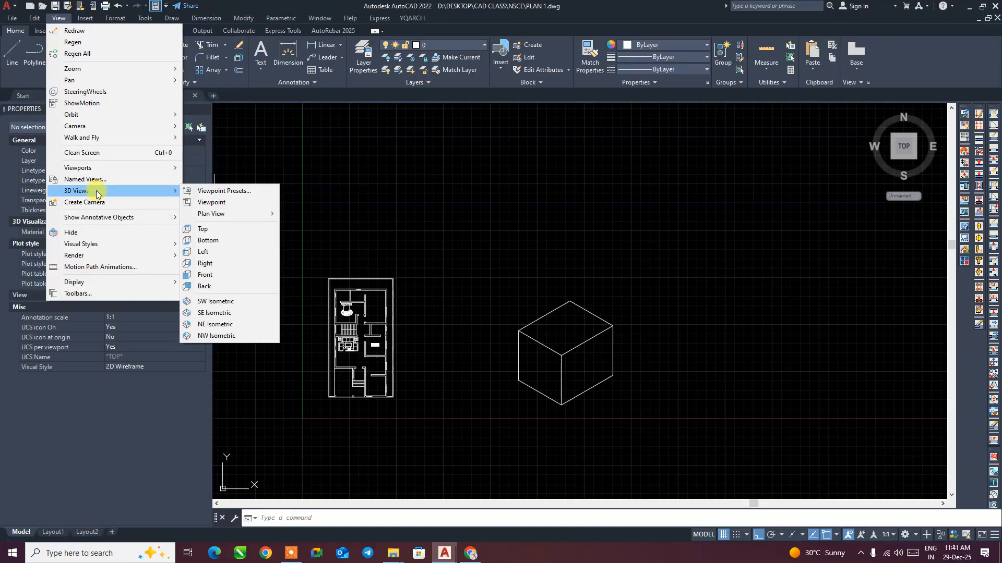
{"action": "mouse_move", "coordinate": [146, 193]}
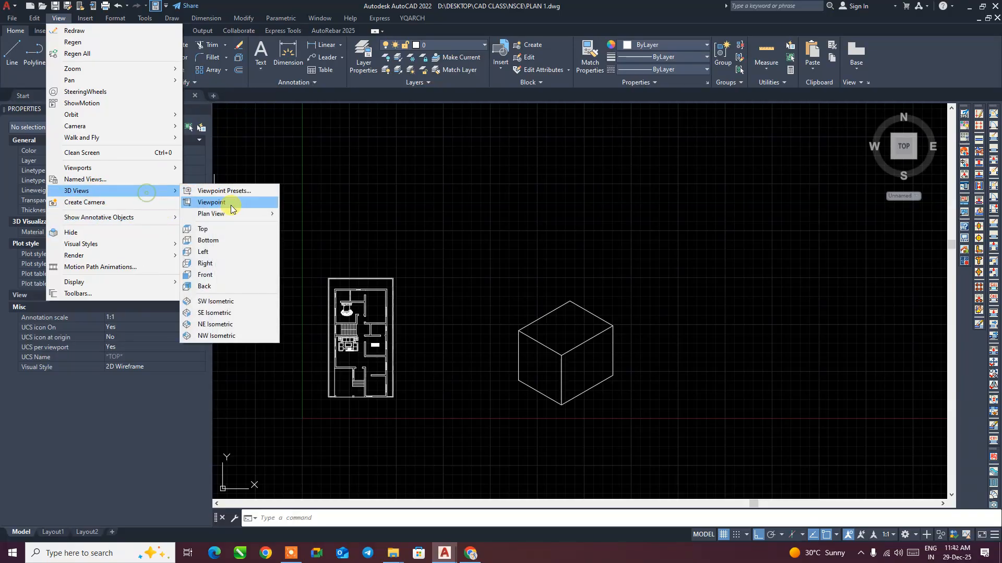
{"action": "left_click", "coordinate": [219, 253]}
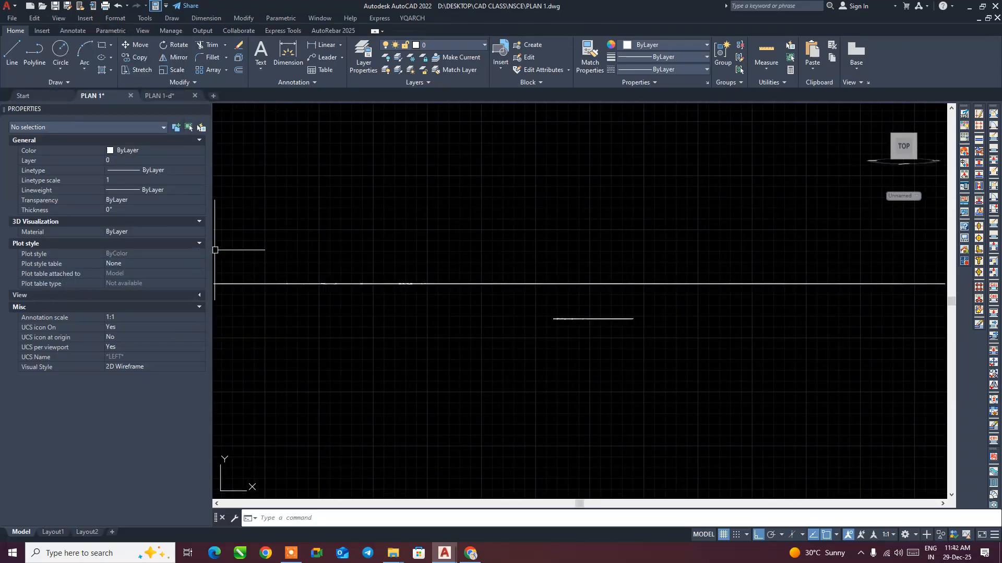
{"action": "scroll", "coordinate": [514, 326], "scroll_direction": "down", "scroll_amount": 3}
{"action": "scroll", "coordinate": [583, 333], "scroll_direction": "up", "scroll_amount": 2}
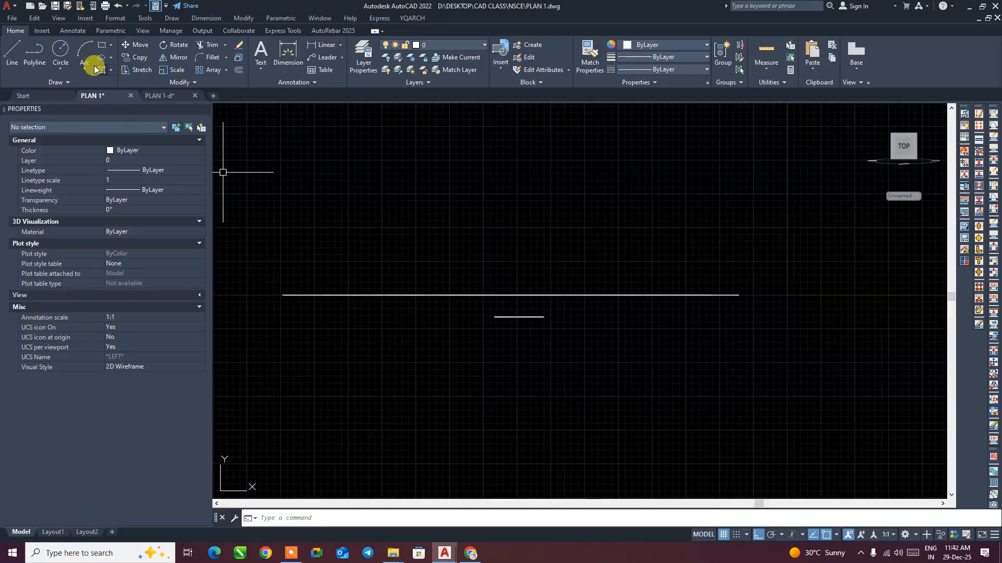
- View the floor plan and cube from the preset SW Isometric view
{"action": "left_click", "coordinate": [56, 18]}
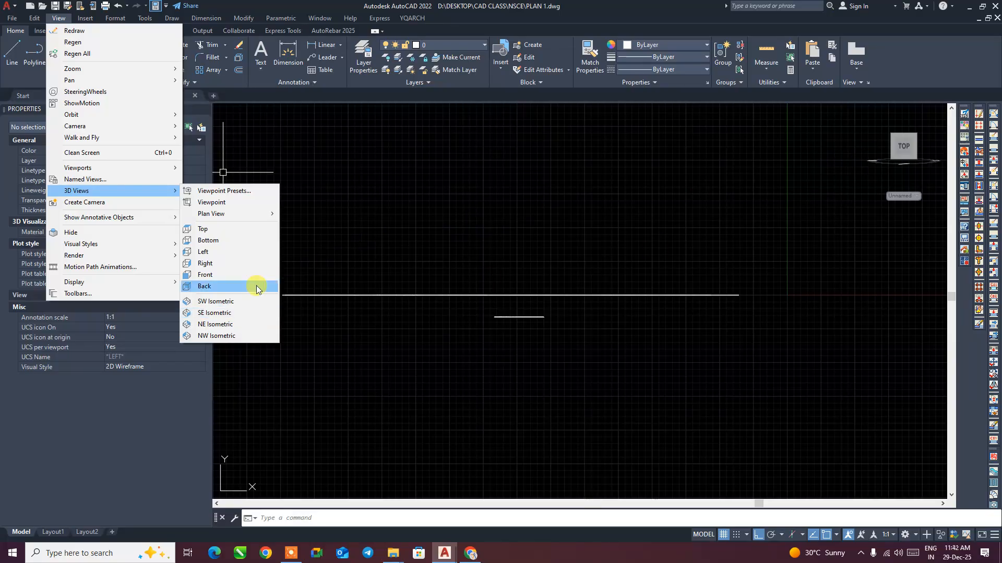
{"action": "left_click", "coordinate": [229, 302]}
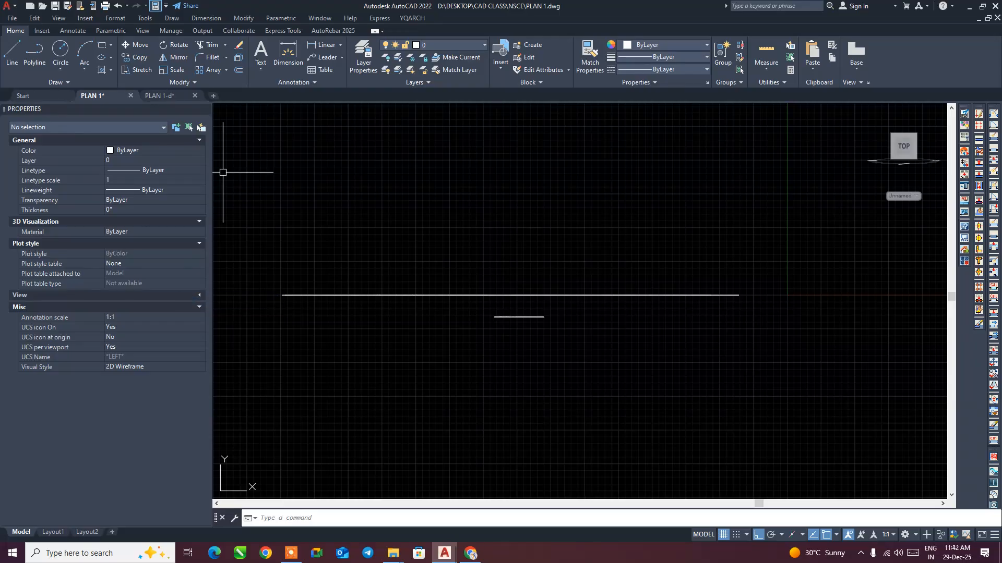
{"action": "middle_click_drag", "start_coordinate": [505, 374], "coordinate": [553, 317]}
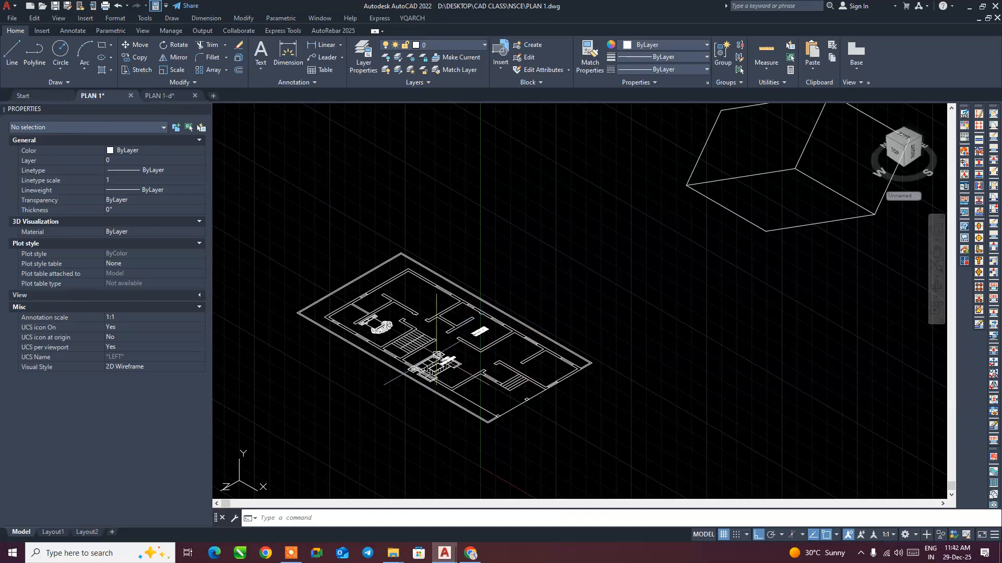
- Restore the preset Top view of the floor plan and cube
{"action": "left_click", "coordinate": [58, 17]}
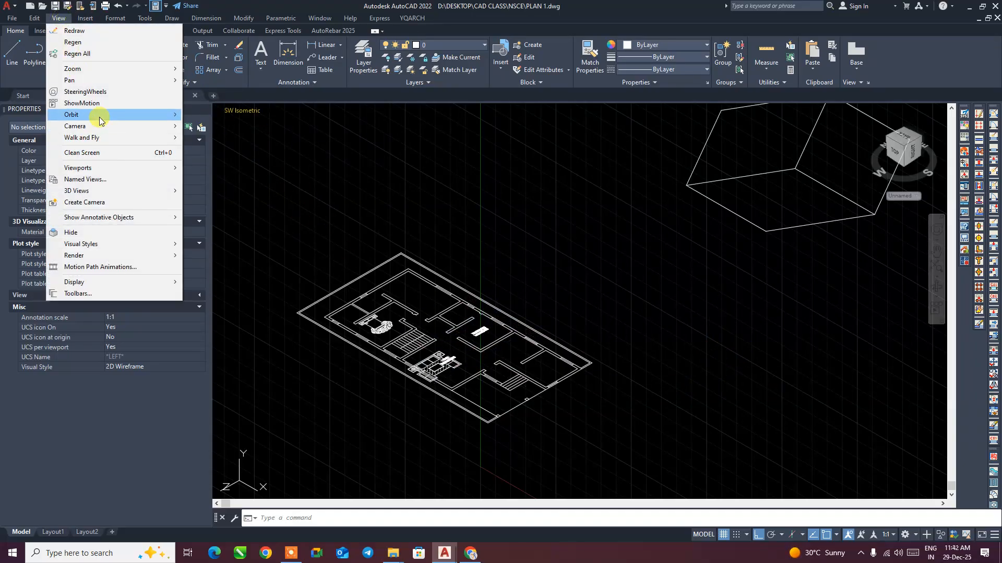
{"action": "left_click", "coordinate": [103, 192]}
{"action": "left_click", "coordinate": [226, 230]}
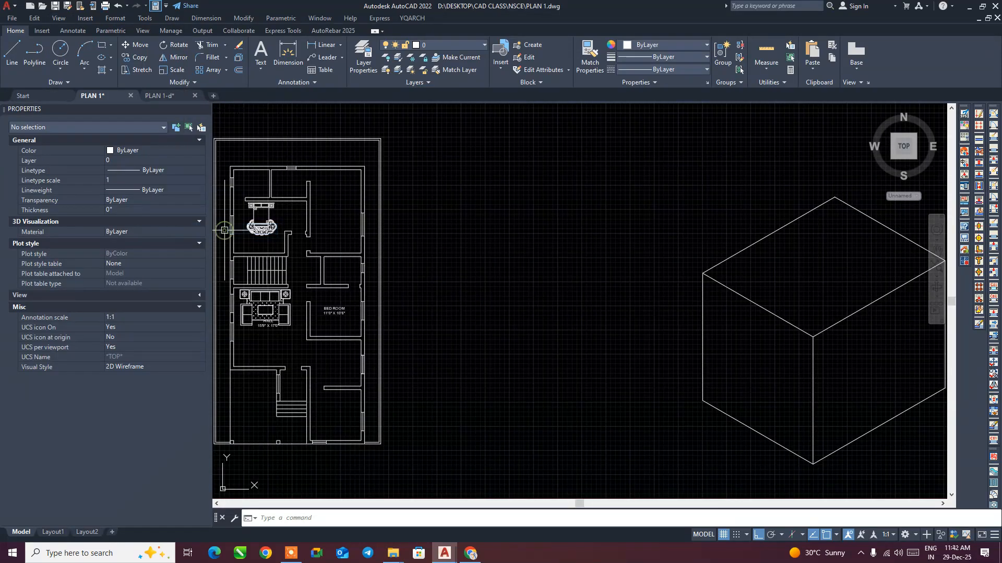
{"action": "left_click", "coordinate": [58, 18]}
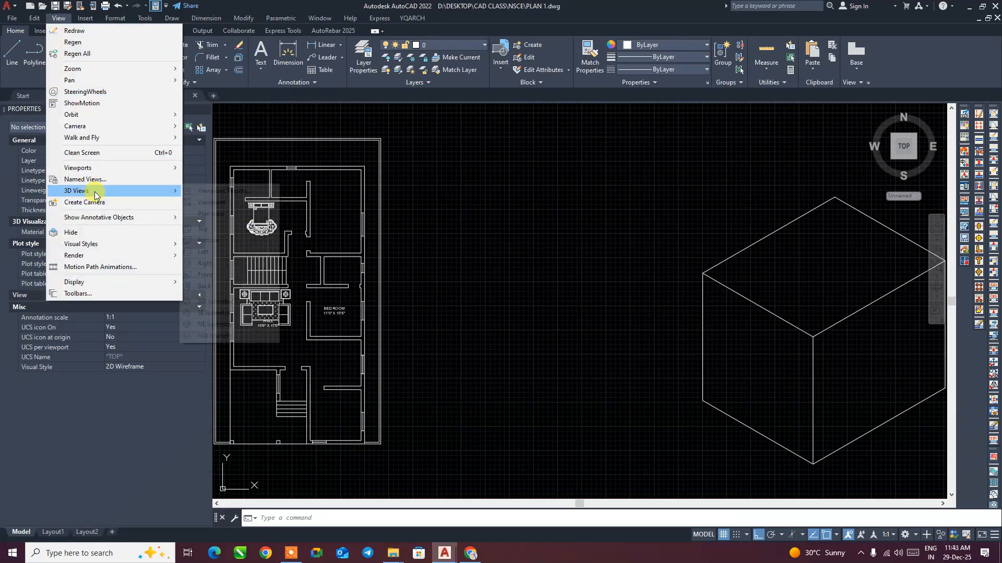
{"action": "left_click", "coordinate": [523, 264]}
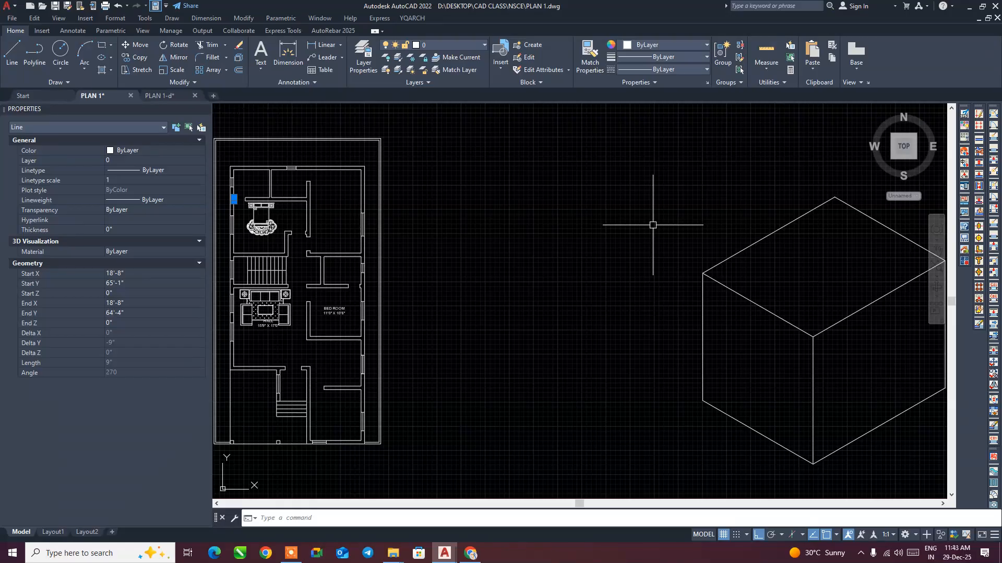
- Switch to the 3D Modeling workspace and close the floating toolbar over the drawing area
{"action": "left_click", "coordinate": [912, 538]}
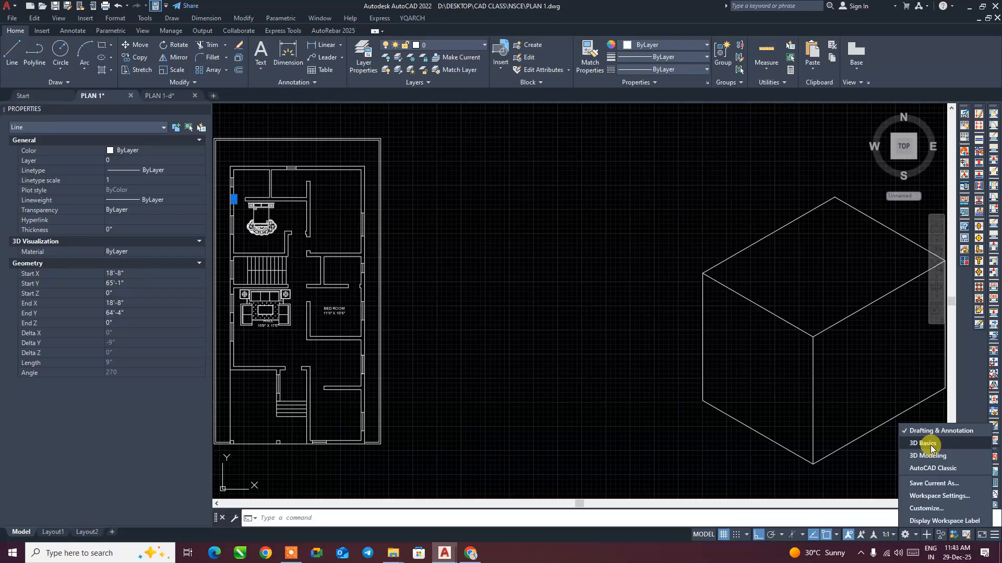
{"action": "left_click", "coordinate": [950, 456]}
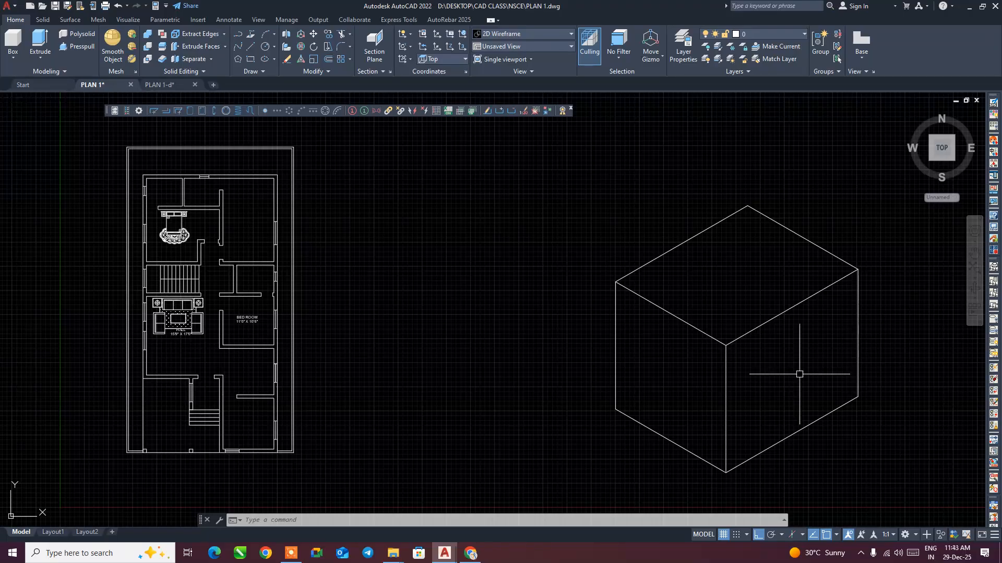
{"action": "left_click", "coordinate": [570, 108]}
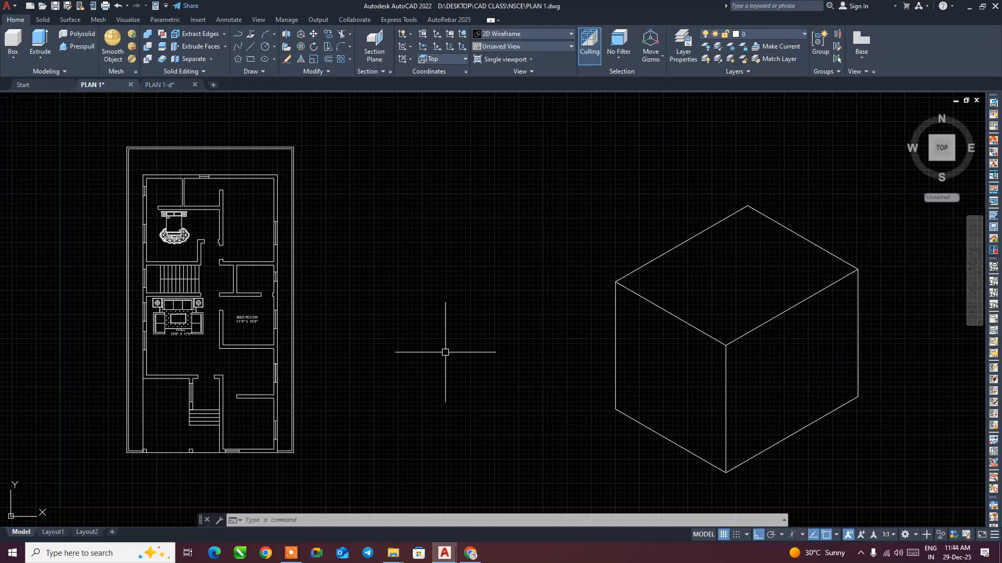
- Apply the preset Top view, followed by the SW Isometric view, in the 3D Modeling workspace
{"action": "left_click", "coordinate": [526, 51]}
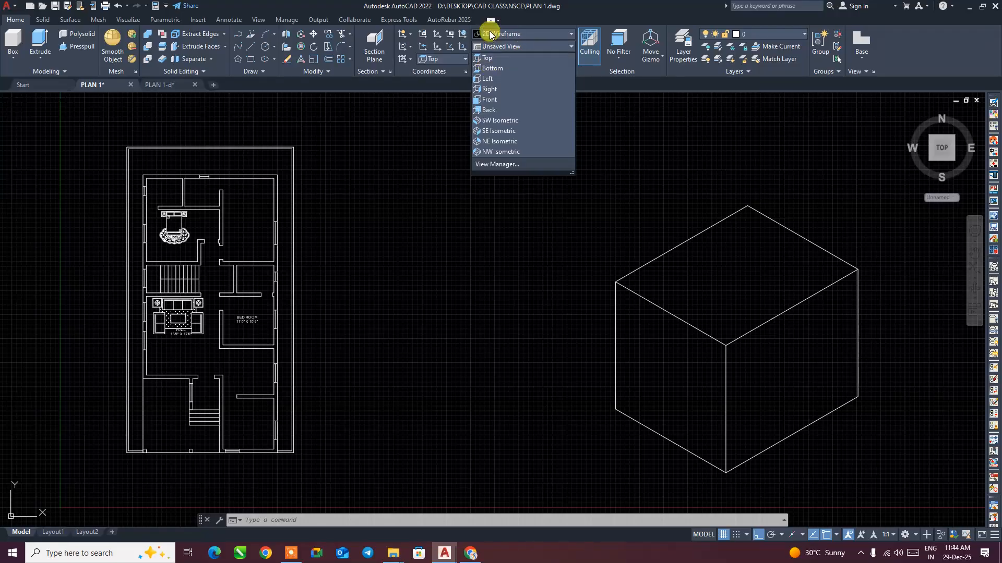
{"action": "left_click", "coordinate": [483, 58]}
{"action": "left_click", "coordinate": [511, 48]}
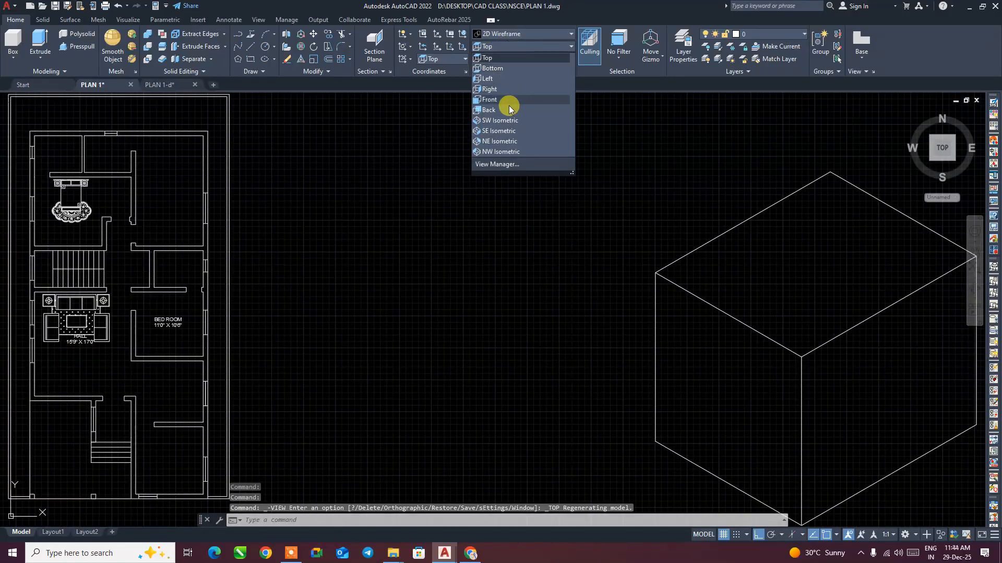
{"action": "left_click", "coordinate": [507, 119]}
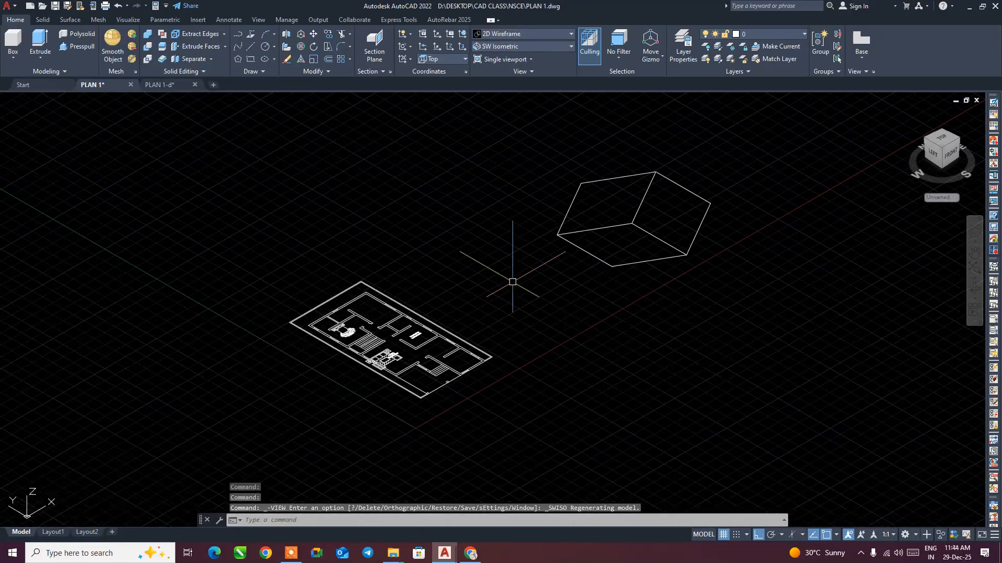
- Draw three connected orthogonal lines beside the floor plan, running along X, up along Z, and back along Y
{"action": "scroll", "coordinate": [389, 399], "scroll_direction": "up", "scroll_amount": 3}
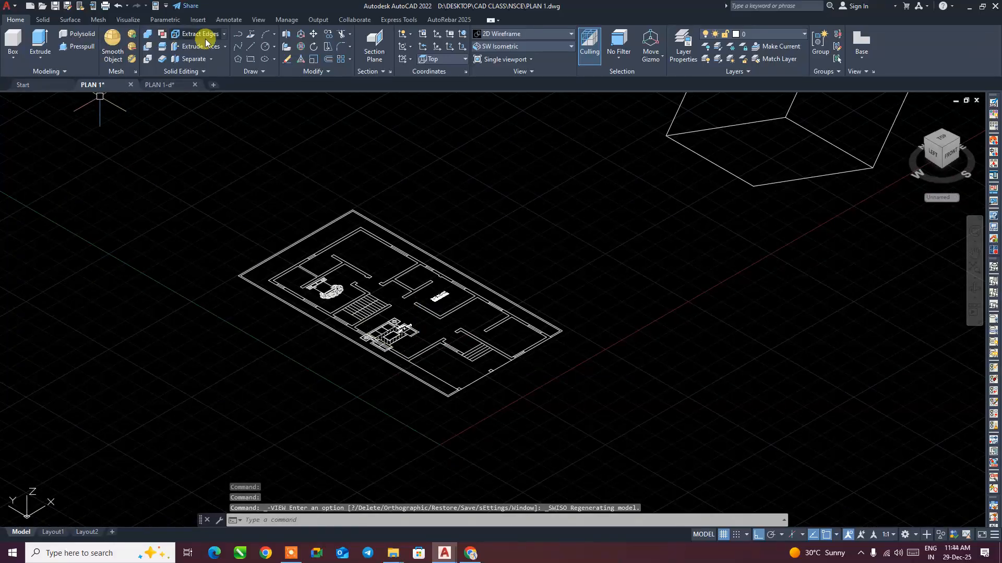
{"action": "left_click", "coordinate": [251, 45]}
{"action": "left_click", "coordinate": [581, 297]}
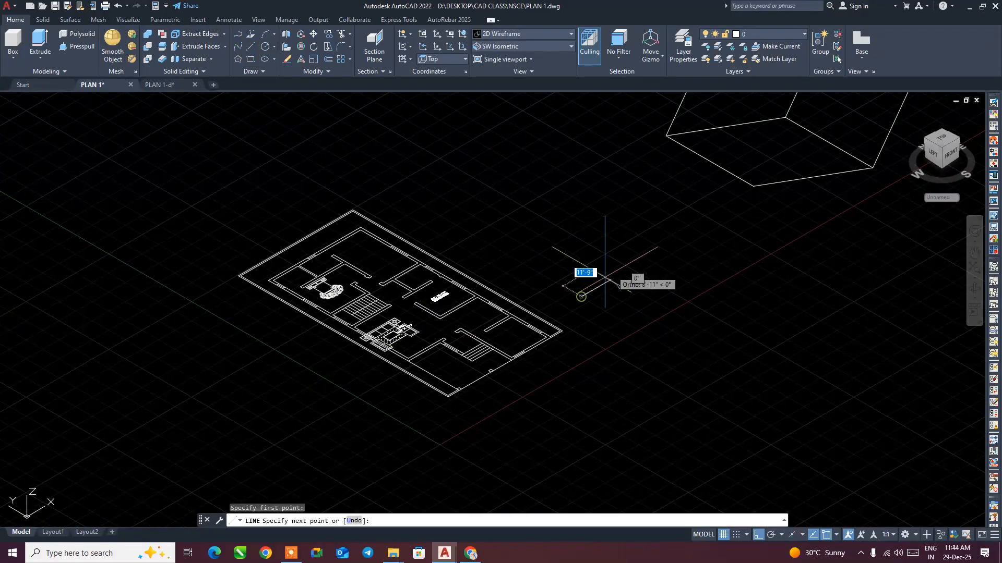
{"action": "left_click", "coordinate": [649, 257]}
{"action": "left_click", "coordinate": [649, 157]}
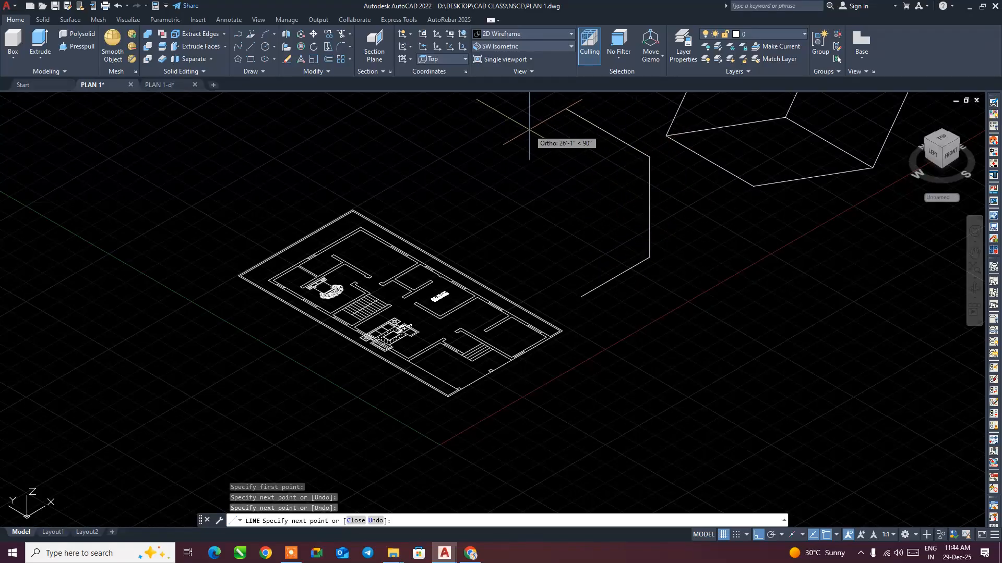
{"action": "left_click", "coordinate": [565, 109]}
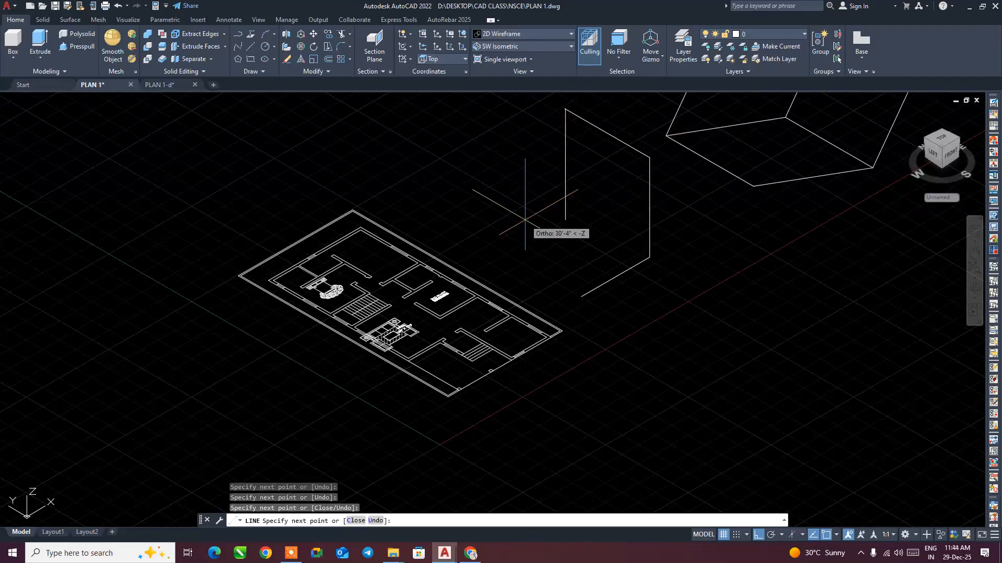
{"action": "key", "text": "Escape"}
- Close the first upright face with a vertical line from its open upper corner and a bottom line to the opposite corner
{"action": "middle_click_drag", "start_coordinate": [640, 221], "coordinate": [519, 285]}
{"action": "middle_click_drag", "start_coordinate": [762, 222], "coordinate": [738, 248]}
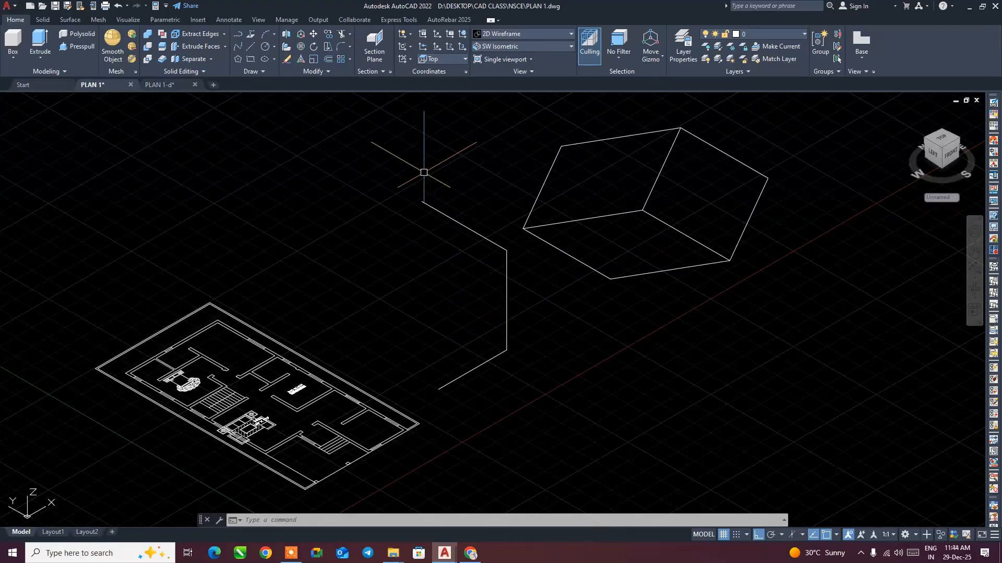
{"action": "left_click", "coordinate": [251, 49]}
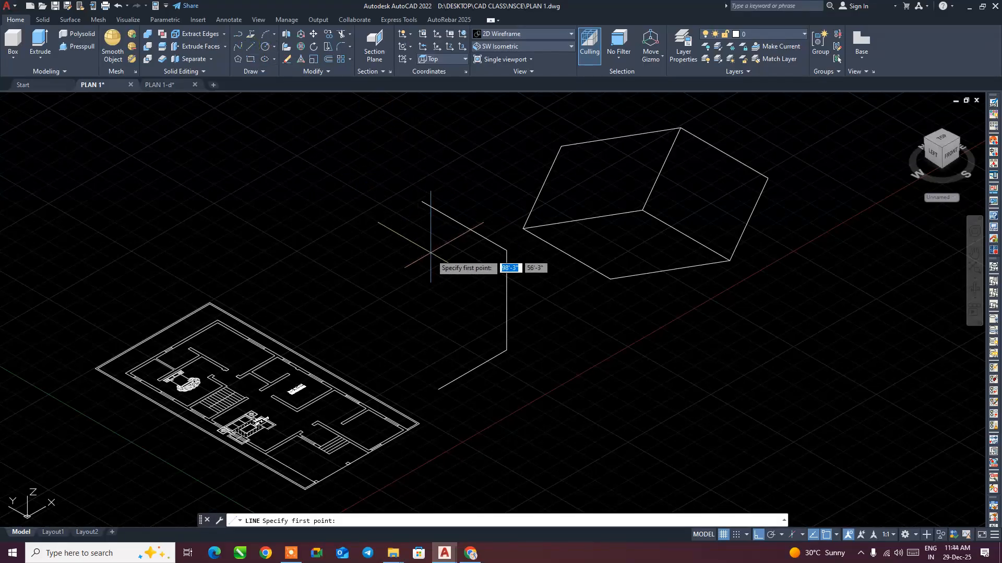
{"action": "left_click", "coordinate": [422, 202]}
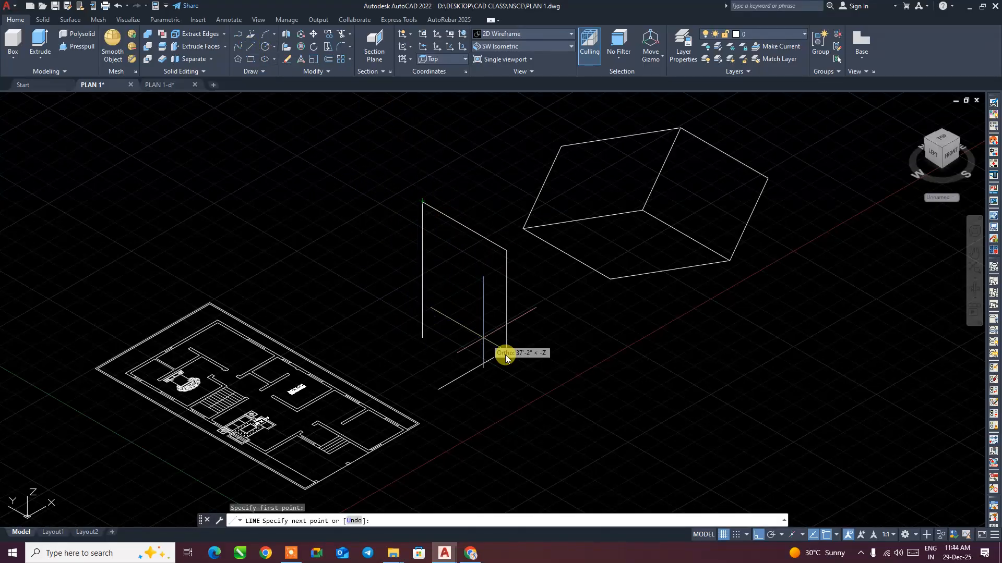
{"action": "left_click", "coordinate": [423, 301]}
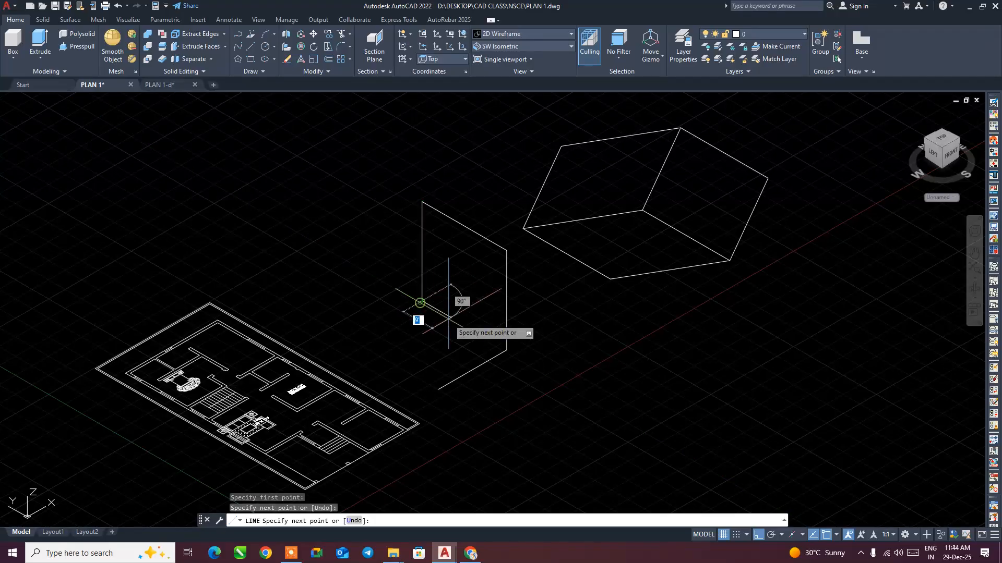
{"action": "left_click", "coordinate": [506, 350]}
{"action": "key", "text": "Return"}
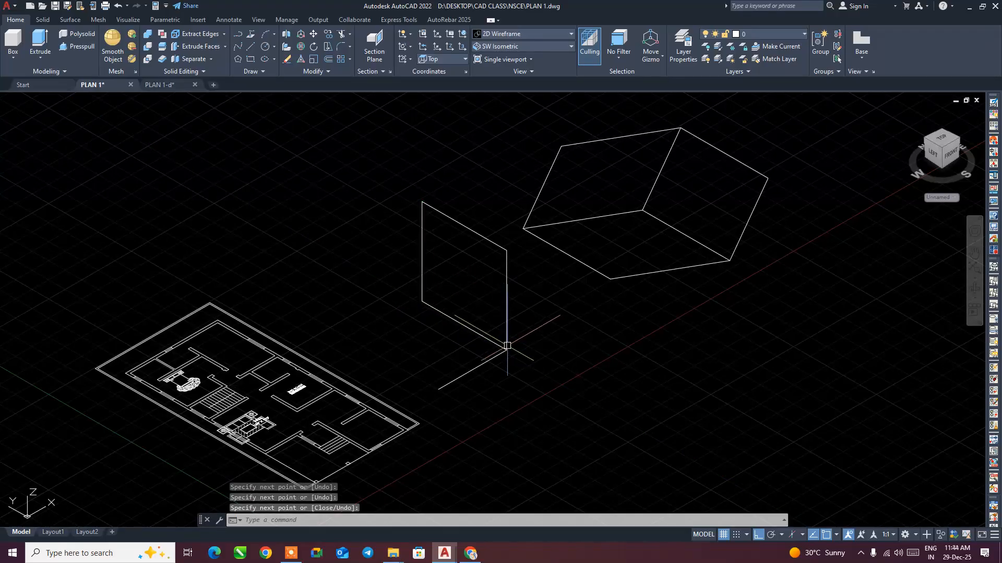
{"action": "key", "text": "Return"}
{"action": "left_click", "coordinate": [439, 389]}
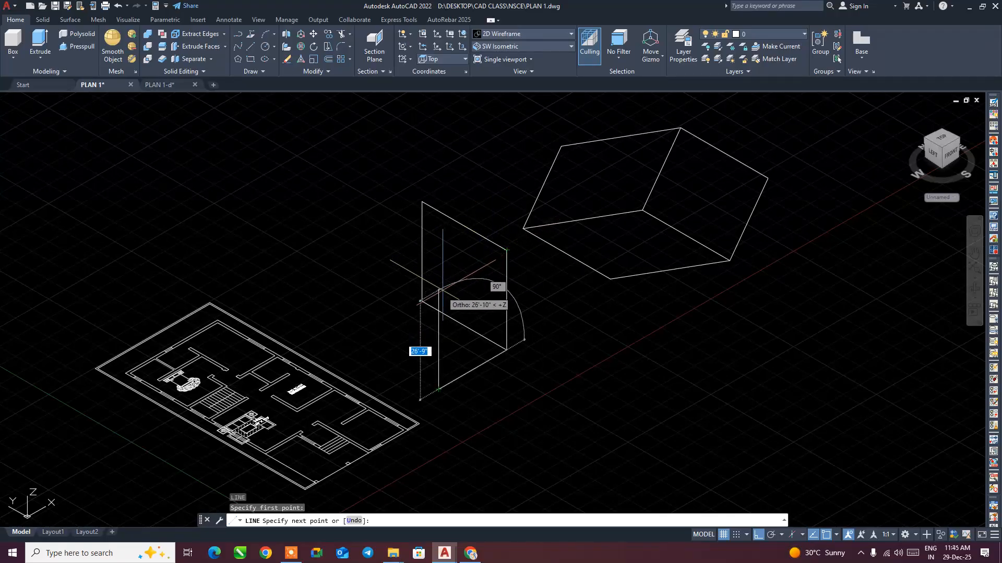
{"action": "key", "text": "Return"}
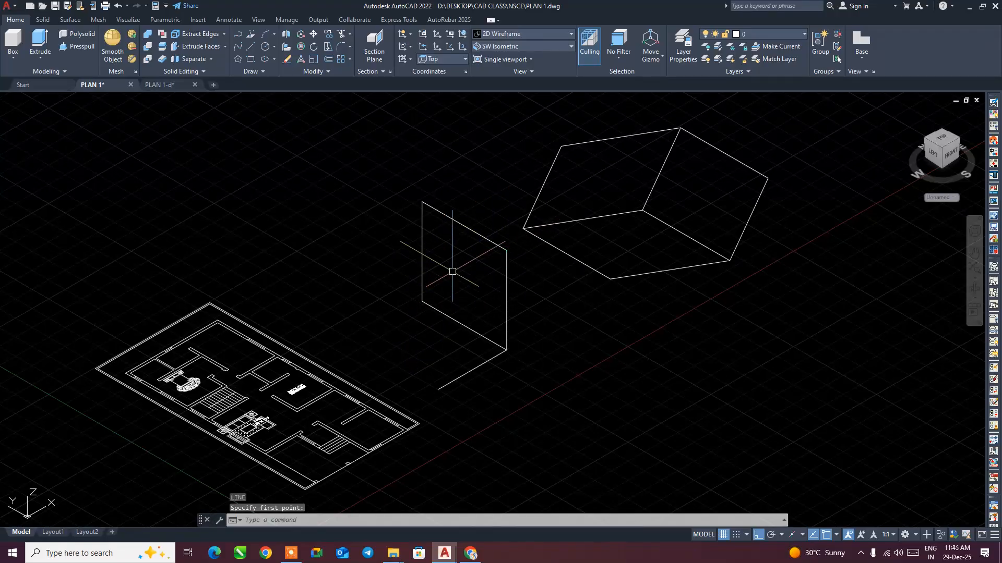
- Draw a line along X from the face's upper front corner and a vertical line from the bottom edge's open end, overlapping each other
{"action": "key", "text": "Return"}
{"action": "left_click", "coordinate": [507, 250]}
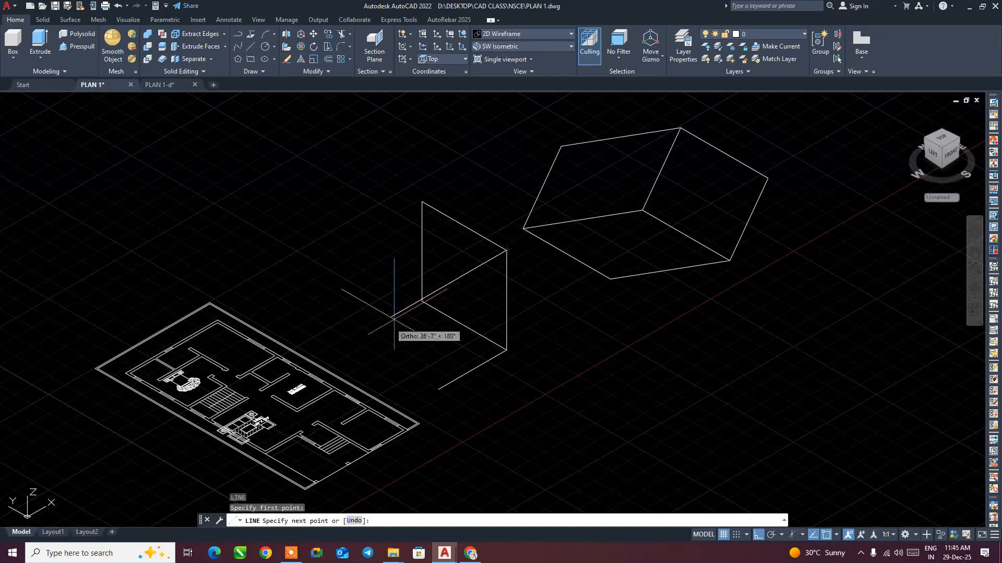
{"action": "key", "text": "Return"}
{"action": "key", "text": "Return"}
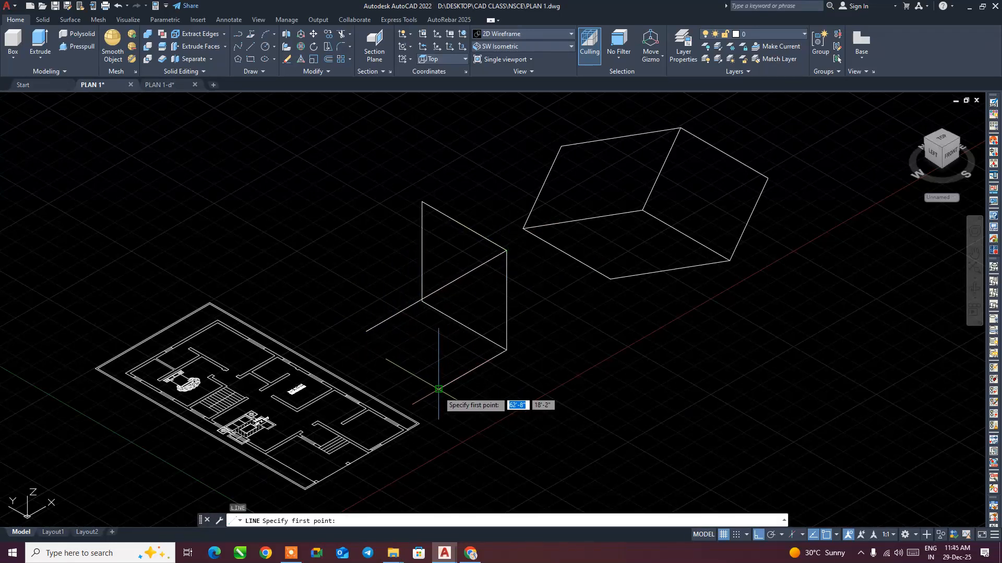
{"action": "left_click", "coordinate": [438, 390]}
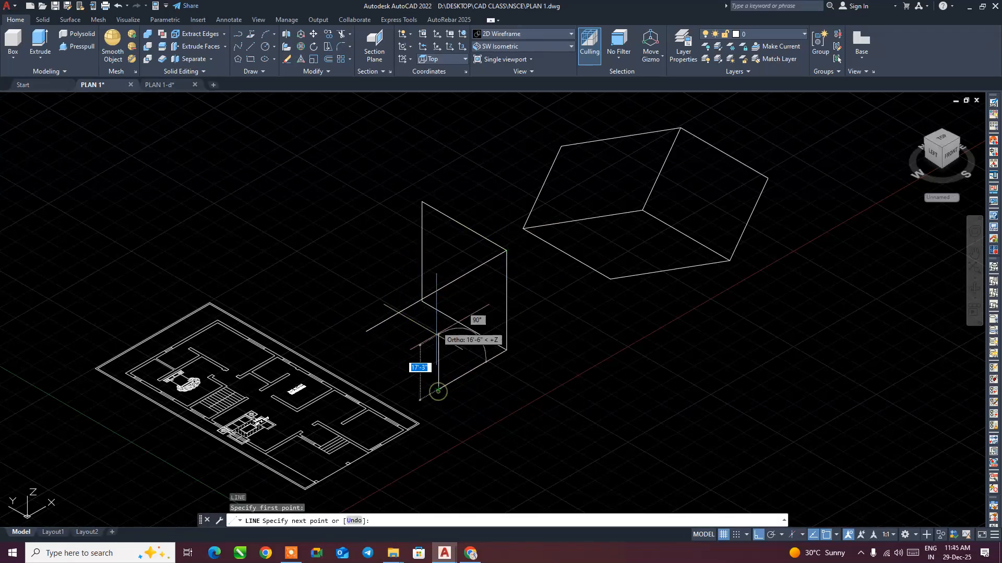
{"action": "left_click", "coordinate": [438, 272]}
{"action": "key", "text": "Return"}
- Try to trim the overhanging end of the new vertical line at the top edge
{"action": "type", "text": "tr"}
{"action": "key", "text": "Return"}
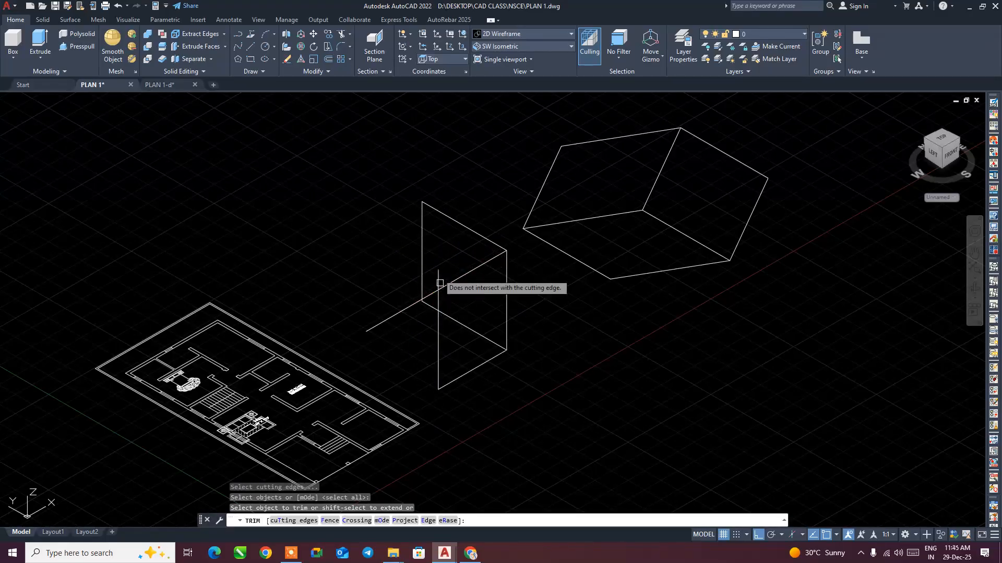
{"action": "left_click", "coordinate": [437, 273]}
{"action": "key", "text": "Escape"}
- Stretch the overhanging ends of the vertical line and the top edge back to their intersection
{"action": "left_click", "coordinate": [439, 277]}
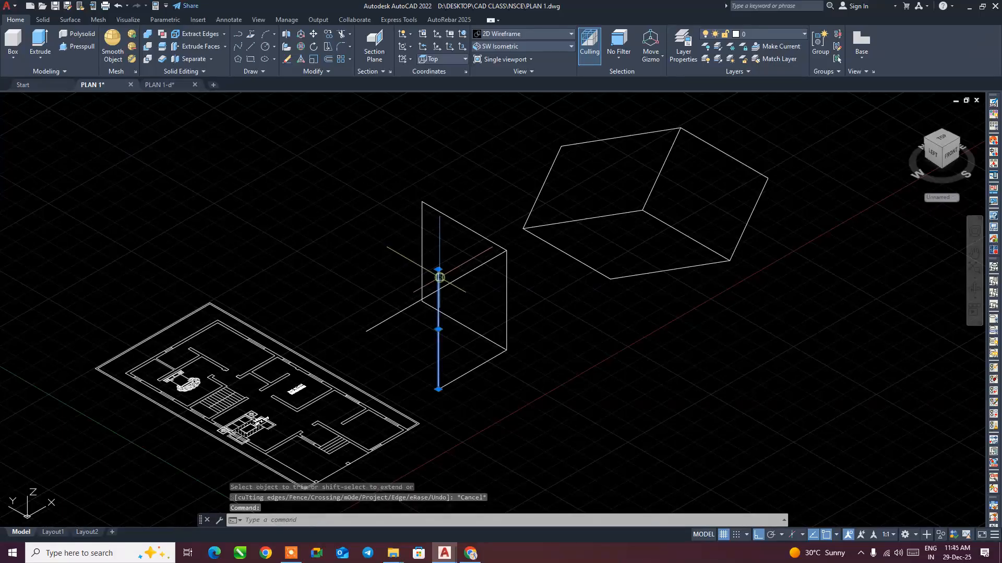
{"action": "left_click", "coordinate": [438, 269]}
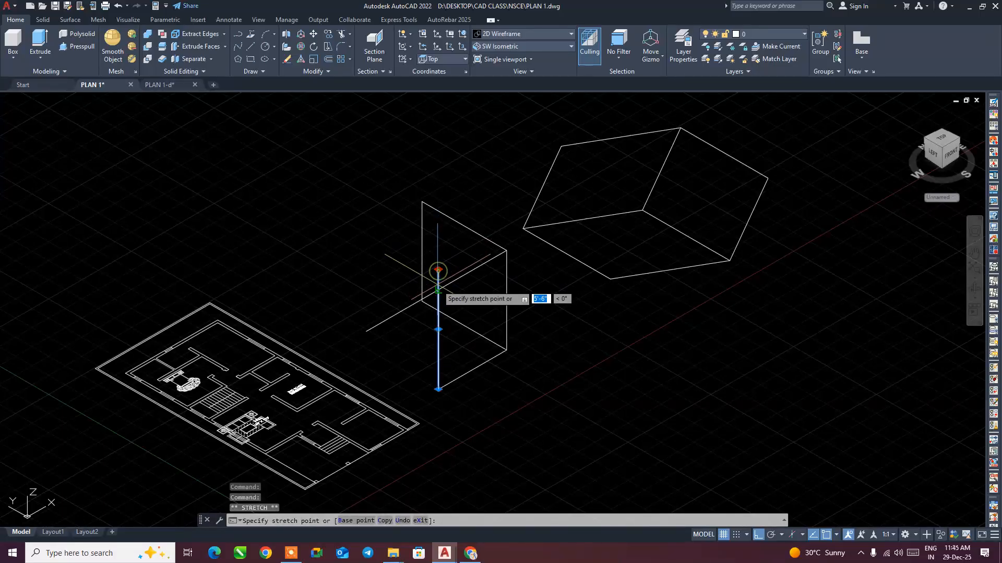
{"action": "left_click", "coordinate": [367, 330]}
{"action": "left_click", "coordinate": [366, 331]}
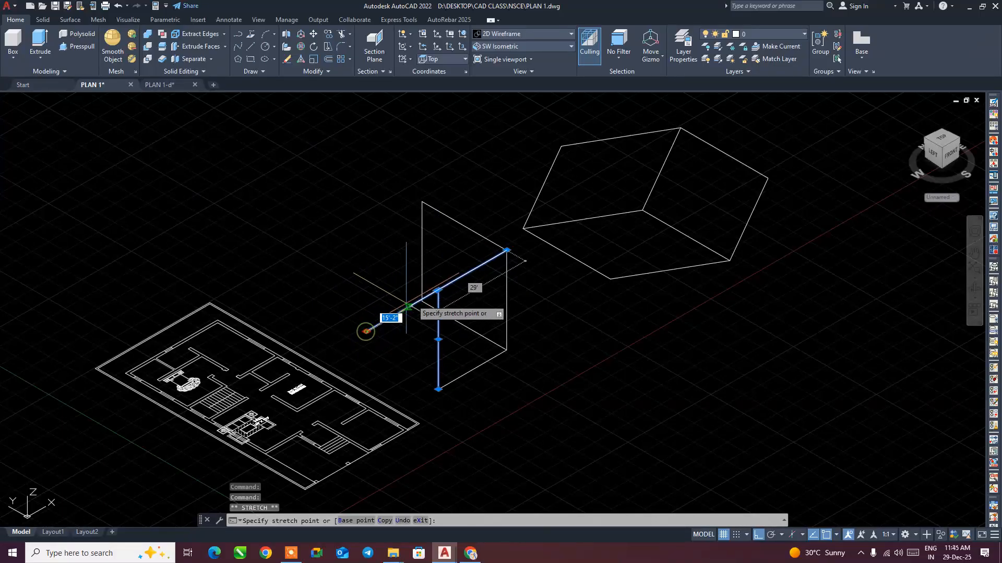
{"action": "left_click", "coordinate": [437, 290]}
{"action": "key", "text": "Escape"}
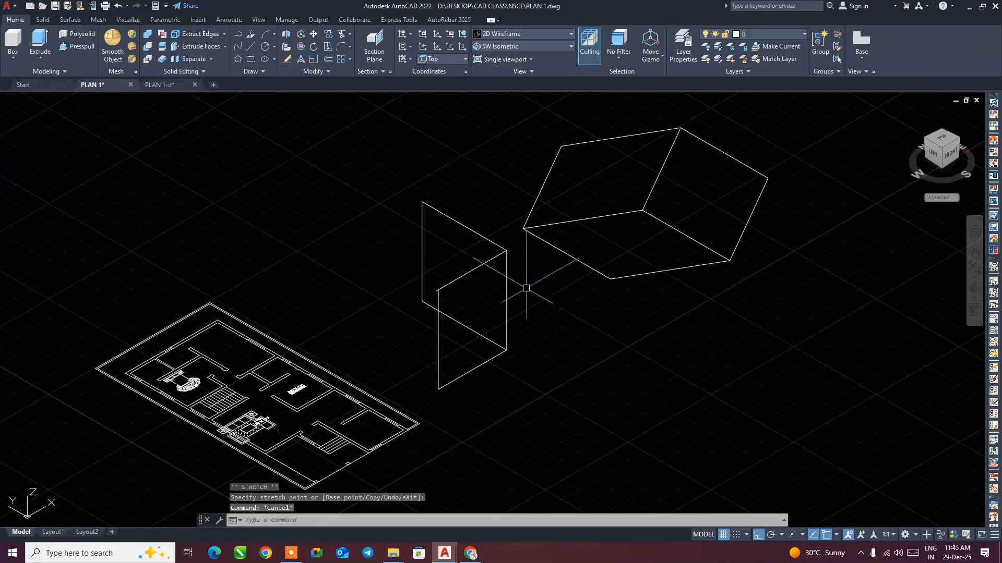
- Stretch the top edge's slightly overhanging end onto the vertical line's upper endpoint
{"action": "left_click", "coordinate": [496, 299]}
{"action": "left_click", "coordinate": [449, 269]}
{"action": "scroll", "coordinate": [445, 291], "scroll_direction": "up", "scroll_amount": 4}
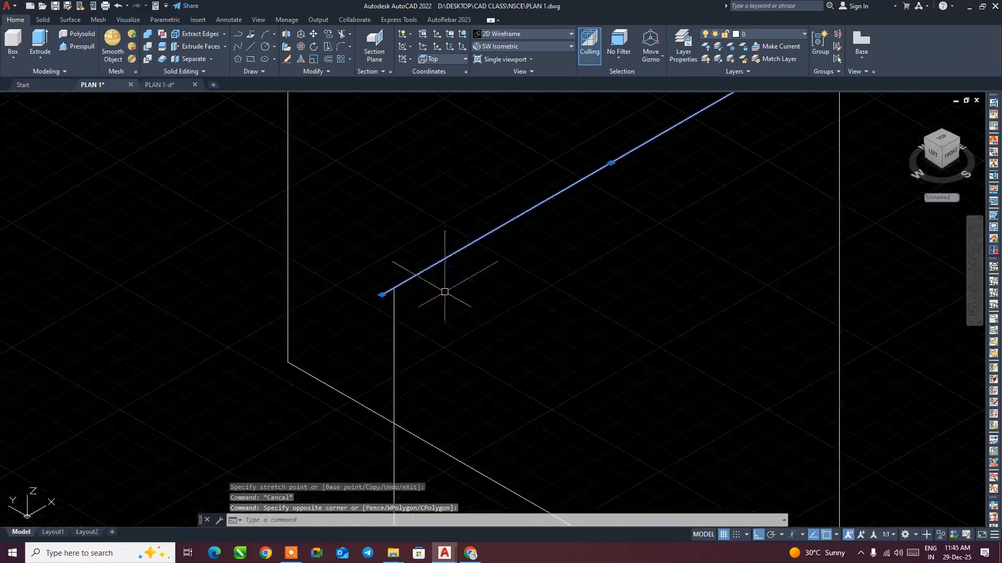
{"action": "left_click", "coordinate": [381, 295]}
{"action": "key", "text": "Escape"}
{"action": "scroll", "coordinate": [459, 289], "scroll_direction": "down", "scroll_amount": 5}
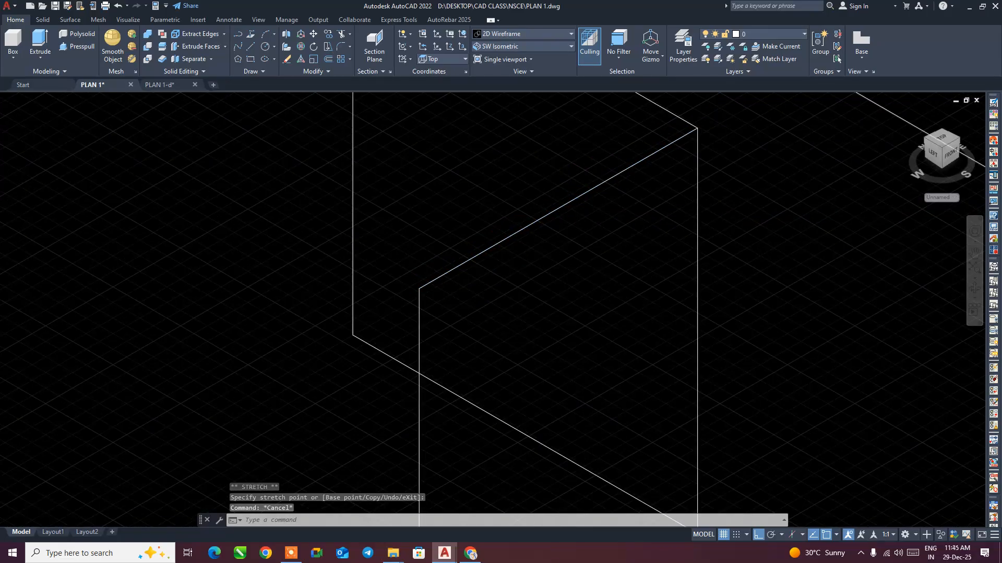
- Draw the two missing base edges of the cube, connecting the front bottom corner to the back bottom corner
{"action": "left_click", "coordinate": [251, 46]}
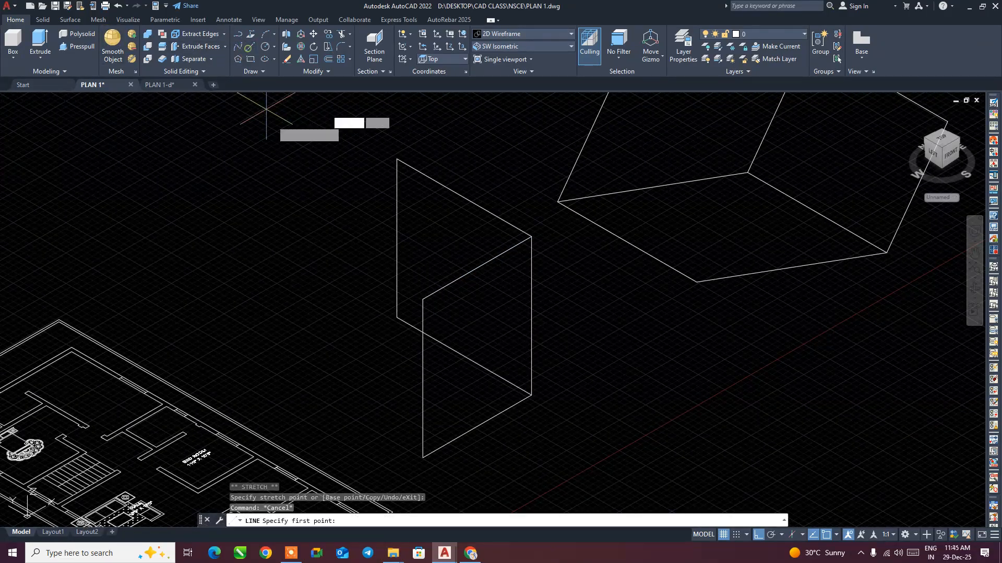
{"action": "left_click", "coordinate": [422, 457]}
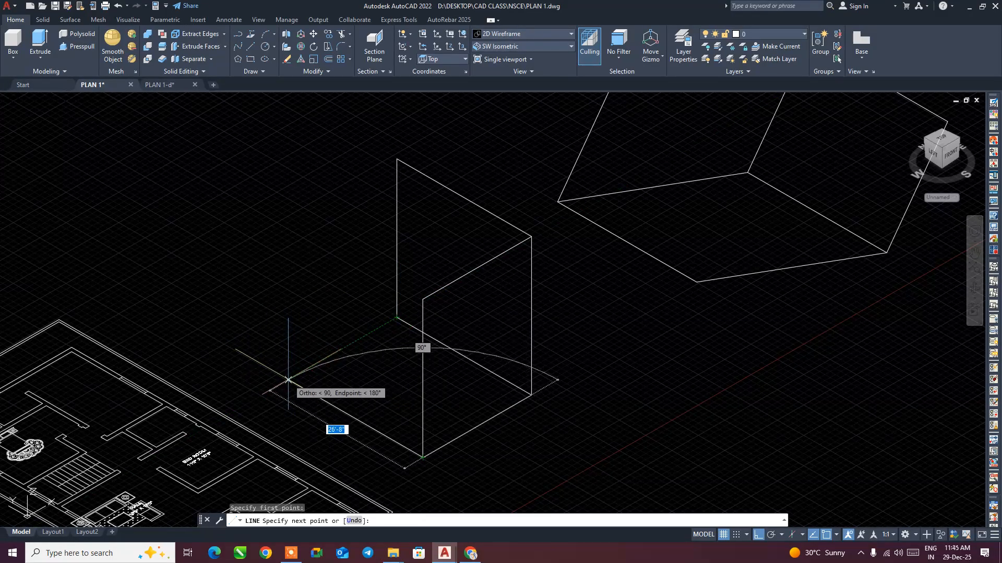
{"action": "left_click", "coordinate": [288, 380]}
{"action": "left_click", "coordinate": [397, 317]}
{"action": "key", "text": "Return"}
{"action": "key", "text": "Return"}
{"action": "left_click", "coordinate": [288, 379]}
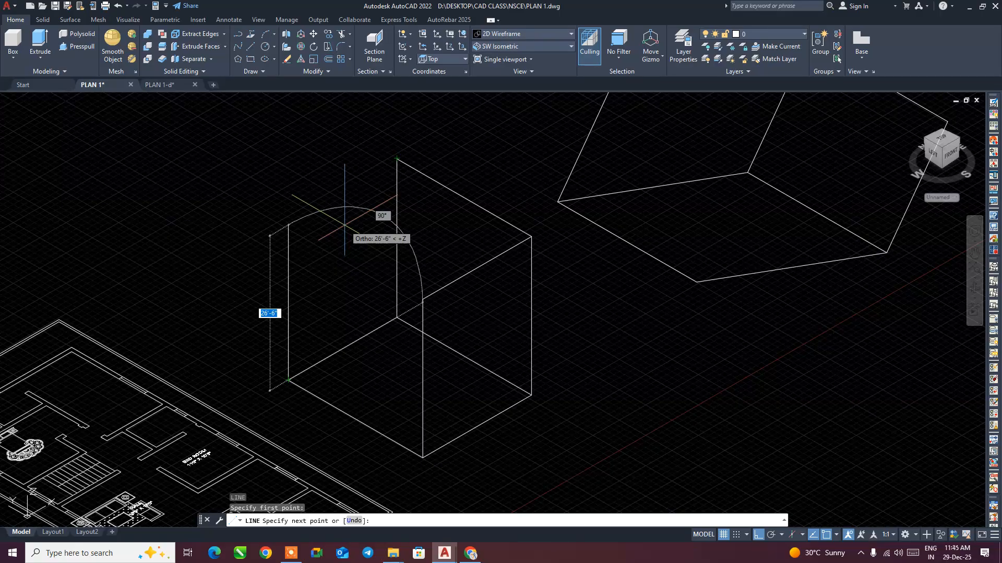
{"action": "key", "text": "Escape"}
- Draw an overlong vertical line from the new base corner and an overlong line along X from the back upper corner, crossing it
{"action": "key", "text": "space"}
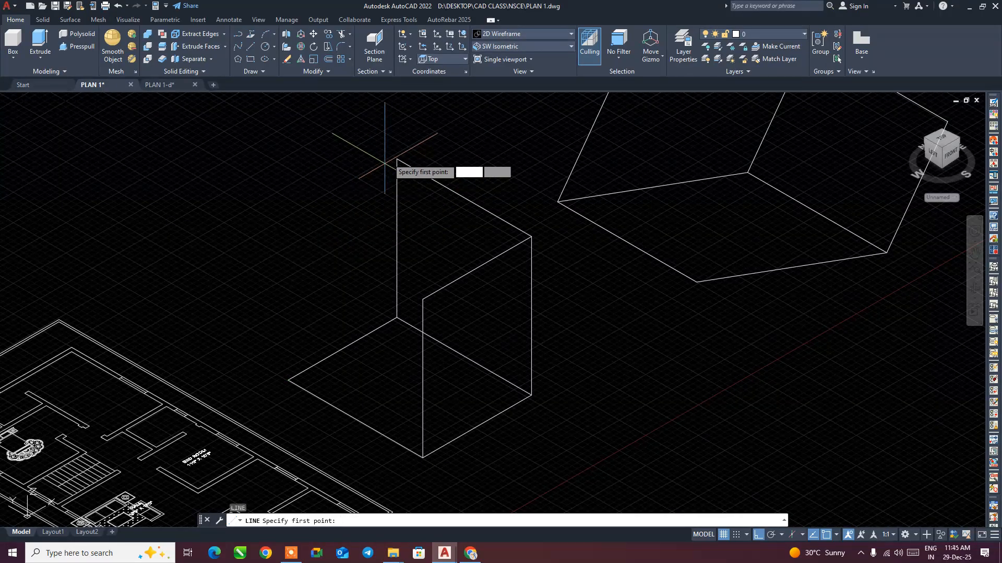
{"action": "left_click", "coordinate": [288, 379]}
{"action": "left_click", "coordinate": [288, 163]}
{"action": "key", "text": "space"}
{"action": "left_click", "coordinate": [397, 159]}
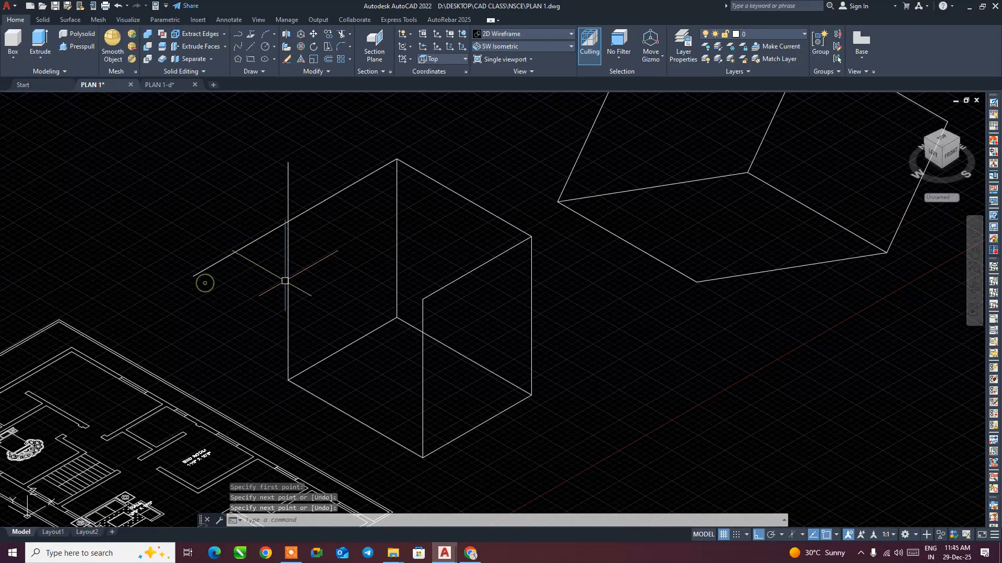
{"action": "key", "text": "Escape"}
- Stretch the overlong upper line's free end back to its intersection with the vertical line
{"action": "left_click", "coordinate": [255, 228]}
{"action": "left_click", "coordinate": [224, 265]}
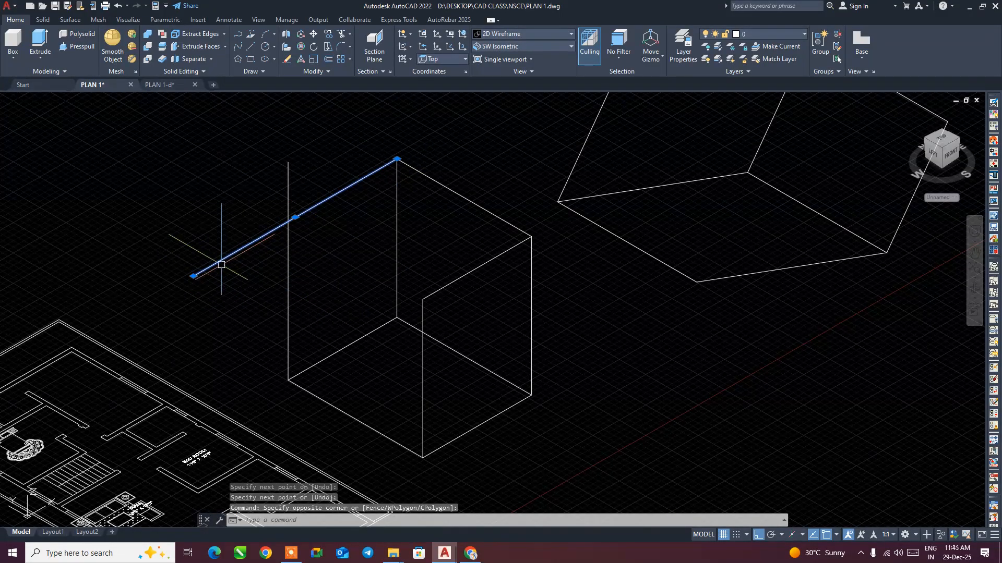
{"action": "left_click", "coordinate": [193, 276]}
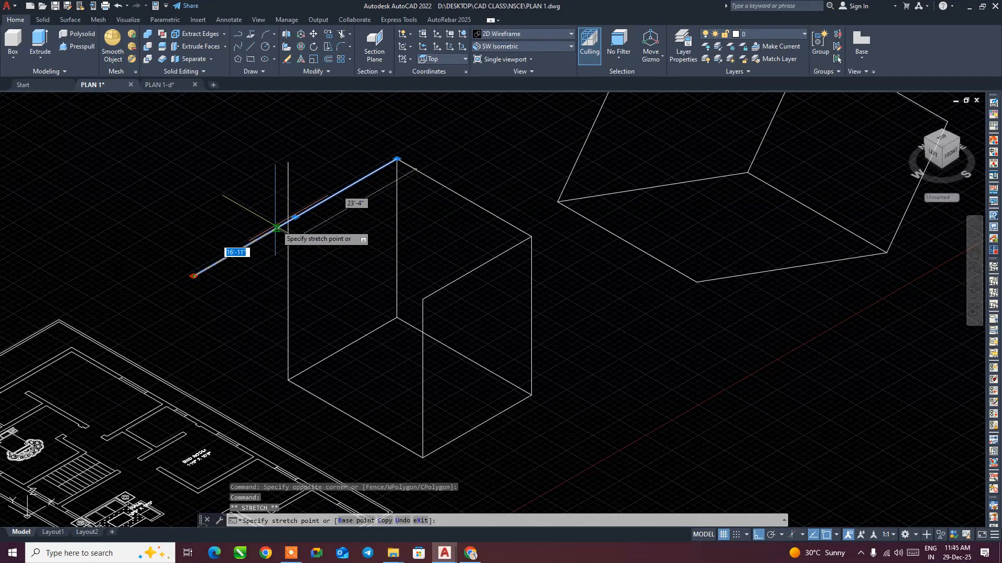
{"action": "left_click", "coordinate": [288, 222]}
- Stretch the overlong vertical line's upper end down to the endpoint of the top edge
{"action": "left_click", "coordinate": [297, 191]}
{"action": "left_click", "coordinate": [287, 175]}
{"action": "left_click", "coordinate": [289, 158]}
{"action": "left_click", "coordinate": [278, 177]}
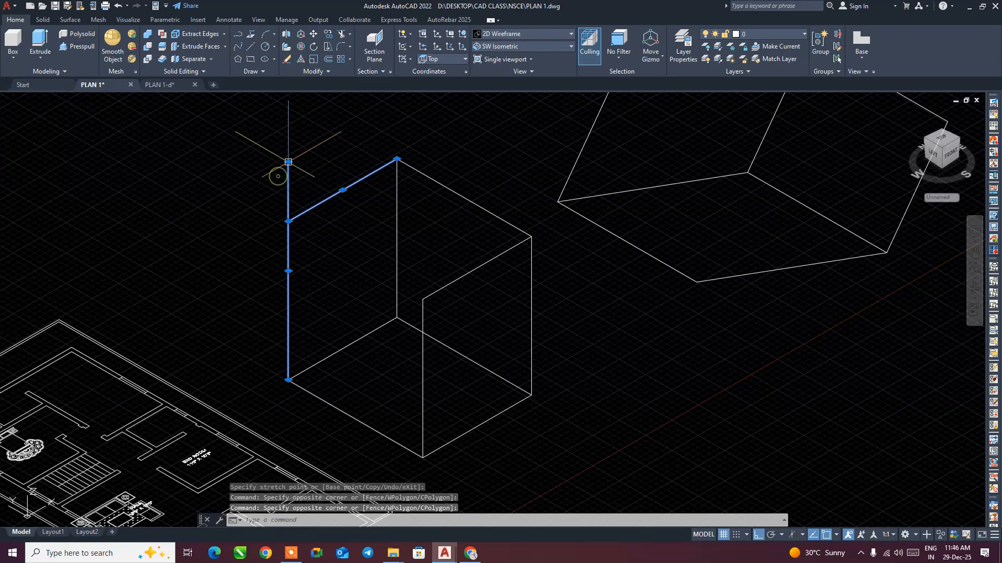
{"action": "left_click", "coordinate": [288, 161]}
{"action": "left_click", "coordinate": [288, 222]}
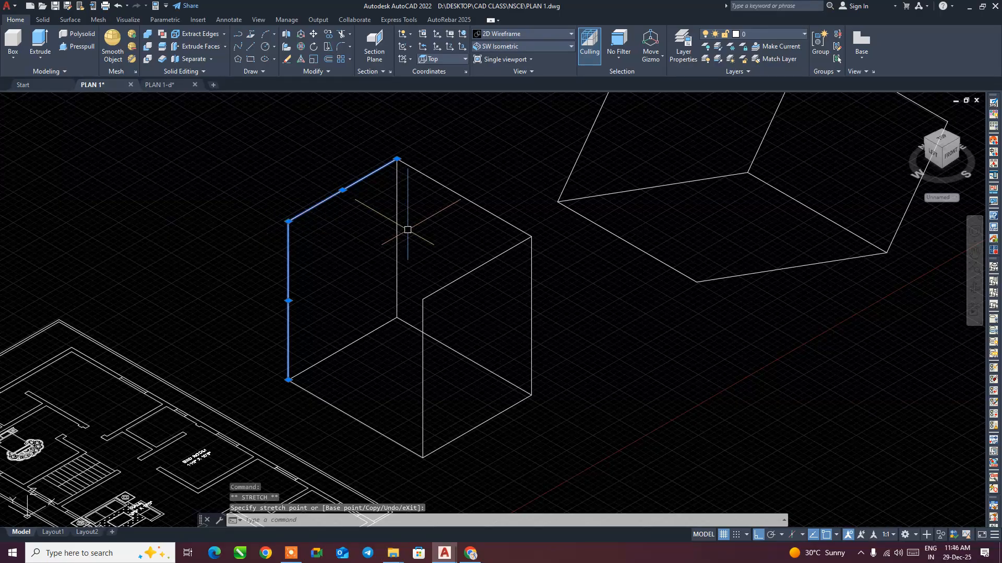
- Draw the last top edge between the two open upper corners to complete the wireframe cube
{"action": "left_click", "coordinate": [238, 34]}
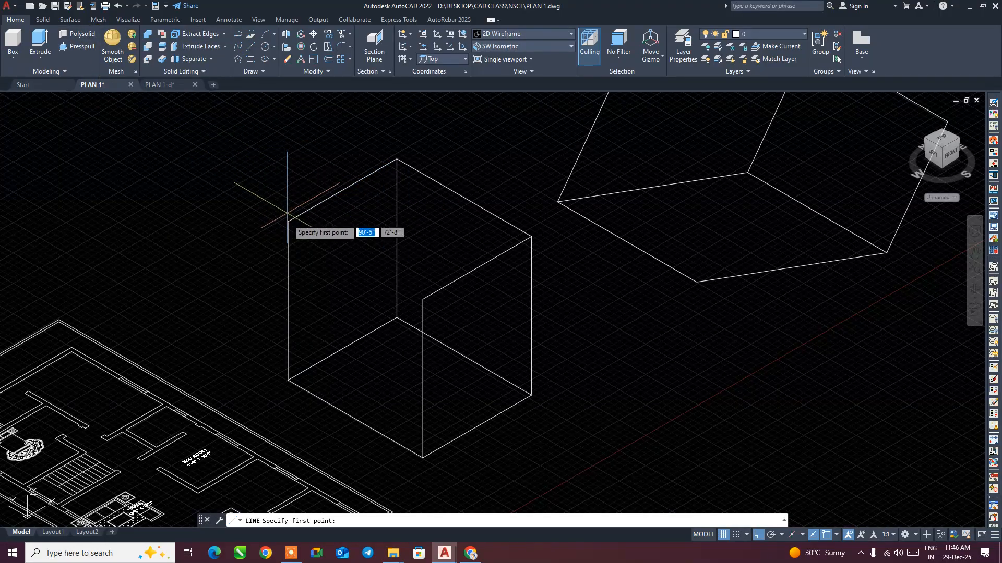
{"action": "left_click", "coordinate": [423, 300]}
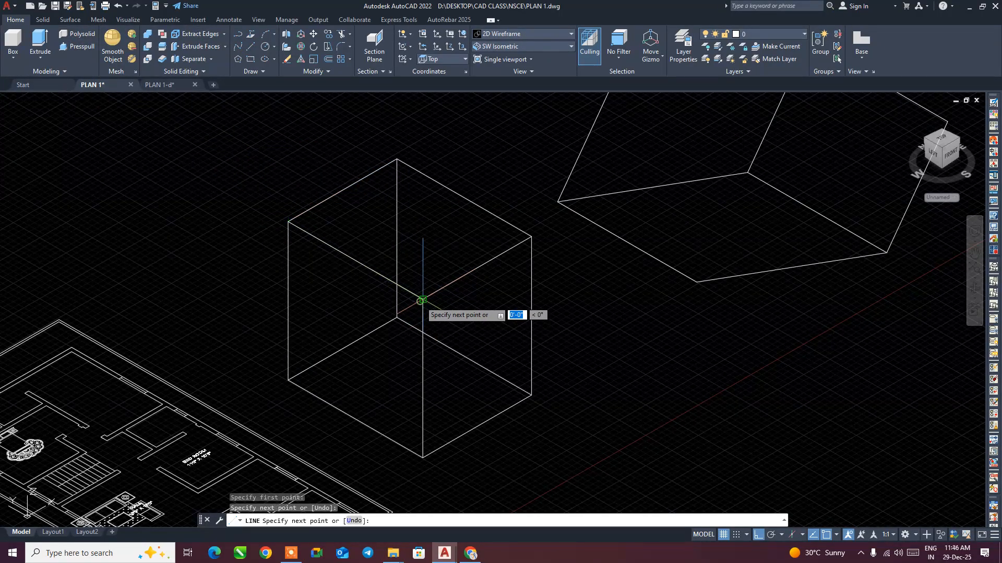
{"action": "key", "text": "Escape"}
{"action": "scroll", "coordinate": [527, 302], "scroll_direction": "down", "scroll_amount": 2}
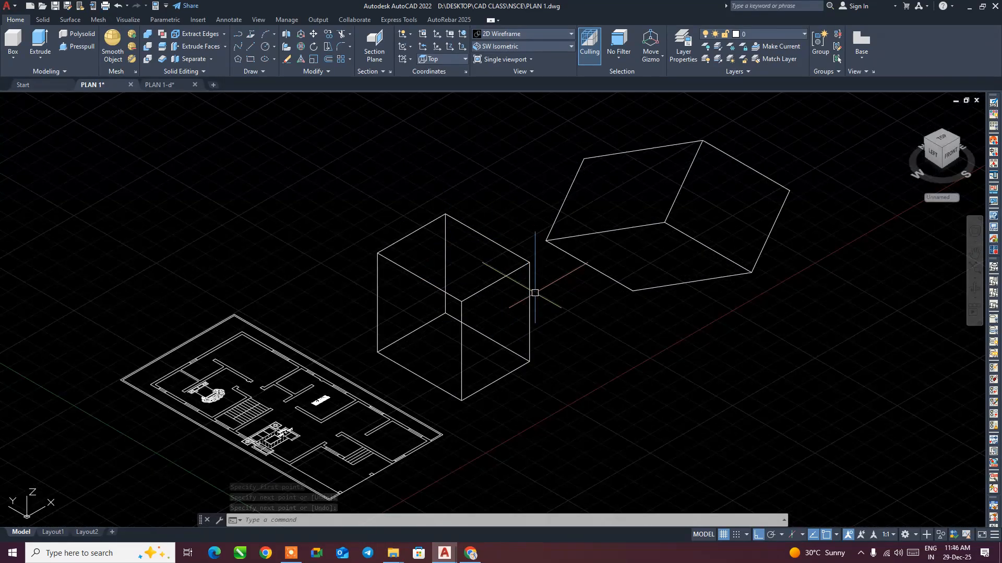
- Orbit the model in 3D to compare the true 3D wireframe cube with the flat isometric drawing
{"action": "type", "text": "3do"}
{"action": "key", "text": "Return"}
{"action": "left_click_drag", "start_coordinate": [542, 318], "coordinate": [670, 369]}
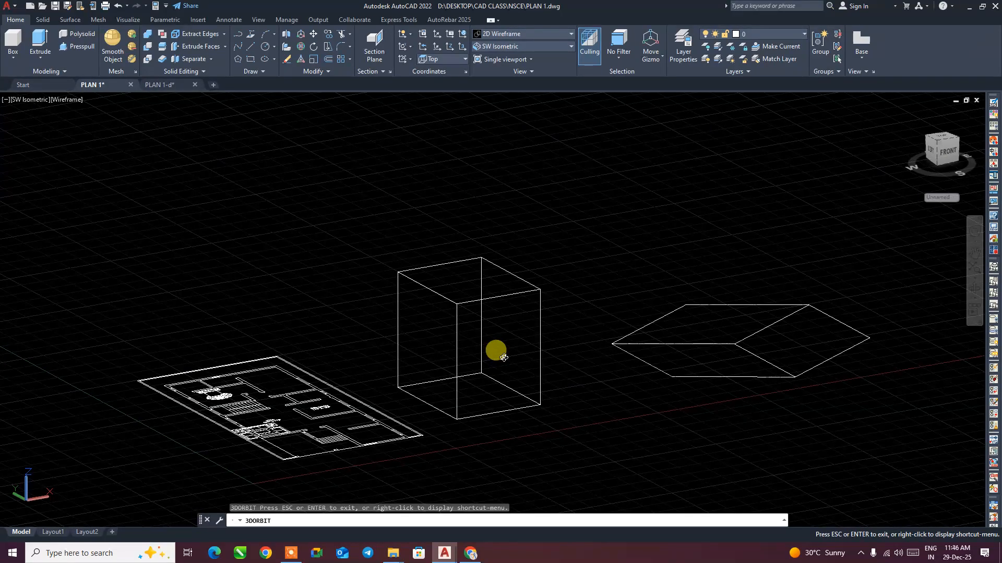
{"action": "left_click_drag", "start_coordinate": [473, 368], "coordinate": [427, 372]}
{"action": "key", "text": "Escape"}
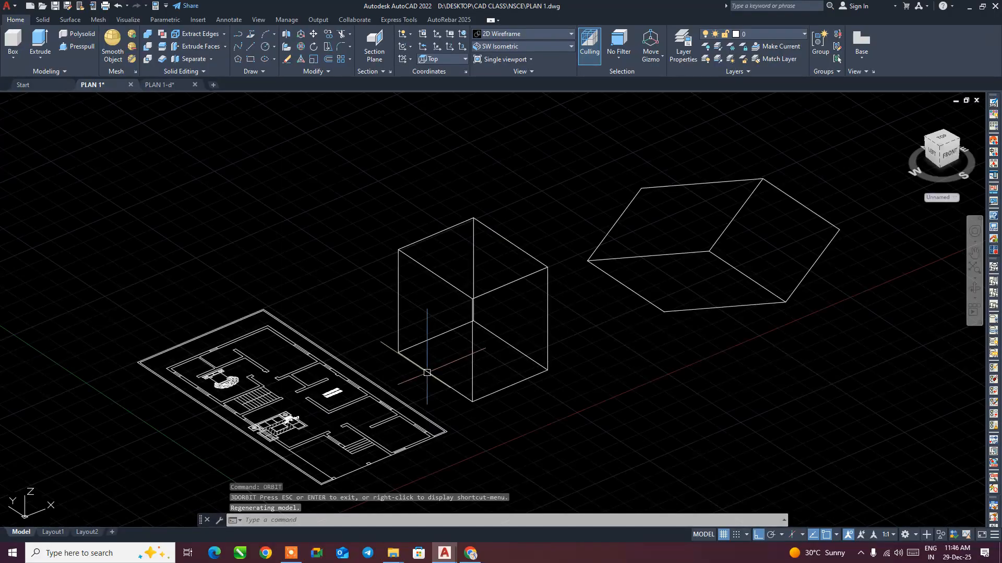
- Create a freehand solid box with the Box command in the empty area beside the wireframe cube and floor plan
{"action": "middle_click_drag", "start_coordinate": [447, 371], "coordinate": [478, 325]}
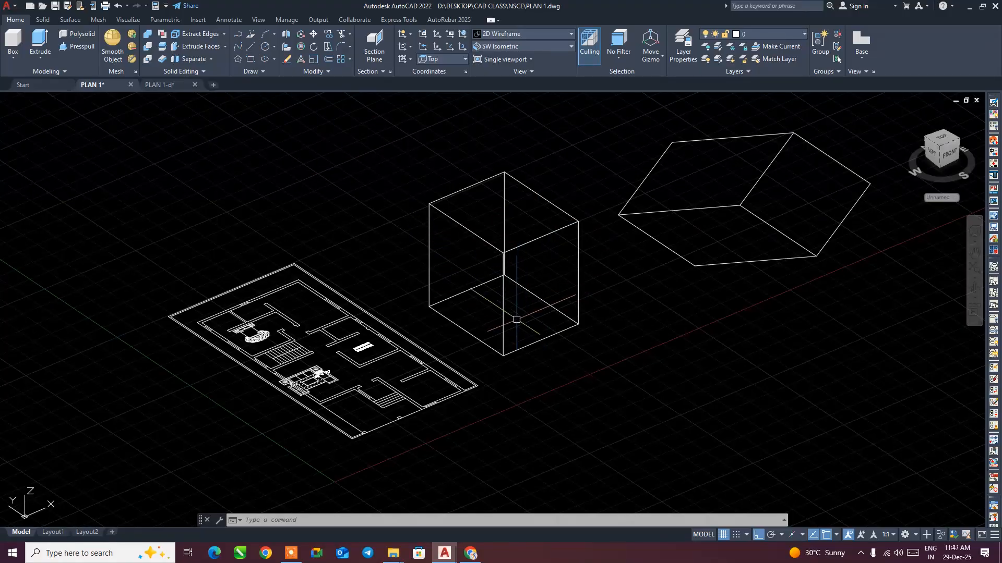
{"action": "middle_click_drag", "start_coordinate": [519, 307], "coordinate": [619, 287], "text": "shift"}
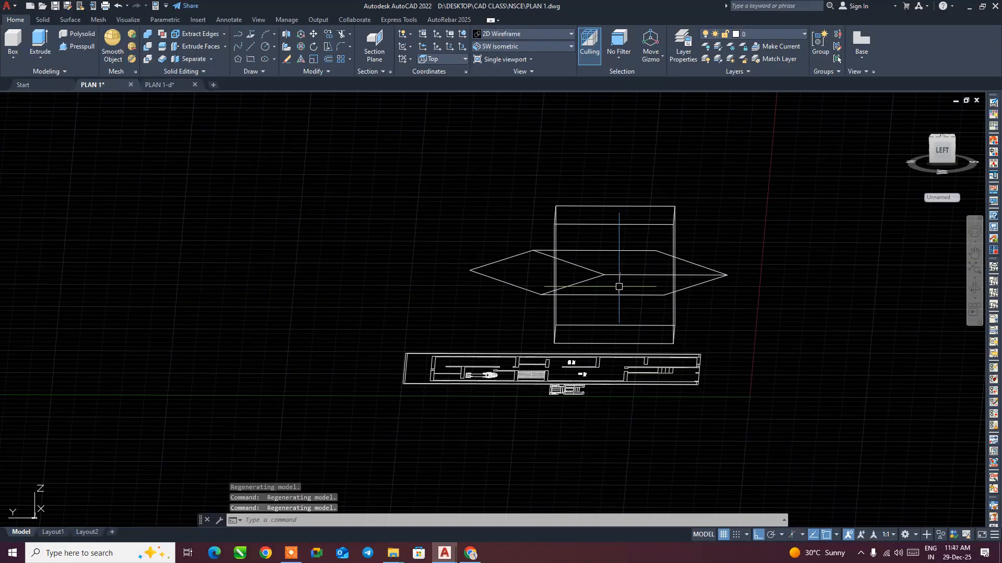
{"action": "middle_click_drag", "start_coordinate": [628, 290], "coordinate": [537, 341], "text": "shift"}
{"action": "left_click", "coordinate": [15, 58]}
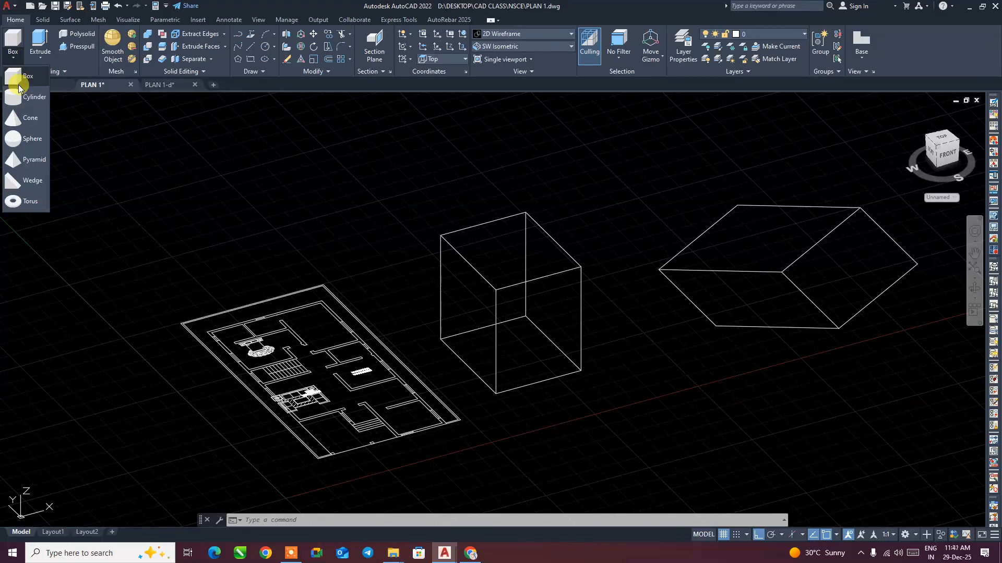
{"action": "left_click", "coordinate": [21, 79]}
{"action": "middle_click_drag", "start_coordinate": [532, 356], "coordinate": [458, 287]}
{"action": "middle_click_drag", "start_coordinate": [464, 323], "coordinate": [476, 312], "text": "shift"}
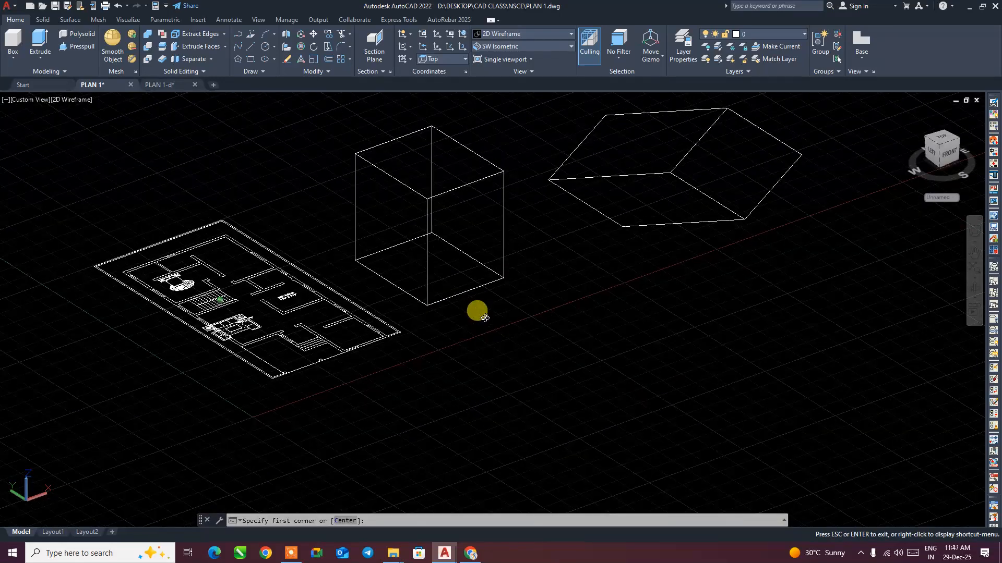
{"action": "left_click", "coordinate": [519, 358]}
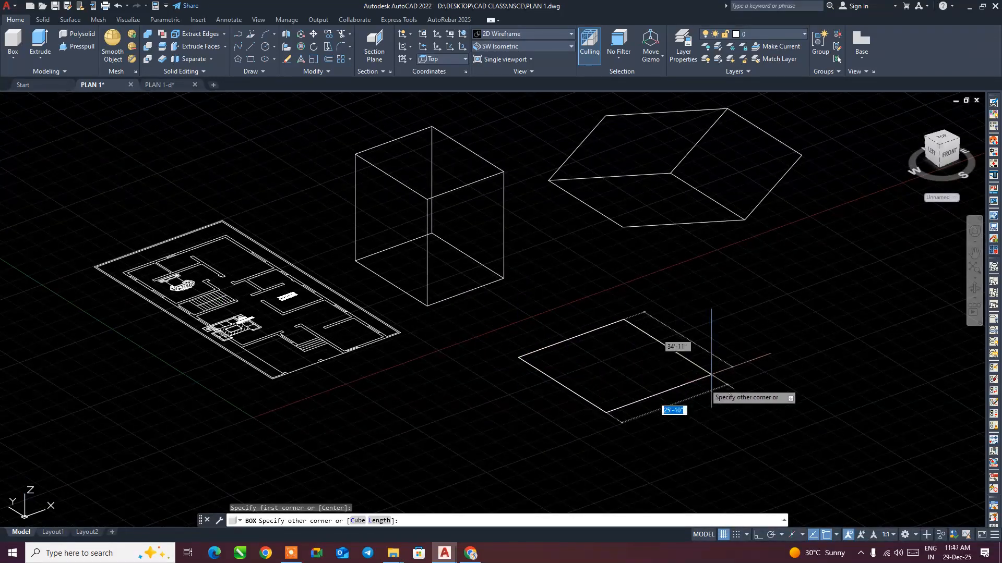
{"action": "left_click", "coordinate": [742, 389]}
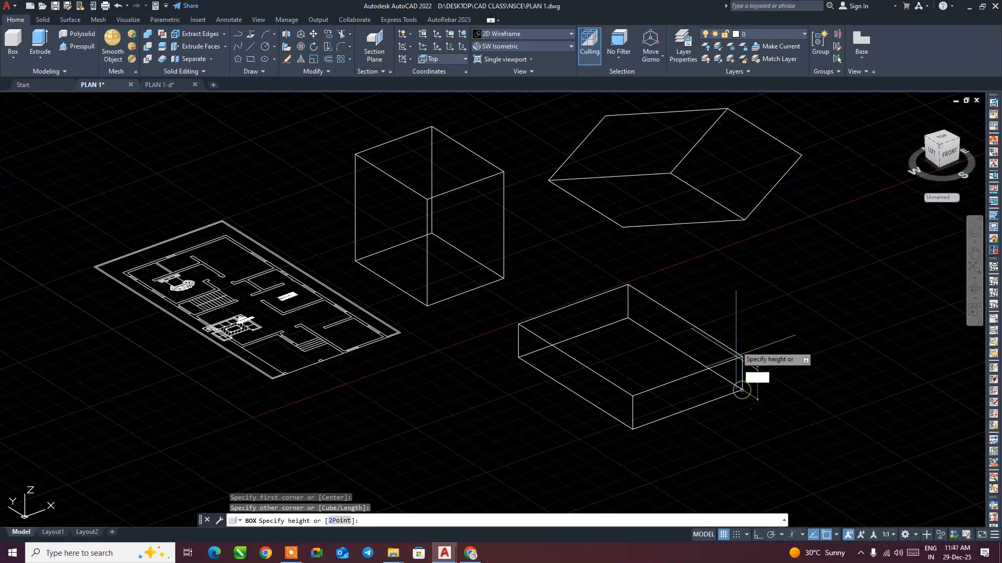
{"action": "left_click", "coordinate": [737, 255]}
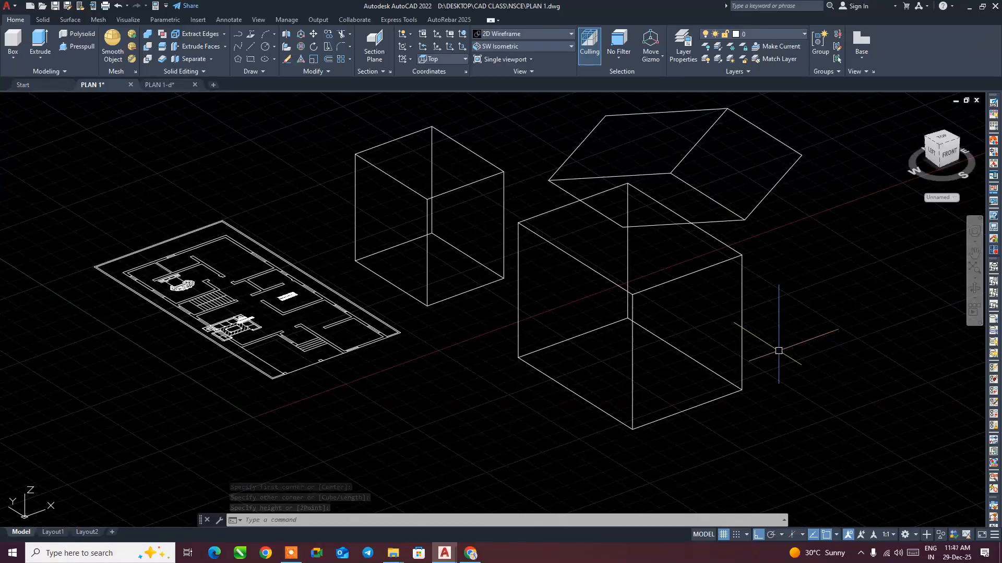
- Apply the Realistic visual style to the model and orbit around the shaded solid box
{"action": "middle_click_drag", "start_coordinate": [726, 362], "coordinate": [696, 353], "text": "shift"}
{"action": "middle_click_drag", "start_coordinate": [811, 358], "coordinate": [788, 358]}
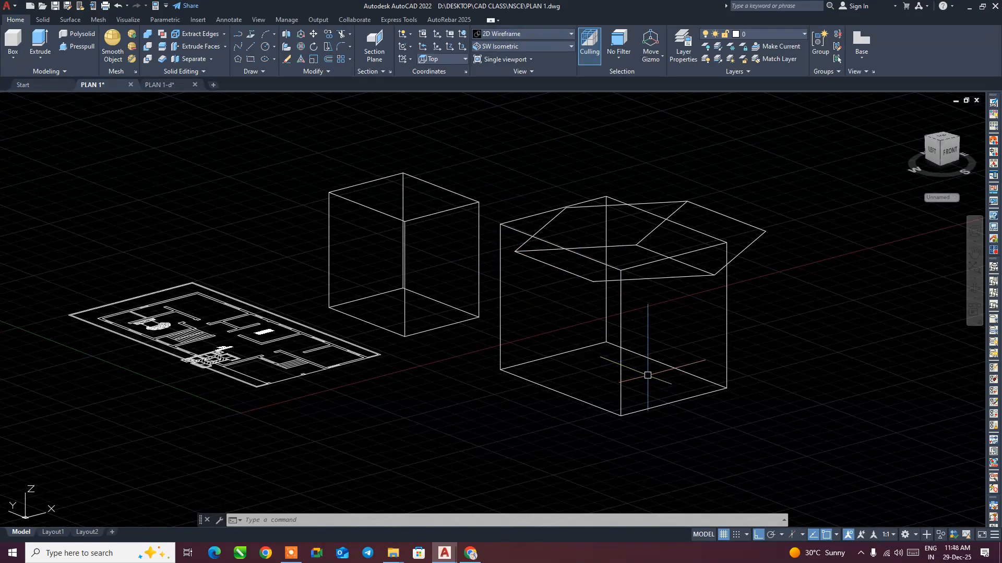
{"action": "middle_click", "coordinate": [617, 359]}
{"action": "mouse_move", "coordinate": [618, 358]}
{"action": "middle_mouse_down"}
{"action": "mouse_move", "coordinate": [618, 347]}
{"action": "mouse_move", "coordinate": [657, 363]}
{"action": "mouse_move", "coordinate": [649, 382]}
{"action": "mouse_move", "coordinate": [624, 351]}
{"action": "mouse_move", "coordinate": [618, 368]}
{"action": "mouse_move", "coordinate": [615, 336]}
{"action": "mouse_move", "coordinate": [625, 341]}
{"action": "middle_mouse_up"}
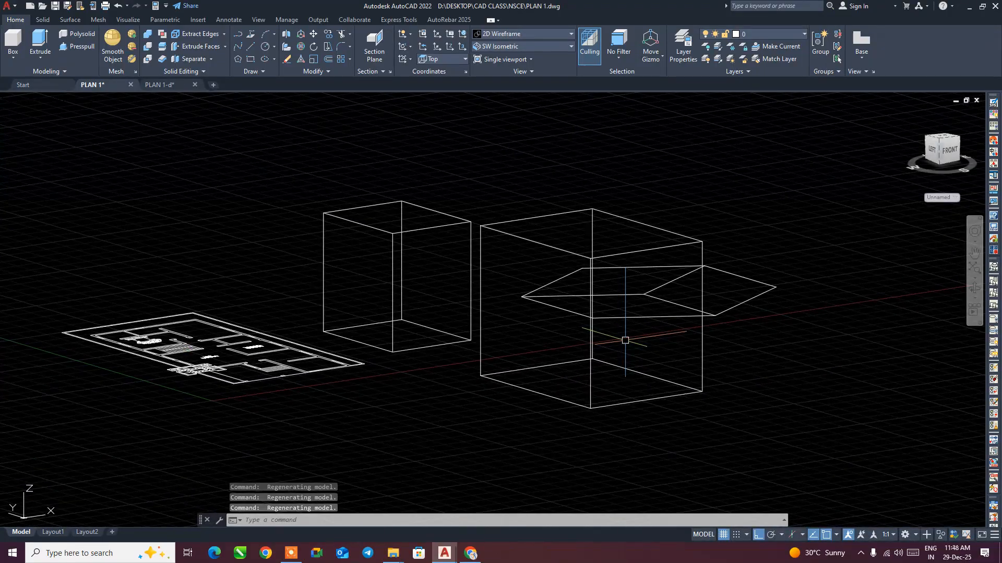
{"action": "left_click", "coordinate": [532, 35]}
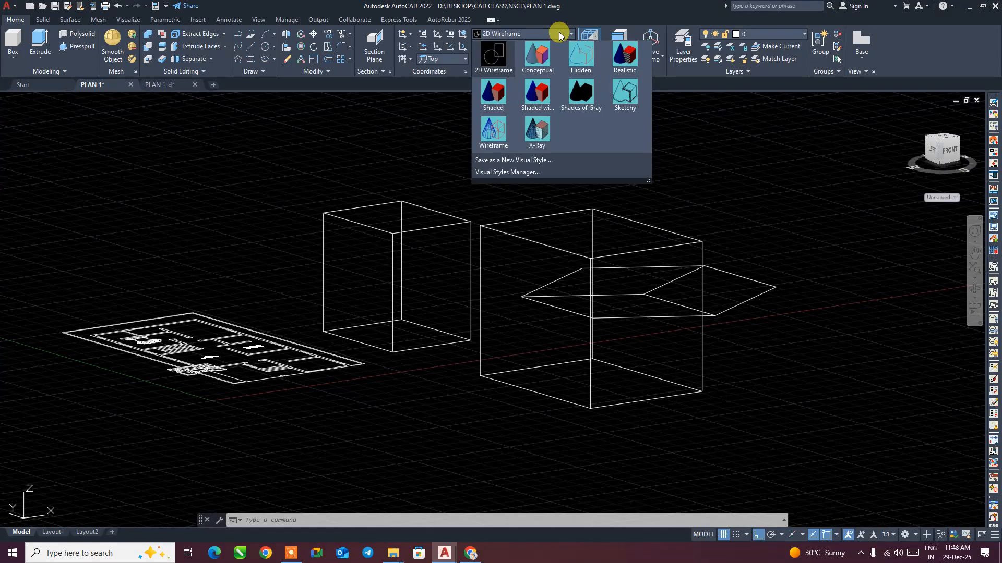
{"action": "left_click", "coordinate": [624, 55]}
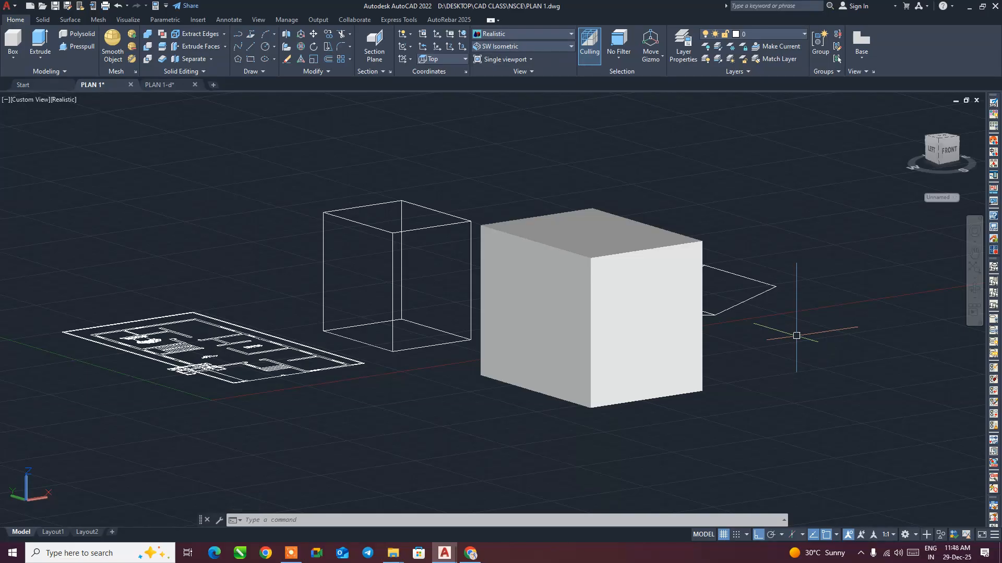
{"action": "middle_click_drag", "start_coordinate": [736, 336], "coordinate": [756, 351], "text": "shift"}
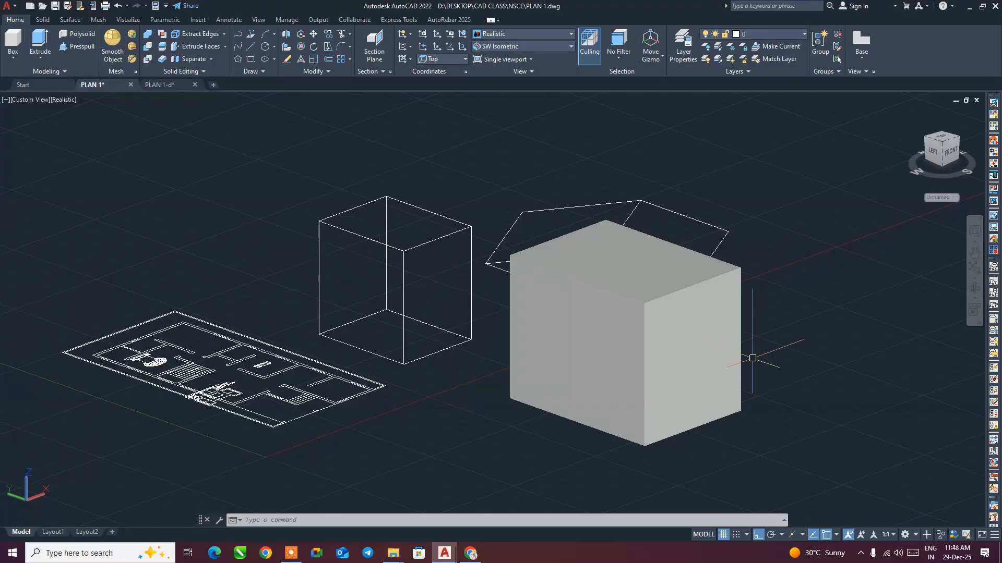
- Run the VS (VSCURRENT) command and switch the visual style to 2dwireframe
{"action": "left_click", "coordinate": [516, 33]}
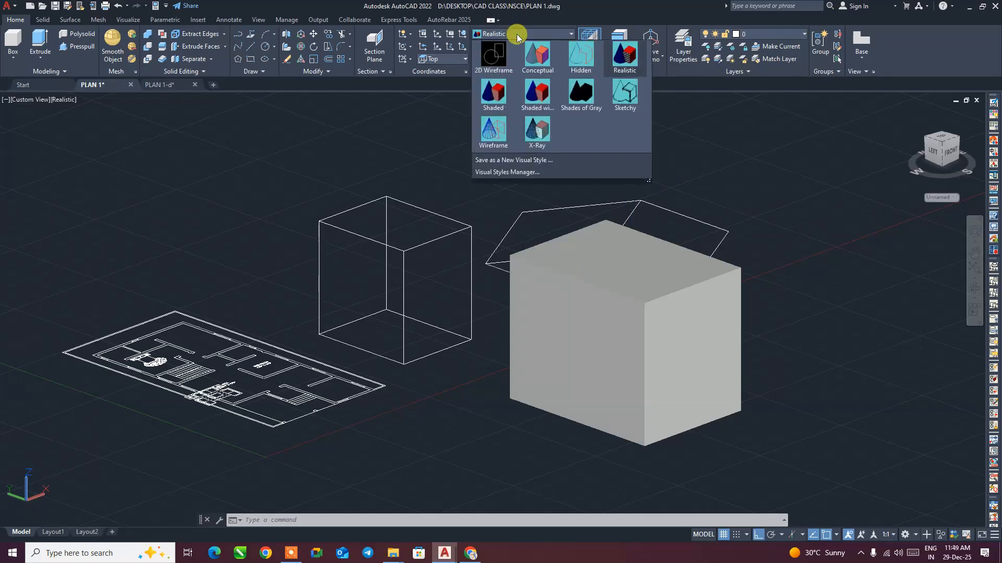
{"action": "left_click", "coordinate": [515, 179]}
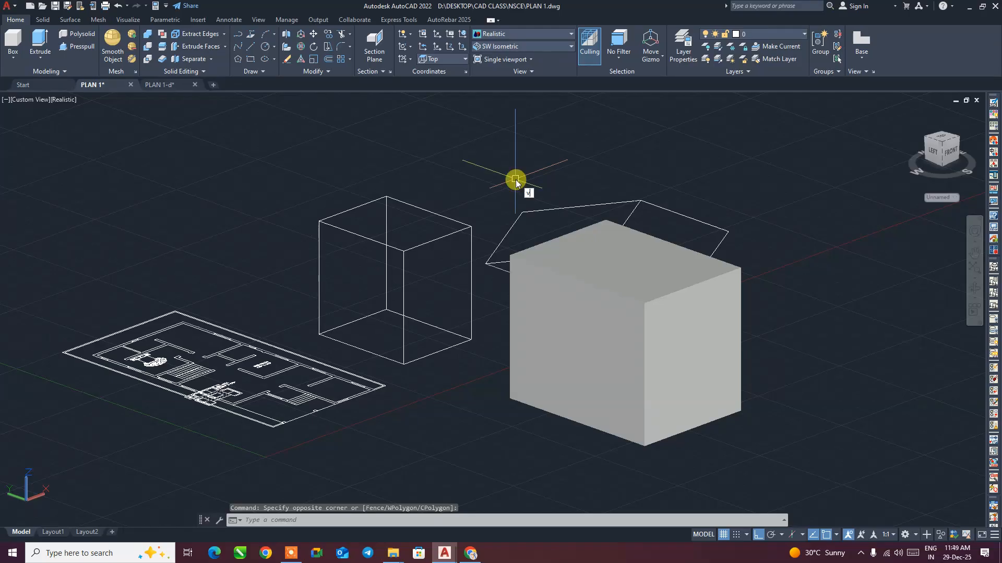
{"action": "type", "text": "VS"}
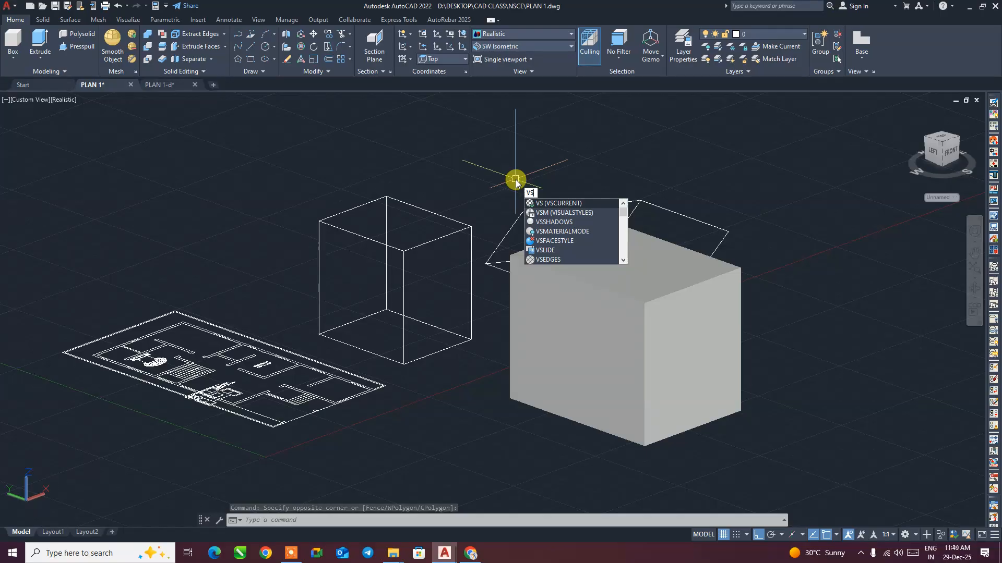
{"action": "key", "text": "Return"}
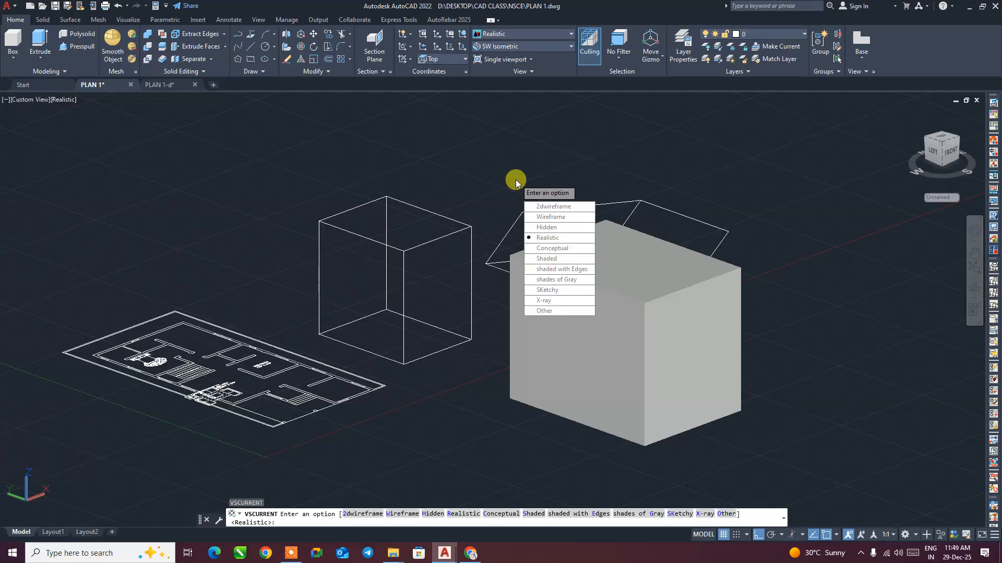
{"action": "left_click", "coordinate": [553, 209]}
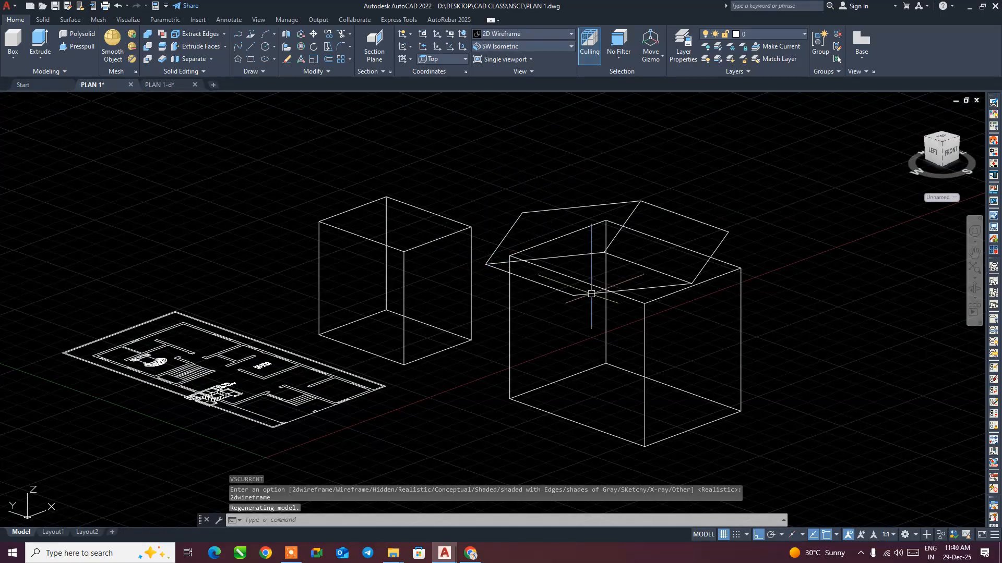
- Repeat VSCURRENT to preview the solid box in the Realistic and Hidden visual styles
{"action": "right_click", "coordinate": [594, 335]}
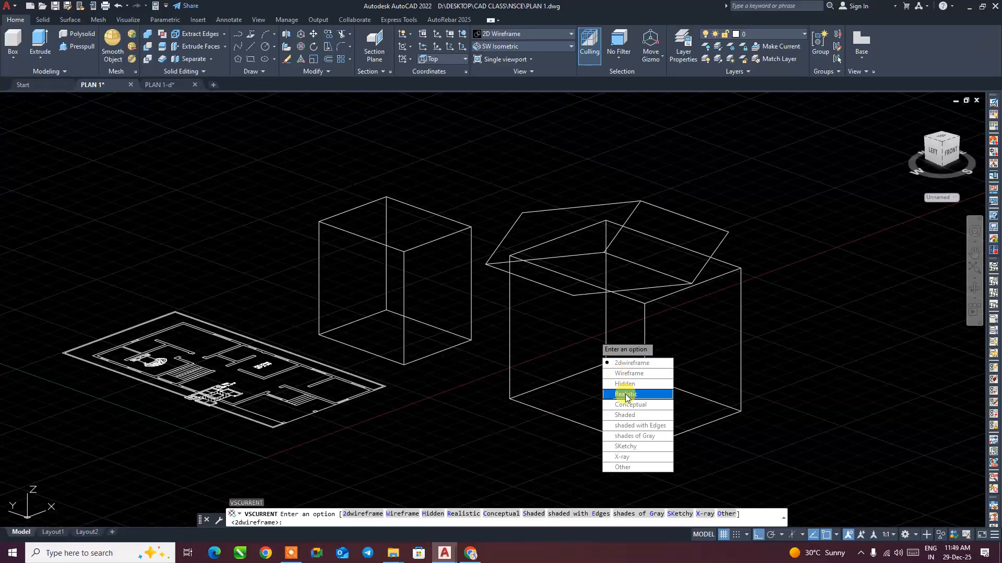
{"action": "left_click", "coordinate": [625, 394]}
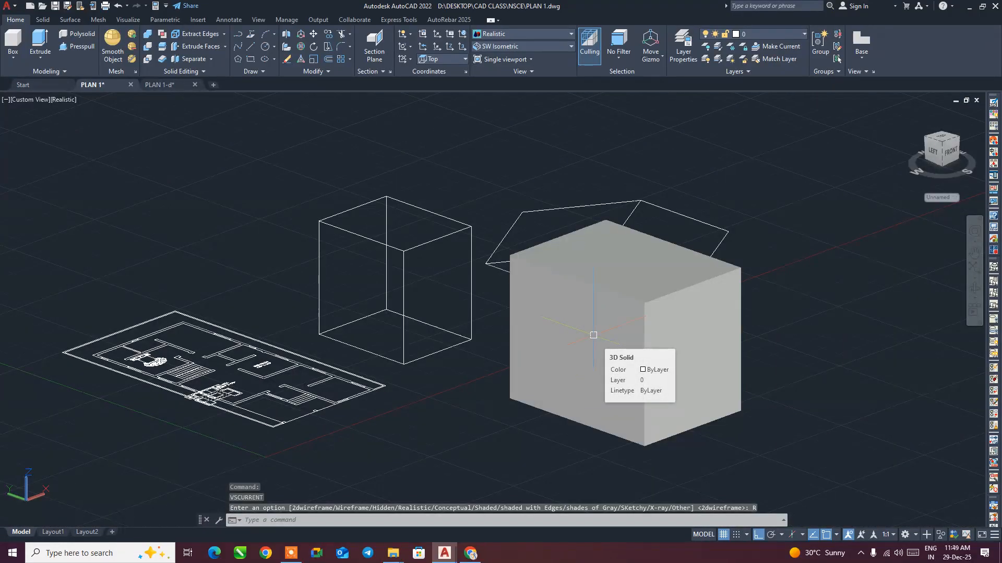
{"action": "key", "text": "Return"}
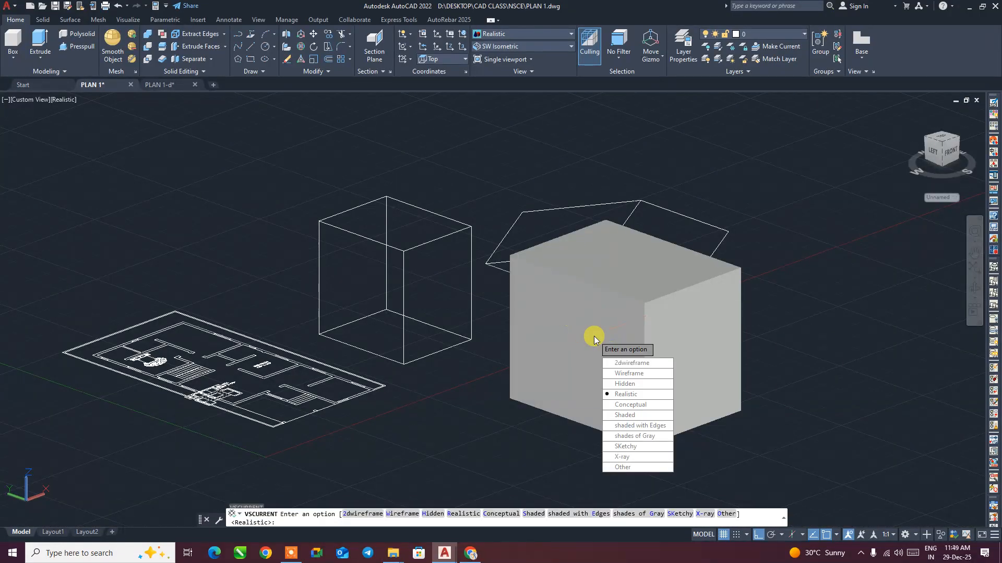
{"action": "left_click", "coordinate": [626, 384]}
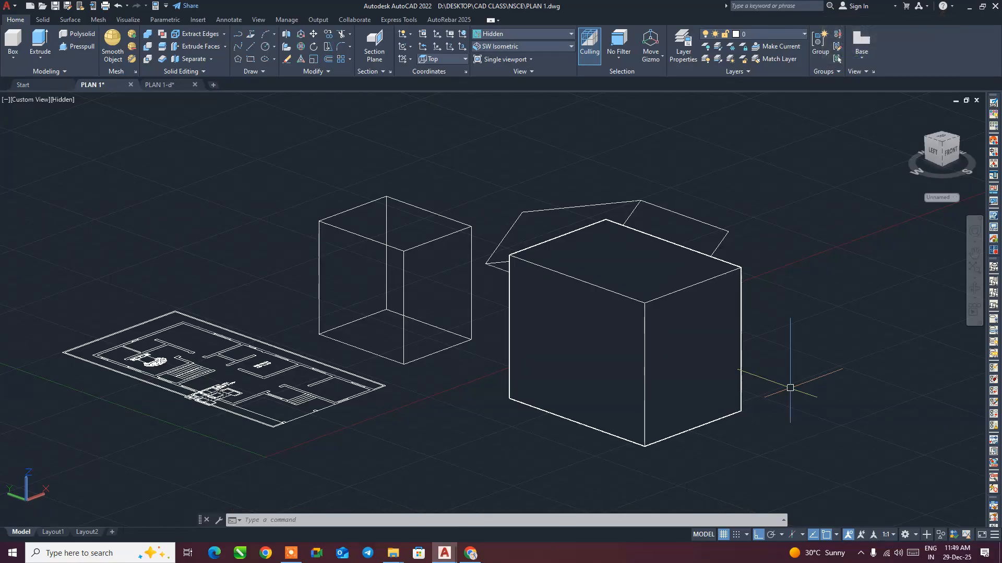
- Compare the solid box in the Wireframe visual style with the Hidden style
{"action": "key", "text": "Return"}
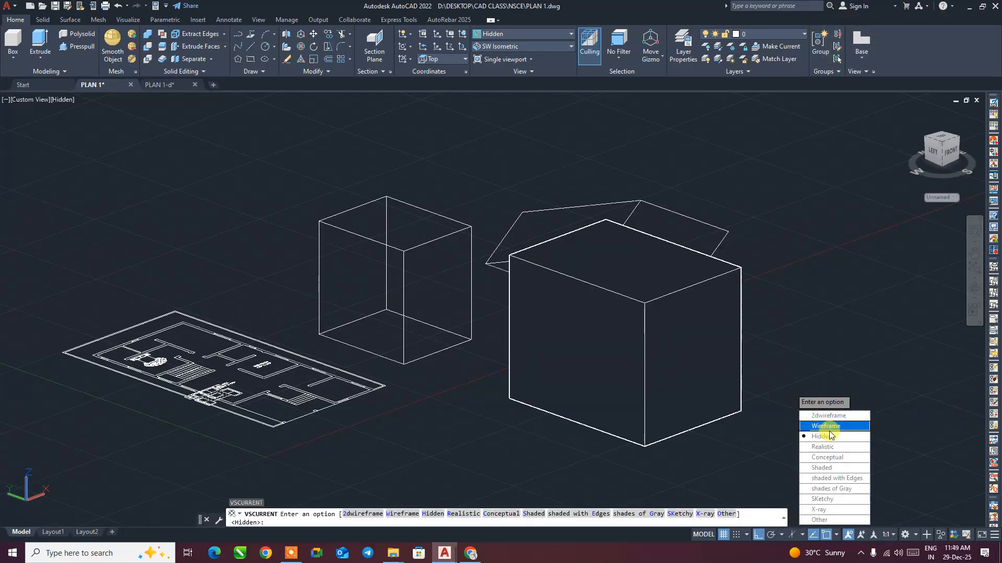
{"action": "left_click", "coordinate": [835, 427]}
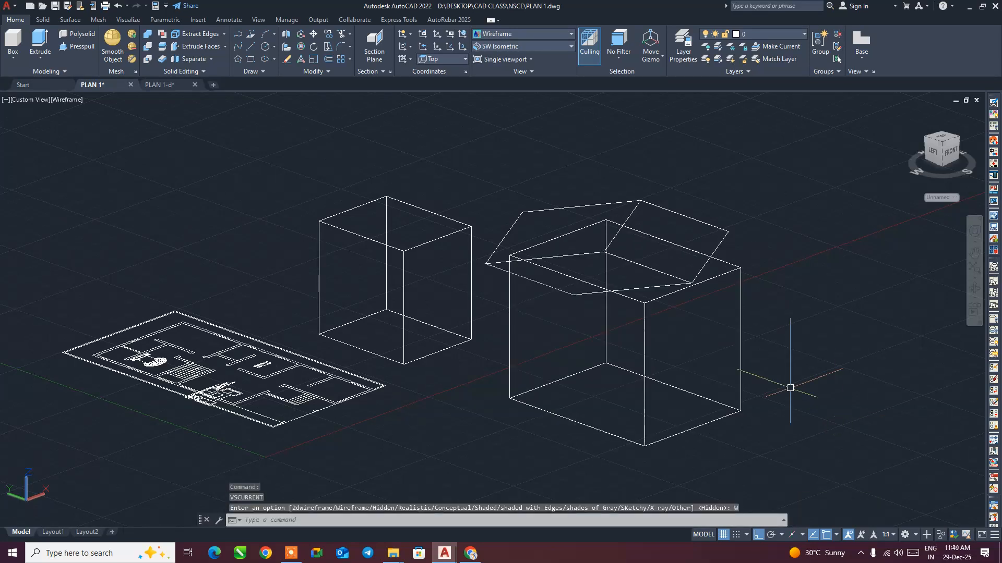
{"action": "key", "text": "Return"}
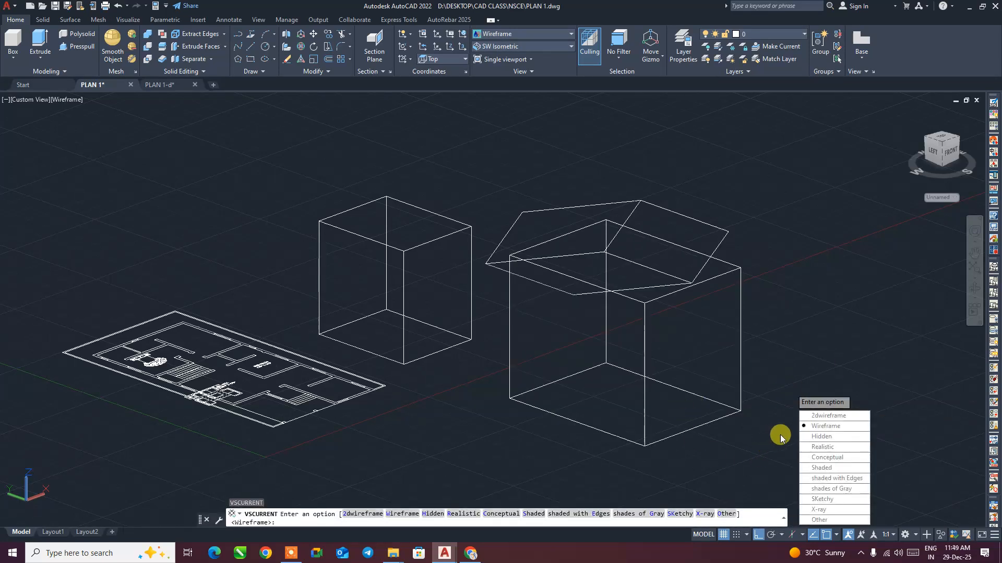
{"action": "left_click", "coordinate": [821, 436]}
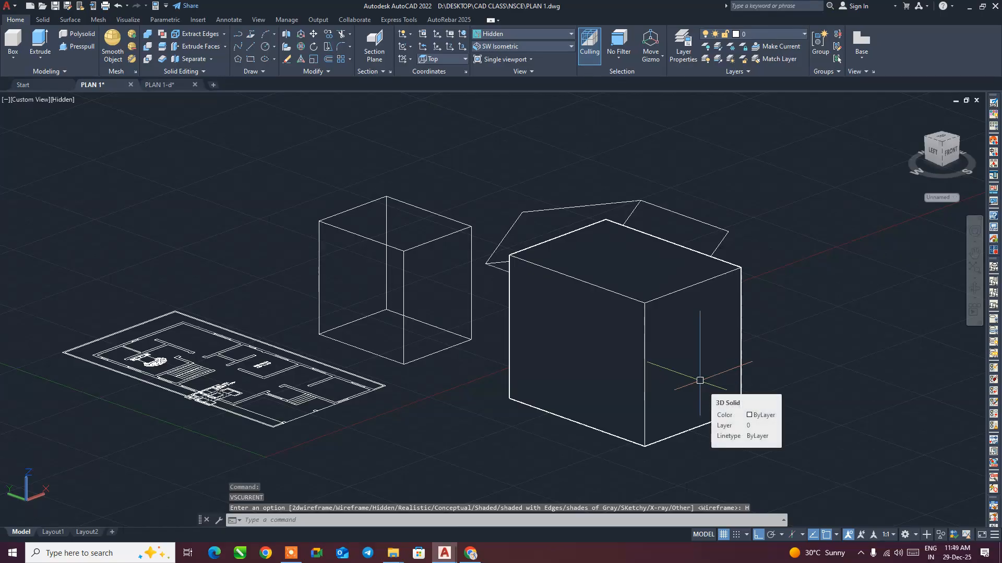
- Preview the solid box in the Realistic and Conceptual visual styles
{"action": "key", "text": "Return"}
{"action": "left_click", "coordinate": [734, 441]}
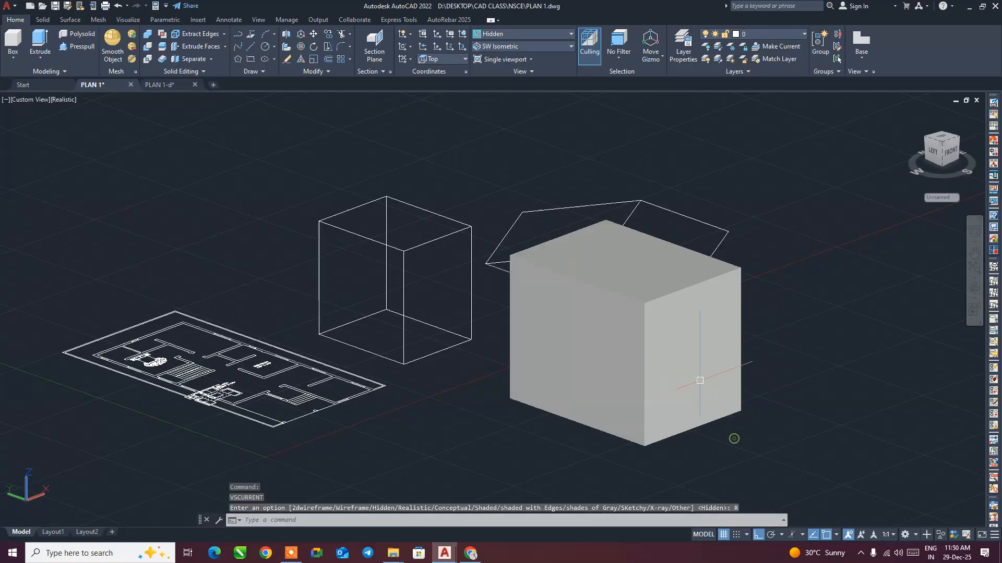
{"action": "key", "text": "Return"}
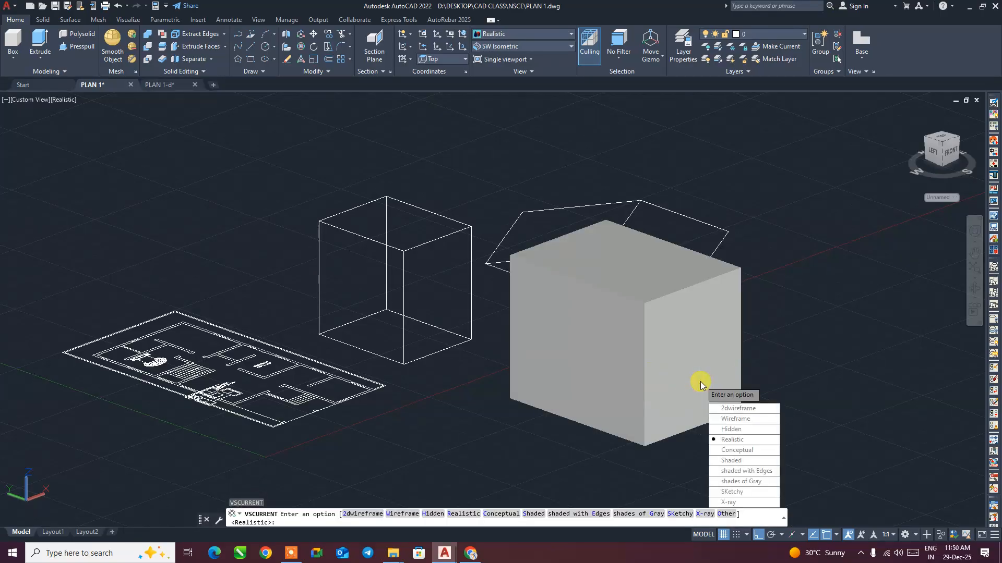
{"action": "left_click", "coordinate": [720, 451]}
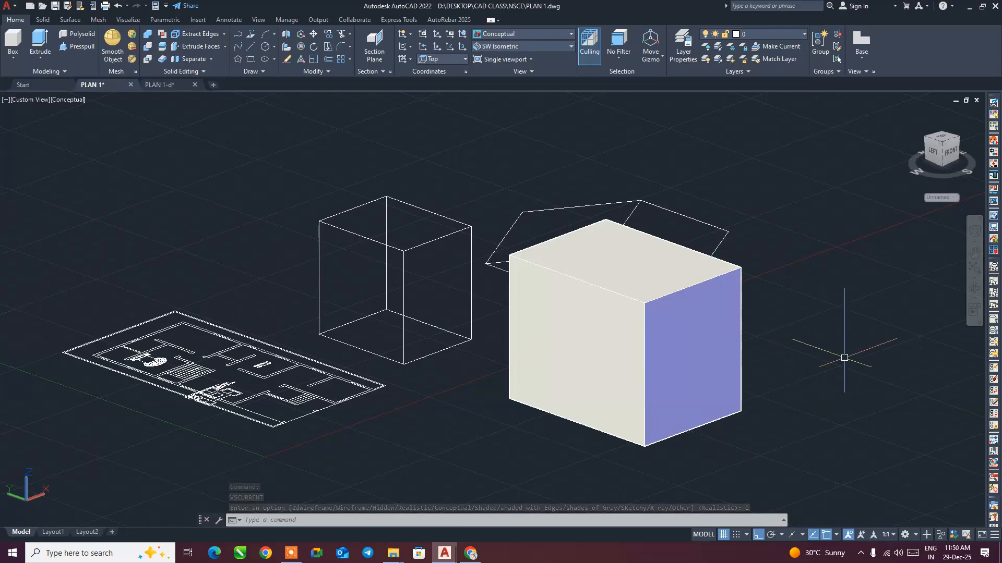
- Alternate twice between the Shaded and Shaded with Edges visual styles to compare the box's edges, ending on Shaded with Edges
{"action": "key", "text": "Return"}
{"action": "left_click", "coordinate": [874, 436]}
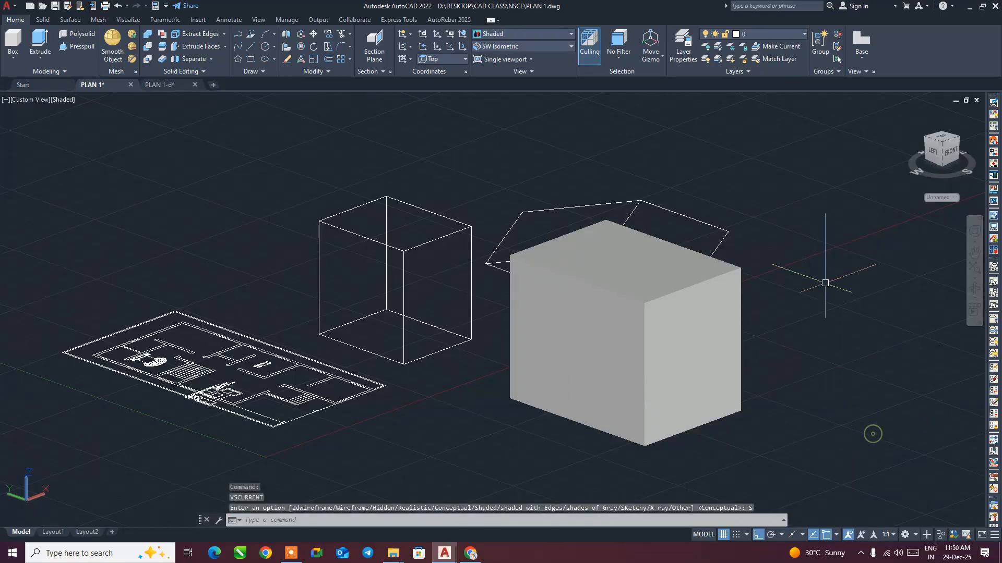
{"action": "key", "text": "Return"}
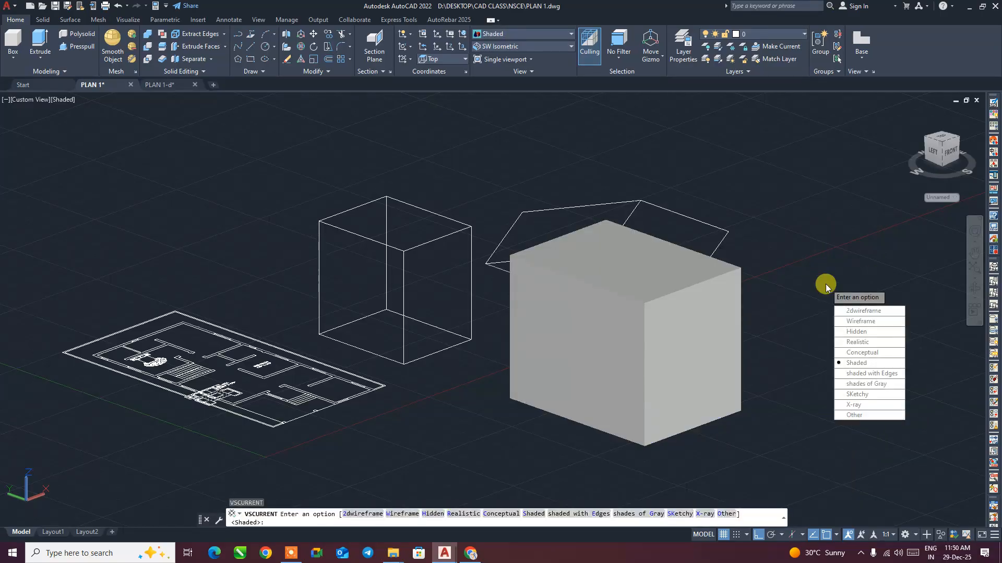
{"action": "left_click", "coordinate": [858, 371]}
{"action": "key", "text": "Return"}
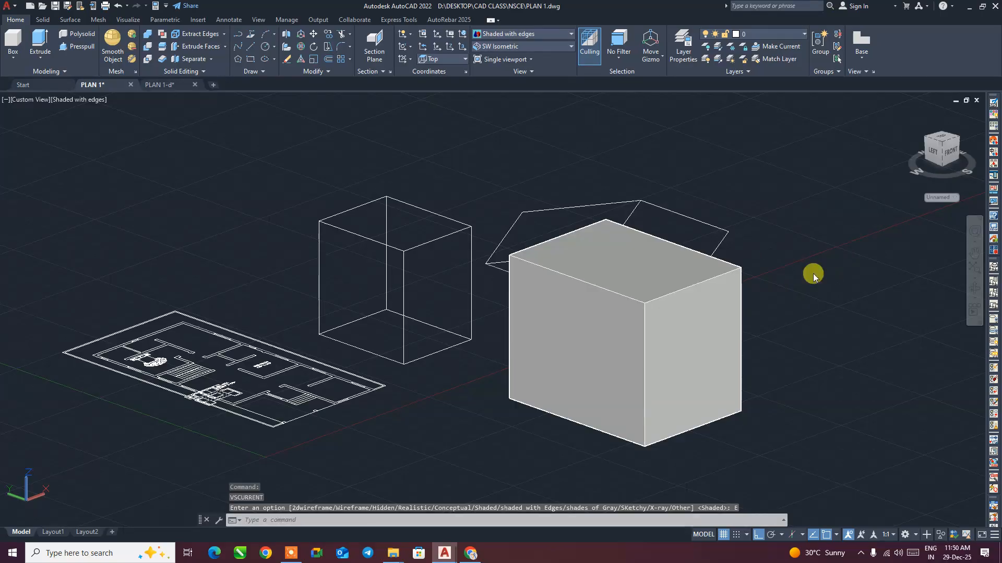
{"action": "left_click", "coordinate": [837, 353]}
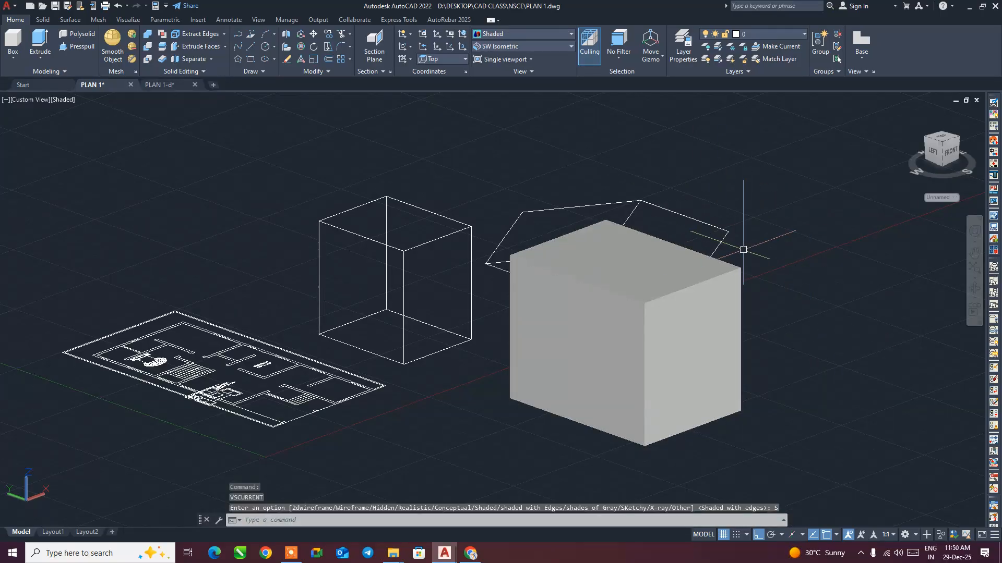
{"action": "key", "text": "Return"}
{"action": "left_click", "coordinate": [764, 350]}
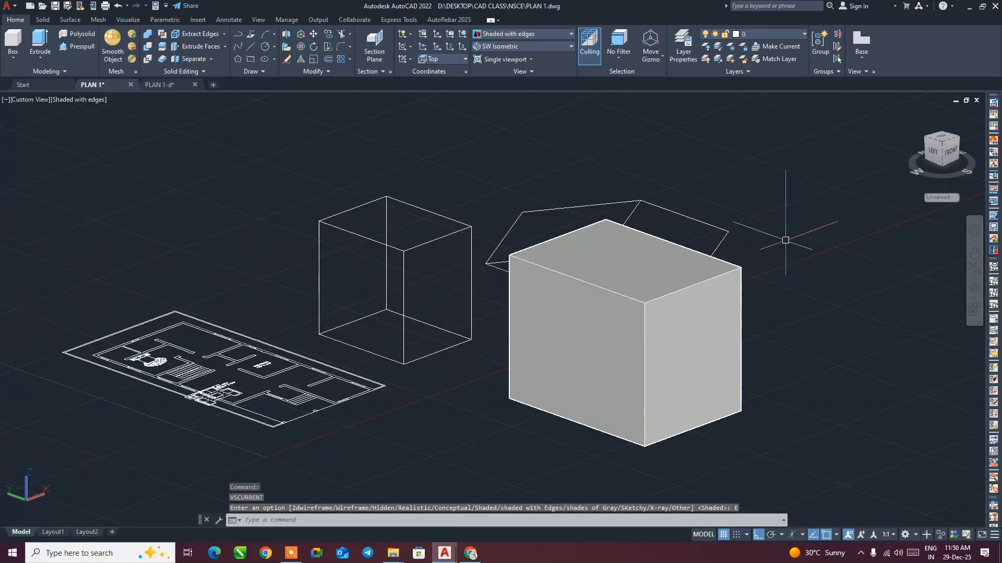
- Preview the solid box in the Shades of Gray and Sketchy visual styles
{"action": "key", "text": "Return"}
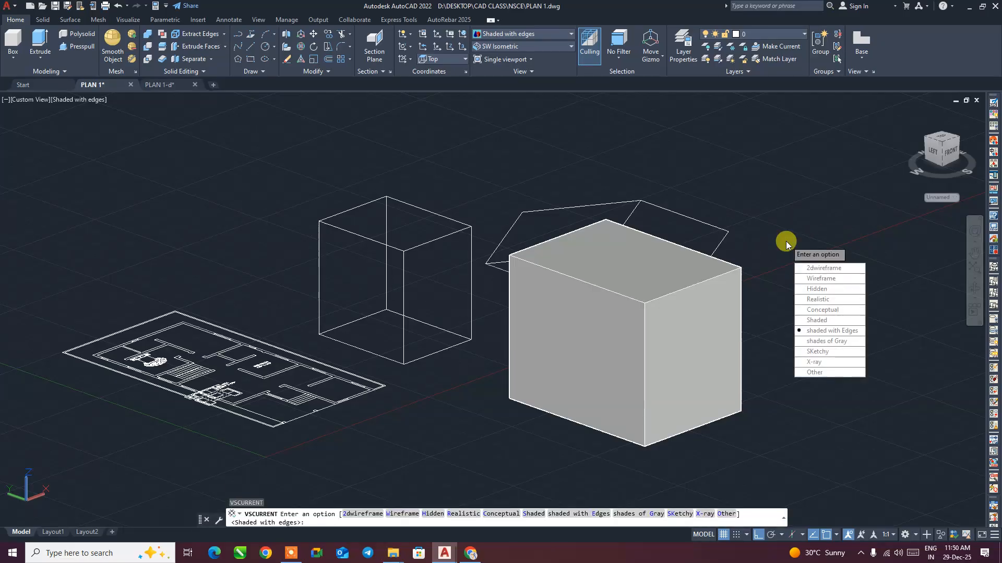
{"action": "left_click", "coordinate": [808, 341]}
{"action": "key", "text": "Return"}
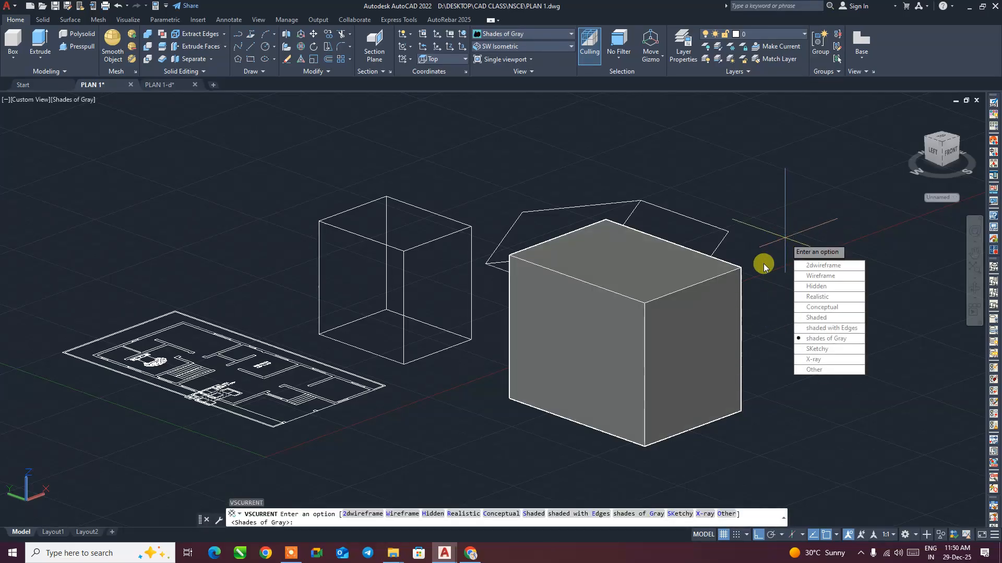
{"action": "left_click", "coordinate": [809, 348]}
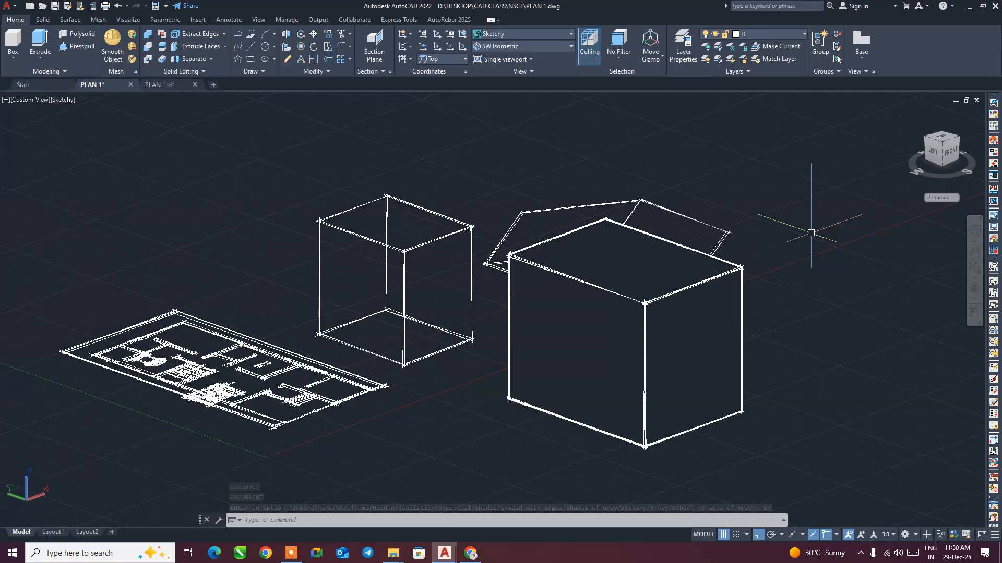
- Compare the solid box in the X-Ray visual style with the Realistic style
{"action": "right_click", "coordinate": [811, 234]}
{"action": "key", "text": "Down"}
{"action": "key", "text": "Down"}
{"action": "key", "text": "Down"}
{"action": "key", "text": "Down"}
{"action": "key", "text": "Return"}
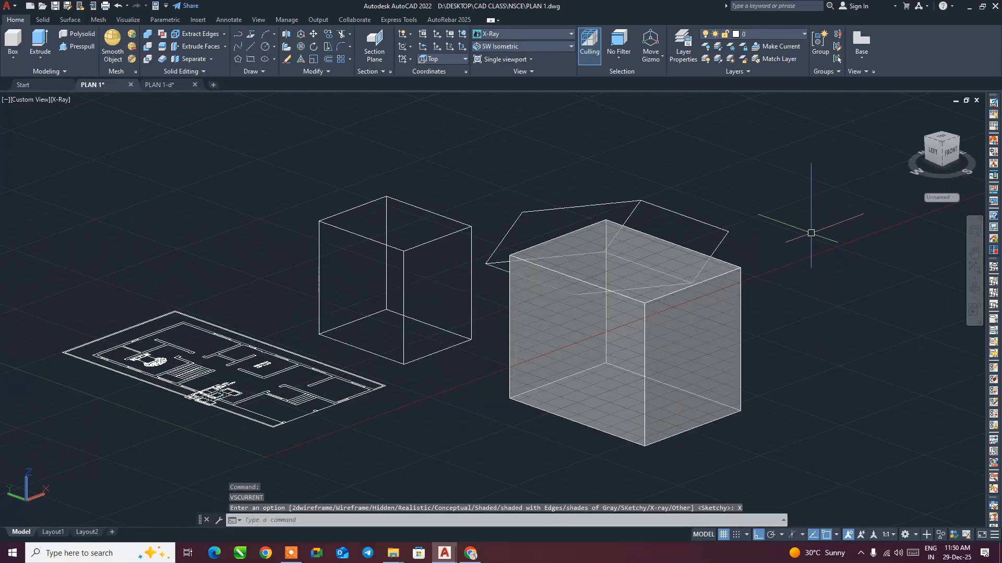
{"action": "right_click", "coordinate": [812, 234]}
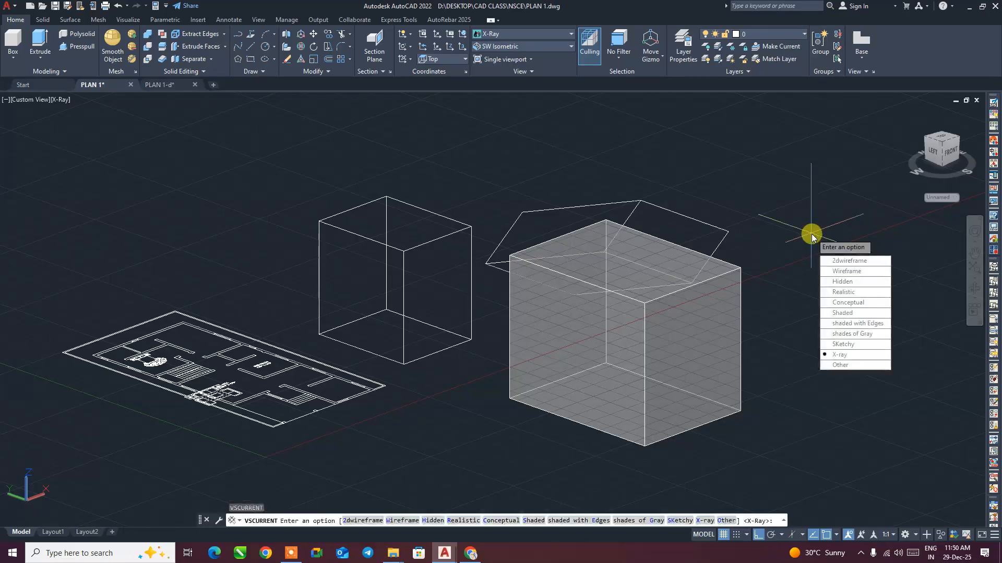
{"action": "key", "text": "Down"}
{"action": "key", "text": "Down"}
{"action": "key", "text": "Down"}
{"action": "key", "text": "Down"}
{"action": "key", "text": "Return"}
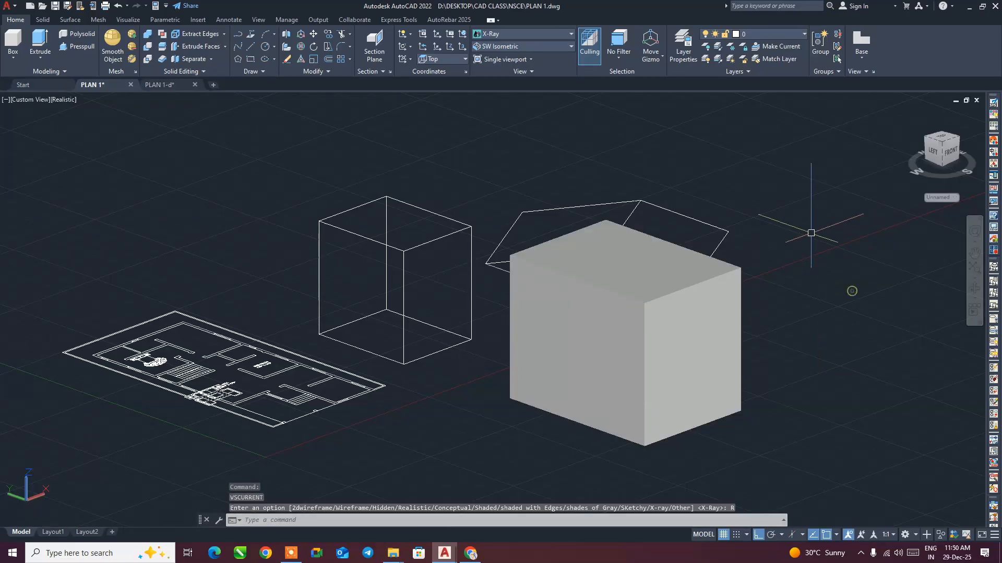
- Set the visual style to 2D Wireframe and orbit the model slightly with the ORBIT command
{"action": "right_click", "coordinate": [705, 251]}
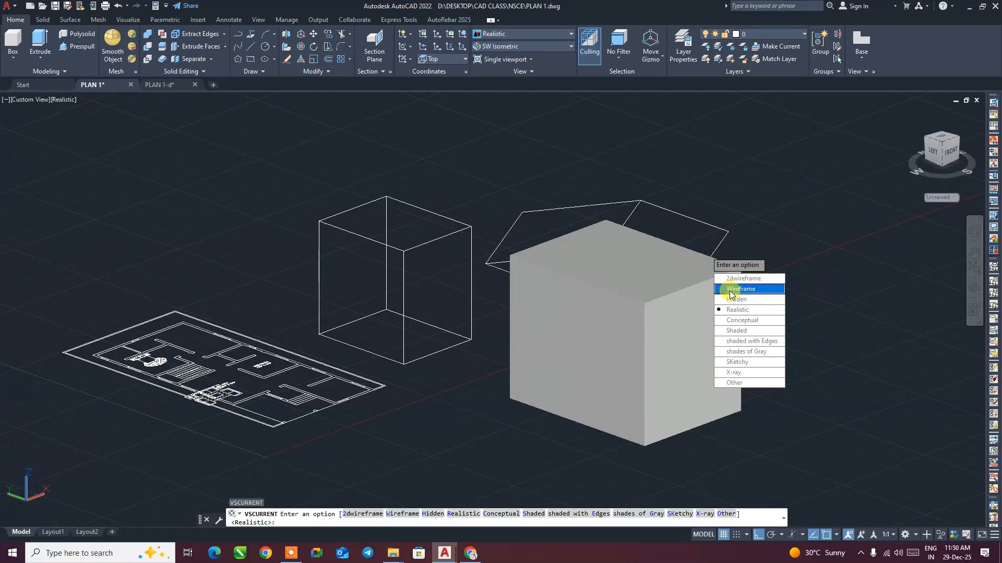
{"action": "left_click", "coordinate": [736, 280]}
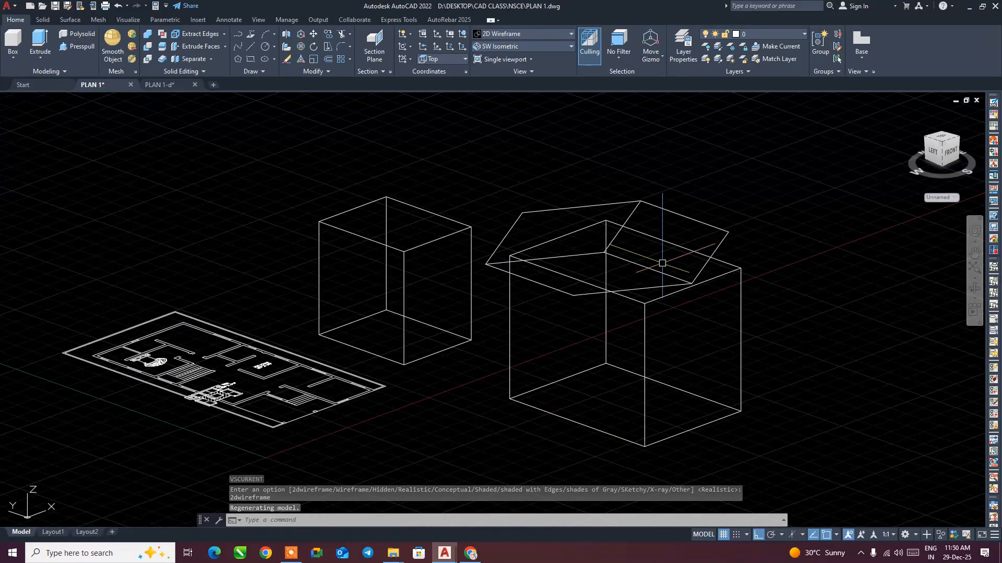
{"action": "type", "text": "ORBIT"}
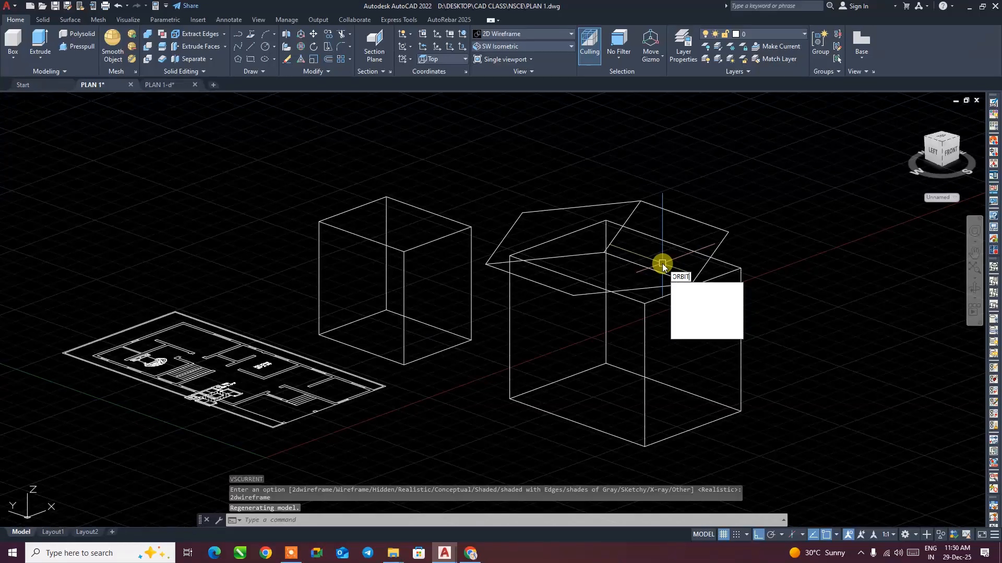
{"action": "key", "text": "Return"}
{"action": "left_click_drag", "start_coordinate": [688, 287], "coordinate": [571, 314]}
{"action": "key", "text": "Escape"}
- Erase the solid box, the flat isometric cube and all lines of the wireframe cube, keeping only the floor plan
{"action": "left_click", "coordinate": [800, 447]}
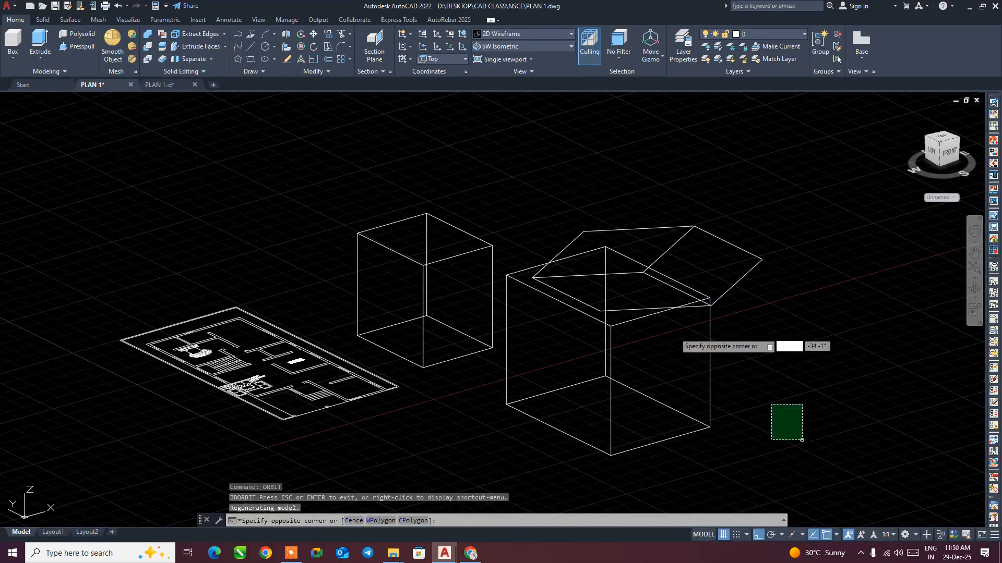
{"action": "left_click", "coordinate": [556, 209]}
{"action": "key", "text": "Delete"}
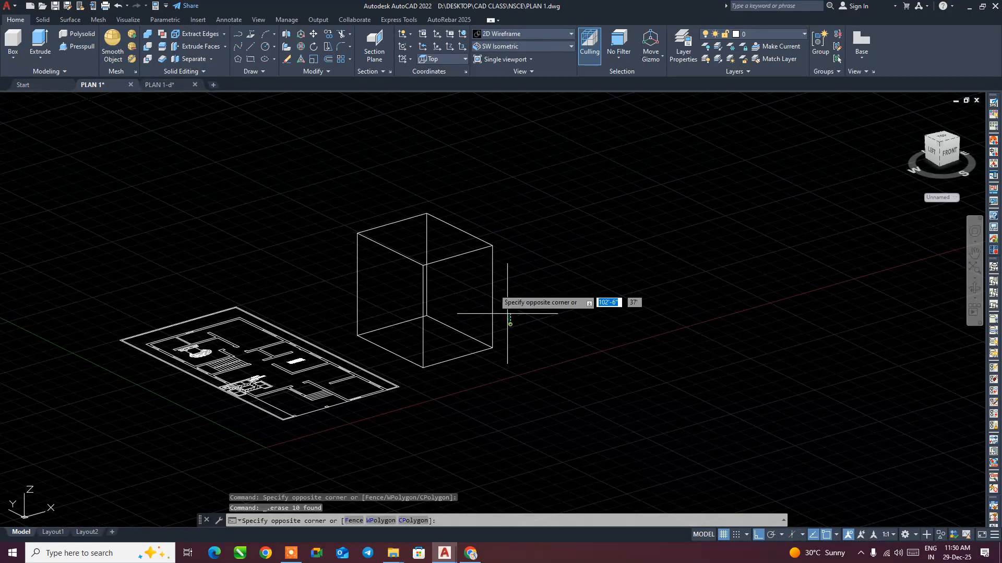
{"action": "left_click", "coordinate": [511, 324]}
{"action": "left_click", "coordinate": [345, 170]}
{"action": "key", "text": "Delete"}
{"action": "left_click", "coordinate": [494, 387]}
{"action": "left_click", "coordinate": [429, 324]}
{"action": "key", "text": "Delete"}
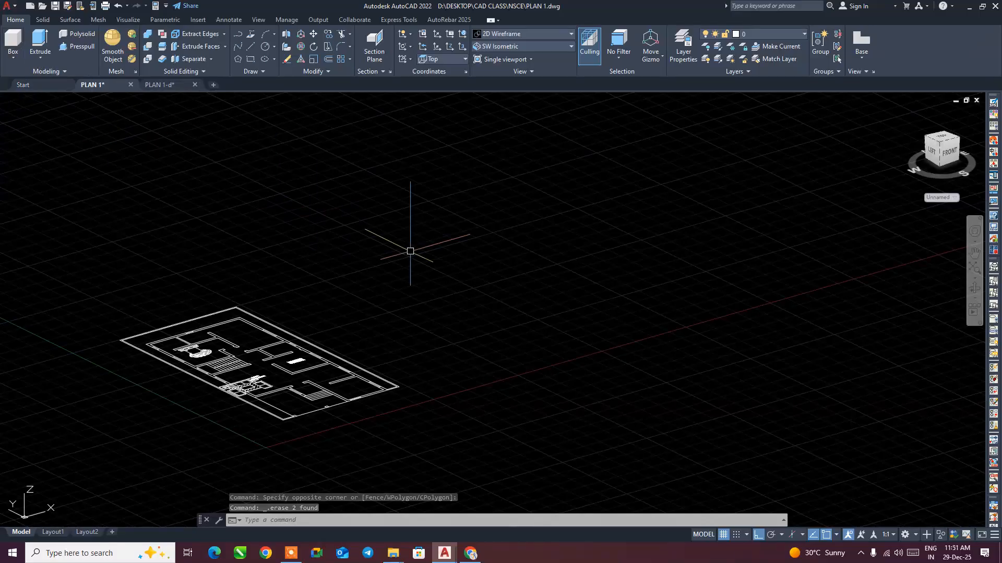
- Switch the floor plan to the Top view and select the 3D Modeling workspace
{"action": "middle_click_drag", "start_coordinate": [395, 301], "coordinate": [434, 284]}
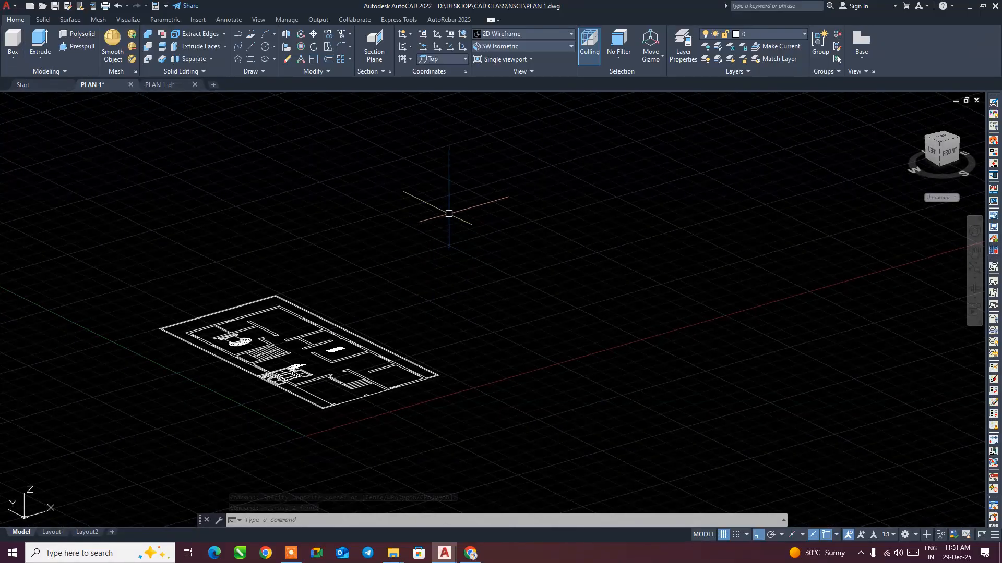
{"action": "left_click", "coordinate": [520, 52]}
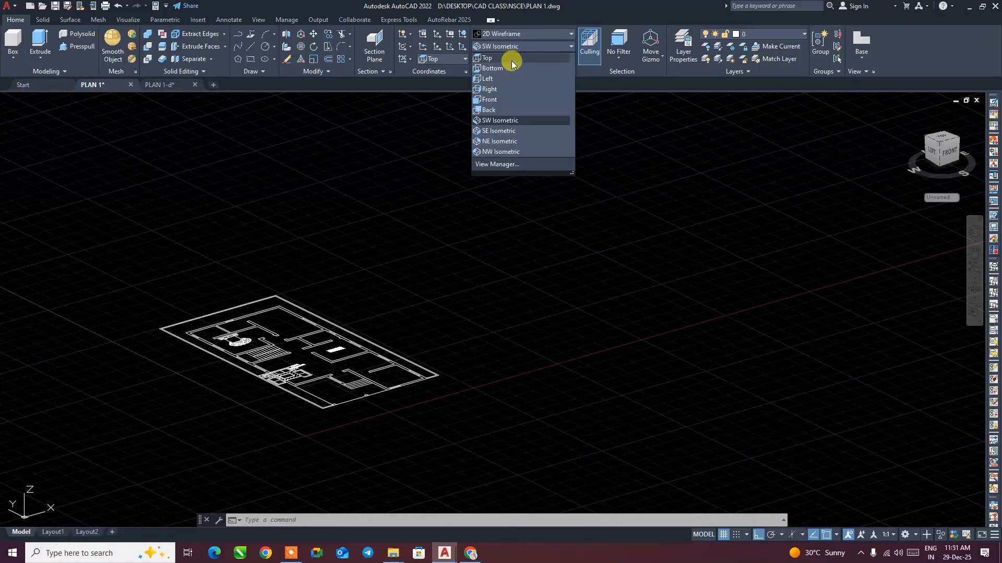
{"action": "left_click", "coordinate": [512, 60]}
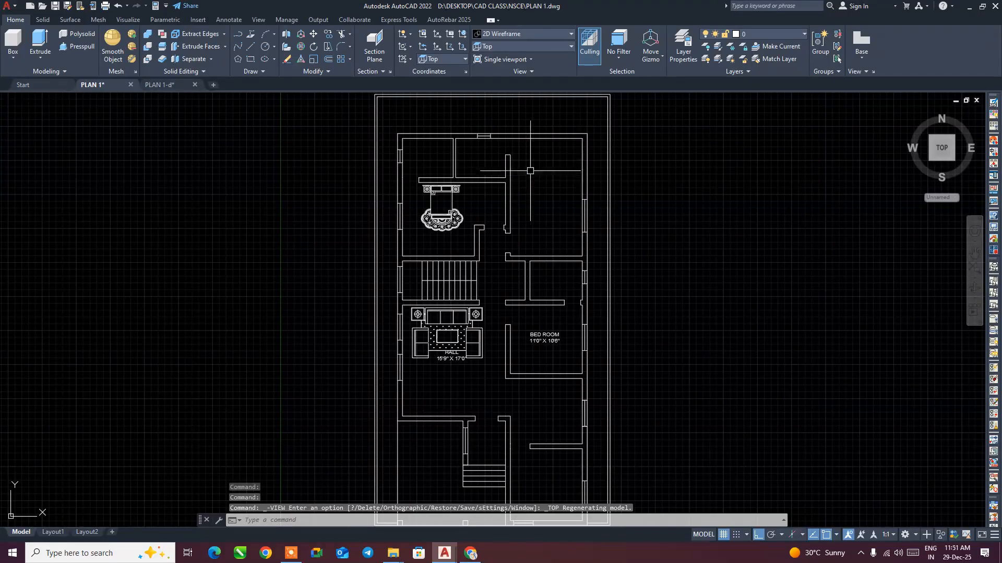
{"action": "left_click", "coordinate": [908, 536]}
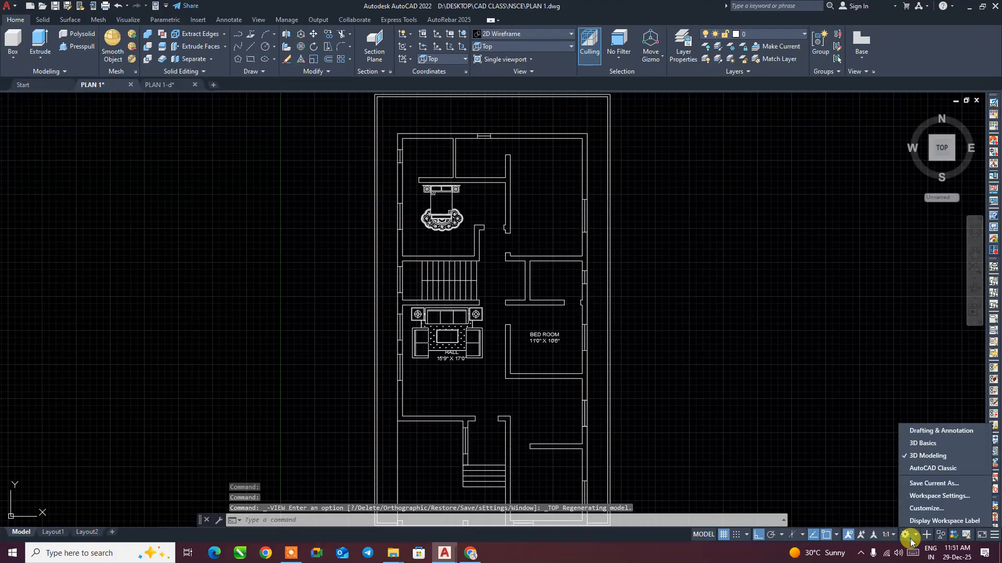
{"action": "left_click", "coordinate": [927, 456]}
{"action": "left_click", "coordinate": [742, 287]}
{"action": "left_click", "coordinate": [714, 197]}
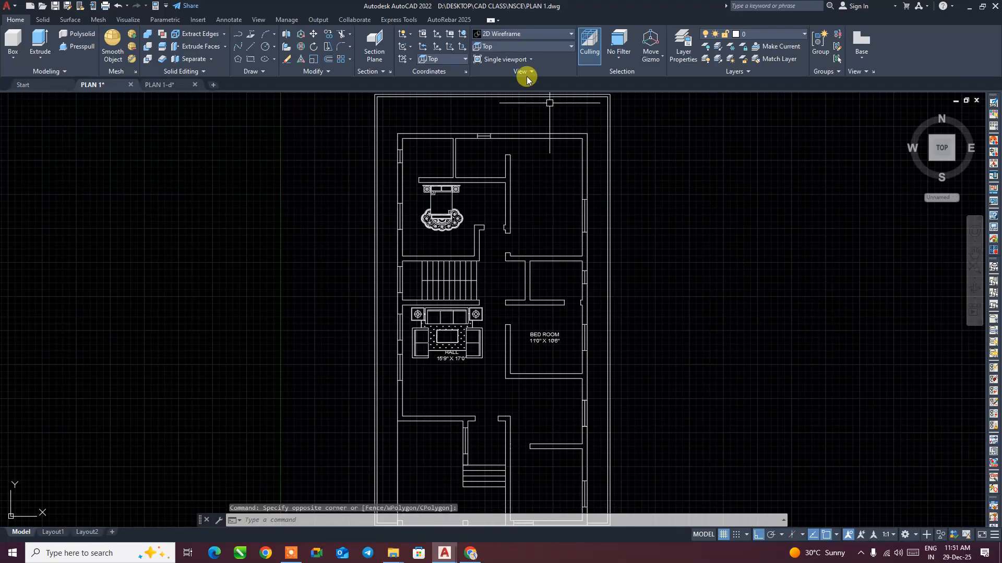
- Set the view of the floor plan to SW Isometric
{"action": "left_click", "coordinate": [519, 47]}
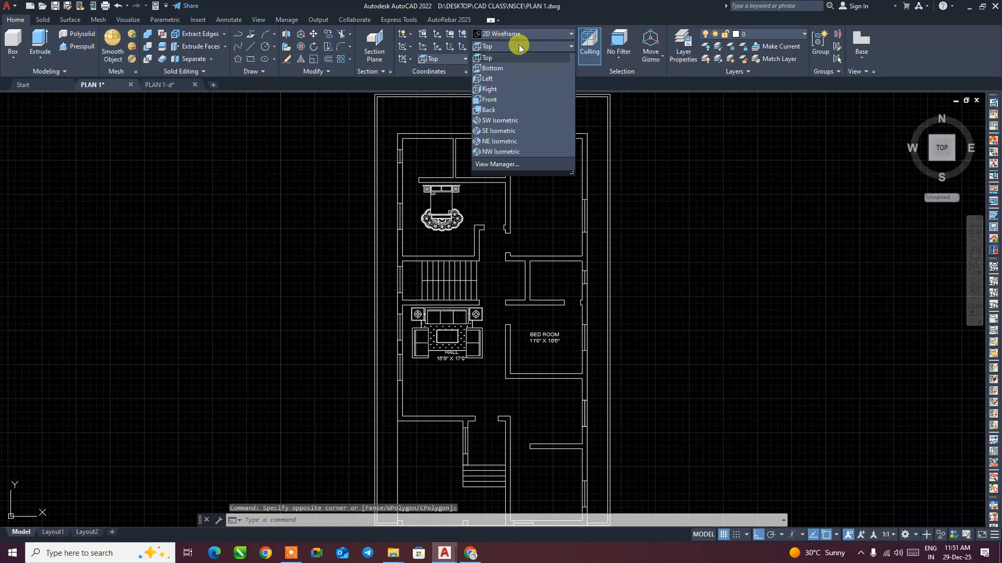
{"action": "left_click", "coordinate": [510, 120]}
{"action": "scroll", "coordinate": [544, 236], "scroll_direction": "down", "scroll_amount": 3}
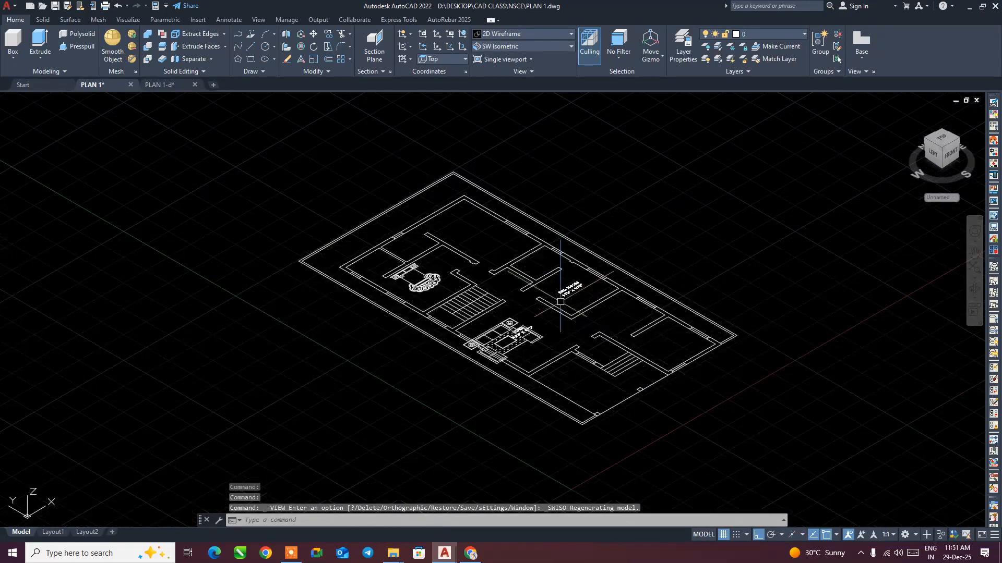
- Create a solid box beside the floor plan with a 15' by 15' base and a height of 15'
{"action": "left_click", "coordinate": [13, 60]}
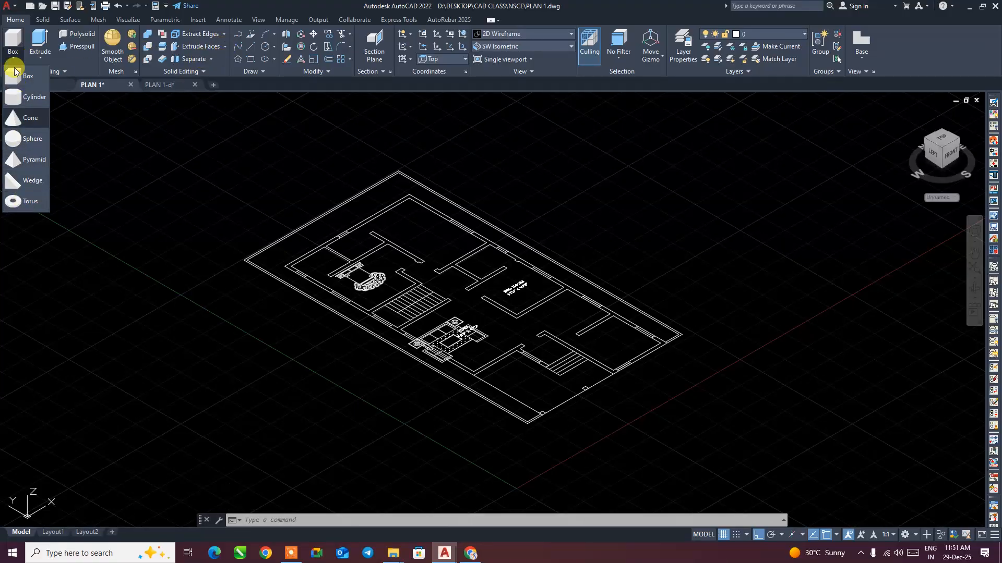
{"action": "left_click", "coordinate": [24, 82]}
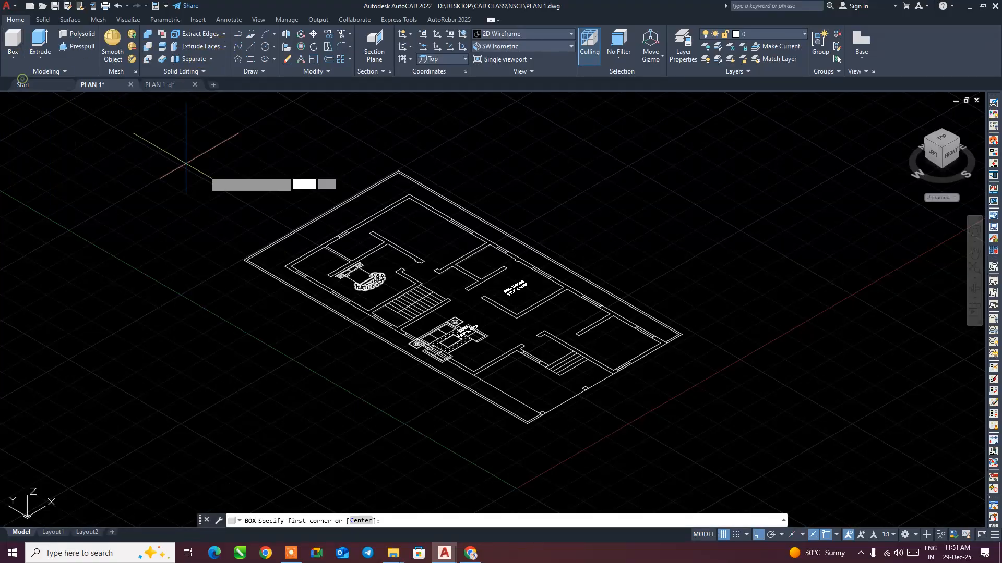
{"action": "middle_click_drag", "start_coordinate": [594, 266], "coordinate": [396, 281]}
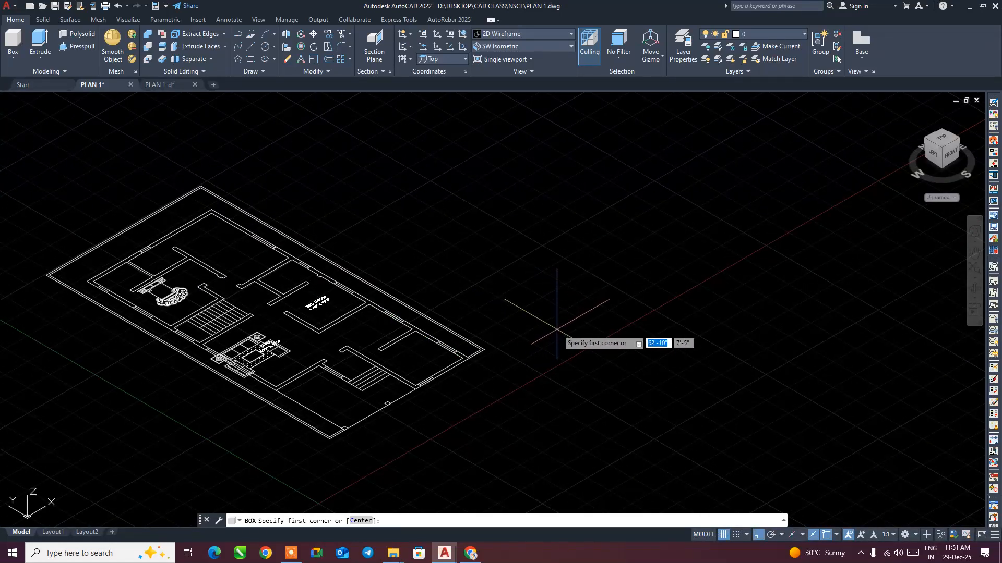
{"action": "left_click", "coordinate": [544, 328]}
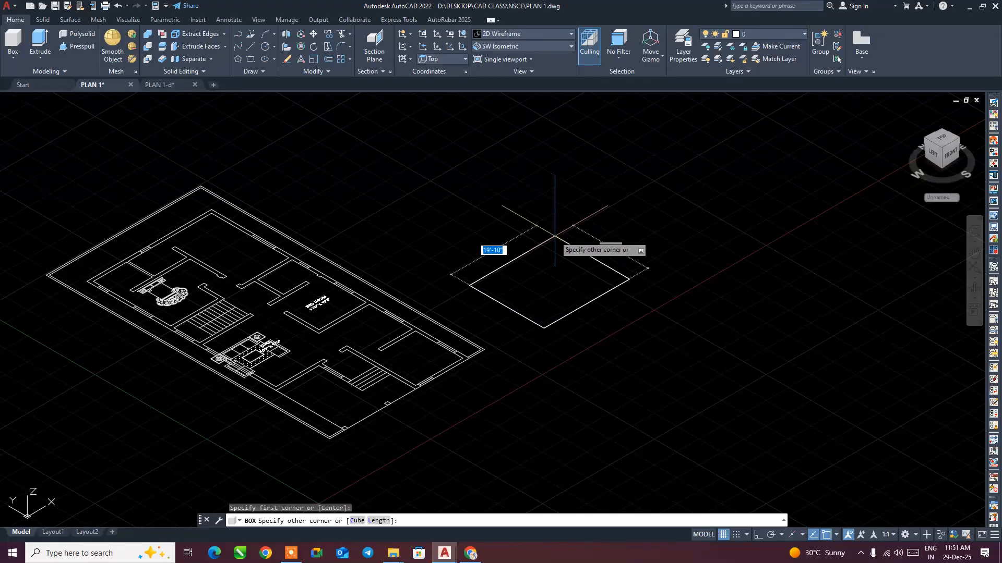
{"action": "type", "text": "15'"}
{"action": "key", "text": "Tab"}
{"action": "type", "text": "15'"}
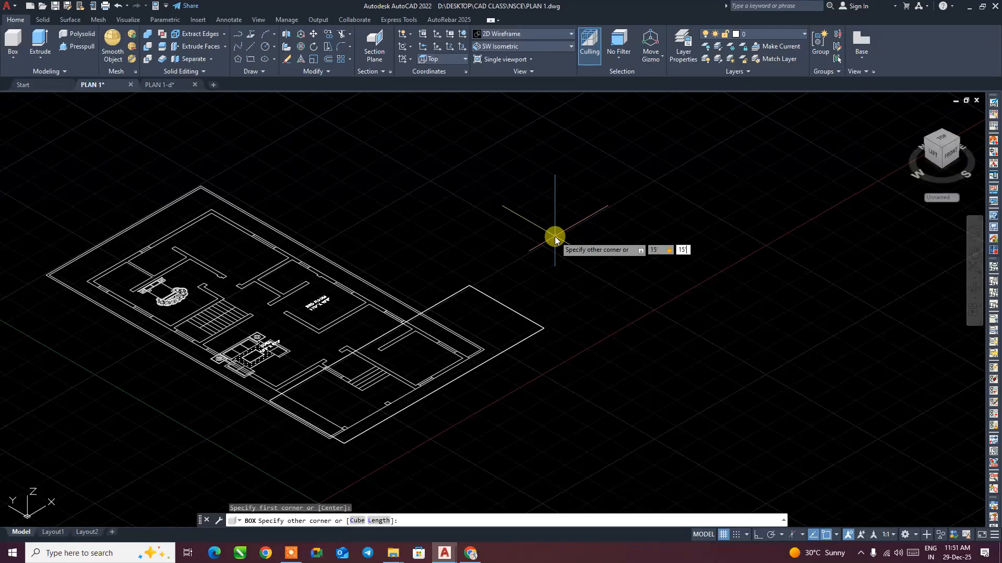
{"action": "key", "text": "Return"}
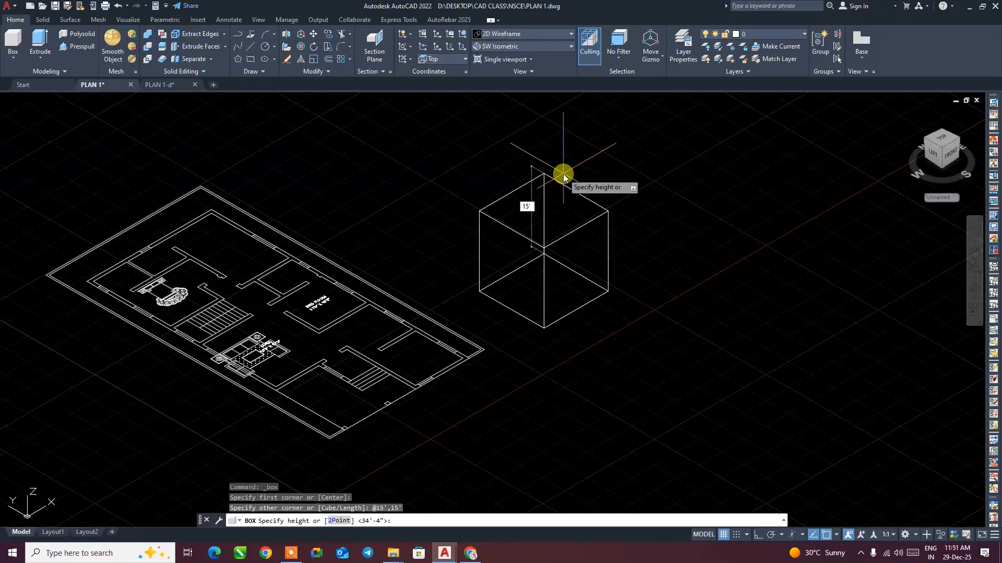
{"action": "key", "text": "Return"}
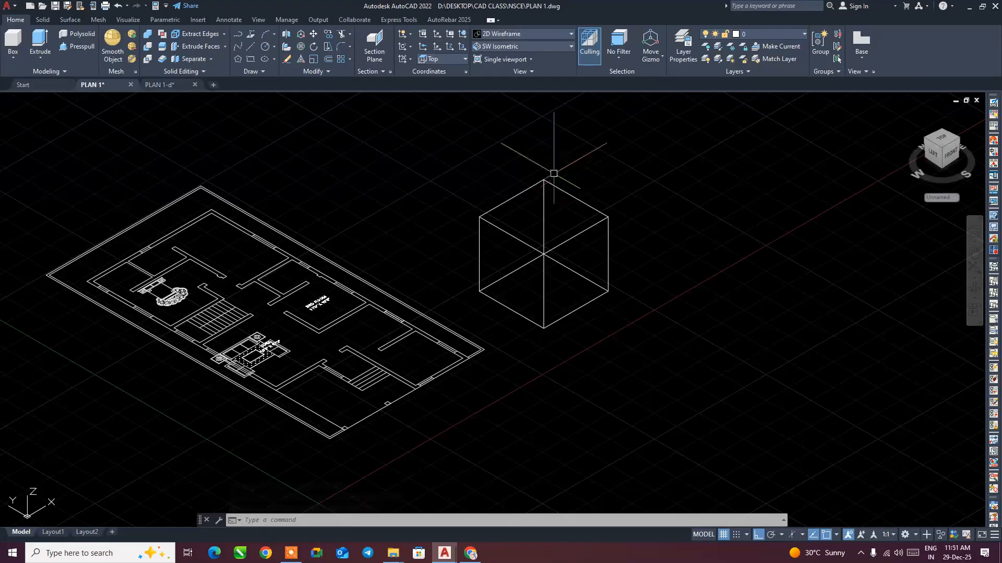
- Create a solid cylinder beside the box with a base radius of 6' and the default height of 15'
{"action": "left_click", "coordinate": [13, 61]}
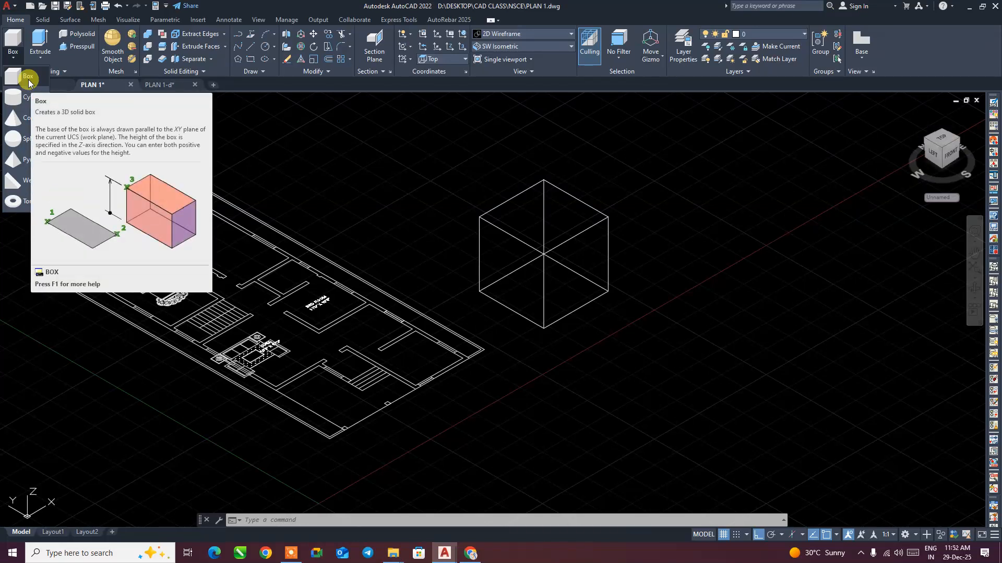
{"action": "left_click", "coordinate": [28, 99]}
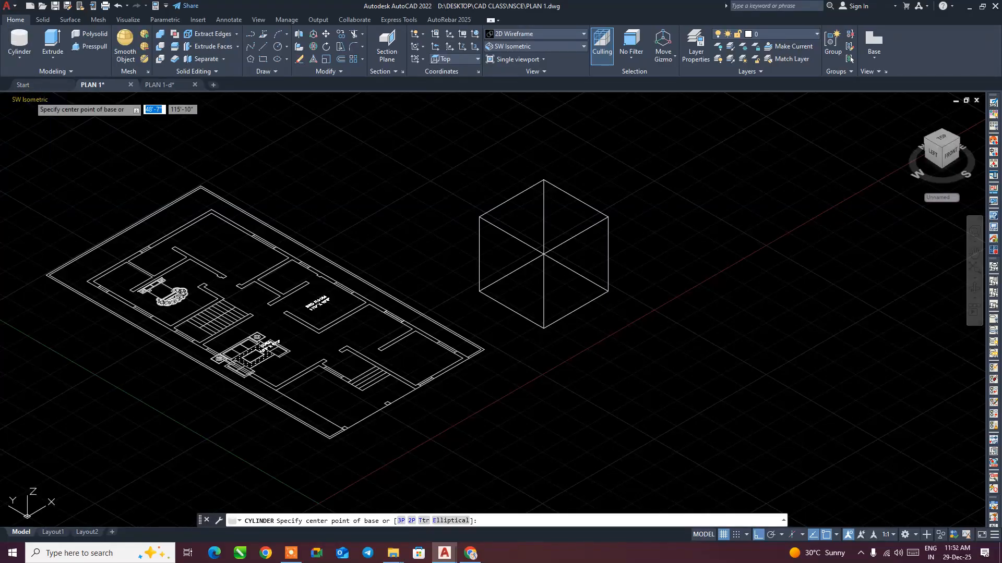
{"action": "middle_click_drag", "start_coordinate": [607, 357], "coordinate": [528, 386]}
{"action": "left_click", "coordinate": [623, 264]}
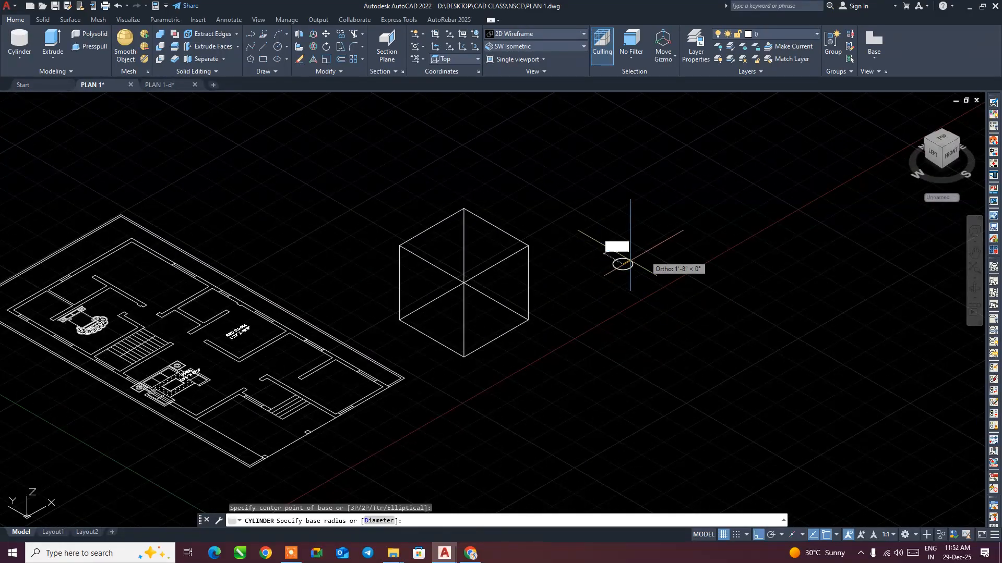
{"action": "type", "text": "6"}
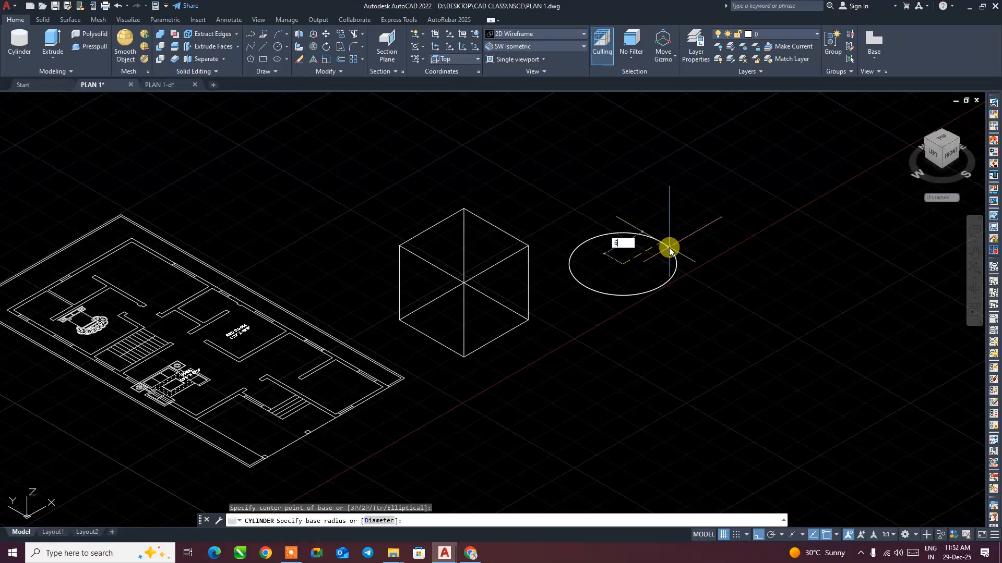
{"action": "type", "text": "'"}
{"action": "key", "text": "Return"}
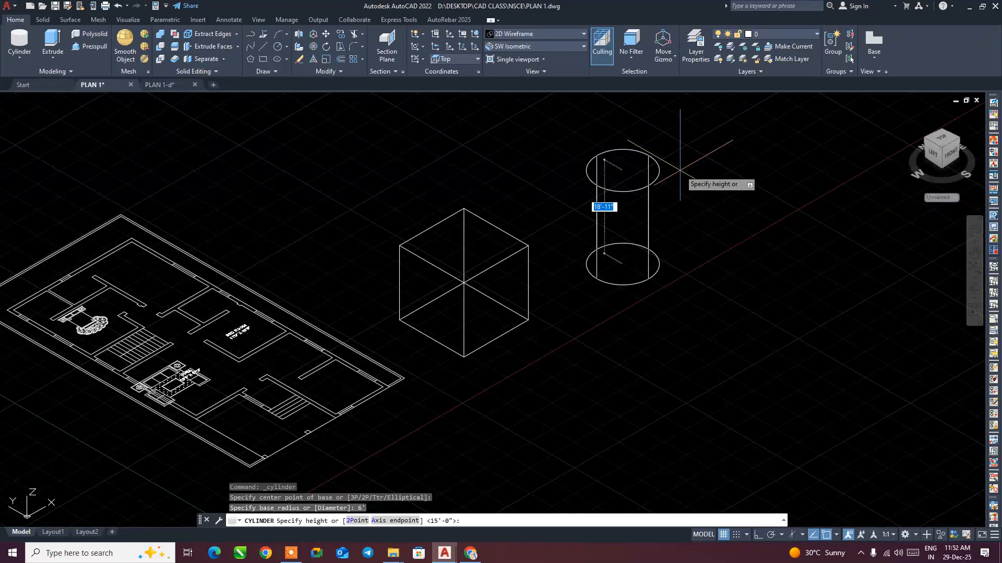
{"action": "key", "text": "Return"}
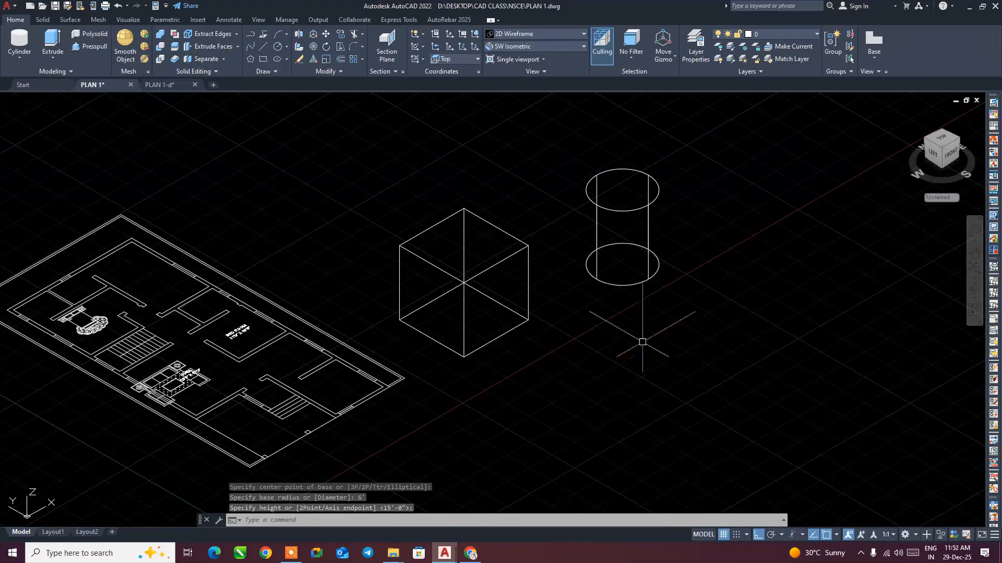
- Apply the Realistic visual style to show the box and cylinder as shaded solids
{"action": "left_click", "coordinate": [568, 35]}
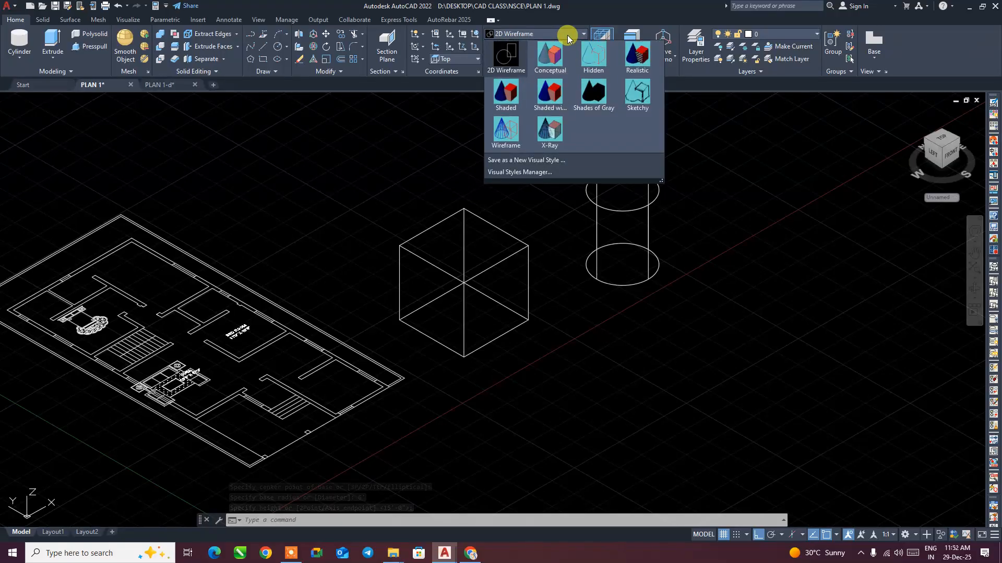
{"action": "left_click", "coordinate": [637, 56]}
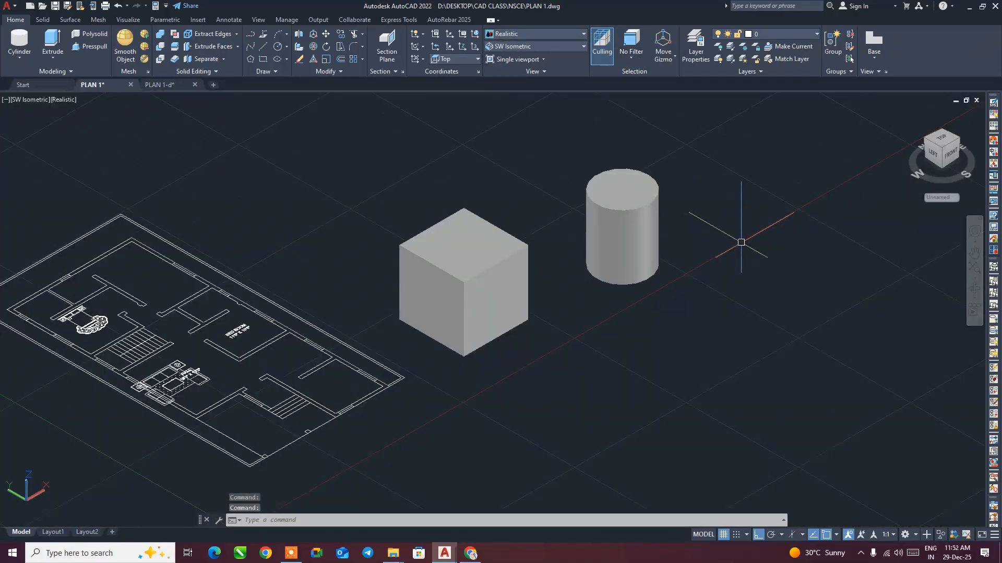
{"action": "middle_click_drag", "start_coordinate": [652, 256], "coordinate": [604, 272]}
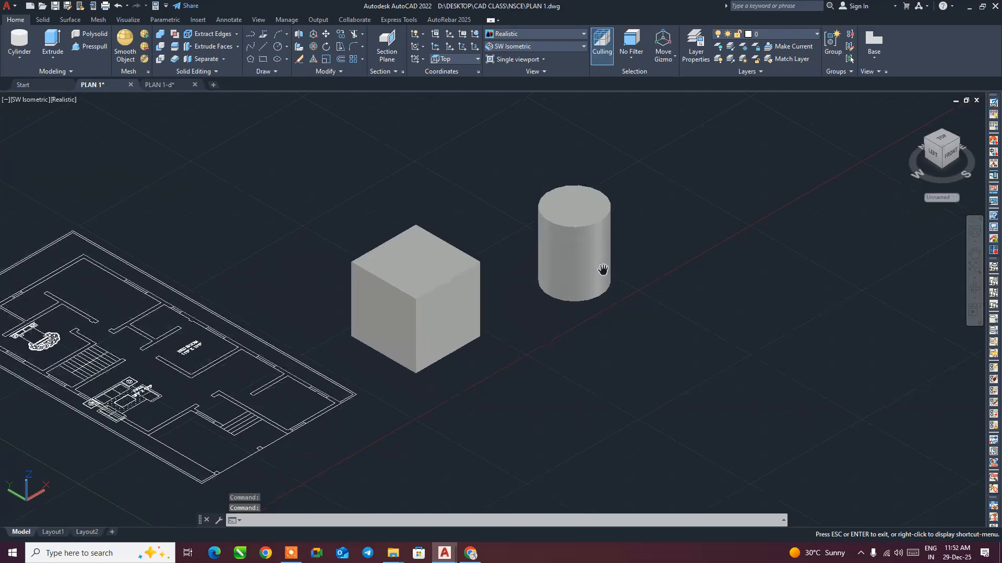
- Create a thin, tall solid box between the cube and the cylinder, about 35'-2" high
{"action": "left_click", "coordinate": [19, 57]}
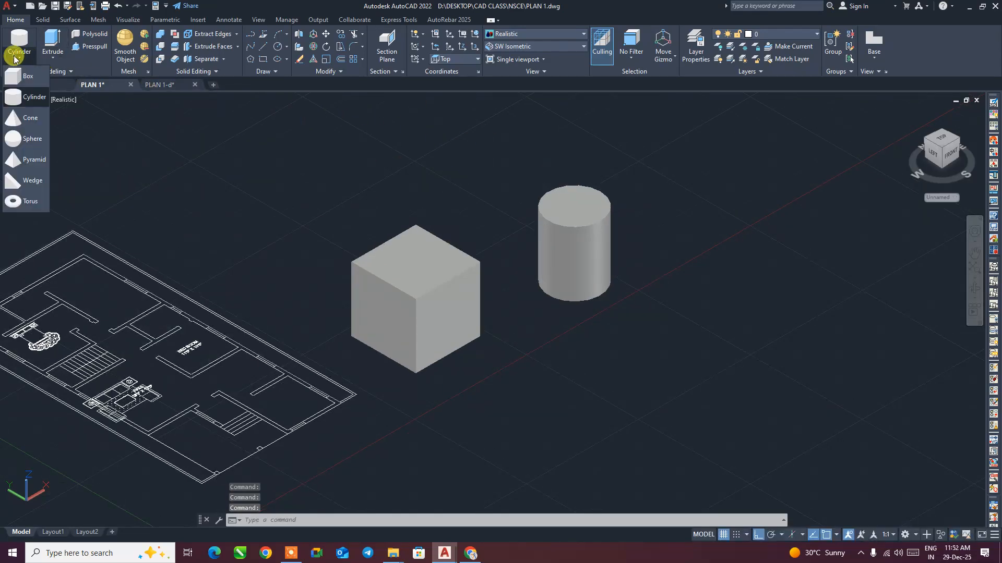
{"action": "left_click", "coordinate": [30, 83]}
{"action": "left_click", "coordinate": [519, 364]}
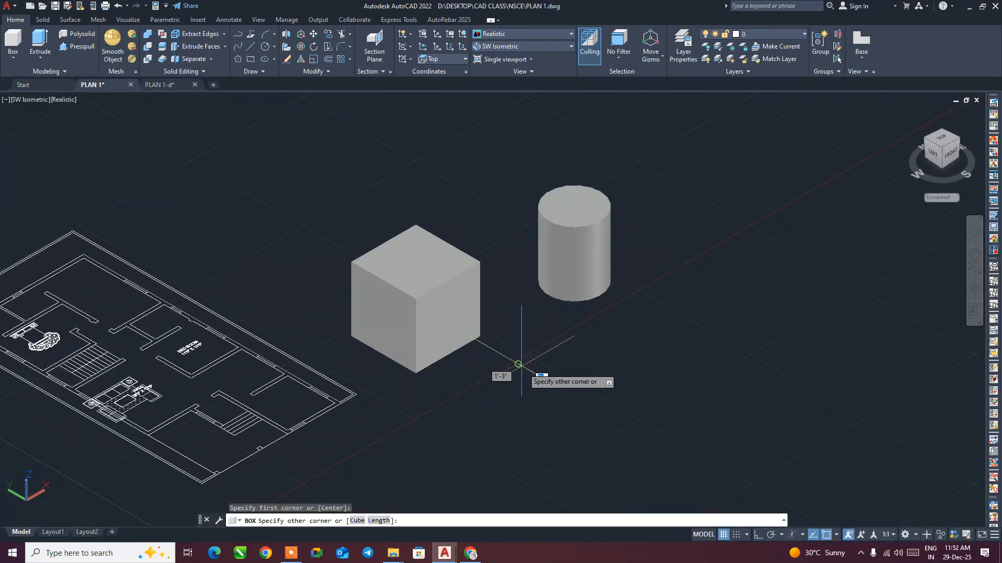
{"action": "left_click", "coordinate": [537, 363]}
{"action": "left_click", "coordinate": [535, 187]}
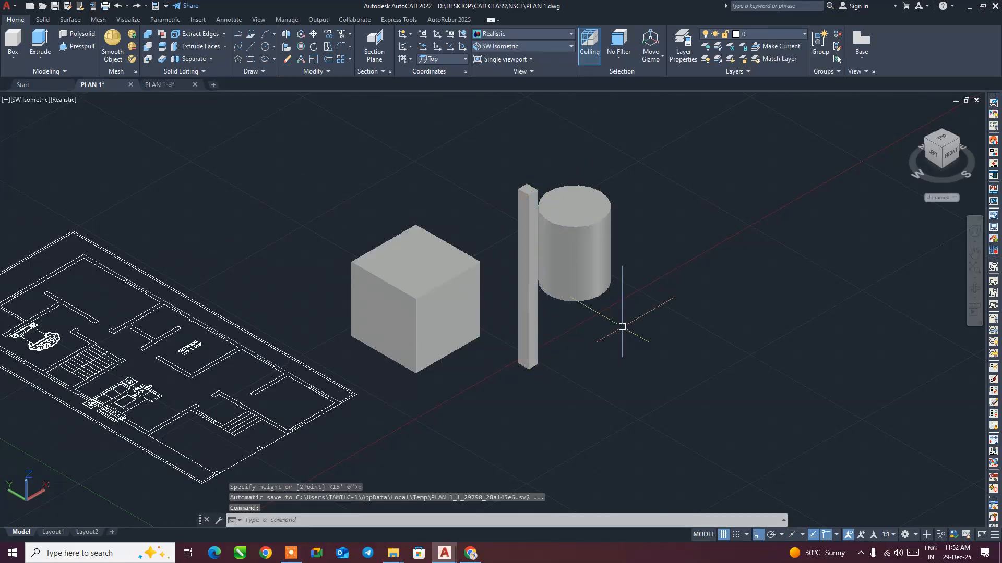
{"action": "left_click", "coordinate": [11, 60]}
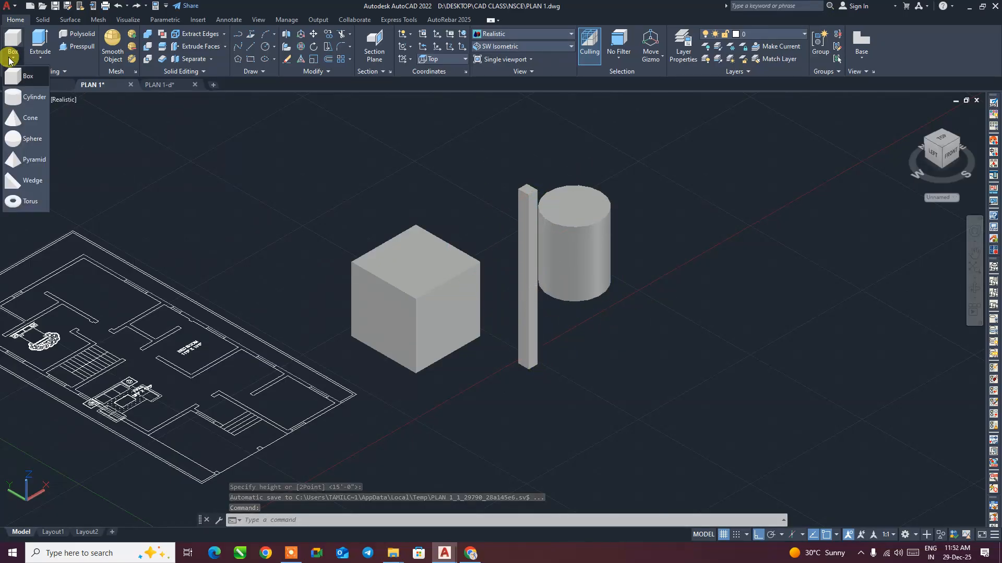
{"action": "left_click", "coordinate": [15, 119]}
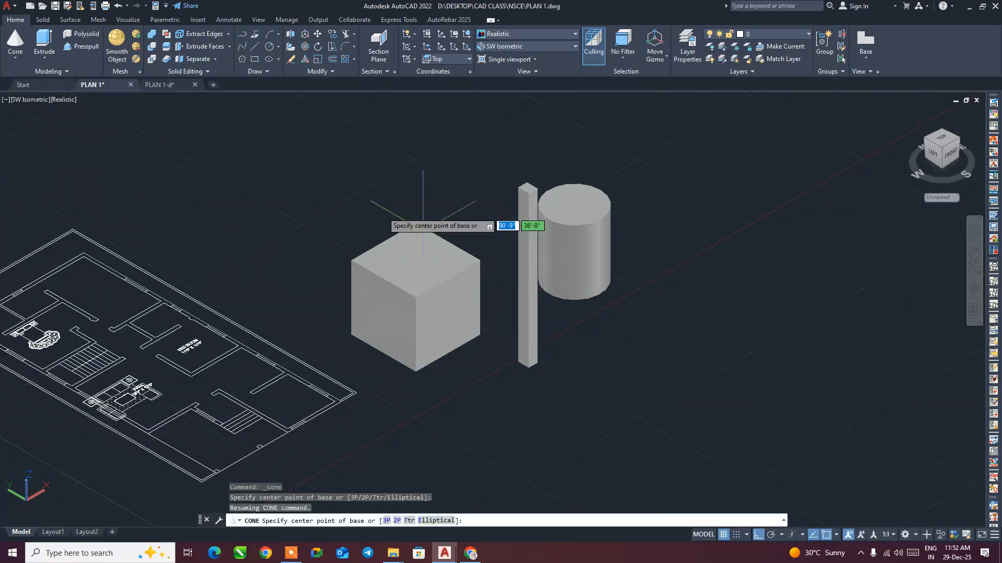
{"action": "left_click", "coordinate": [15, 56]}
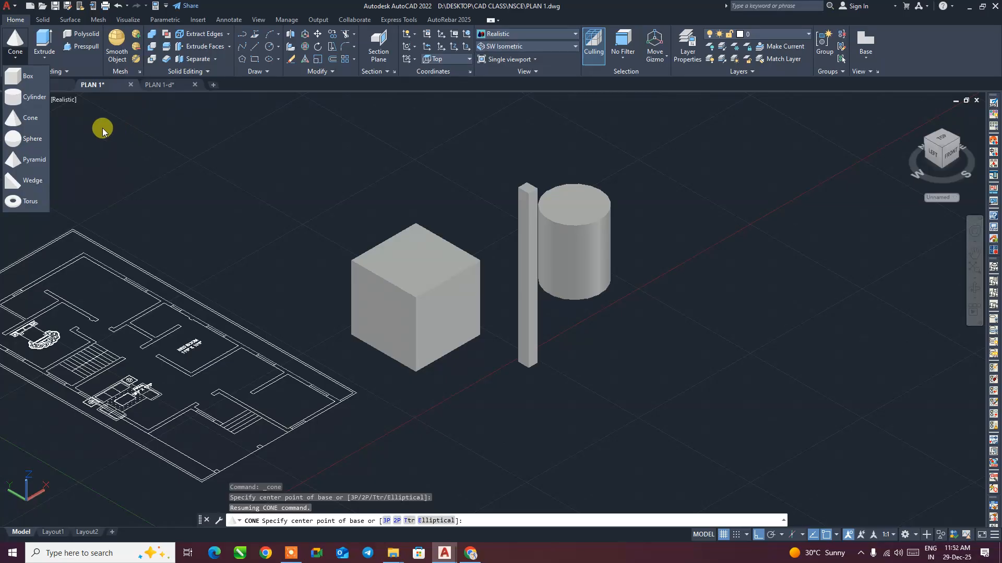
{"action": "left_click", "coordinate": [26, 118]}
{"action": "left_click", "coordinate": [621, 364]}
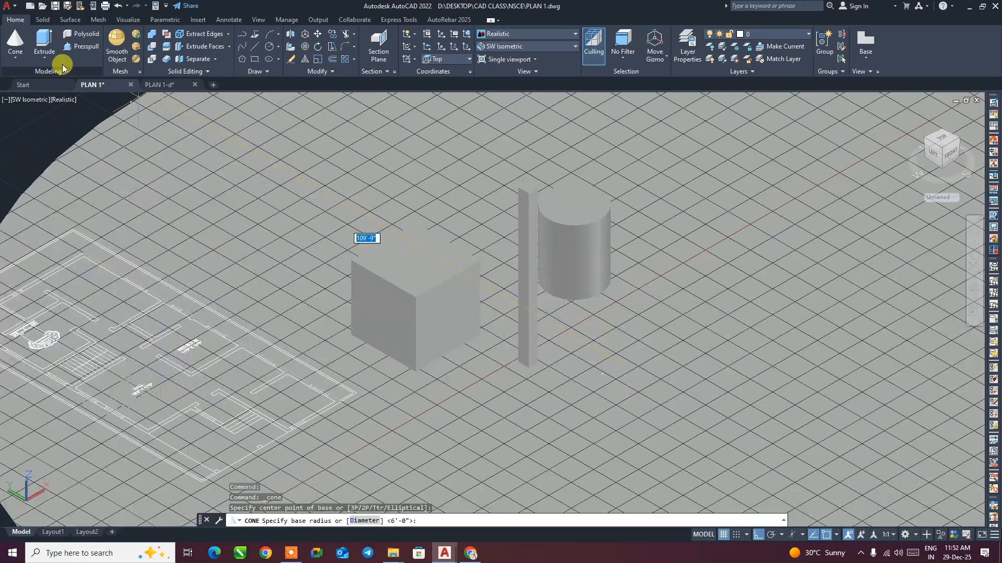
- Create a solid cone beside the cylinder with a base radius of about 9'-2" and a height of about 32'-9"
{"action": "left_click", "coordinate": [18, 59]}
{"action": "left_click", "coordinate": [24, 119]}
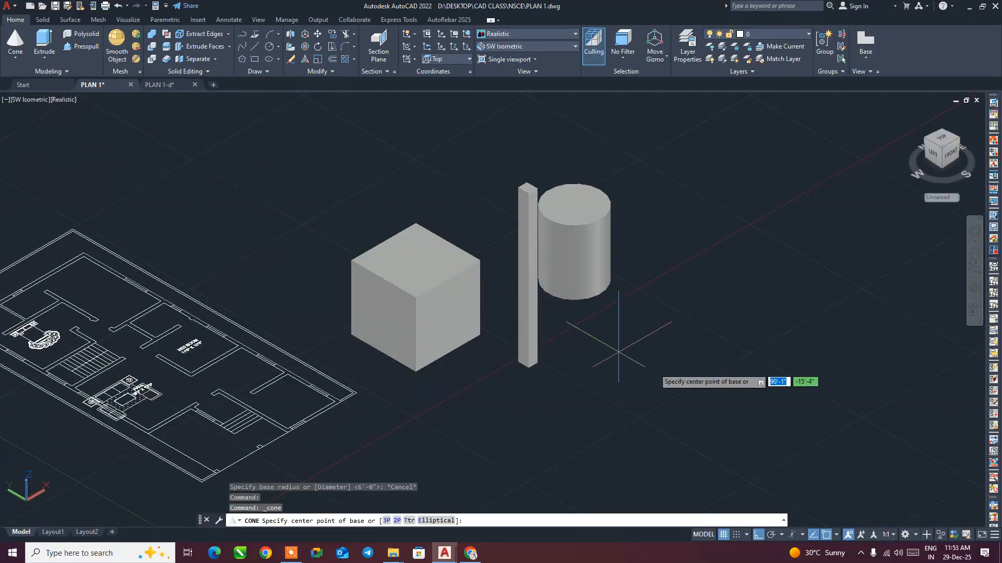
{"action": "left_click", "coordinate": [659, 360]}
{"action": "left_click", "coordinate": [716, 374]}
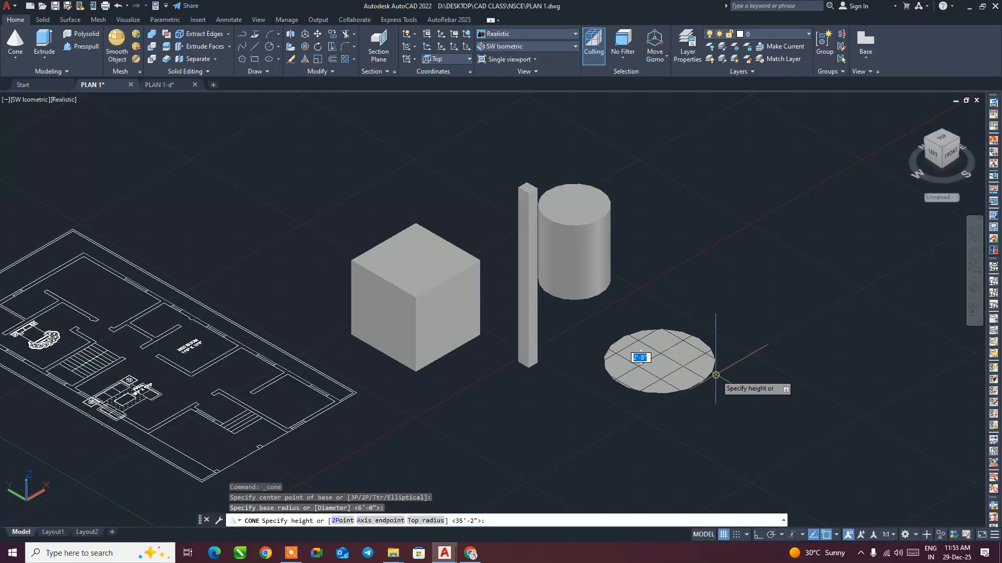
{"action": "left_click", "coordinate": [698, 198]}
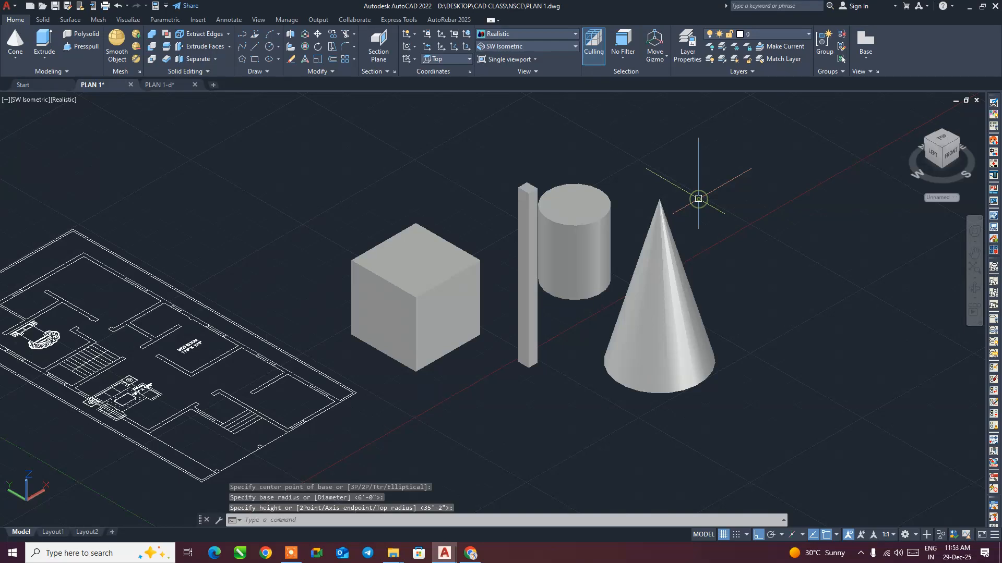
- Create a solid sphere beside the cone with a radius of about 6'-2"
{"action": "left_click", "coordinate": [26, 63]}
{"action": "left_click", "coordinate": [26, 142]}
{"action": "middle_click_drag", "start_coordinate": [698, 336], "coordinate": [420, 306]}
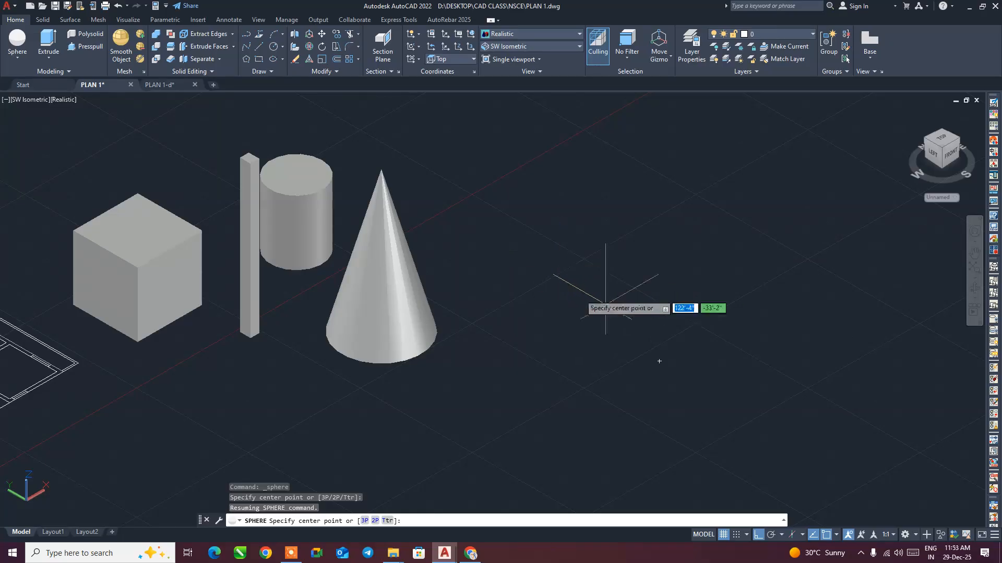
{"action": "left_click", "coordinate": [541, 295]}
{"action": "left_click", "coordinate": [581, 301]}
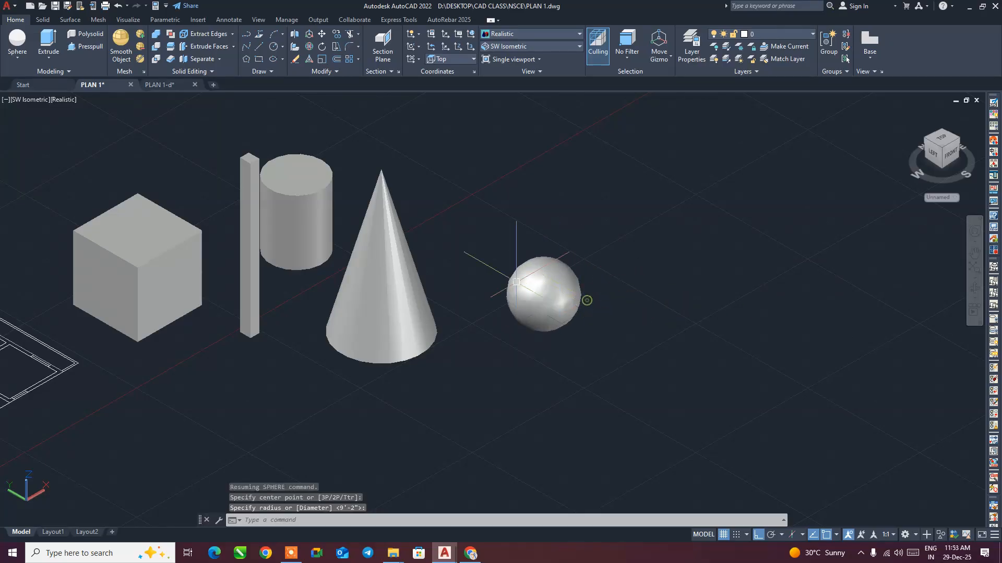
- Create a 6-sided solid pyramid in front of the sphere with a base radius of about 16'-3" and a height of about 46'-9"
{"action": "left_click", "coordinate": [14, 61]}
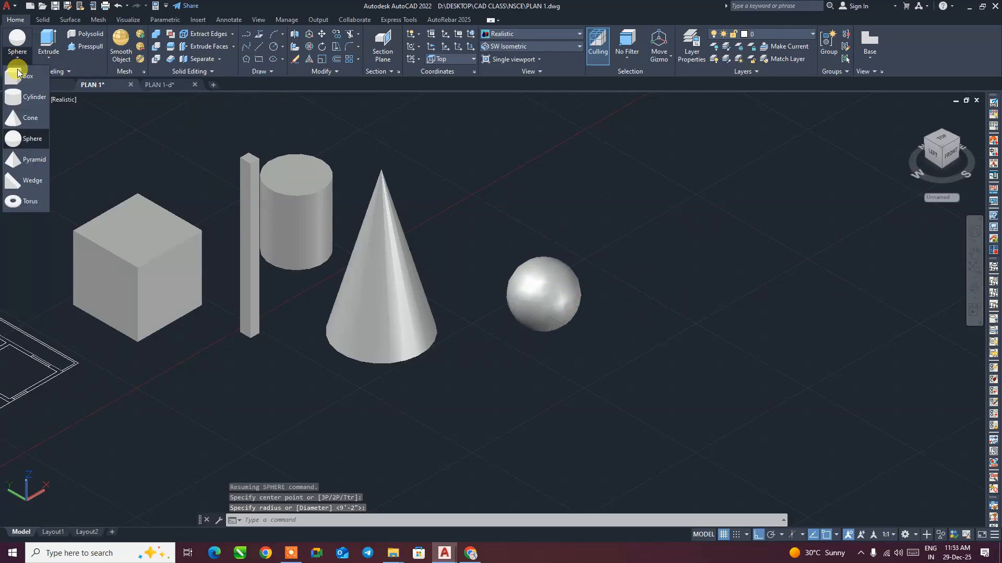
{"action": "left_click", "coordinate": [31, 167]}
{"action": "middle_click_drag", "start_coordinate": [530, 372], "coordinate": [537, 282]}
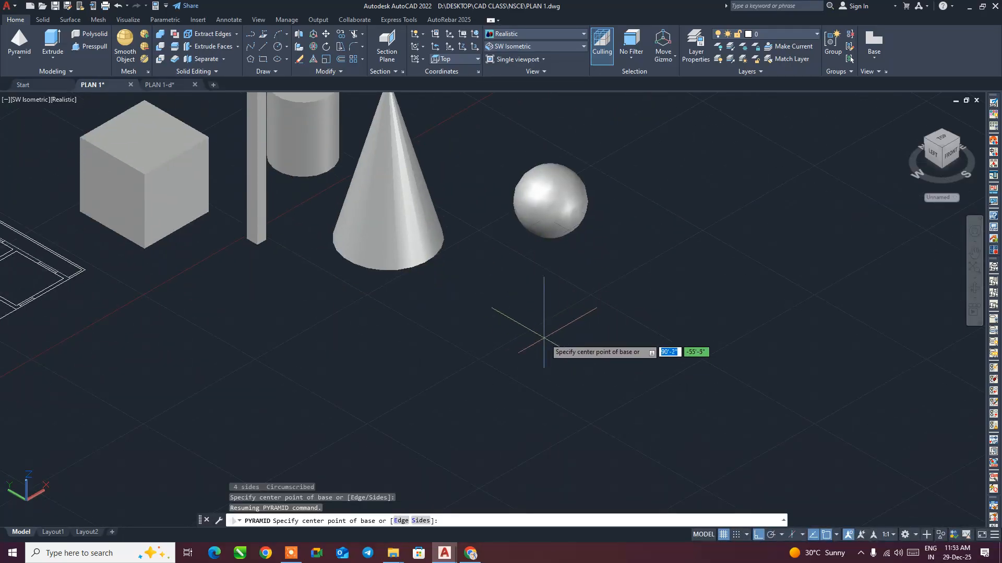
{"action": "left_click", "coordinate": [422, 521]}
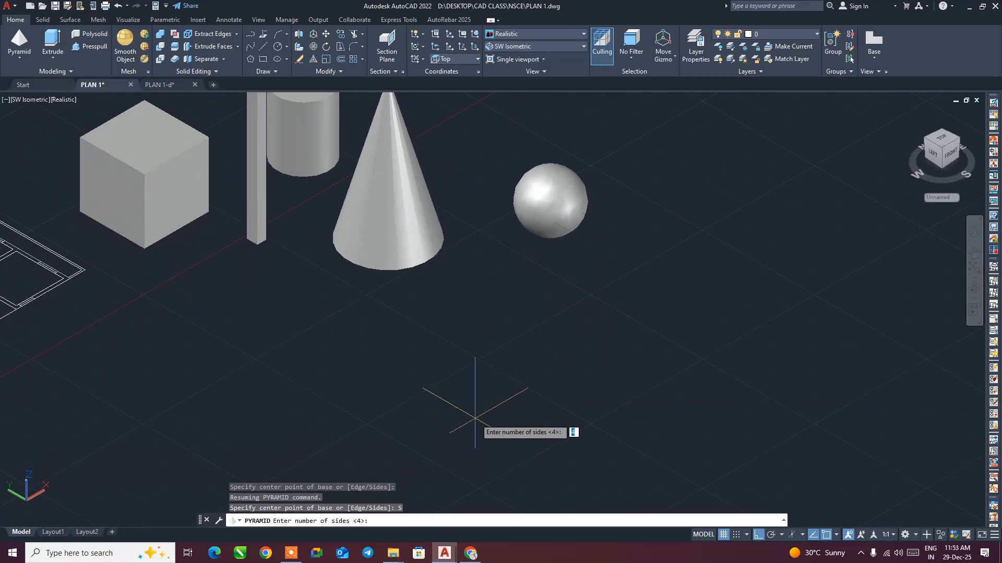
{"action": "type", "text": "6"}
{"action": "key", "text": "Return"}
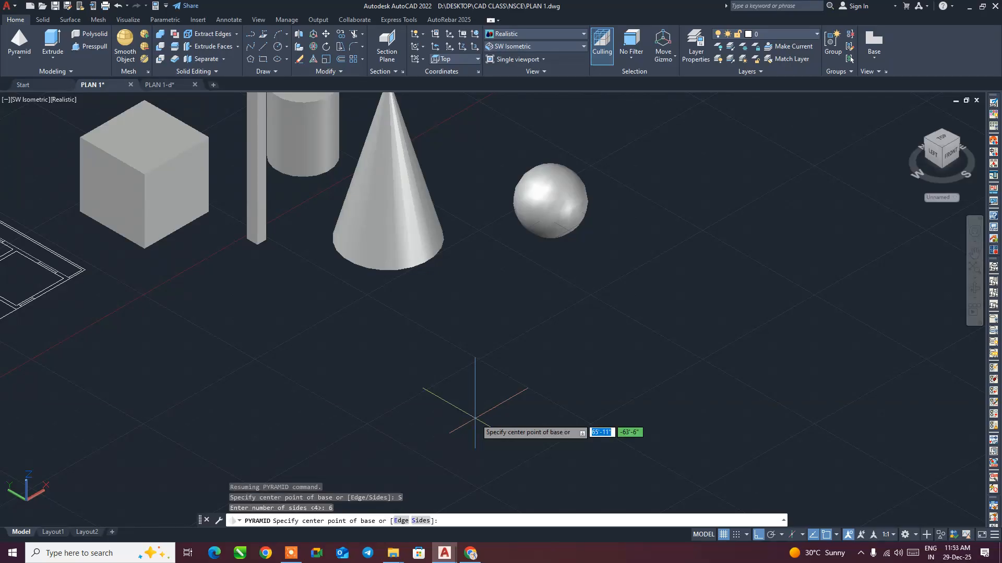
{"action": "left_click", "coordinate": [531, 378]}
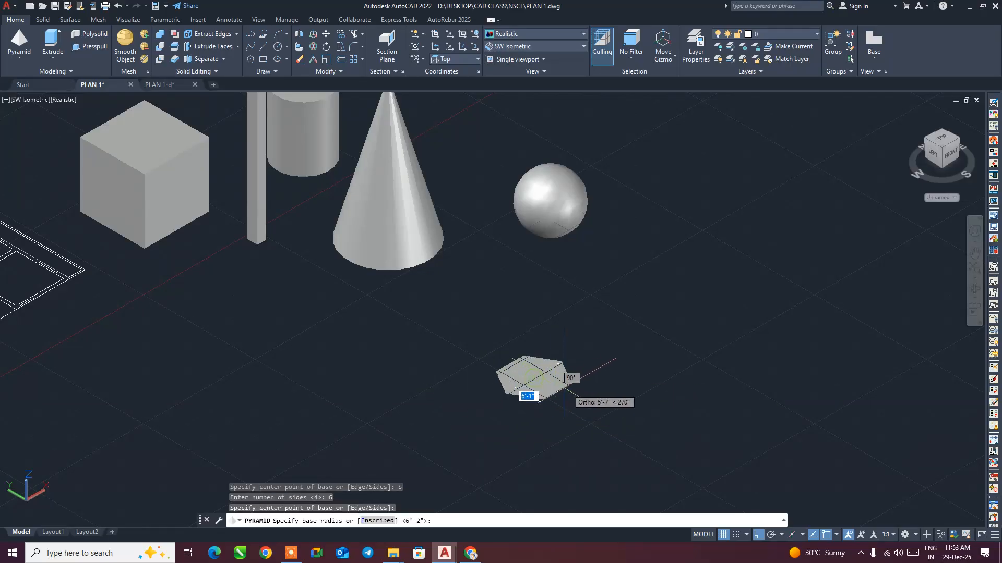
{"action": "left_click", "coordinate": [624, 389]}
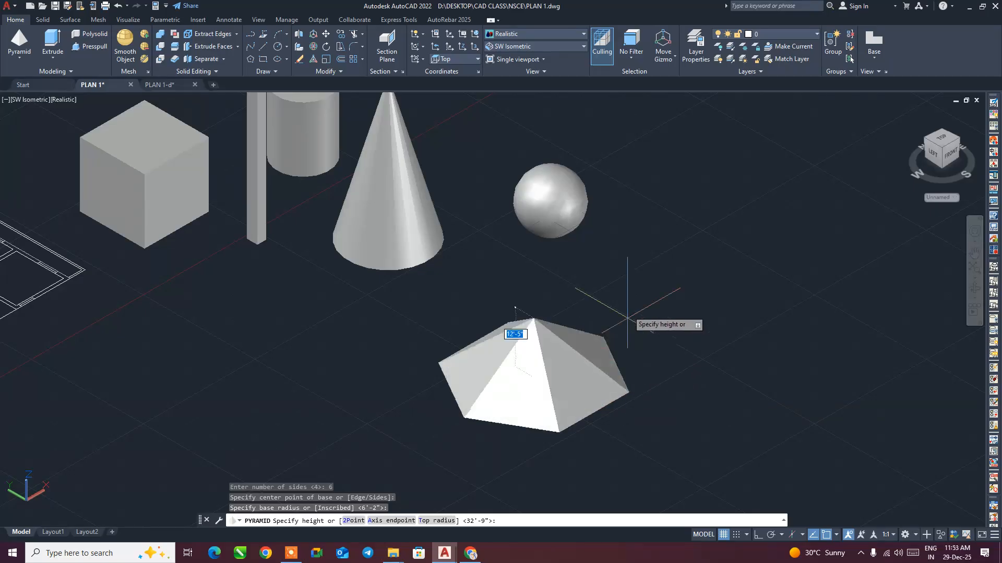
{"action": "left_click", "coordinate": [650, 146]}
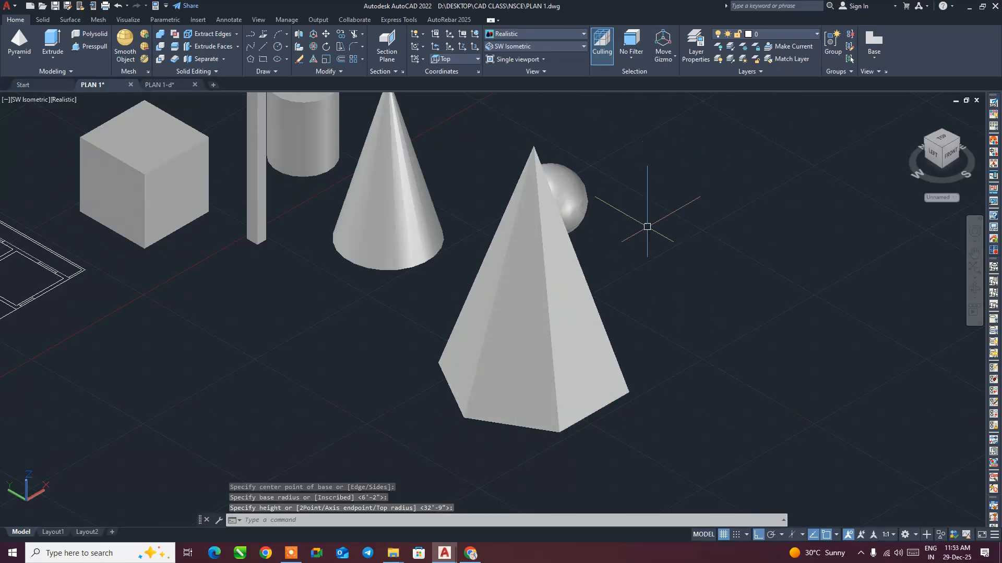
- Create a second six-sided pyramid beside the first, truncated with a top radius of 5' and a height of about 51'-1"
{"action": "scroll", "coordinate": [485, 303], "scroll_direction": "down", "scroll_amount": 3}
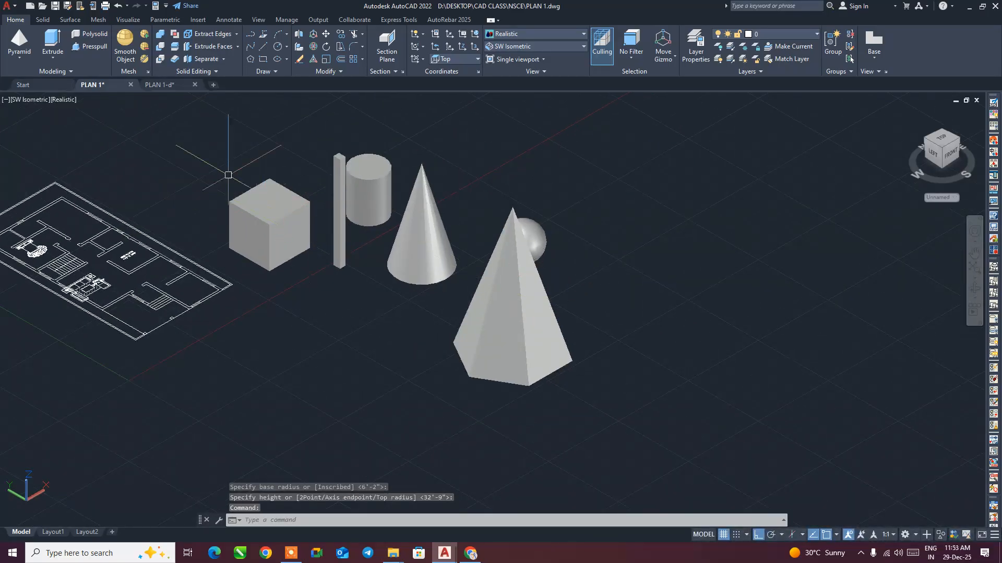
{"action": "left_click", "coordinate": [19, 55]}
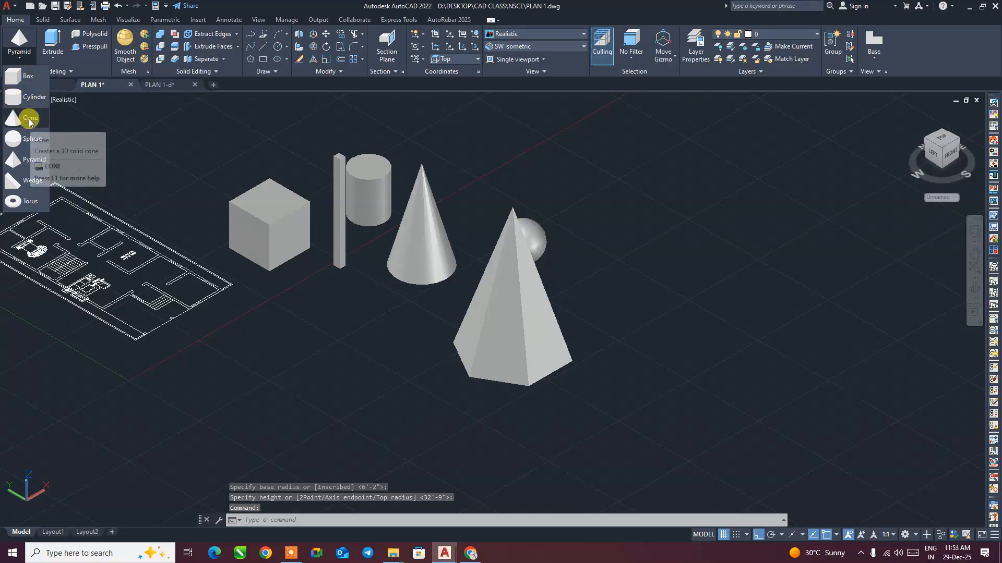
{"action": "left_click", "coordinate": [31, 160]}
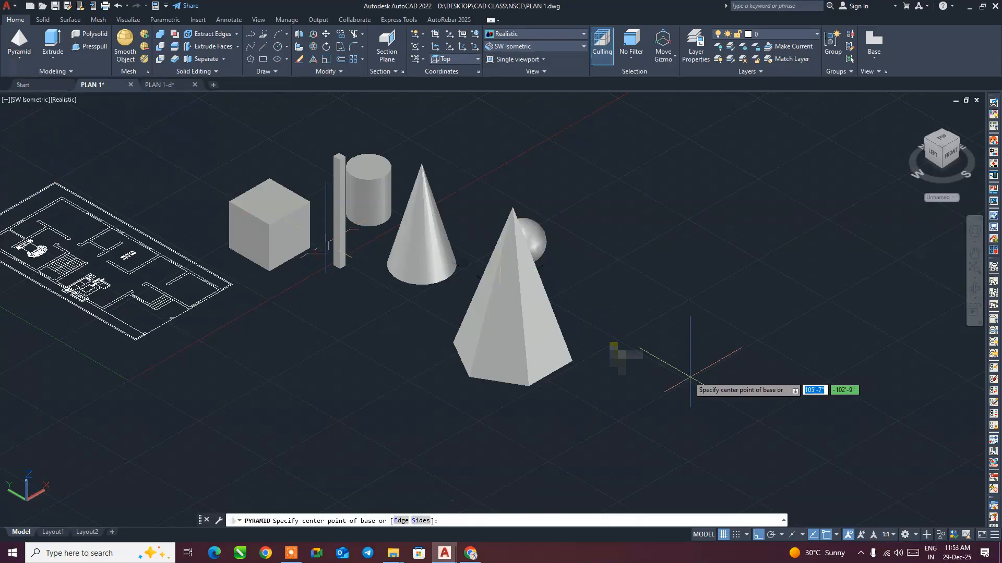
{"action": "left_click", "coordinate": [667, 375]}
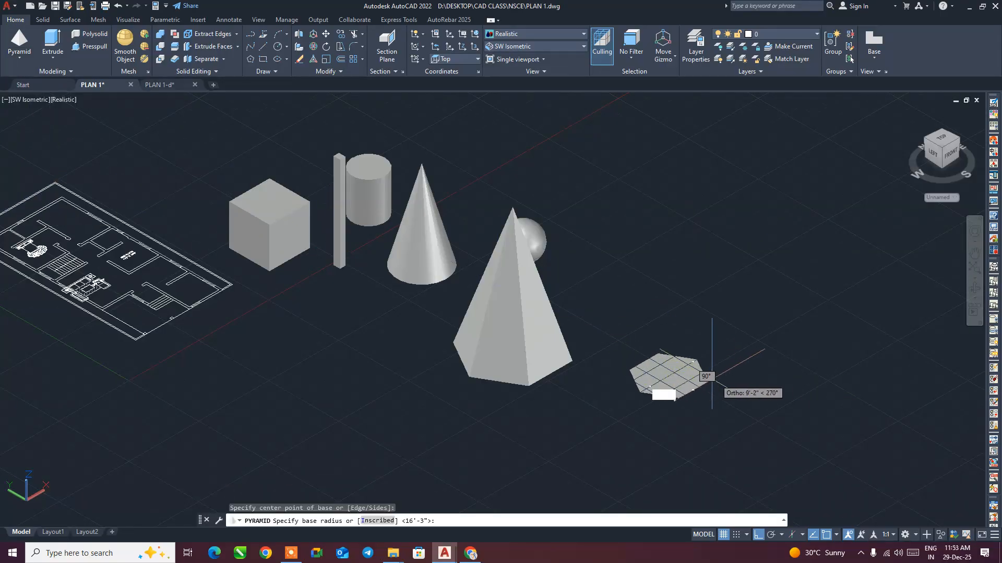
{"action": "left_click", "coordinate": [728, 385]}
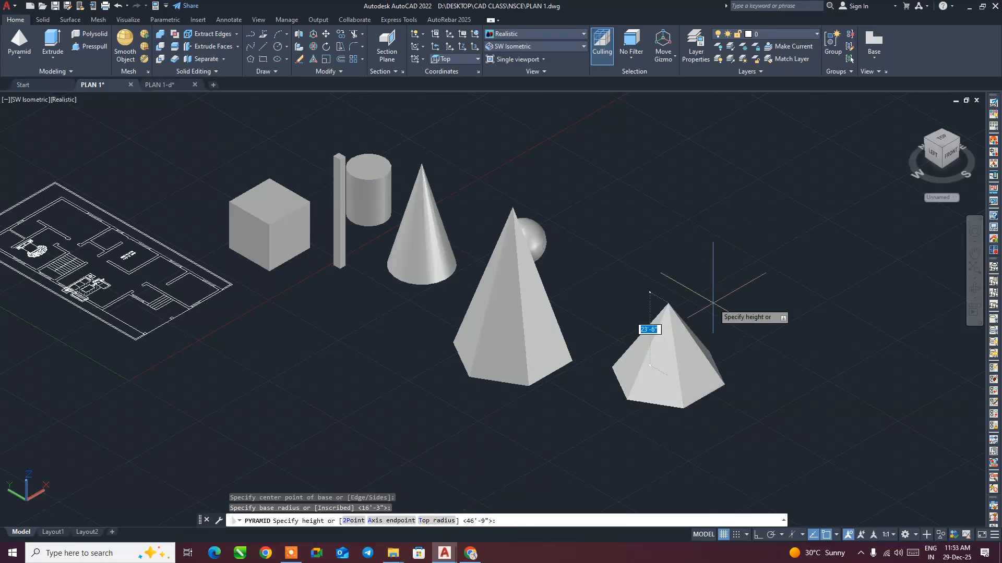
{"action": "middle_click_drag", "start_coordinate": [713, 303], "coordinate": [659, 328]}
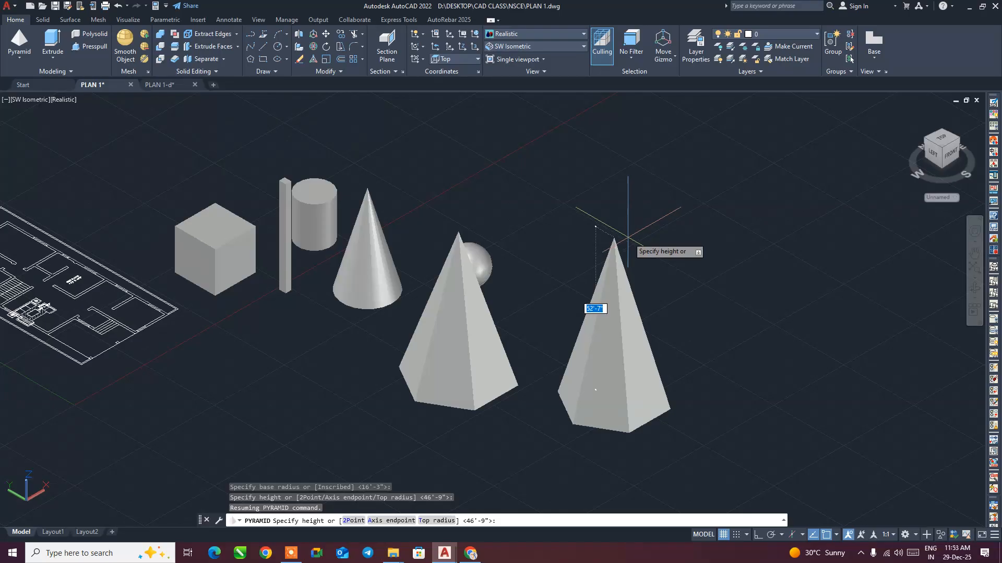
{"action": "type", "text": "t"}
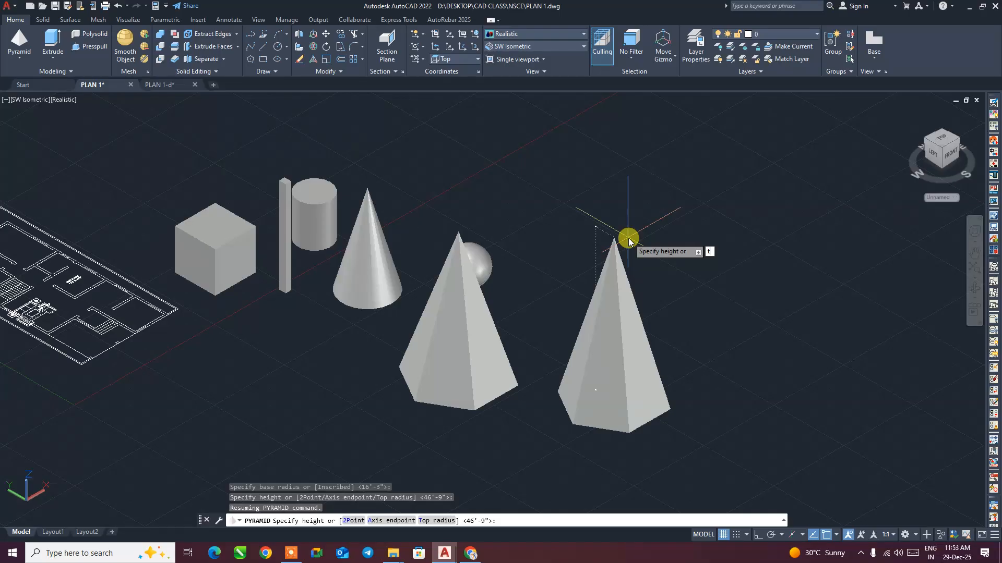
{"action": "key", "text": "Return"}
{"action": "key", "text": "F8"}
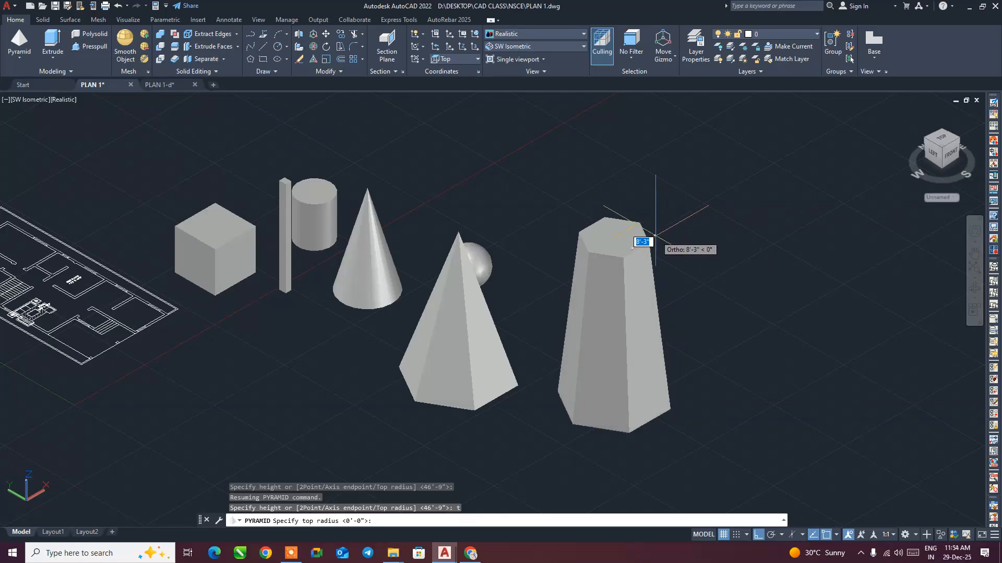
{"action": "type", "text": "5"}
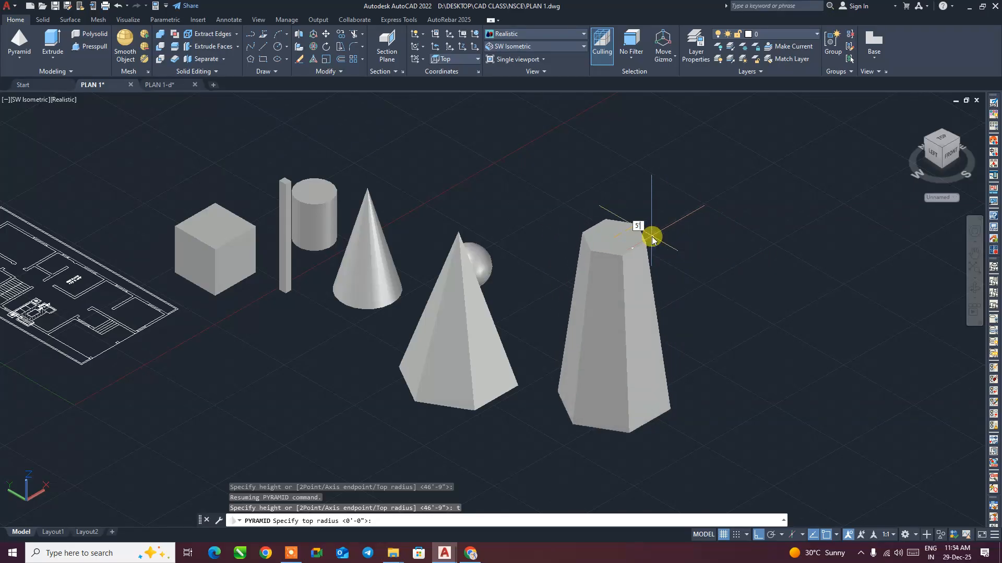
{"action": "type", "text": "'"}
{"action": "key", "text": "Return"}
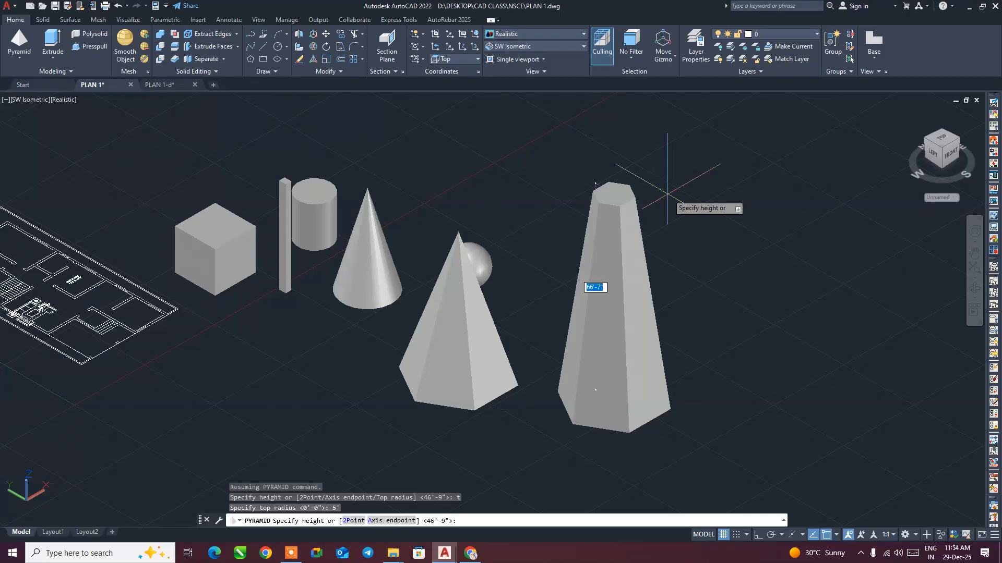
{"action": "left_click", "coordinate": [671, 237]}
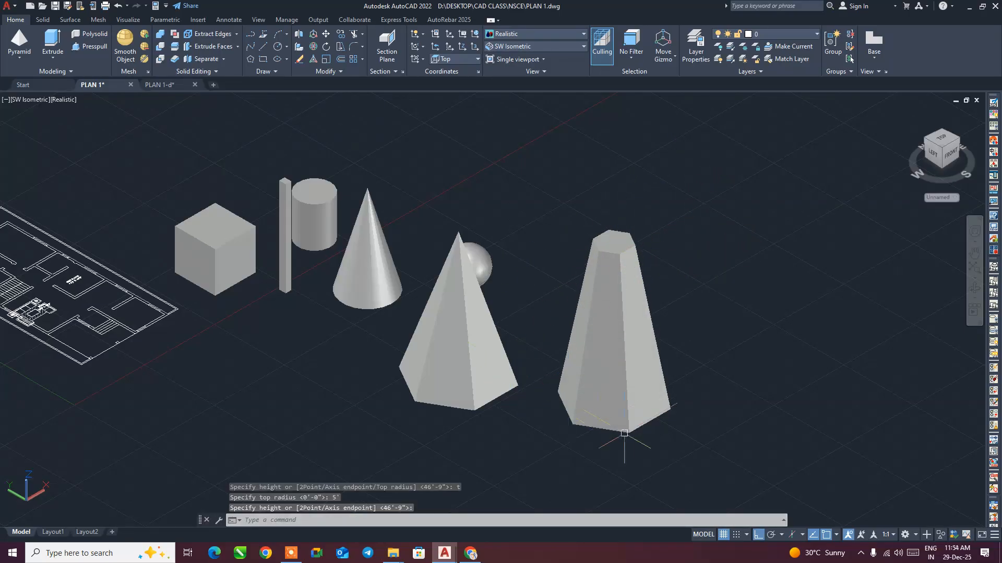
- Create a solid wedge with a rectangular base in the free space between the floor plan and the pointed pyramid
{"action": "left_click", "coordinate": [25, 60]}
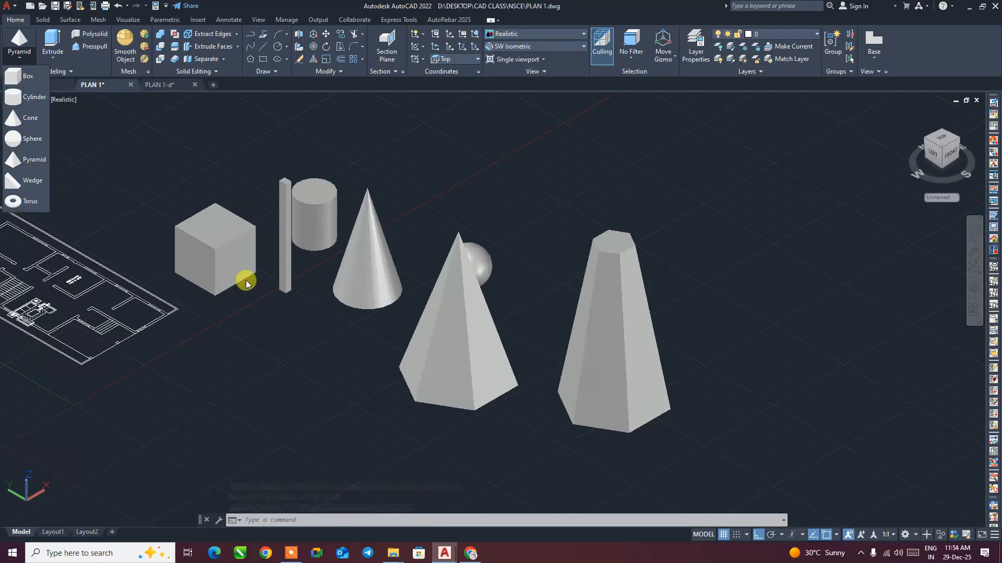
{"action": "left_click", "coordinate": [29, 186]}
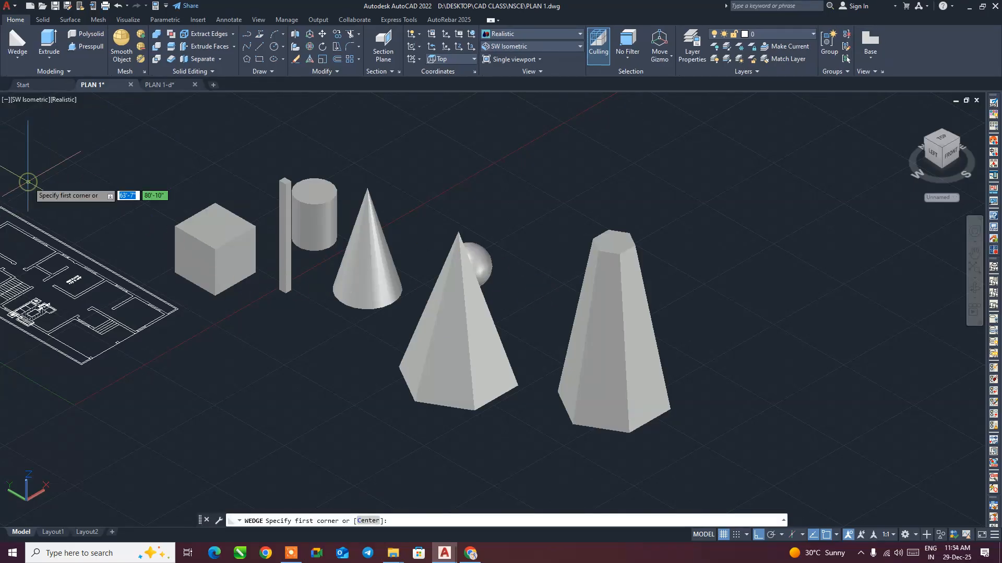
{"action": "middle_click_drag", "start_coordinate": [291, 346], "coordinate": [440, 267]}
{"action": "left_click", "coordinate": [391, 332]}
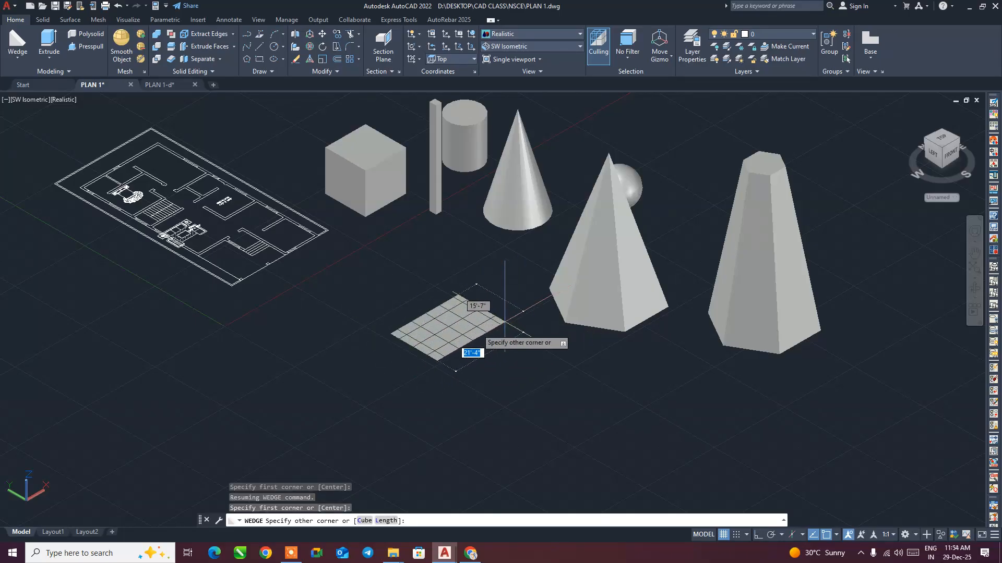
{"action": "left_click", "coordinate": [533, 316]}
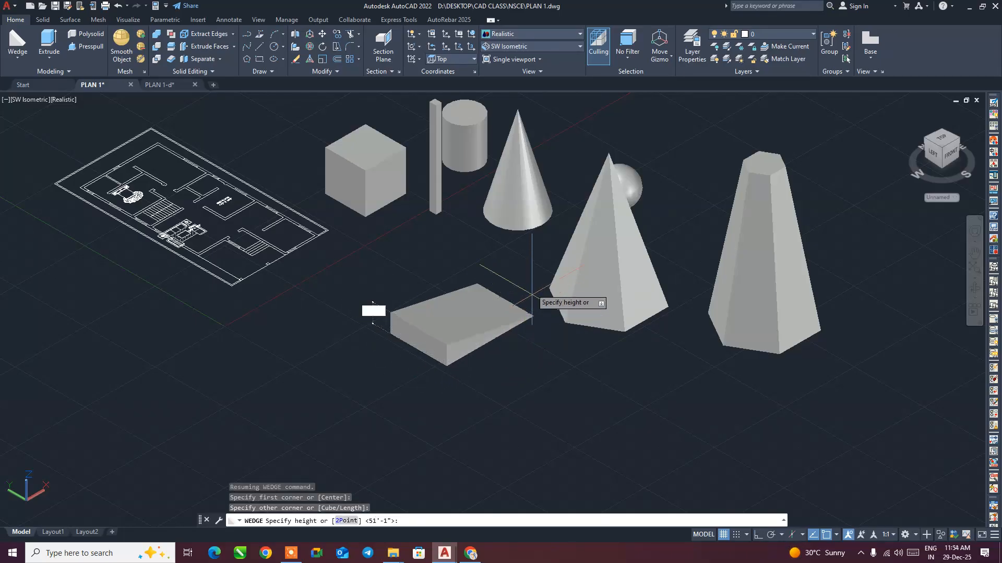
{"action": "left_click", "coordinate": [517, 210]}
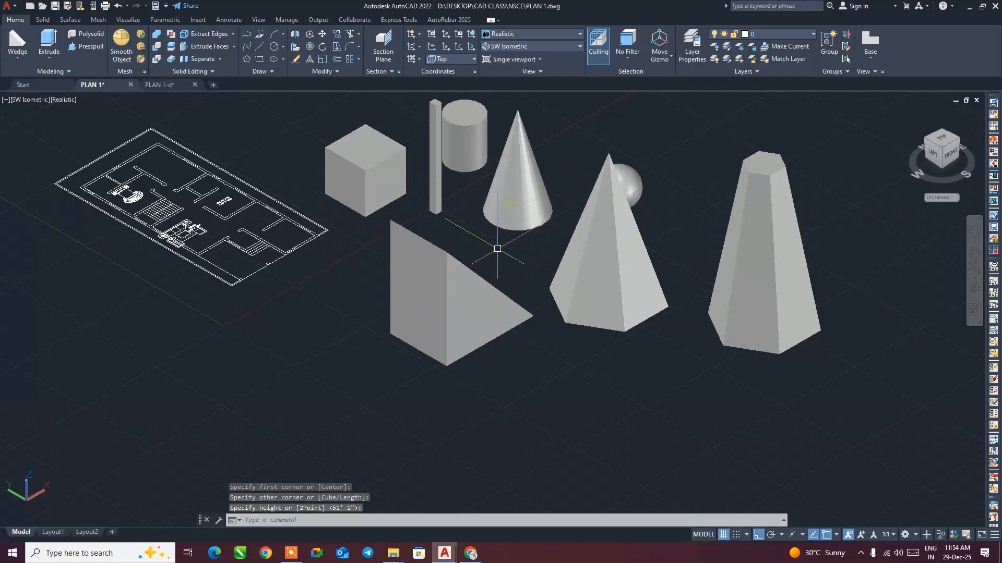
- Create a second solid wedge in front of the pointed pyramid, with a longer rectangular base about 19'-8" wide
{"action": "middle_click_drag", "start_coordinate": [487, 235], "coordinate": [459, 236]}
{"action": "left_click", "coordinate": [16, 61]}
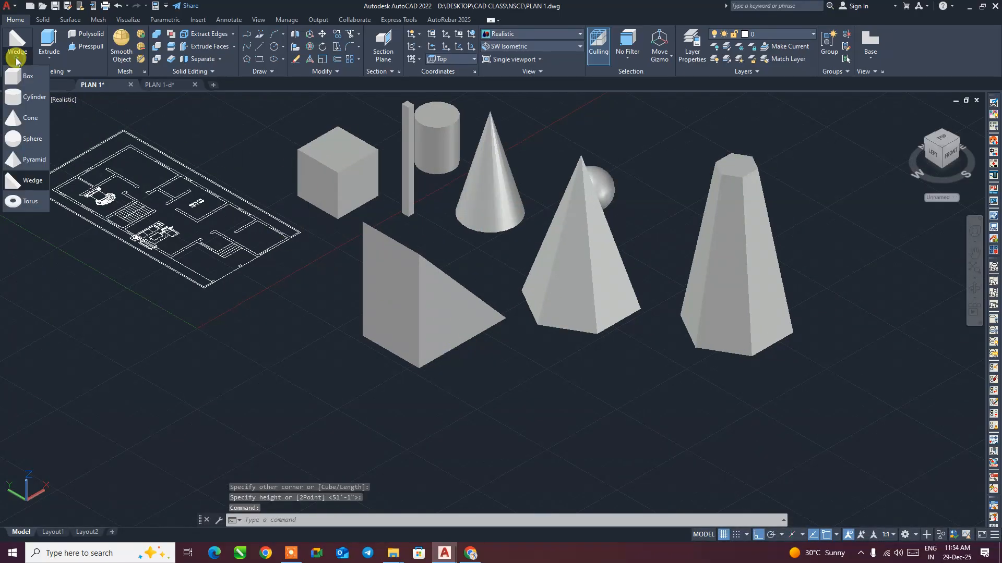
{"action": "left_click", "coordinate": [26, 184]}
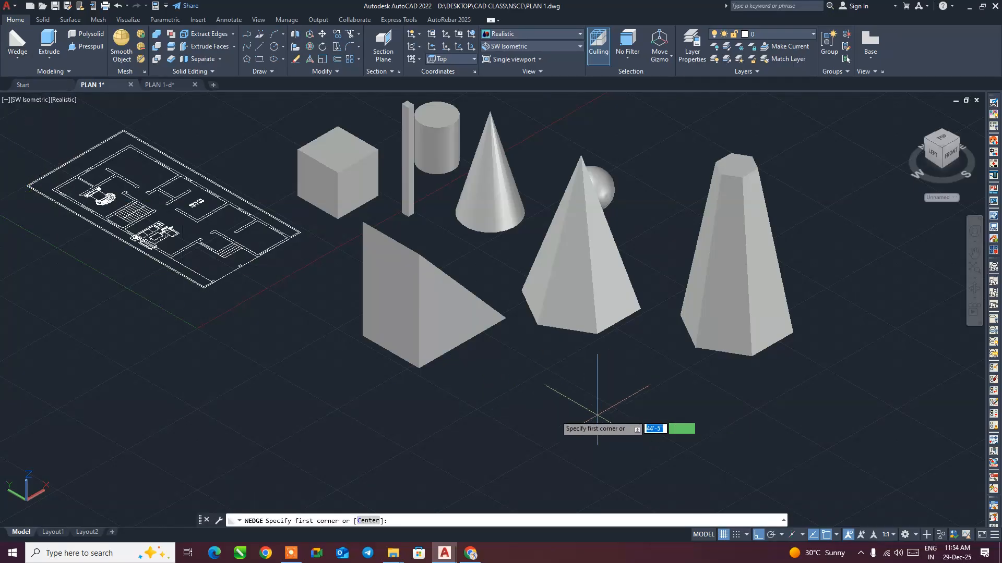
{"action": "left_click", "coordinate": [514, 415]}
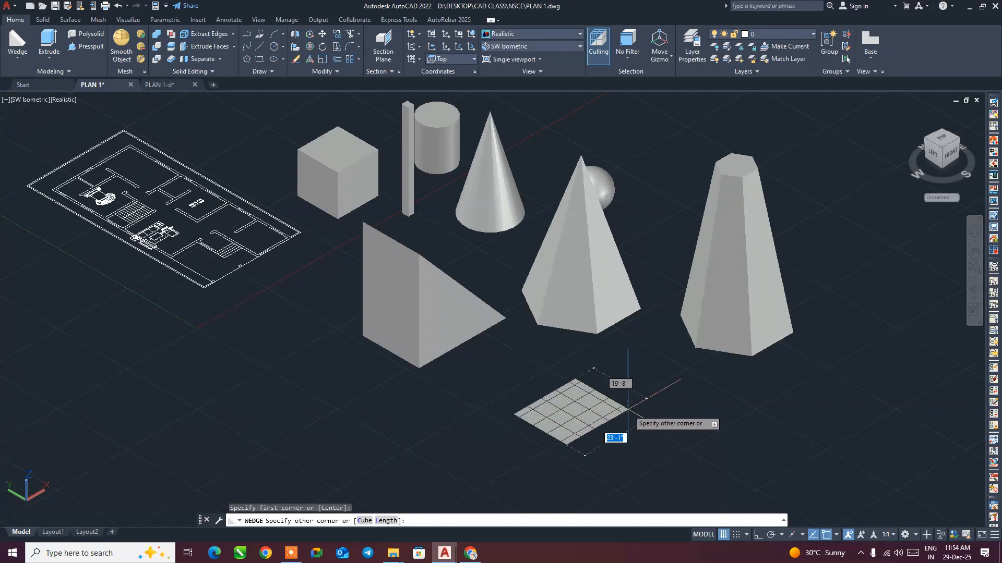
{"action": "left_click", "coordinate": [673, 385]}
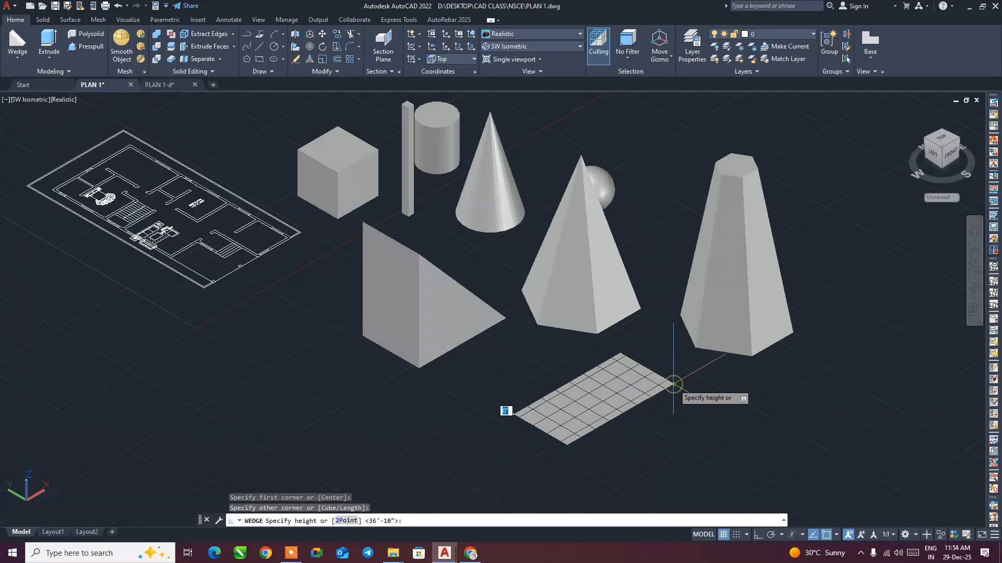
{"action": "left_click", "coordinate": [654, 229]}
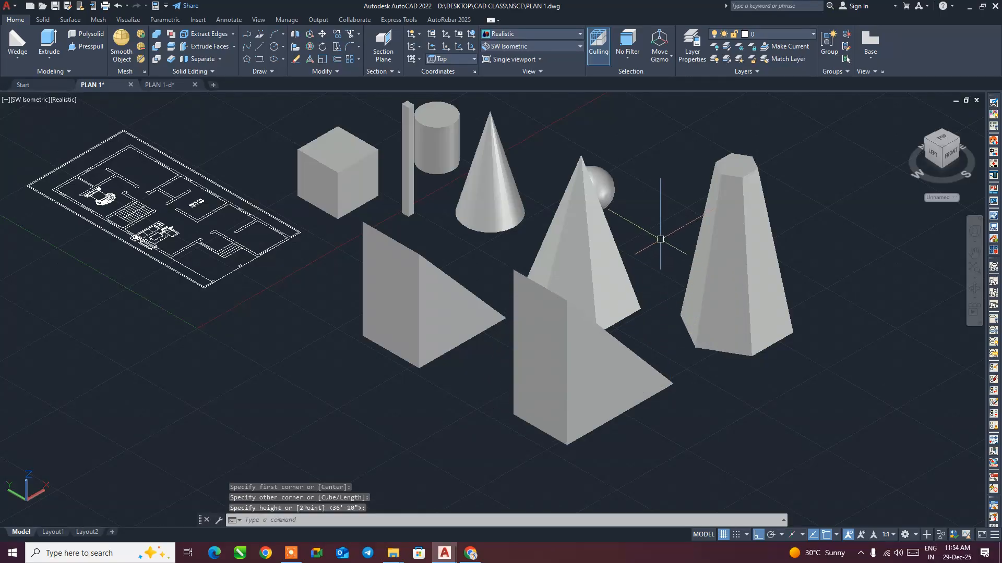
- Create a small truncated solid cone in front of the truncated pyramid with a top radius of about 2'-5"
{"action": "left_click", "coordinate": [18, 57]}
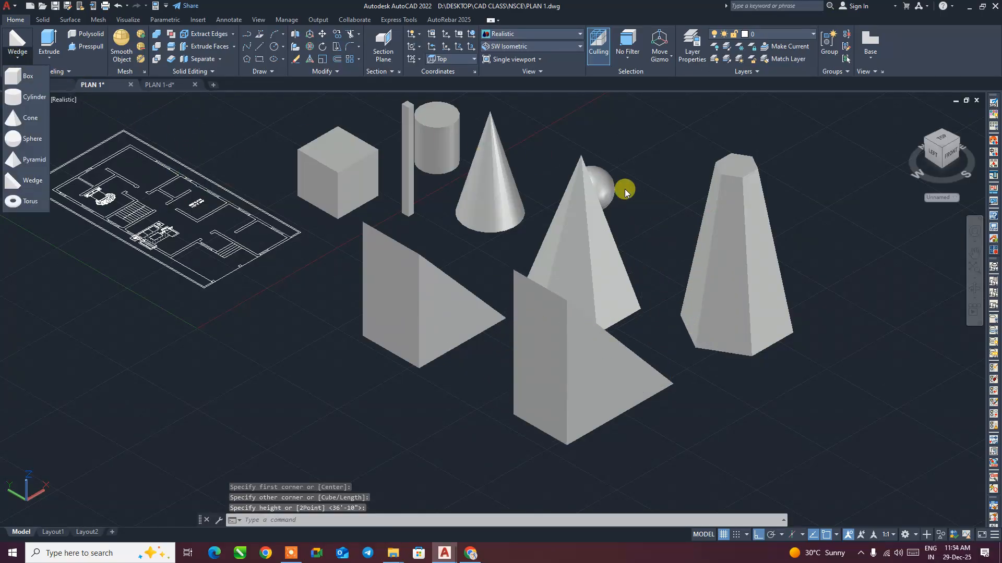
{"action": "left_click", "coordinate": [26, 118]}
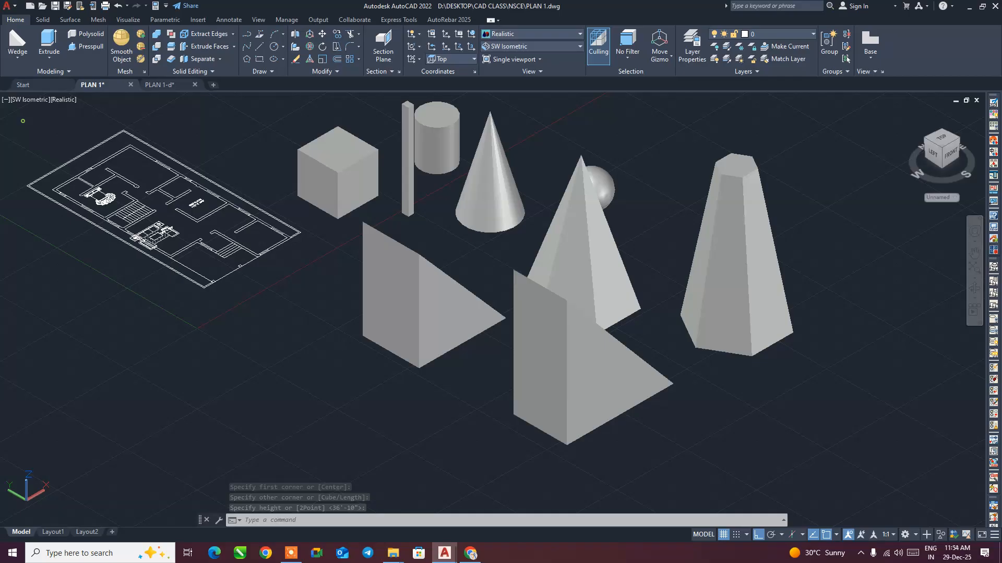
{"action": "left_click", "coordinate": [778, 442]}
{"action": "left_click", "coordinate": [800, 447]}
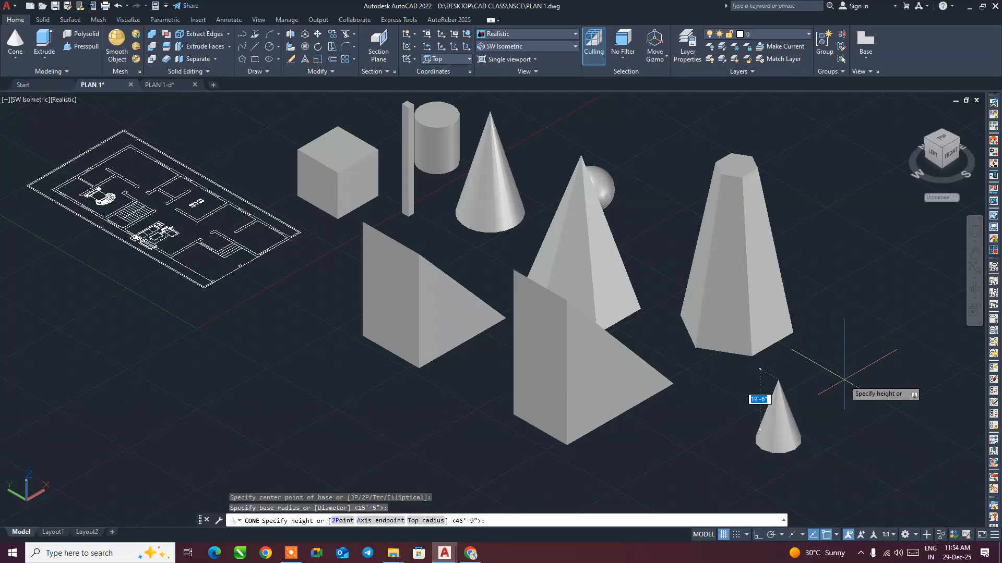
{"action": "scroll", "coordinate": [846, 394], "scroll_direction": "up", "scroll_amount": 6}
{"action": "scroll", "coordinate": [840, 391], "scroll_direction": "down", "scroll_amount": 4}
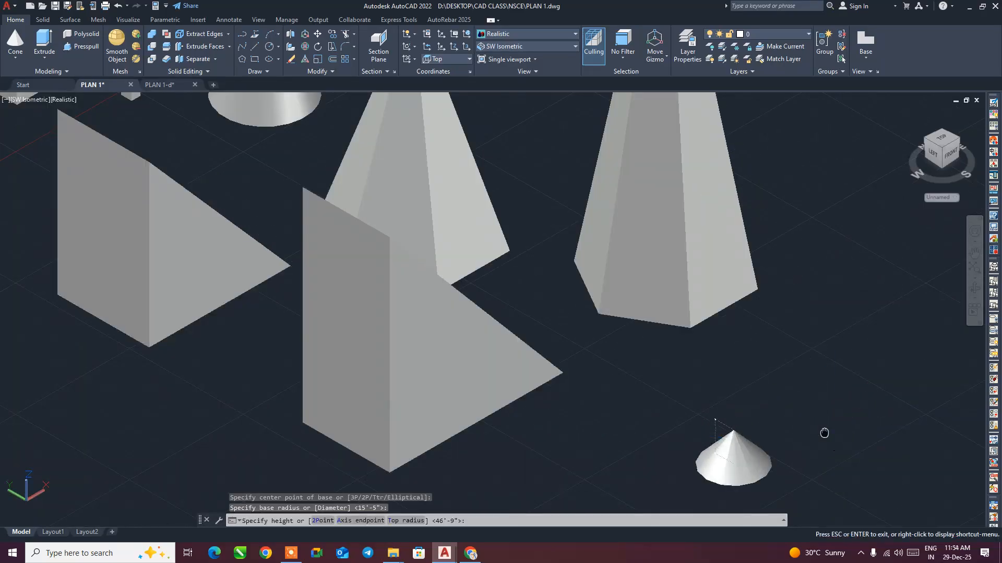
{"action": "middle_click_drag", "start_coordinate": [825, 432], "coordinate": [754, 324]}
{"action": "scroll", "coordinate": [753, 324], "scroll_direction": "up", "scroll_amount": 3}
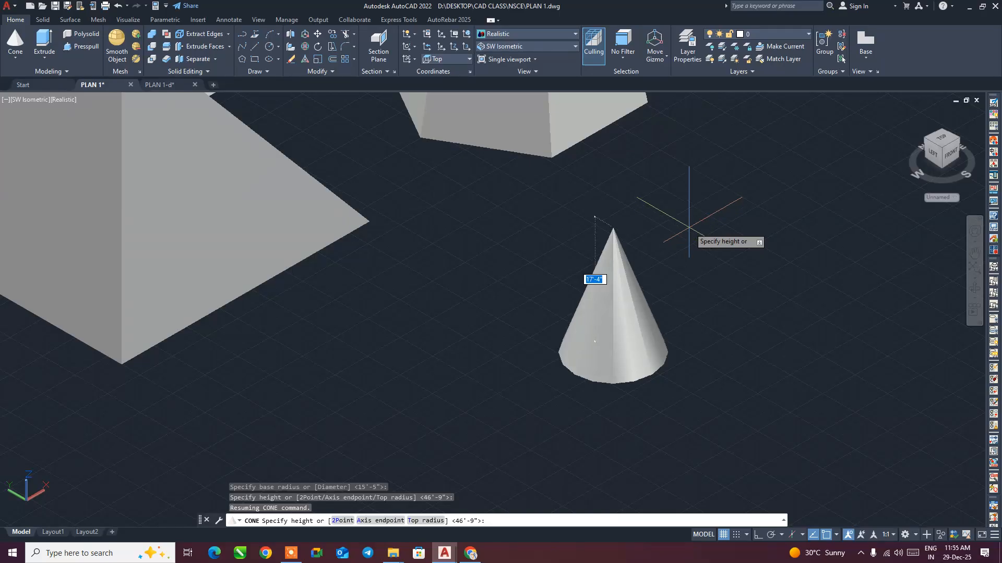
{"action": "type", "text": "t"}
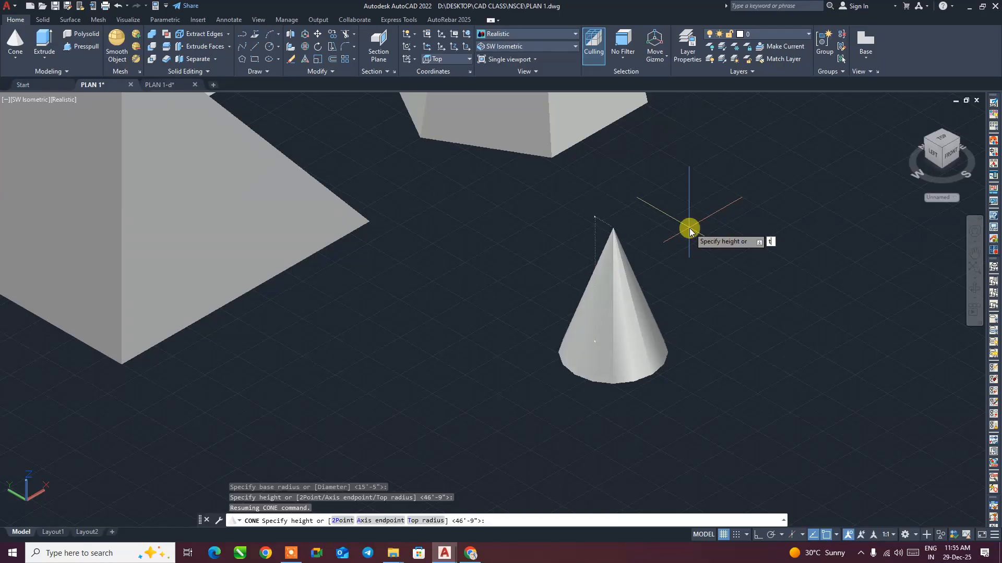
{"action": "key", "text": "Return"}
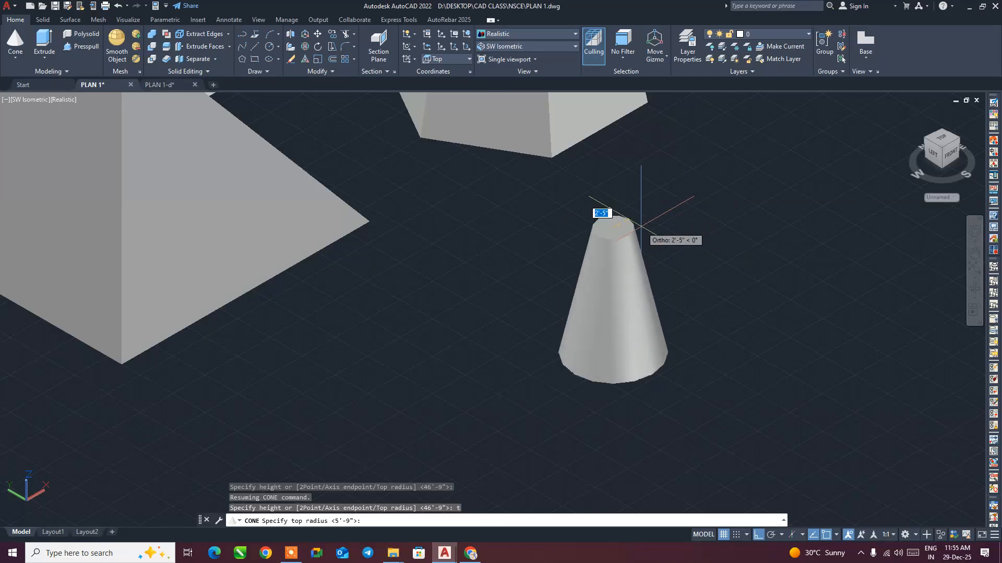
{"action": "left_click", "coordinate": [641, 227]}
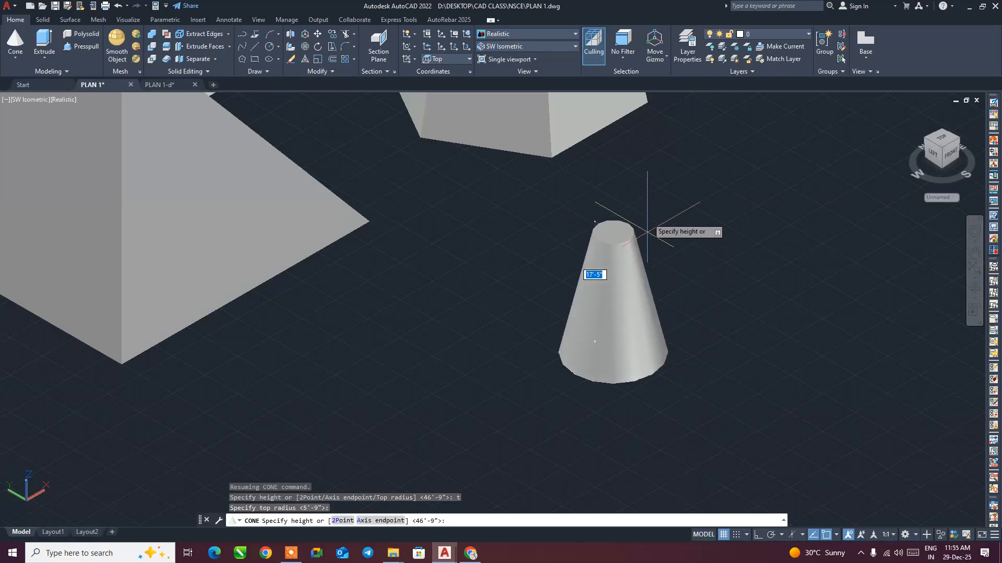
{"action": "left_click", "coordinate": [640, 290]}
- Create a solid torus in the free space in front of the floor plan with a radius of about 7'-1"
{"action": "scroll", "coordinate": [569, 357], "scroll_direction": "down", "scroll_amount": 5}
{"action": "scroll", "coordinate": [530, 328], "scroll_direction": "up", "scroll_amount": 1}
{"action": "middle_click_drag", "start_coordinate": [522, 323], "coordinate": [682, 365]}
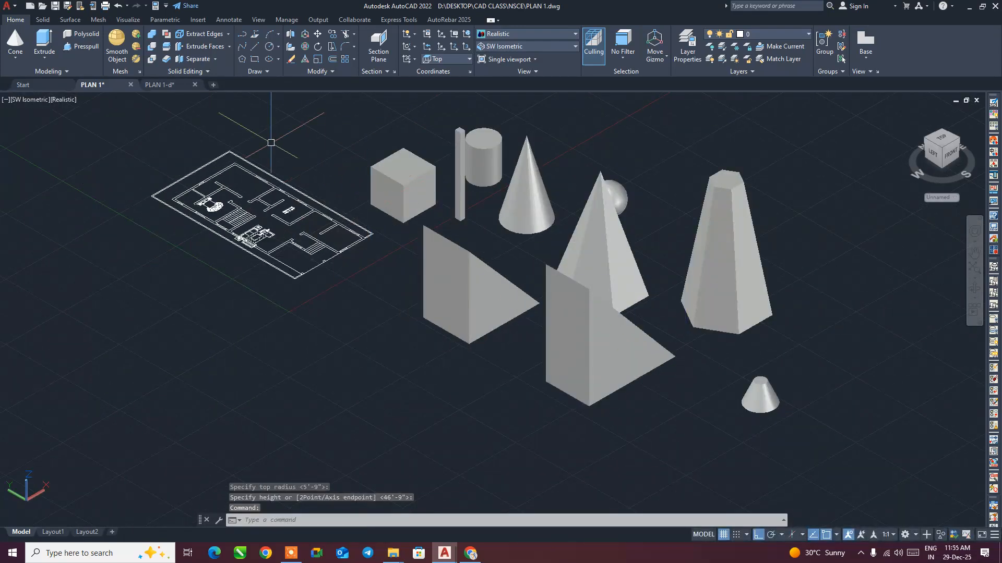
{"action": "left_click", "coordinate": [21, 57]}
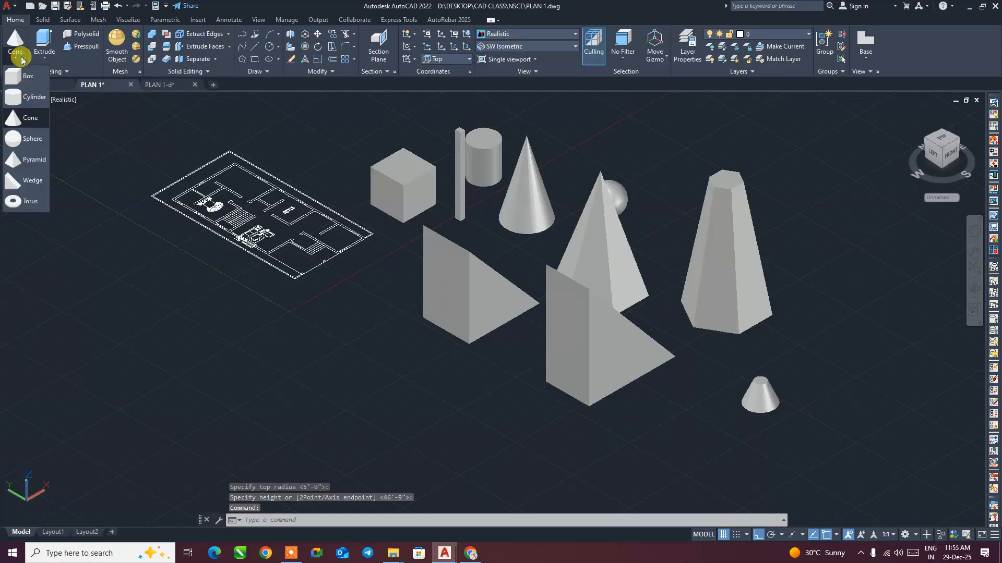
{"action": "left_click", "coordinate": [24, 204]}
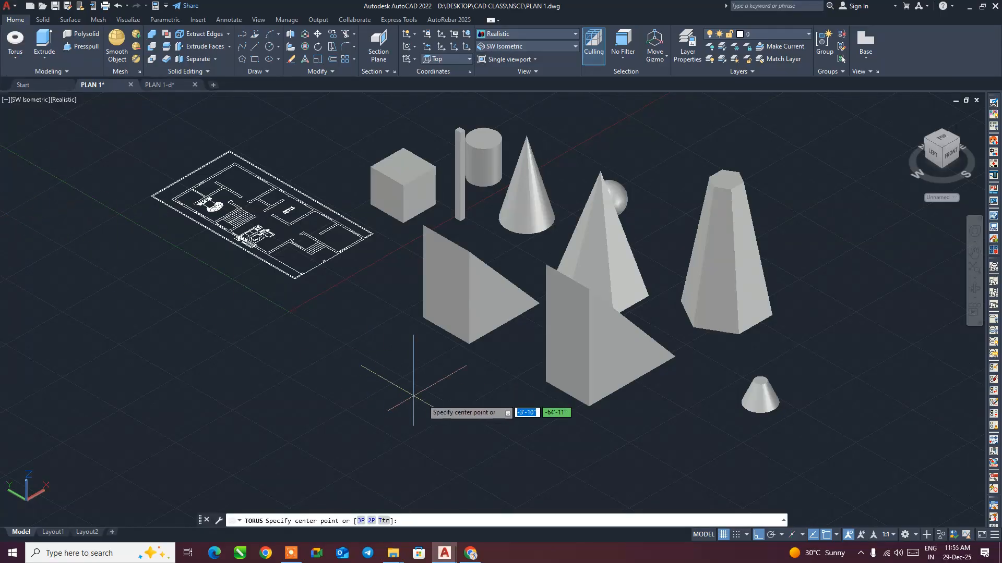
{"action": "left_click", "coordinate": [345, 375]}
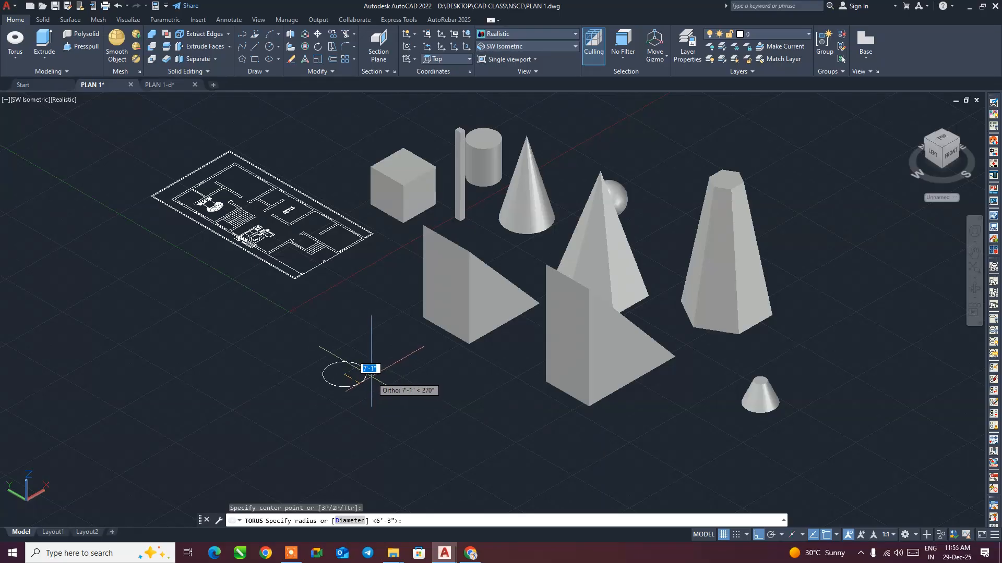
{"action": "left_click", "coordinate": [371, 369]}
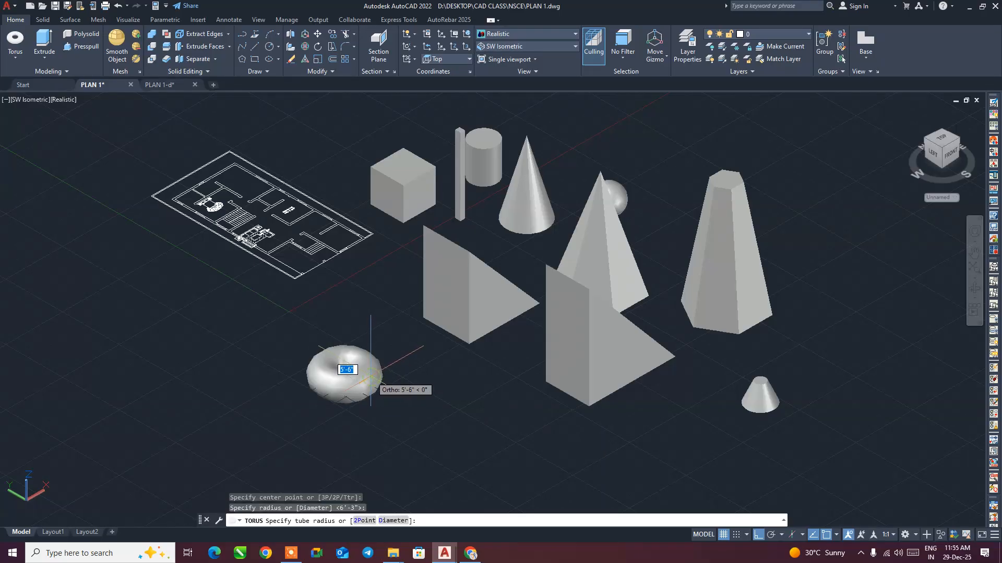
{"action": "scroll", "coordinate": [355, 371], "scroll_direction": "up", "scroll_amount": 2}
{"action": "left_click", "coordinate": [342, 379]}
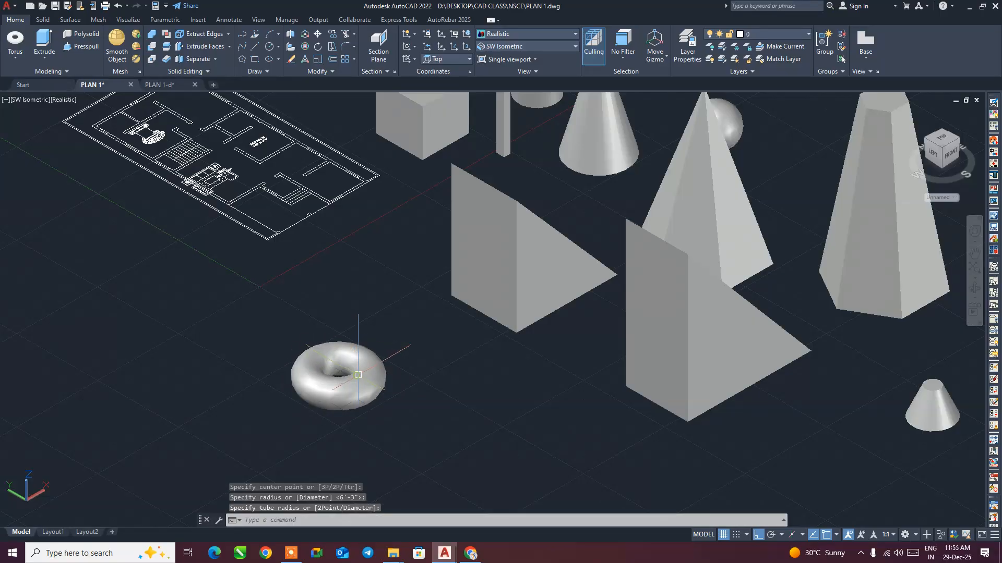
{"action": "middle_click_drag", "start_coordinate": [385, 346], "coordinate": [447, 364], "text": "shift"}
{"action": "scroll", "coordinate": [458, 359], "scroll_direction": "down", "scroll_amount": 2}
{"action": "middle_click_drag", "start_coordinate": [612, 368], "coordinate": [559, 373]}
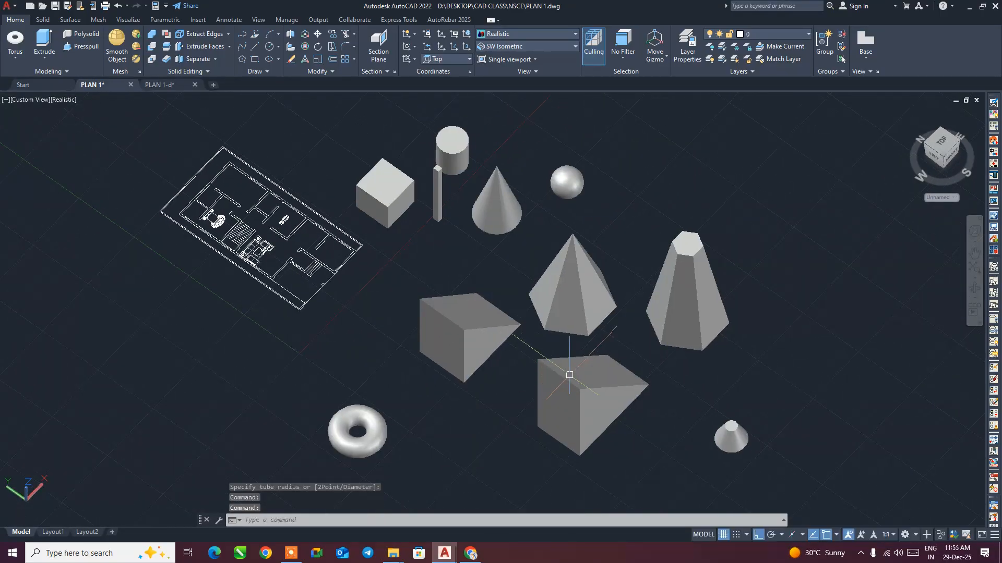
{"action": "left_click", "coordinate": [15, 56]}
{"action": "left_click", "coordinate": [109, 191]}
{"action": "left_click", "coordinate": [103, 204]}
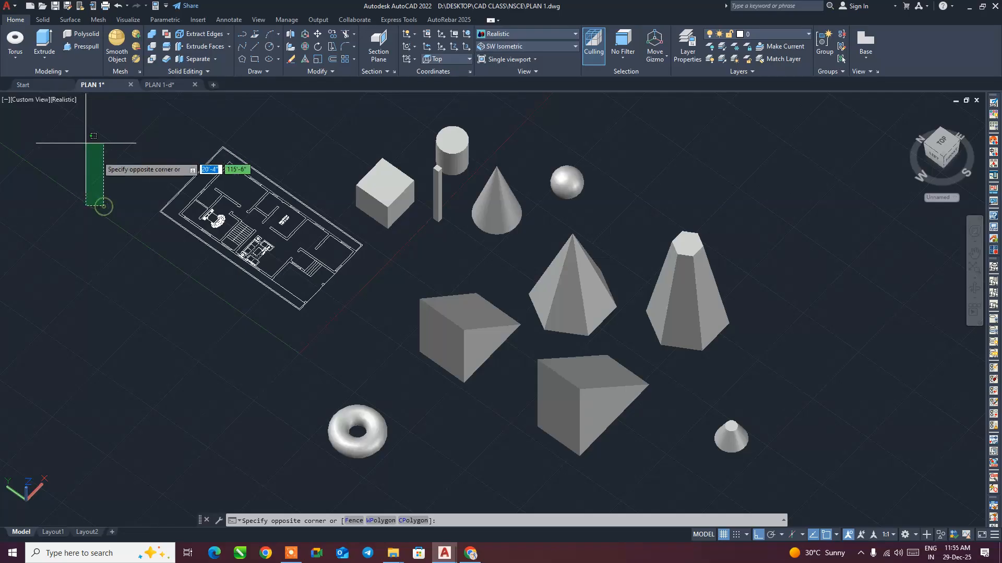
{"action": "left_click", "coordinate": [103, 171]}
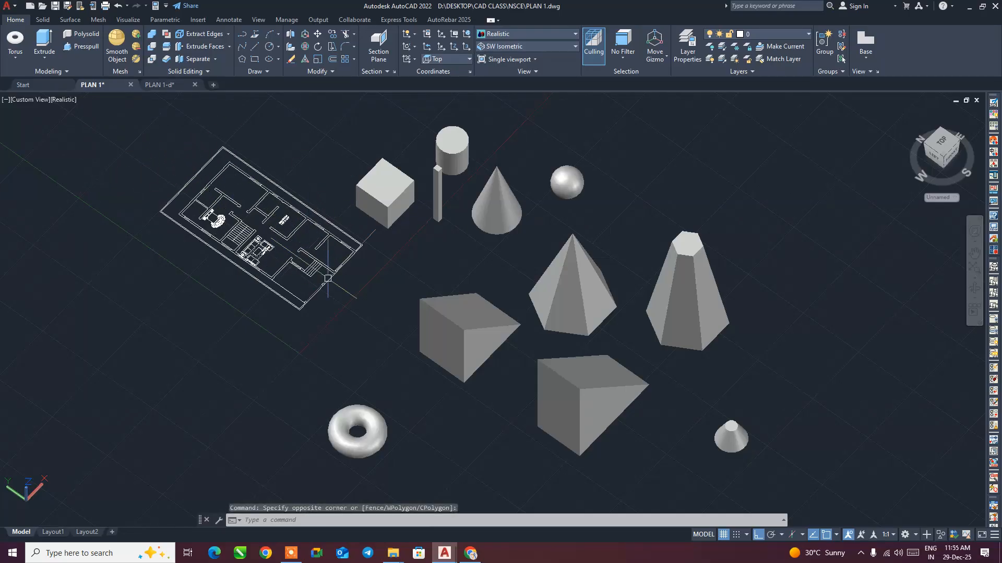
{"action": "left_click", "coordinate": [44, 62]}
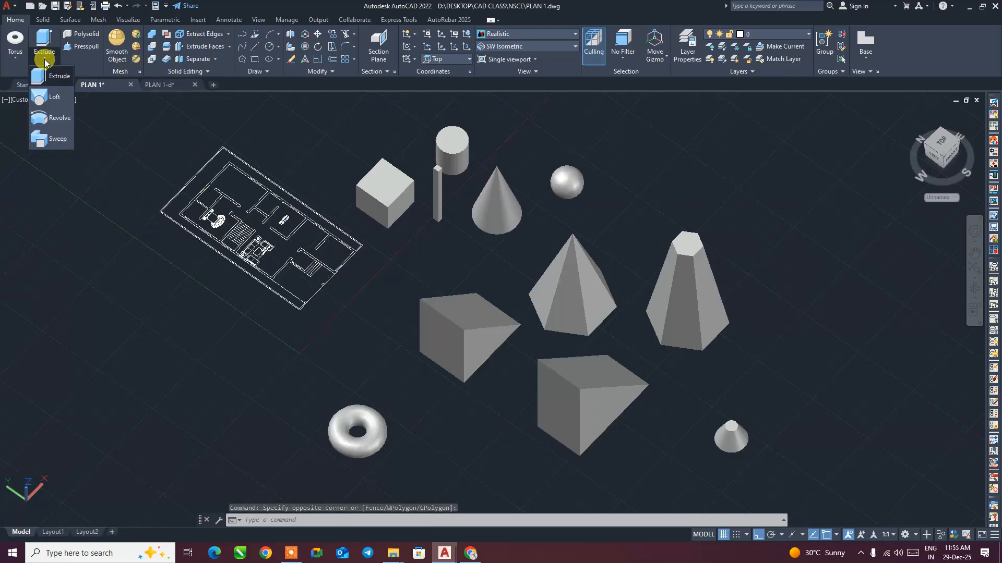
{"action": "left_click", "coordinate": [17, 62]}
{"action": "left_click", "coordinate": [16, 61]}
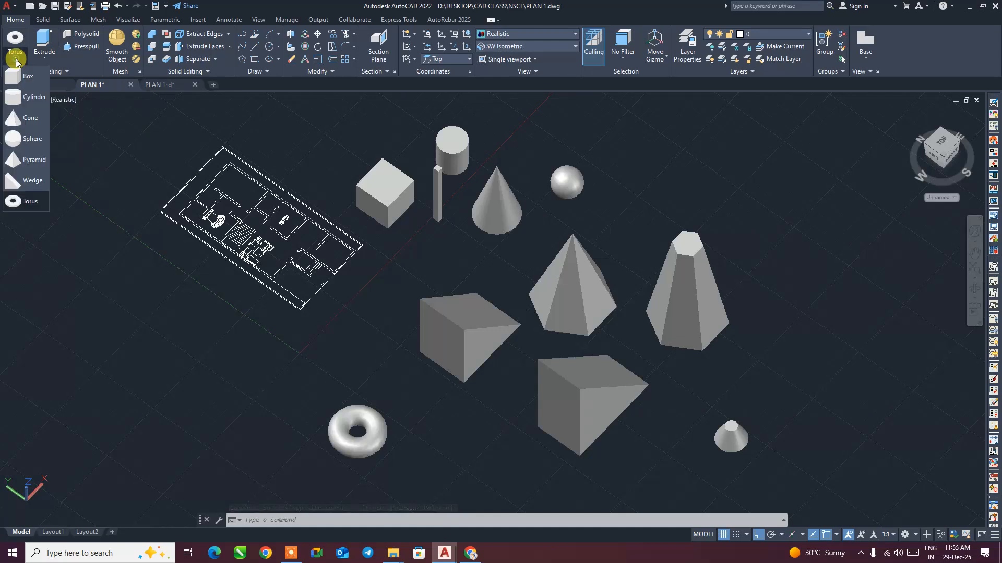
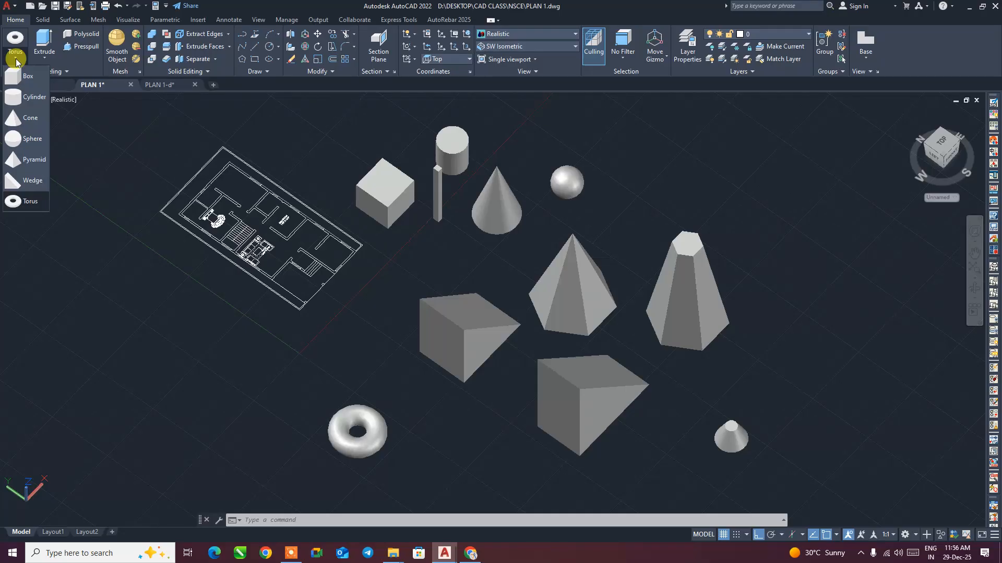
{"action": "left_click", "coordinate": [93, 151]}
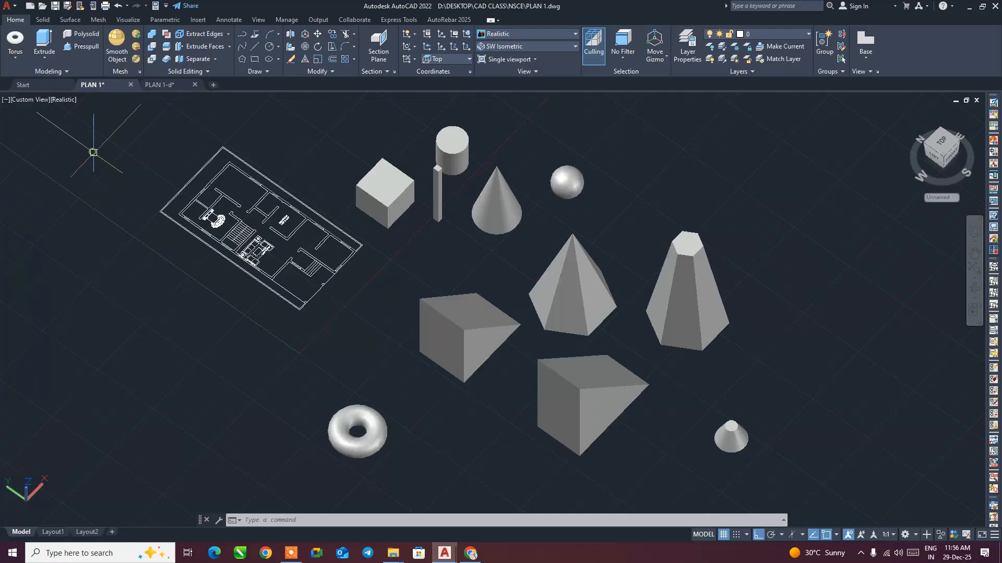
{"action": "left_click", "coordinate": [12, 59]}
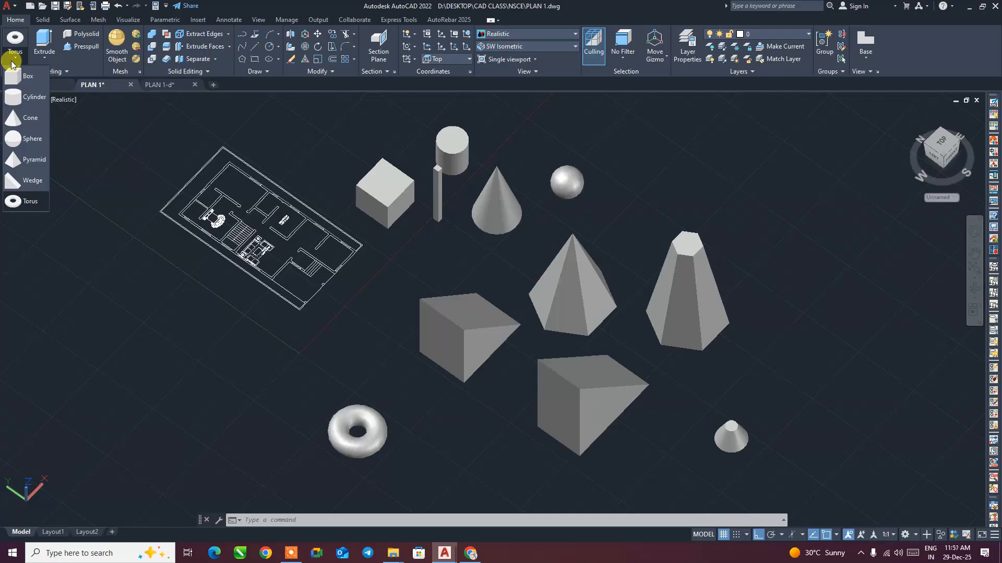
- Open Notepad and start a note with the heading PRIMITIVE TOOLS, shown in enlarged text
{"action": "key", "text": "super"}
{"action": "type", "text": "no"}
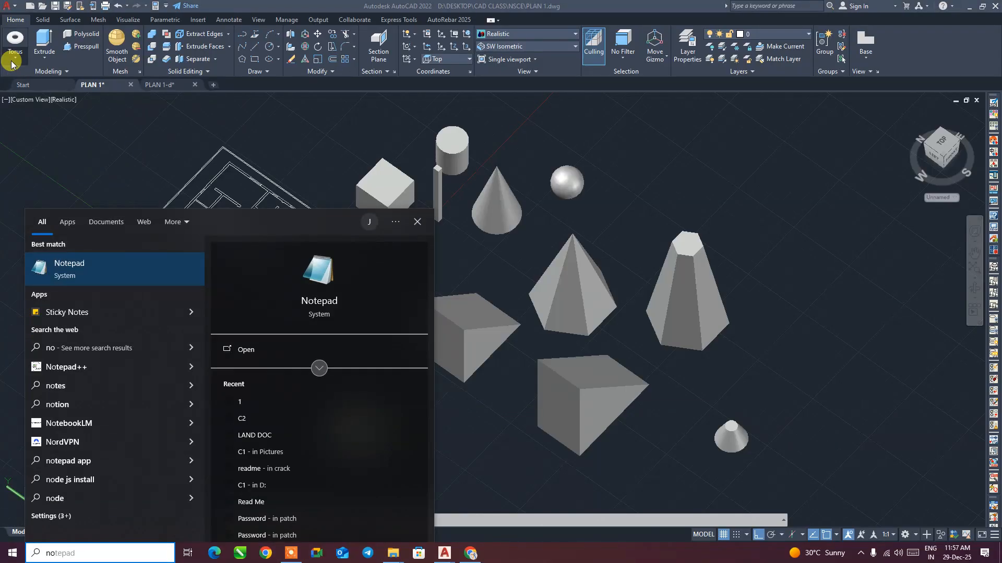
{"action": "key", "text": "Return"}
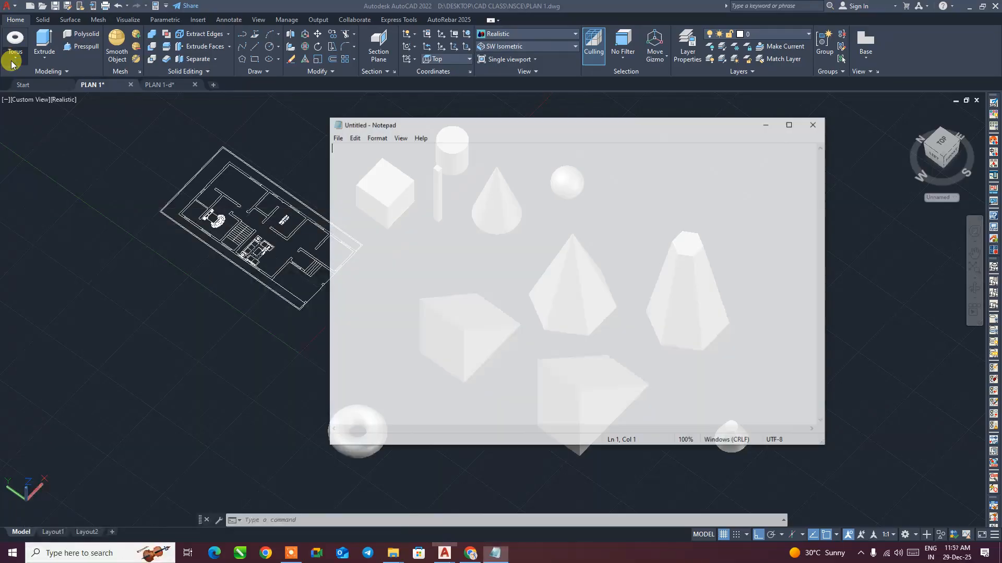
{"action": "type", "text": "PRIMITIVE TOOLS"}
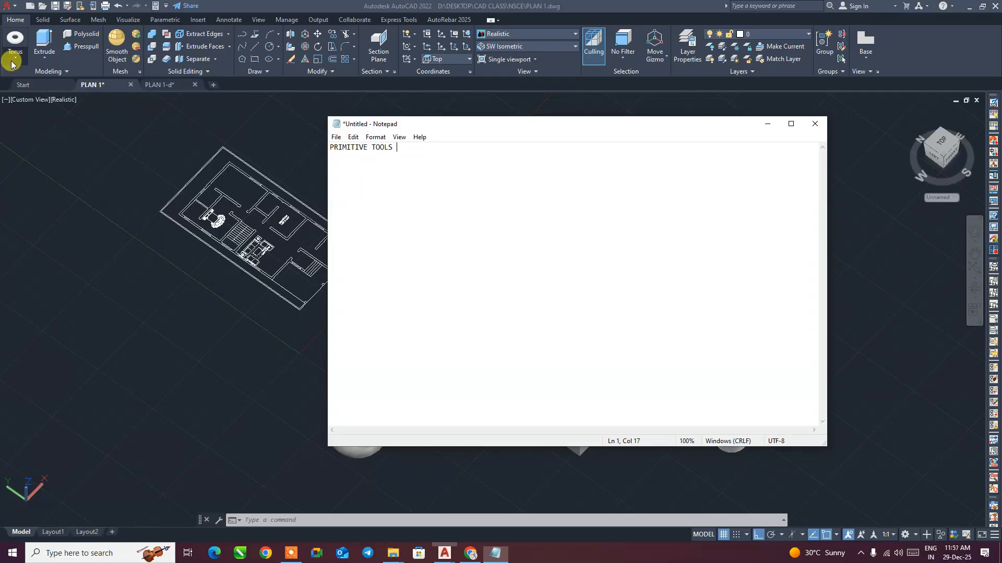
{"action": "scroll", "coordinate": [422, 174], "scroll_direction": "up", "scroll_amount": 16, "text": "ctrl"}
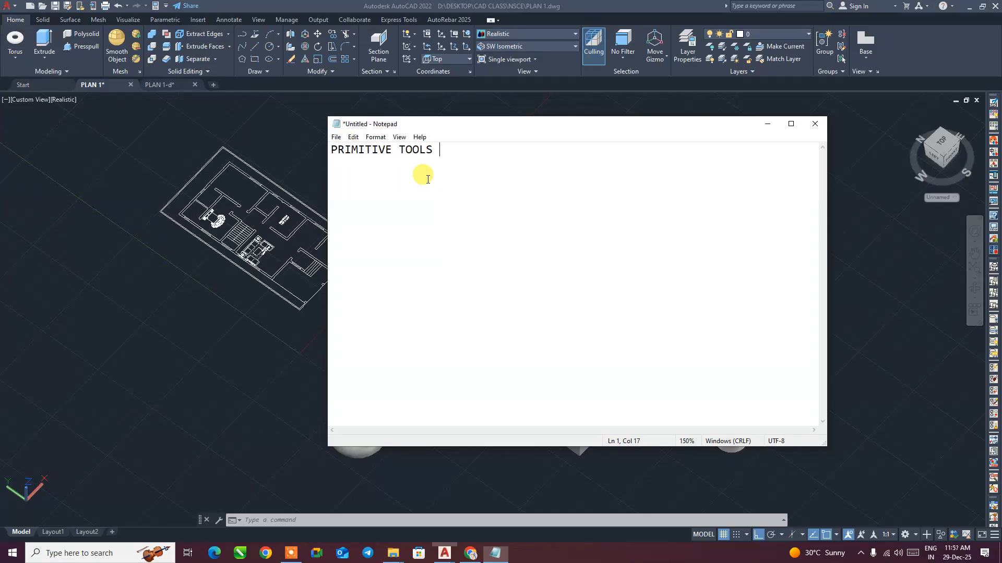
- List BOX, CYLINDER and CONE on separate lines under the PRIMITIVE TOOLS heading
{"action": "key", "text": "Return"}
{"action": "type", "text": "BOX"}
{"action": "key", "text": "Return"}
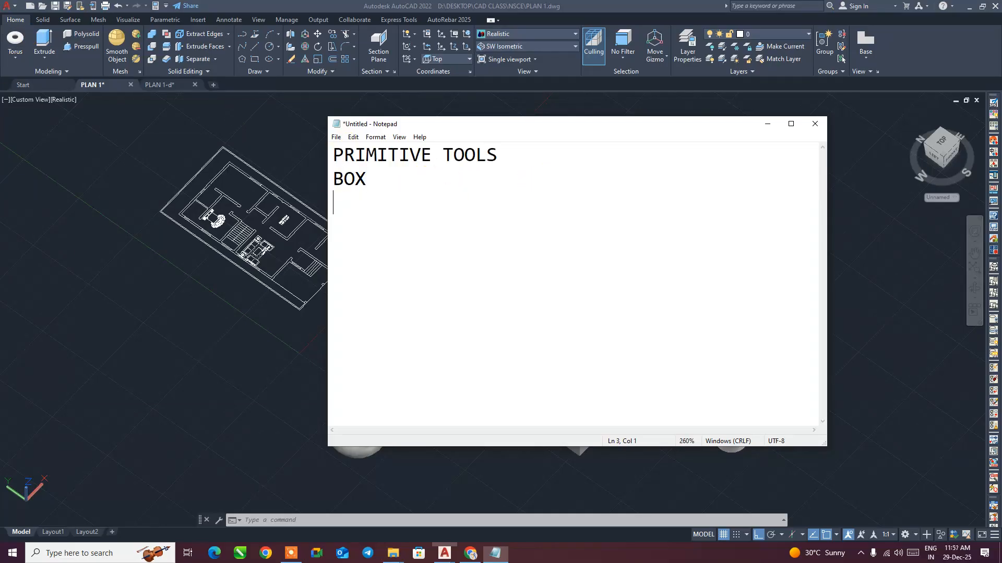
{"action": "type", "text": "CYLINDER"}
{"action": "key", "text": "Return"}
{"action": "type", "text": "COD"}
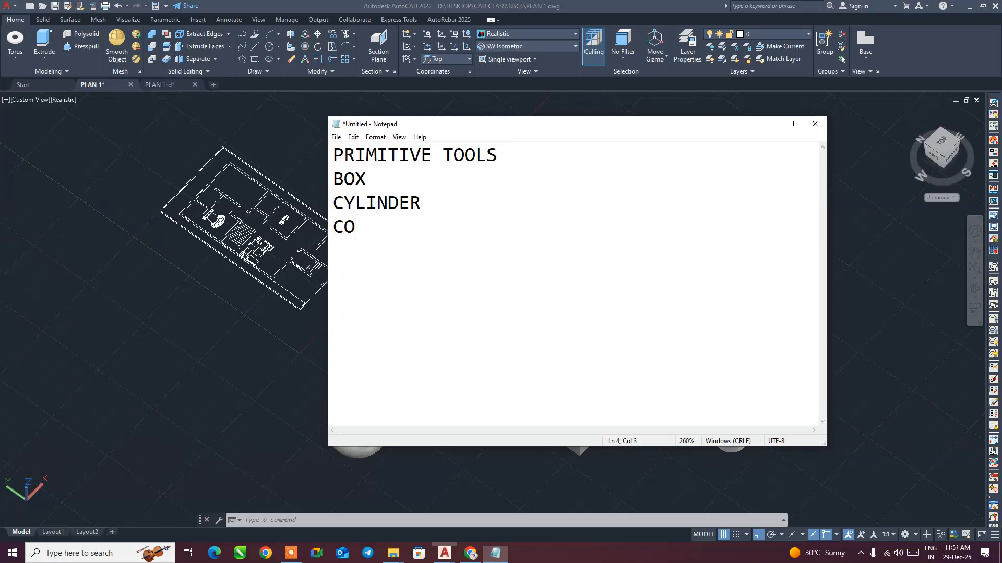
{"action": "key", "text": "BackSpace"}
{"action": "type", "text": "E"}
{"action": "key", "text": "BackSpace"}
{"action": "type", "text": "NE"}
{"action": "key", "text": "Return"}
- Look up the remaining solid primitives in AutoCAD and return to the Notepad list
{"action": "left_click", "coordinate": [11, 58]}
{"action": "left_click", "coordinate": [16, 60]}
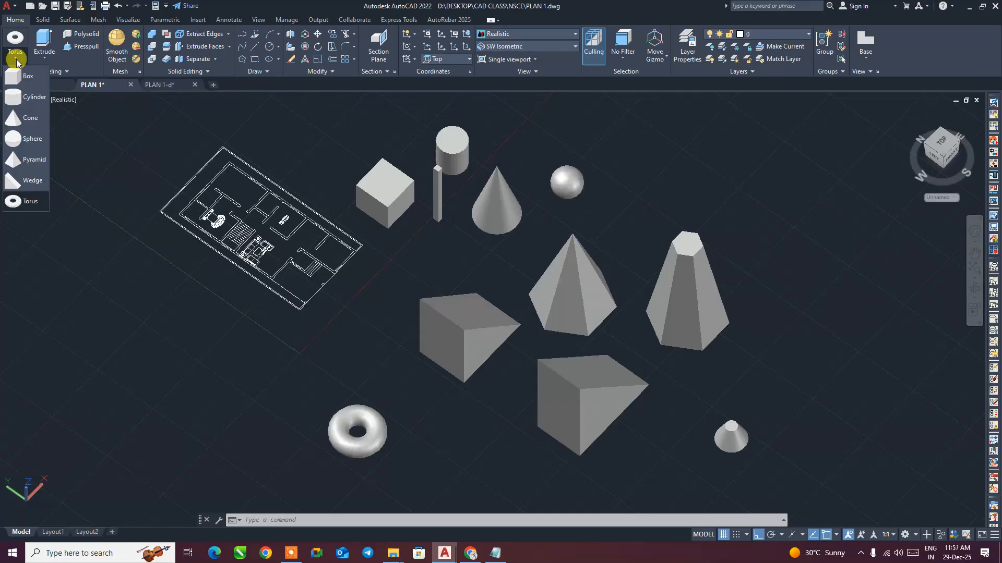
{"action": "left_click", "coordinate": [495, 553]}
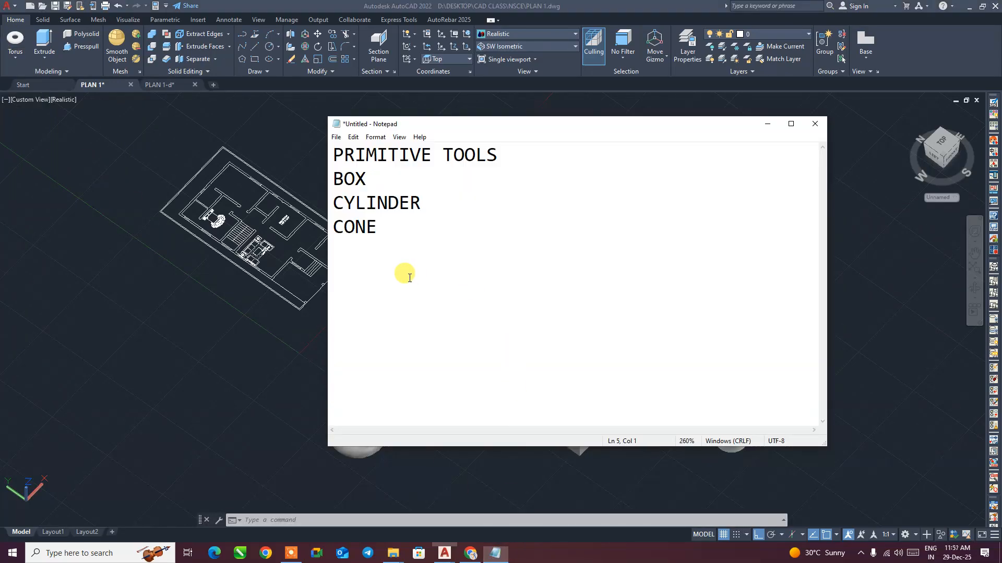
- Add the heading CREATION/MODELING TOOL below CONE, separated from the primitives list by a blank line
{"action": "type", "text": "CR"}
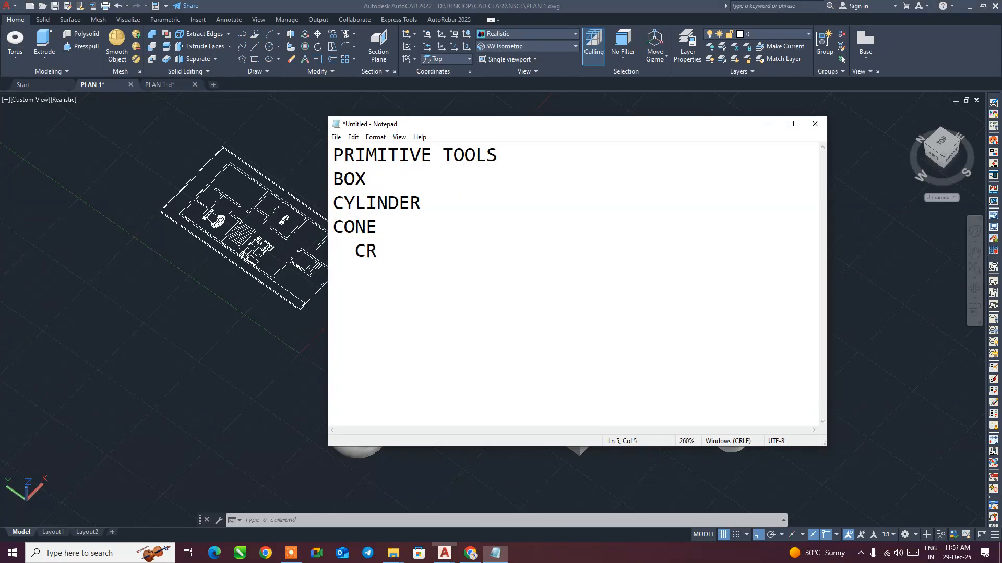
{"action": "type", "text": "EATION"}
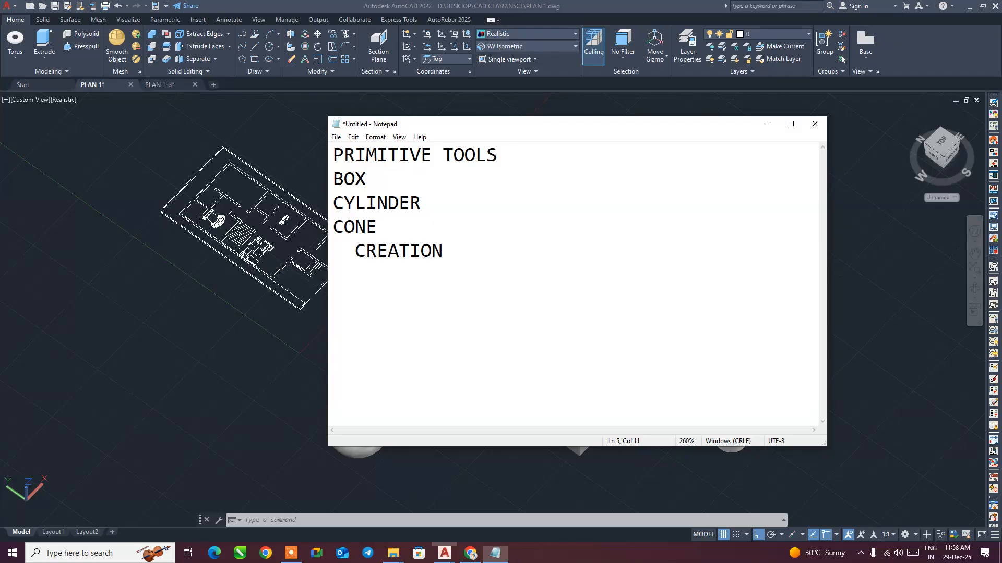
{"action": "type", "text": "/MODELING "}
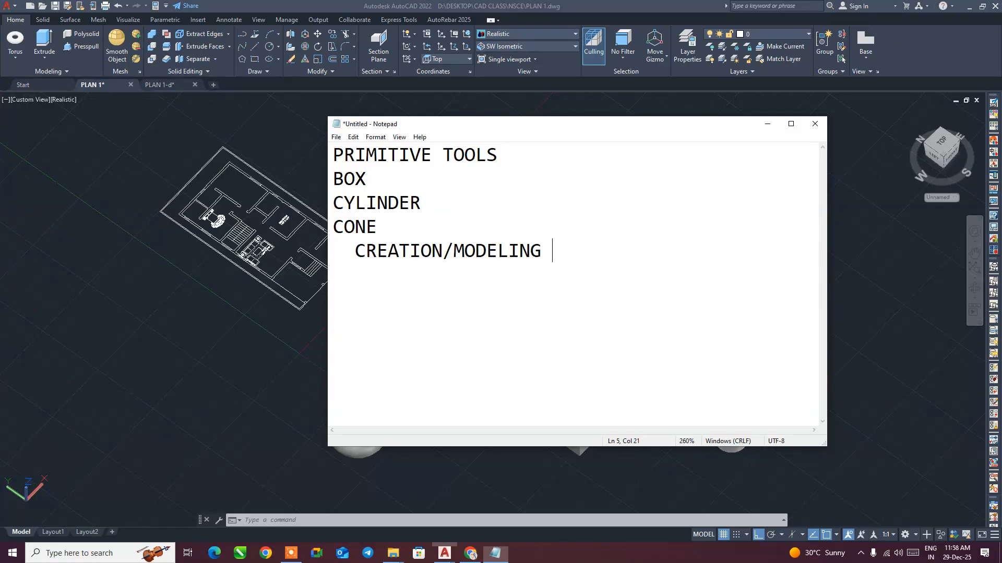
{"action": "type", "text": "TOOL"}
{"action": "left_click", "coordinate": [386, 228]}
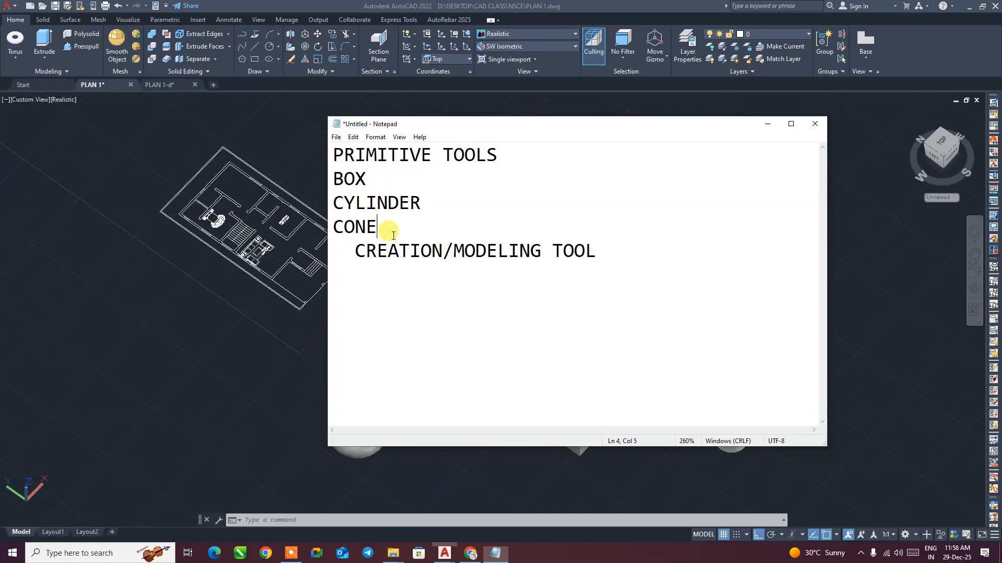
{"action": "key", "text": "Return"}
{"action": "left_click", "coordinate": [637, 274]}
- Enter EXTRUDE - EXT as the first indented item under the CREATION/MODELING TOOL heading
{"action": "key", "text": "Return"}
{"action": "key", "text": "Tab"}
{"action": "type", "text": "EXTR"}
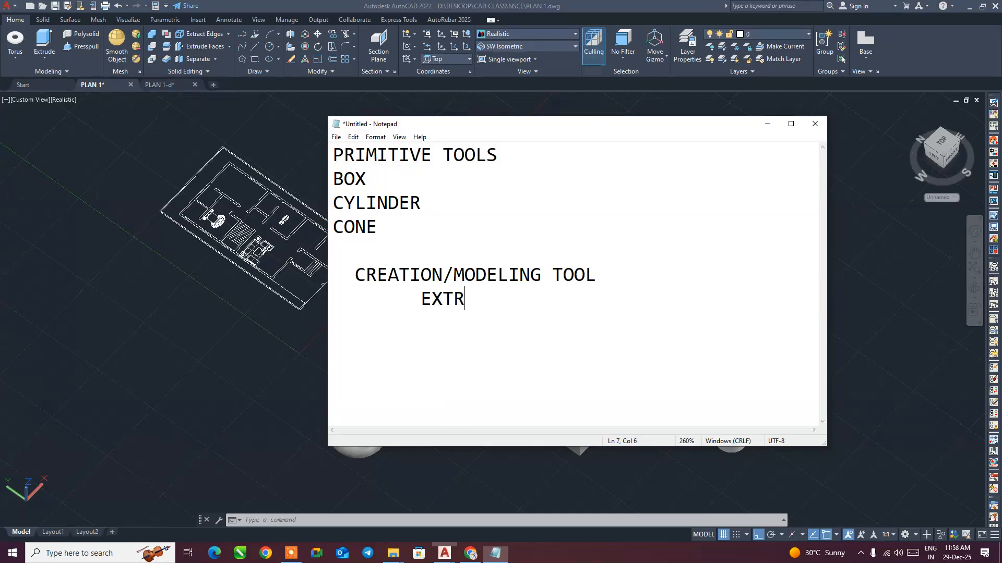
{"action": "type", "text": "UDE - EXT"}
{"action": "key", "text": "Return"}
{"action": "key", "text": "Tab"}
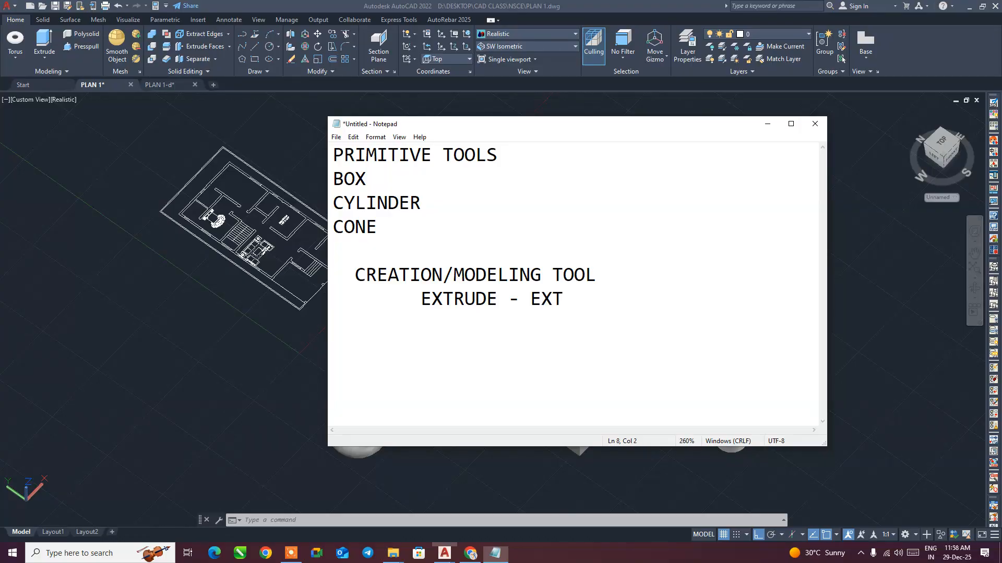
- List LOFT, SWEEP and REVOLVE - REV on separate indented lines below EXTRUDE - EXT
{"action": "type", "text": "LOFT"}
{"action": "key", "text": "Return"}
{"action": "key", "text": "Tab"}
{"action": "type", "text": "SWEEP"}
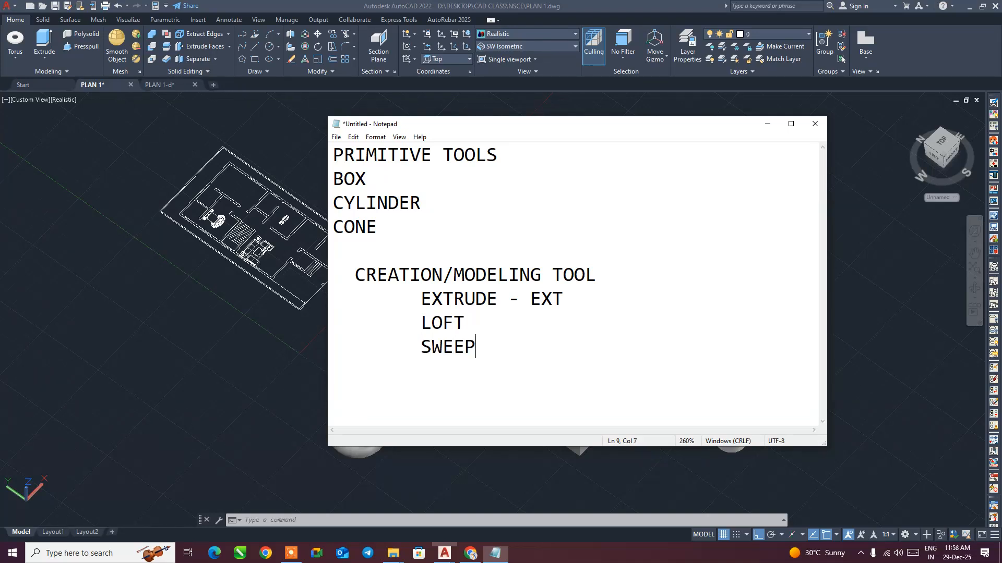
{"action": "key", "text": "Return"}
{"action": "key", "text": "Tab"}
{"action": "type", "text": "REVOLVE - REV"}
- Check the command abbreviation for SWEEP in AutoCAD and return to the Notepad note
{"action": "left_click", "coordinate": [499, 346]}
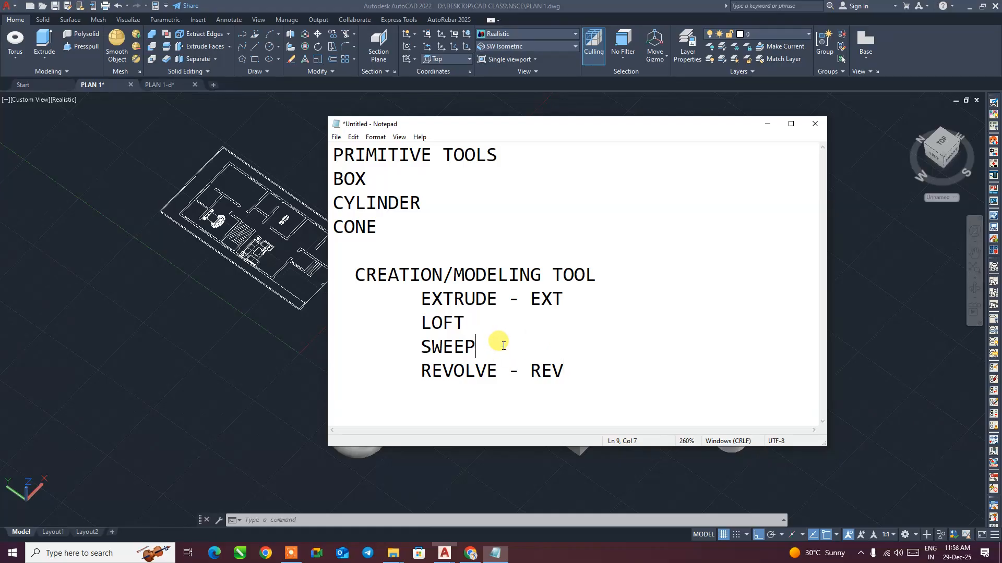
{"action": "left_click", "coordinate": [183, 373]}
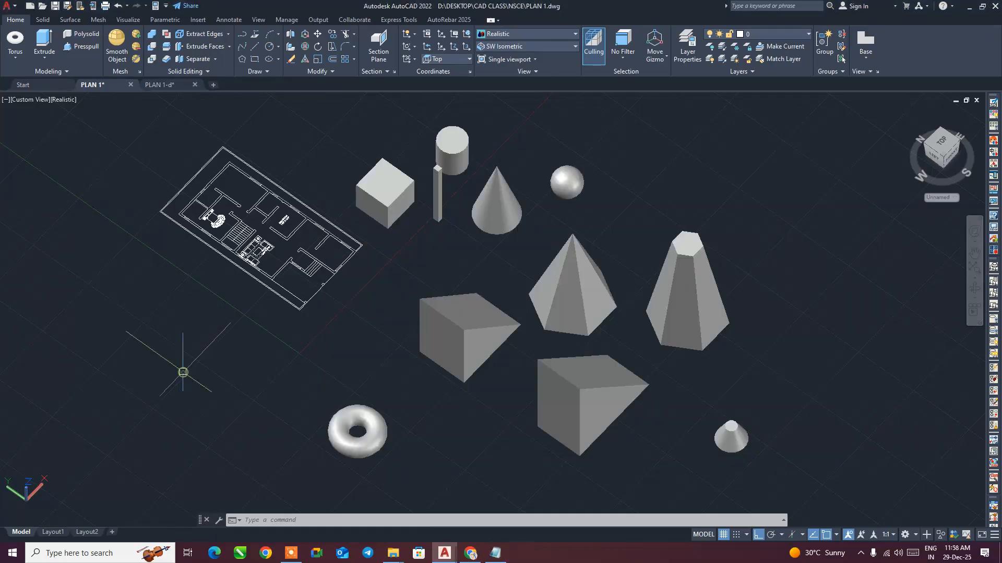
{"action": "type", "text": "SW"}
{"action": "key", "text": "Escape"}
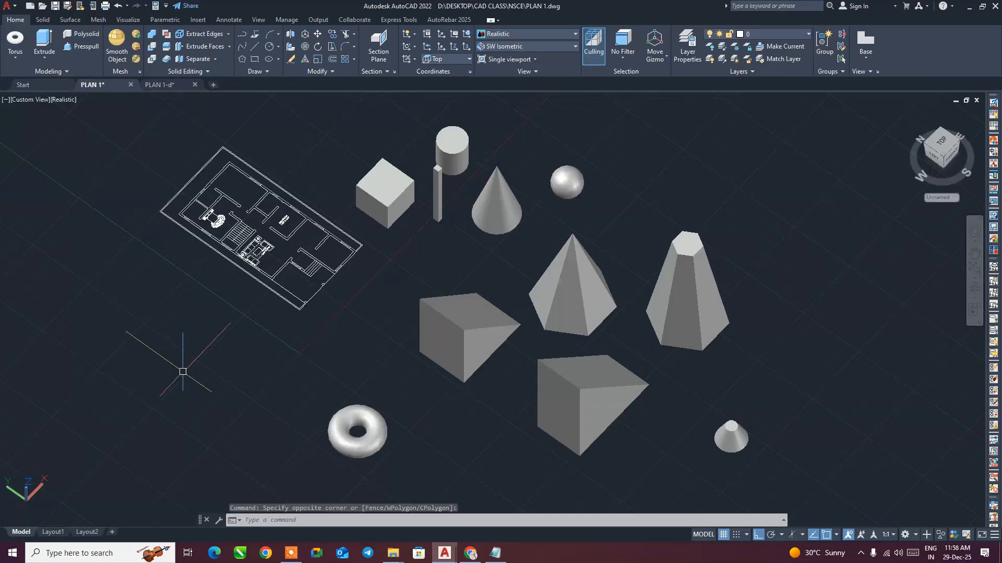
{"action": "left_click", "coordinate": [509, 555]}
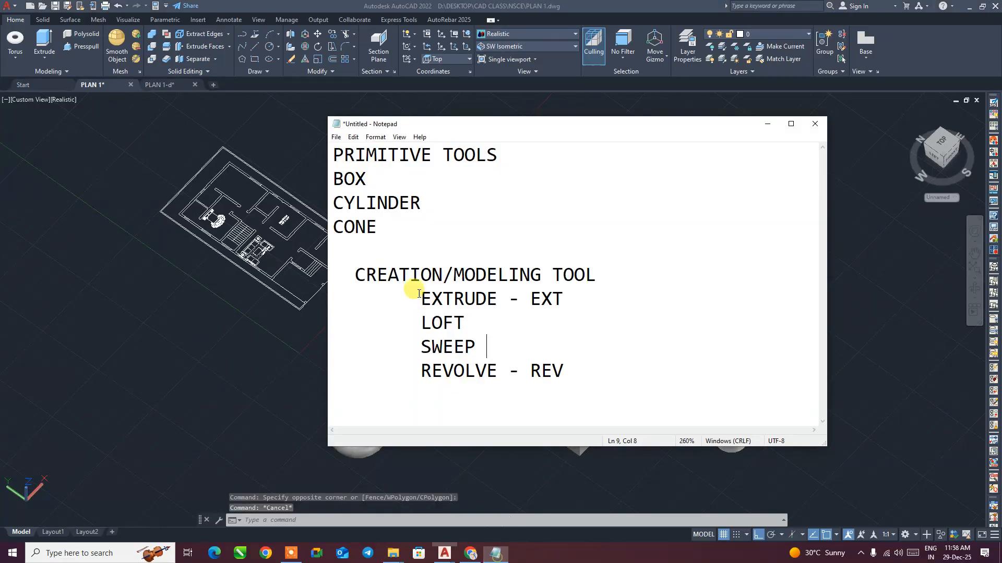
- Add an indented BOOLEAN TOOL heading below REVOLVE - REV, leaving a blank line between them
{"action": "left_click", "coordinate": [573, 368]}
{"action": "key", "text": "Return"}
{"action": "key", "text": "Return"}
{"action": "type", "text": "B"}
{"action": "key", "text": "BackSpace"}
{"action": "key", "text": "Tab"}
{"action": "type", "text": "BOOLEAN"}
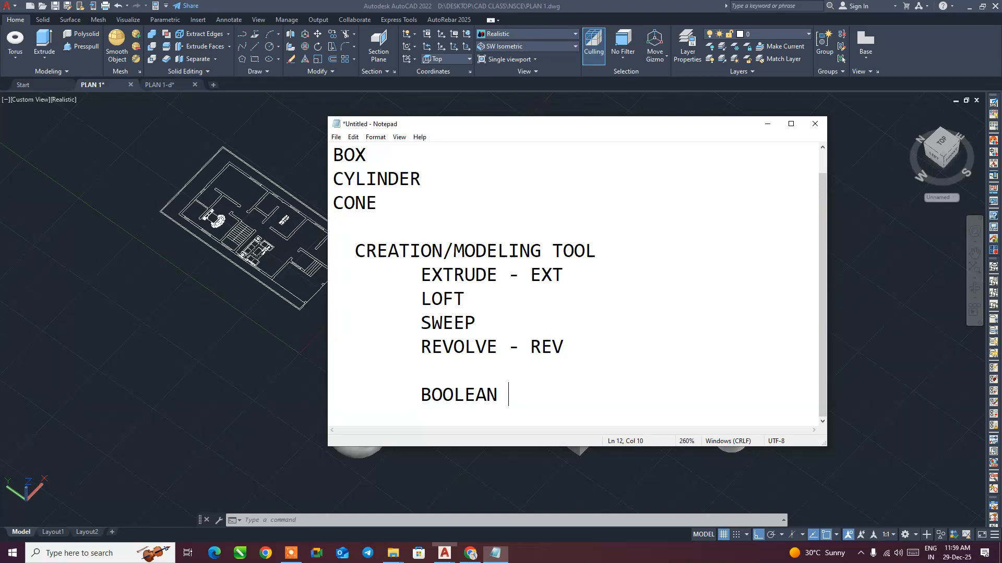
{"action": "type", "text": "TOOL"}
{"action": "key", "text": "Return"}
{"action": "key", "text": "Tab"}
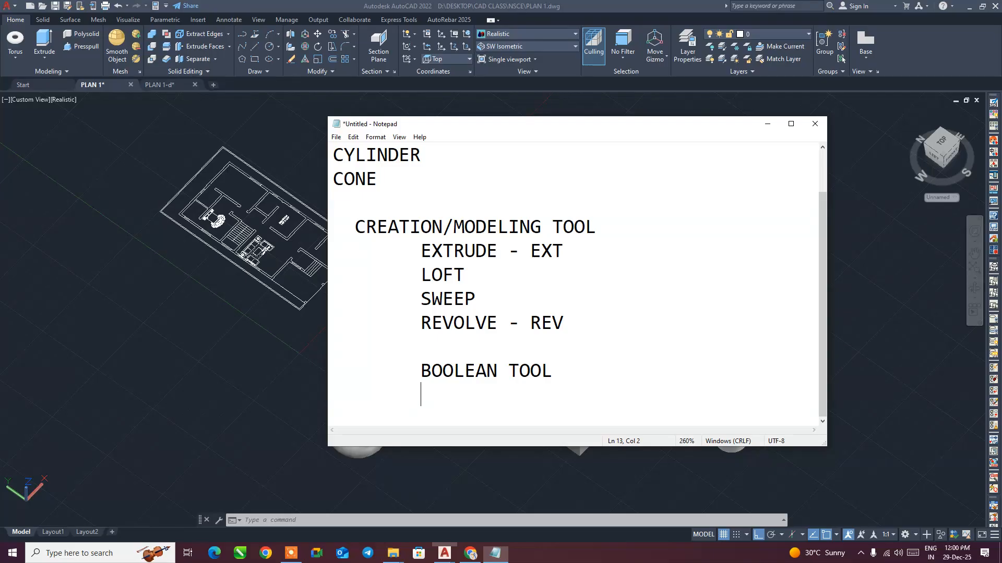
- List SUBTRACT, INTERSECT and PRESSPULL on separate indented lines under BOOLEAN TOOL
{"action": "type", "text": "SUBTRACT"}
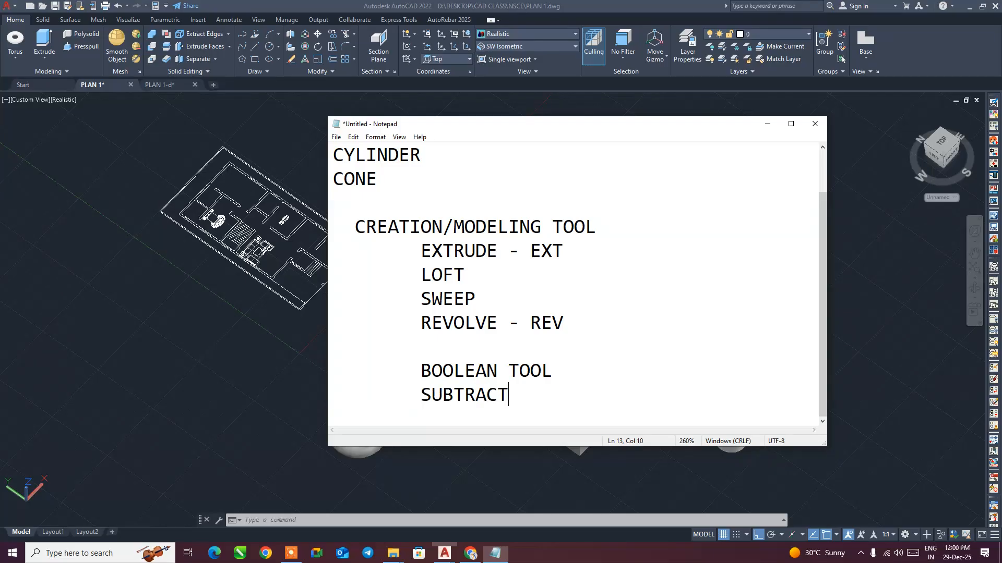
{"action": "key", "text": "Return"}
{"action": "key", "text": "Tab"}
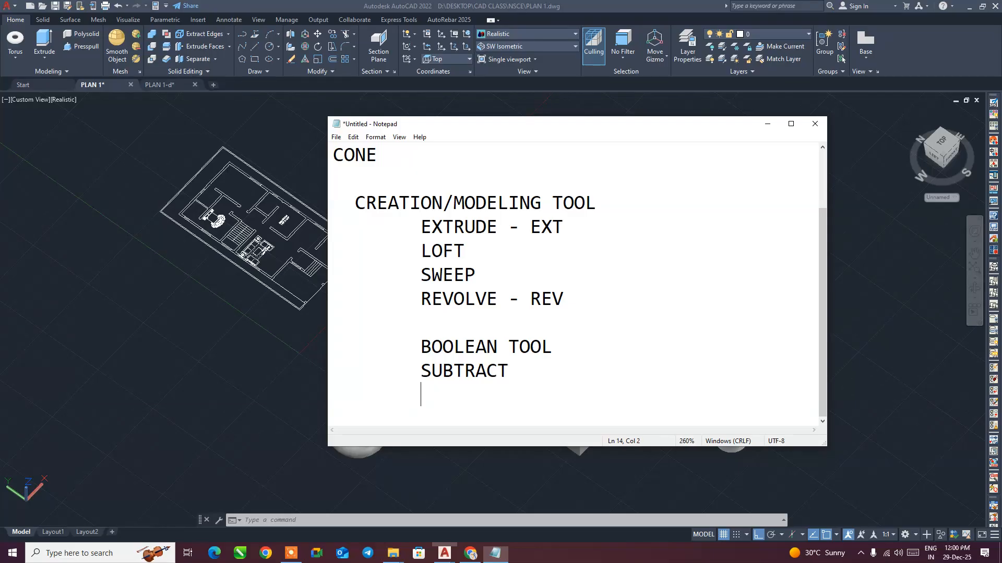
{"action": "type", "text": "INTERS"}
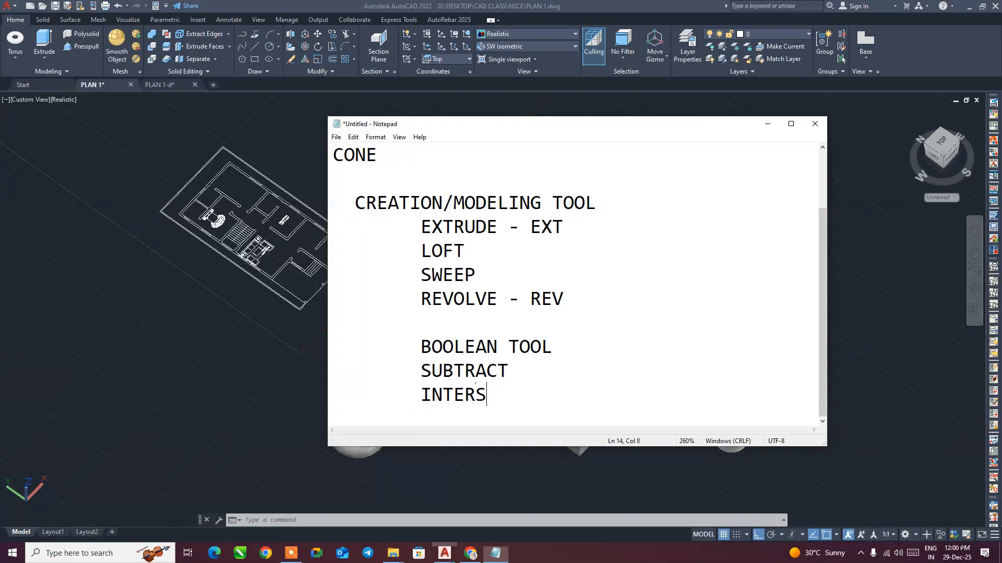
{"action": "type", "text": "ECT"}
{"action": "key", "text": "Return"}
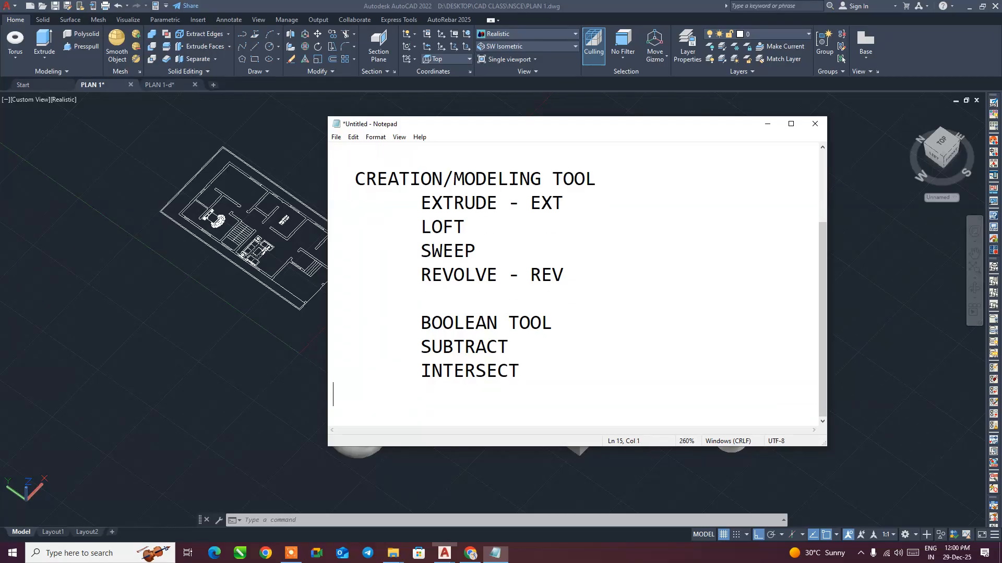
{"action": "key", "text": "Tab"}
{"action": "type", "text": "PRESSPULL"}
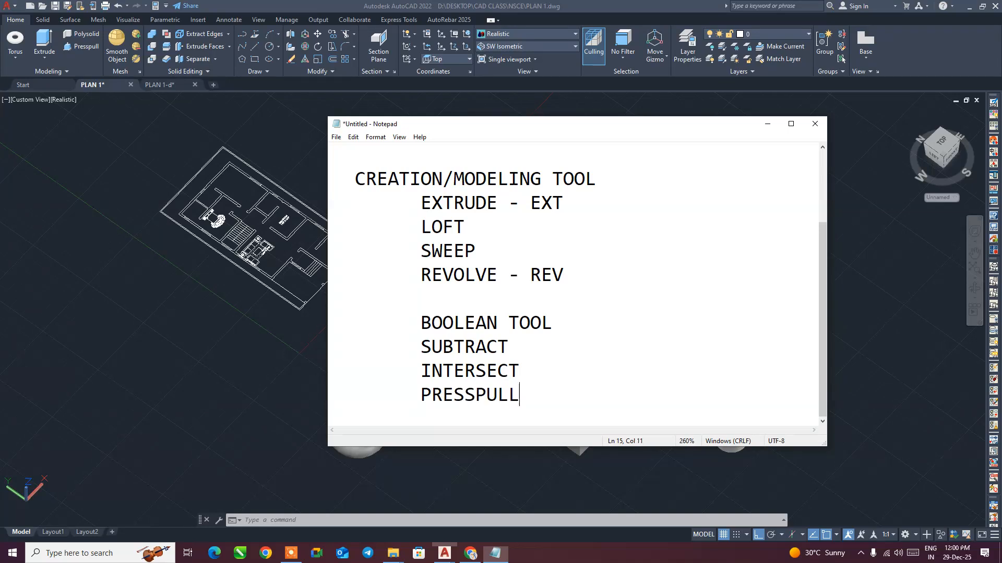
{"action": "key", "text": "Return"}
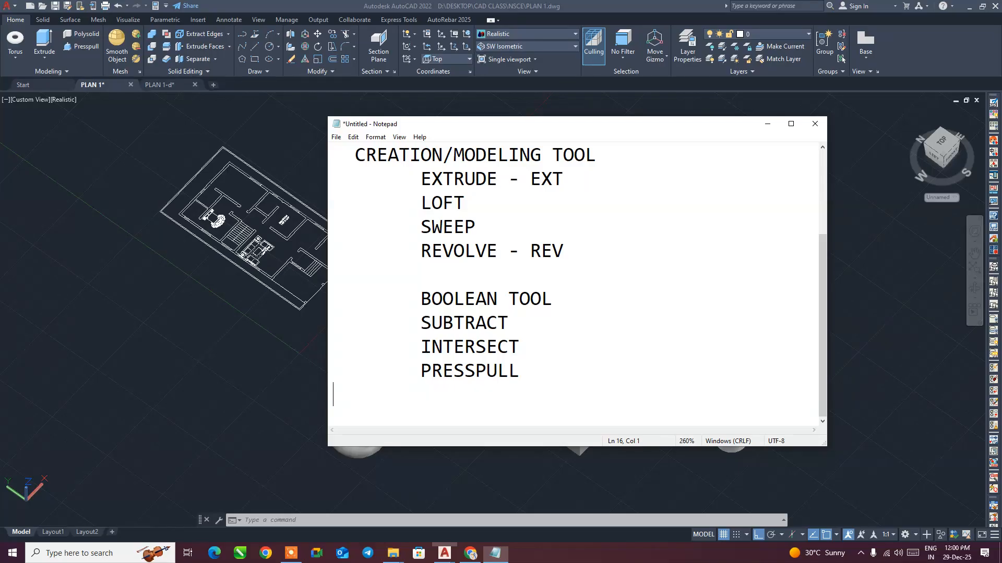
{"action": "key", "text": "Tab"}
{"action": "type", "text": "INTERF"}
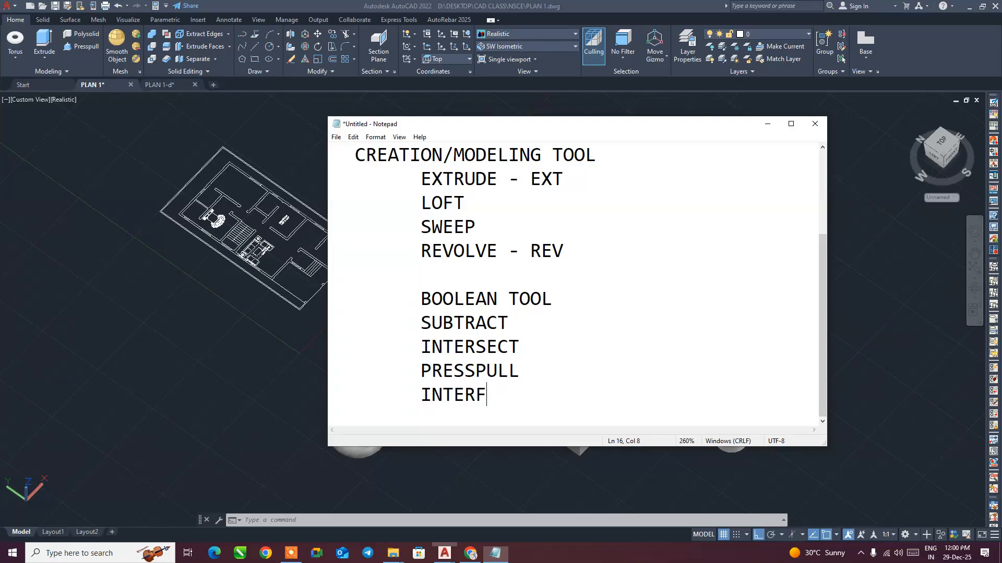
{"action": "key", "text": "BackSpace"}
{"action": "key", "text": "BackSpace"}
{"action": "key", "text": "BackSpace"}
{"action": "key", "text": "BackSpace"}
{"action": "key", "text": "BackSpace"}
{"action": "key", "text": "BackSpace"}
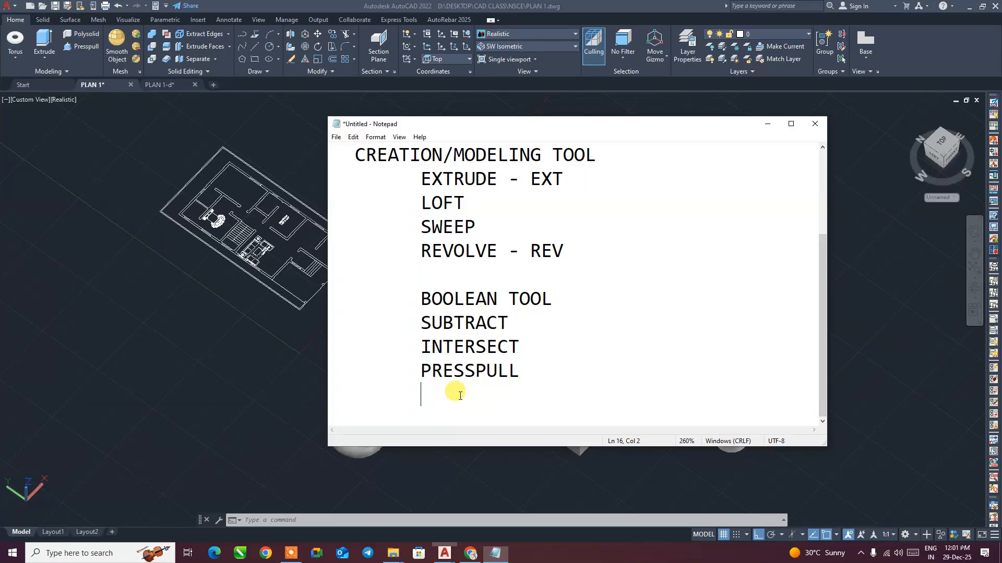
- Add UNION as the item below PRESSPULL in the BOOLEAN TOOL list
{"action": "type", "text": "UNBION"}
{"action": "key", "text": "BackSpace"}
{"action": "key", "text": "BackSpace"}
{"action": "key", "text": "BackSpace"}
{"action": "key", "text": "BackSpace"}
{"action": "type", "text": "ION"}
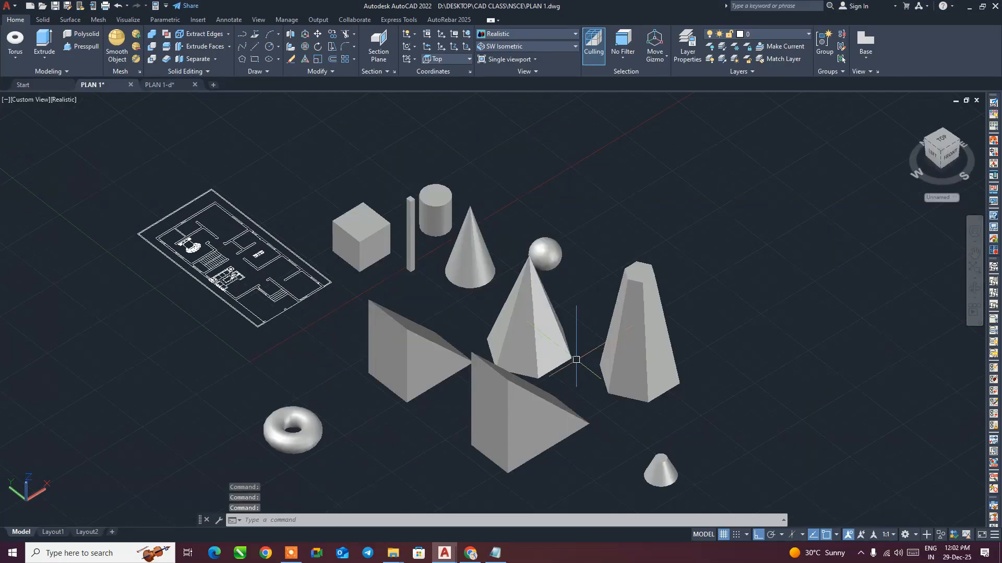
- Erase the cylinder, cone, sphere, both pyramids, both wedges, truncated cone and torus, keeping the two boxes beside the floor plan
{"action": "left_click", "coordinate": [712, 476]}
{"action": "left_click", "coordinate": [439, 215]}
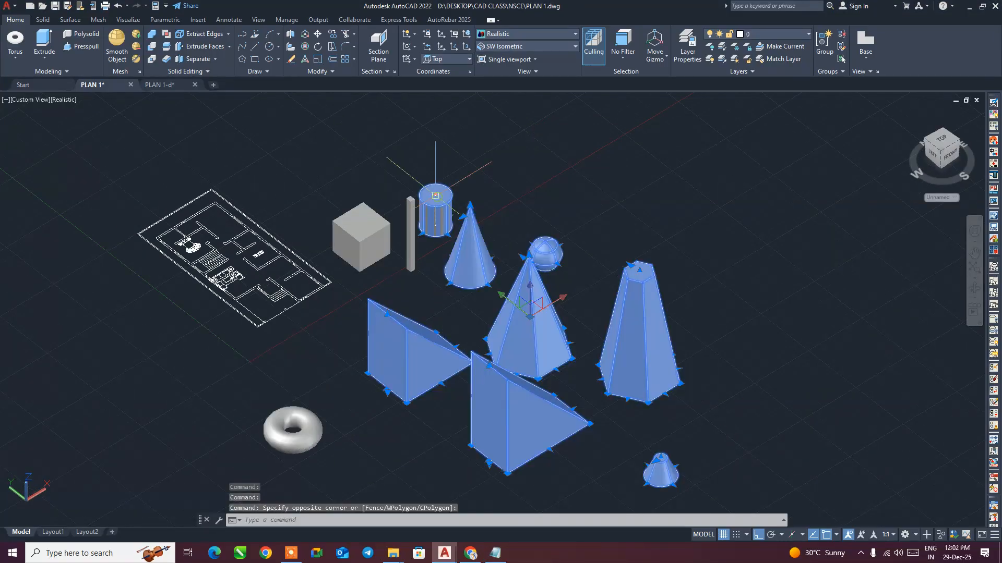
{"action": "key", "text": "Delete"}
{"action": "left_click", "coordinate": [392, 443]}
{"action": "left_click", "coordinate": [262, 364]}
{"action": "key", "text": "Delete"}
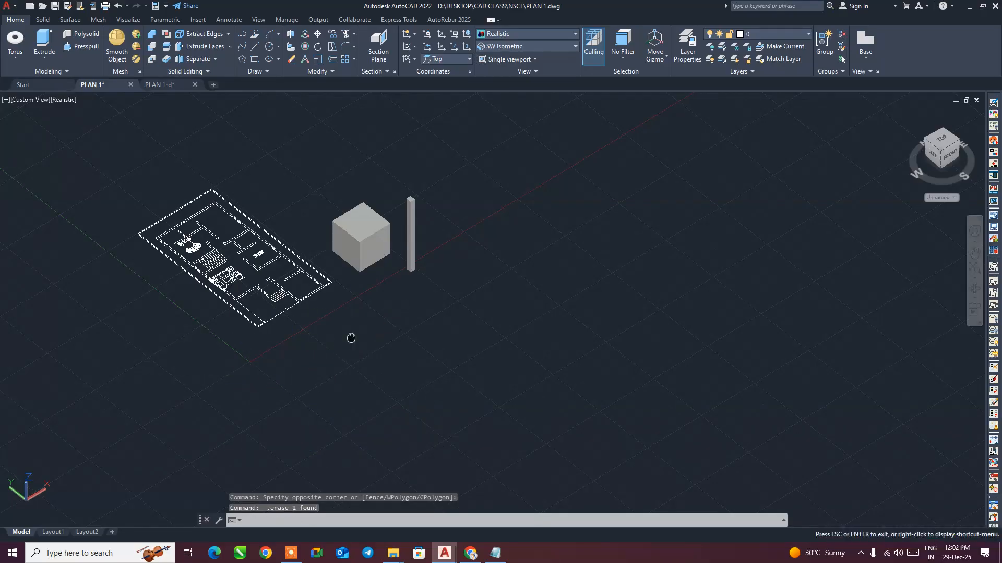
- Examine the solid creation commands Extrude, Loft, Revolve and Sweep
{"action": "scroll", "coordinate": [425, 313], "scroll_direction": "up", "scroll_amount": 4}
{"action": "middle_click_drag", "start_coordinate": [493, 335], "coordinate": [529, 337]}
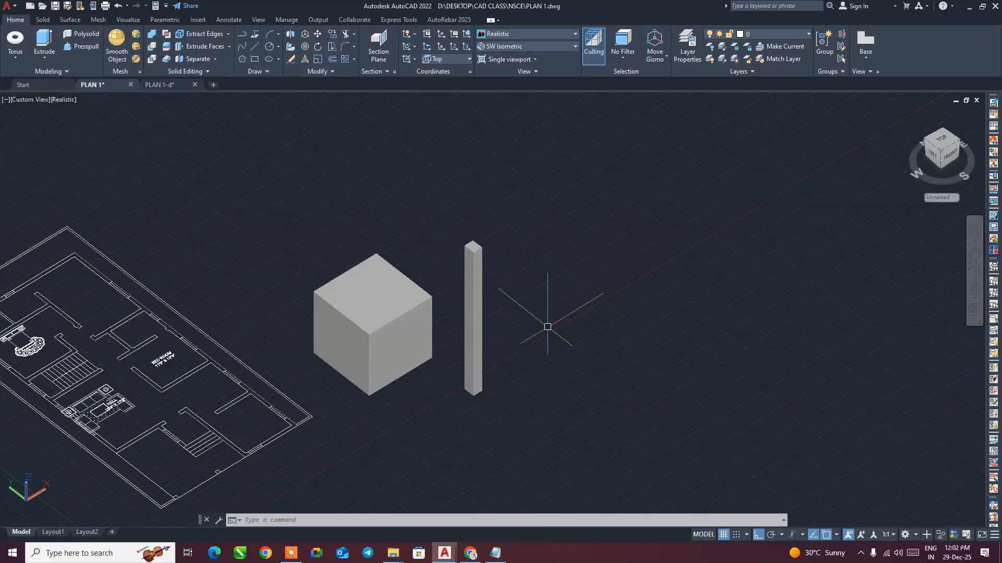
{"action": "mouse_move", "coordinate": [256, 253]}
{"action": "middle_mouse_down"}
{"action": "mouse_move", "coordinate": [392, 261]}
{"action": "mouse_move", "coordinate": [381, 245]}
{"action": "middle_mouse_up"}
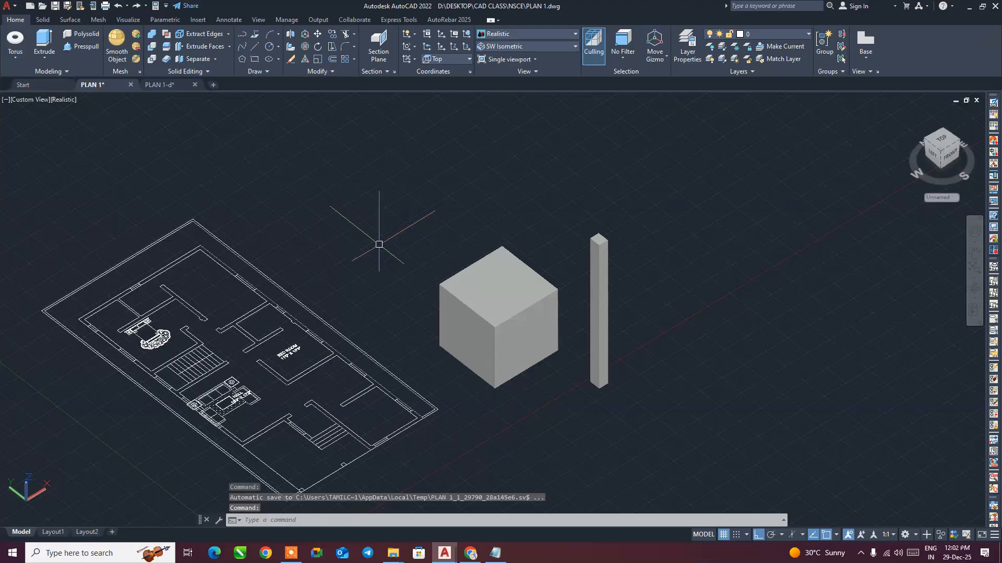
{"action": "left_click", "coordinate": [40, 59]}
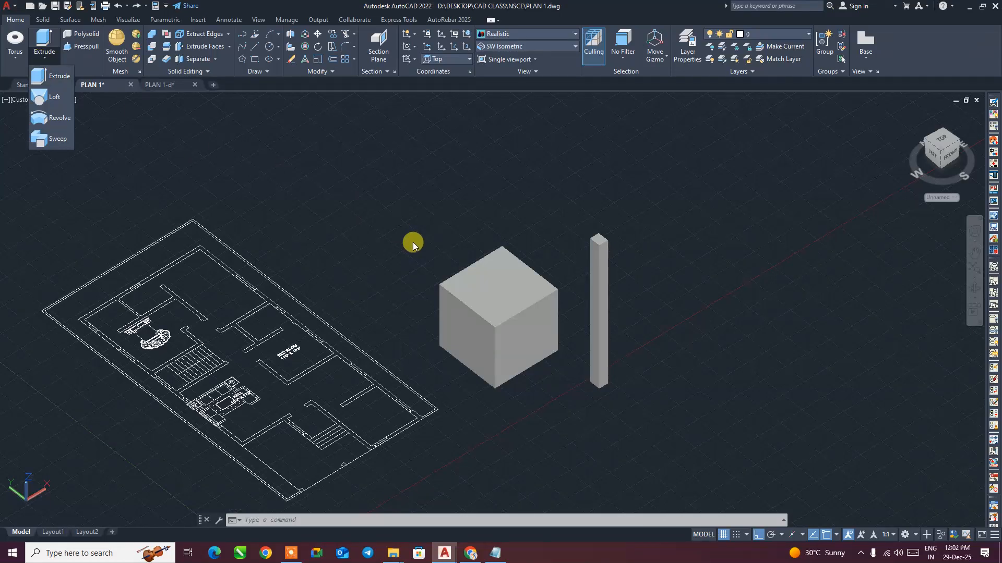
{"action": "left_click", "coordinate": [401, 220]}
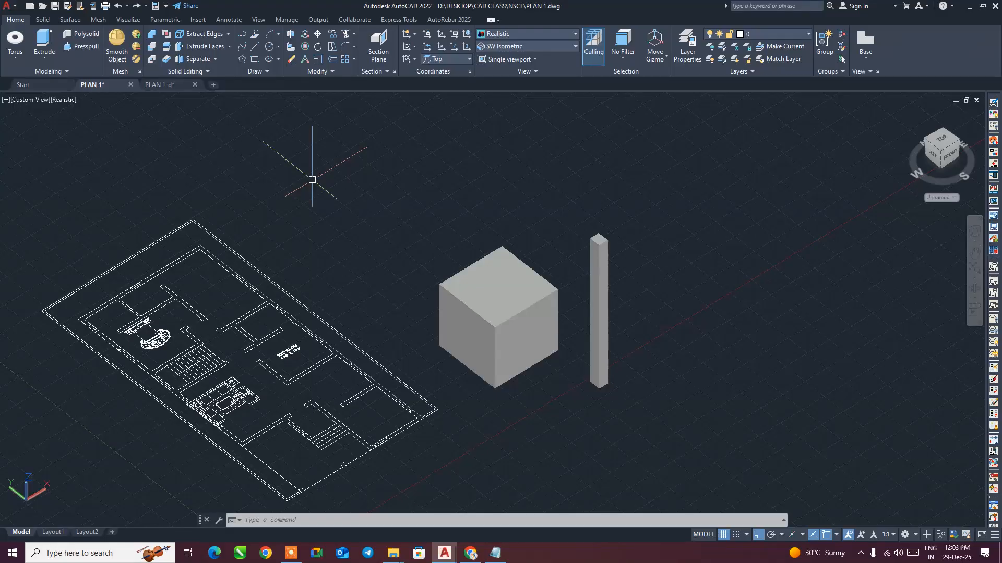
{"action": "left_click", "coordinate": [45, 58]}
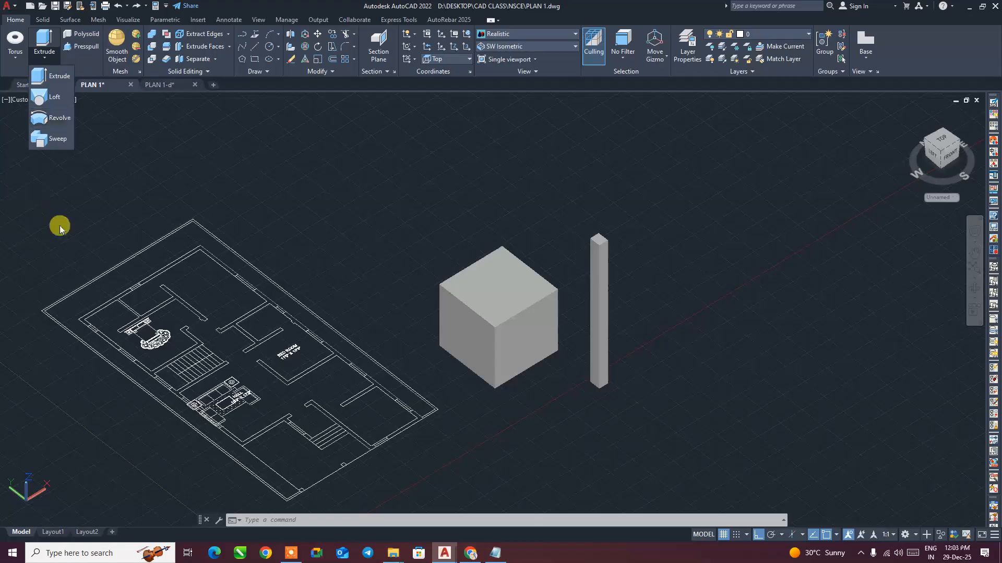
{"action": "left_click", "coordinate": [188, 197]}
{"action": "left_click", "coordinate": [275, 194]}
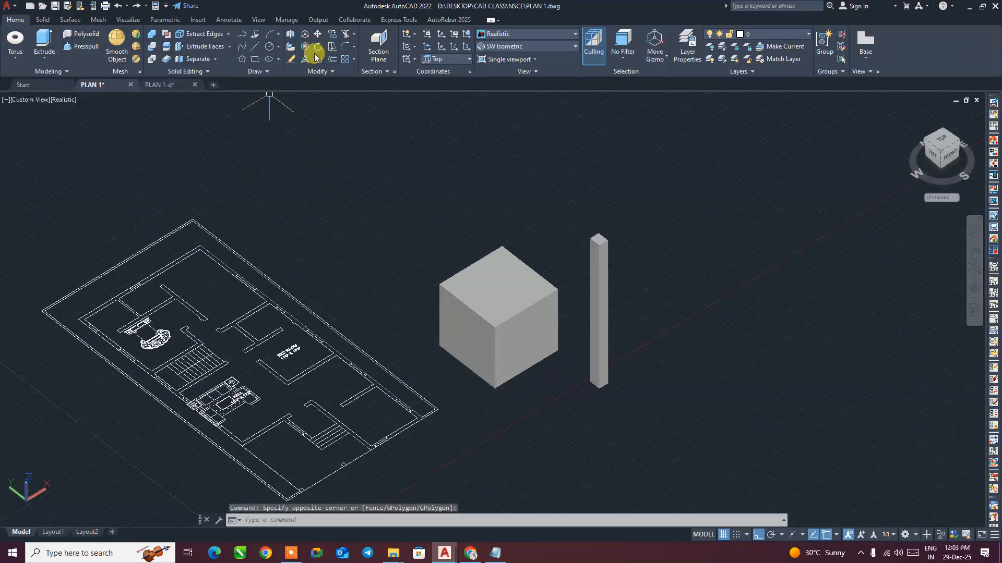
- Draw a small rectangle in the free space beyond the tall thin box
{"action": "left_click", "coordinate": [255, 59]}
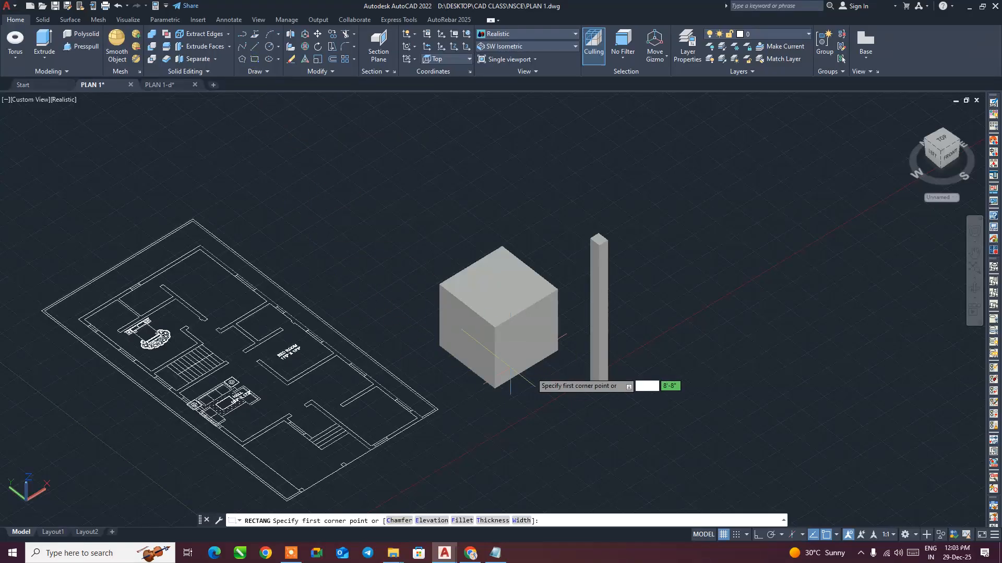
{"action": "middle_click_drag", "start_coordinate": [510, 389], "coordinate": [369, 368]}
{"action": "left_click", "coordinate": [521, 267]}
{"action": "left_click", "coordinate": [597, 267]}
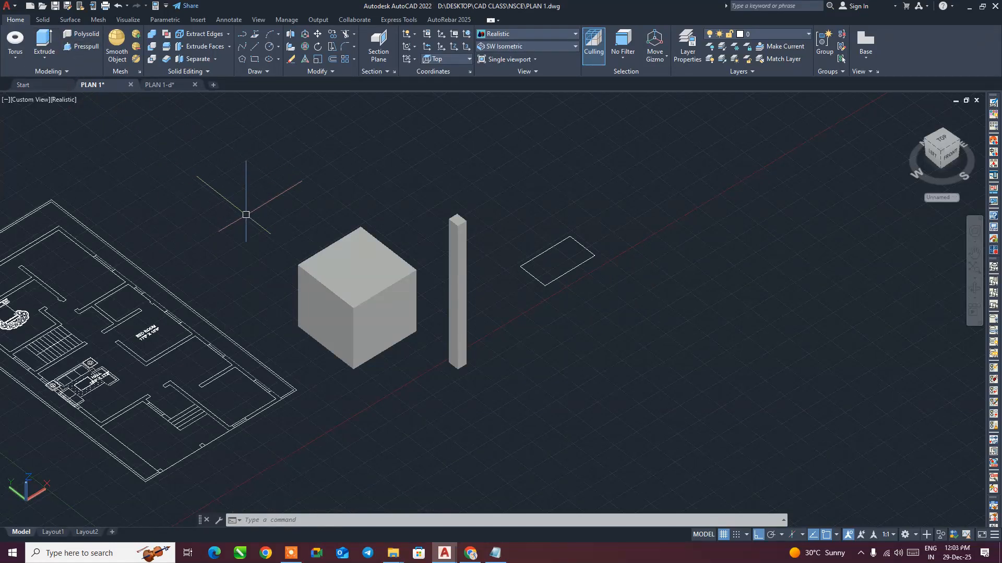
- Extrude the small rectangle beyond the tall thin box to a height of 20'
{"action": "left_click", "coordinate": [570, 294]}
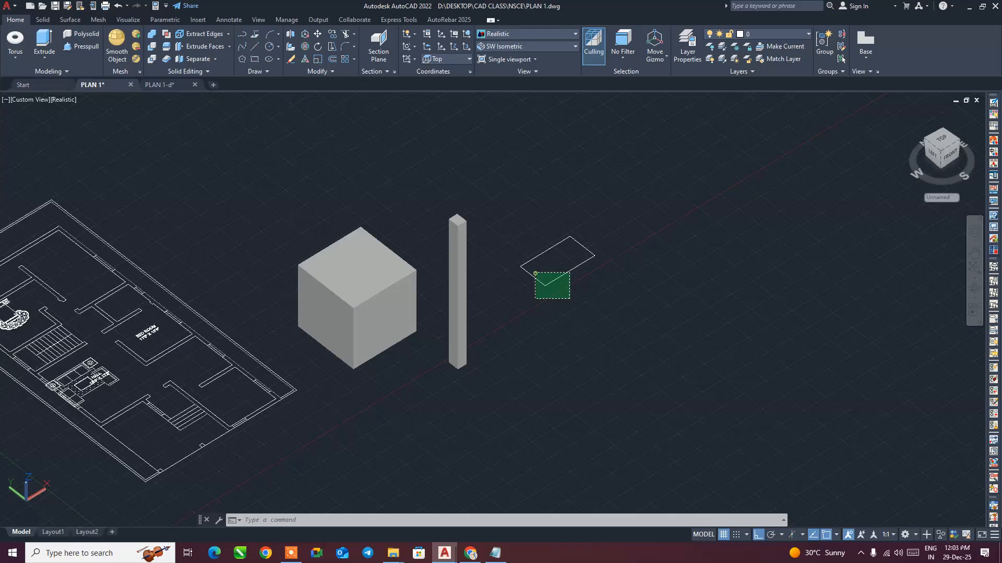
{"action": "left_click", "coordinate": [535, 266]}
{"action": "type", "text": "EXT"}
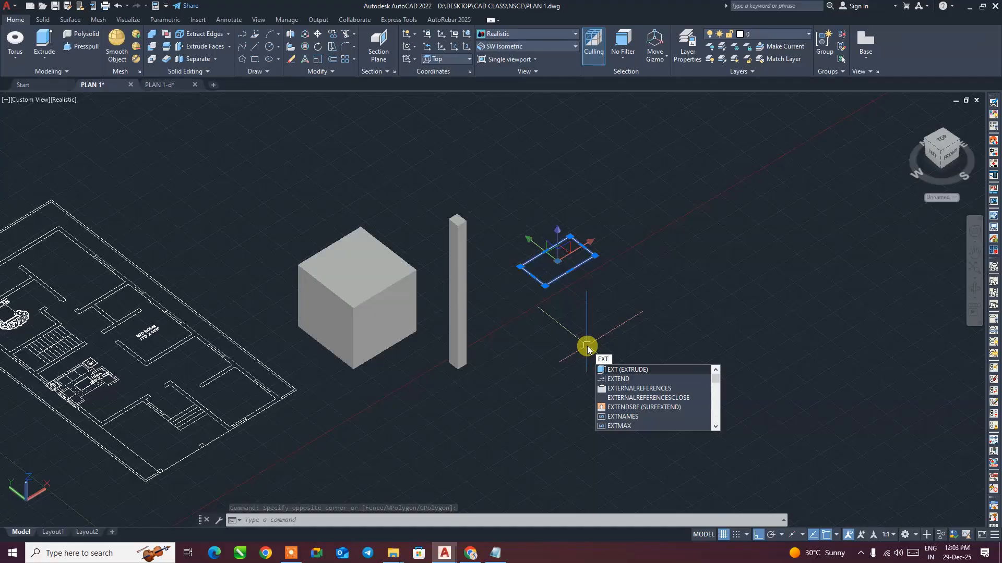
{"action": "key", "text": "Return"}
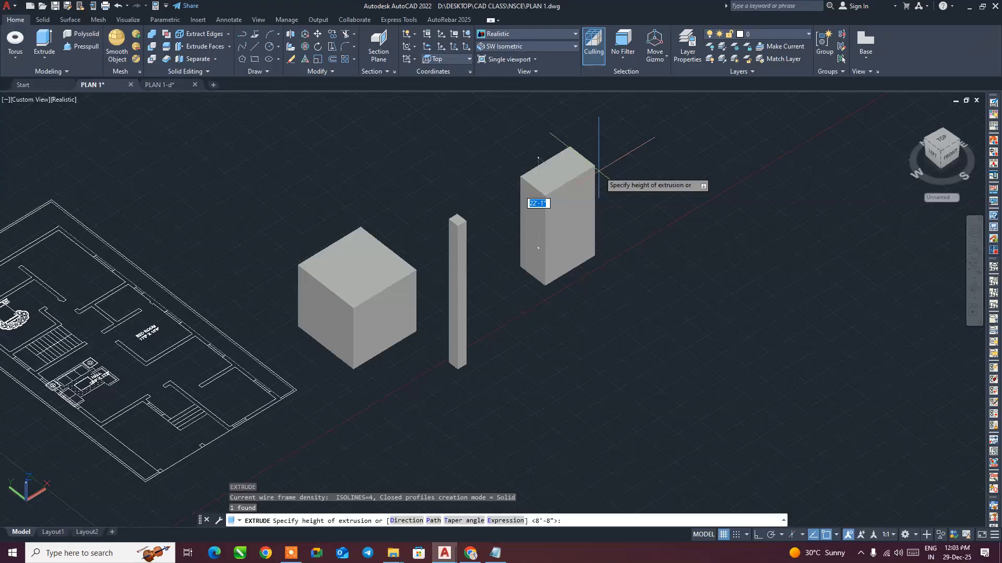
{"action": "type", "text": "20'"}
{"action": "key", "text": "Return"}
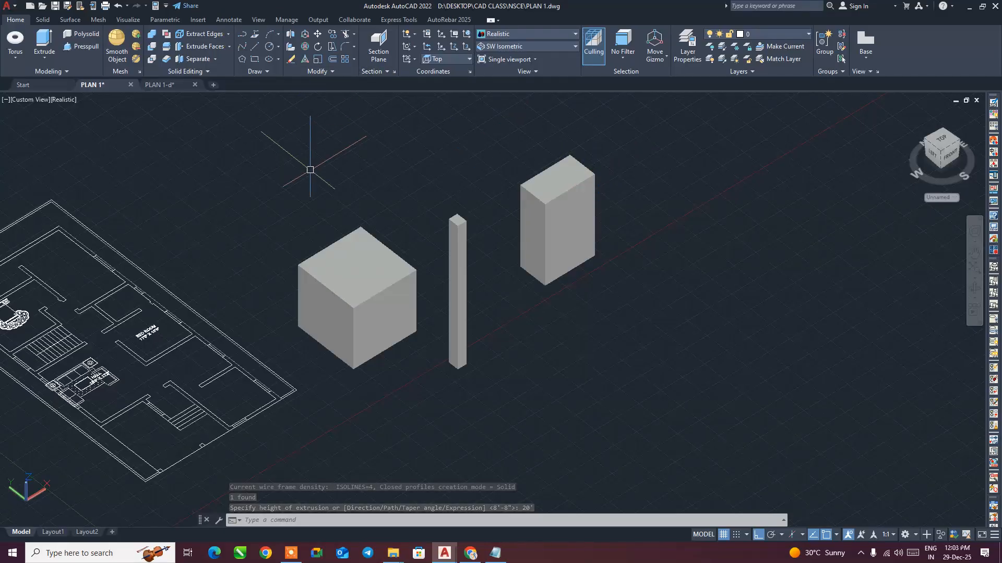
- Draw a small circle in the free space in front of the extruded rectangular block
{"action": "left_click", "coordinate": [269, 50]}
{"action": "left_click", "coordinate": [531, 328]}
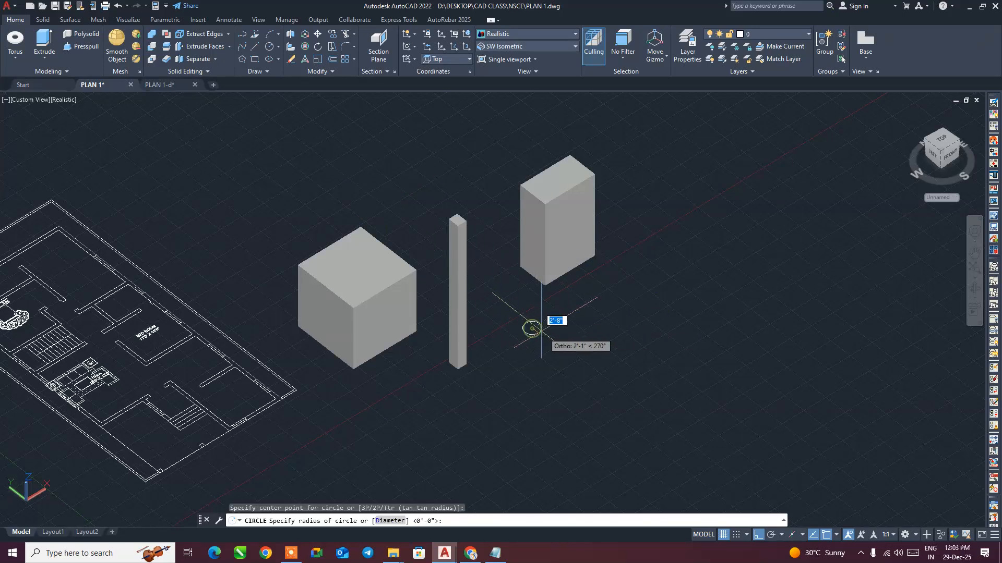
{"action": "left_click", "coordinate": [537, 316]}
- Draw a centre-defined ellipse beside the small circle, slightly larger than it
{"action": "left_click", "coordinate": [280, 45]}
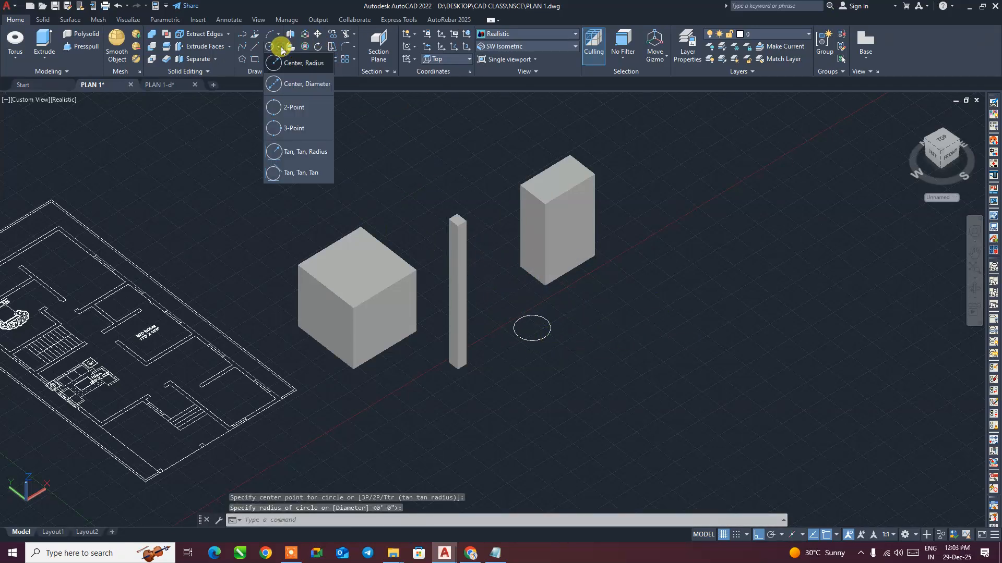
{"action": "left_click", "coordinate": [278, 46]}
{"action": "left_click", "coordinate": [278, 59]}
{"action": "left_click", "coordinate": [280, 73]}
{"action": "left_click", "coordinate": [623, 335]}
{"action": "left_click", "coordinate": [639, 347]}
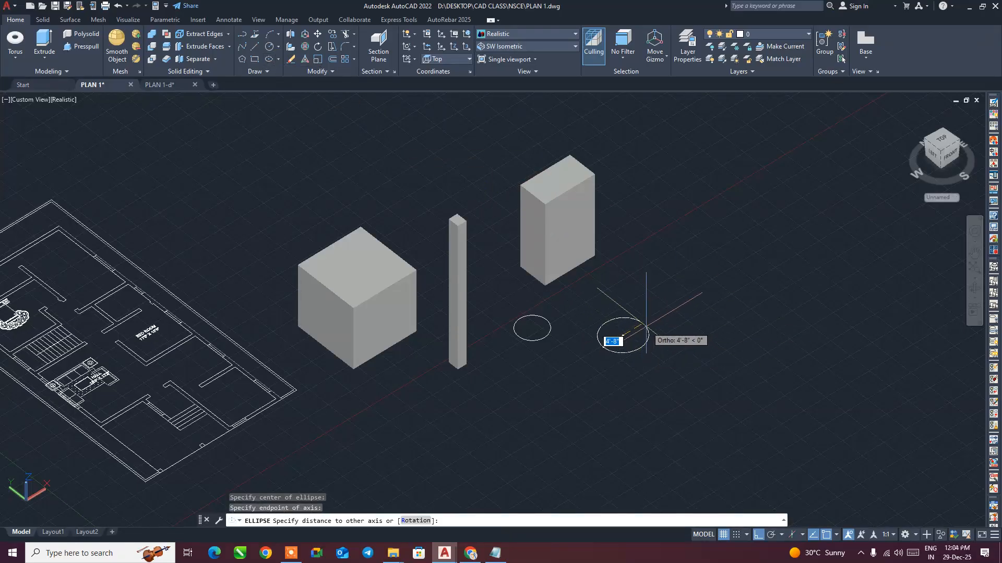
{"action": "left_click", "coordinate": [642, 333]}
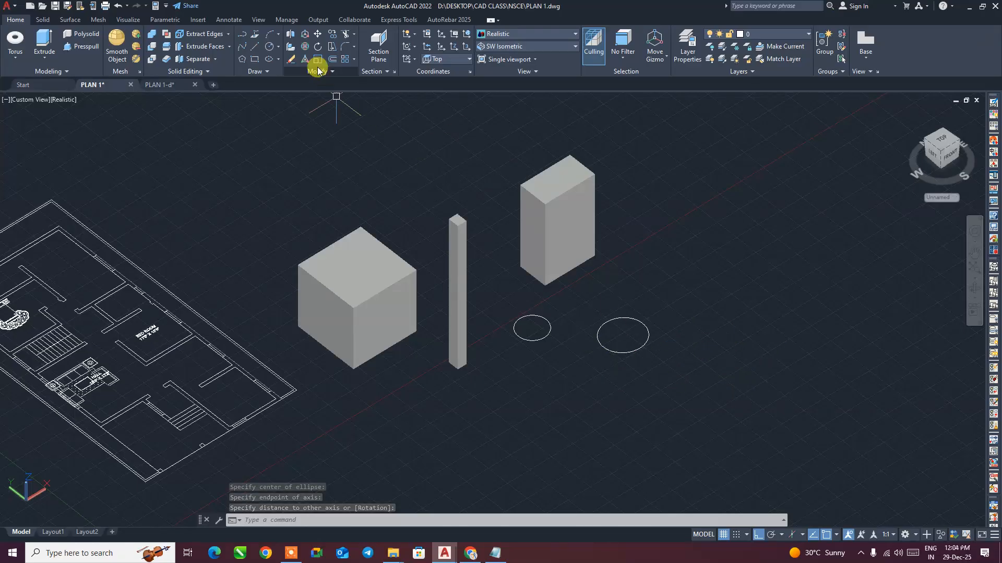
- Draw a small rectangle in the free space behind the ellipse
{"action": "left_click", "coordinate": [255, 59]}
{"action": "left_click", "coordinate": [648, 290]}
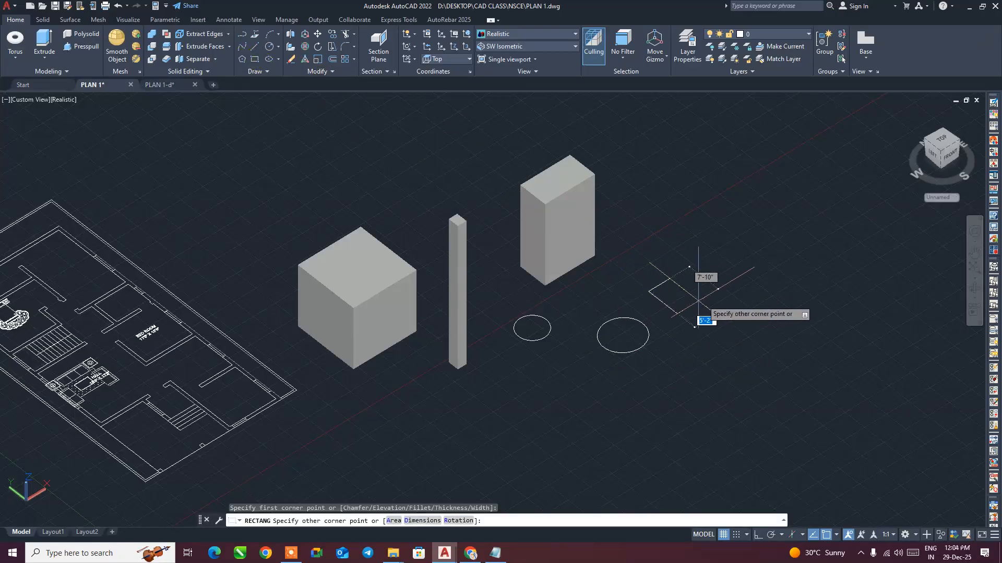
{"action": "left_click", "coordinate": [706, 291]}
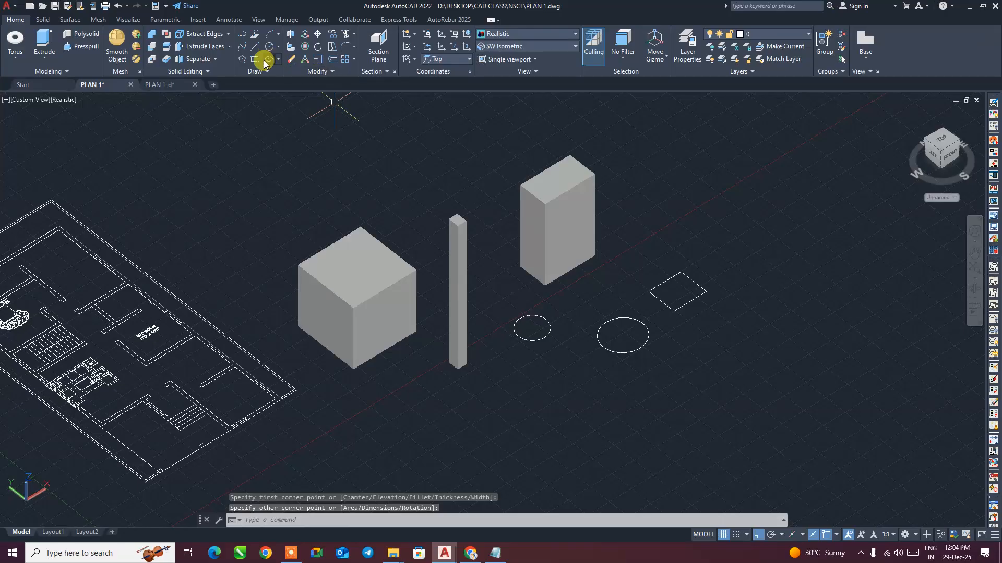
- Draw a 5-sided polygon, inscribed in a circle, in front of the new rectangle
{"action": "left_click", "coordinate": [242, 59]}
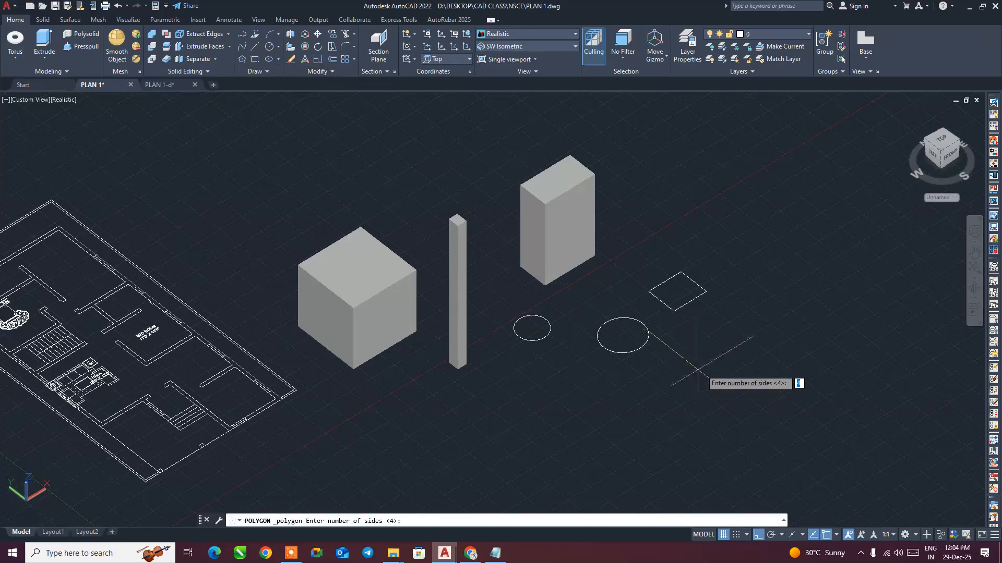
{"action": "type", "text": "5"}
{"action": "key", "text": "Return"}
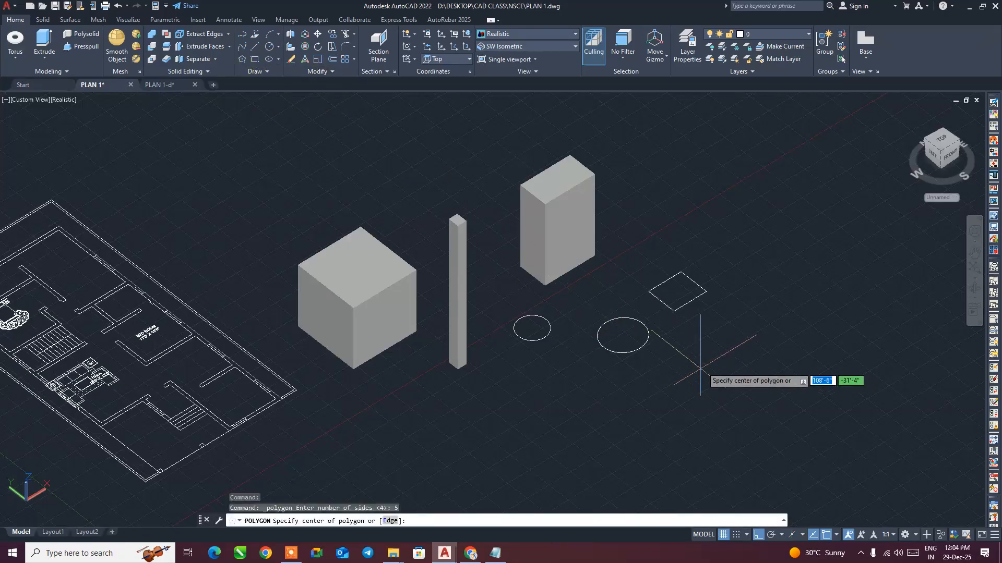
{"action": "left_click", "coordinate": [701, 367]}
{"action": "left_click", "coordinate": [724, 392]}
{"action": "left_click", "coordinate": [721, 375]}
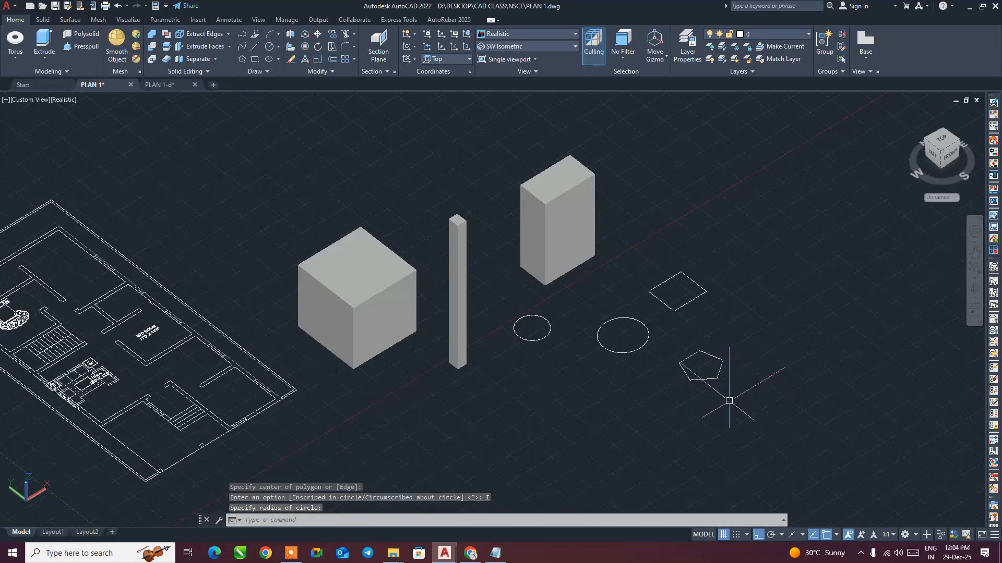
{"action": "left_click", "coordinate": [706, 380]}
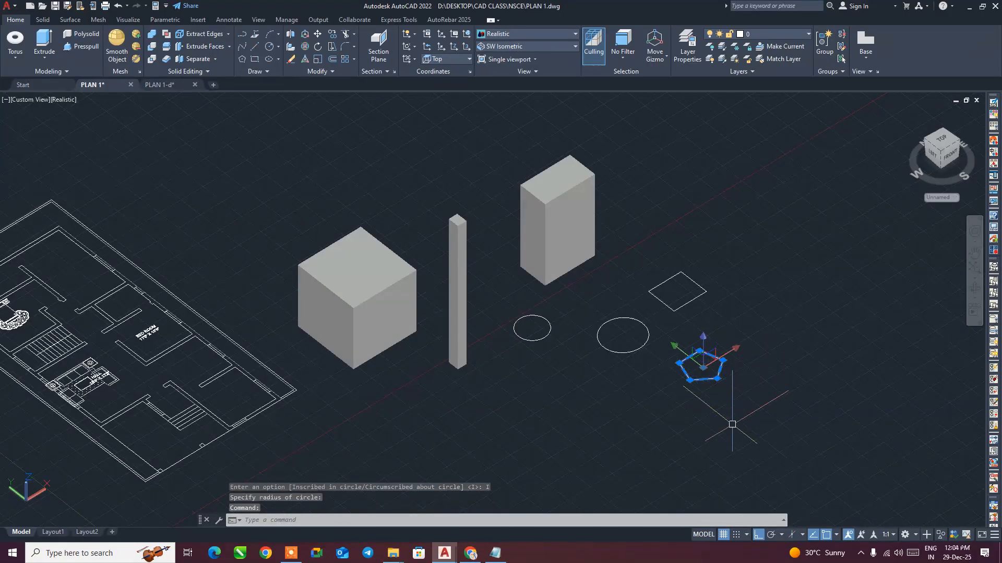
{"action": "key", "text": "Escape"}
- Extrude the circle, ellipse, rectangle and pentagon together to a height of about 20'-9"
{"action": "left_click", "coordinate": [768, 426]}
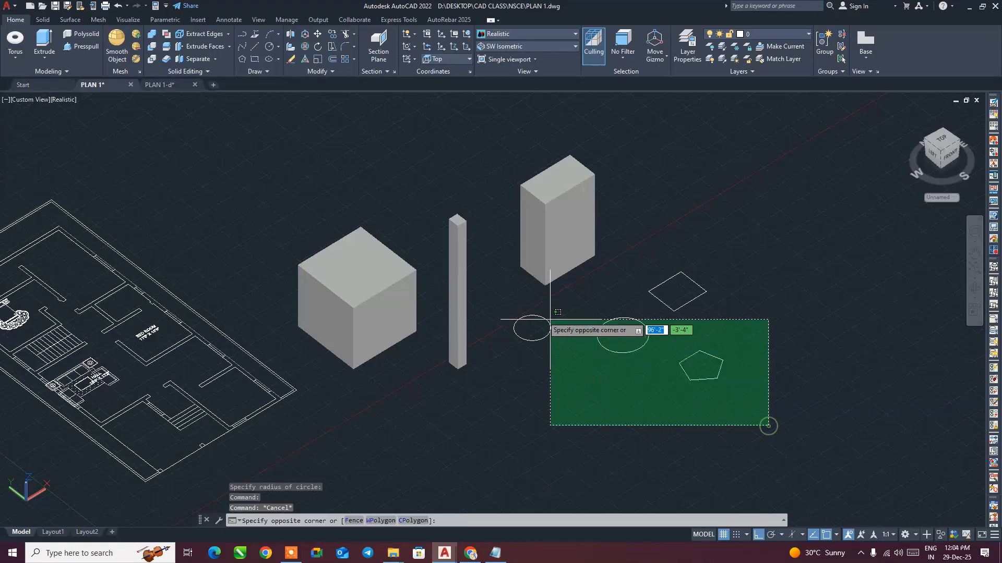
{"action": "left_click", "coordinate": [564, 324]}
{"action": "left_click", "coordinate": [736, 326]}
{"action": "left_click", "coordinate": [693, 209]}
{"action": "left_click", "coordinate": [44, 45]}
{"action": "left_click", "coordinate": [794, 284]}
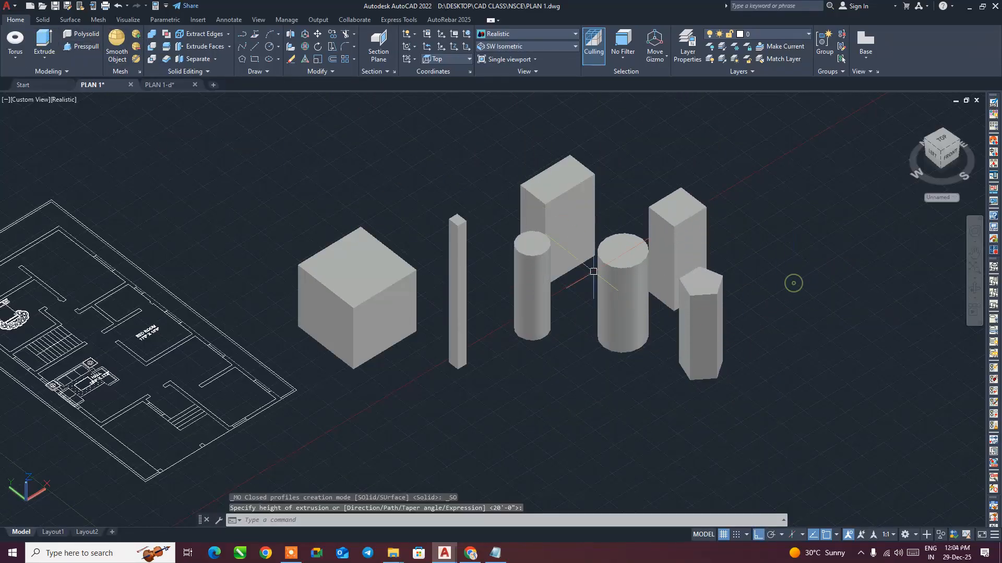
{"action": "left_click", "coordinate": [646, 278]}
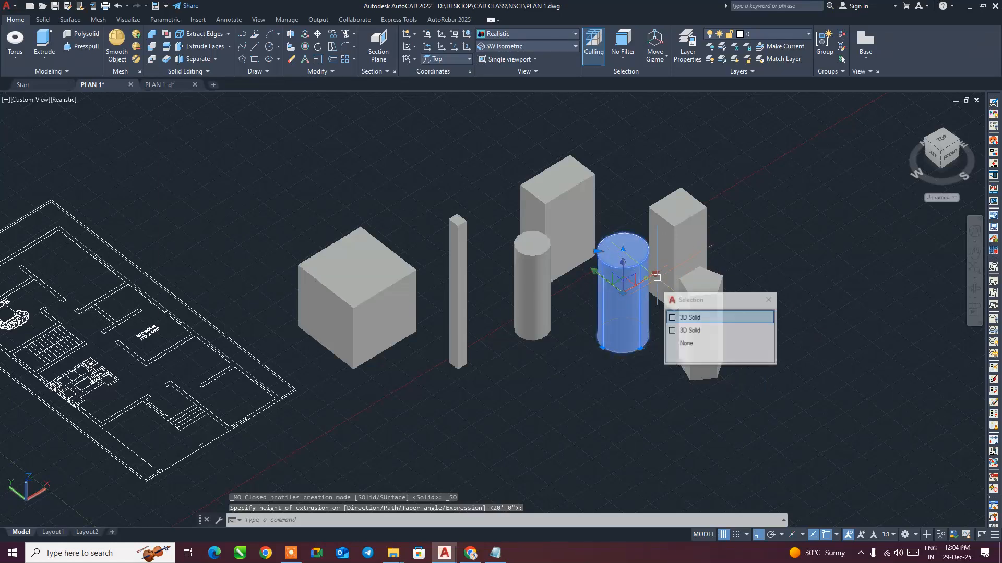
{"action": "key", "text": "Escape"}
{"action": "key", "text": "Escape"}
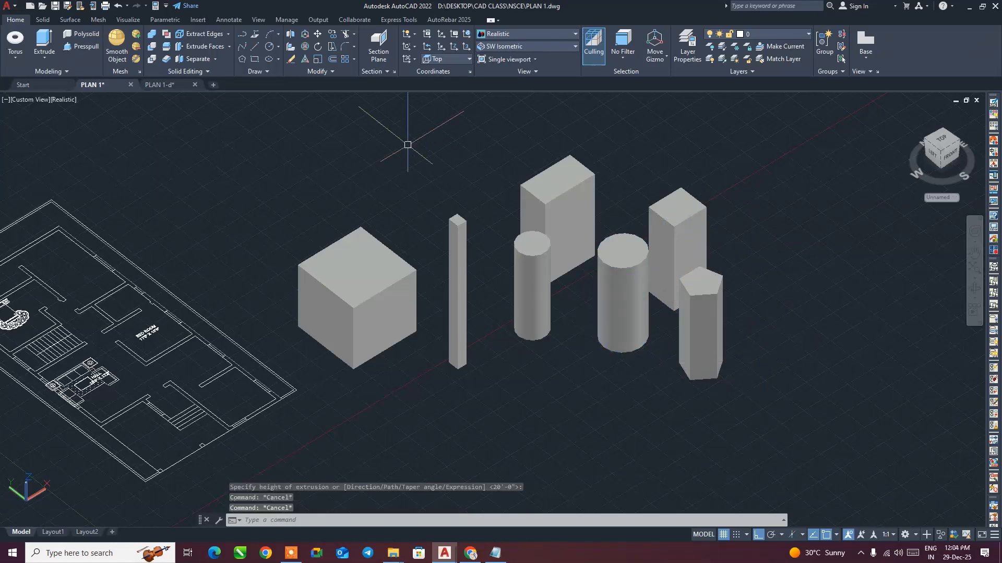
- Draw a closed irregular quadrilateral from four separate lines in the free space in front of the extruded solids
{"action": "left_click", "coordinate": [256, 47]}
{"action": "middle_click_drag", "start_coordinate": [508, 279], "coordinate": [404, 201]}
{"action": "left_click", "coordinate": [462, 302]}
{"action": "left_click", "coordinate": [500, 332]}
{"action": "left_click", "coordinate": [453, 360]}
{"action": "left_click", "coordinate": [431, 321]}
{"action": "key", "text": "Escape"}
{"action": "key", "text": "Escape"}
{"action": "left_click", "coordinate": [477, 345]}
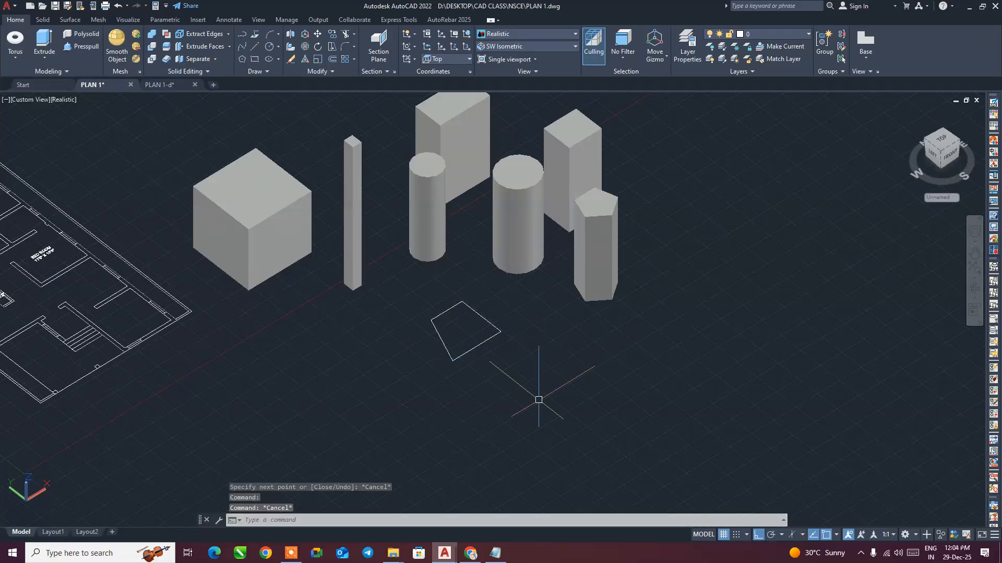
{"action": "key", "text": "Escape"}
- Extrude the quadrilateral's four separate lines together to a freehand height lower than the neighbouring solids
{"action": "left_click", "coordinate": [532, 385]}
{"action": "left_click", "coordinate": [434, 306]}
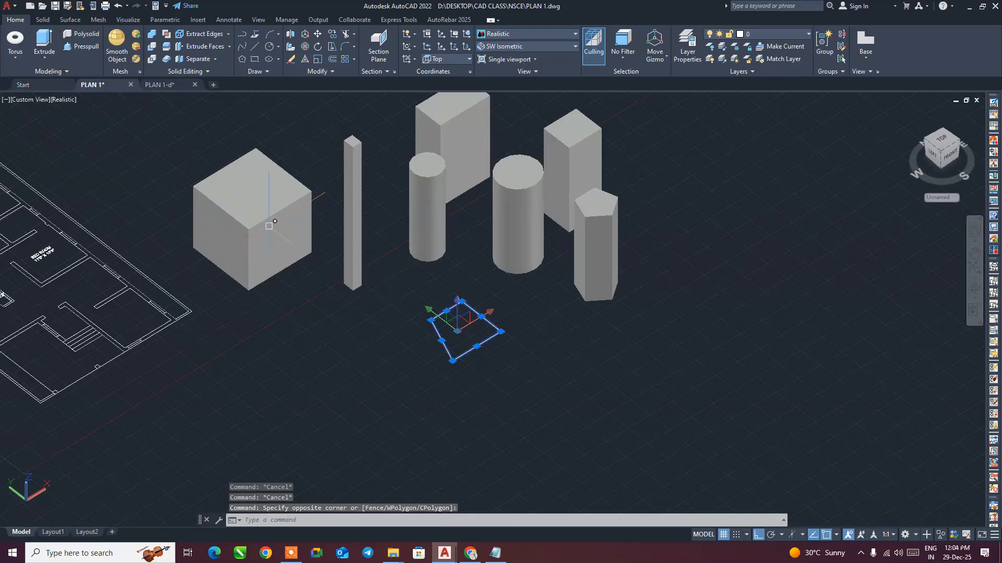
{"action": "left_click", "coordinate": [45, 43]}
- Examine the extruded line quadrilateral and compare it with the neighbouring extruded solids
{"action": "scroll", "coordinate": [461, 249], "scroll_direction": "up", "scroll_amount": 2}
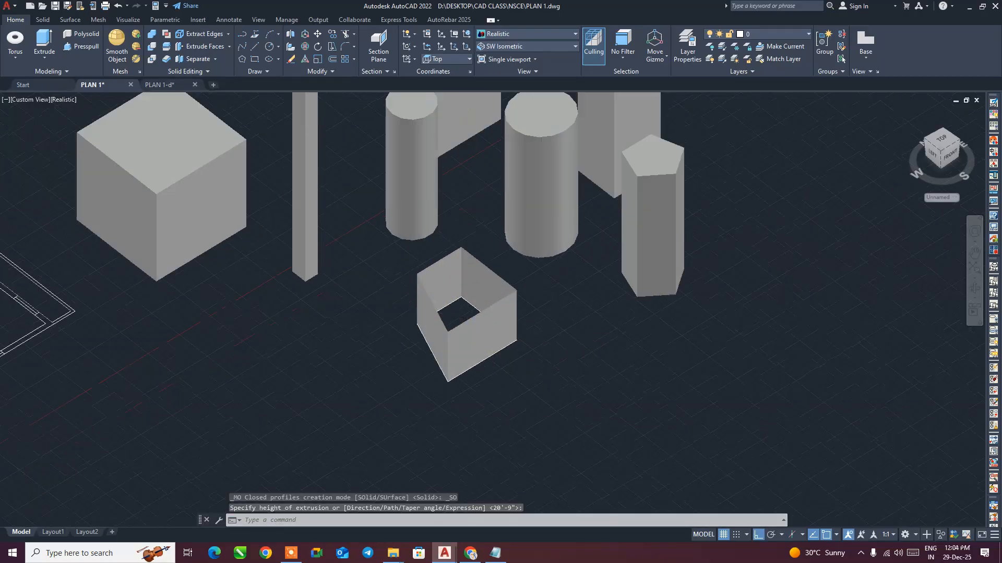
{"action": "scroll", "coordinate": [463, 311], "scroll_direction": "up", "scroll_amount": 3}
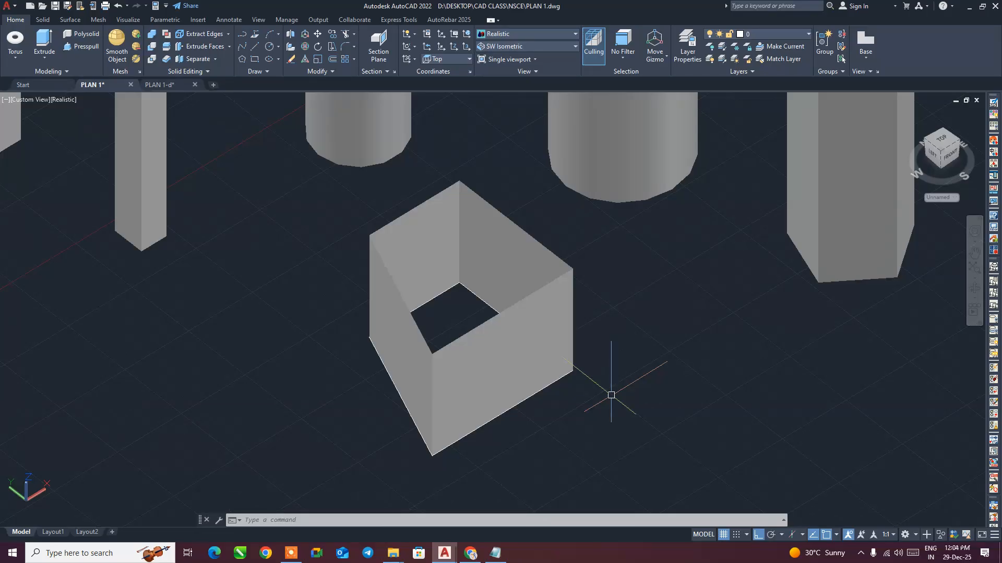
{"action": "scroll", "coordinate": [611, 395], "scroll_direction": "down", "scroll_amount": 5}
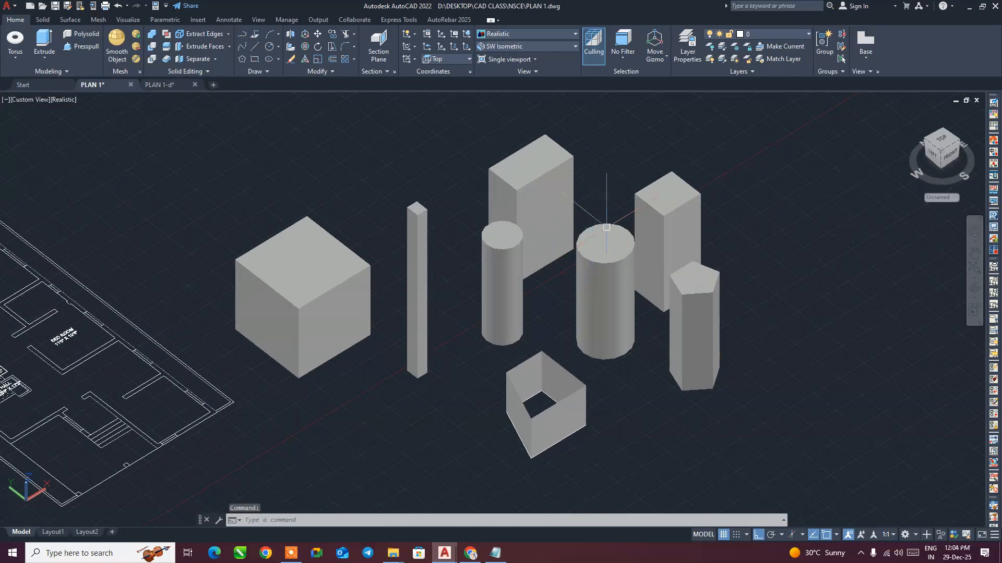
{"action": "scroll", "coordinate": [673, 209], "scroll_direction": "up", "scroll_amount": 2}
{"action": "scroll", "coordinate": [647, 241], "scroll_direction": "down", "scroll_amount": 3}
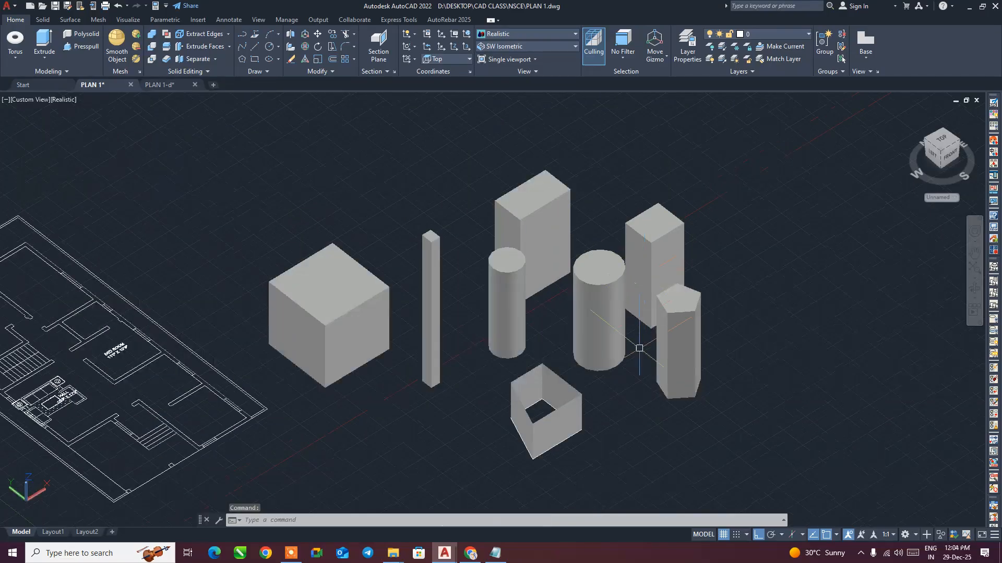
{"action": "scroll", "coordinate": [650, 243], "scroll_direction": "up", "scroll_amount": 3}
{"action": "middle_click_drag", "start_coordinate": [598, 430], "coordinate": [611, 408]}
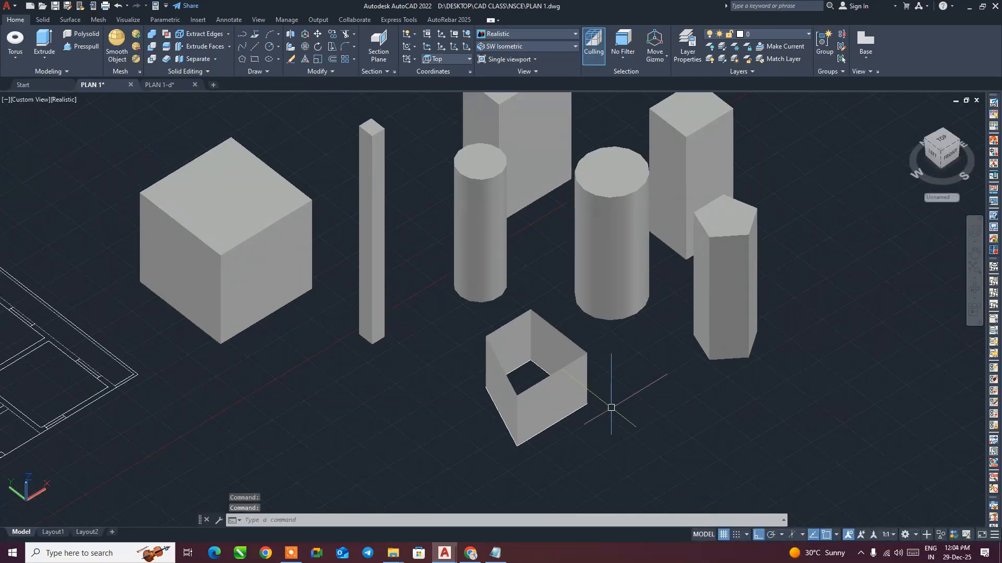
- Undo the extrusion of the quadrilateral's four lines and check one of the lines by selecting it
{"action": "key", "text": "ctrl+z"}
{"action": "key", "text": "ctrl+z"}
{"action": "key", "text": "ctrl+z"}
{"action": "key", "text": "ctrl+z"}
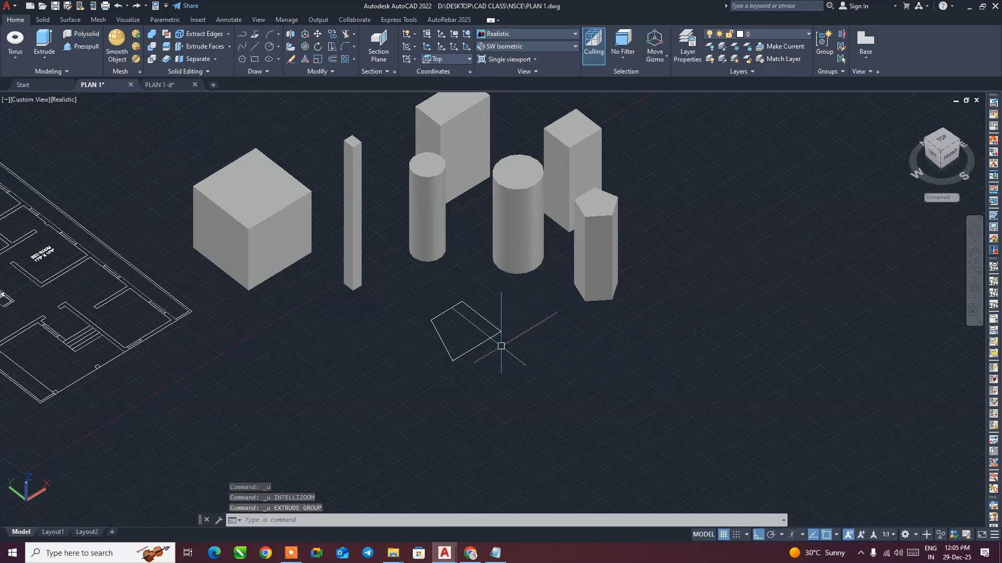
{"action": "left_click", "coordinate": [485, 340]}
{"action": "key", "text": "Escape"}
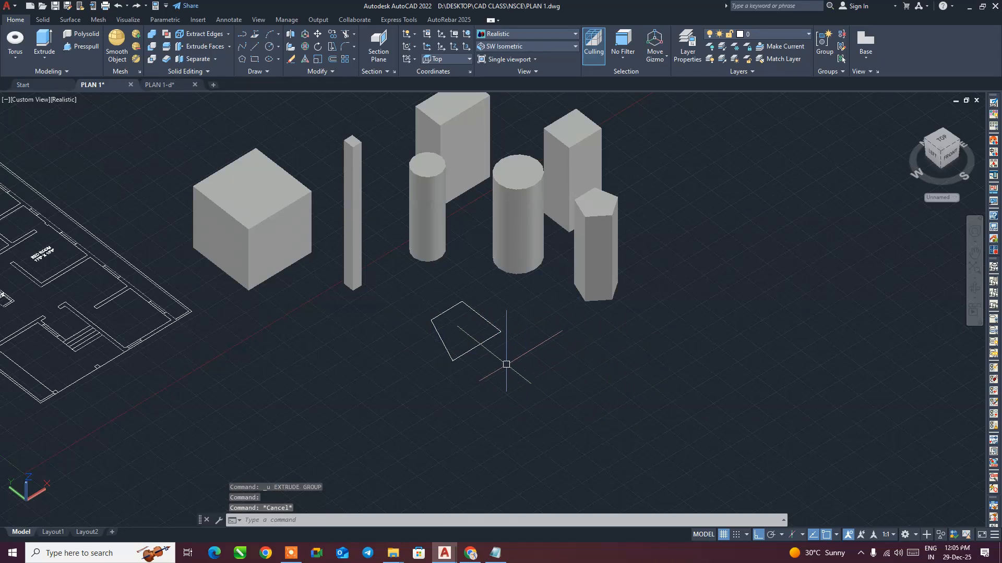
{"action": "left_click", "coordinate": [527, 378]}
{"action": "left_click", "coordinate": [465, 326]}
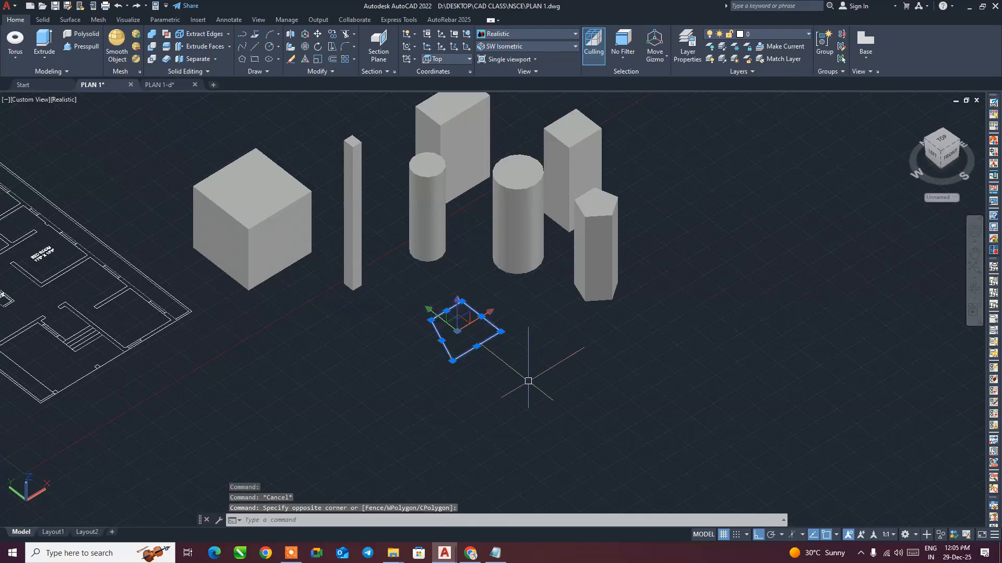
{"action": "type", "text": "REG"}
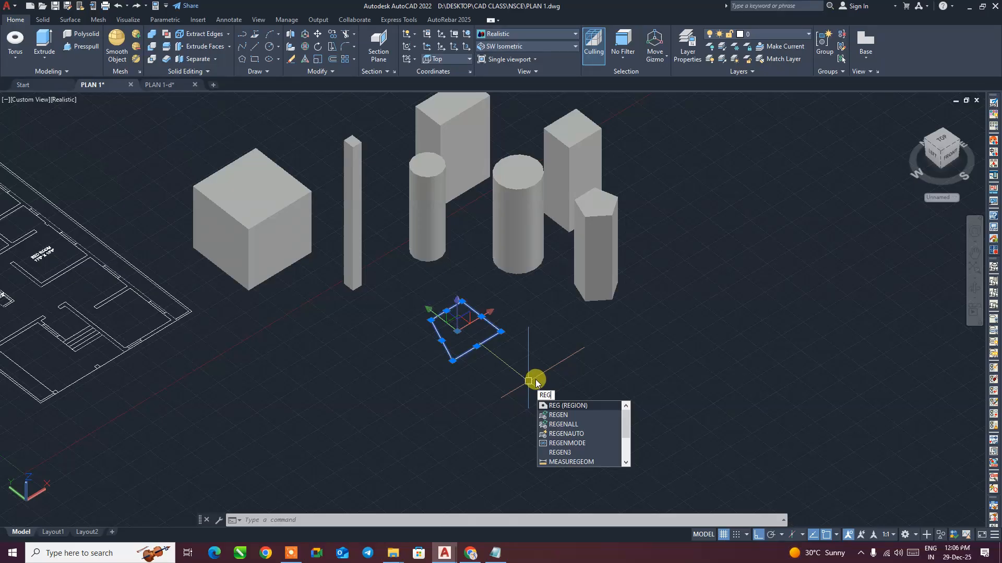
{"action": "key", "text": "Return"}
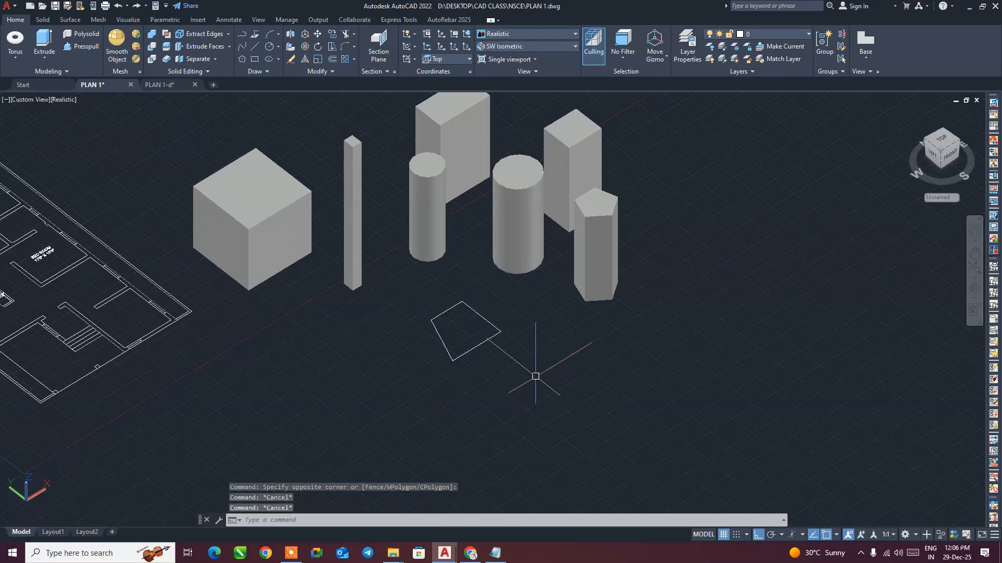
- Draw two separate parallel lines in the free space beyond the quadrilateral, the second about 10' long
{"action": "left_click", "coordinate": [254, 46]}
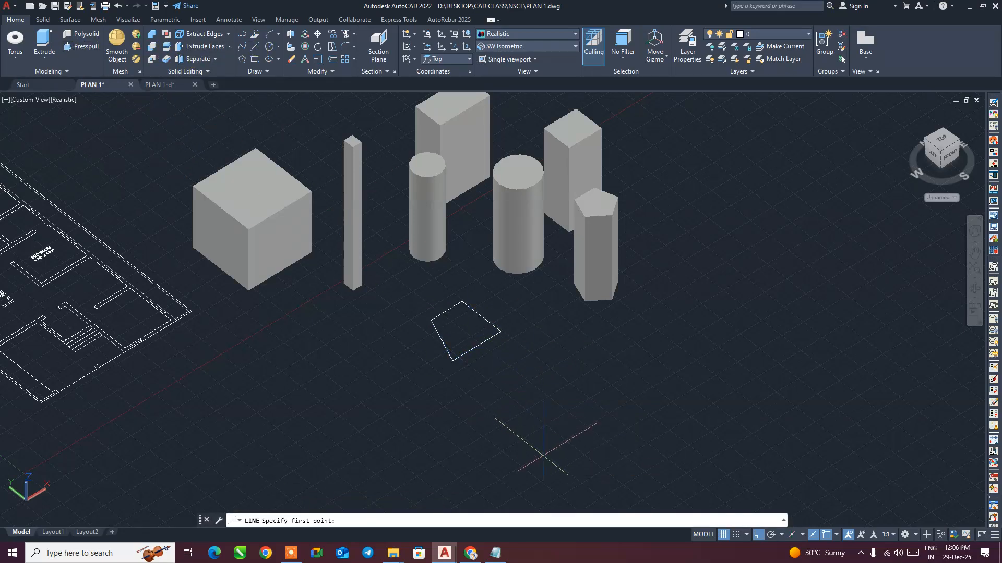
{"action": "left_click", "coordinate": [583, 428]}
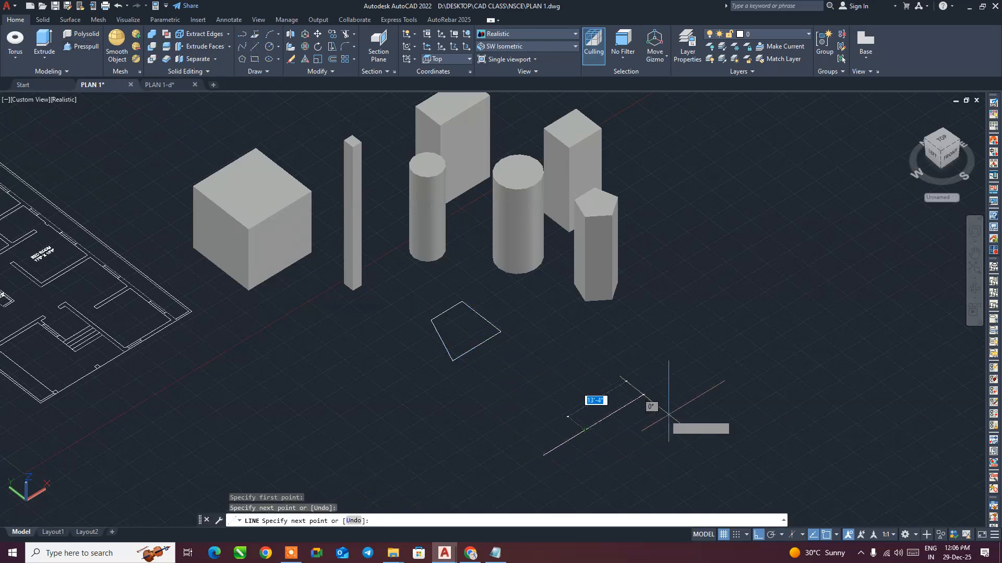
{"action": "key", "text": "Return"}
{"action": "key", "text": "Return"}
{"action": "left_click", "coordinate": [628, 403]}
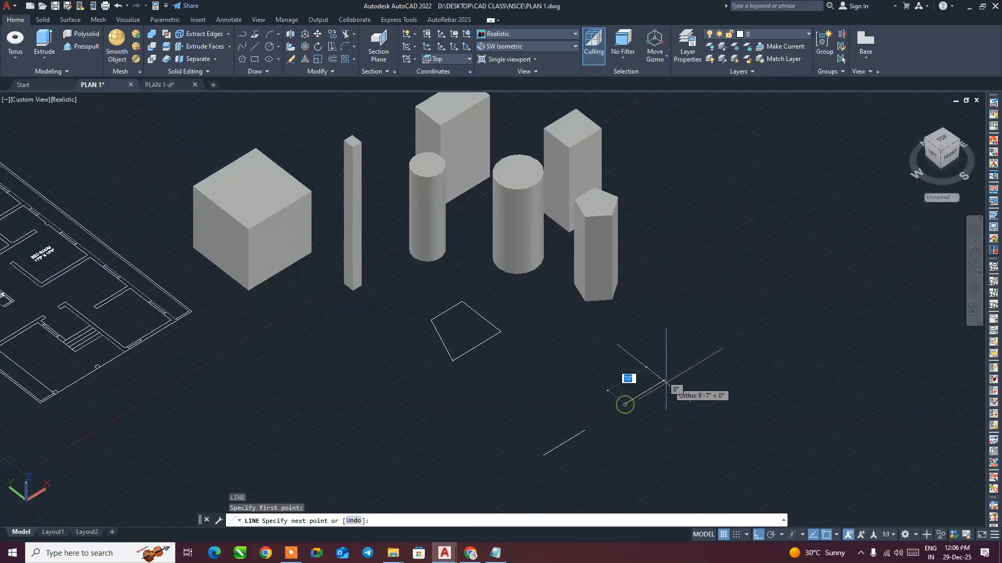
{"action": "left_click", "coordinate": [669, 378]}
{"action": "key", "text": "Escape"}
- Finish the line drawing and group the two separate parallel lines into one unnamed group
{"action": "scroll", "coordinate": [626, 428], "scroll_direction": "up", "scroll_amount": 2}
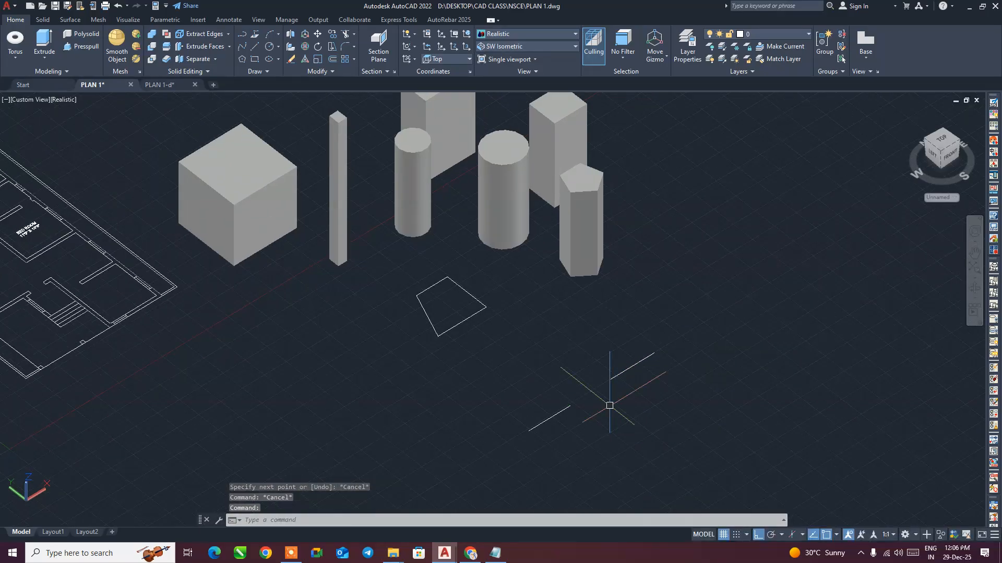
{"action": "left_click", "coordinate": [690, 477]}
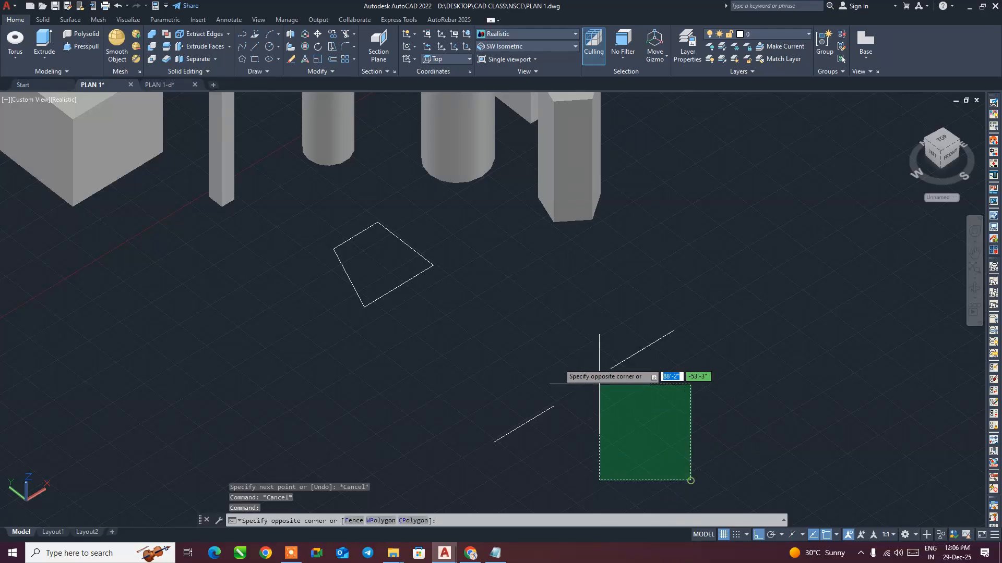
{"action": "left_click", "coordinate": [532, 339]}
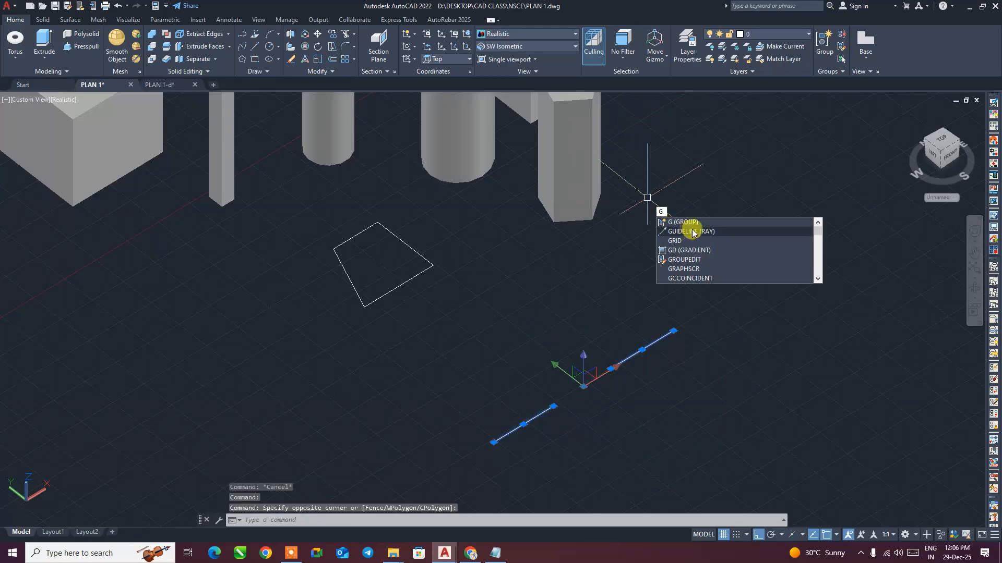
{"action": "key", "text": "Return"}
- Select both parallel lines individually and group them again, answering Yes to creating a new group with the same objects
{"action": "left_click", "coordinate": [656, 342]}
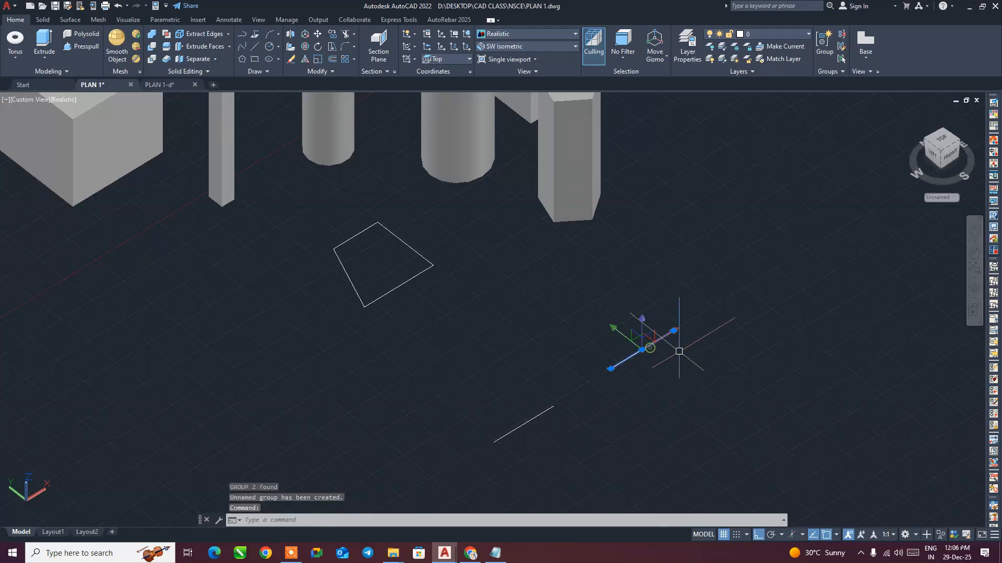
{"action": "left_click", "coordinate": [535, 416]}
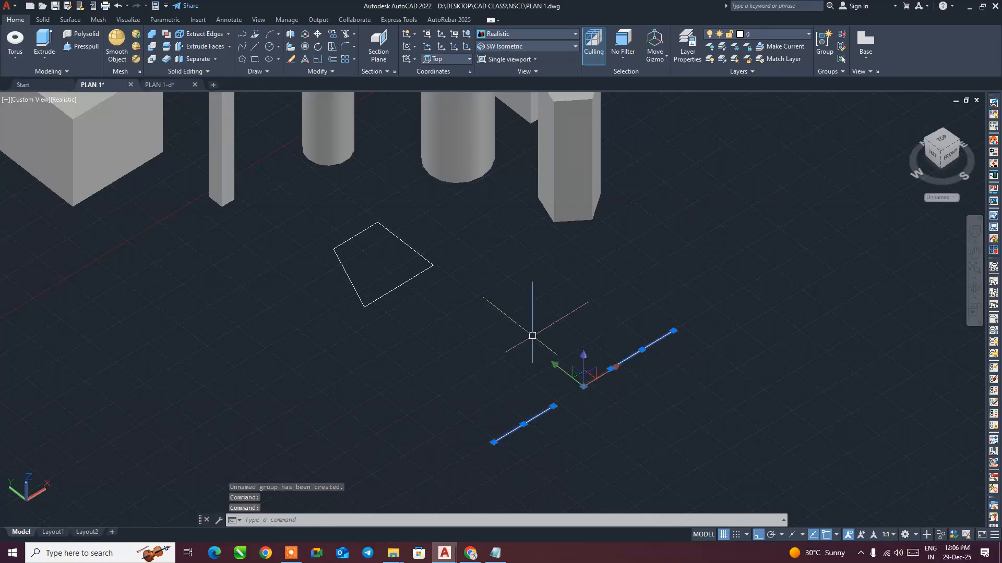
{"action": "right_click", "coordinate": [543, 416]}
{"action": "mouse_move", "coordinate": [577, 298]}
{"action": "left_click", "coordinate": [683, 298]}
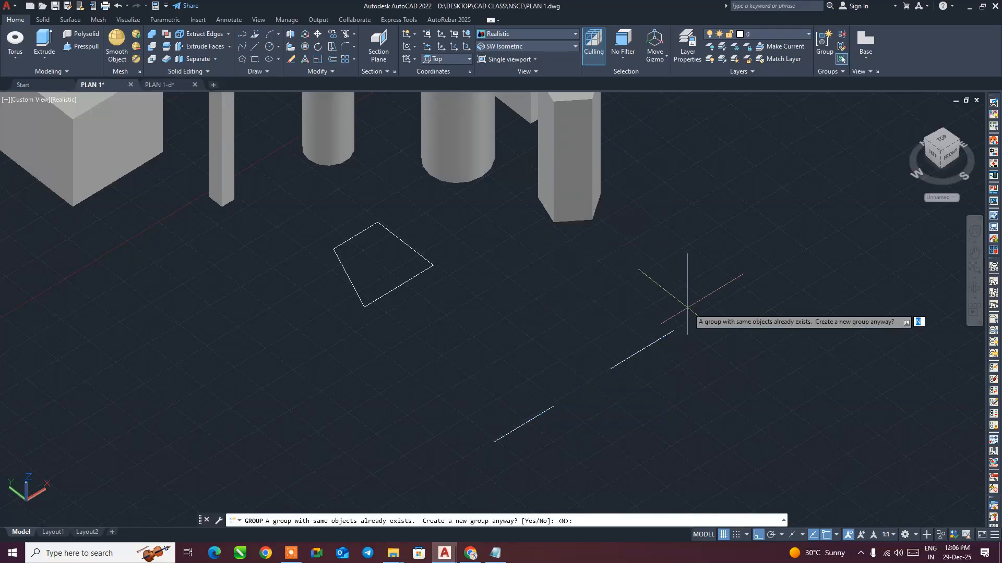
{"action": "type", "text": "Y"}
{"action": "key", "text": "Return"}
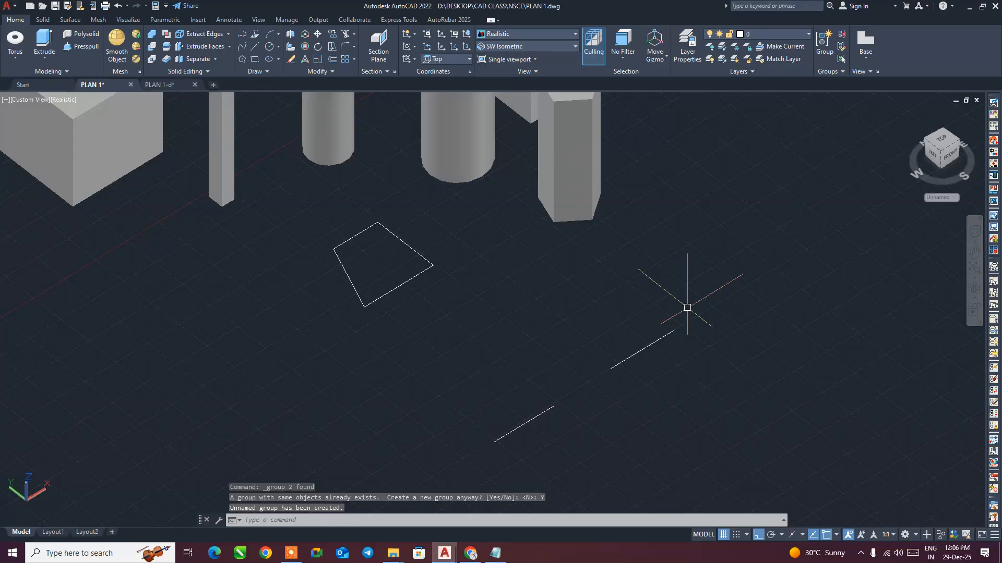
- Check one grouped line by selecting it, clear the selection, turn group selection on, and select the two-line group
{"action": "left_click", "coordinate": [650, 344]}
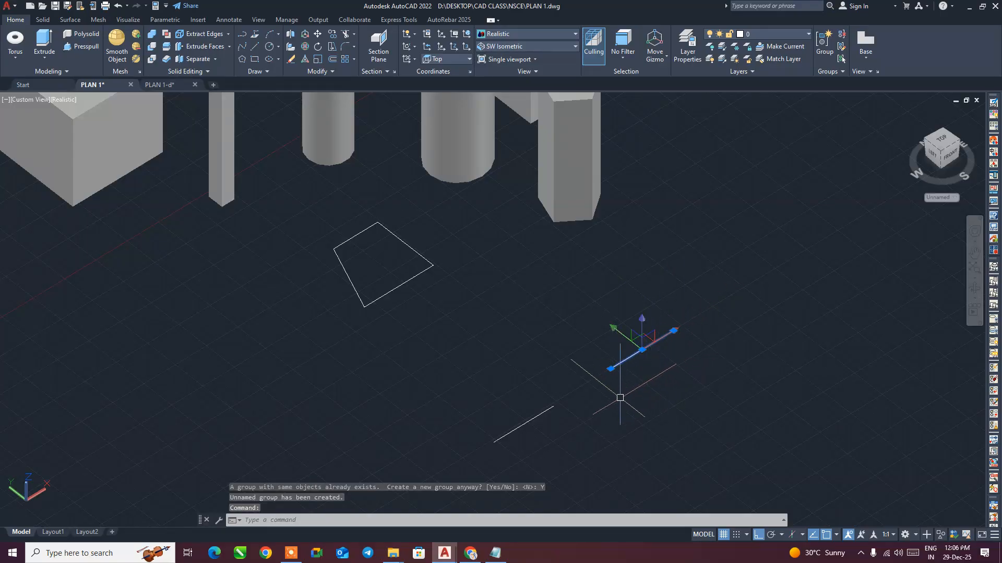
{"action": "key", "text": "Escape"}
{"action": "key", "text": "Escape"}
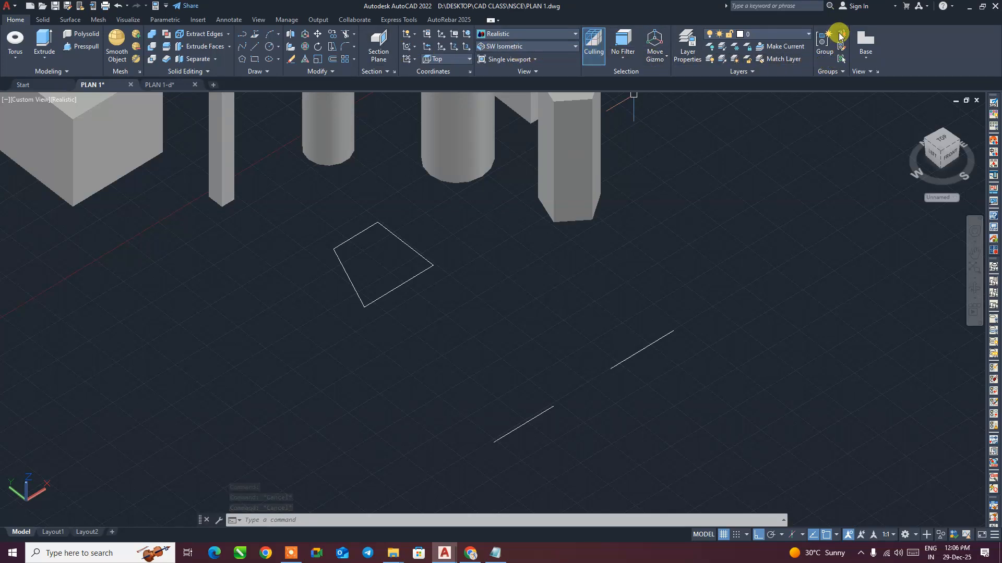
{"action": "left_click", "coordinate": [840, 59]}
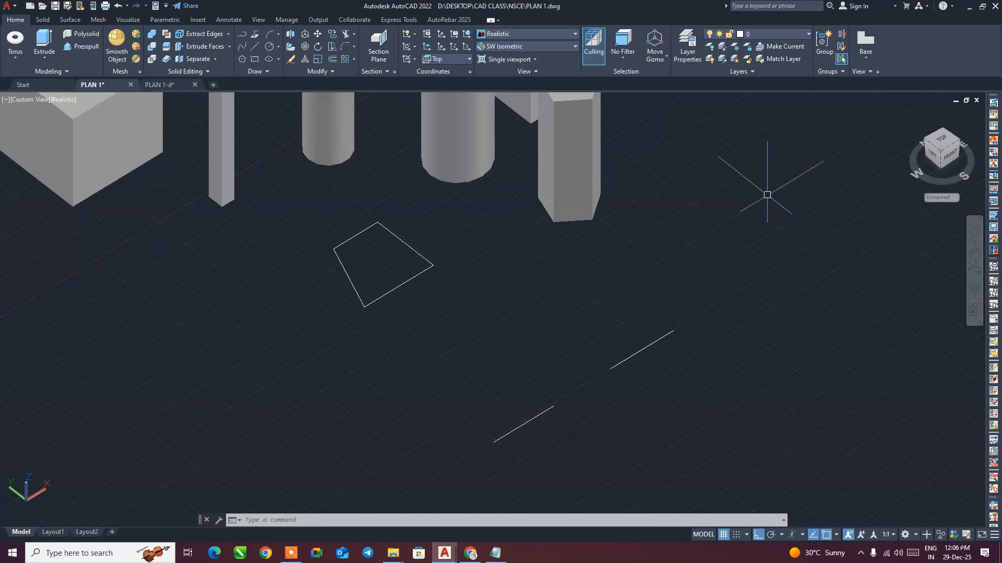
{"action": "left_click", "coordinate": [636, 353]}
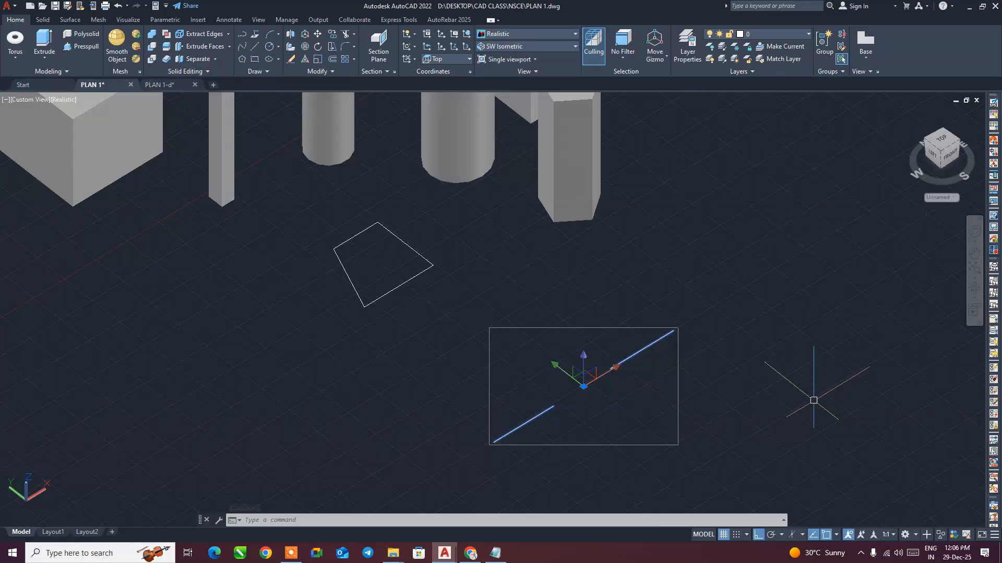
- Convert the four lines of the closed quadrilateral into a region and extrude it into a solid
{"action": "key", "text": "Escape"}
{"action": "left_click", "coordinate": [407, 280]}
{"action": "key", "text": "Escape"}
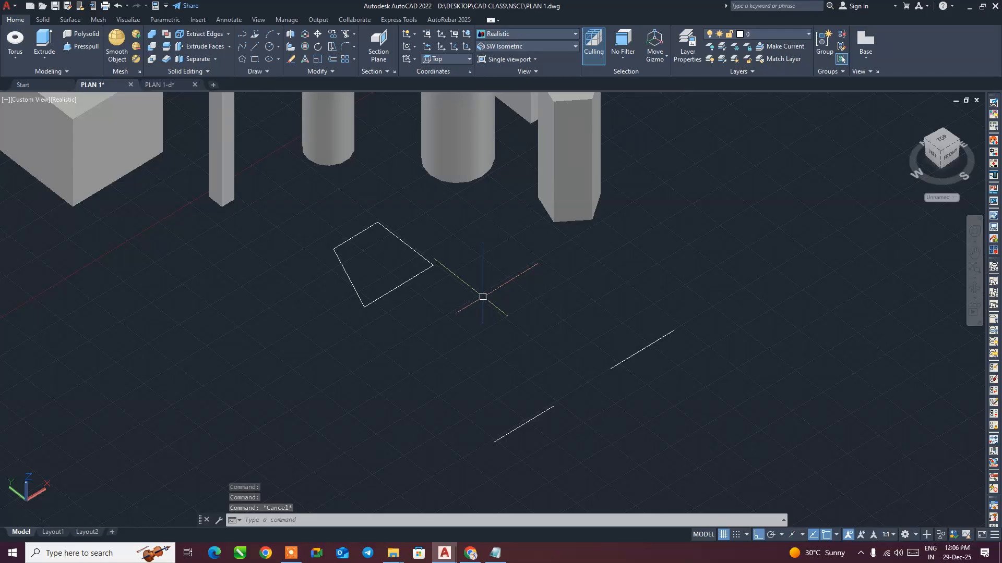
{"action": "type", "text": "REG"}
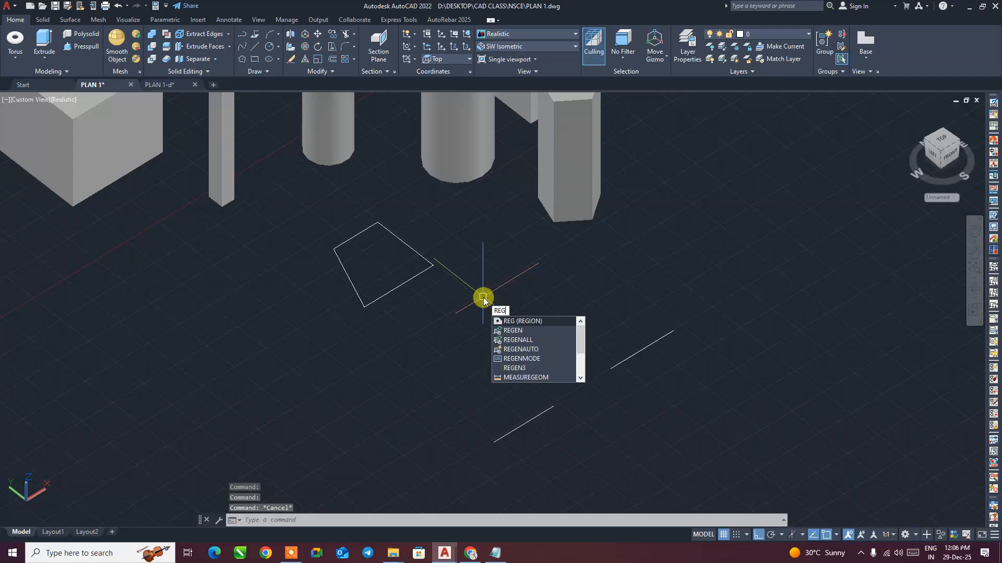
{"action": "key", "text": "Return"}
{"action": "left_click", "coordinate": [482, 307]}
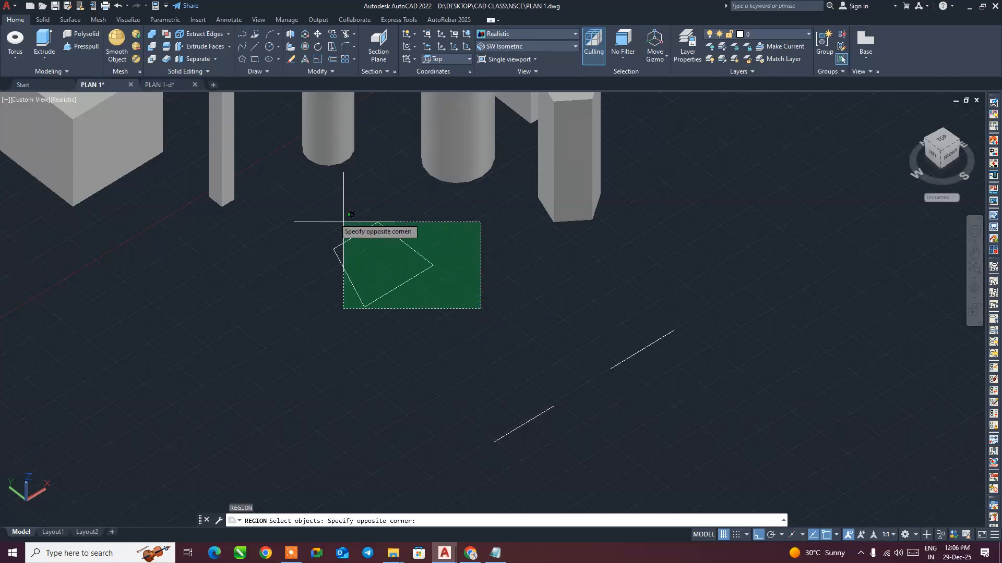
{"action": "left_click", "coordinate": [329, 217]}
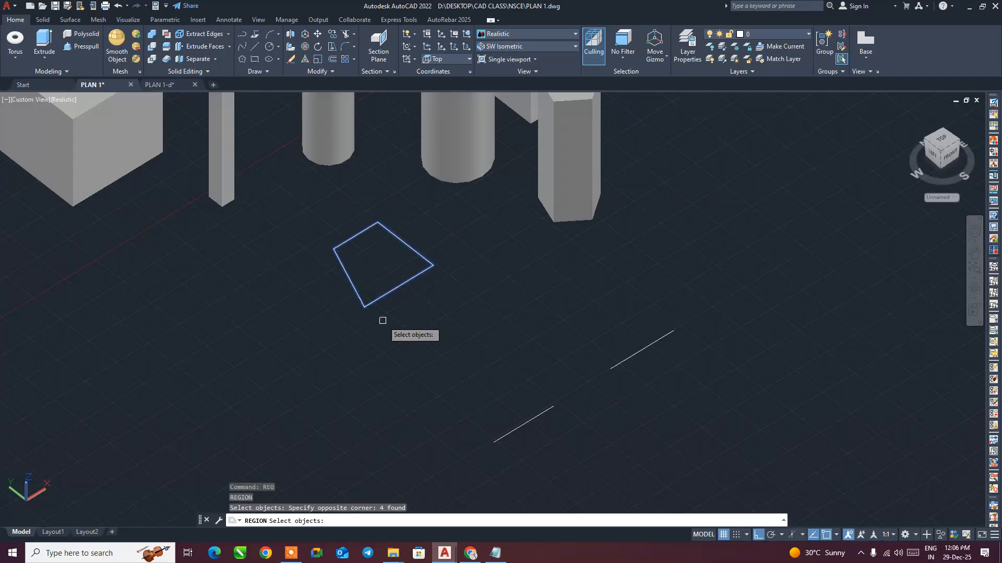
{"action": "key", "text": "Return"}
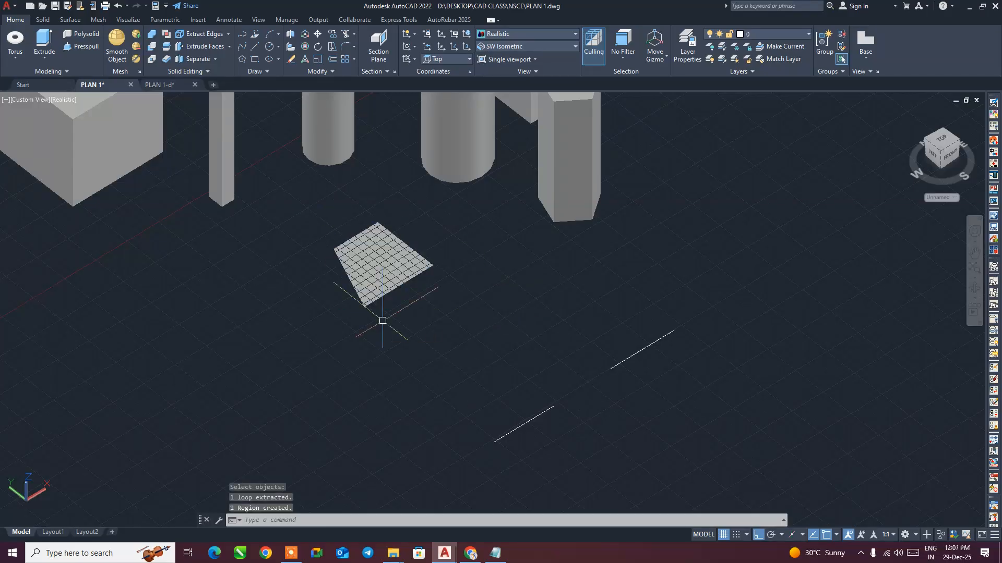
{"action": "left_click", "coordinate": [385, 284]}
{"action": "left_click", "coordinate": [44, 43]}
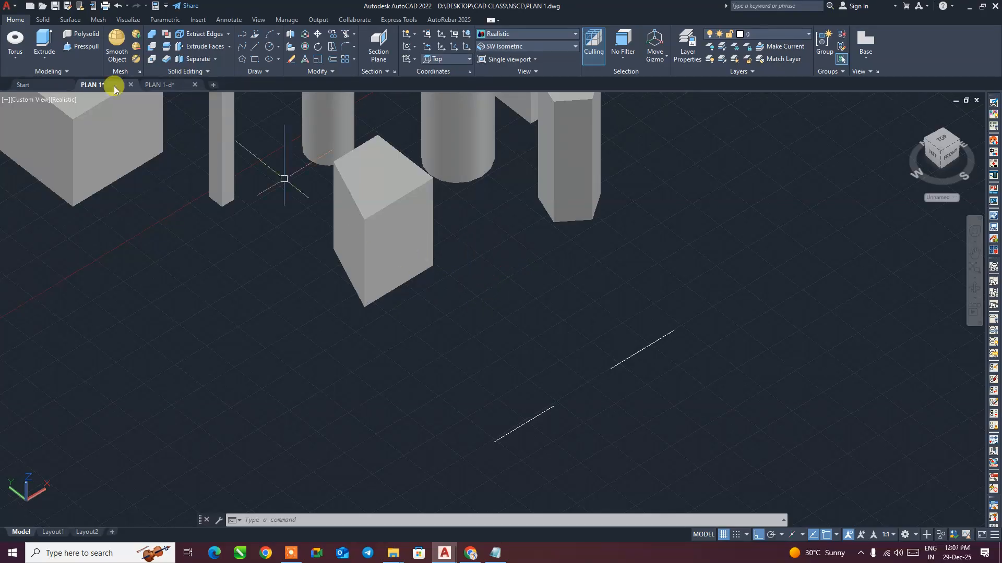
- Draw a closed four-sided outline with lines beside the new solid, with Ortho off for the slanted closing side
{"action": "left_click", "coordinate": [254, 47]}
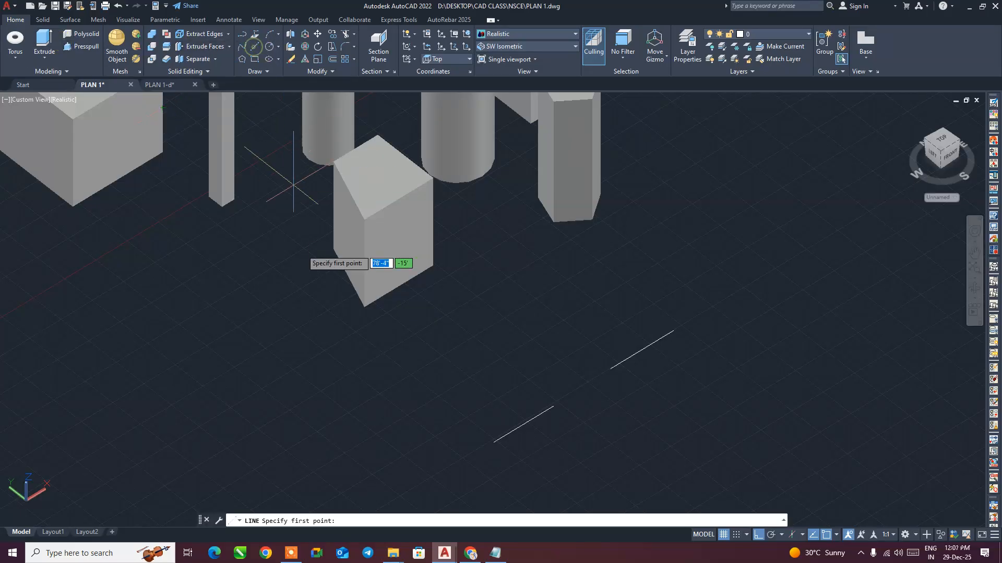
{"action": "left_click", "coordinate": [214, 319]}
{"action": "left_click", "coordinate": [273, 285]}
{"action": "left_click", "coordinate": [334, 332]}
{"action": "left_click", "coordinate": [244, 386]}
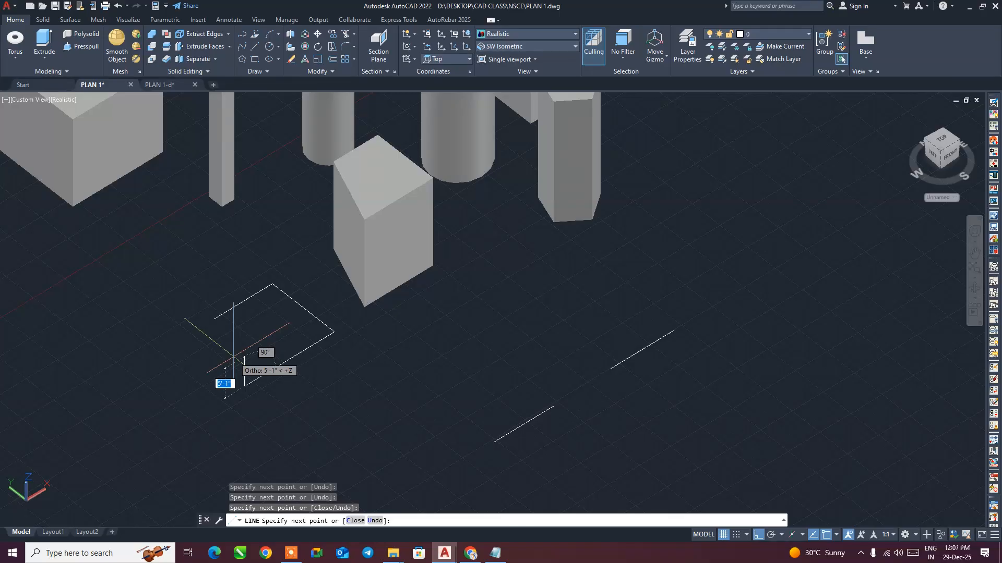
{"action": "left_click", "coordinate": [758, 534]}
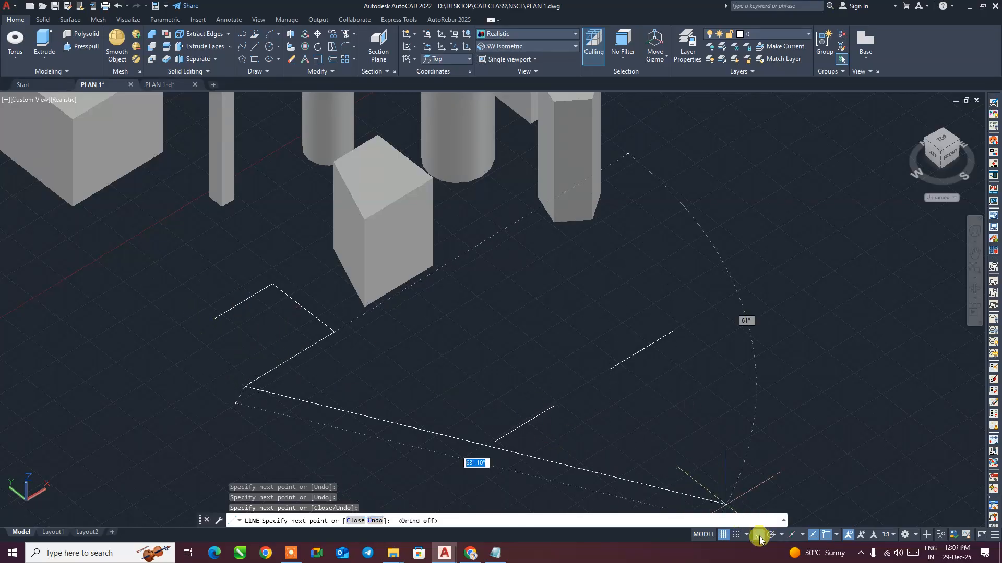
{"action": "scroll", "coordinate": [322, 343], "scroll_direction": "up", "scroll_amount": 10}
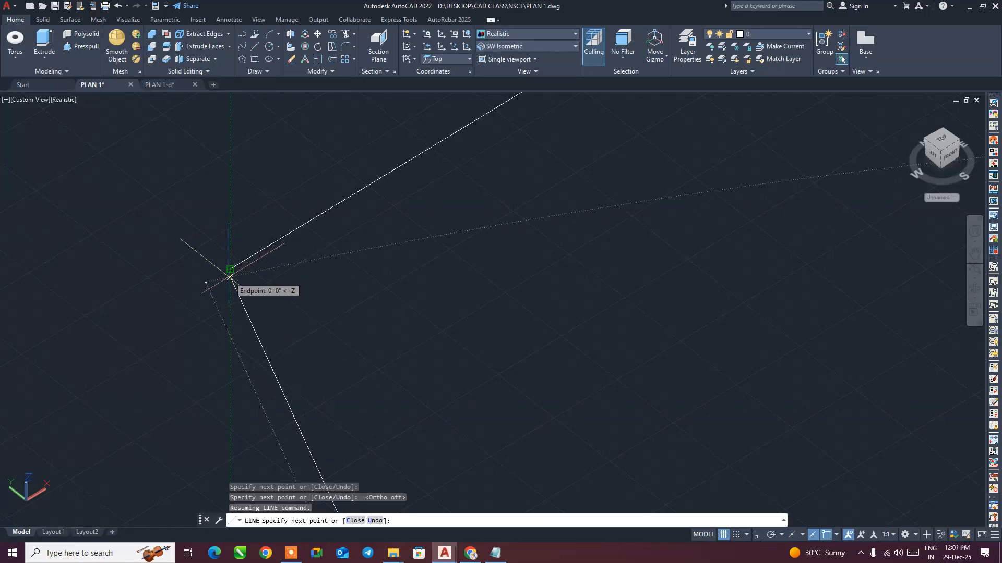
{"action": "left_click", "coordinate": [230, 278]}
{"action": "key", "text": "Escape"}
{"action": "scroll", "coordinate": [340, 340], "scroll_direction": "down", "scroll_amount": 10}
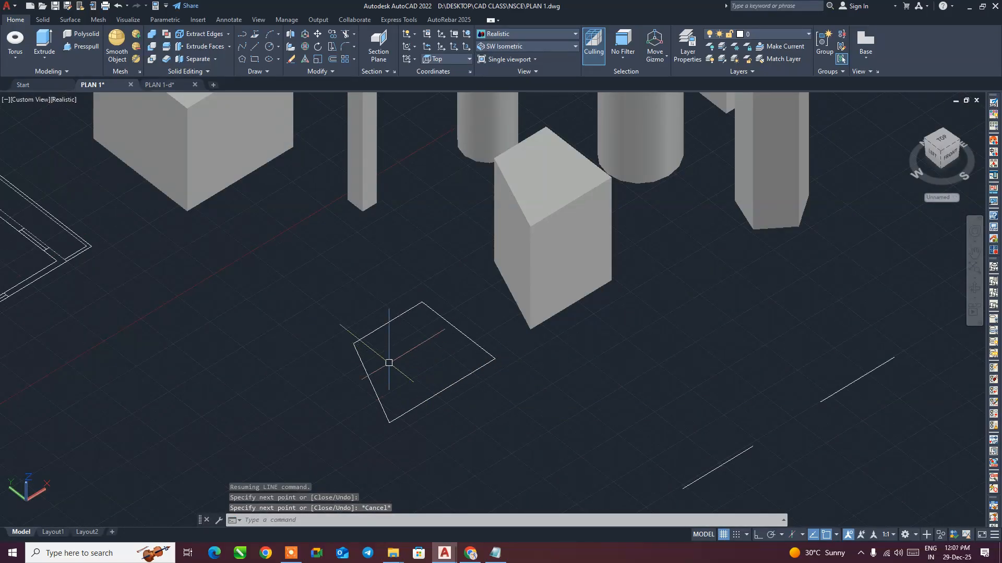
- Try stretching the upper endpoint of the outline's slanted line past the adjacent side at the open corner
{"action": "scroll", "coordinate": [355, 345], "scroll_direction": "up", "scroll_amount": 6}
{"action": "scroll", "coordinate": [316, 336], "scroll_direction": "up", "scroll_amount": 6}
{"action": "scroll", "coordinate": [440, 344], "scroll_direction": "down", "scroll_amount": 1}
{"action": "middle_click_drag", "start_coordinate": [472, 335], "coordinate": [456, 369]}
{"action": "left_click", "coordinate": [456, 370]}
{"action": "left_click", "coordinate": [390, 363]}
{"action": "scroll", "coordinate": [389, 362], "scroll_direction": "up", "scroll_amount": 4}
{"action": "left_click", "coordinate": [405, 320]}
{"action": "left_click", "coordinate": [409, 319]}
{"action": "left_click", "coordinate": [409, 319]}
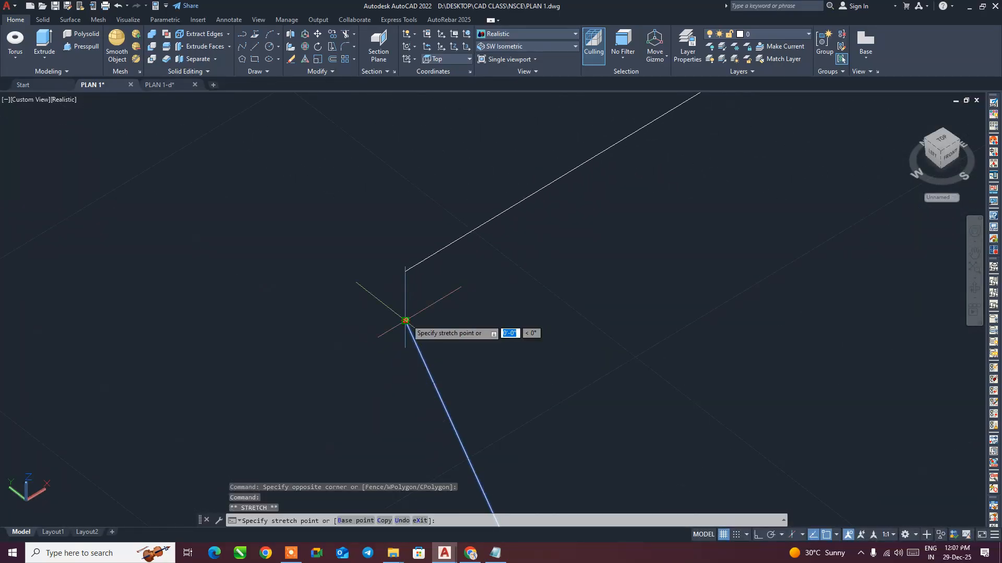
{"action": "left_click", "coordinate": [442, 208]}
{"action": "key", "text": "Escape"}
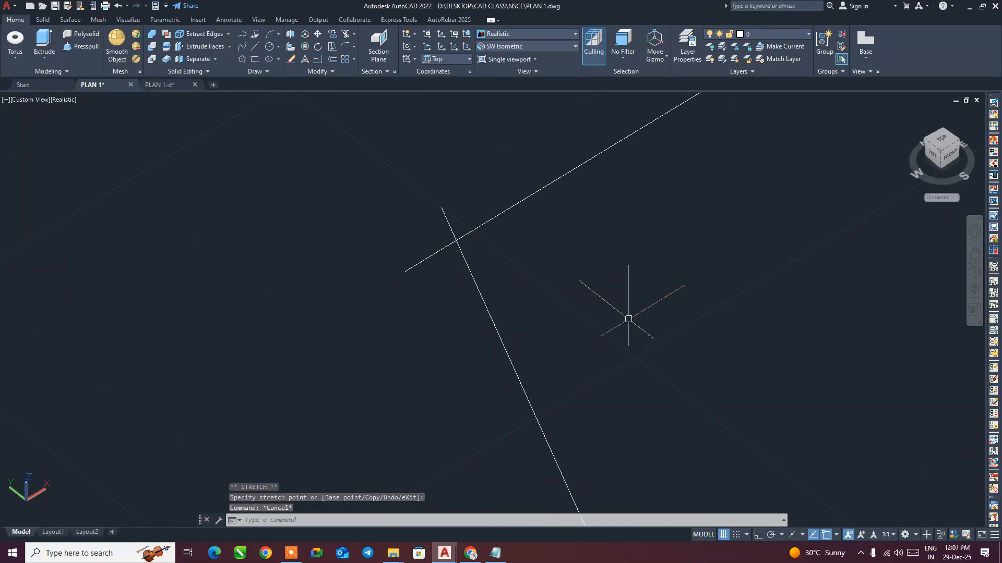
- Stretch the slanted line's upper endpoint back onto the adjacent side of the outline near the corner
{"action": "left_click", "coordinate": [605, 356]}
{"action": "left_click", "coordinate": [498, 334]}
{"action": "left_click", "coordinate": [441, 208]}
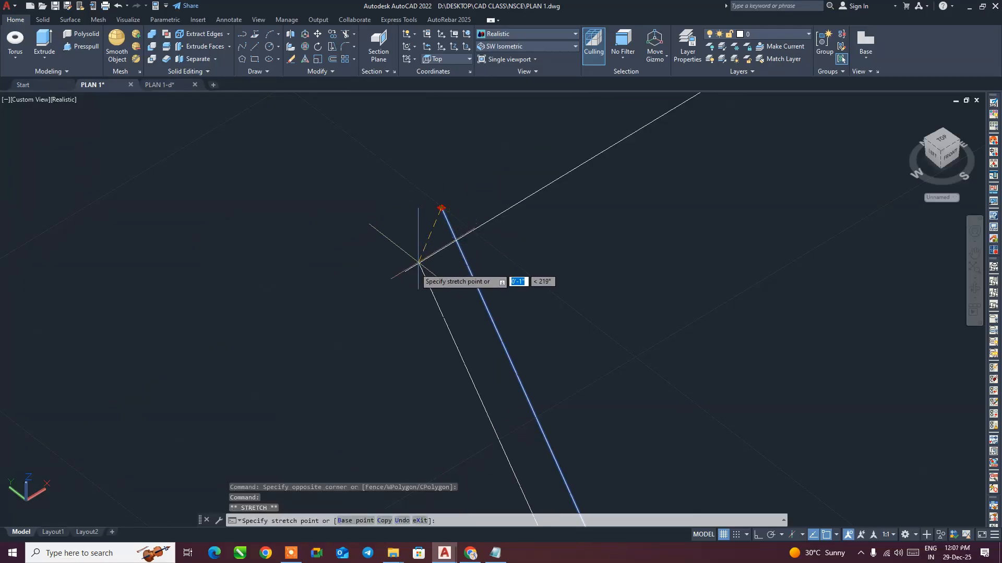
{"action": "left_click", "coordinate": [419, 262]}
{"action": "key", "text": "Escape"}
{"action": "scroll", "coordinate": [523, 306], "scroll_direction": "down", "scroll_amount": 5}
{"action": "scroll", "coordinate": [523, 307], "scroll_direction": "down", "scroll_amount": 8}
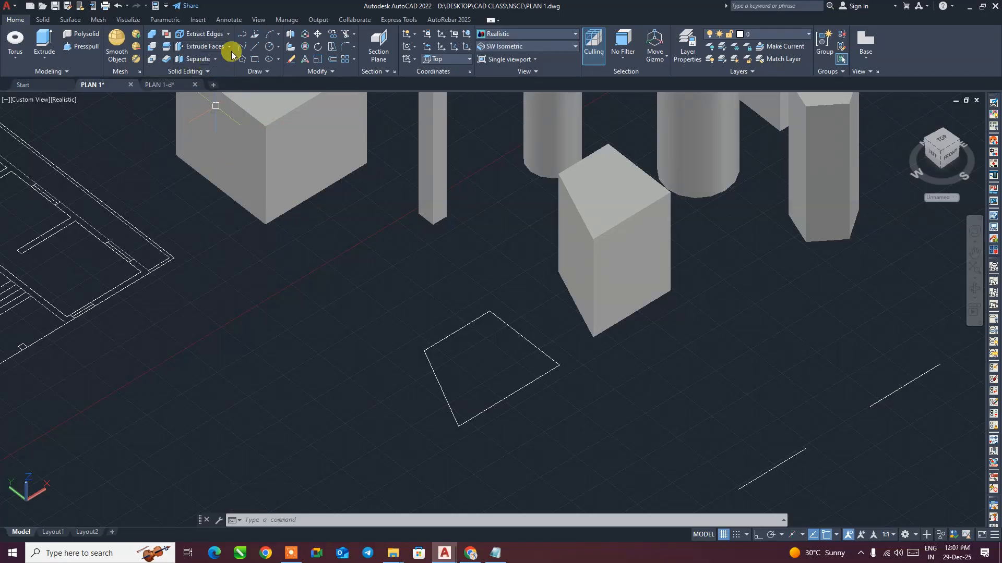
{"action": "left_click", "coordinate": [255, 46]}
{"action": "scroll", "coordinate": [362, 296], "scroll_direction": "down", "scroll_amount": 4}
{"action": "scroll", "coordinate": [376, 334], "scroll_direction": "up", "scroll_amount": 5}
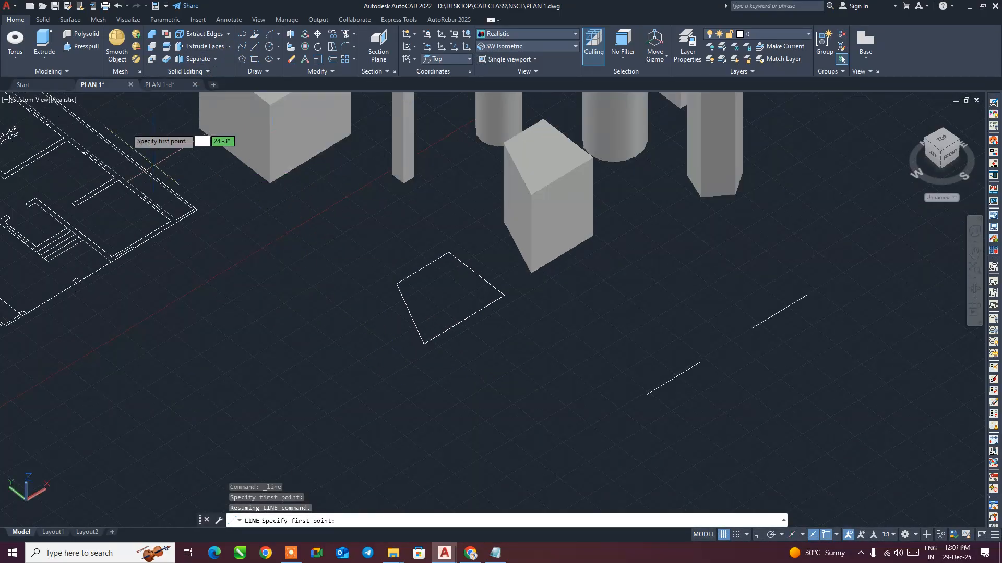
{"action": "scroll", "coordinate": [300, 334], "scroll_direction": "up", "scroll_amount": 2}
{"action": "left_click", "coordinate": [308, 350]}
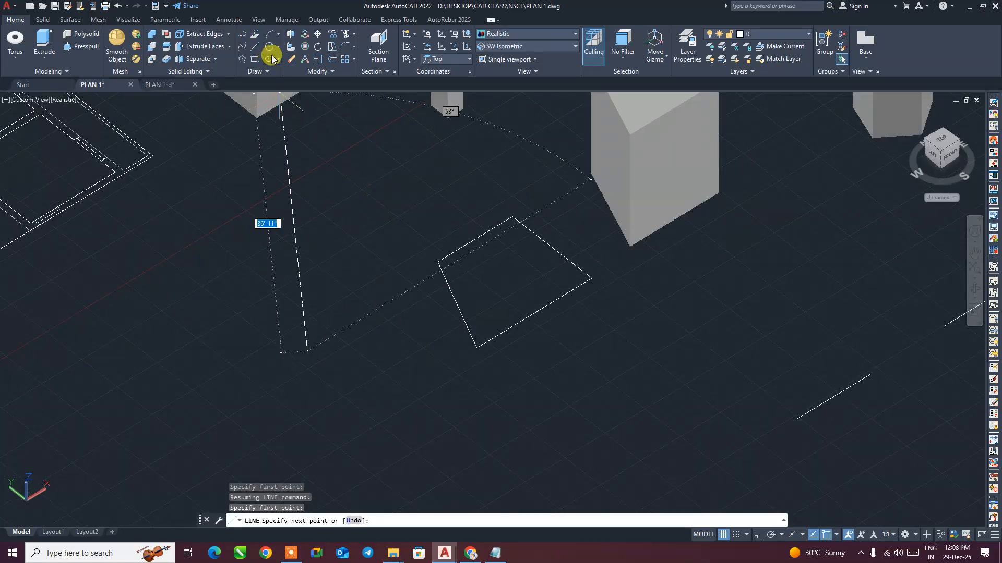
- Draw a three-point arc beside the four-sided outline, bulging away from it, with its ends about 11'-2" apart
{"action": "left_click", "coordinate": [270, 36]}
{"action": "left_click", "coordinate": [297, 291]}
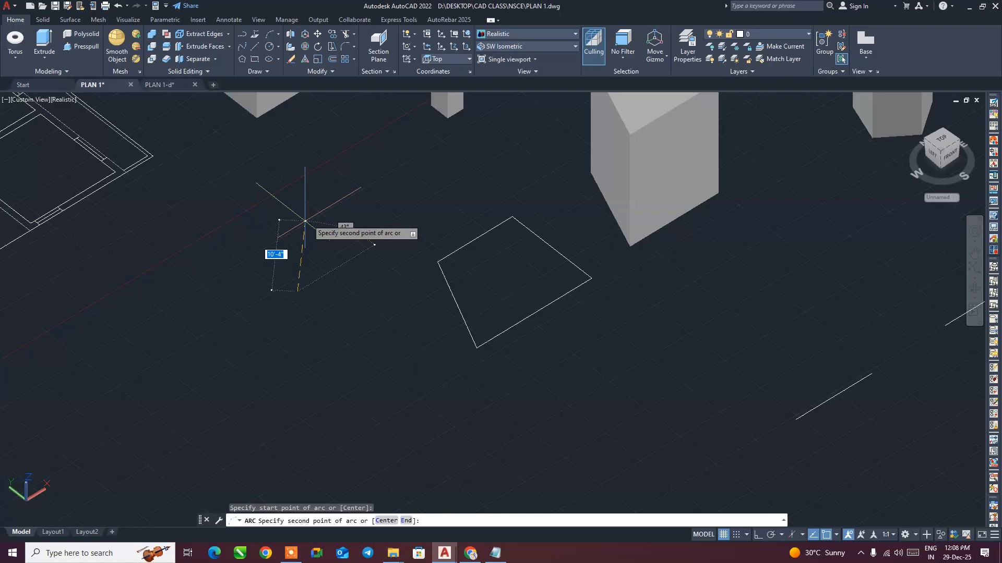
{"action": "left_click", "coordinate": [320, 211]}
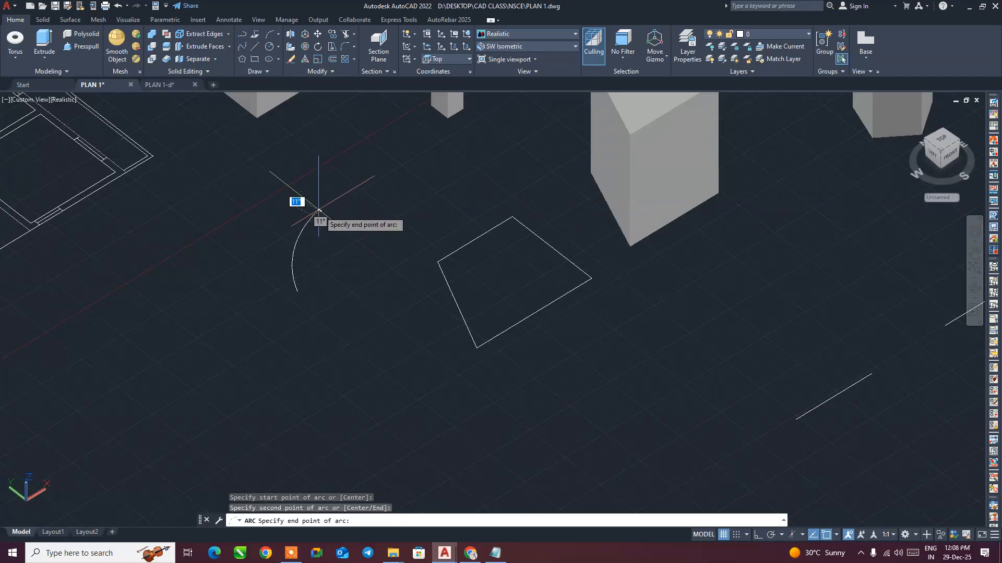
{"action": "left_click", "coordinate": [321, 213]}
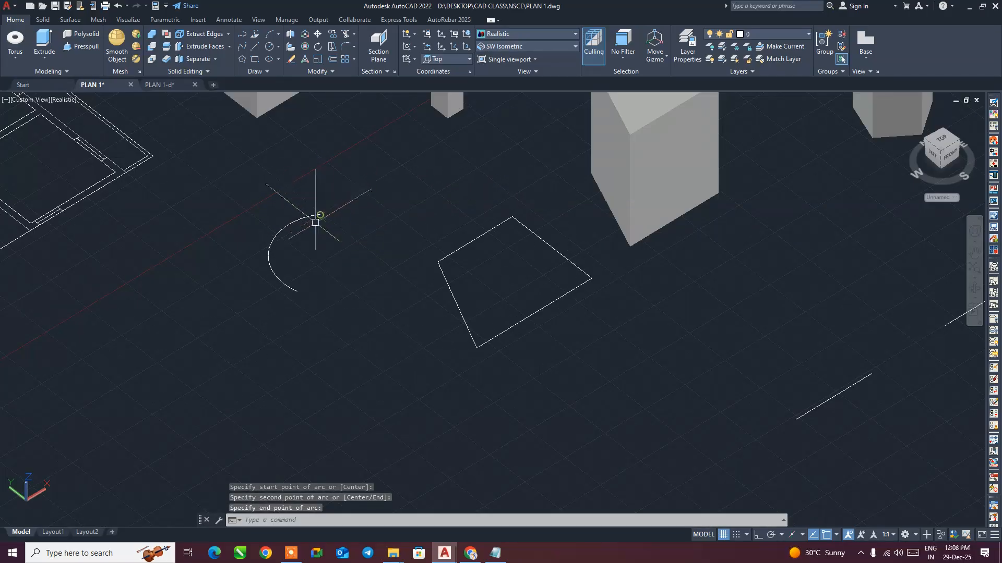
- Draw a shallower second arc between the first arc's two endpoints, passing inside its curve to close a crescent
{"action": "scroll", "coordinate": [314, 254], "scroll_direction": "up", "scroll_amount": 3}
{"action": "left_click", "coordinate": [268, 39]}
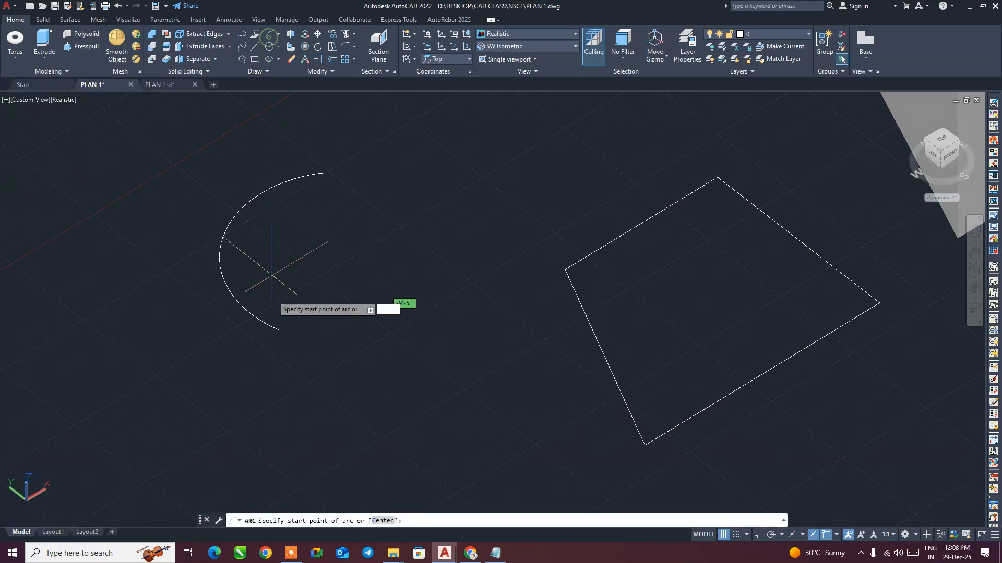
{"action": "left_click", "coordinate": [279, 330]}
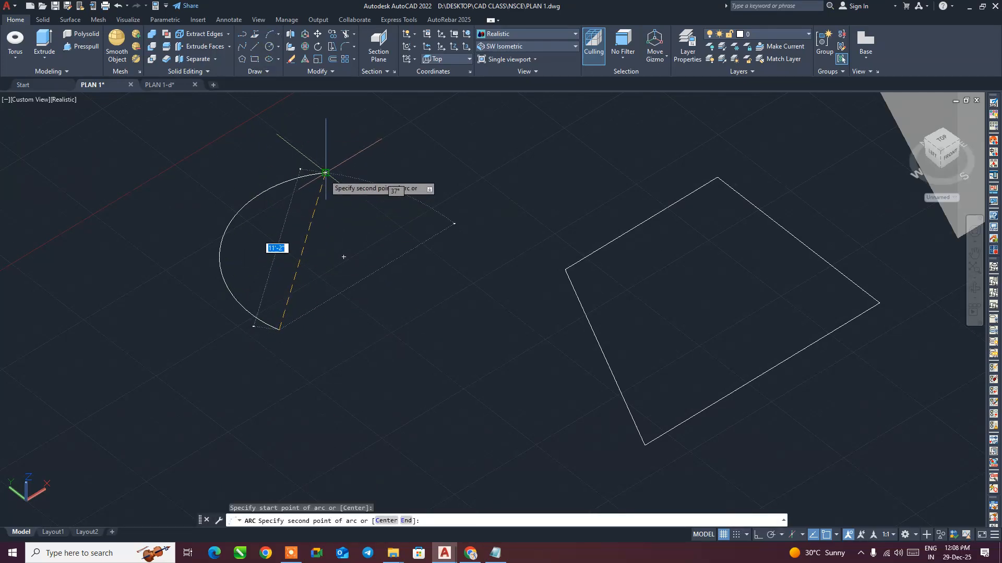
{"action": "left_click", "coordinate": [276, 246]}
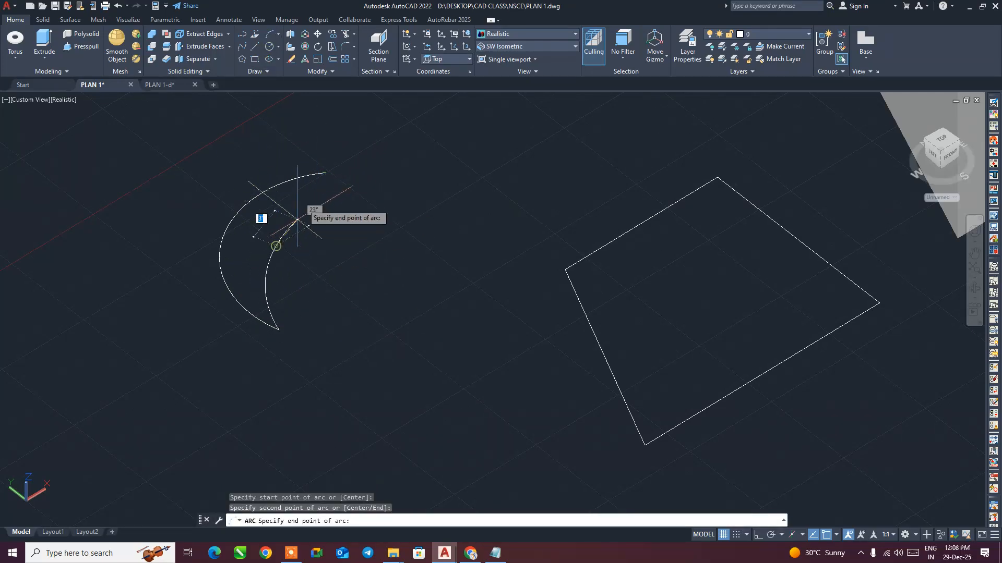
{"action": "left_click", "coordinate": [326, 173]}
{"action": "middle_click_drag", "start_coordinate": [416, 290], "coordinate": [428, 297]}
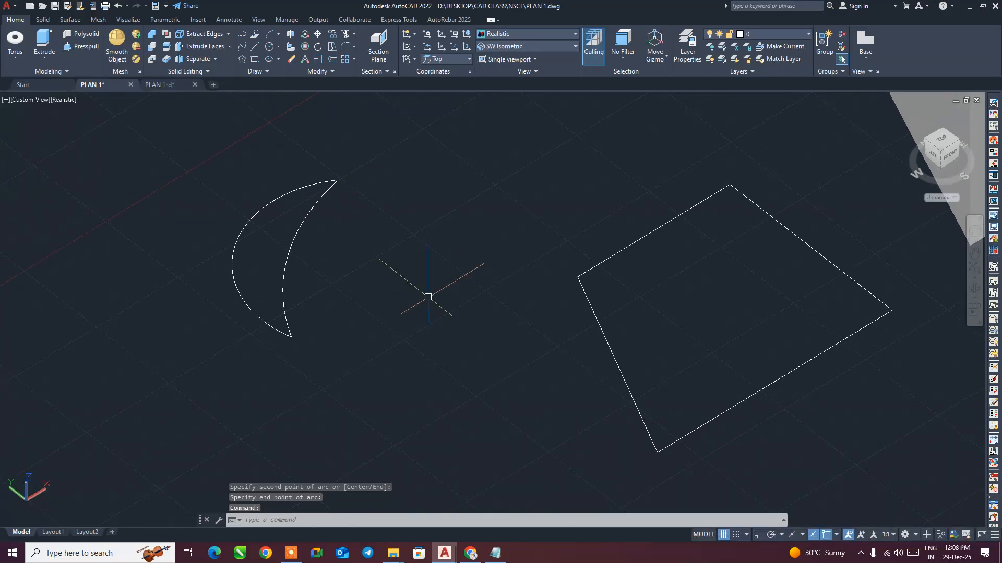
- Try to extrude the crescent's two separate arcs without making a region, and undo the extrusion
{"action": "left_click", "coordinate": [284, 265]}
{"action": "key", "text": "Escape"}
{"action": "key", "text": "Escape"}
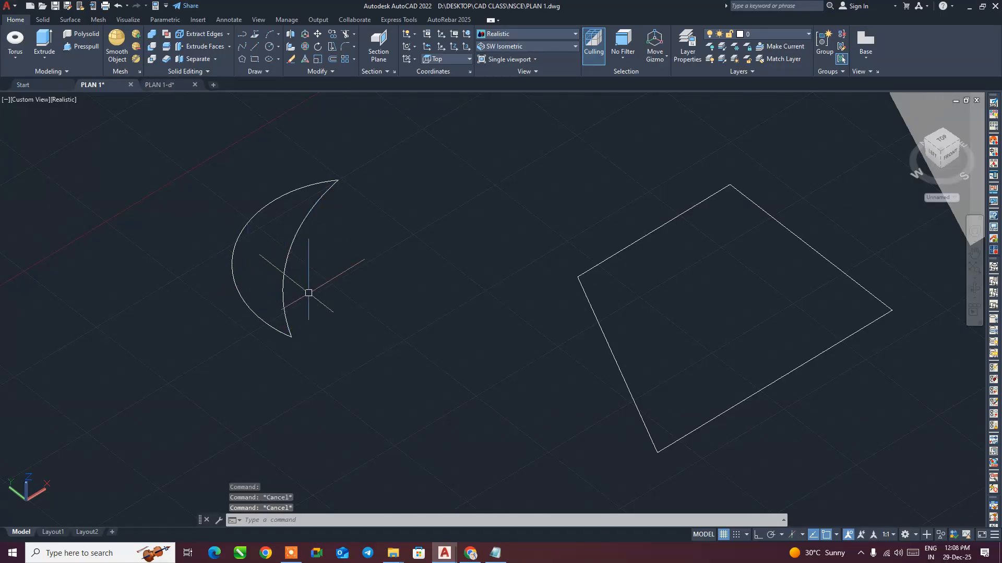
{"action": "left_click", "coordinate": [296, 289]}
{"action": "left_click", "coordinate": [209, 239]}
{"action": "left_click", "coordinate": [57, 37]}
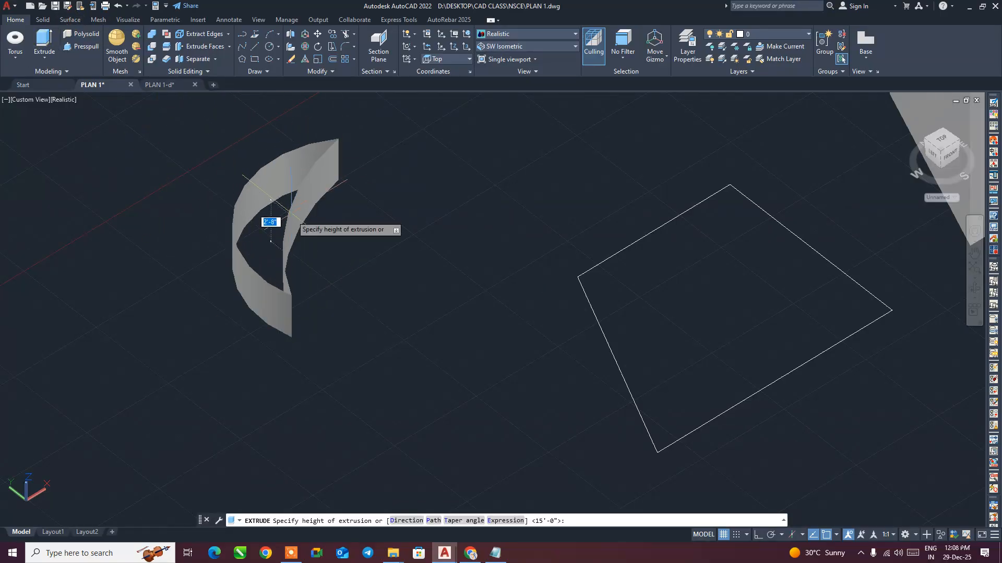
{"action": "left_click", "coordinate": [400, 260]}
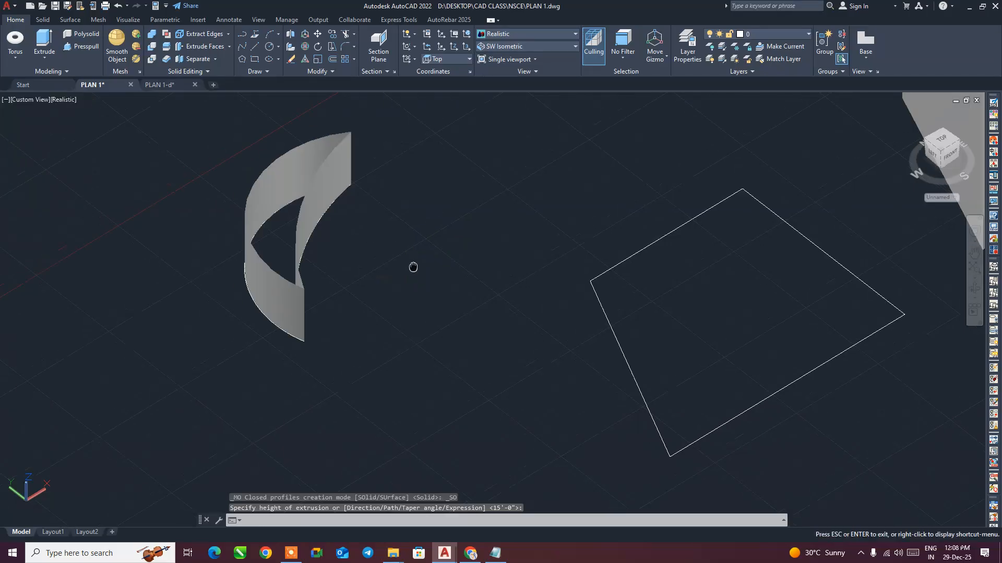
{"action": "middle_click_drag", "start_coordinate": [400, 260], "coordinate": [496, 305]}
{"action": "key", "text": "ctrl+z"}
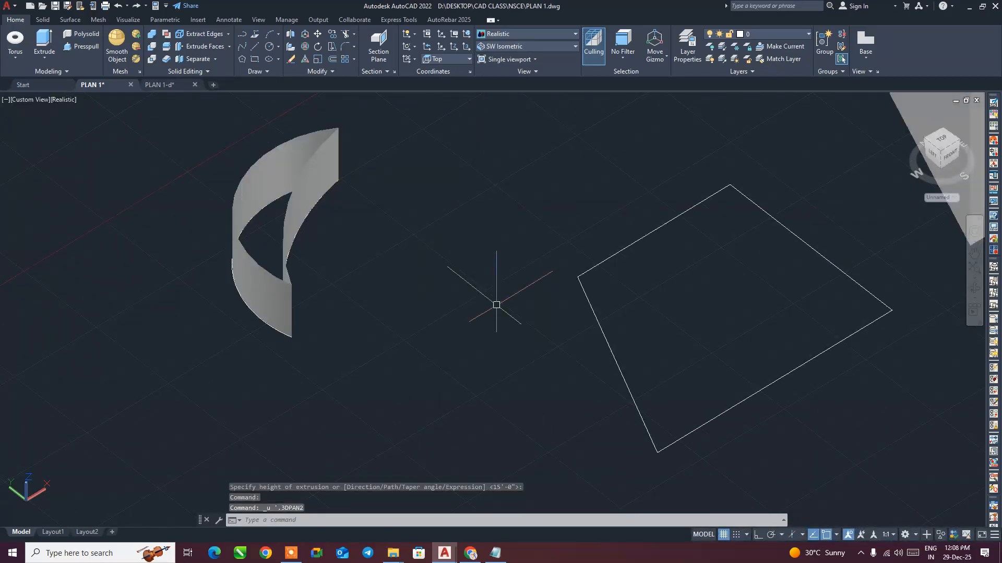
{"action": "key", "text": "ctrl+z"}
{"action": "left_click", "coordinate": [420, 324]}
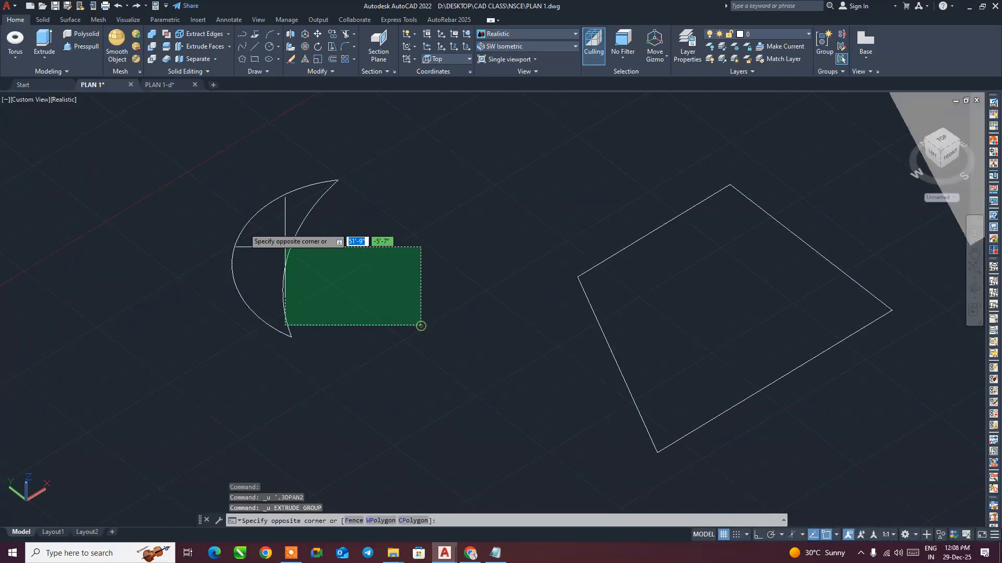
{"action": "left_click", "coordinate": [284, 246]}
{"action": "key", "text": "Escape"}
{"action": "key", "text": "Escape"}
- Convert the crescent's two arcs into a single region
{"action": "type", "text": "RE"}
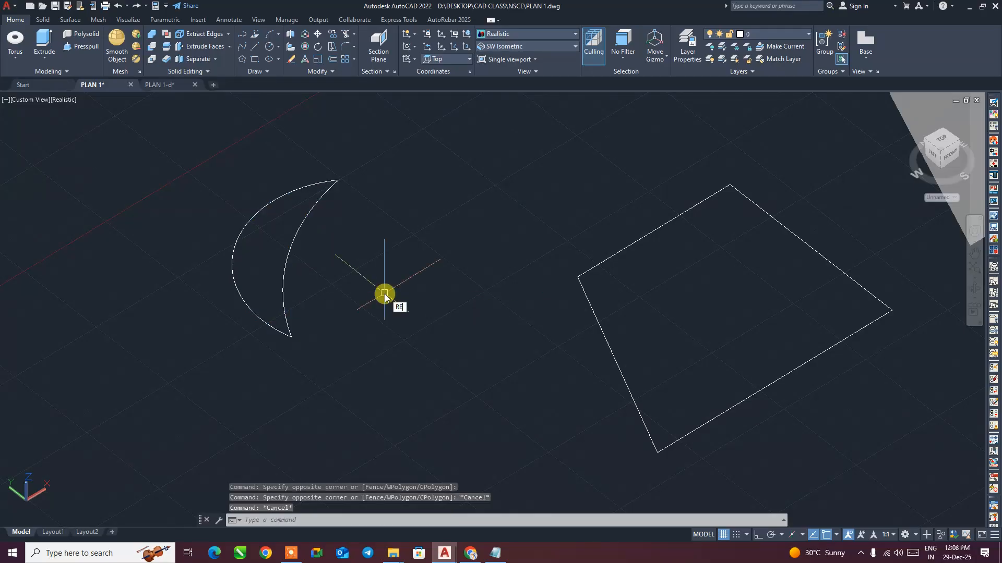
{"action": "type", "text": "G"}
{"action": "key", "text": "Return"}
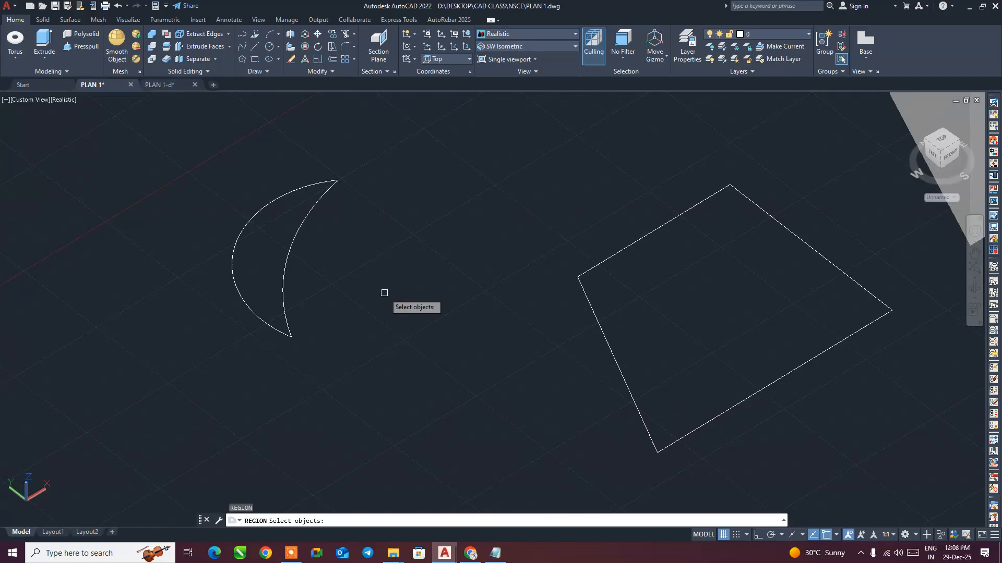
{"action": "left_click", "coordinate": [359, 293]}
{"action": "left_click", "coordinate": [198, 178]}
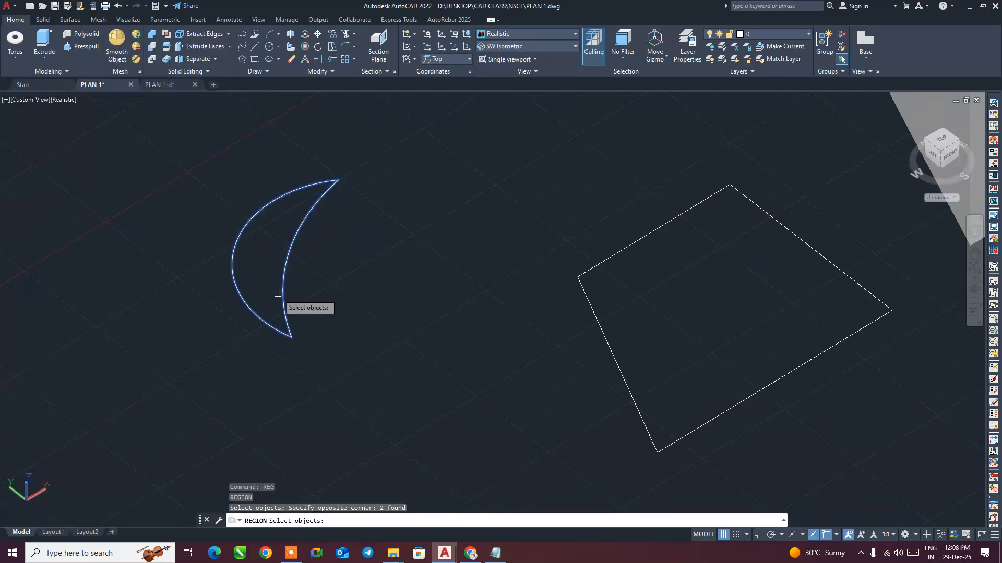
{"action": "key", "text": "Return"}
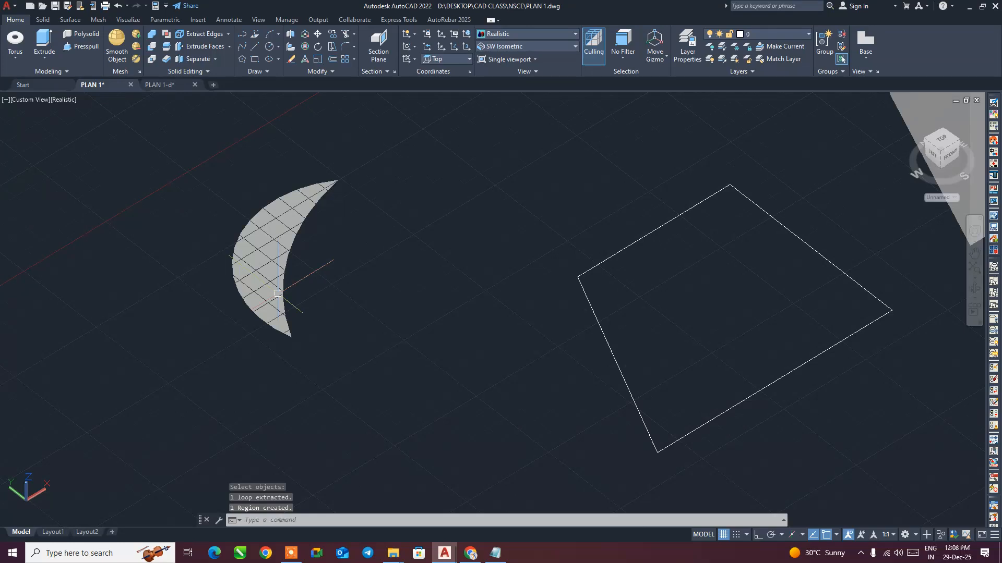
- Extrude the crescent region upward into a low solid and inspect its curved sides
{"action": "scroll", "coordinate": [285, 294], "scroll_direction": "down", "scroll_amount": 2}
{"action": "middle_click_drag", "start_coordinate": [285, 294], "coordinate": [296, 332]}
{"action": "left_click", "coordinate": [309, 349]}
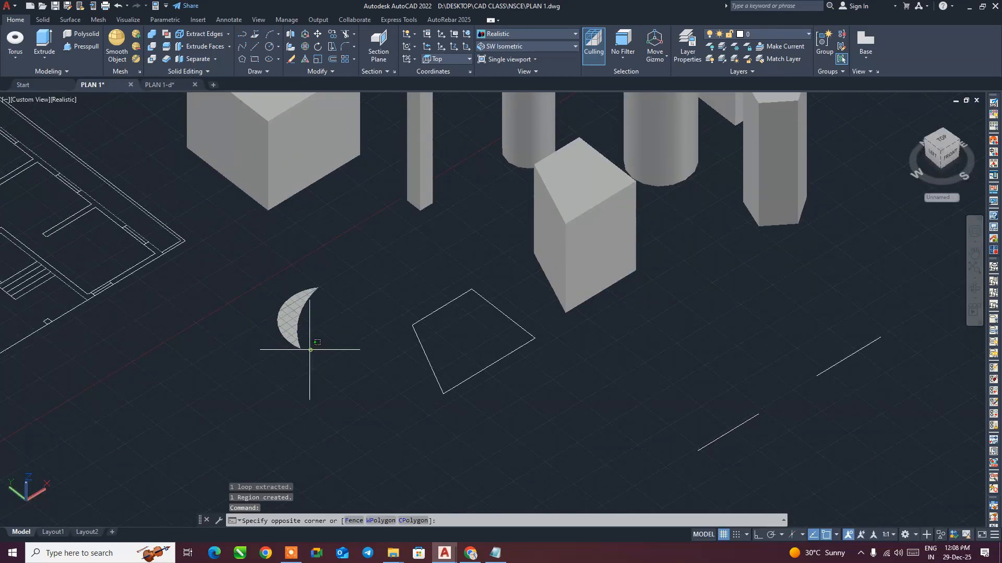
{"action": "left_click", "coordinate": [293, 340]}
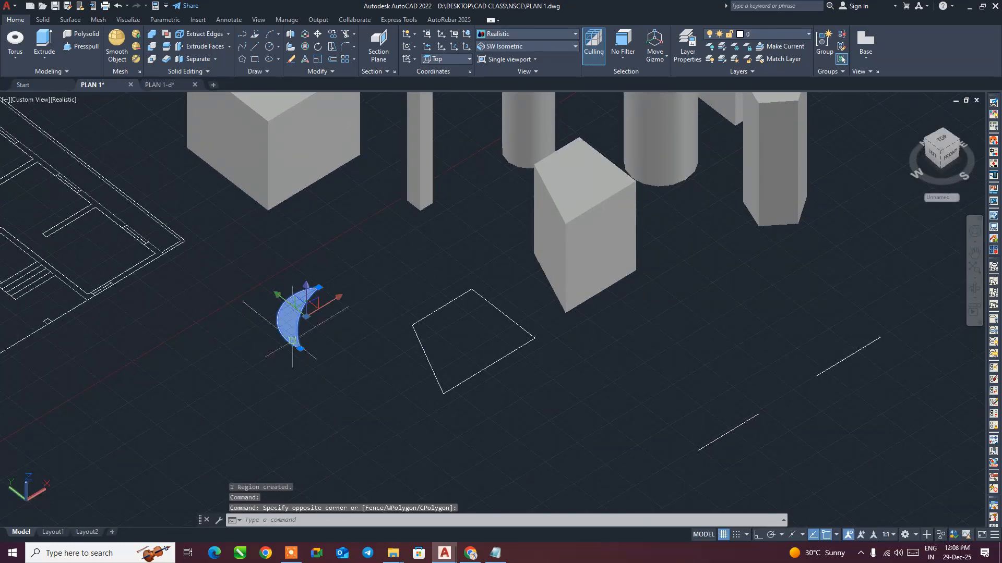
{"action": "left_click", "coordinate": [46, 43]}
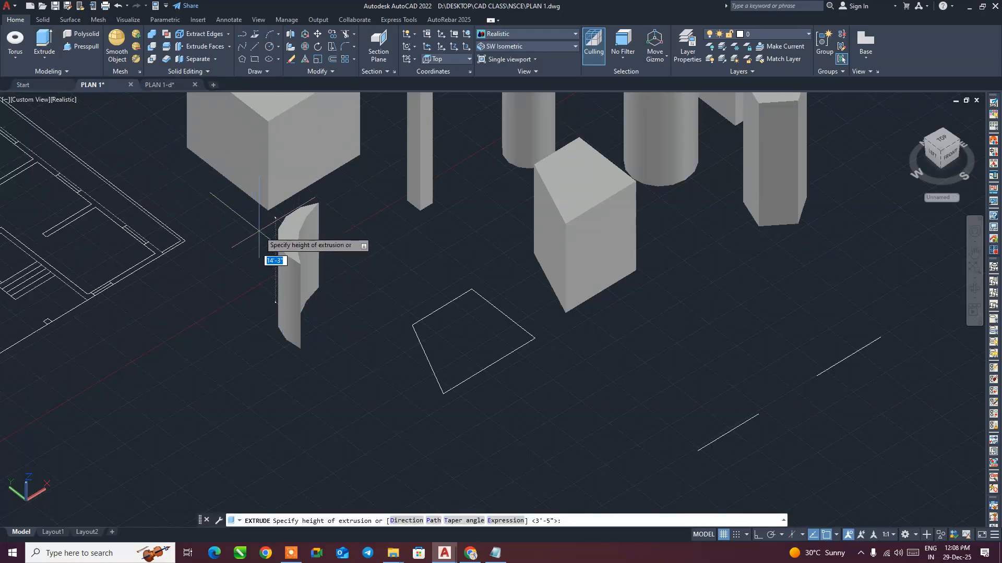
{"action": "left_click", "coordinate": [276, 302]}
{"action": "scroll", "coordinate": [291, 324], "scroll_direction": "up", "scroll_amount": 5}
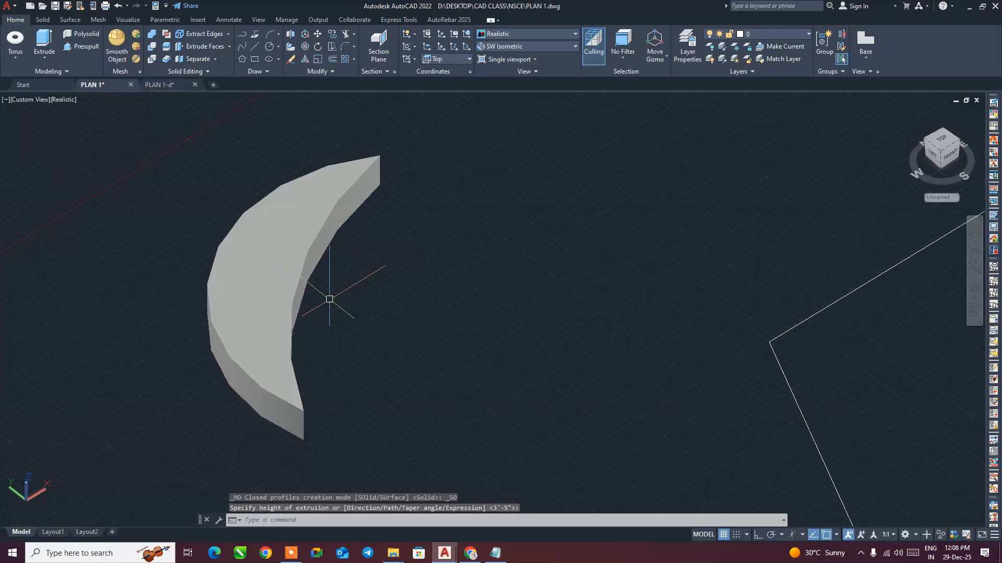
{"action": "scroll", "coordinate": [326, 299], "scroll_direction": "down", "scroll_amount": 2}
{"action": "mouse_move", "coordinate": [345, 307]}
{"action": "middle_mouse_down", "text": "shift"}
{"action": "mouse_move", "coordinate": [319, 280]}
{"action": "mouse_move", "coordinate": [335, 262]}
{"action": "mouse_move", "coordinate": [393, 262]}
{"action": "mouse_move", "coordinate": [322, 296]}
{"action": "mouse_move", "coordinate": [344, 286]}
{"action": "mouse_move", "coordinate": [352, 386]}
{"action": "middle_mouse_up", "text": "shift"}
{"action": "scroll", "coordinate": [345, 287], "scroll_direction": "down", "scroll_amount": 2}
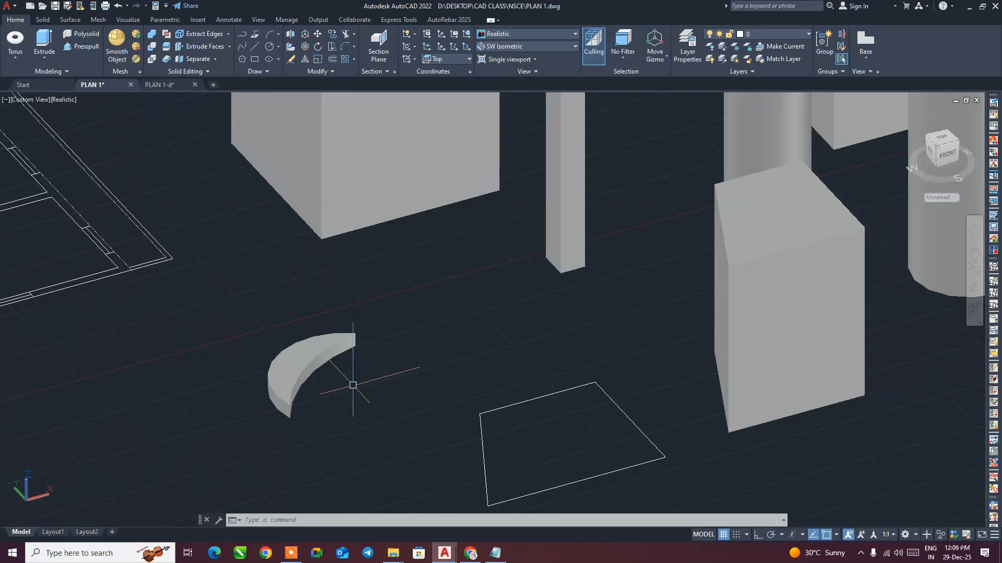
- Switch to File Explorer and open a client's folder inside PROJECTS on New Volume (E:)
{"action": "left_click", "coordinate": [392, 553]}
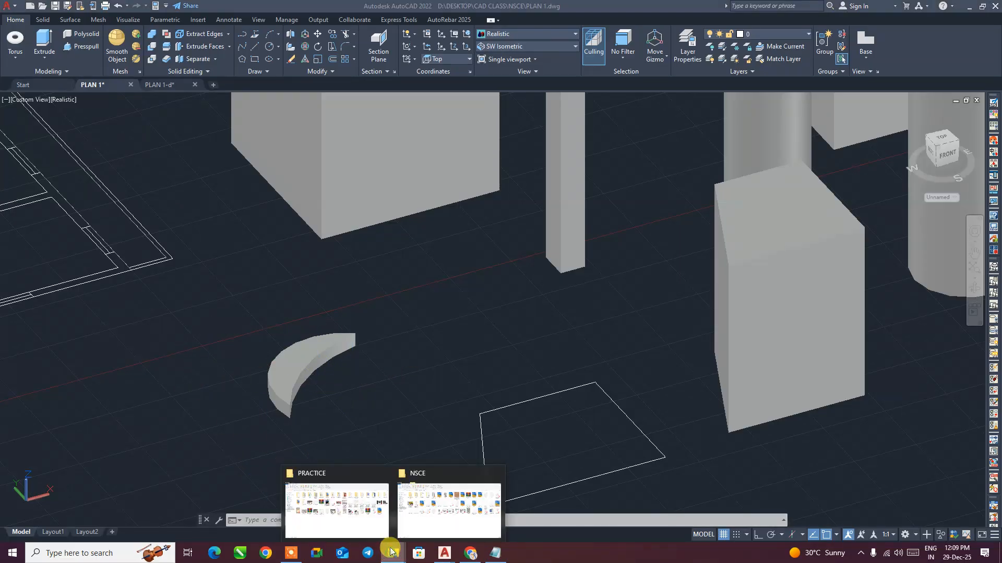
{"action": "left_click", "coordinate": [426, 502]}
{"action": "left_click", "coordinate": [49, 262]}
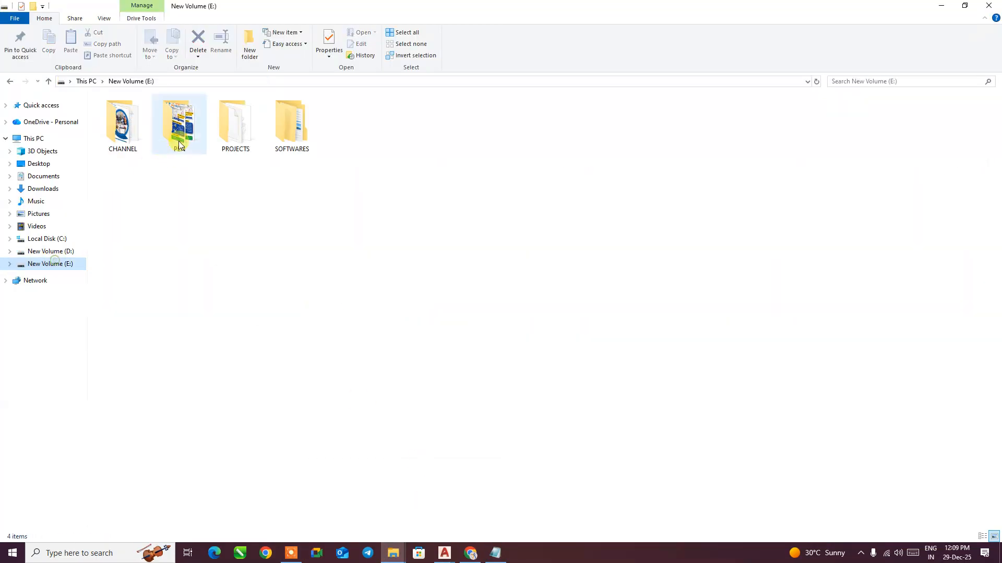
{"action": "double_click", "coordinate": [236, 124]}
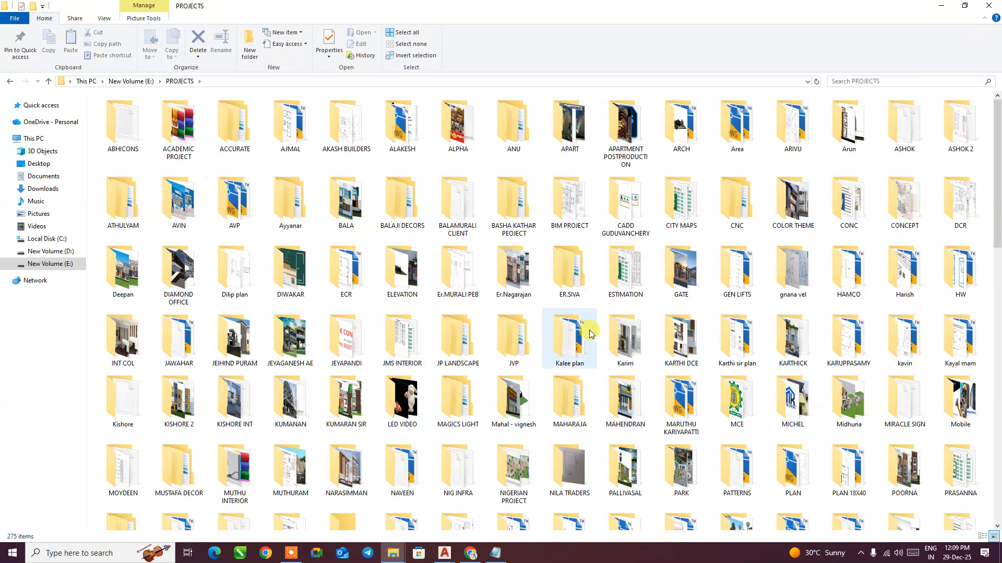
{"action": "scroll", "coordinate": [433, 335], "scroll_direction": "down", "scroll_amount": 3}
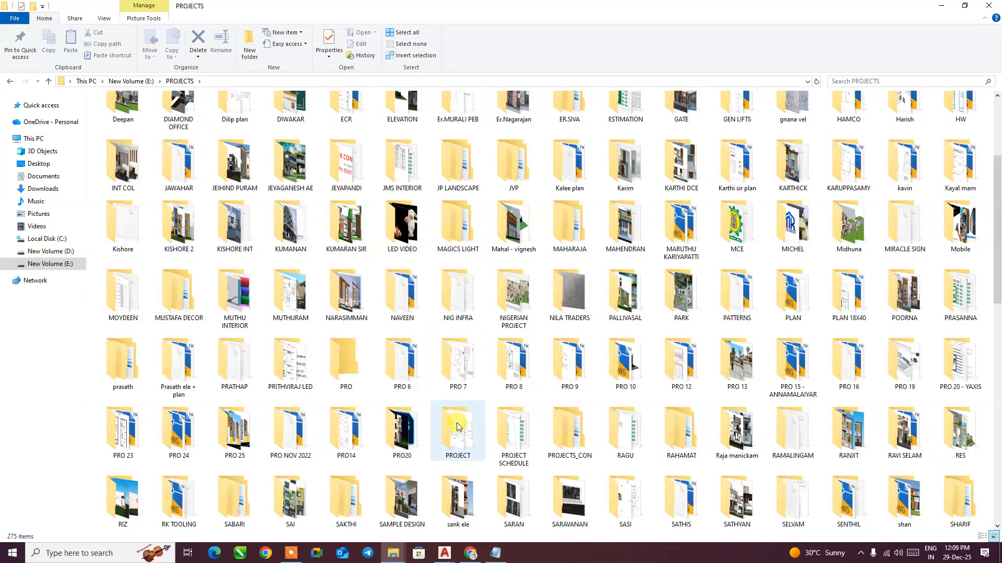
{"action": "left_click", "coordinate": [403, 496]}
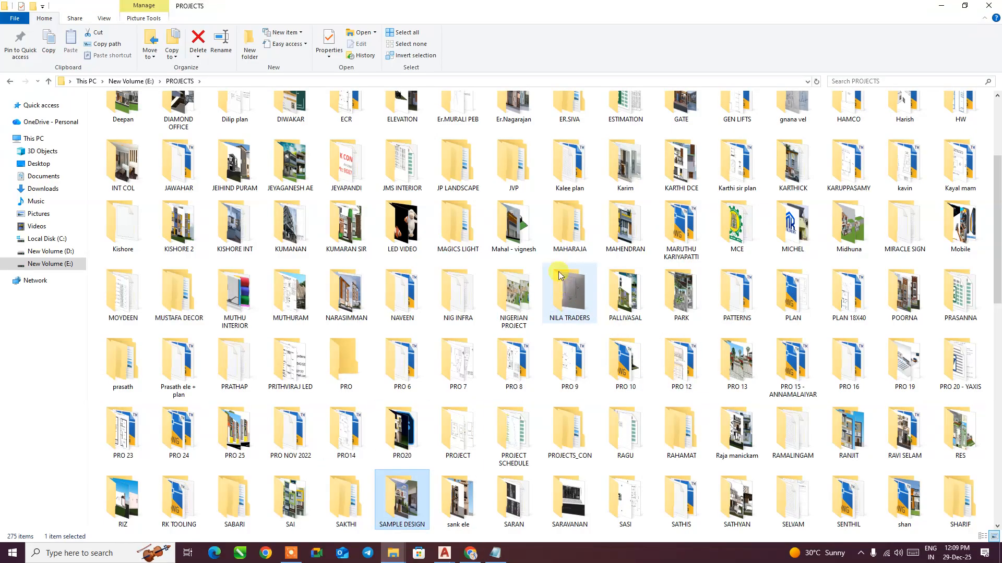
{"action": "double_click", "coordinate": [798, 237]}
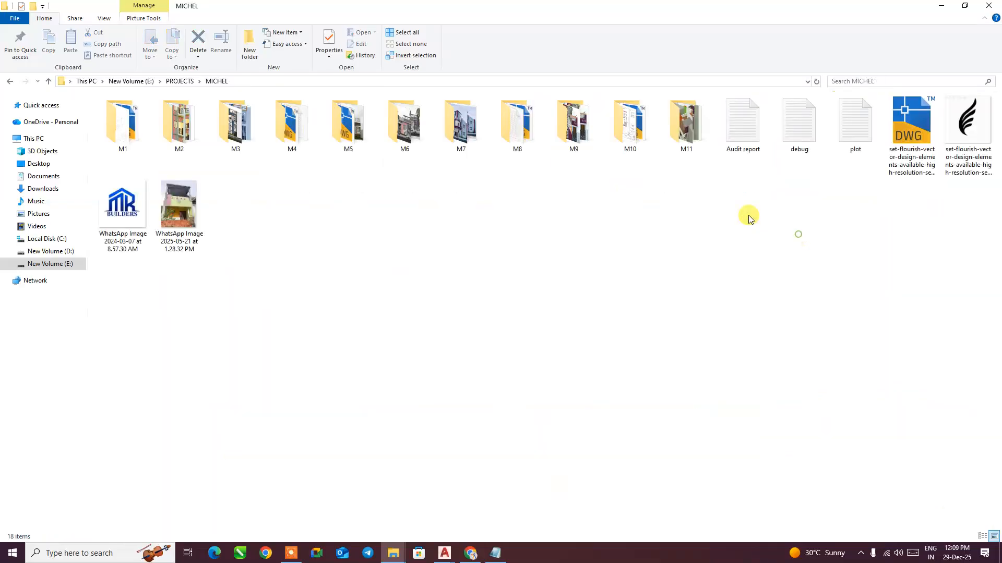
- Open the M4 subfolder and examine the patterned balcony screen in the M1 house elevation image
{"action": "double_click", "coordinate": [226, 136]}
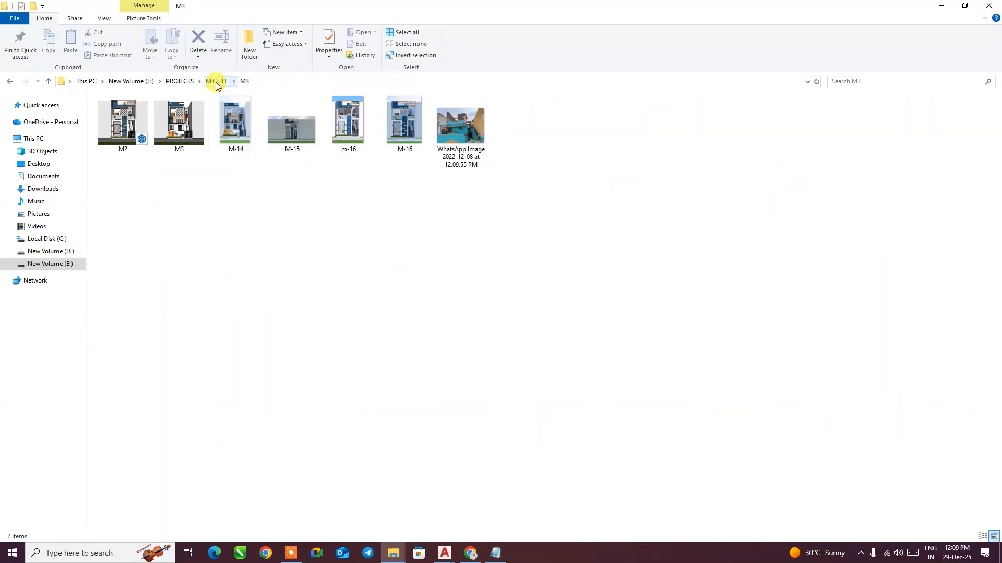
{"action": "left_click", "coordinate": [216, 82]}
{"action": "double_click", "coordinate": [232, 112]}
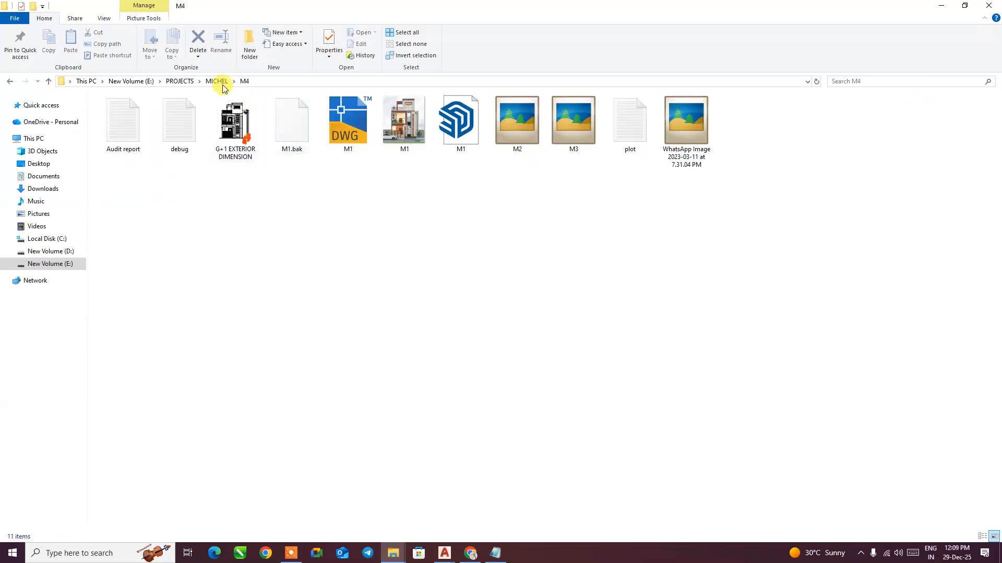
{"action": "double_click", "coordinate": [384, 134]}
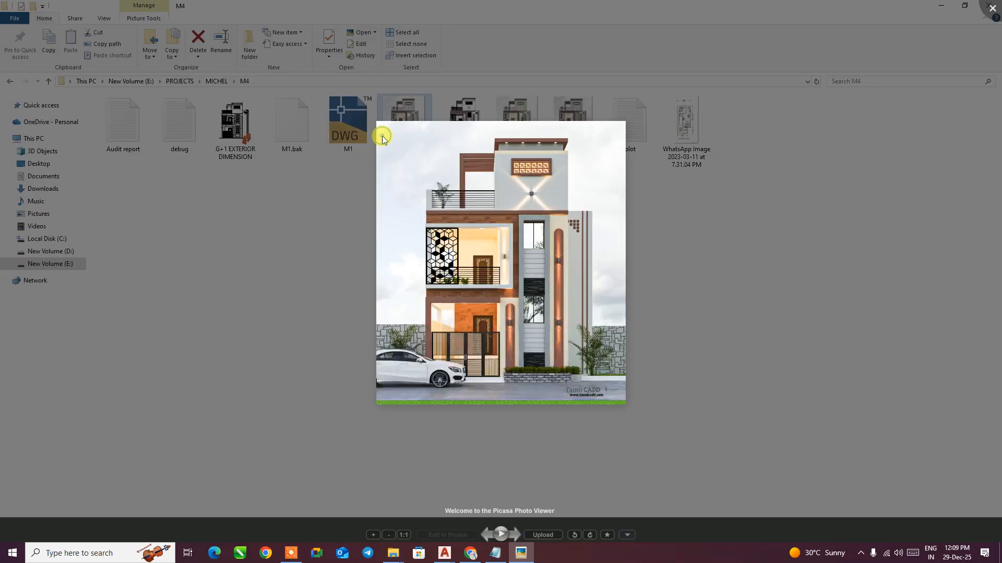
{"action": "scroll", "coordinate": [392, 250], "scroll_direction": "up", "scroll_amount": 3}
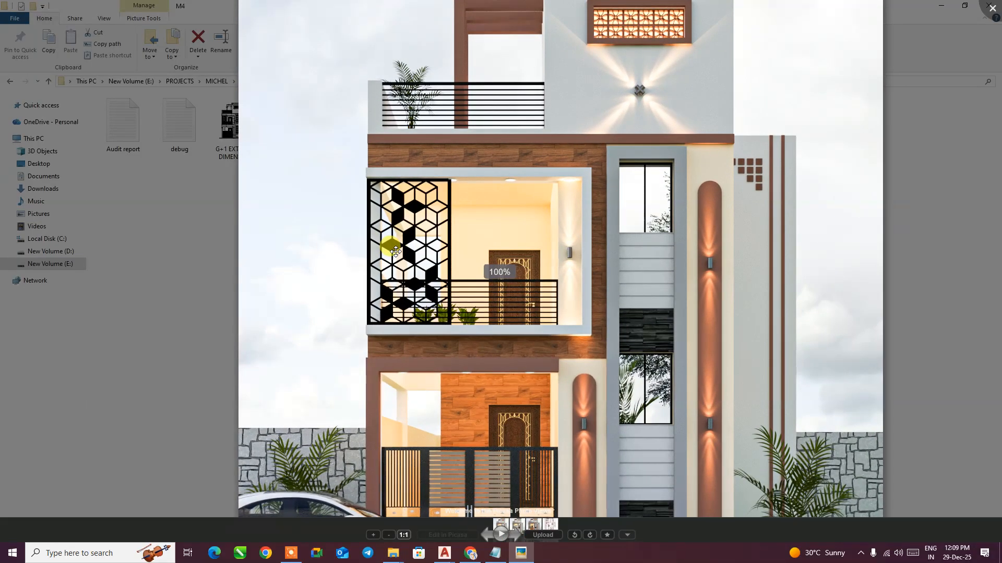
{"action": "scroll", "coordinate": [395, 252], "scroll_direction": "up", "scroll_amount": 2}
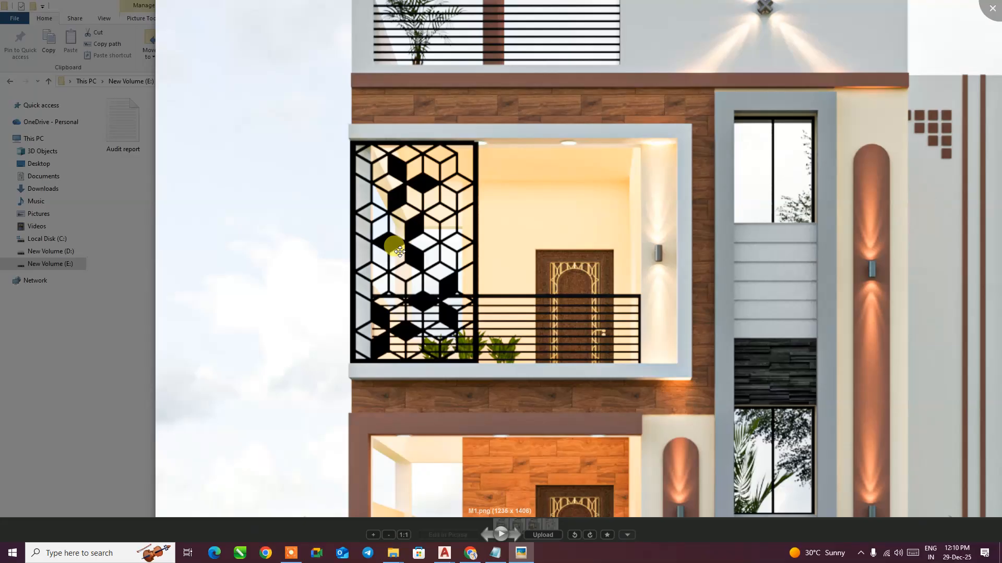
{"action": "scroll", "coordinate": [499, 291], "scroll_direction": "down", "scroll_amount": 3}
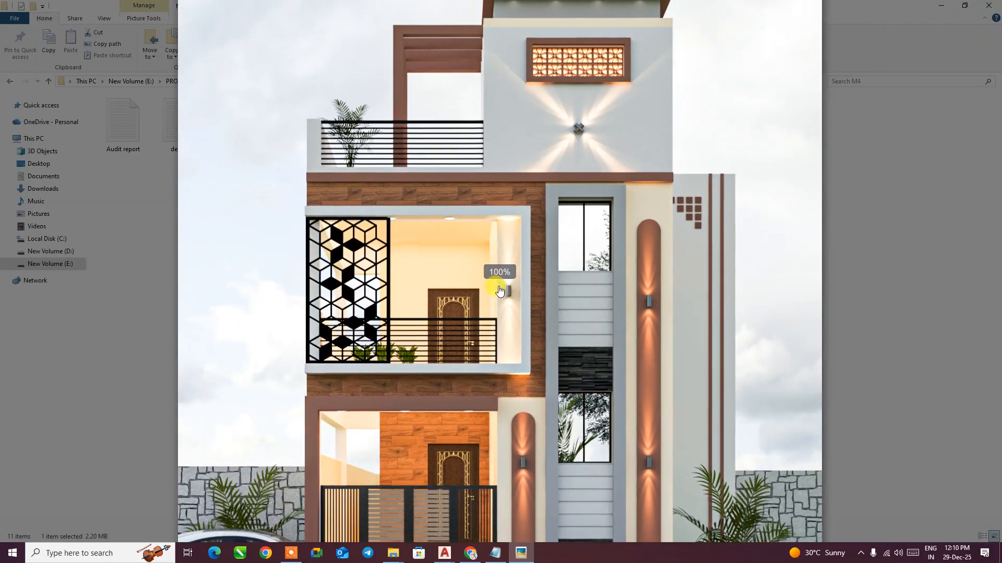
{"action": "left_click_drag", "start_coordinate": [610, 253], "coordinate": [608, 260]}
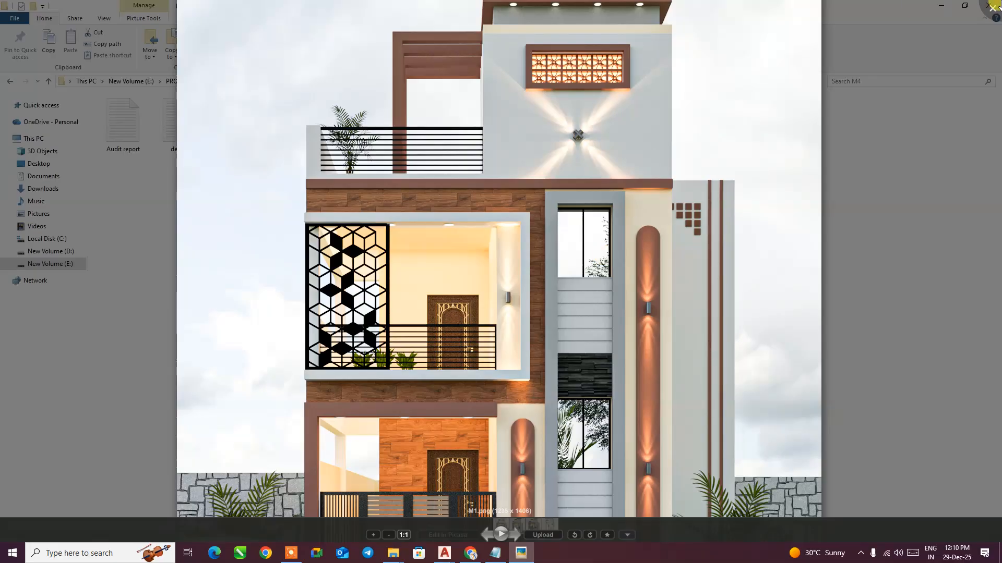
{"action": "left_click", "coordinate": [992, 8]}
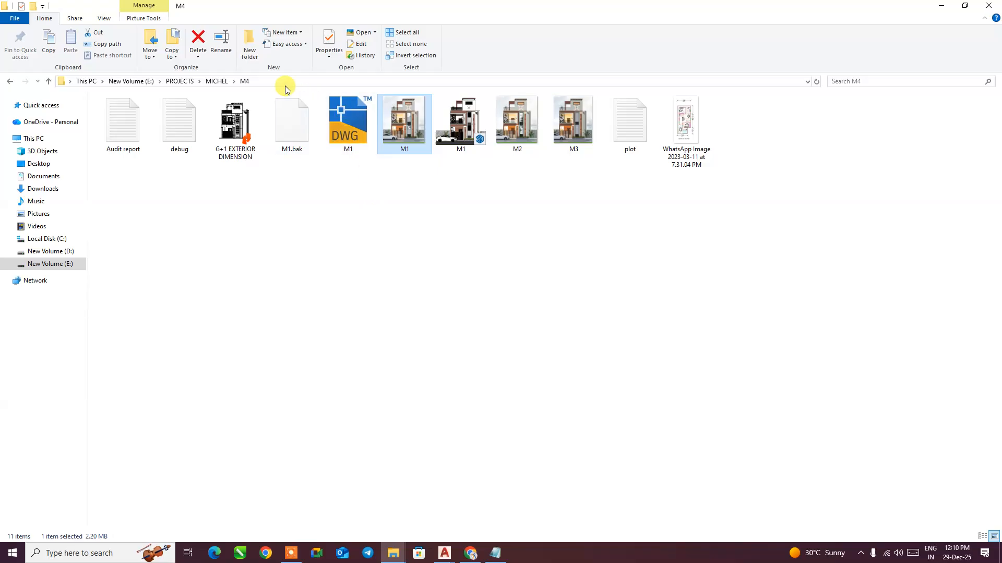
- Return to PROJECTS, open another client's folder and display its files as large thumbnails
{"action": "left_click", "coordinate": [217, 81]}
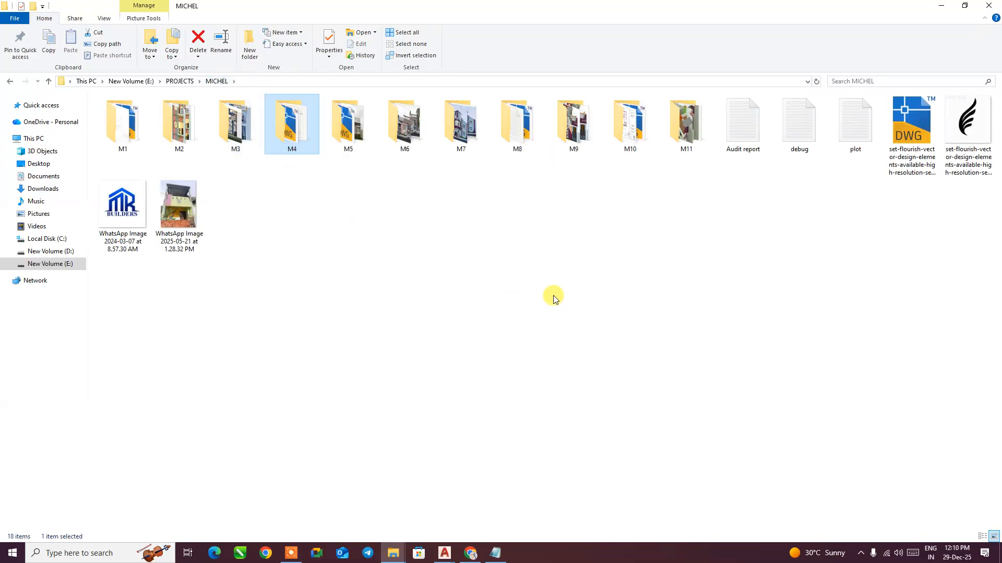
{"action": "left_click", "coordinate": [687, 134]}
{"action": "left_click", "coordinate": [190, 82]}
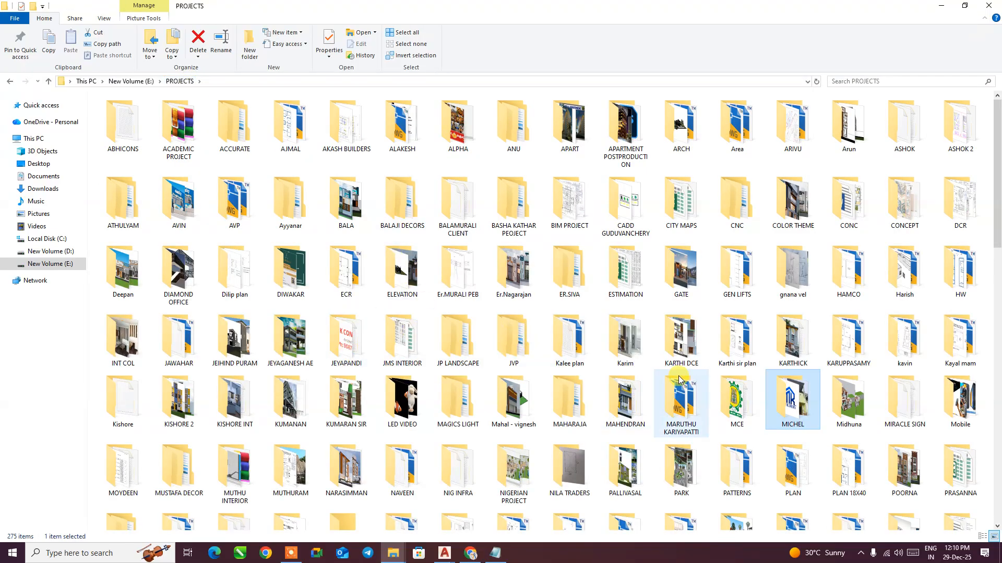
{"action": "left_click", "coordinate": [622, 359]}
{"action": "double_click", "coordinate": [622, 359]}
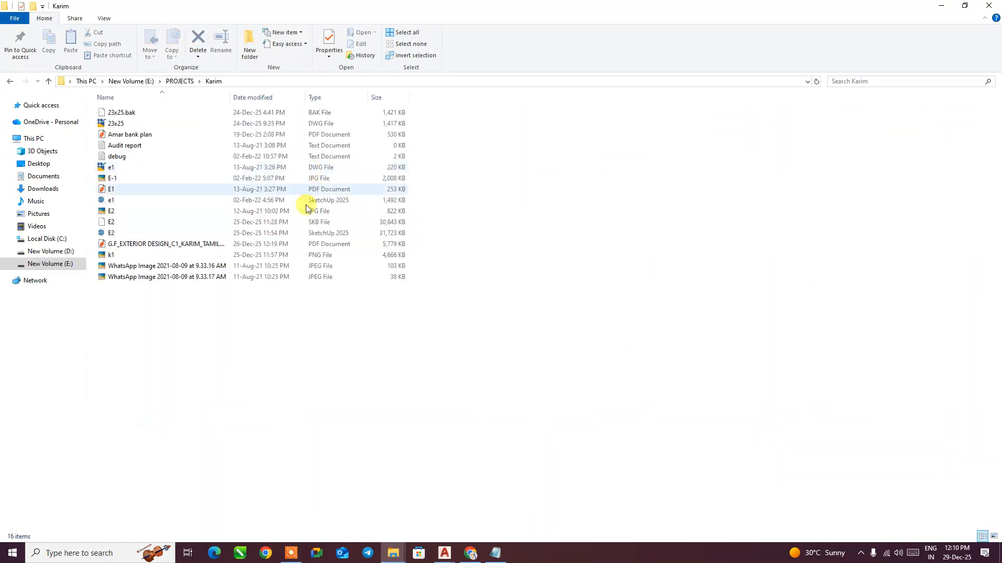
{"action": "left_click", "coordinate": [994, 536]}
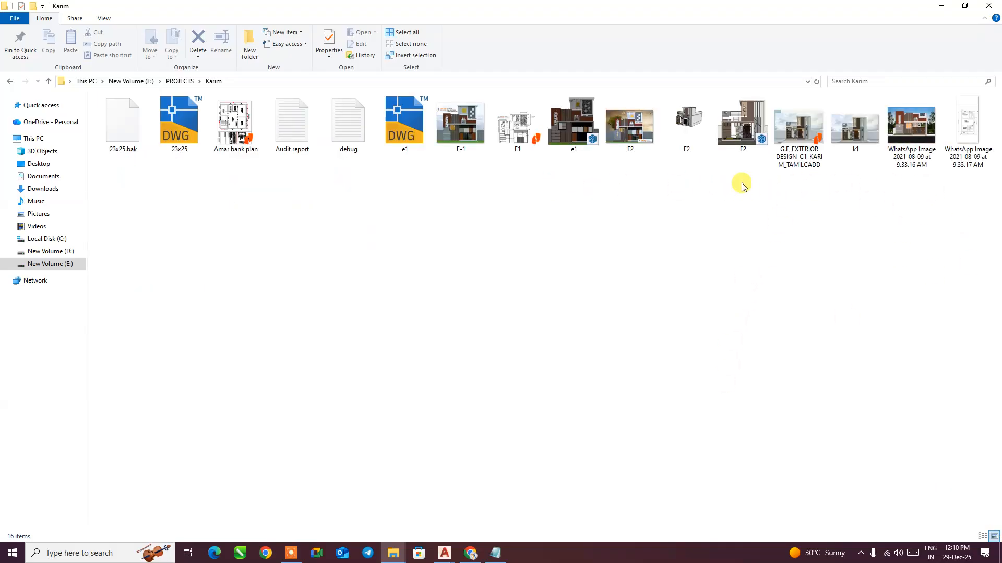
- View the k1 elevation image with its decorative wall motif, and close it
{"action": "left_click", "coordinate": [868, 137]}
{"action": "double_click", "coordinate": [866, 132]}
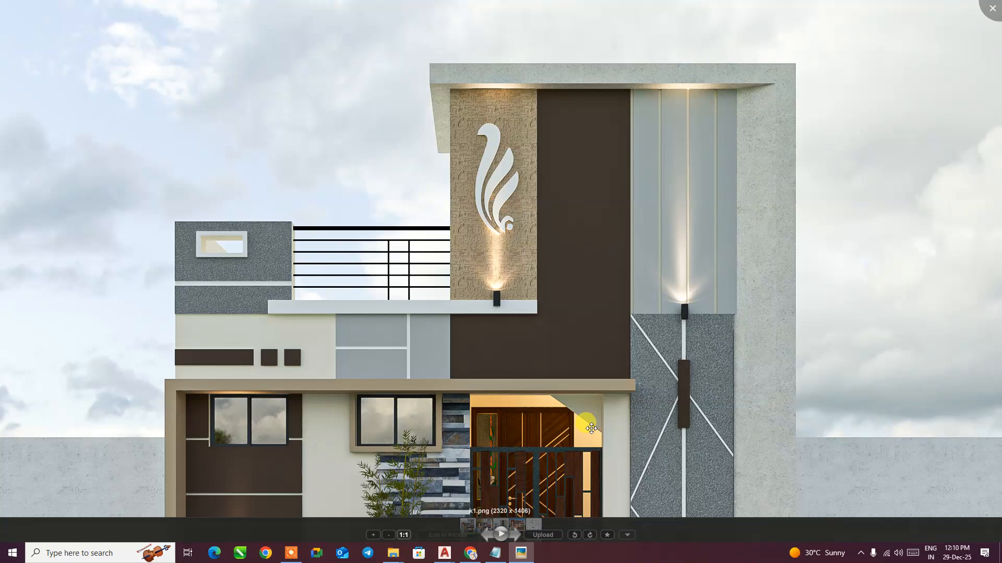
{"action": "key", "text": "Escape"}
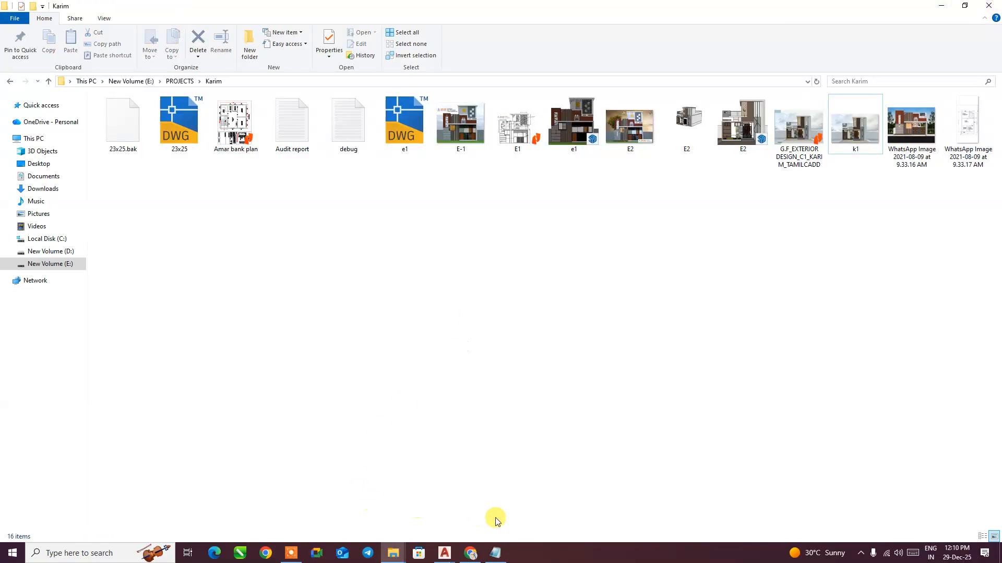
- Go back to PROJECTS and open the PATTERNS folder
{"action": "left_click", "coordinate": [172, 82]}
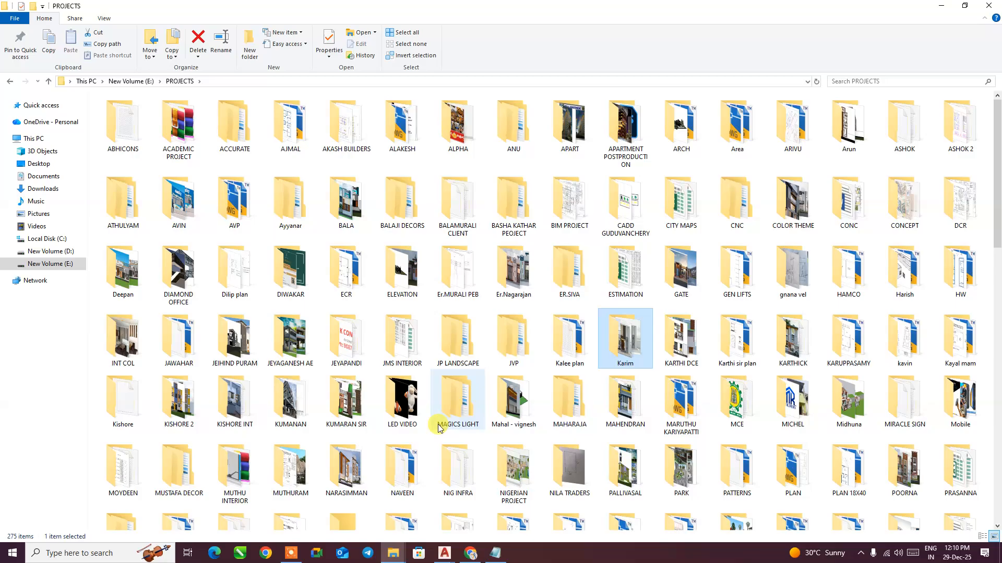
{"action": "scroll", "coordinate": [413, 433], "scroll_direction": "down", "scroll_amount": 3}
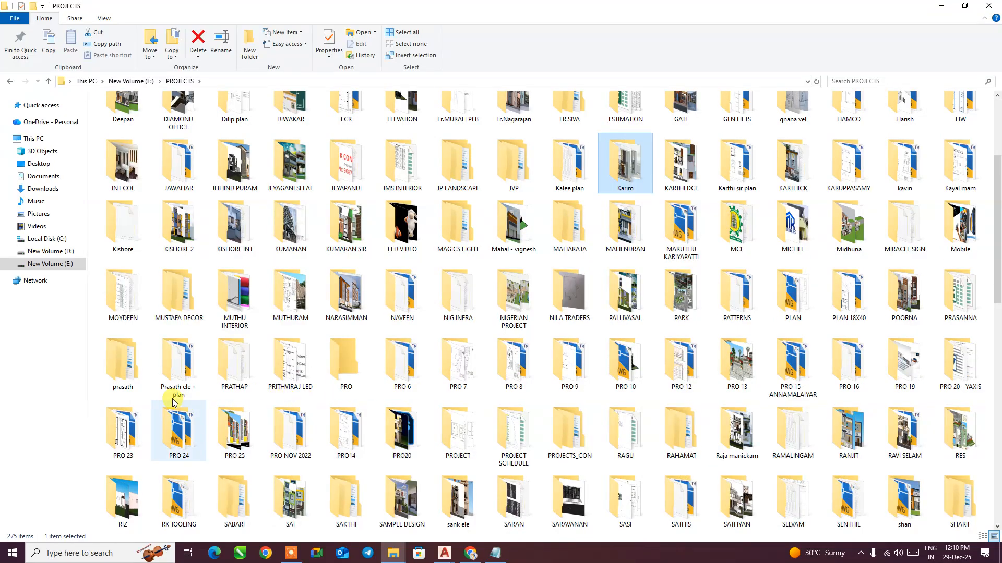
{"action": "double_click", "coordinate": [753, 314]}
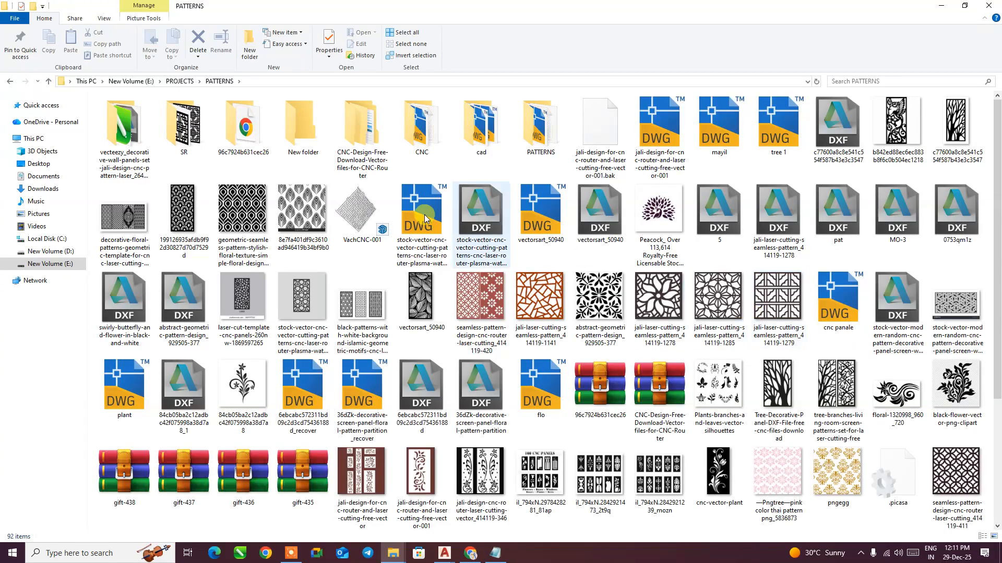
- Preview the vectorsart_50940 leaf pattern and the jali laser-cutting seamless pattern images, closing the viewer when finished
{"action": "left_click", "coordinate": [237, 138]}
{"action": "double_click", "coordinate": [420, 320]}
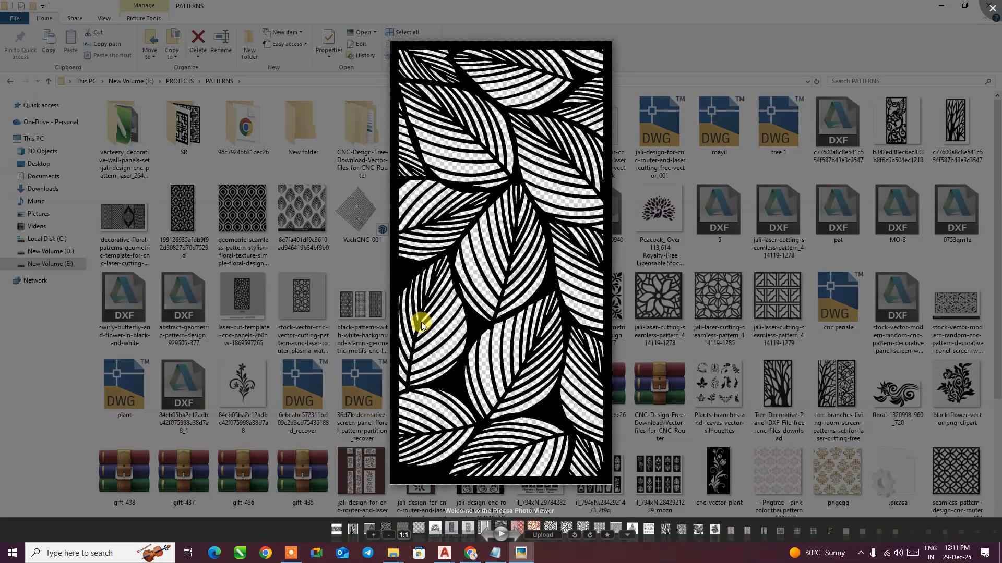
{"action": "left_click", "coordinate": [819, 173]}
{"action": "double_click", "coordinate": [707, 295]}
{"action": "left_click", "coordinate": [716, 273]}
{"action": "double_click", "coordinate": [787, 284]}
{"action": "left_click", "coordinate": [992, 7]}
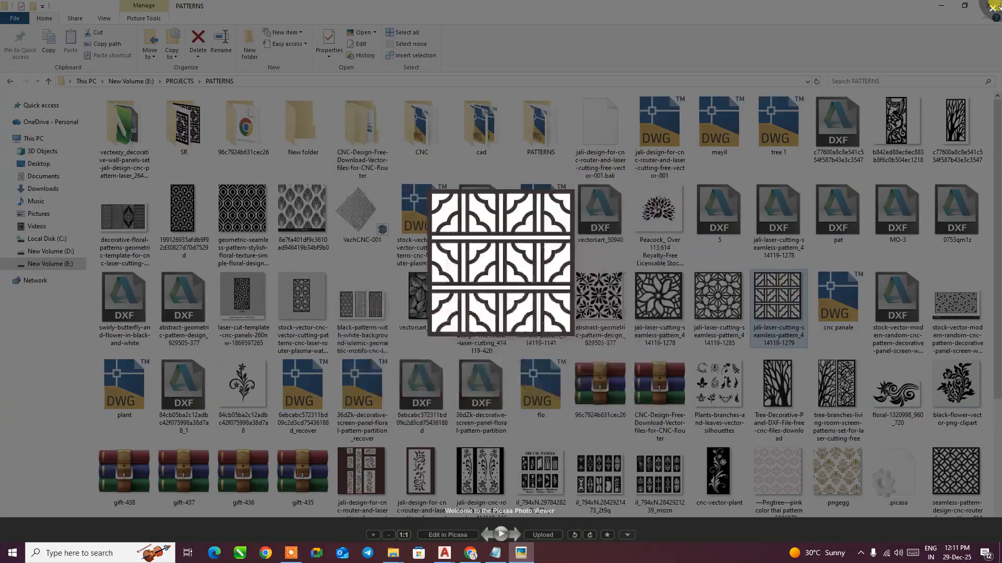
- Switch to Chrome, search Google for "convertio" in a new tab and open the Convertio File Converter site
{"action": "left_click", "coordinate": [470, 553]}
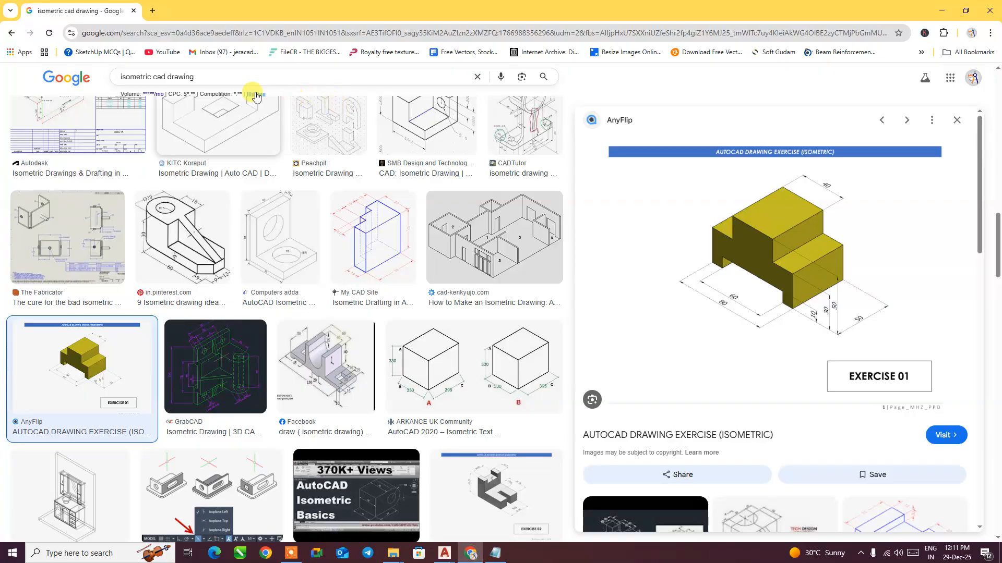
{"action": "key", "text": "ctrl+t"}
{"action": "left_click", "coordinate": [342, 220]}
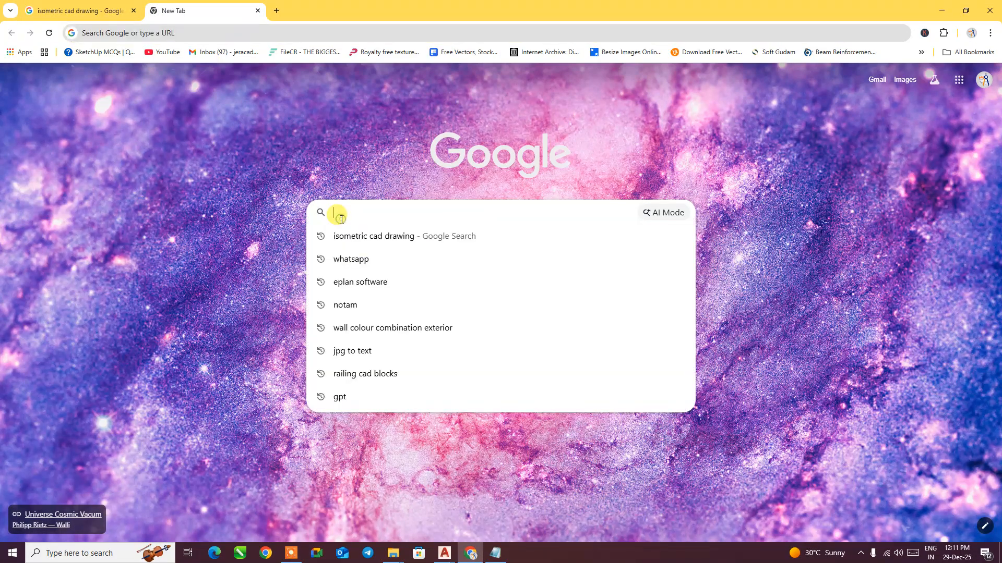
{"action": "type", "text": "CONV"}
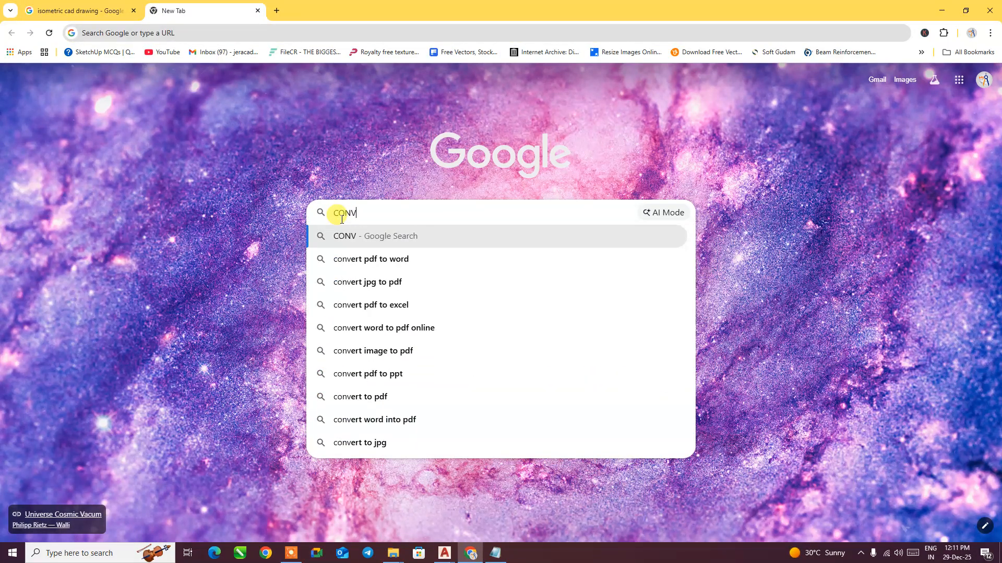
{"action": "type", "text": "ERTIO"}
{"action": "key", "text": "Return"}
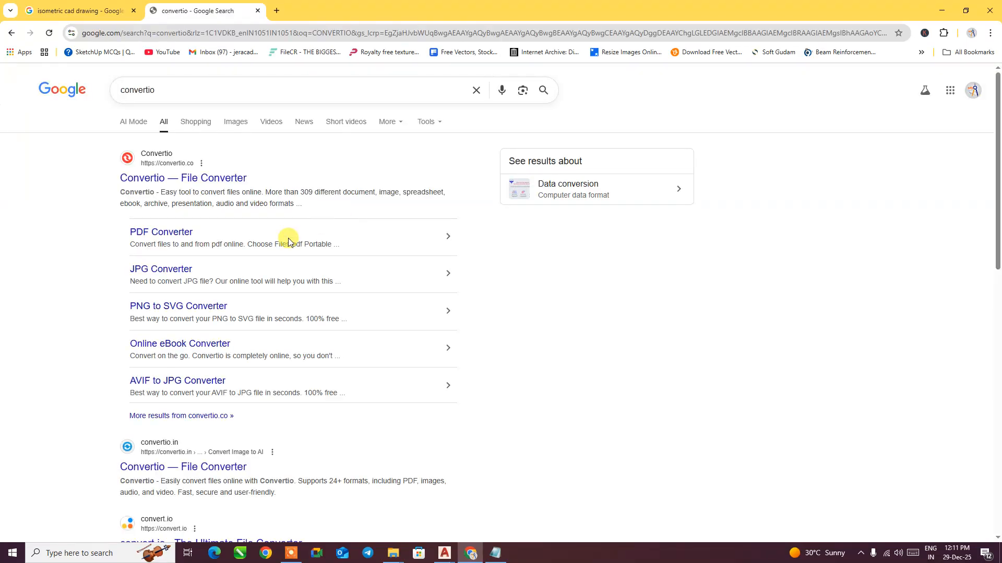
{"action": "left_click", "coordinate": [212, 184]}
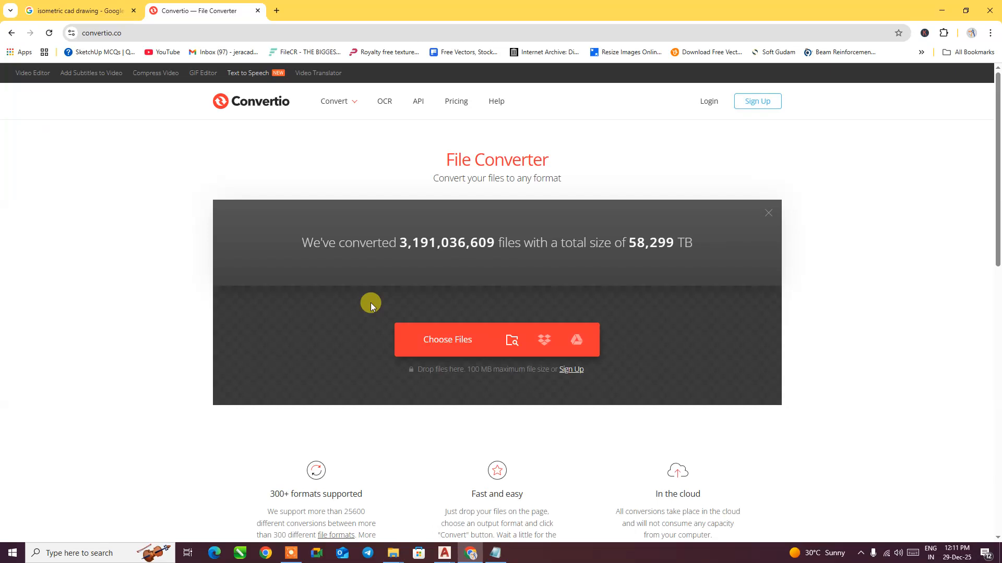
- Start choosing a file for conversion and browse to the PATTERNS folder inside PROJECTS on New Volume (E:)
{"action": "left_click", "coordinate": [446, 342]}
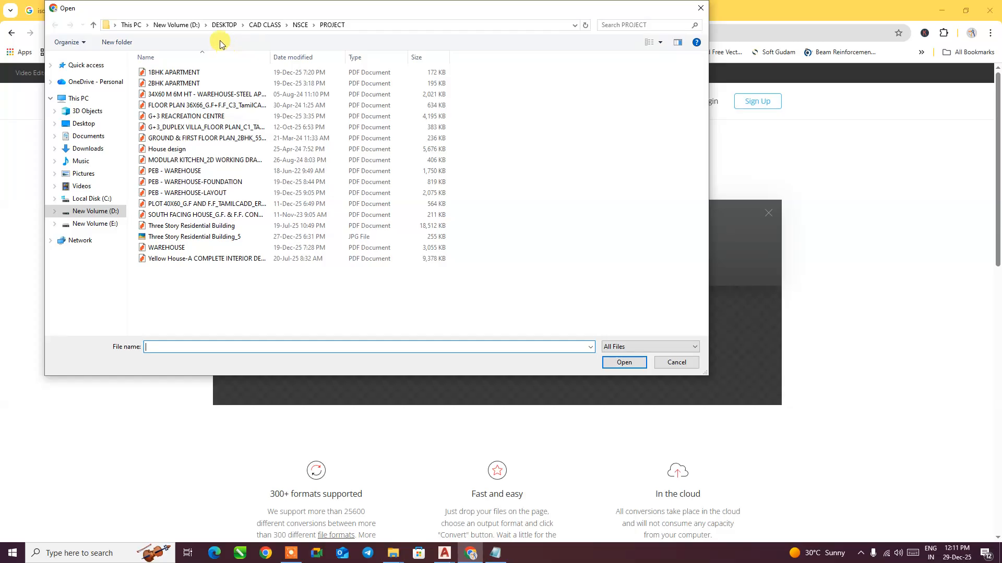
{"action": "left_click", "coordinate": [82, 228]}
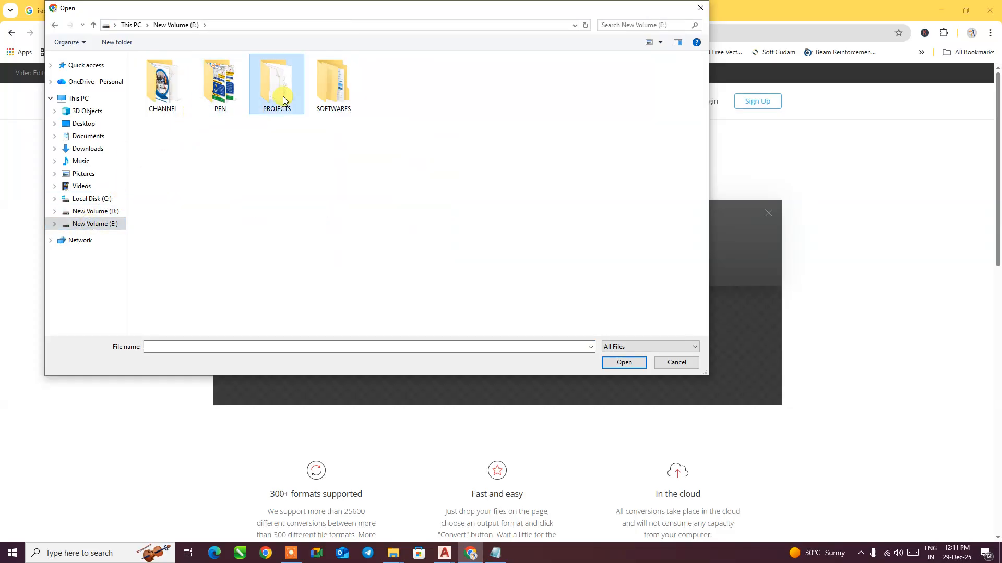
{"action": "double_click", "coordinate": [281, 96]}
{"action": "scroll", "coordinate": [364, 228], "scroll_direction": "down", "scroll_amount": 10}
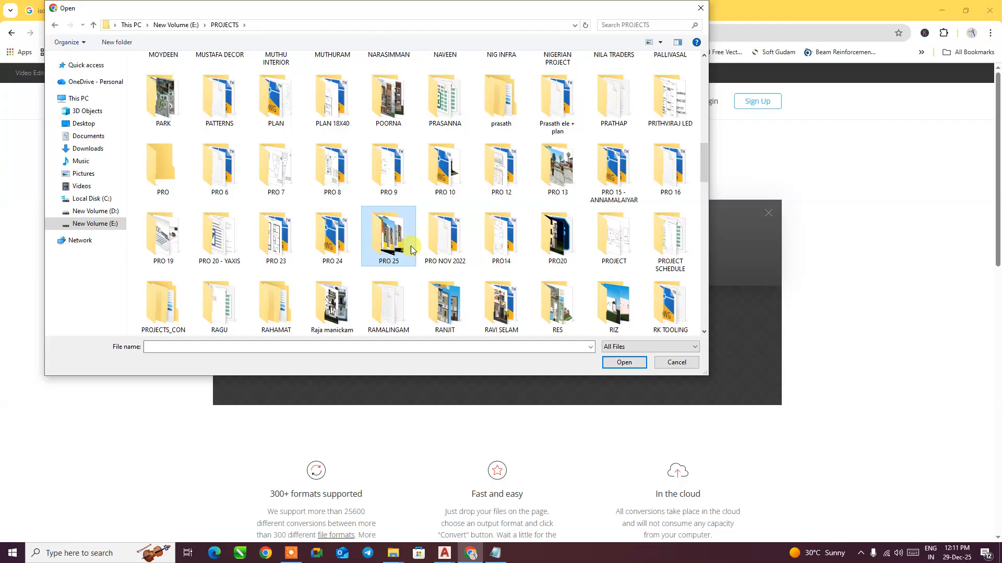
{"action": "scroll", "coordinate": [332, 279], "scroll_direction": "down", "scroll_amount": 3}
{"action": "left_click", "coordinate": [283, 302]}
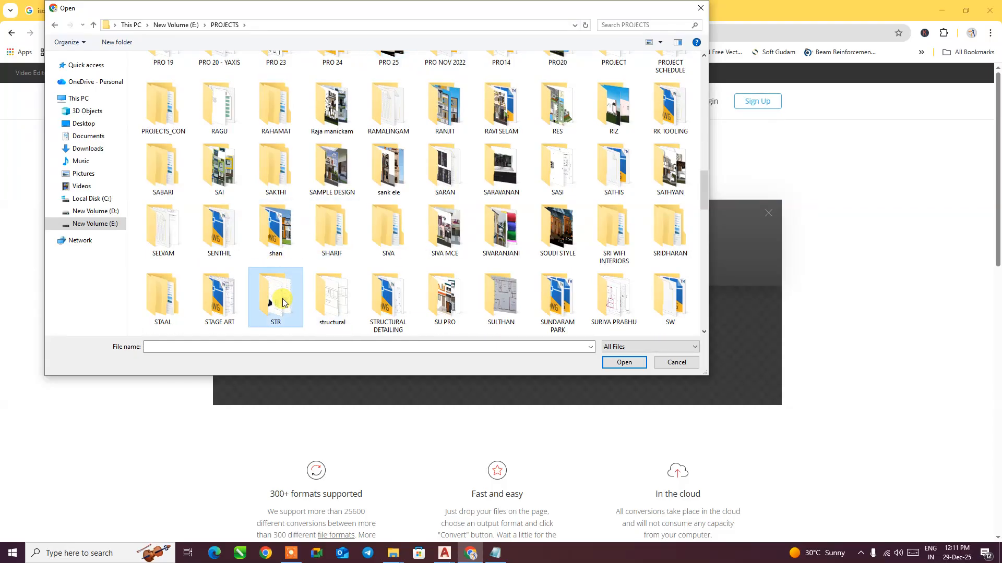
{"action": "scroll", "coordinate": [500, 290], "scroll_direction": "up", "scroll_amount": 3}
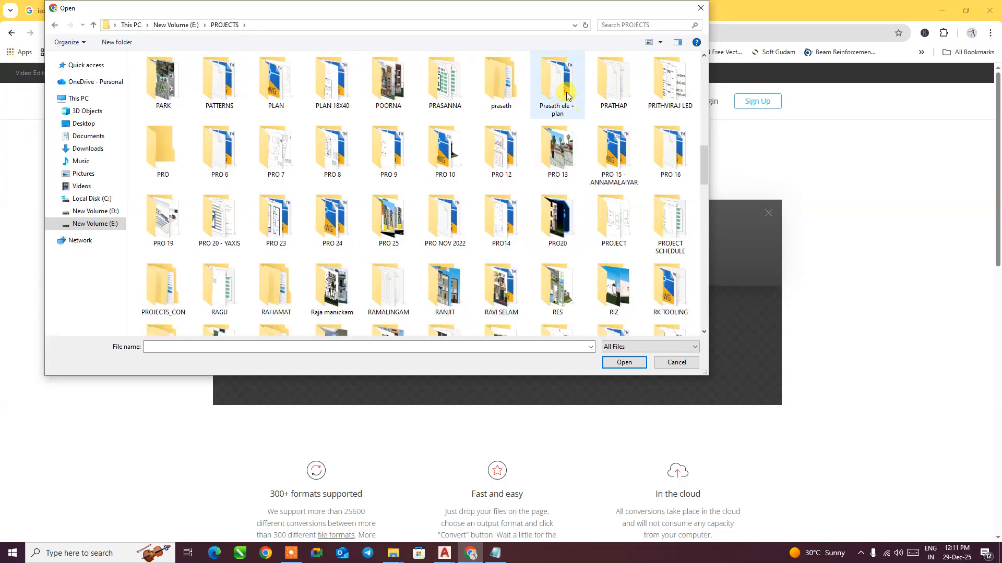
{"action": "double_click", "coordinate": [226, 101]}
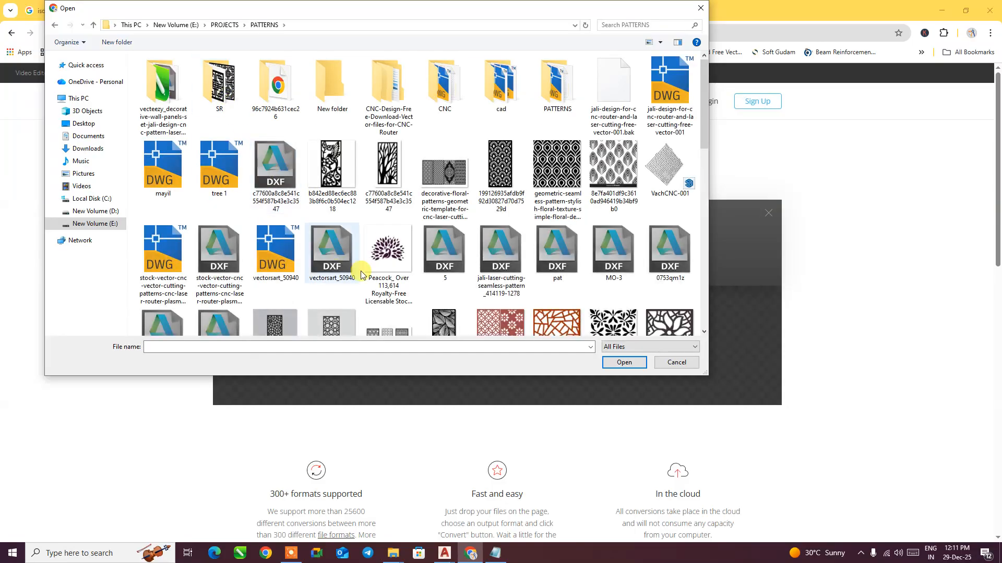
- Load the Peacock Shutterstock JPEG image from the PATTERNS folder into the converter
{"action": "left_click", "coordinate": [395, 265]}
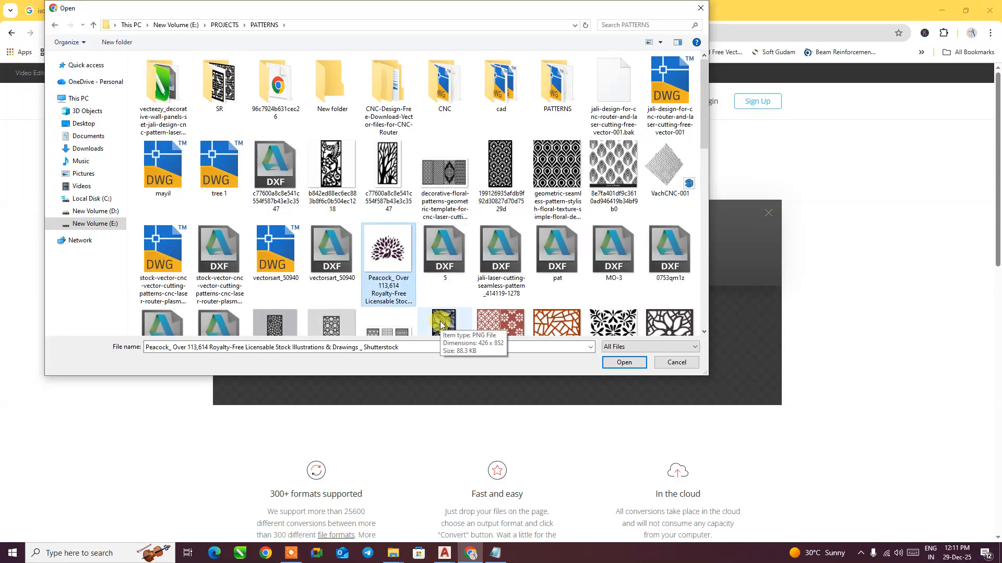
{"action": "scroll", "coordinate": [420, 269], "scroll_direction": "up", "scroll_amount": 3, "text": "ctrl"}
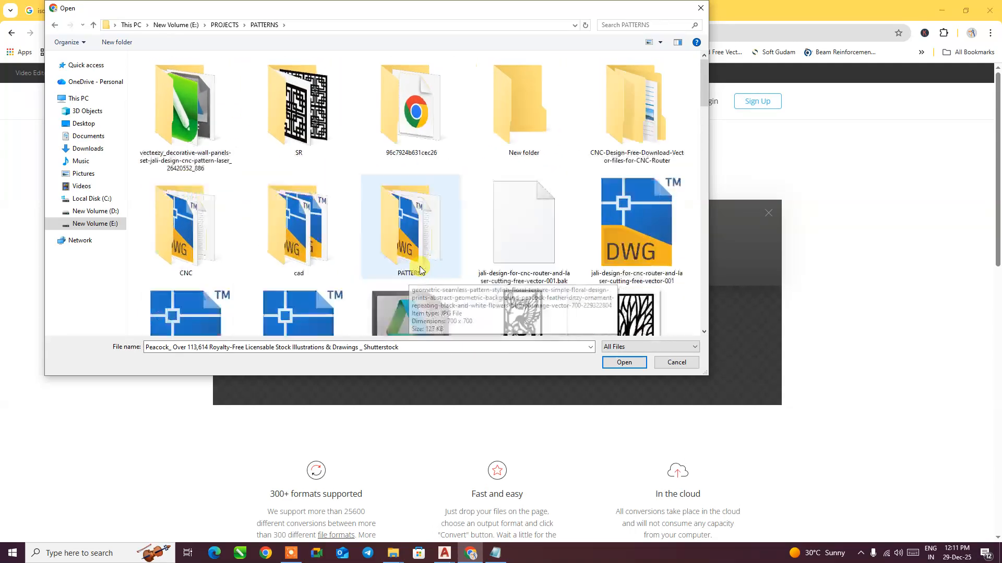
{"action": "scroll", "coordinate": [420, 266], "scroll_direction": "down", "scroll_amount": 5}
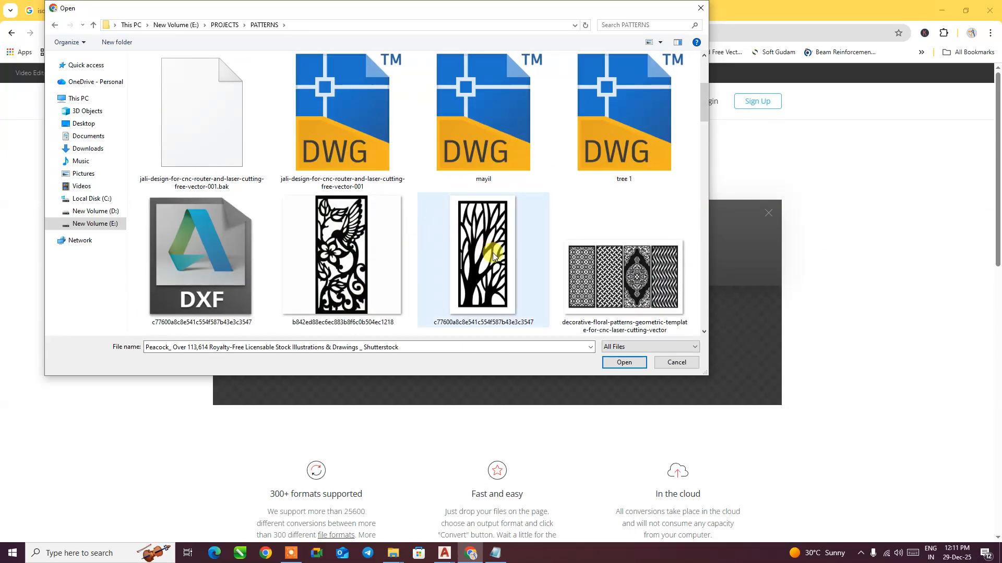
{"action": "scroll", "coordinate": [494, 256], "scroll_direction": "down", "scroll_amount": 6}
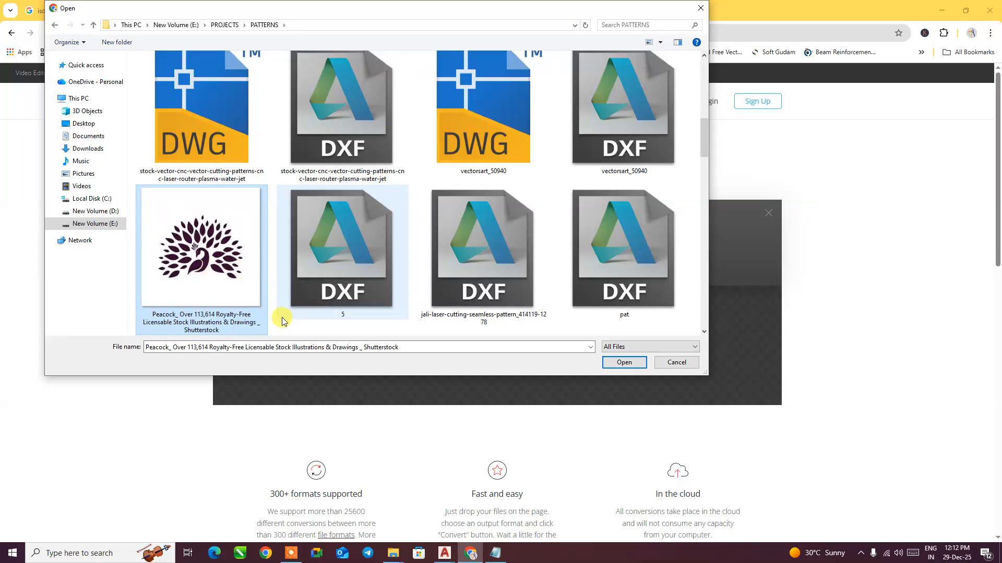
{"action": "left_click", "coordinate": [638, 363]}
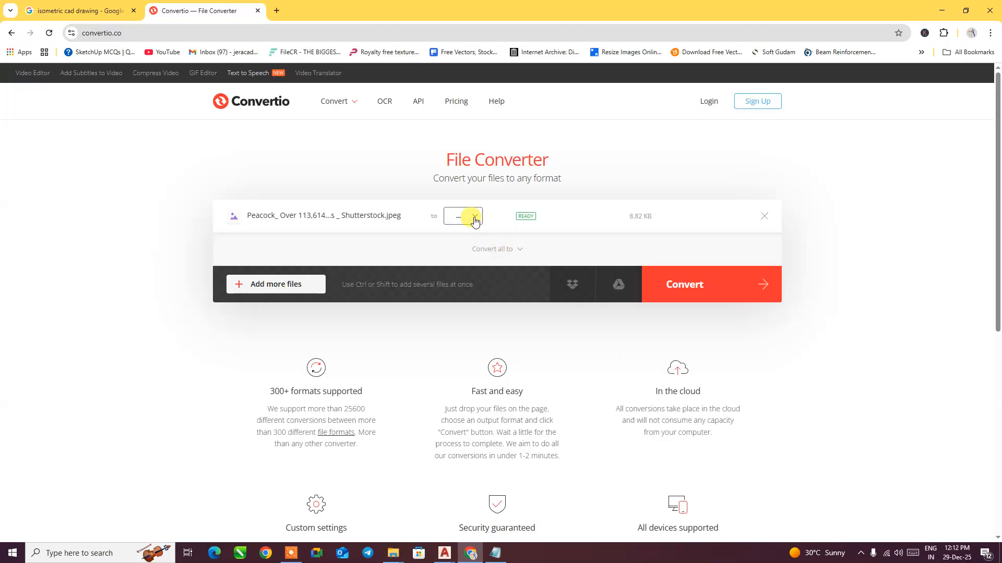
- Convert the peacock JPEG to the DXF CAD format and download the converted file
{"action": "left_click", "coordinate": [475, 219]}
{"action": "mouse_move", "coordinate": [472, 381]}
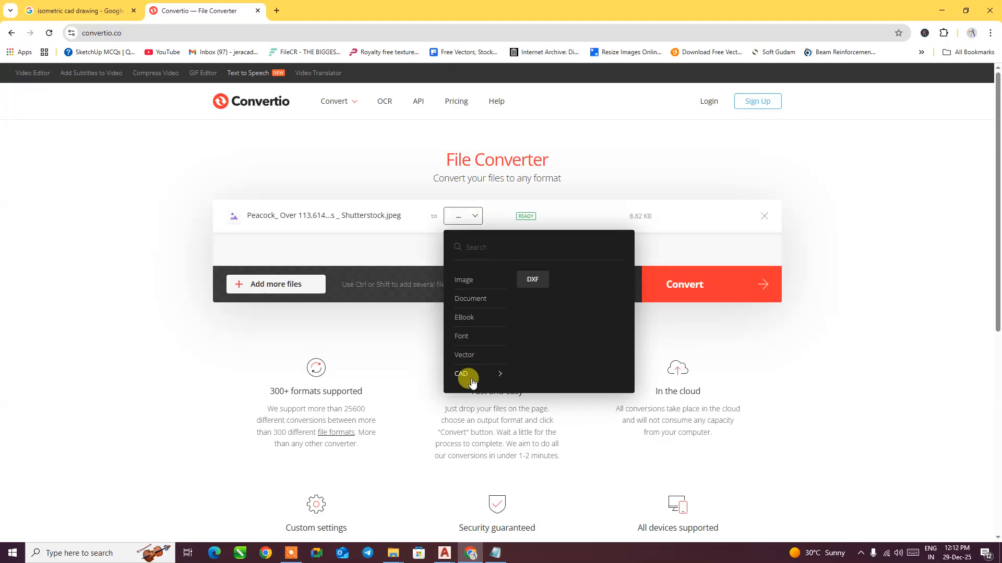
{"action": "left_click", "coordinate": [532, 280]}
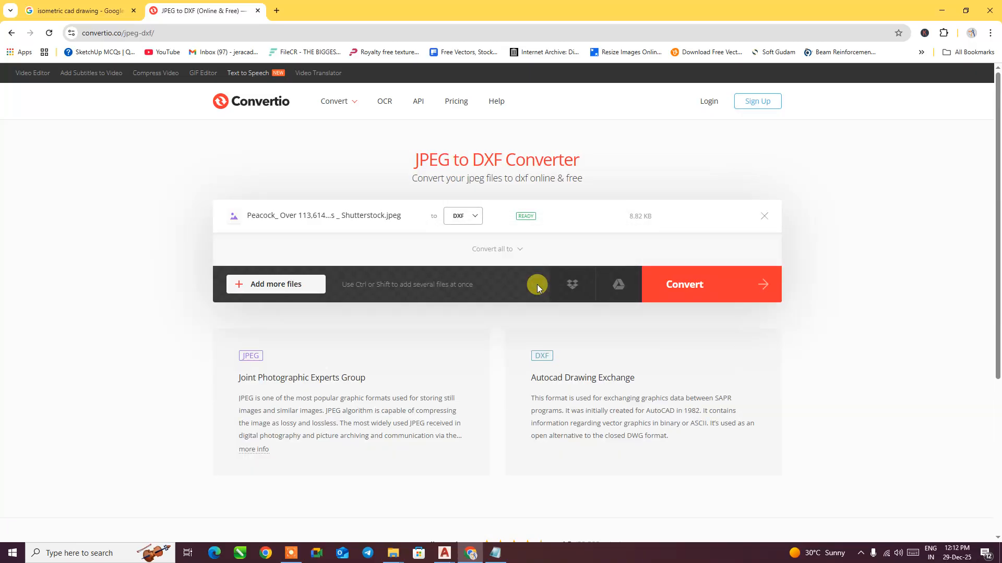
{"action": "left_click", "coordinate": [678, 287]}
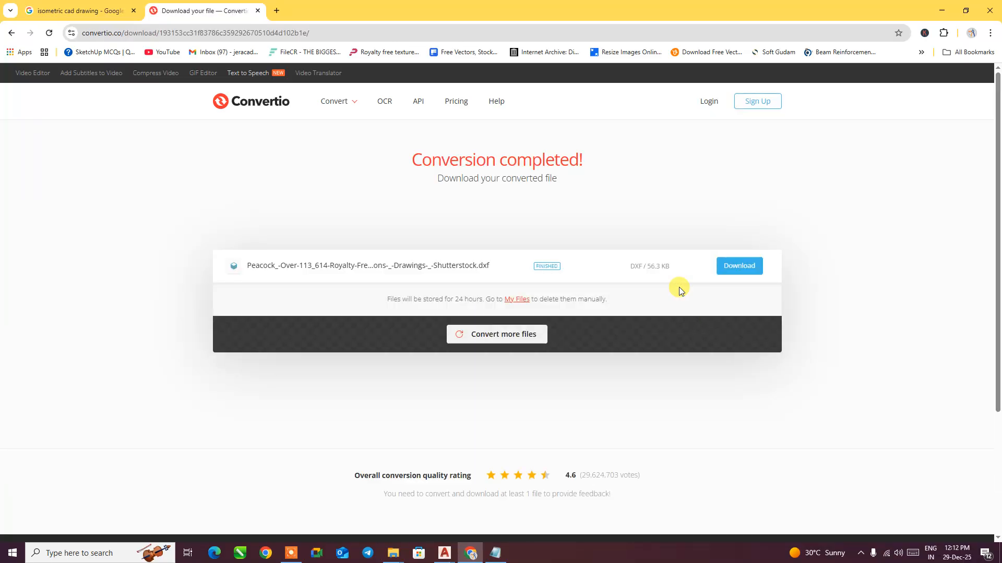
{"action": "left_click", "coordinate": [730, 274]}
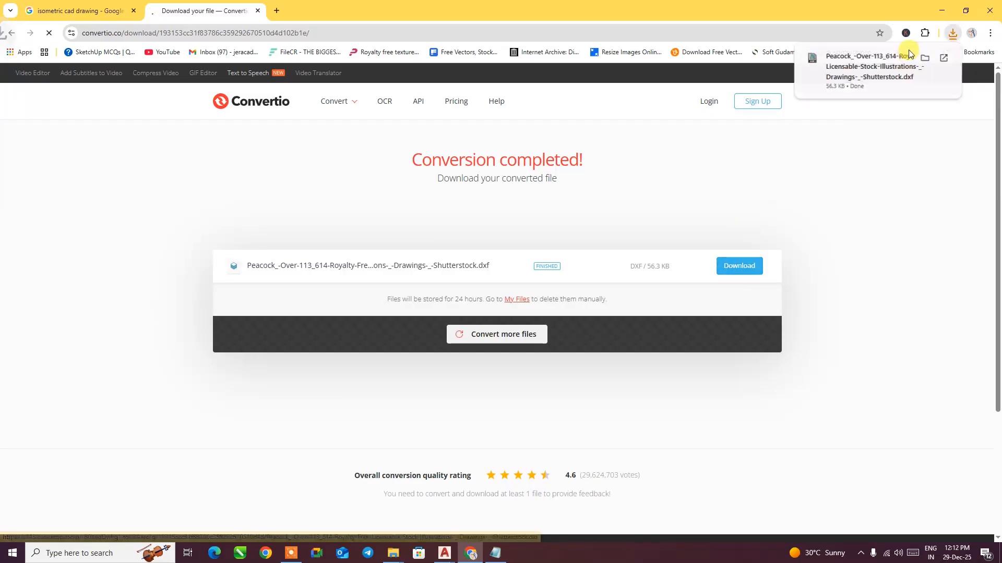
- Open the downloaded peacock DXF in AutoCAD and zoom to show the whole drawing
{"action": "left_click", "coordinate": [863, 75]}
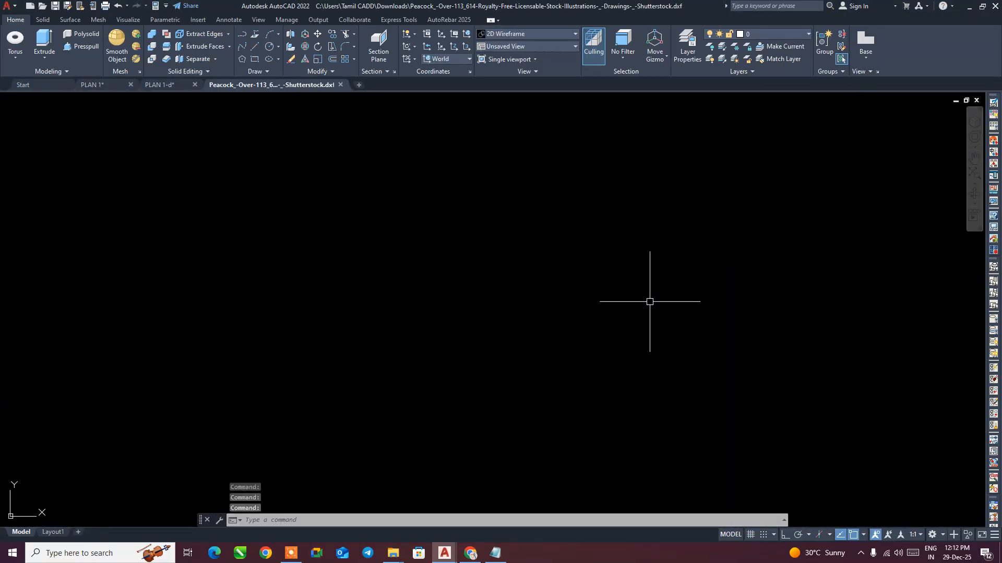
{"action": "type", "text": "z"}
{"action": "key", "text": "Return"}
{"action": "type", "text": "A"}
{"action": "key", "text": "Return"}
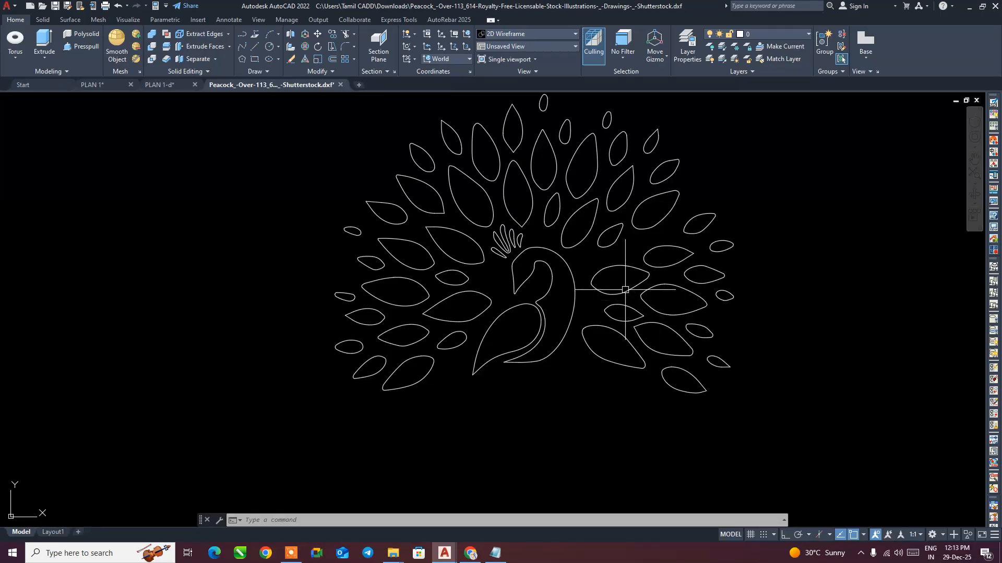
{"action": "scroll", "coordinate": [561, 314], "scroll_direction": "down", "scroll_amount": 2}
{"action": "mouse_move", "coordinate": [578, 312]}
{"action": "middle_mouse_down"}
{"action": "mouse_move", "coordinate": [535, 331]}
{"action": "mouse_move", "coordinate": [532, 350]}
{"action": "middle_mouse_up"}
{"action": "scroll", "coordinate": [535, 330], "scroll_direction": "up", "scroll_amount": 2}
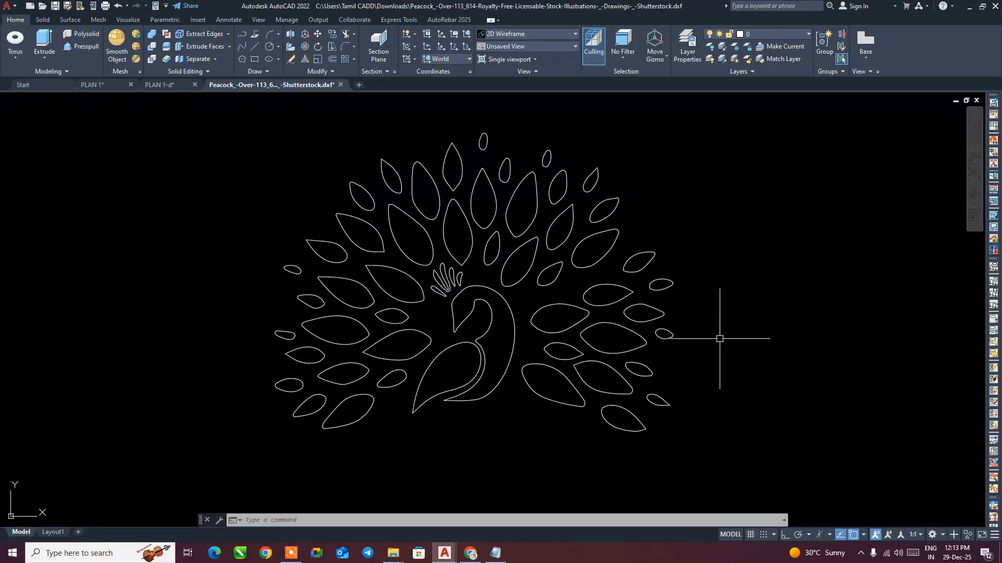
- Convert all the closed outlines of the peacock into regions
{"action": "type", "text": "REG"}
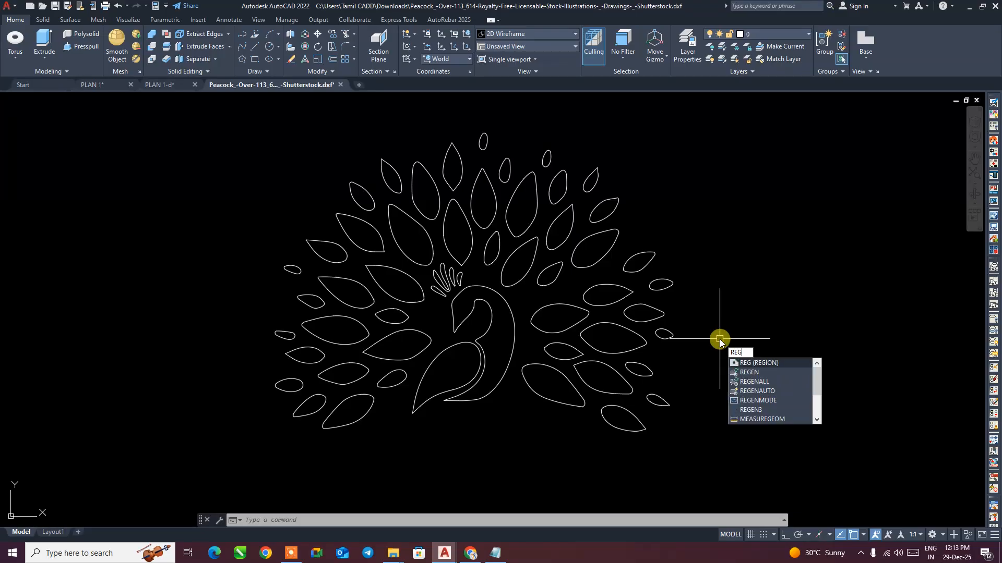
{"action": "key", "text": "Return"}
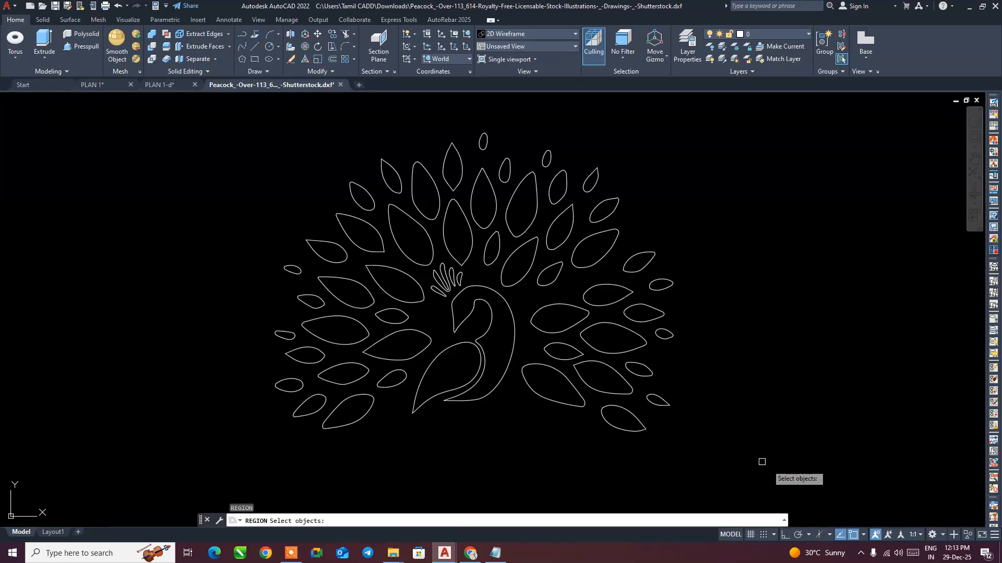
{"action": "left_click", "coordinate": [778, 480]}
{"action": "left_click", "coordinate": [207, 105]}
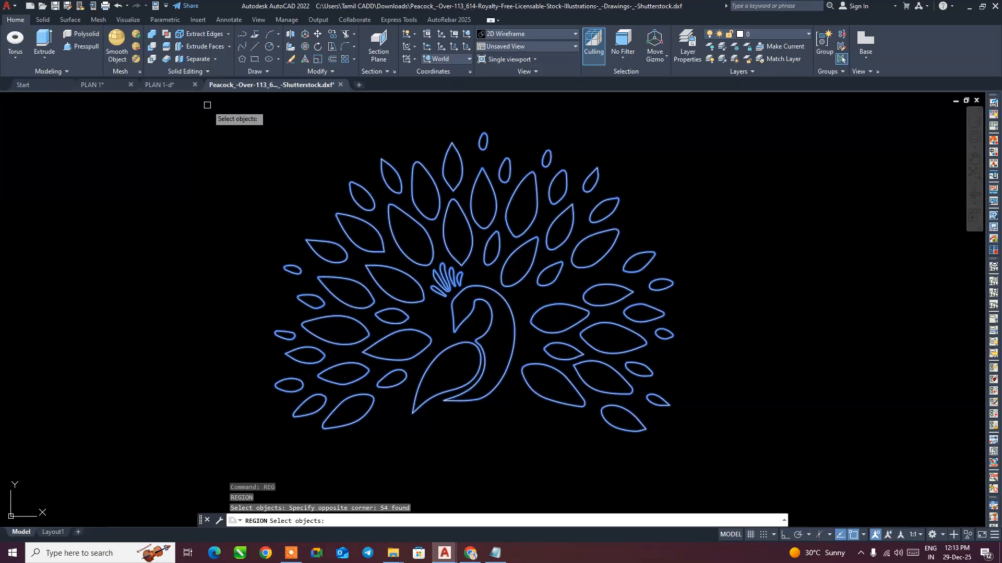
{"action": "key", "text": "Return"}
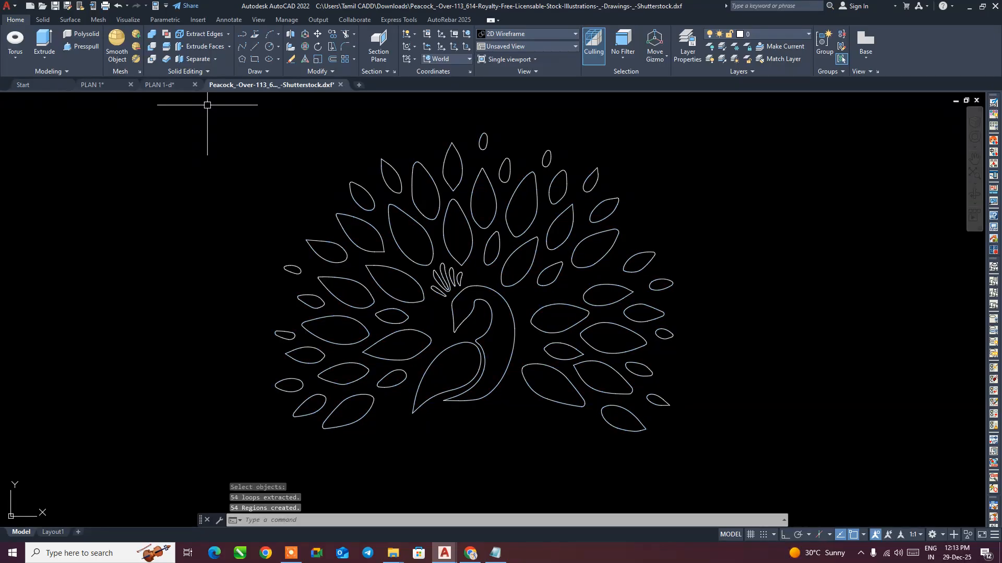
{"action": "left_click", "coordinate": [763, 479]}
{"action": "left_click", "coordinate": [193, 99]}
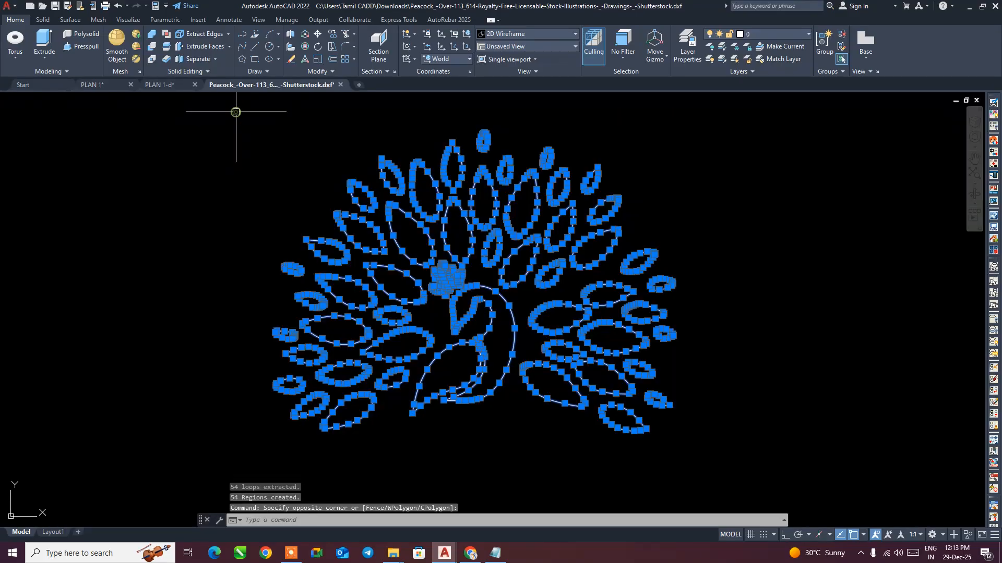
{"action": "left_click", "coordinate": [46, 44]}
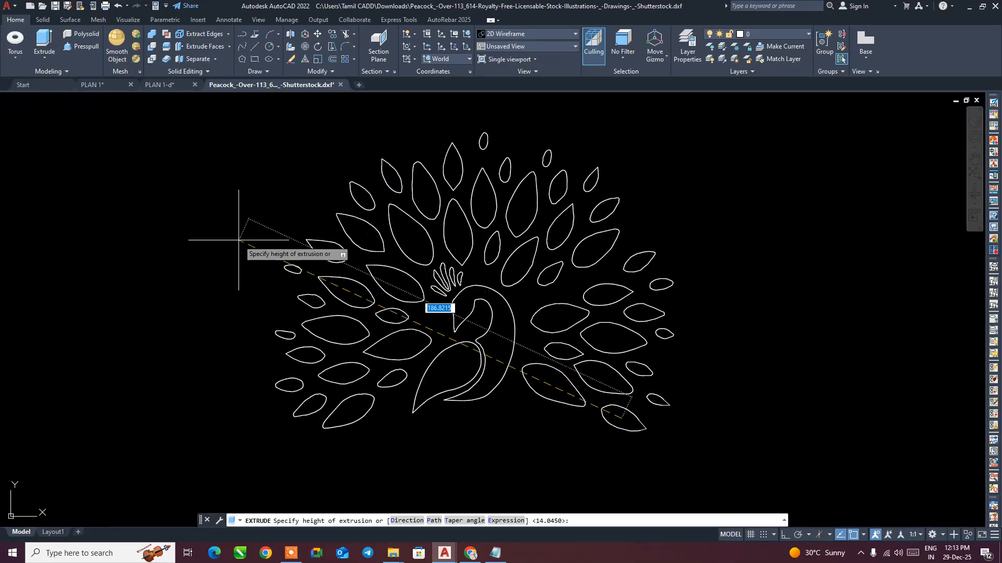
{"action": "key", "text": "Escape"}
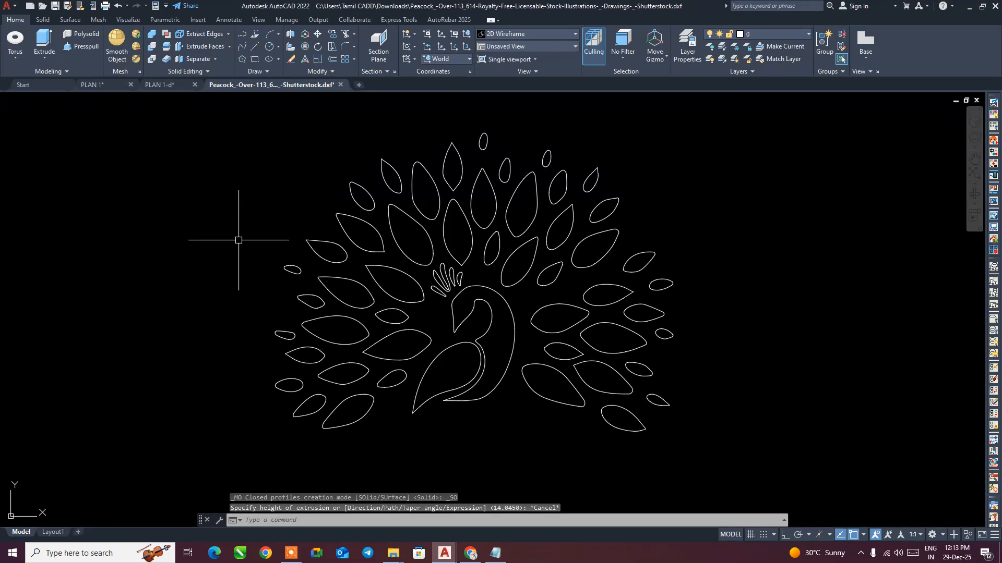
- Switch to the SW Isometric view and extrude all the peacock regions to a height of 20
{"action": "left_click", "coordinate": [532, 46]}
{"action": "left_click", "coordinate": [521, 119]}
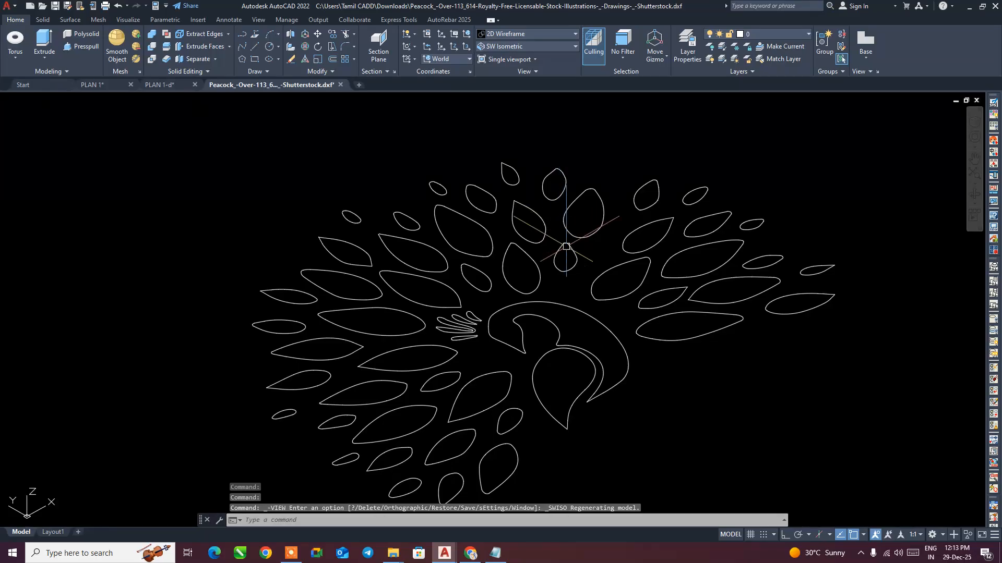
{"action": "left_click", "coordinate": [379, 182]}
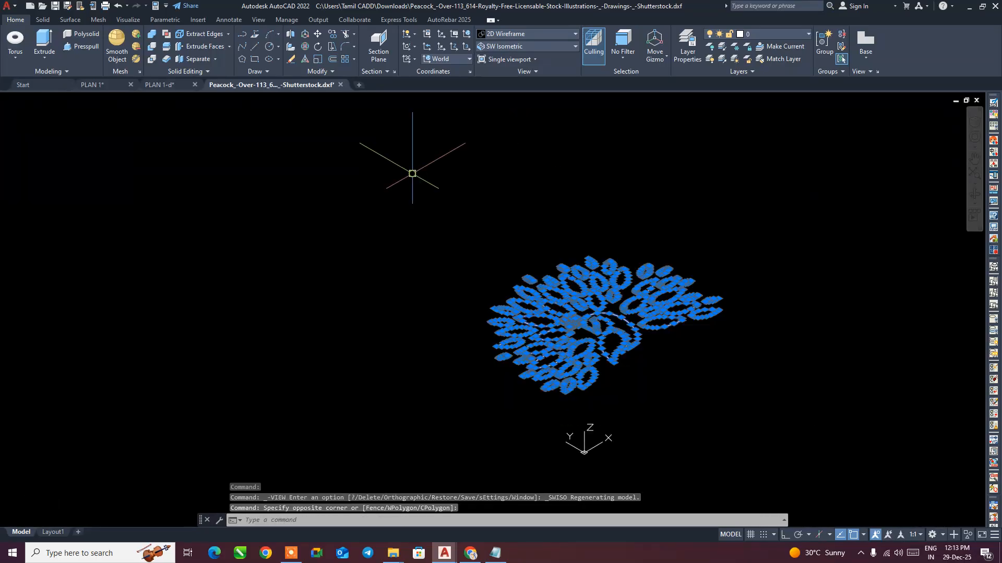
{"action": "left_click", "coordinate": [44, 42]}
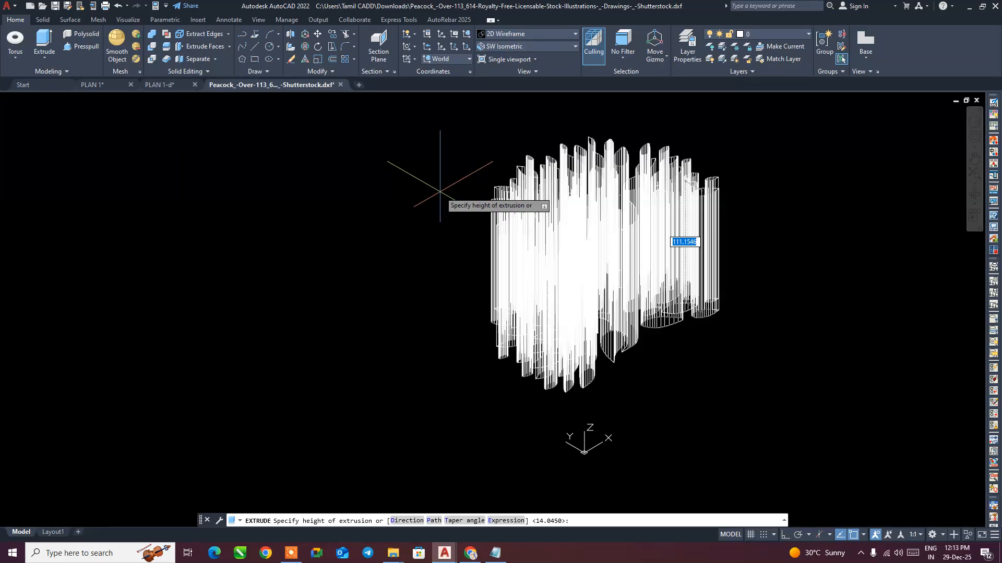
{"action": "type", "text": "20"}
{"action": "key", "text": "Return"}
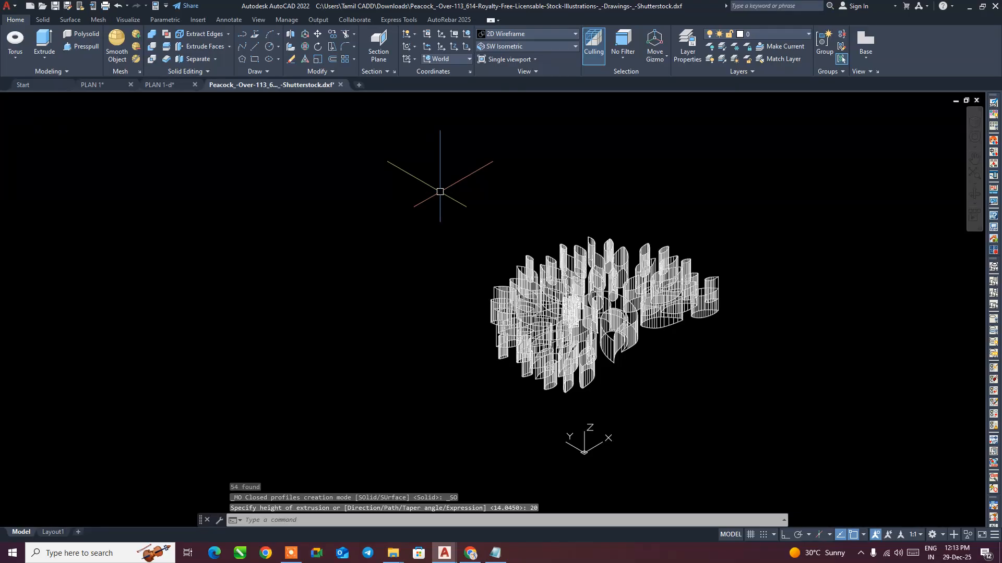
- Apply the Realistic visual style and orbit the model to show the extruded peacock from above
{"action": "left_click", "coordinate": [500, 34]}
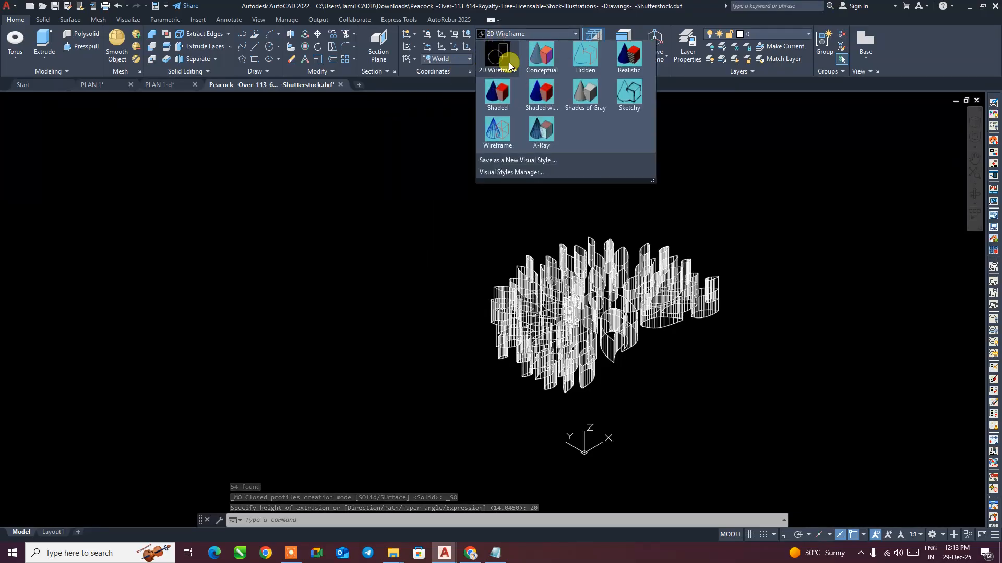
{"action": "left_click", "coordinate": [646, 60]}
{"action": "key", "text": "Escape"}
{"action": "key", "text": "Escape"}
{"action": "middle_click_drag", "start_coordinate": [692, 280], "coordinate": [641, 327], "text": "shift"}
{"action": "scroll", "coordinate": [699, 355], "scroll_direction": "up", "scroll_amount": 2}
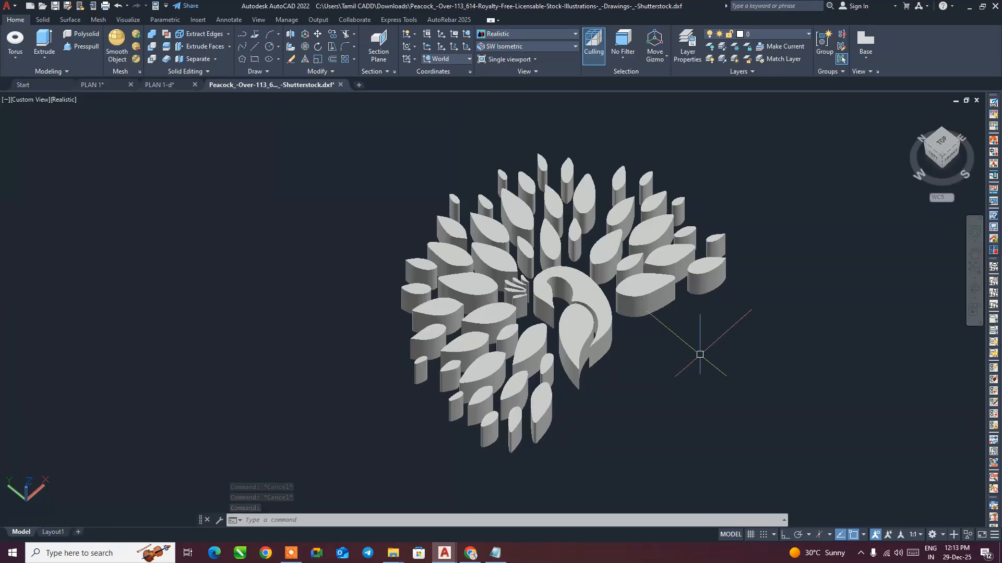
- Save the peacock model to the Desktop as an AutoCAD 2000/LT2000 DWG, keeping the suggested file name
{"action": "left_click", "coordinate": [66, 10]}
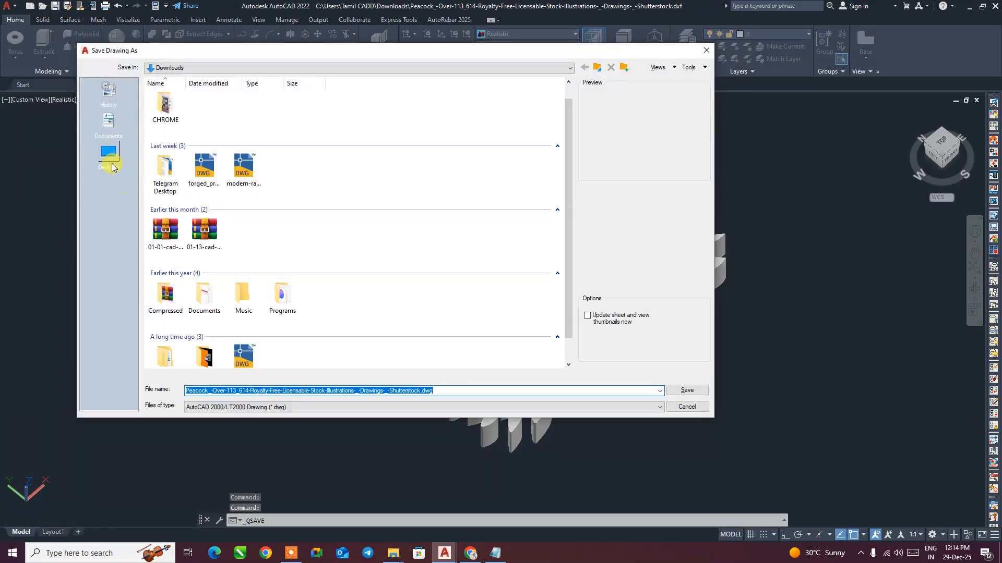
{"action": "left_click", "coordinate": [111, 156]}
{"action": "left_click", "coordinate": [685, 390]}
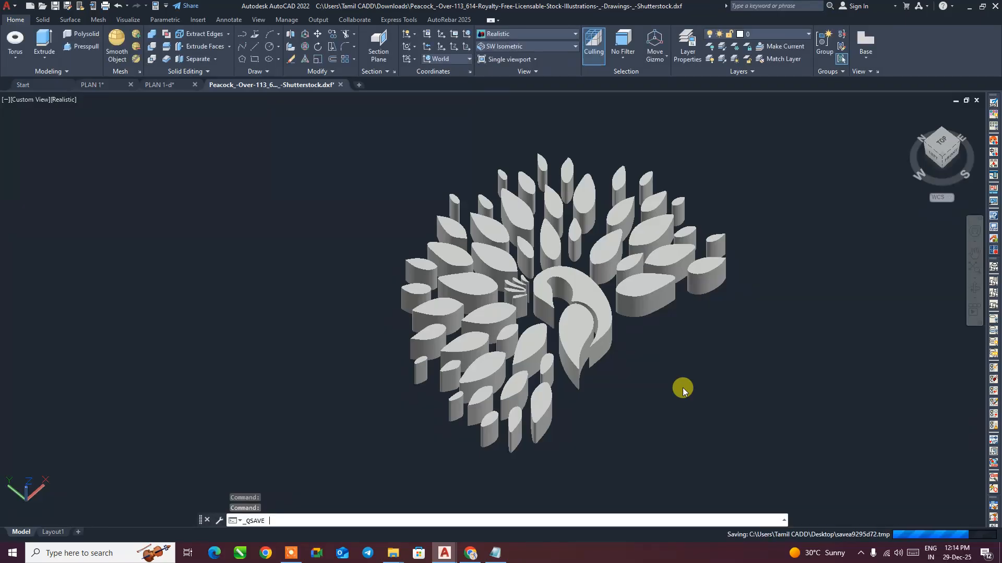
{"action": "key", "text": "alt+Tab"}
{"action": "key", "text": "super+d"}
{"action": "left_click", "coordinate": [1000, 554]}
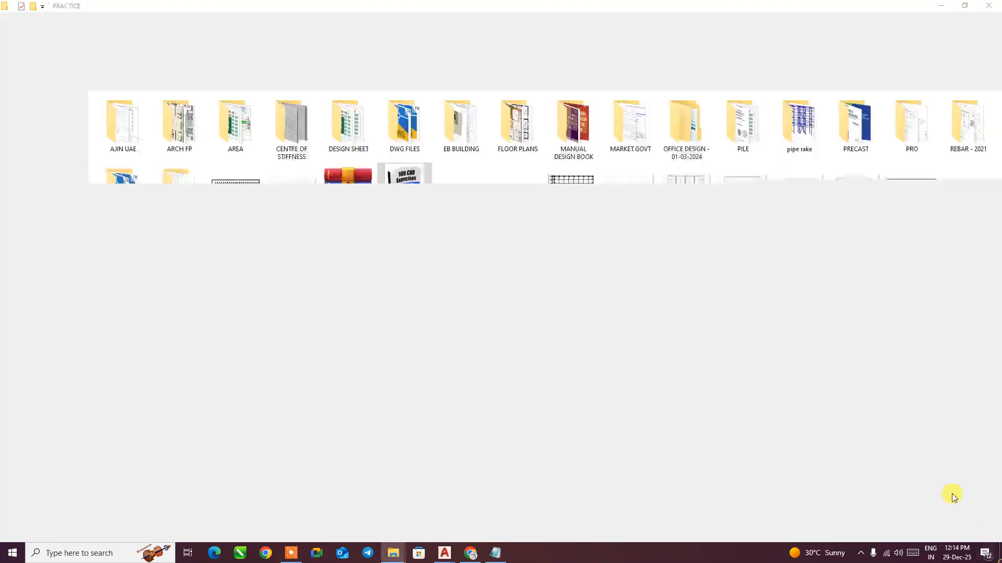
{"action": "left_click", "coordinate": [313, 258]}
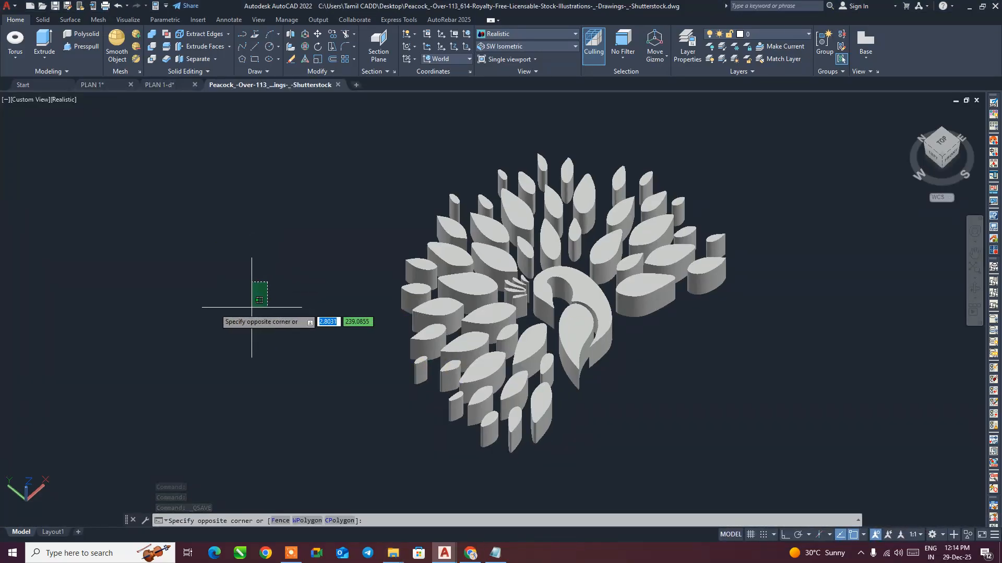
{"action": "left_click", "coordinate": [213, 308]}
{"action": "type", "text": "S"}
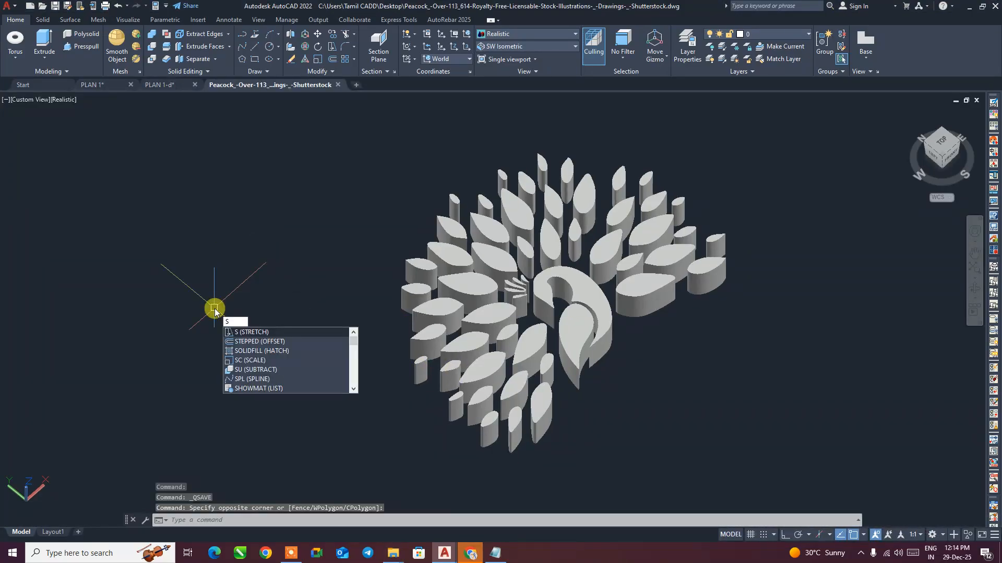
{"action": "key", "text": "BackSpace"}
{"action": "key", "text": "Escape"}
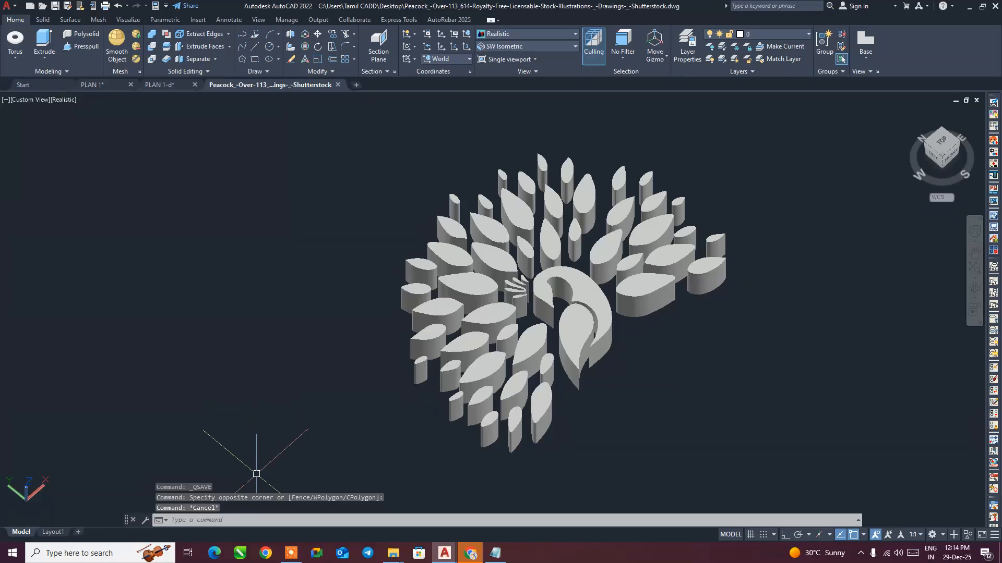
- Browse to the client project folder containing the k1 render and examine the feather motif on the house facade
{"action": "mouse_move", "coordinate": [393, 552]}
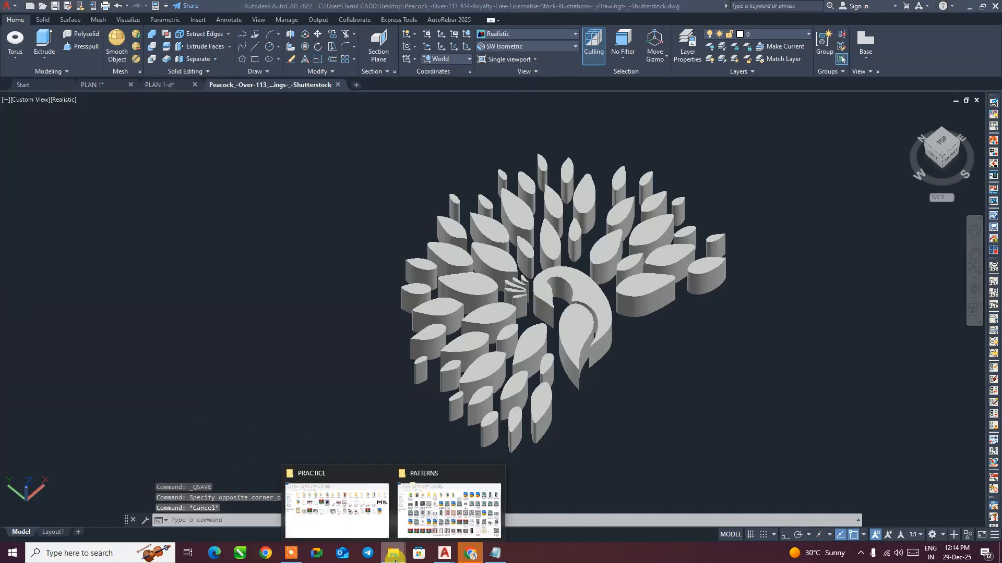
{"action": "left_click", "coordinate": [351, 524]}
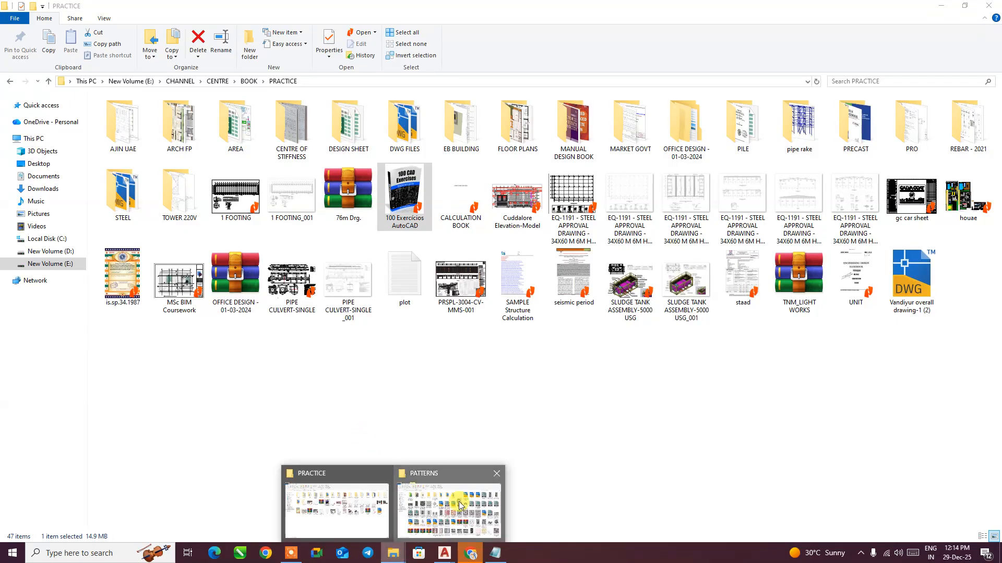
{"action": "left_click", "coordinate": [449, 509]}
{"action": "left_click", "coordinate": [182, 81]}
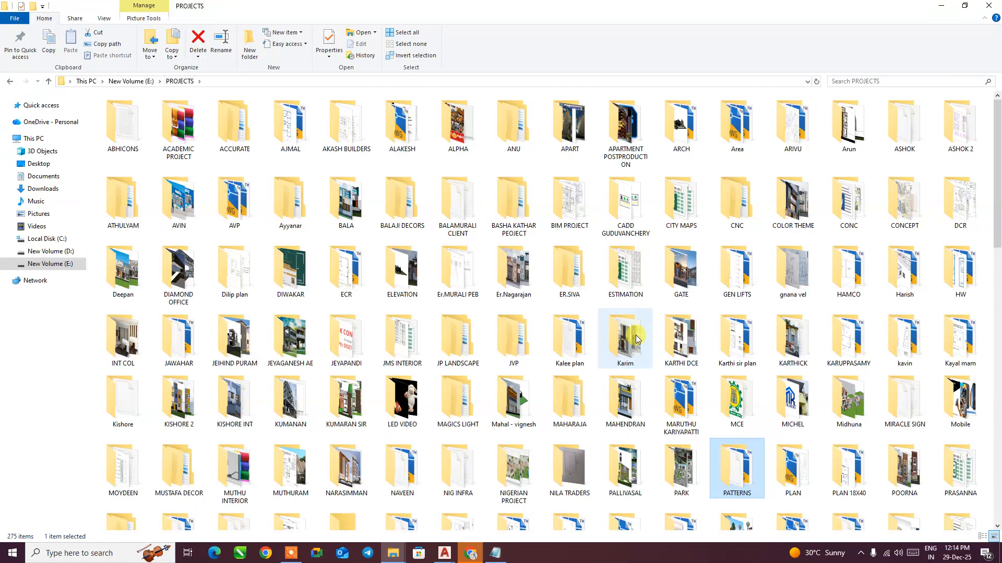
{"action": "double_click", "coordinate": [626, 339]}
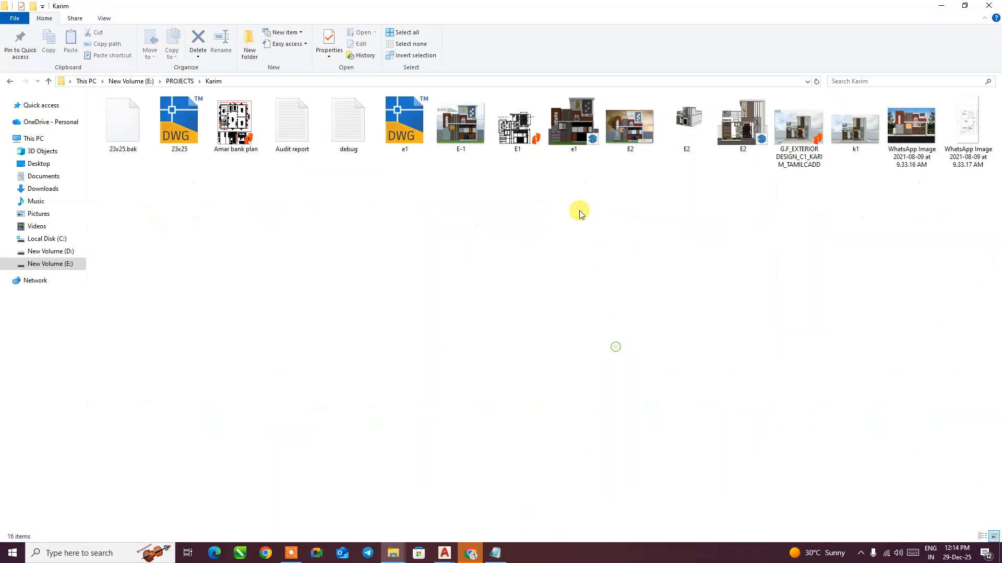
{"action": "double_click", "coordinate": [868, 143]}
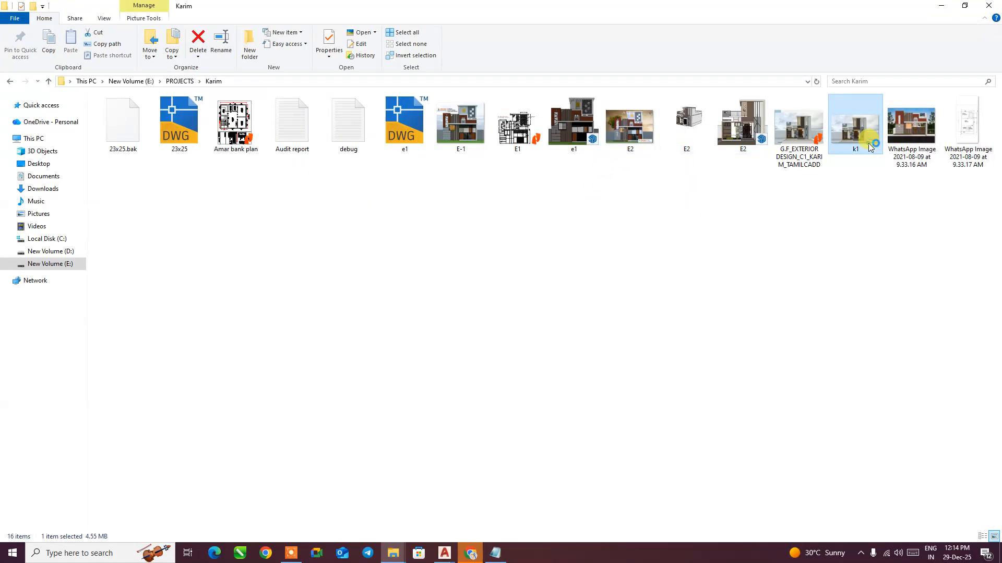
{"action": "scroll", "coordinate": [566, 217], "scroll_direction": "up", "scroll_amount": 3}
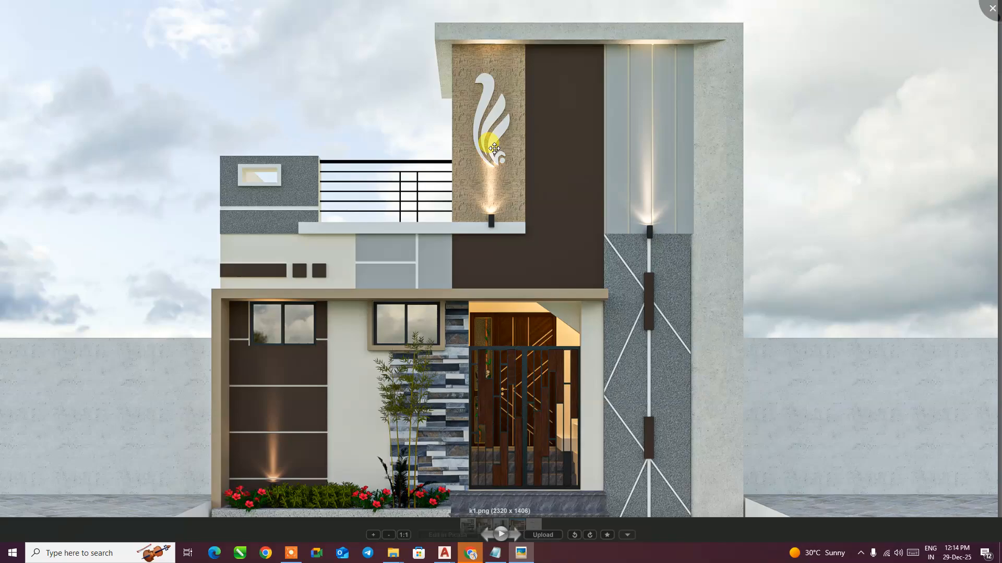
{"action": "left_click", "coordinate": [992, 8]}
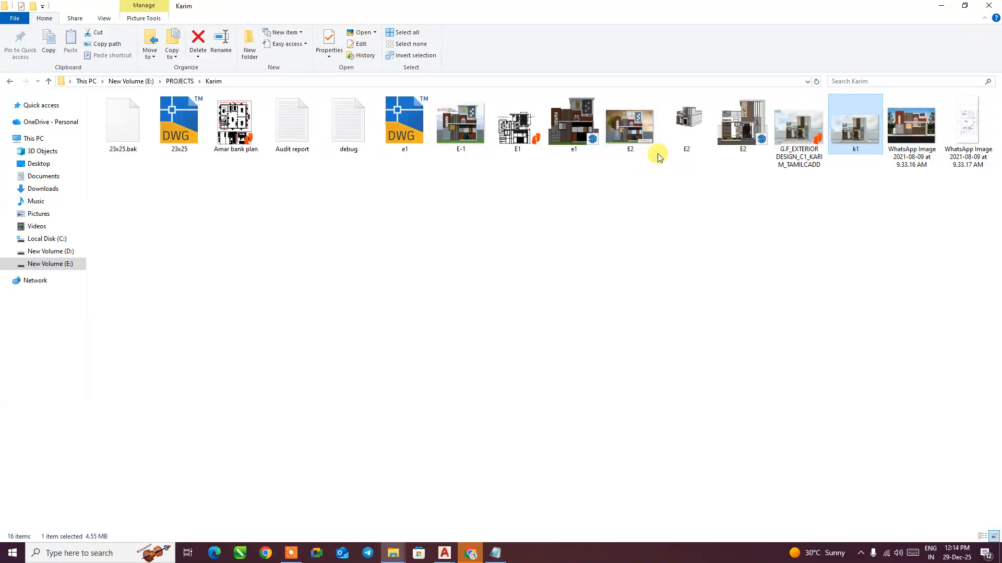
- Open the E2 SketchUp model from the client folder and view the PLAN 1-d and PLAN 1 drawings in AutoCAD
{"action": "left_click", "coordinate": [746, 135]}
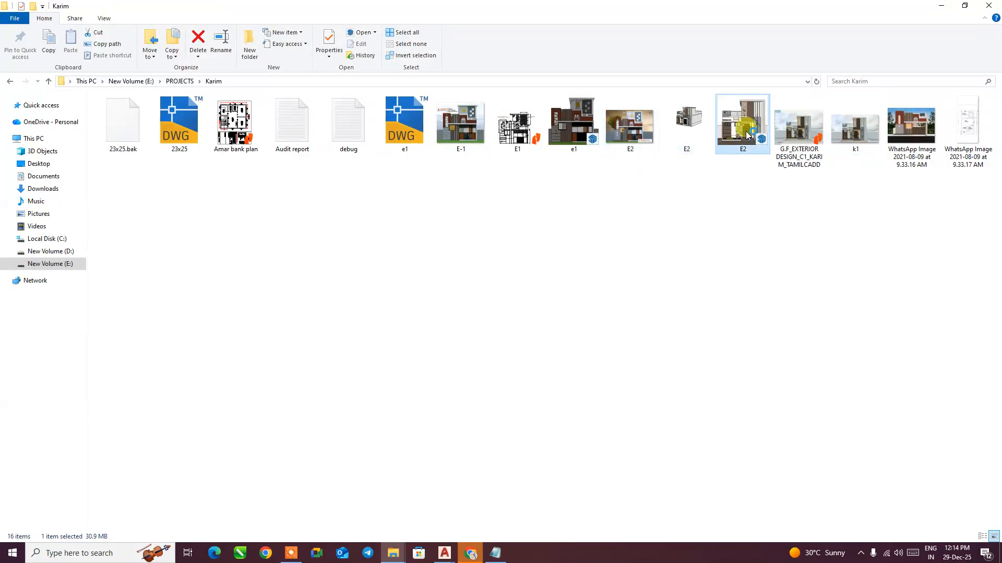
{"action": "mouse_move", "coordinate": [442, 554]}
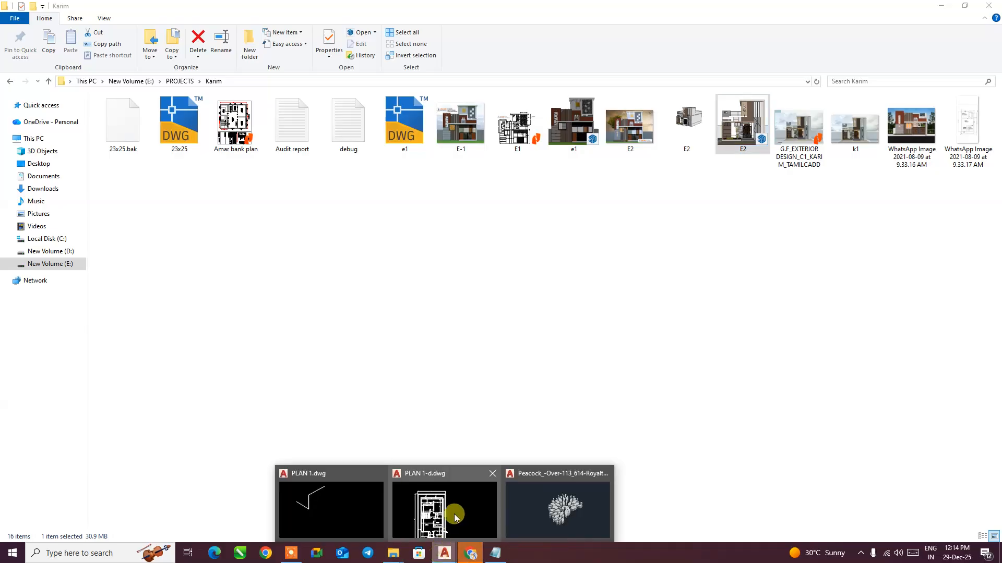
{"action": "left_click", "coordinate": [537, 503]}
{"action": "left_click", "coordinate": [163, 85]}
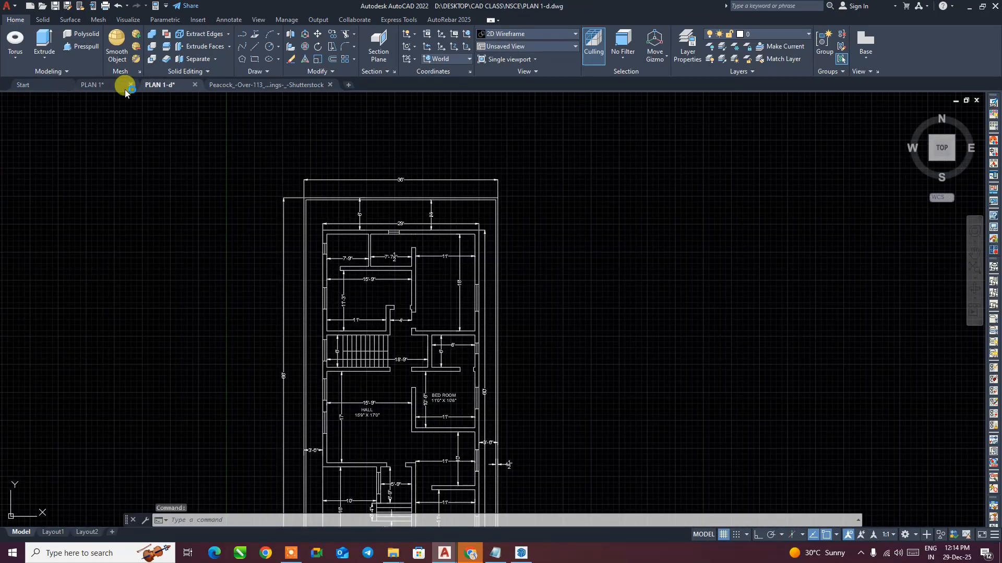
{"action": "left_click", "coordinate": [107, 85]}
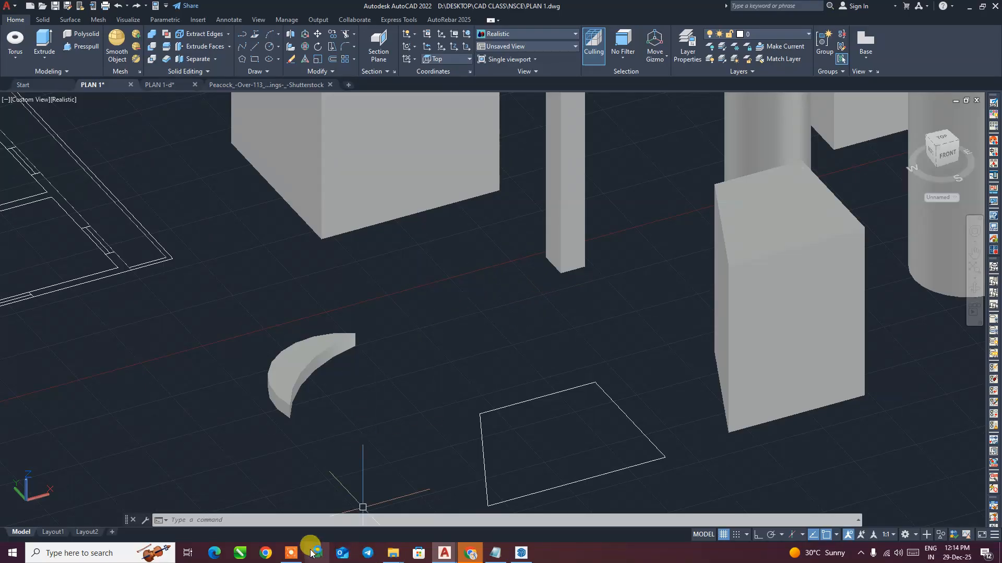
{"action": "left_click", "coordinate": [518, 550]}
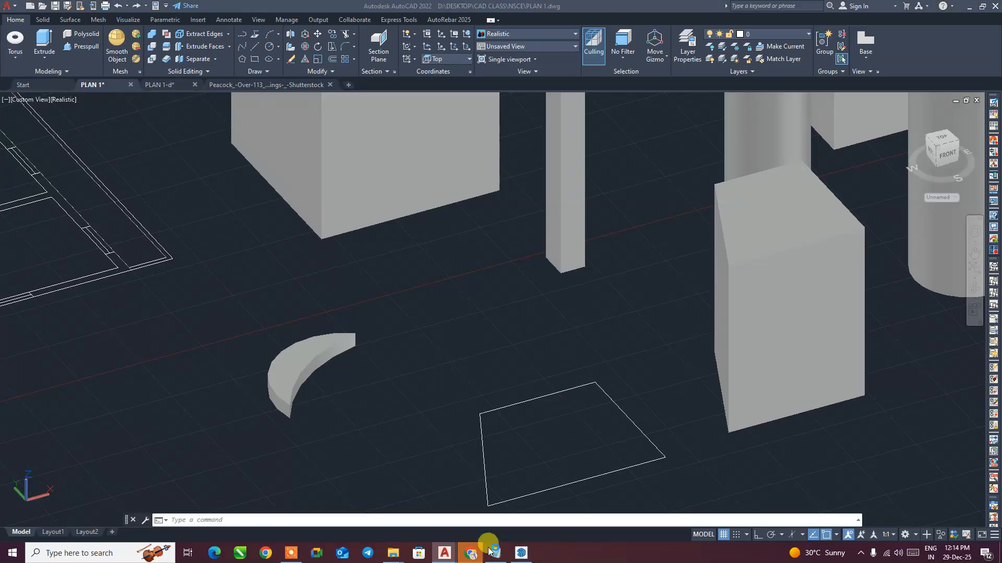
{"action": "left_click", "coordinate": [472, 554]}
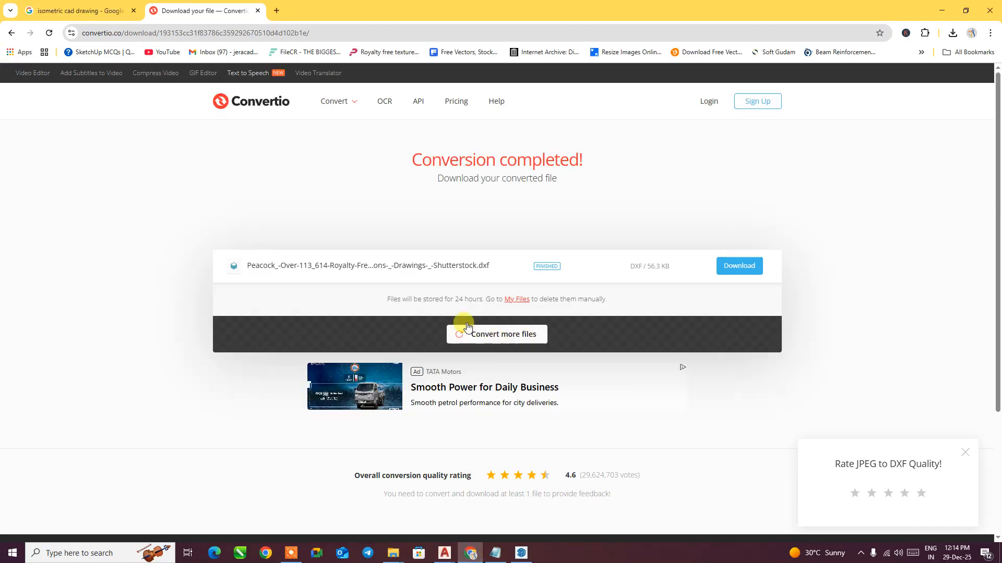
{"action": "left_click", "coordinate": [276, 11]}
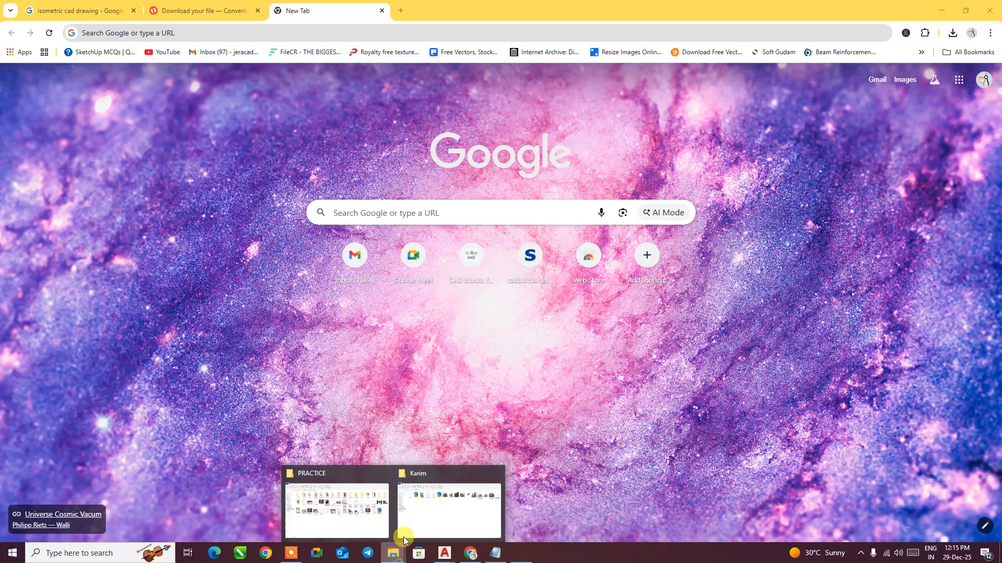
- Browse from PROJECTS into the LED company's folder and open its SHOP subfolder
{"action": "left_click", "coordinate": [418, 510]}
{"action": "mouse_move", "coordinate": [410, 556]}
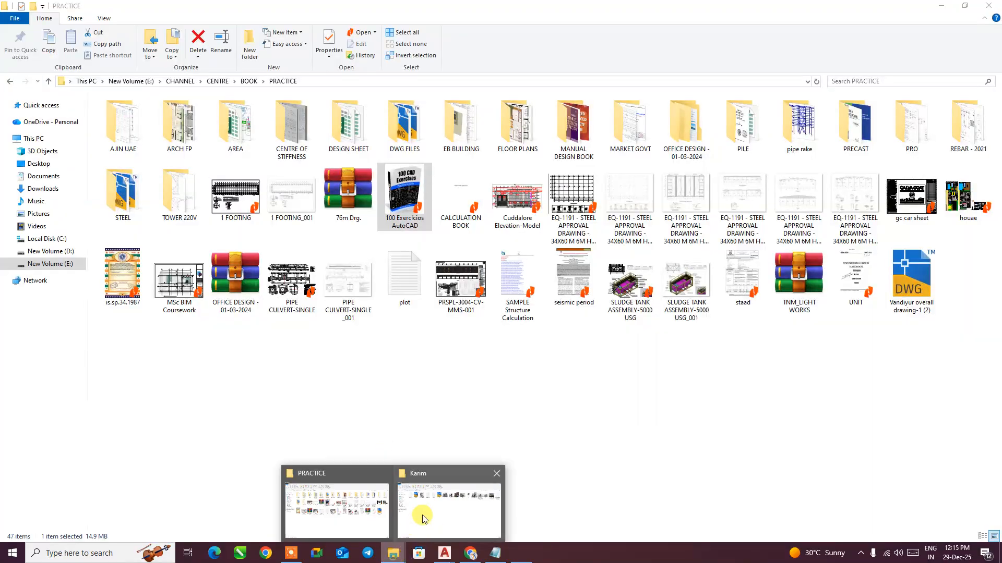
{"action": "left_click", "coordinate": [422, 515]}
{"action": "left_click", "coordinate": [179, 81]}
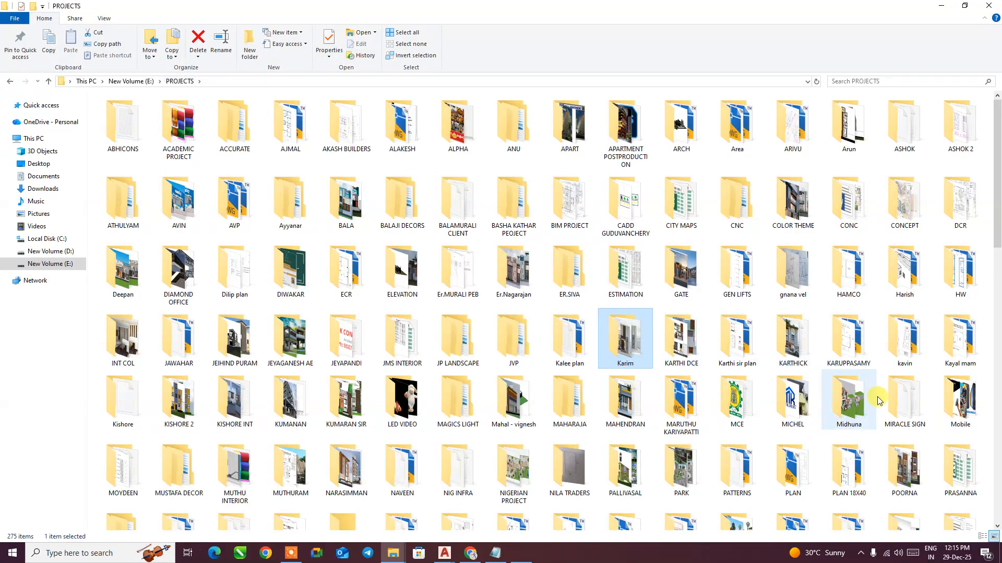
{"action": "scroll", "coordinate": [928, 265], "scroll_direction": "down", "scroll_amount": 3}
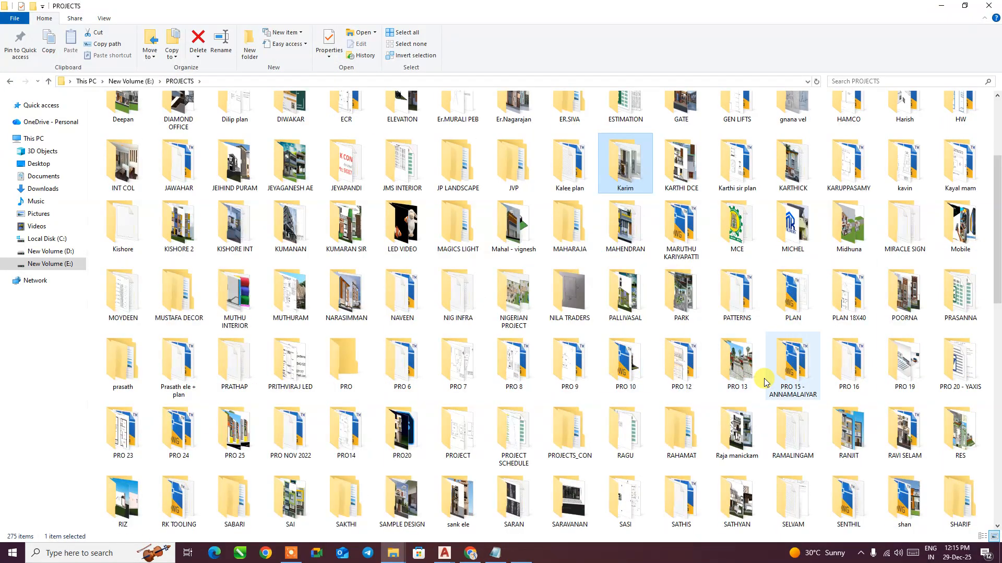
{"action": "left_click", "coordinate": [282, 385]}
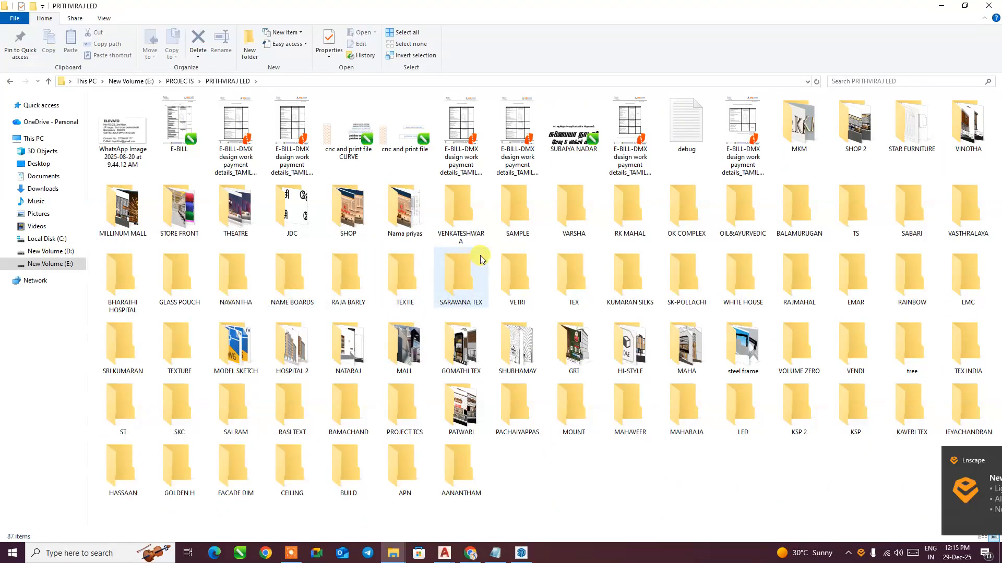
{"action": "double_click", "coordinate": [347, 217]}
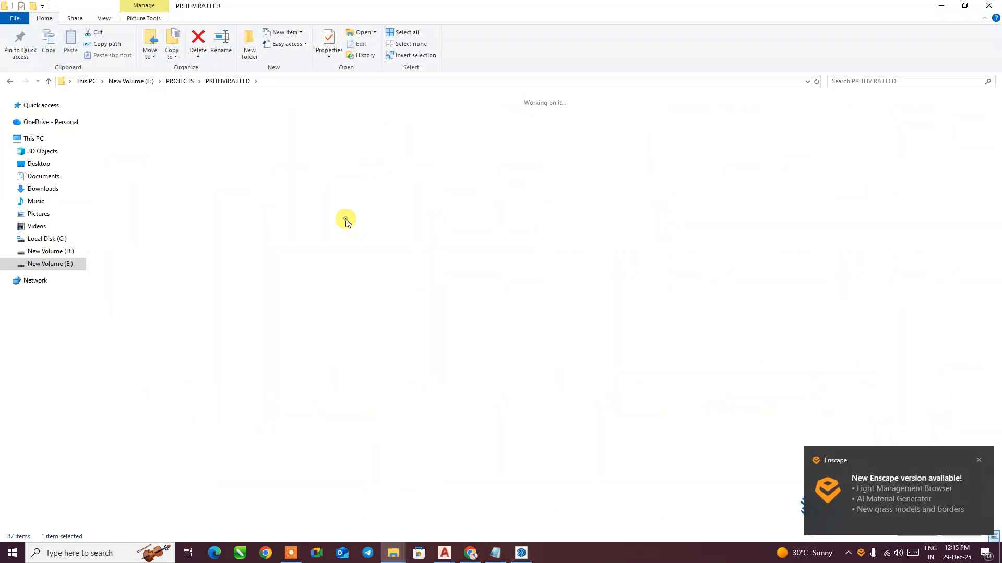
- Examine the SHOP showroom renders, including the S2 facade and a close-up of the illuminated facade's lattice pattern, logo and sign lettering
{"action": "double_click", "coordinate": [571, 137]}
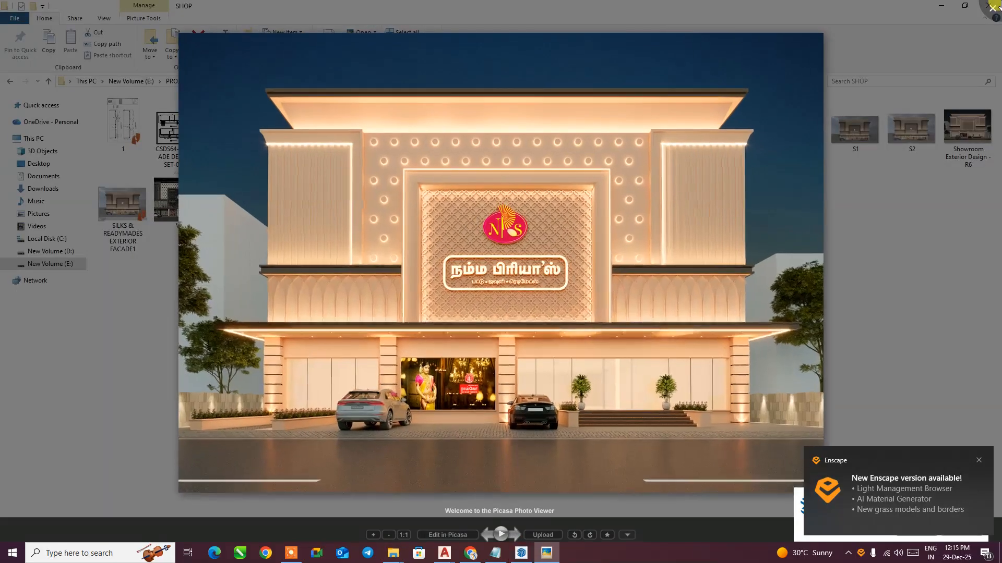
{"action": "left_click", "coordinate": [991, 9]}
{"action": "double_click", "coordinate": [912, 128]}
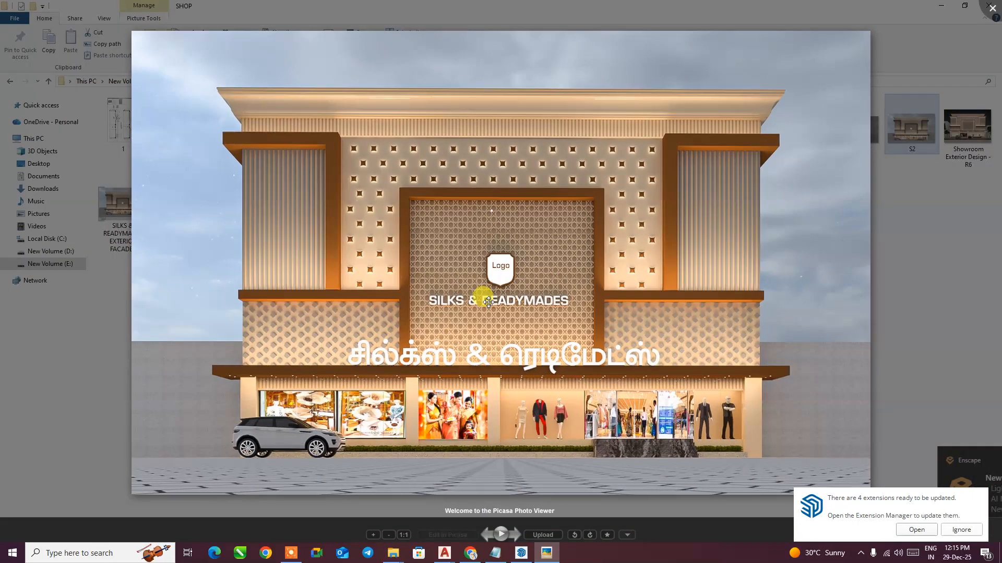
{"action": "key", "text": "Escape"}
{"action": "double_click", "coordinate": [578, 137]}
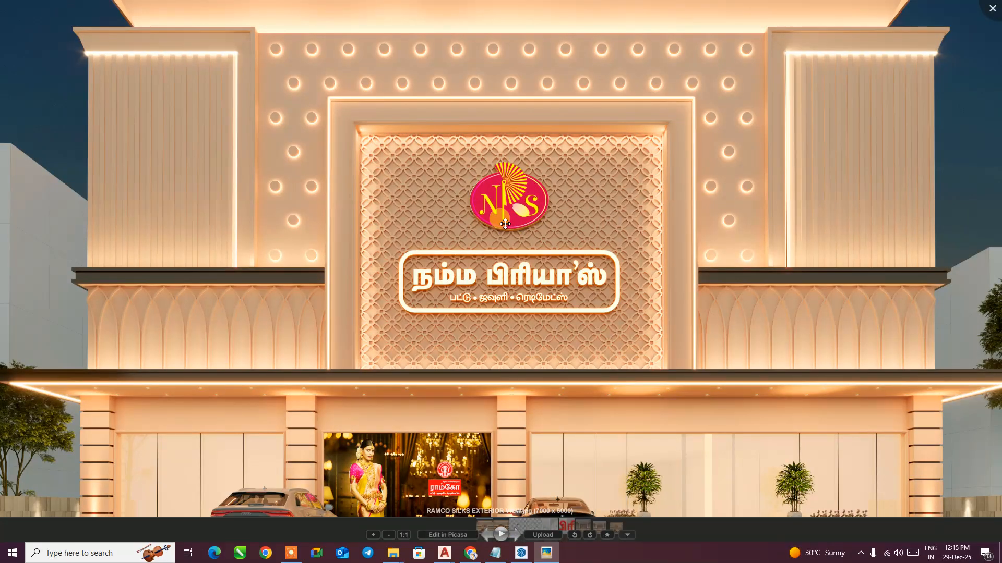
{"action": "scroll", "coordinate": [600, 279], "scroll_direction": "up", "scroll_amount": 2}
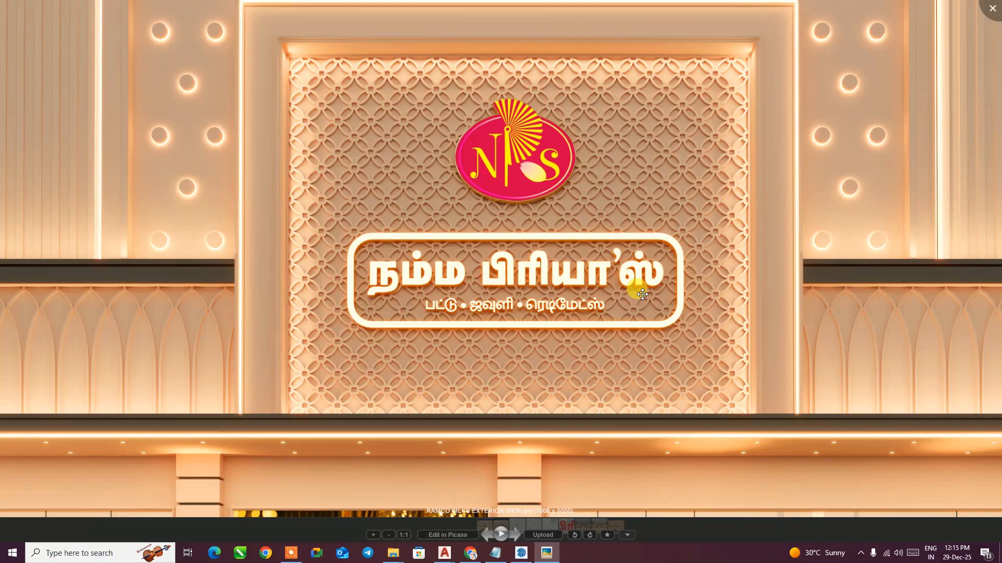
{"action": "scroll", "coordinate": [583, 301], "scroll_direction": "up", "scroll_amount": 3}
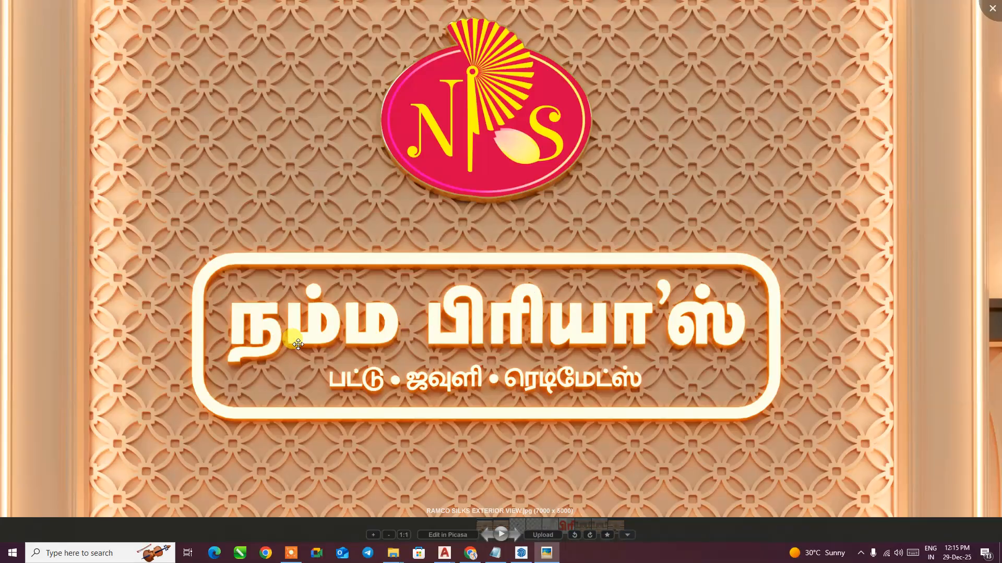
{"action": "left_click", "coordinate": [993, 8]}
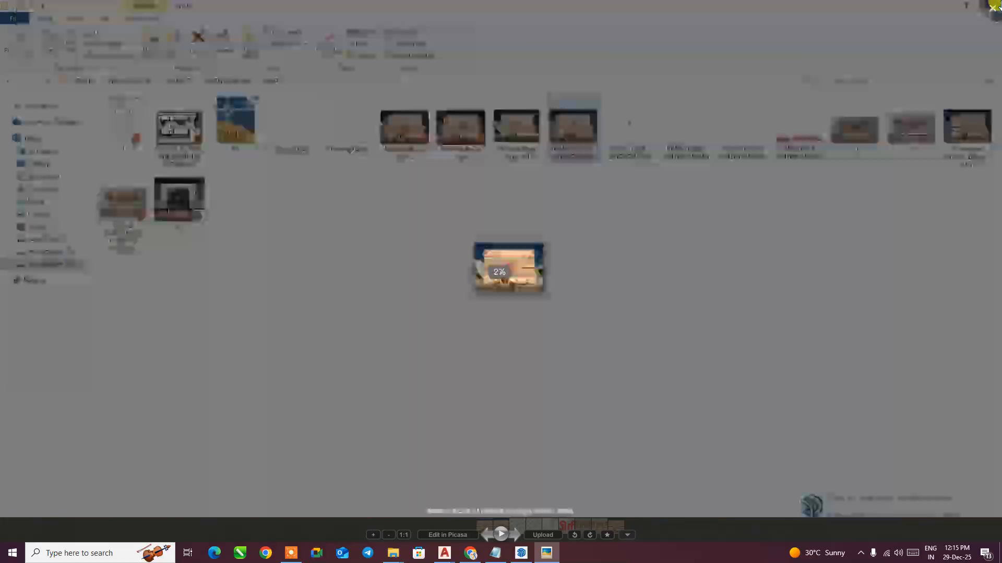
- Return to the LED company's folder and open the RENDER subfolder of the MAHA project
{"action": "left_click", "coordinate": [242, 82]}
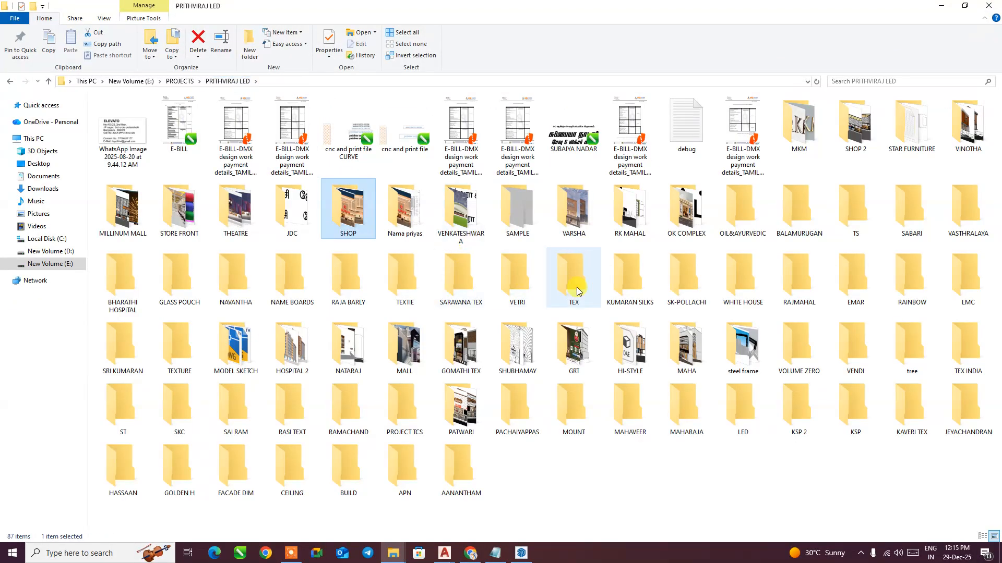
{"action": "left_click", "coordinate": [645, 360]}
{"action": "double_click", "coordinate": [681, 354]}
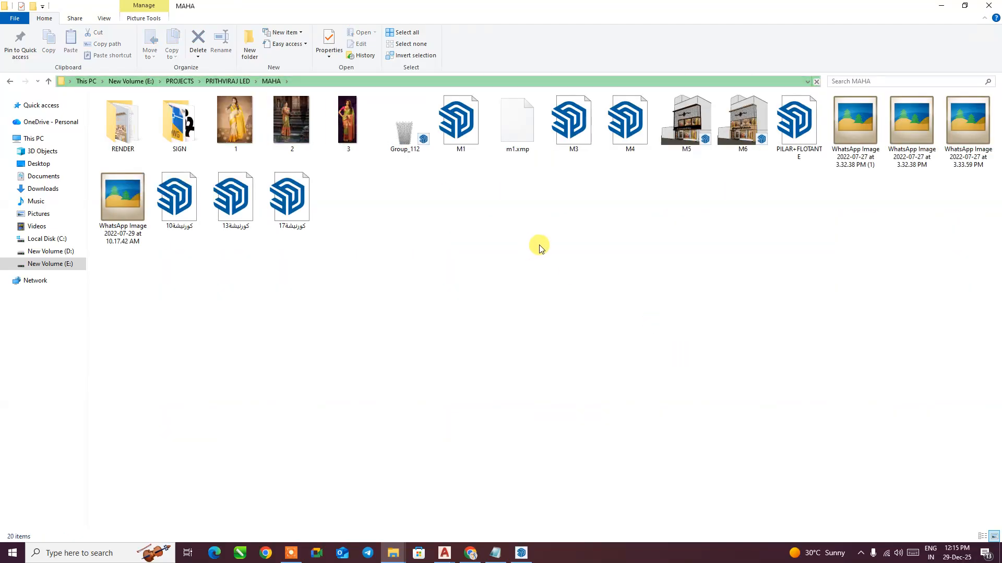
{"action": "key", "text": "Left"}
{"action": "key", "text": "Left"}
{"action": "key", "text": "Left"}
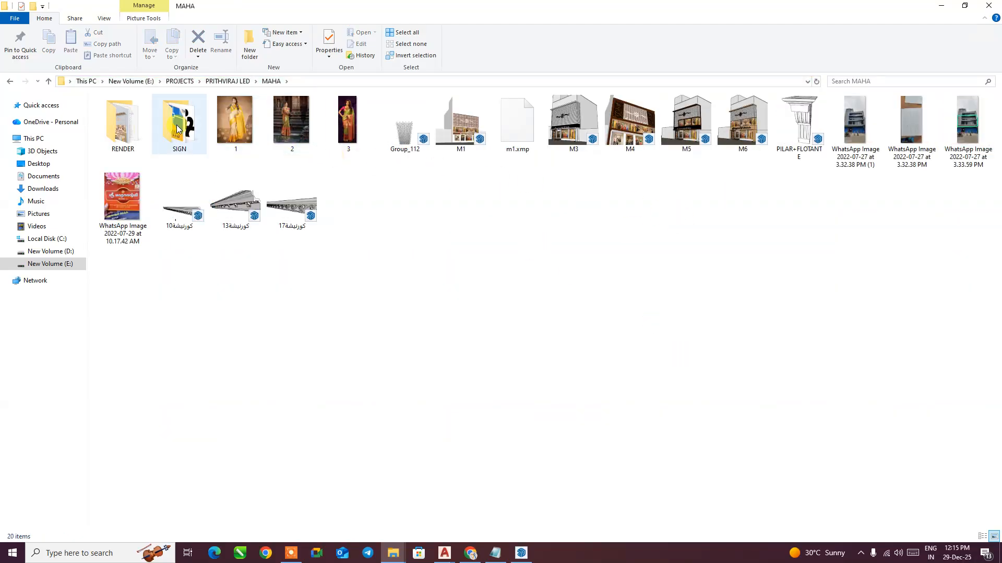
{"action": "key", "text": "Return"}
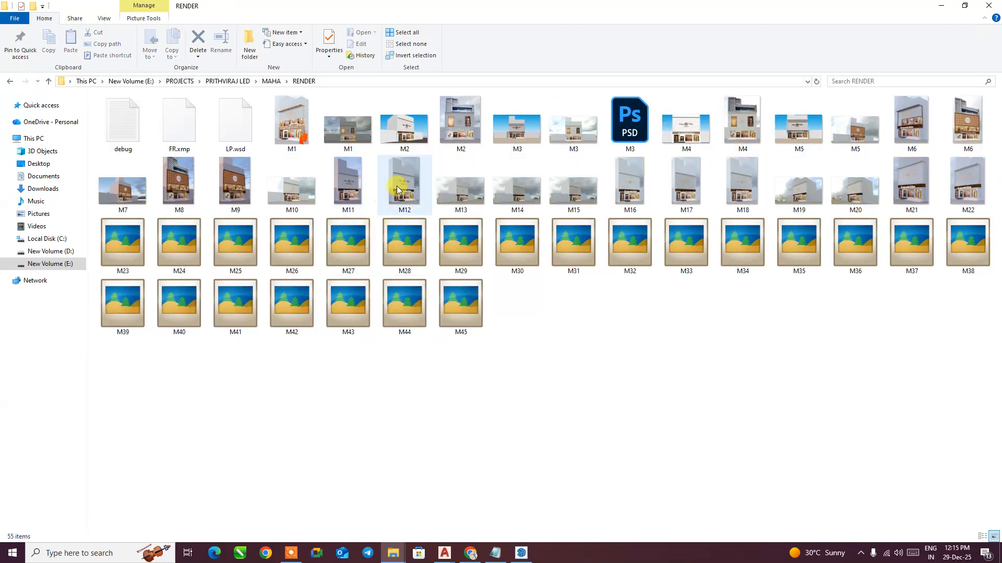
- Examine the flower motif on the storefront in the M44 render and return to the MAHA folder
{"action": "double_click", "coordinate": [406, 298]}
{"action": "scroll", "coordinate": [478, 209], "scroll_direction": "up", "scroll_amount": 5}
{"action": "scroll", "coordinate": [588, 242], "scroll_direction": "down", "scroll_amount": 4}
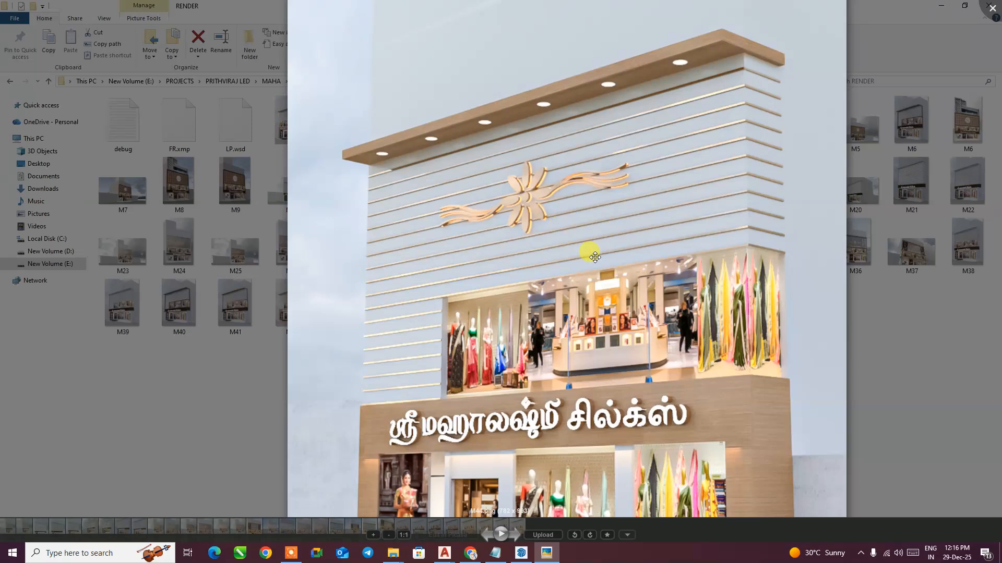
{"action": "left_click", "coordinate": [992, 7]}
{"action": "left_click", "coordinate": [273, 83]}
- Switch to the E2 house model in SketchUp and point out the leaf motif on the upper facade
{"action": "left_click", "coordinate": [521, 553]}
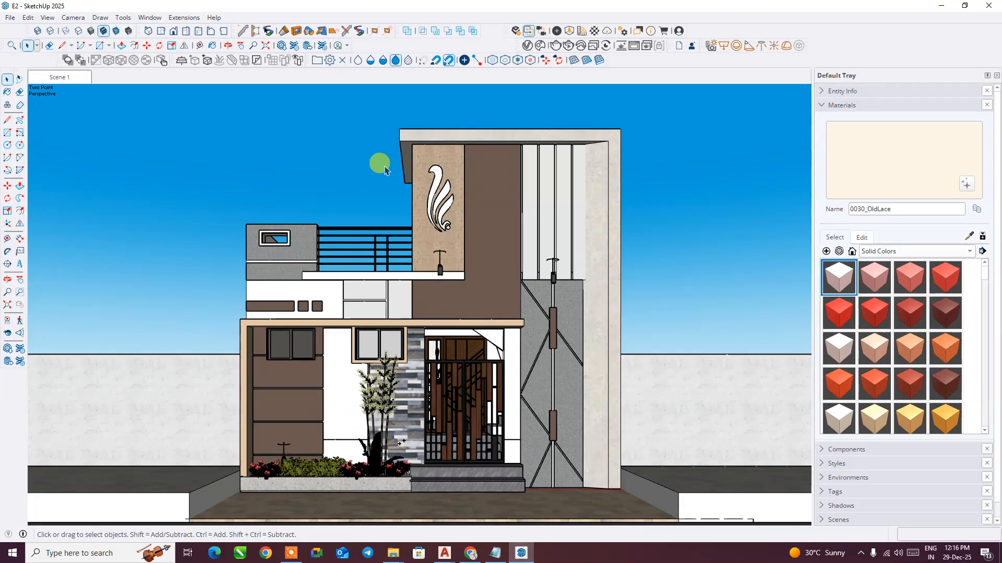
{"action": "left_click", "coordinate": [441, 202]}
{"action": "left_click", "coordinate": [186, 149]}
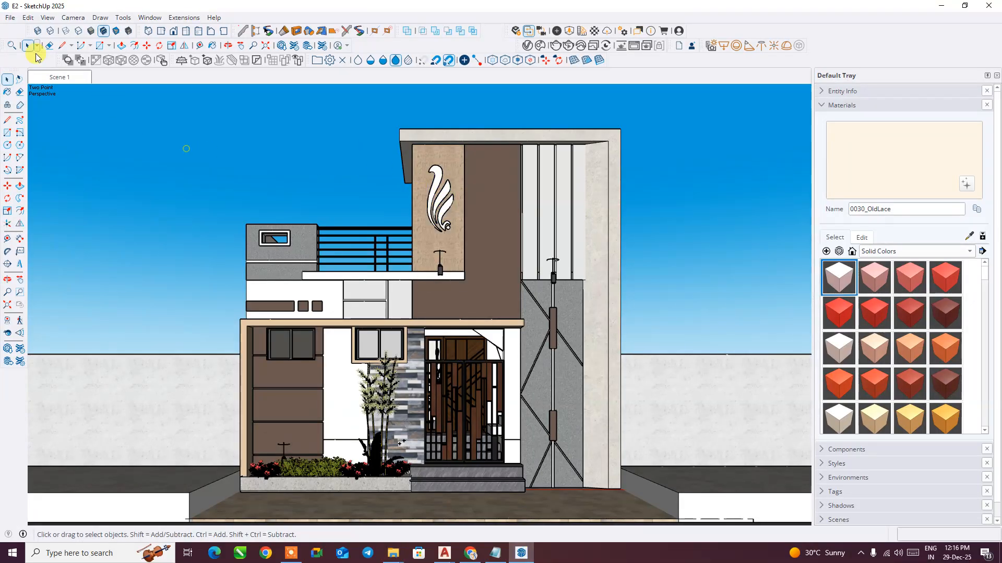
{"action": "left_click", "coordinate": [9, 17]}
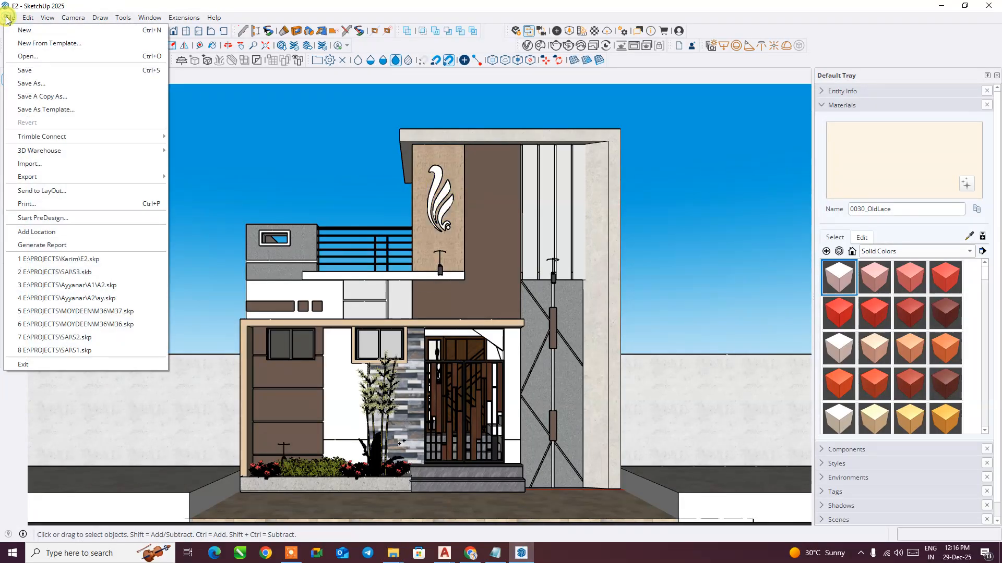
{"action": "left_click", "coordinate": [40, 164]}
{"action": "left_click", "coordinate": [989, 8]}
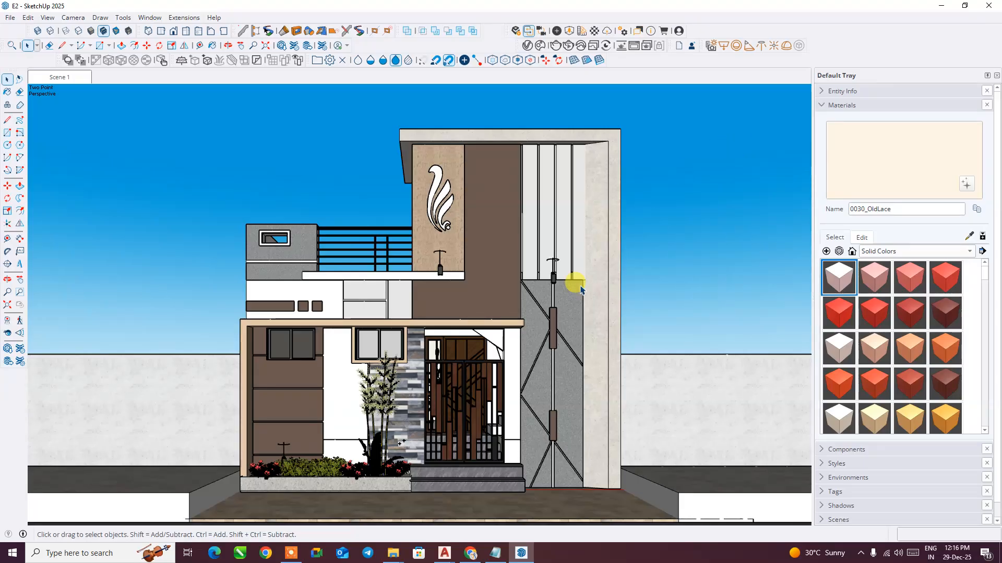
- Import the Peacock DWG file from the Desktop into the house model and dismiss the import results
{"action": "left_click", "coordinate": [9, 18]}
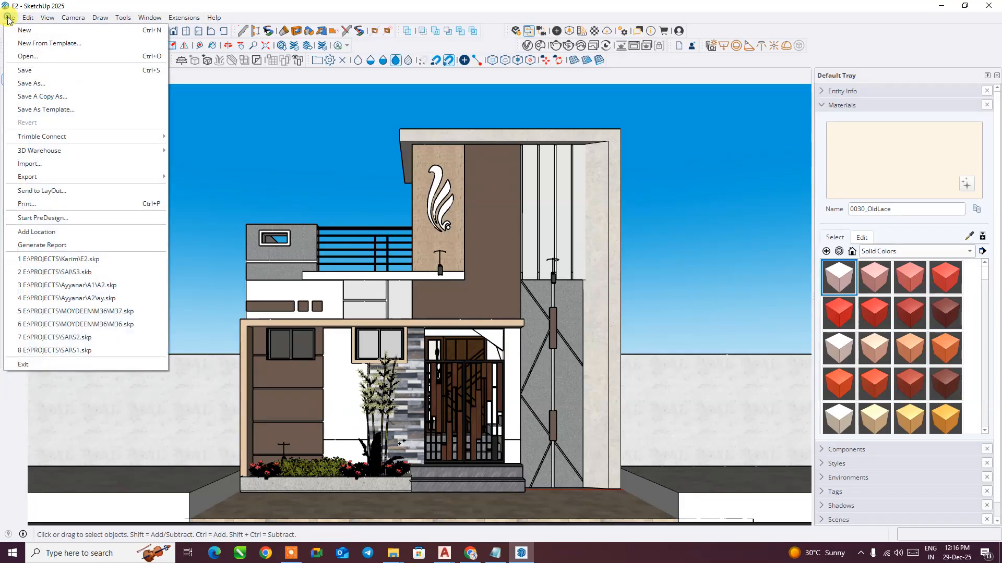
{"action": "left_click", "coordinate": [45, 166]}
{"action": "left_click", "coordinate": [42, 125]}
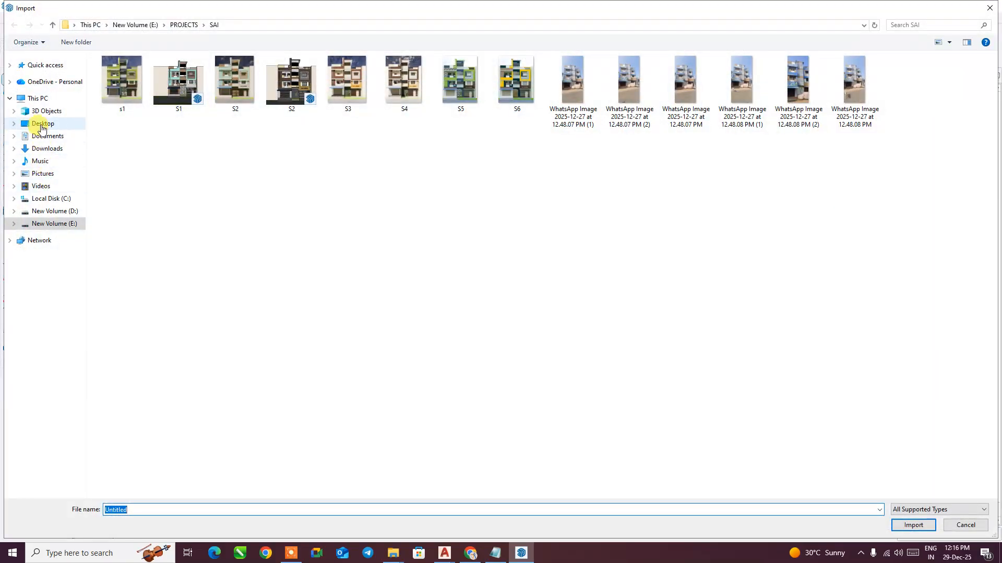
{"action": "left_click", "coordinate": [120, 116]}
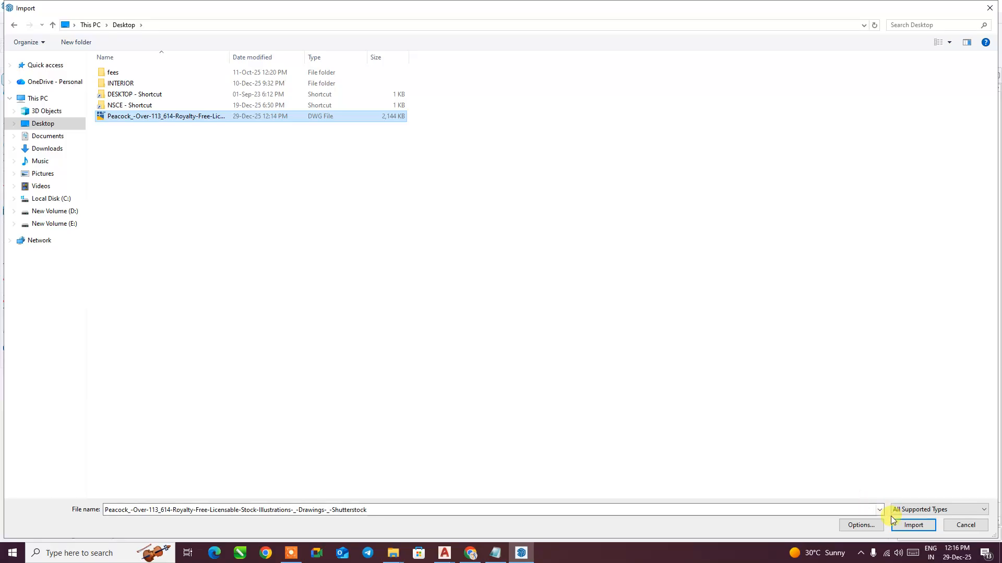
{"action": "left_click", "coordinate": [906, 527]}
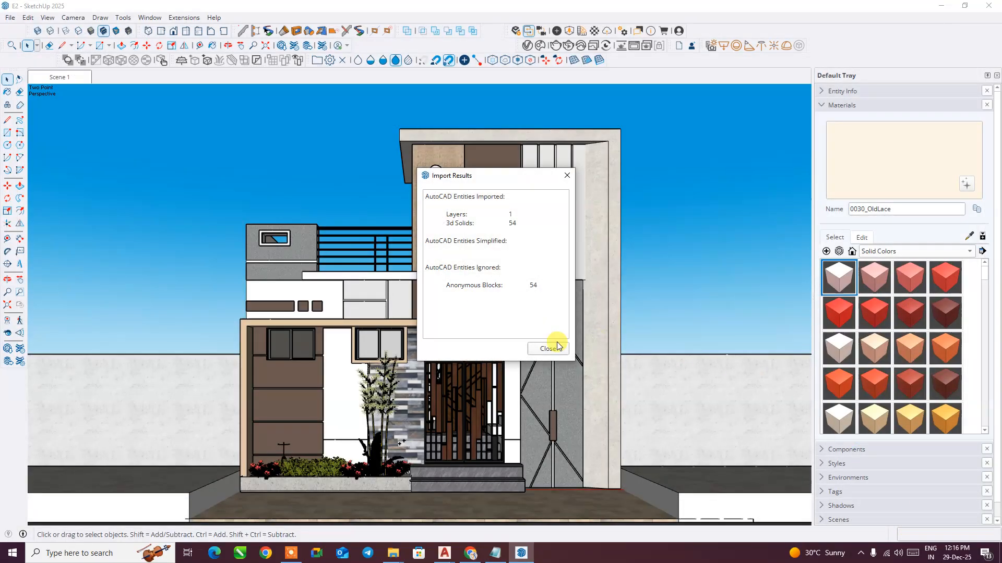
{"action": "left_click", "coordinate": [552, 353]}
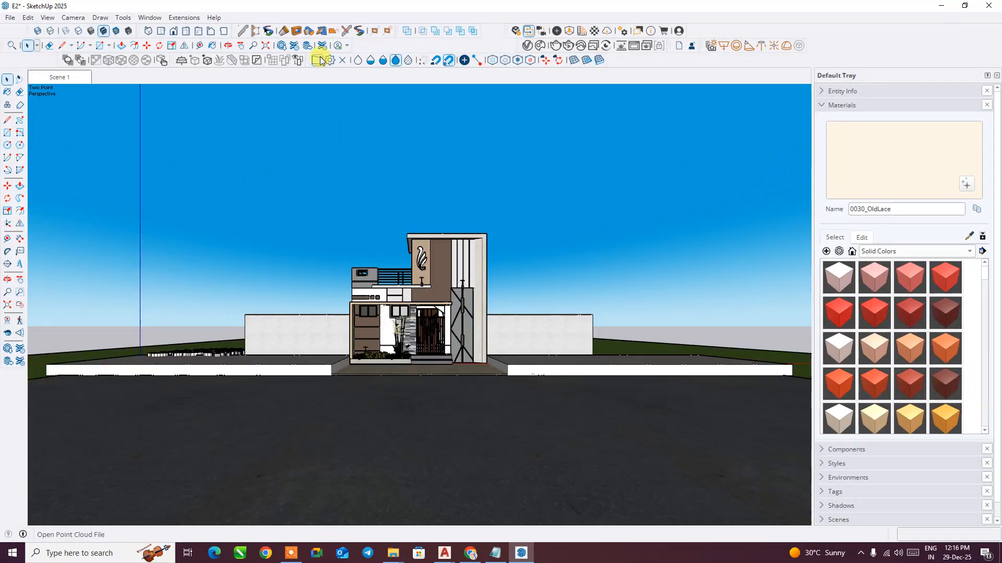
- Locate the imported peacock beside the plot and compare it with the leaf motif on the facade
{"action": "middle_click_drag", "start_coordinate": [437, 275], "coordinate": [308, 444]}
{"action": "middle_click_drag", "start_coordinate": [259, 311], "coordinate": [277, 322]}
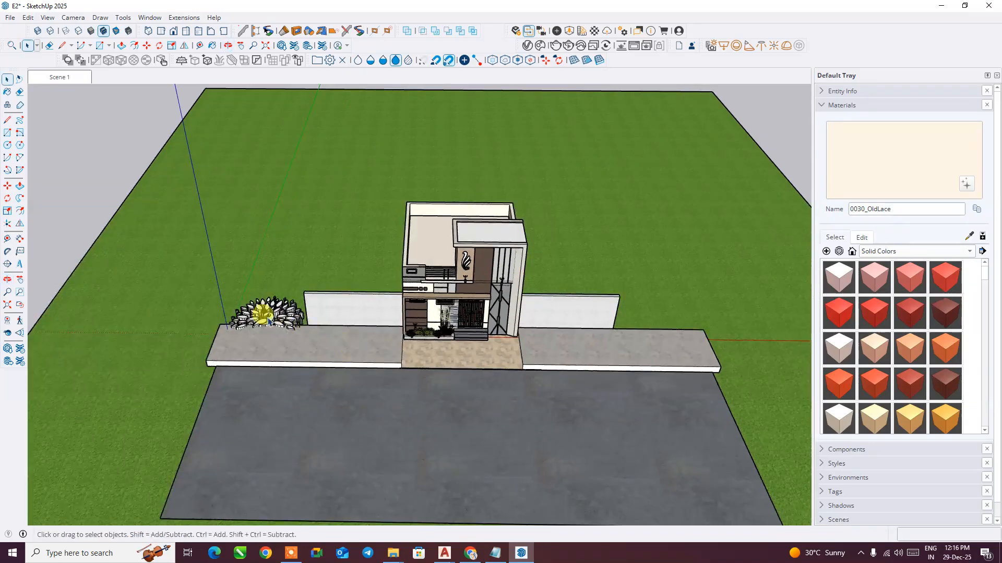
{"action": "scroll", "coordinate": [277, 322], "scroll_direction": "up", "scroll_amount": 2}
{"action": "left_click", "coordinate": [279, 329]}
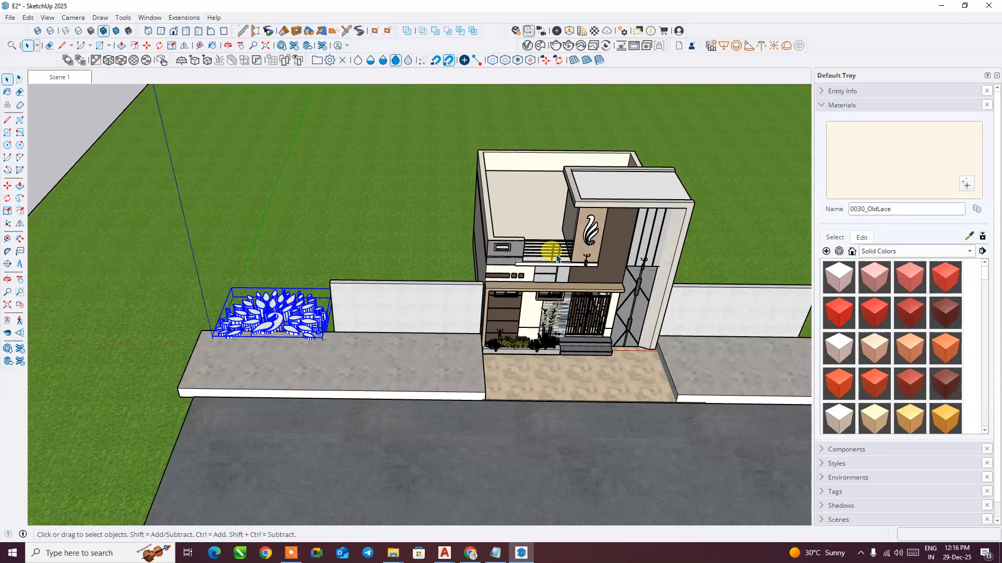
{"action": "scroll", "coordinate": [560, 254], "scroll_direction": "up", "scroll_amount": 4}
{"action": "left_click", "coordinate": [590, 237]}
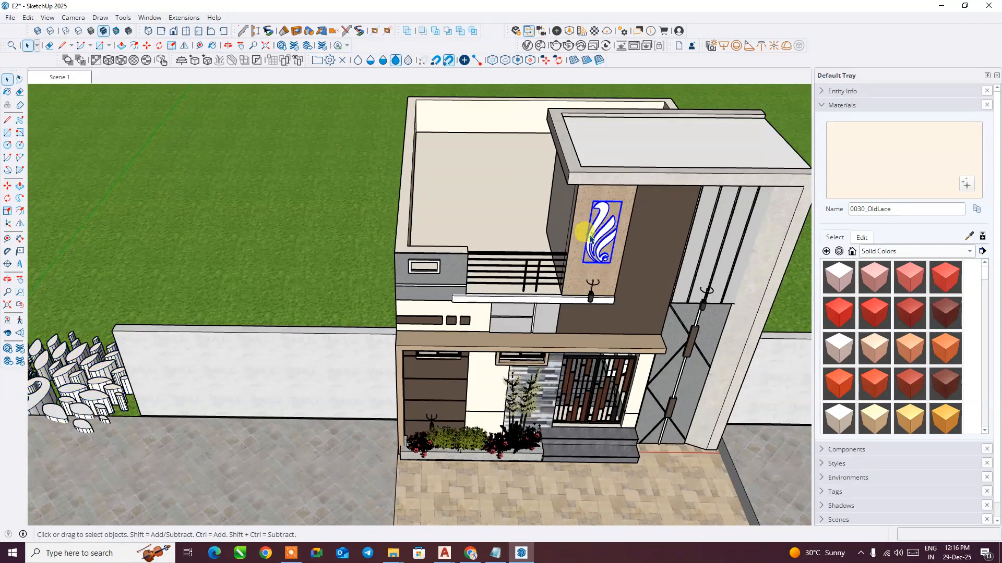
{"action": "scroll", "coordinate": [380, 320], "scroll_direction": "down", "scroll_amount": 5}
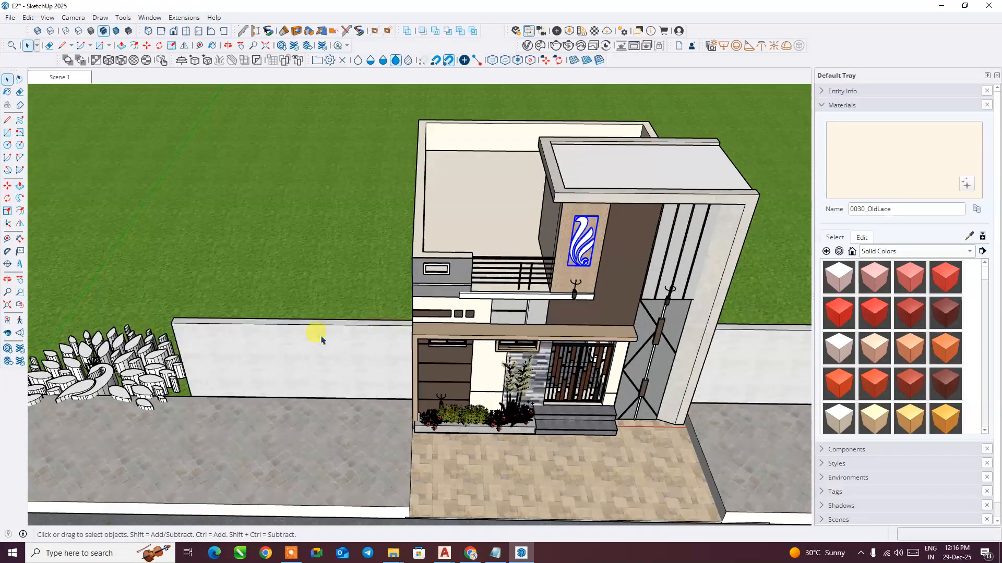
- Rotate the imported peacock group 90 degrees so that it stands upright
{"action": "middle_click_drag", "start_coordinate": [149, 381], "coordinate": [318, 468]}
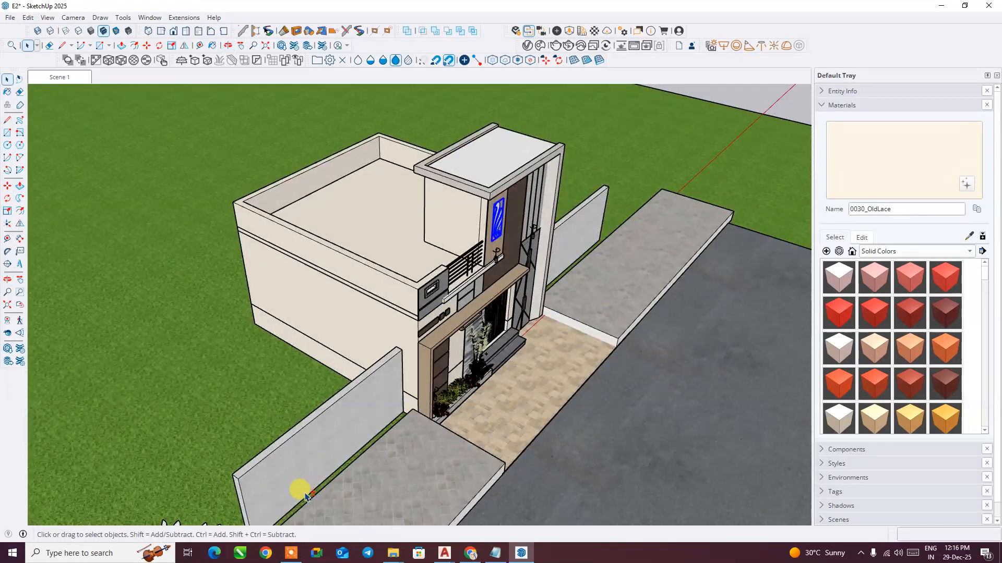
{"action": "scroll", "coordinate": [298, 485], "scroll_direction": "up", "scroll_amount": 5}
{"action": "left_click", "coordinate": [355, 395]}
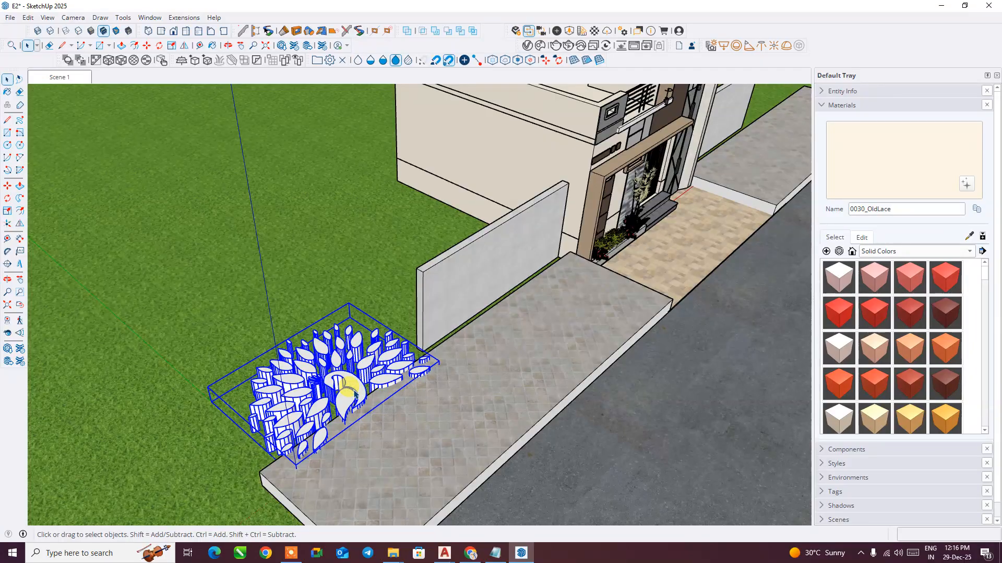
{"action": "key", "text": "q"}
{"action": "middle_click_drag", "start_coordinate": [284, 448], "coordinate": [262, 387]}
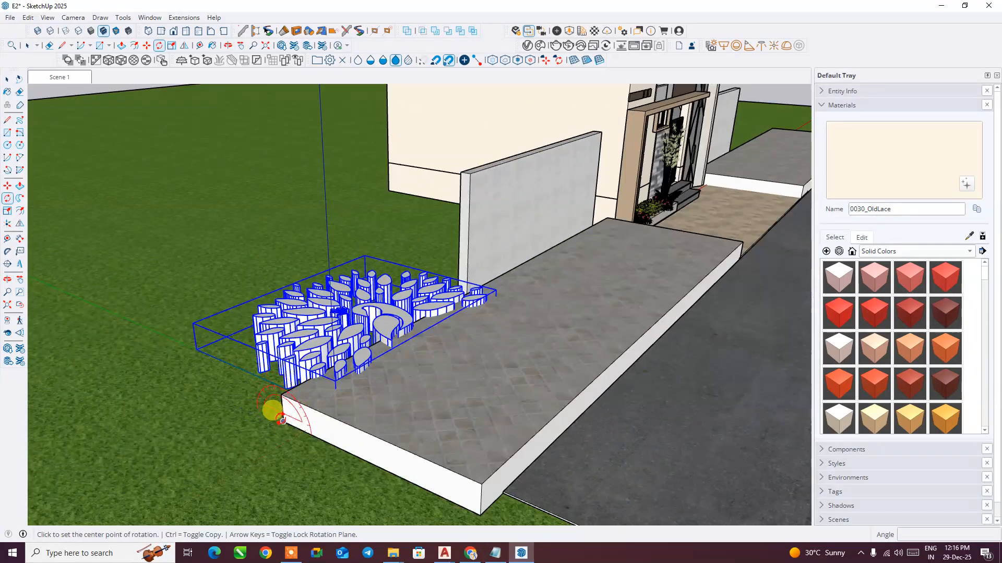
{"action": "left_click", "coordinate": [253, 407]}
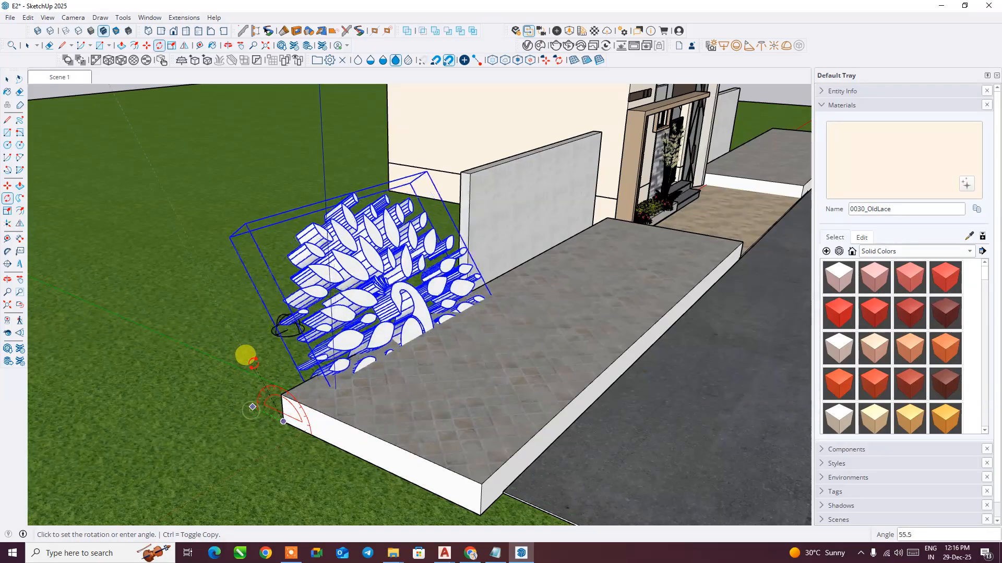
{"action": "type", "text": "90"}
{"action": "key", "text": "Return"}
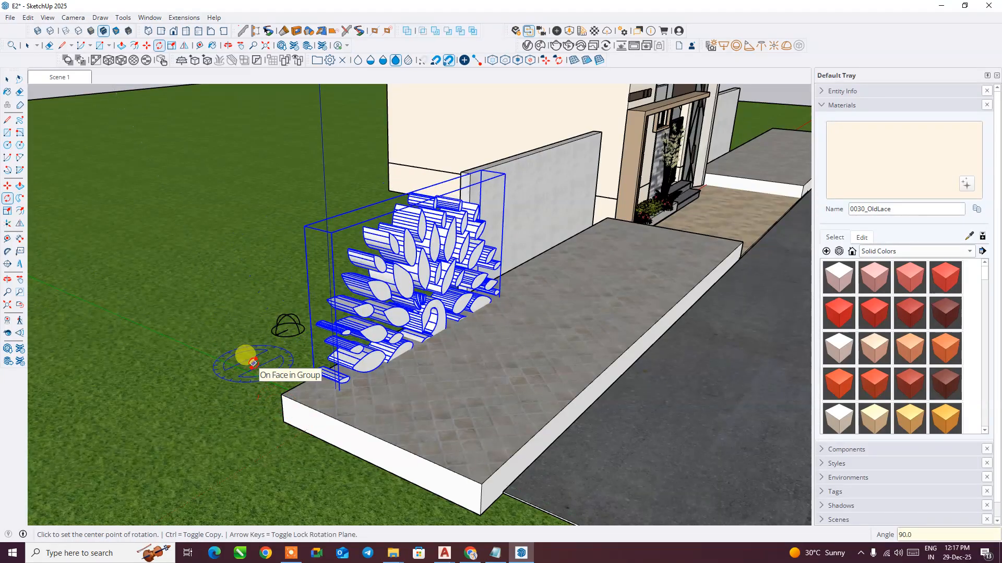
- Move the upright peacock by its lower back corner onto the compound wall beside the house
{"action": "key", "text": "m"}
{"action": "middle_click_drag", "start_coordinate": [215, 357], "coordinate": [437, 400]}
{"action": "scroll", "coordinate": [496, 396], "scroll_direction": "up", "scroll_amount": 4}
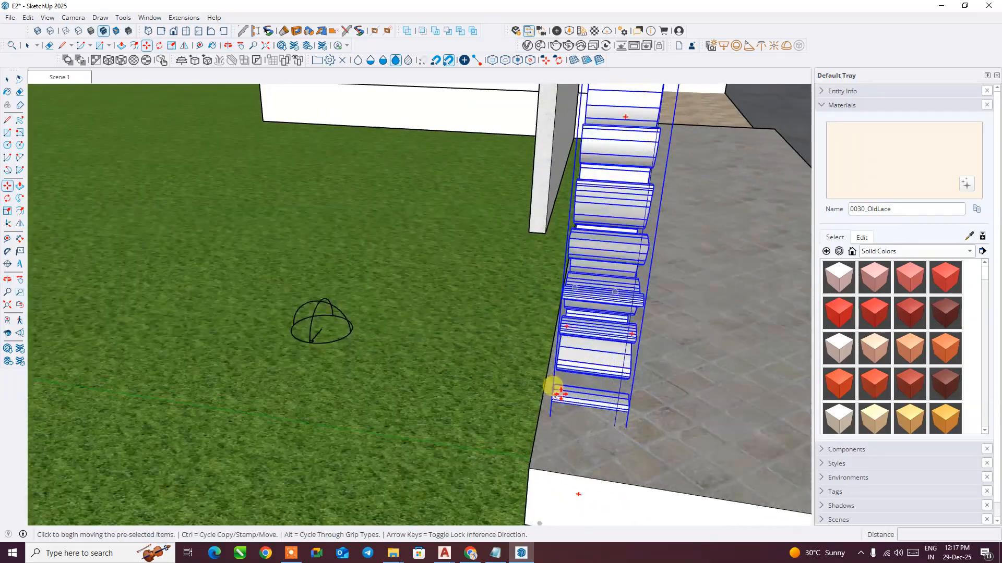
{"action": "left_click", "coordinate": [550, 393]}
{"action": "scroll", "coordinate": [532, 345], "scroll_direction": "down", "scroll_amount": 2}
{"action": "scroll", "coordinate": [532, 345], "scroll_direction": "down", "scroll_amount": 6}
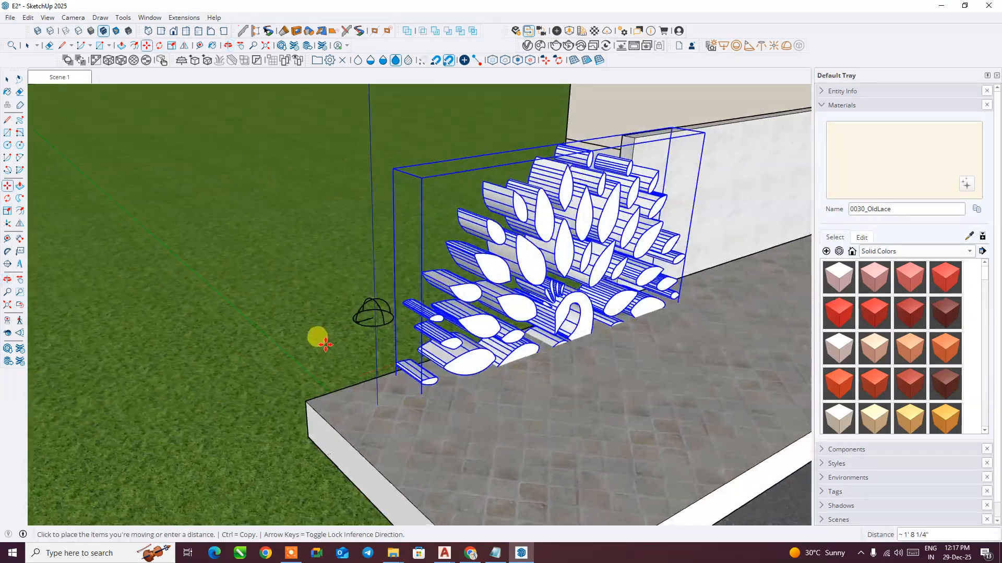
{"action": "middle_click_drag", "start_coordinate": [335, 328], "coordinate": [276, 319]}
{"action": "scroll", "coordinate": [286, 349], "scroll_direction": "up", "scroll_amount": 2}
{"action": "left_click", "coordinate": [296, 353]}
- Scale the peacock down to fit within the compound wall and reduce its projection from the wall to a scale of about 0.26
{"action": "key", "text": "s"}
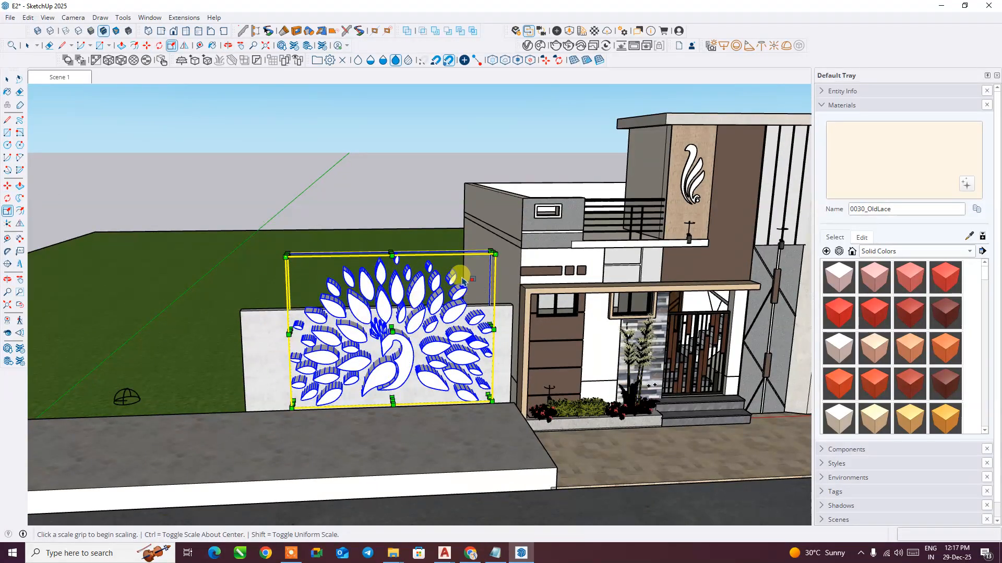
{"action": "left_click", "coordinate": [490, 251]}
{"action": "left_click", "coordinate": [403, 331]}
{"action": "middle_click_drag", "start_coordinate": [403, 331], "coordinate": [469, 358]}
{"action": "scroll", "coordinate": [328, 378], "scroll_direction": "up", "scroll_amount": 3}
{"action": "scroll", "coordinate": [332, 381], "scroll_direction": "up", "scroll_amount": 5}
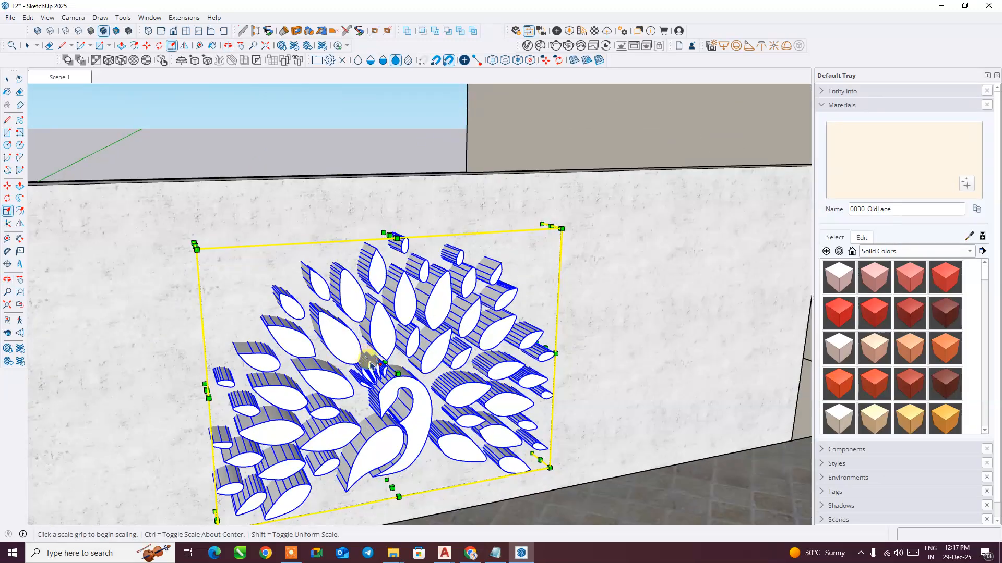
{"action": "left_click", "coordinate": [398, 369]}
{"action": "left_click", "coordinate": [389, 365]}
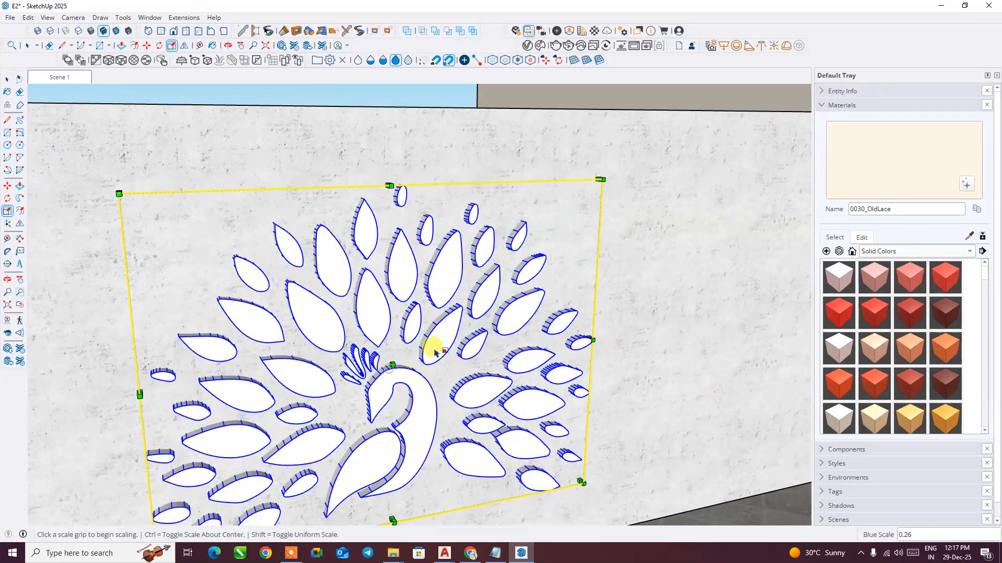
{"action": "scroll", "coordinate": [477, 313], "scroll_direction": "down", "scroll_amount": 4}
- Paint the wall peacock with the dark brown material sampled from the house's front wall panel and clear the selection
{"action": "key", "text": "space"}
{"action": "left_click", "coordinate": [968, 236]}
{"action": "left_click", "coordinate": [425, 377]}
{"action": "left_click", "coordinate": [862, 237]}
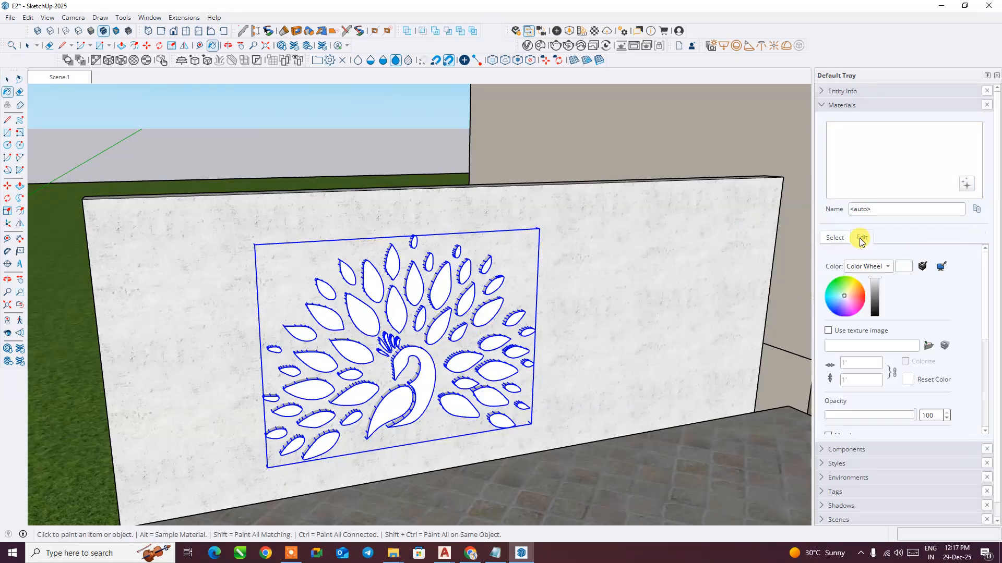
{"action": "left_click", "coordinate": [922, 266]}
{"action": "scroll", "coordinate": [276, 360], "scroll_direction": "down", "scroll_amount": 4}
{"action": "middle_click_drag", "start_coordinate": [615, 328], "coordinate": [574, 327]}
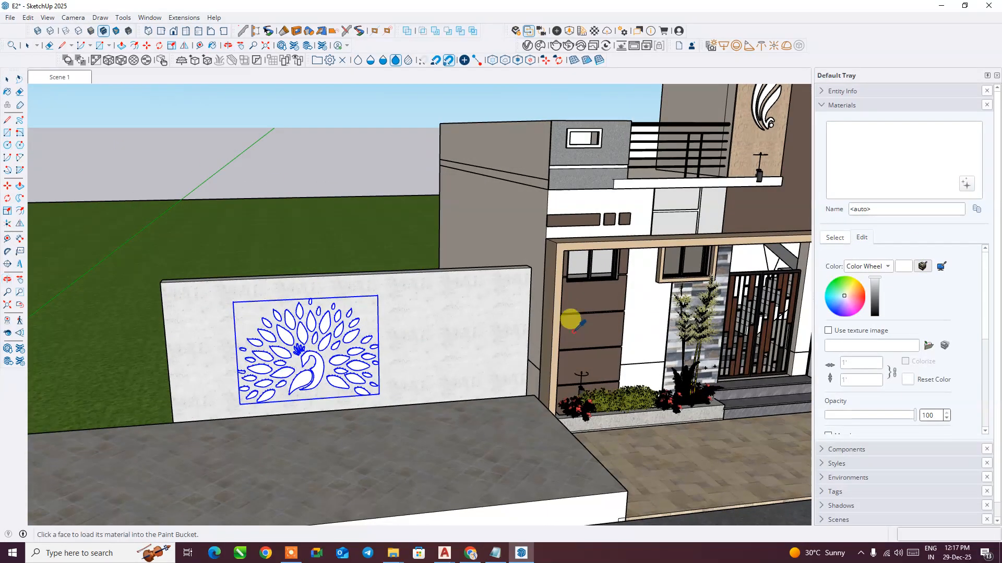
{"action": "left_click", "coordinate": [584, 298]}
{"action": "key", "text": "space"}
{"action": "left_click", "coordinate": [275, 141]}
{"action": "scroll", "coordinate": [409, 339], "scroll_direction": "up", "scroll_amount": 5}
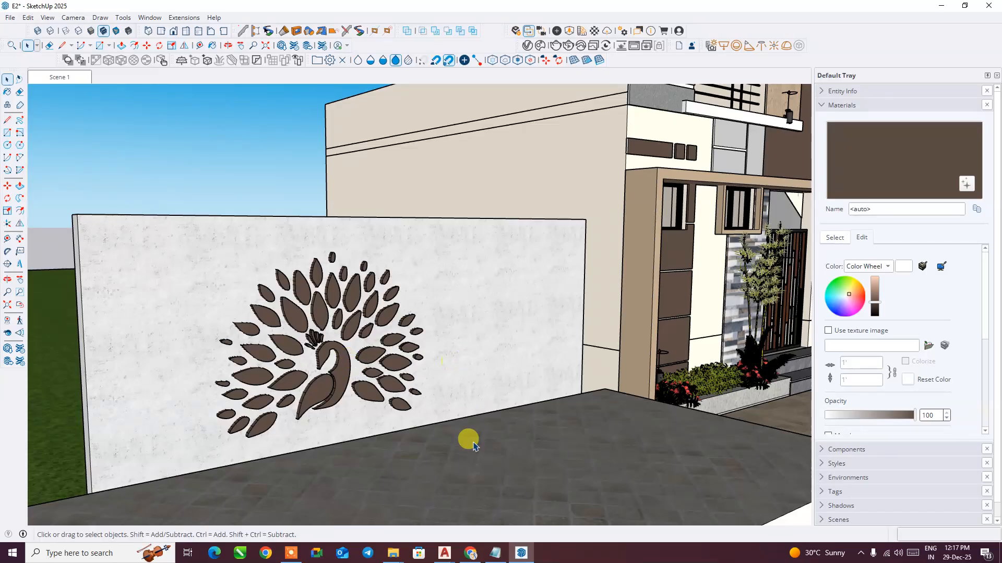
- Switch to the PLAN 1 drawing in AutoCAD and bring its practice 3D solids into view
{"action": "left_click", "coordinate": [519, 551]}
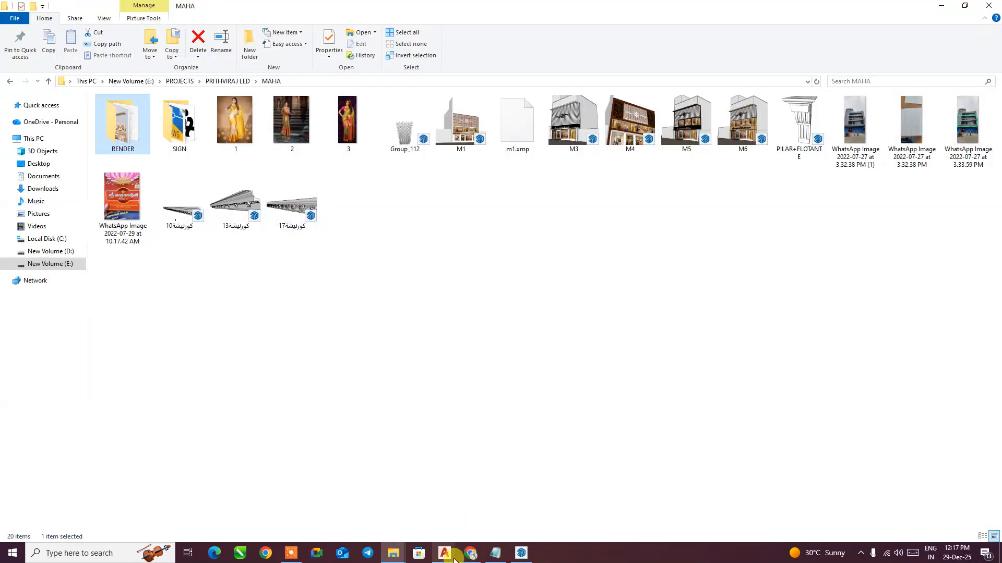
{"action": "mouse_move", "coordinate": [445, 552]}
{"action": "left_click", "coordinate": [353, 515]}
{"action": "scroll", "coordinate": [376, 275], "scroll_direction": "down", "scroll_amount": 2}
{"action": "middle_click_drag", "start_coordinate": [375, 277], "coordinate": [390, 295]}
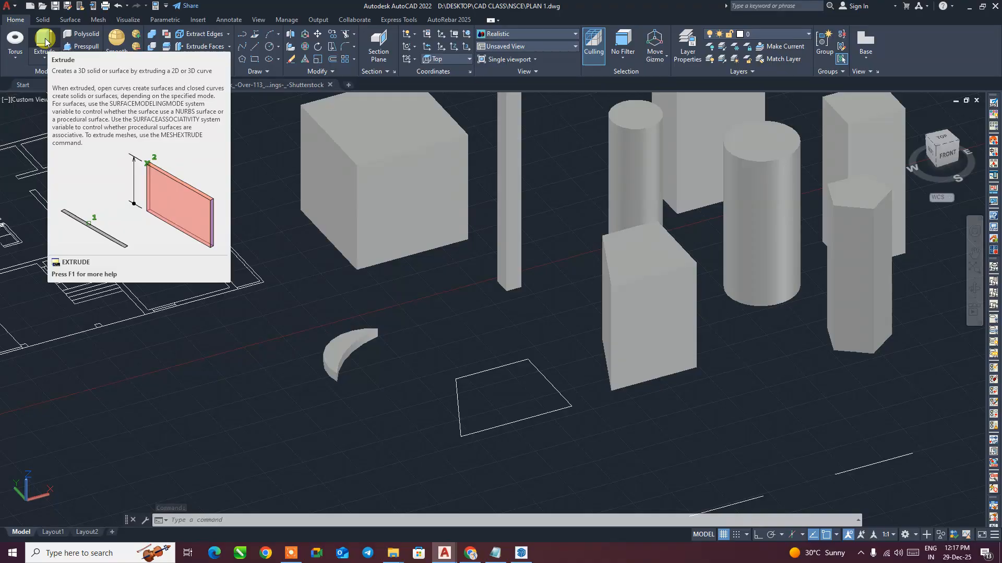
{"action": "left_click", "coordinate": [45, 56]}
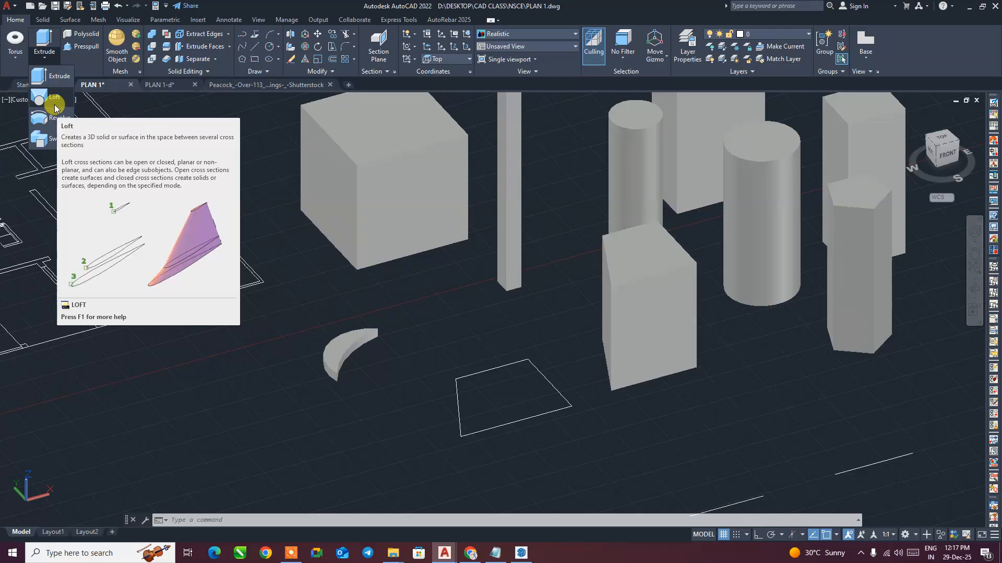
{"action": "key", "text": "Escape"}
{"action": "key", "text": "Escape"}
{"action": "key", "text": "Escape"}
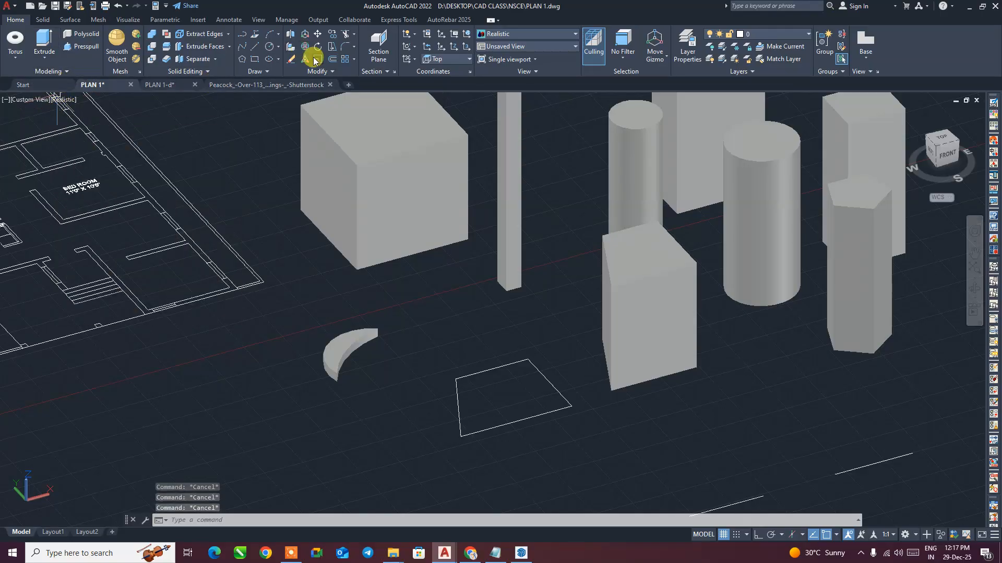
- Draw a circle on the empty ground in front of the crescent solid
{"action": "left_click", "coordinate": [271, 48]}
{"action": "scroll", "coordinate": [311, 275], "scroll_direction": "down", "scroll_amount": 4}
{"action": "scroll", "coordinate": [401, 319], "scroll_direction": "up", "scroll_amount": 4}
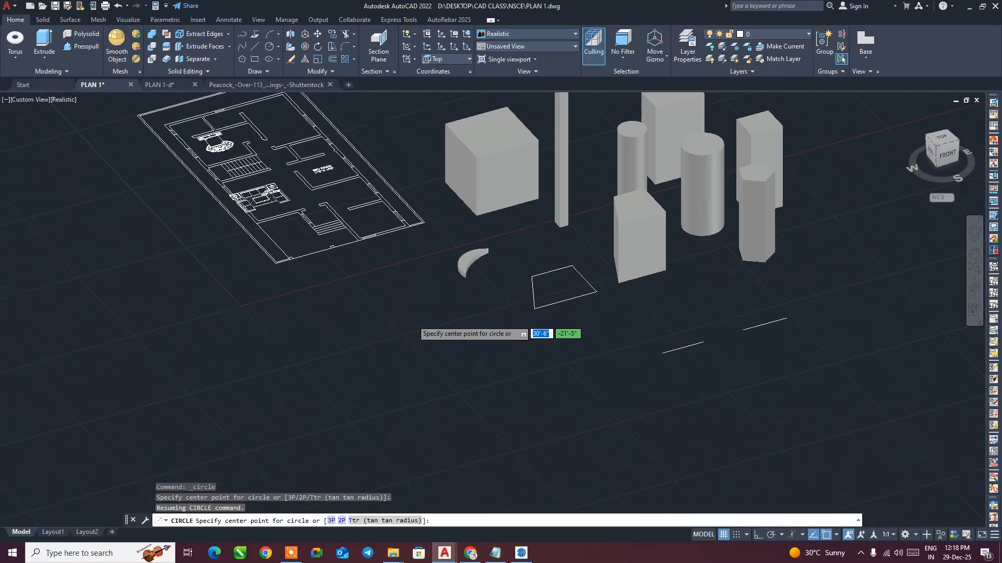
{"action": "left_click", "coordinate": [400, 328]}
{"action": "left_click", "coordinate": [448, 328]}
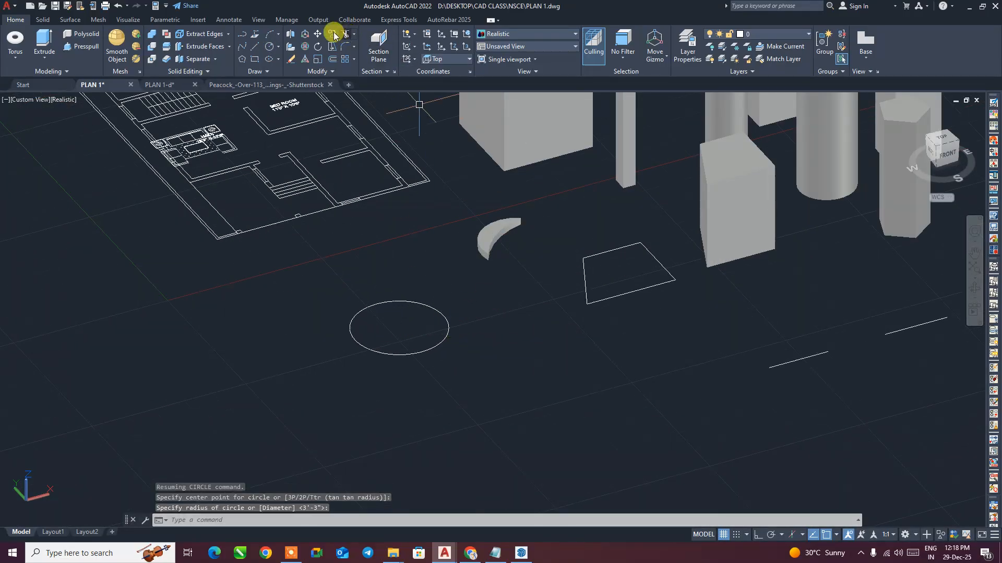
- Draw a smaller circle directly above the first circle, tracking its centre upward along the Z axis
{"action": "left_click", "coordinate": [269, 47]}
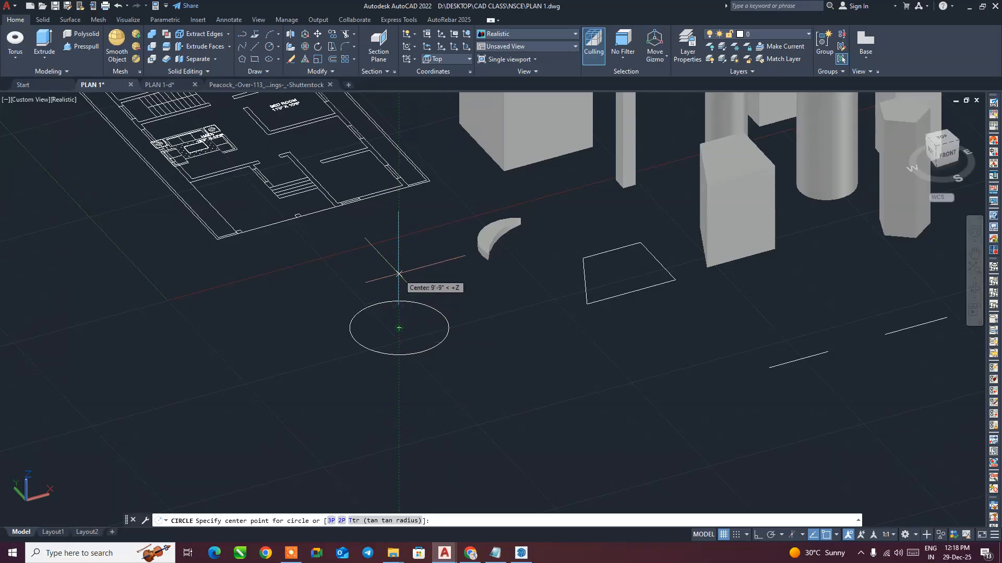
{"action": "left_click", "coordinate": [400, 239]}
{"action": "left_click", "coordinate": [482, 356]}
{"action": "middle_click_drag", "start_coordinate": [438, 414], "coordinate": [501, 441], "text": "shift"}
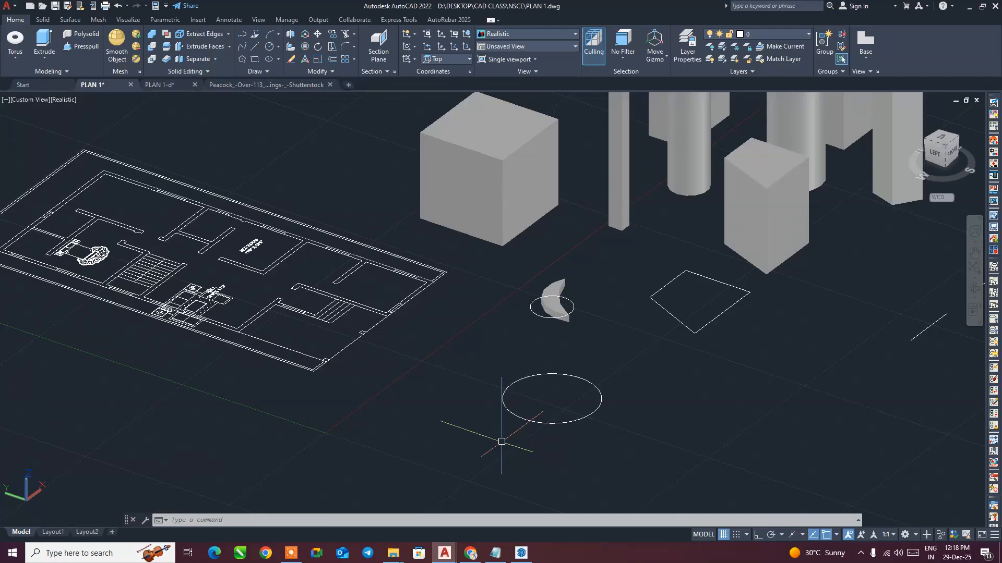
{"action": "middle_click_drag", "start_coordinate": [517, 436], "coordinate": [446, 335], "text": "shift"}
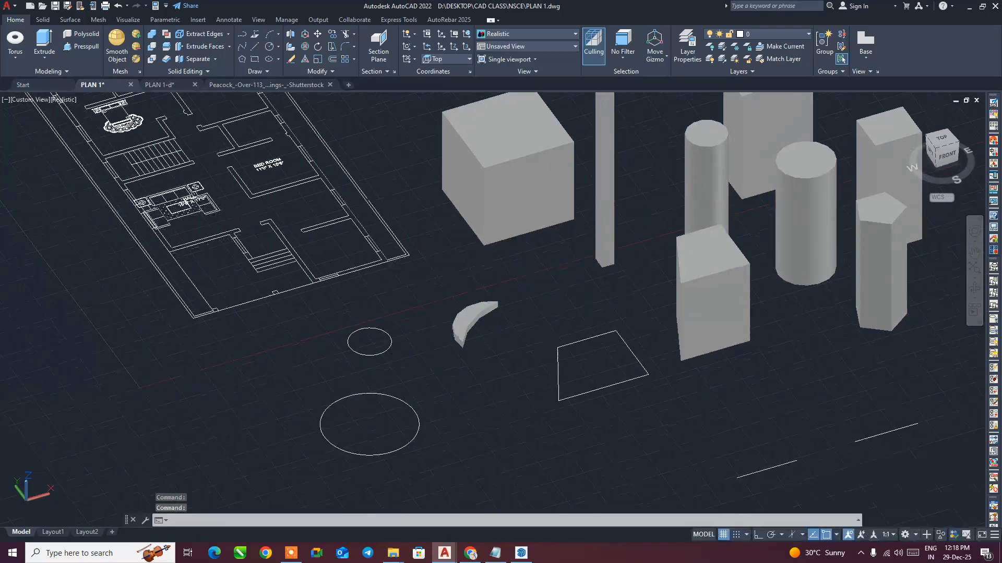
- Draw two more circles higher on the same vertical axis, the first about 4'-9" in radius and the topmost one larger
{"action": "left_click", "coordinate": [271, 46]}
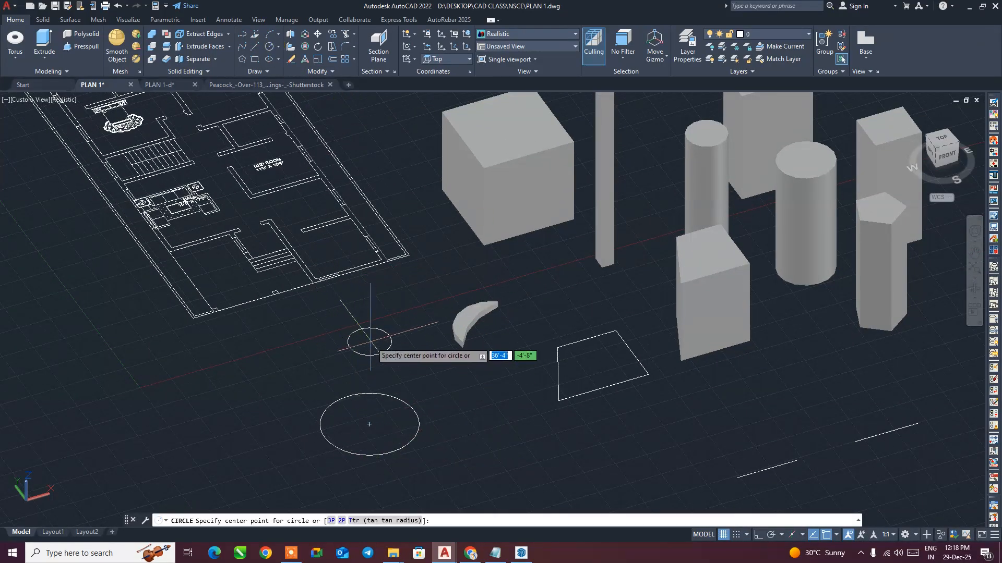
{"action": "left_click", "coordinate": [369, 292]}
{"action": "left_click", "coordinate": [401, 290]}
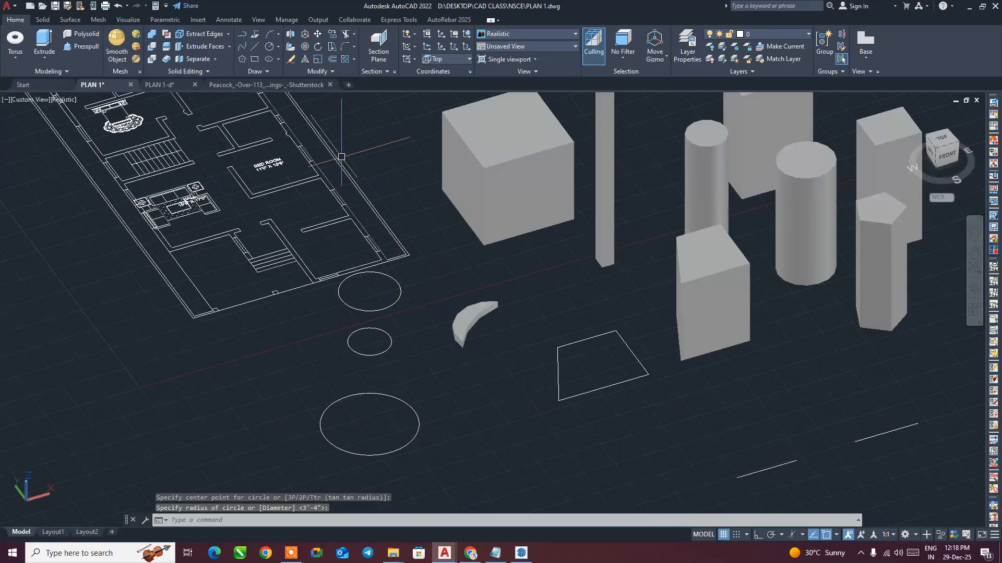
{"action": "left_click", "coordinate": [270, 47]}
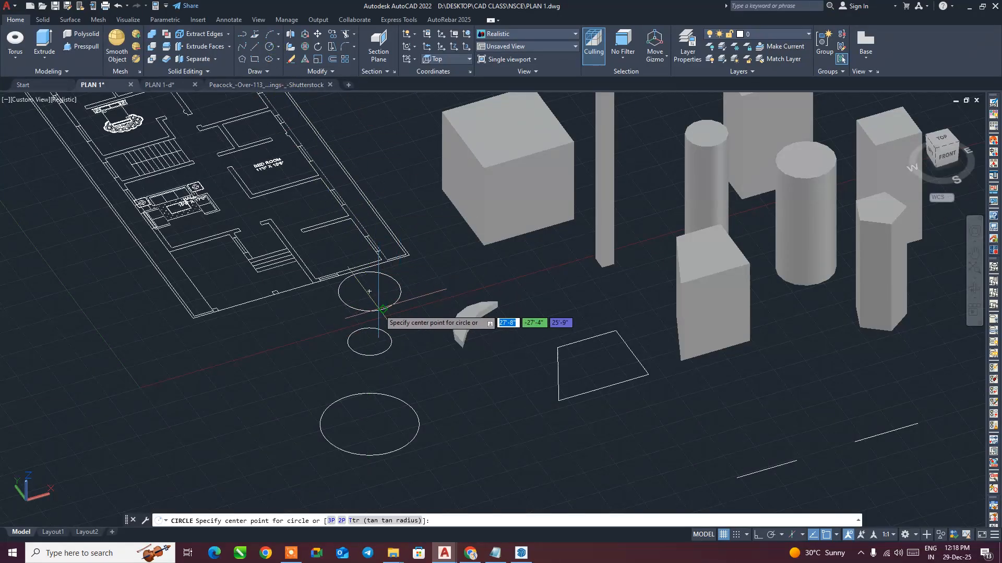
{"action": "left_click", "coordinate": [371, 183]}
{"action": "left_click", "coordinate": [414, 175]}
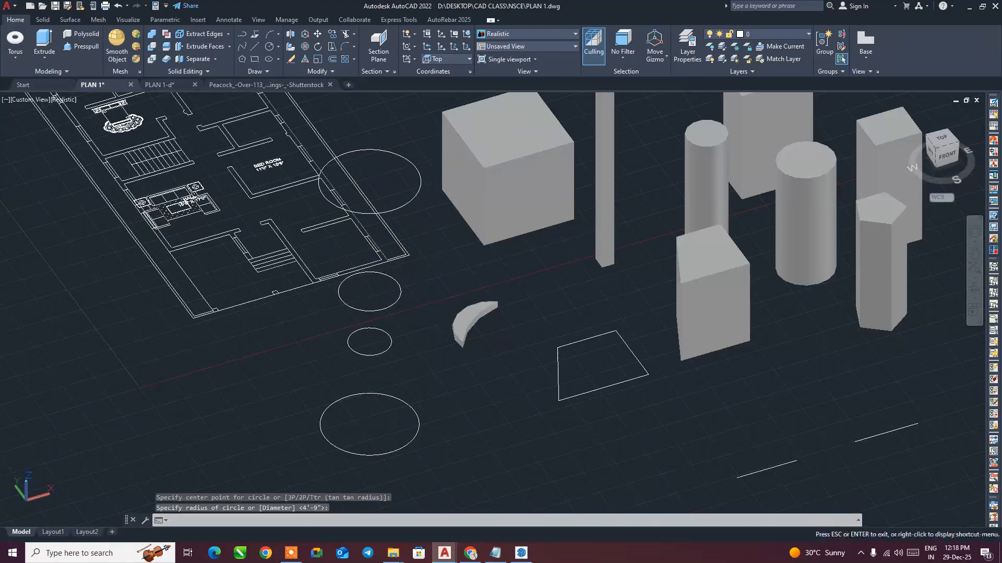
{"action": "middle_click_drag", "start_coordinate": [436, 306], "coordinate": [447, 325]}
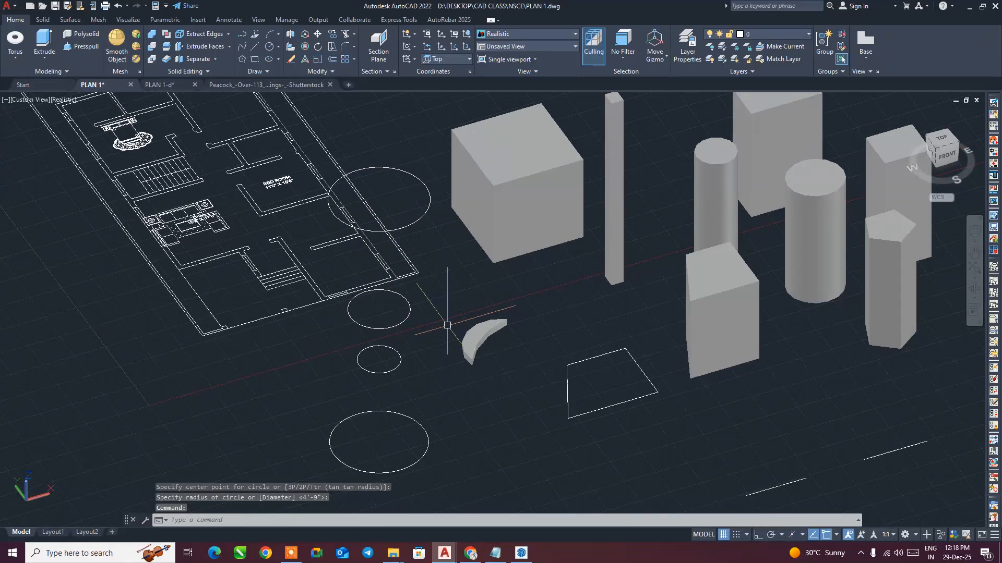
- Draw a six-sided polygon, inscribed in a circle, centred directly above the topmost circle and slightly wider than it
{"action": "left_click", "coordinate": [243, 59]}
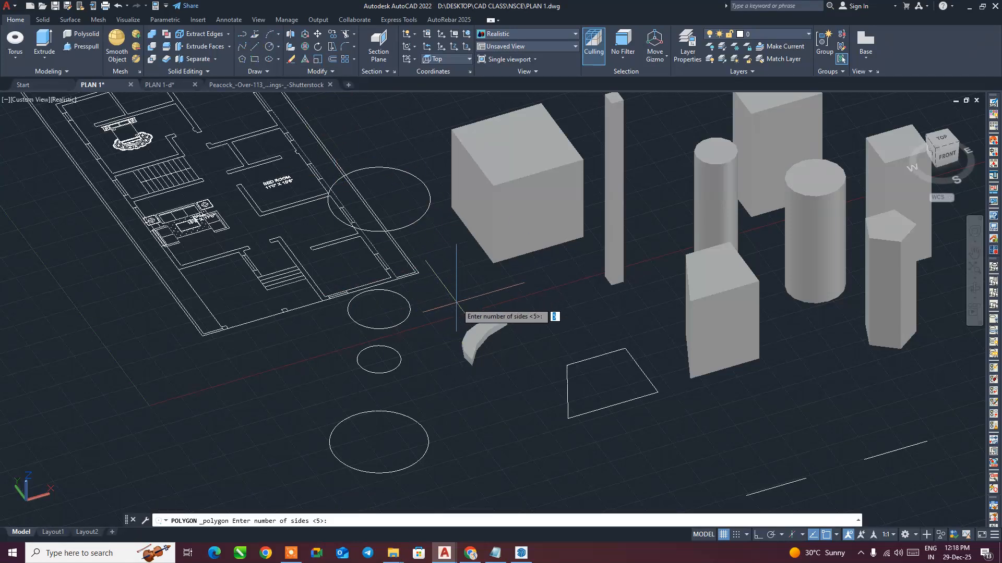
{"action": "type", "text": "6"}
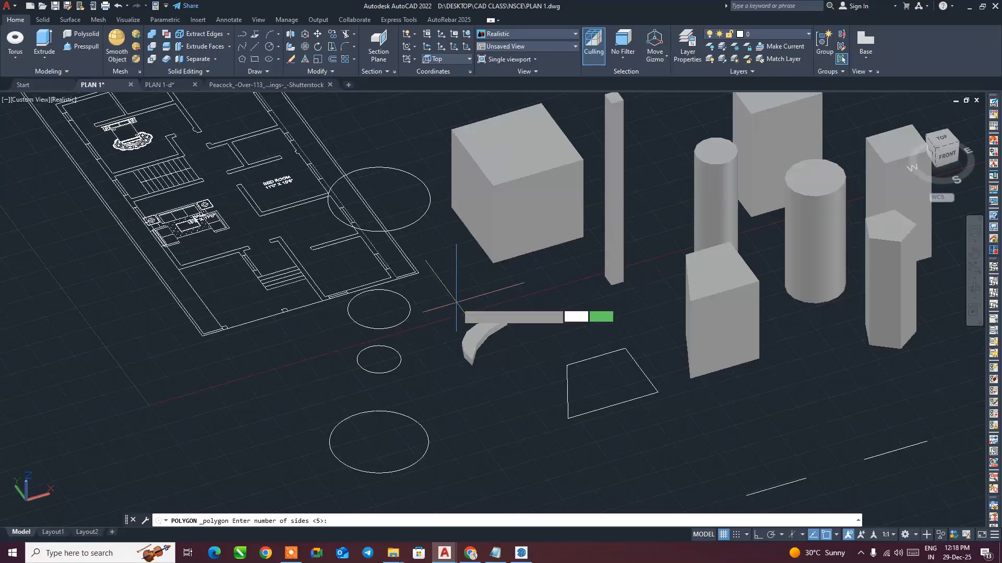
{"action": "key", "text": "Return"}
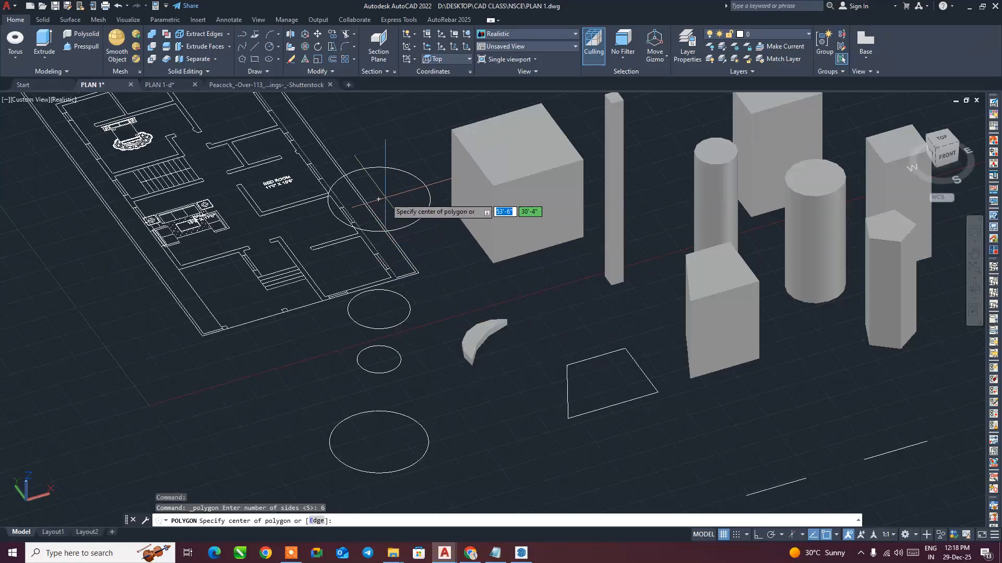
{"action": "left_click", "coordinate": [379, 140]}
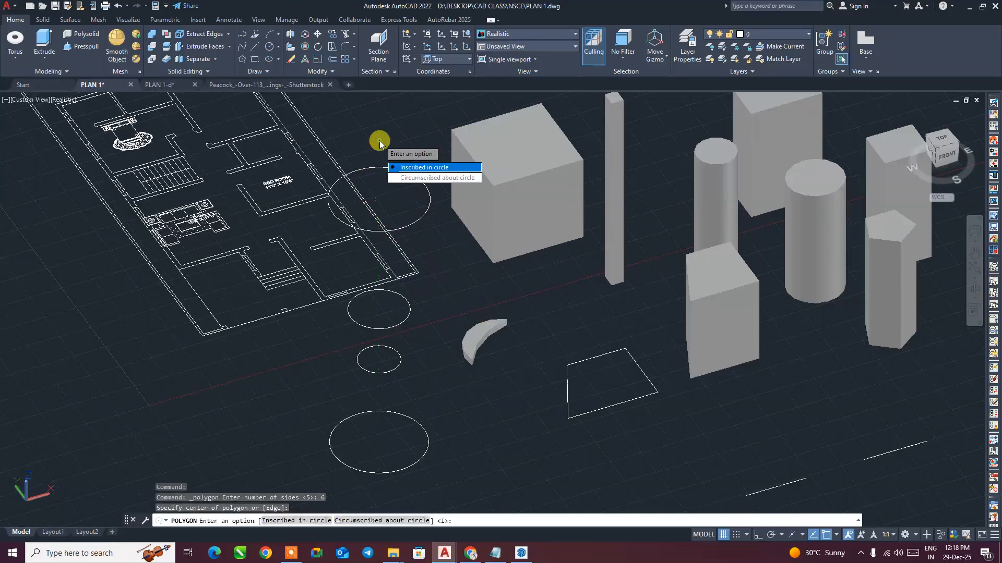
{"action": "left_click", "coordinate": [412, 157]}
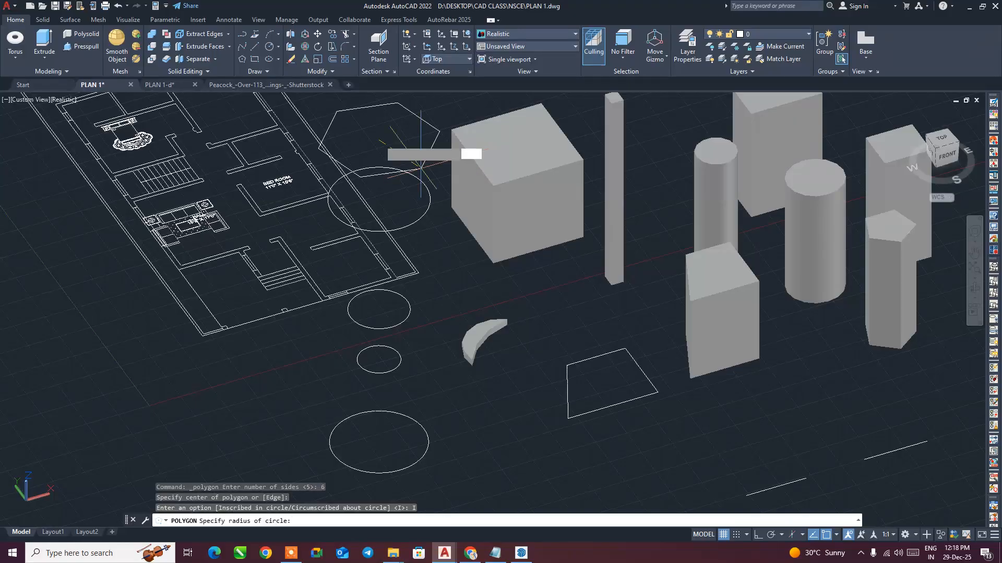
{"action": "left_click", "coordinate": [429, 110]}
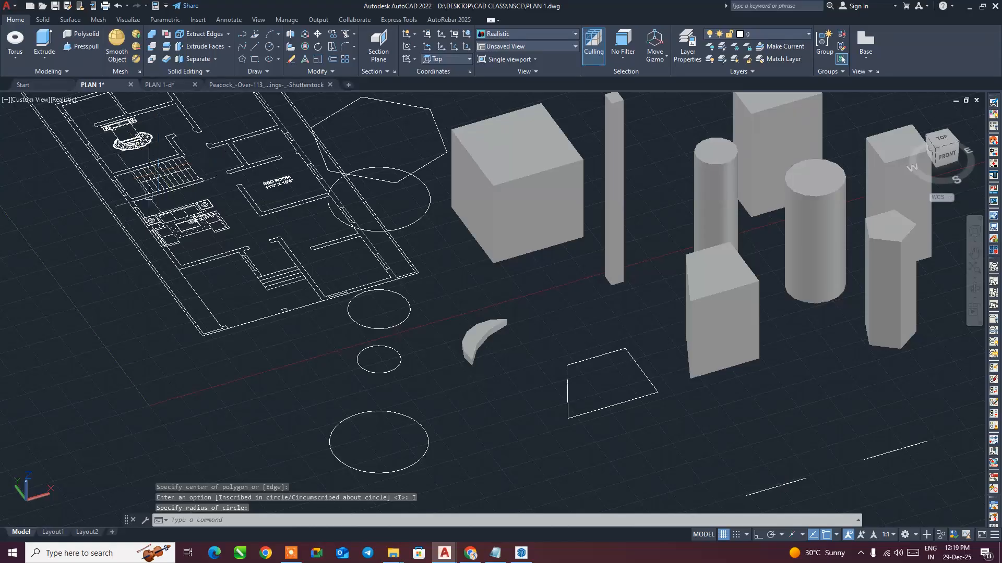
- Move the four circles and the hexagon together to the empty ground beyond the practice solids, away from the floor plan
{"action": "left_click", "coordinate": [442, 448]}
{"action": "left_click", "coordinate": [392, 360]}
{"action": "left_click", "coordinate": [400, 341]}
{"action": "left_click", "coordinate": [387, 321]}
{"action": "left_click", "coordinate": [421, 225]}
{"action": "left_click", "coordinate": [414, 145]}
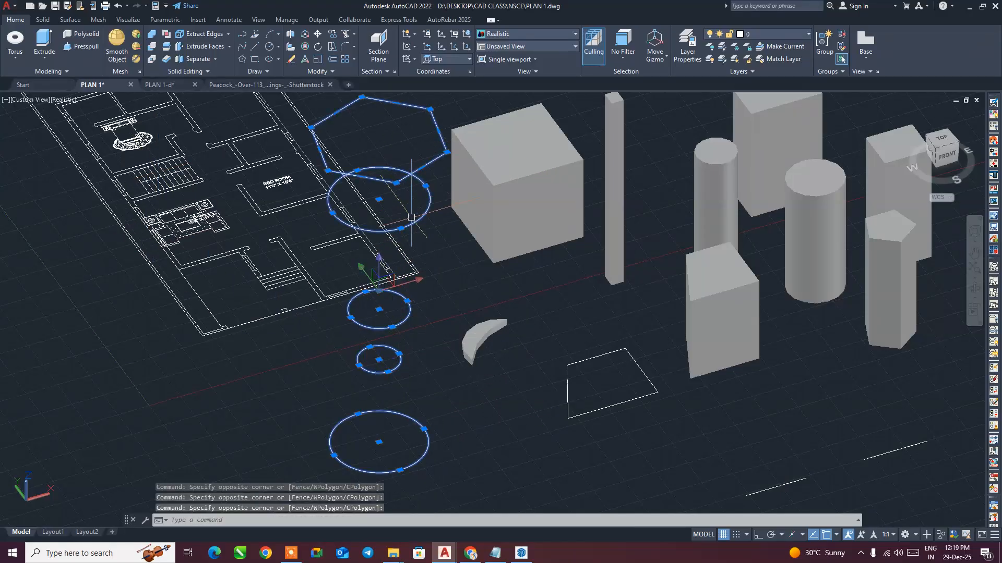
{"action": "type", "text": "m"}
{"action": "key", "text": "Return"}
{"action": "scroll", "coordinate": [367, 412], "scroll_direction": "down", "scroll_amount": 2}
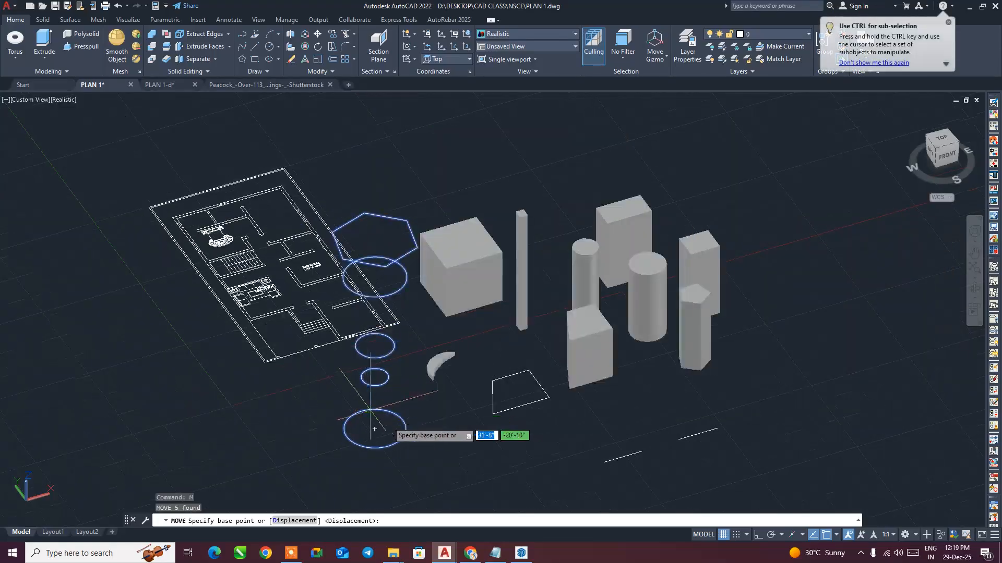
{"action": "left_click", "coordinate": [392, 426]}
{"action": "middle_click_drag", "start_coordinate": [829, 264], "coordinate": [442, 299]}
{"action": "left_click", "coordinate": [573, 317]}
{"action": "middle_click_drag", "start_coordinate": [668, 290], "coordinate": [615, 351]}
{"action": "scroll", "coordinate": [508, 385], "scroll_direction": "up", "scroll_amount": 2}
{"action": "middle_click_drag", "start_coordinate": [520, 366], "coordinate": [543, 402]}
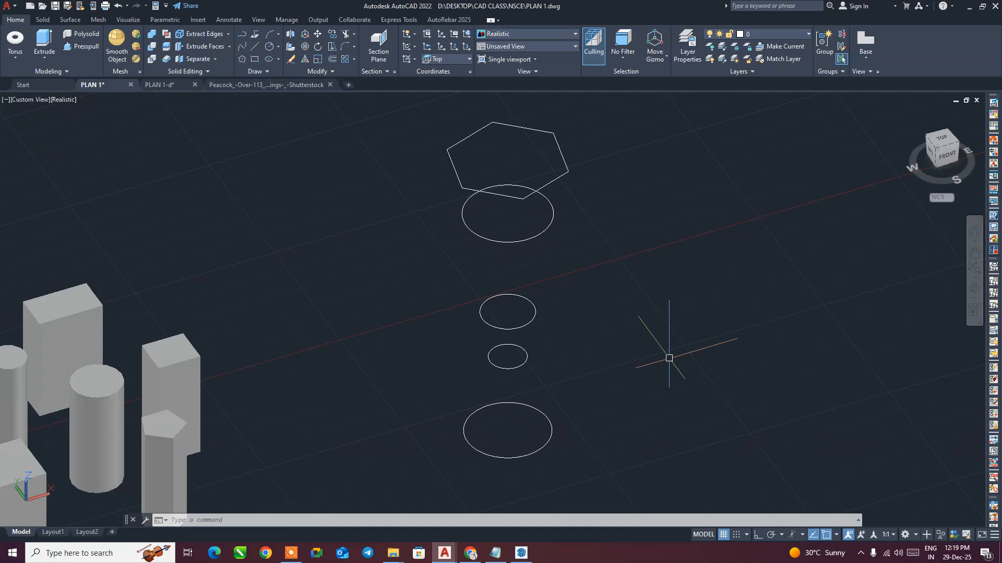
- Loft a solid through the four circles and the hexagon, using the cross sections only option
{"action": "left_click", "coordinate": [44, 58]}
{"action": "left_click", "coordinate": [51, 83]}
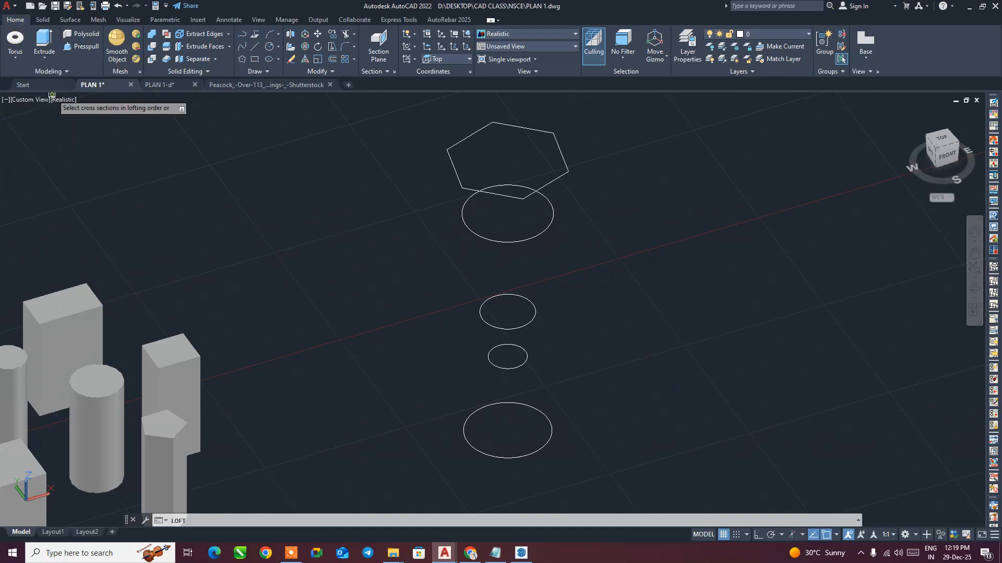
{"action": "left_click", "coordinate": [572, 461]}
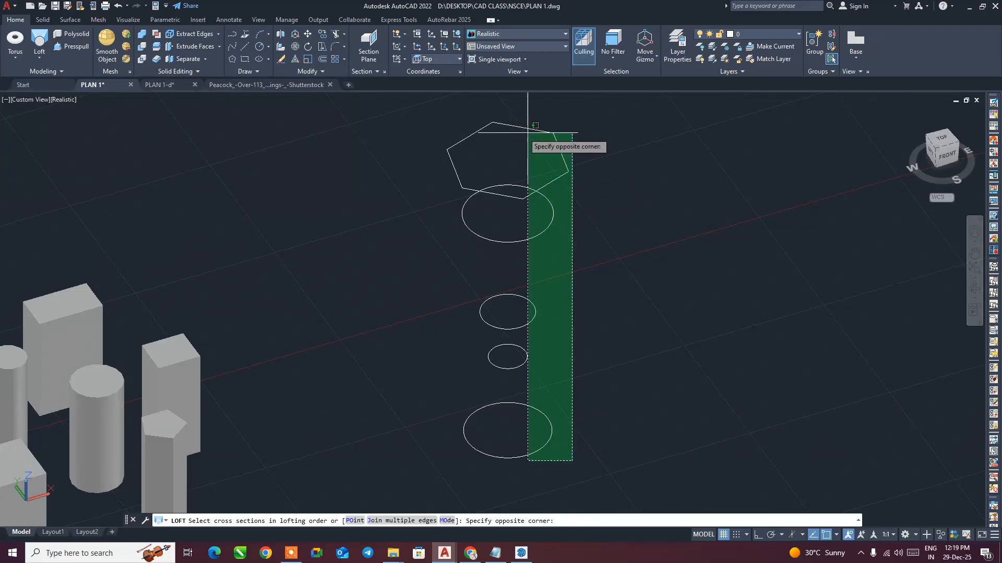
{"action": "left_click", "coordinate": [529, 133]}
{"action": "right_click", "coordinate": [632, 251]}
{"action": "key", "text": "Return"}
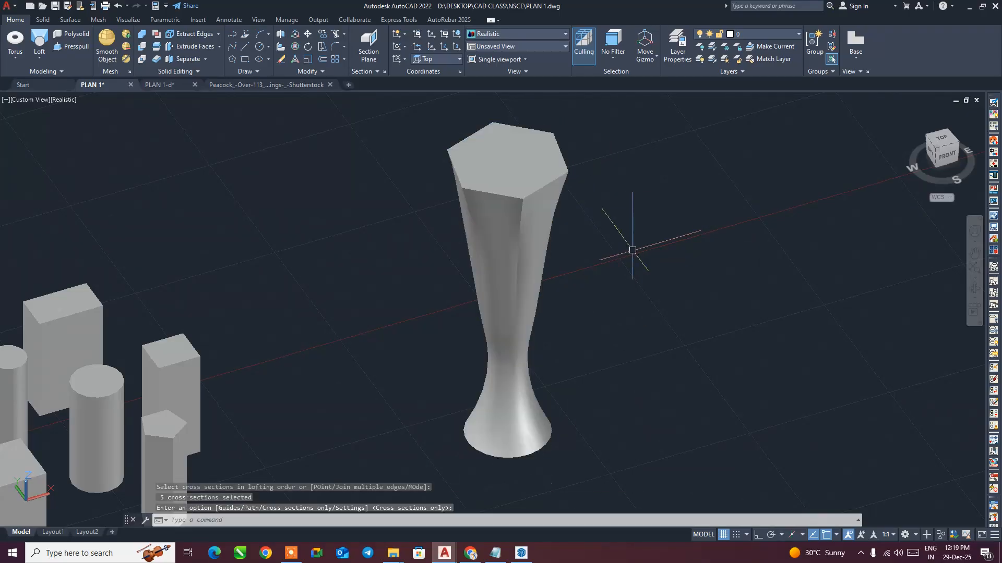
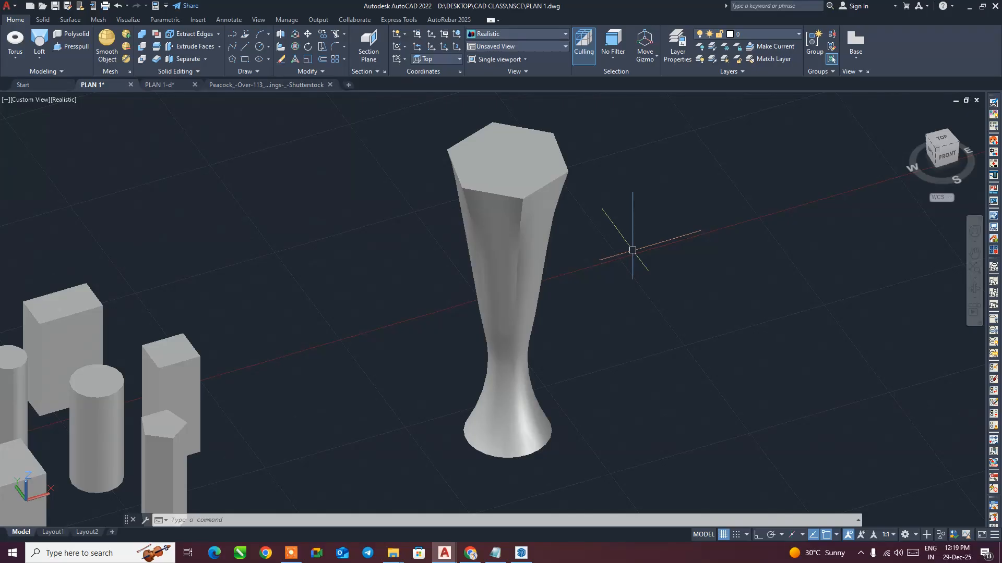
{"action": "left_click", "coordinate": [40, 57]}
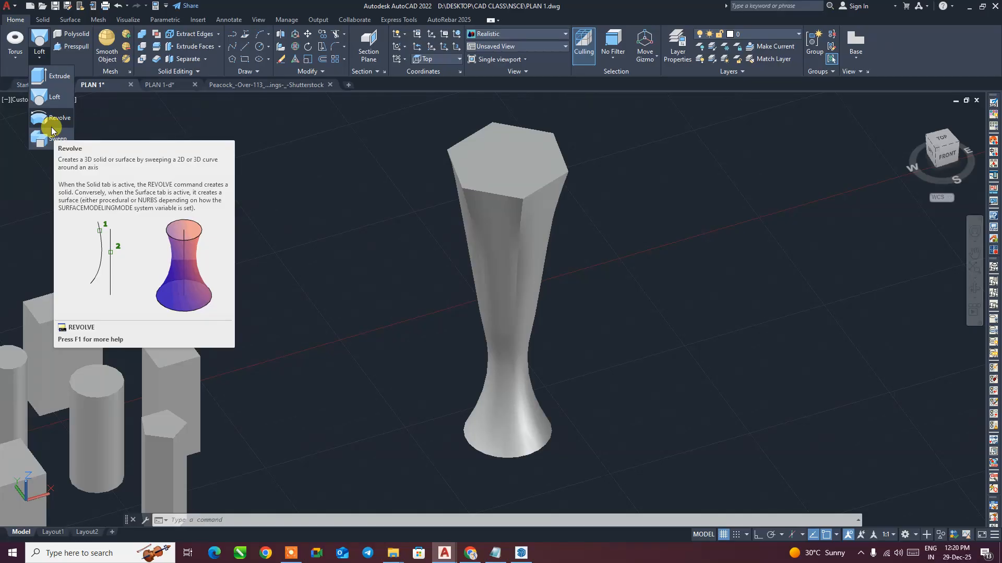
{"action": "key", "text": "Escape"}
{"action": "middle_click_drag", "start_coordinate": [280, 358], "coordinate": [460, 339]}
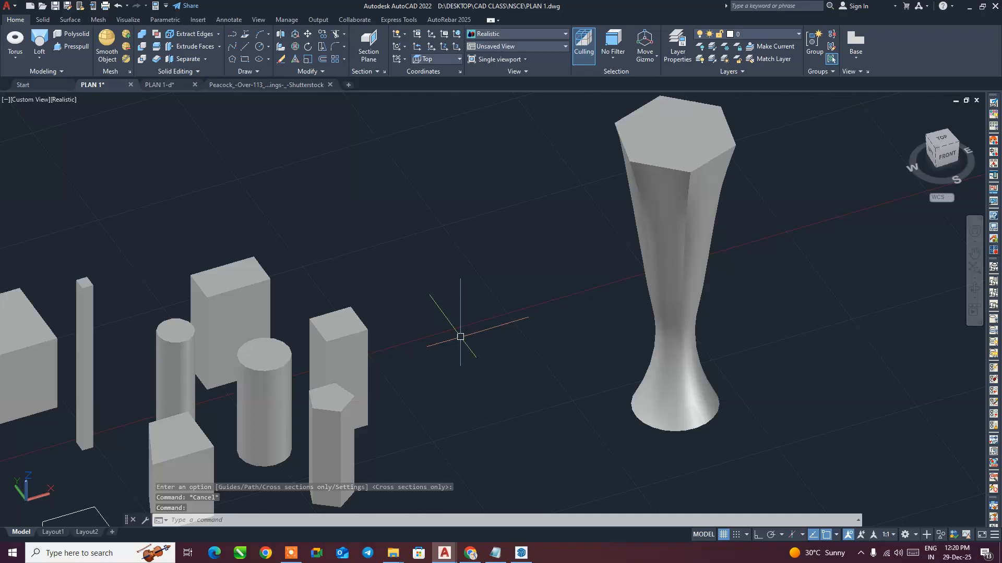
{"action": "middle_click_drag", "start_coordinate": [330, 351], "coordinate": [351, 347]}
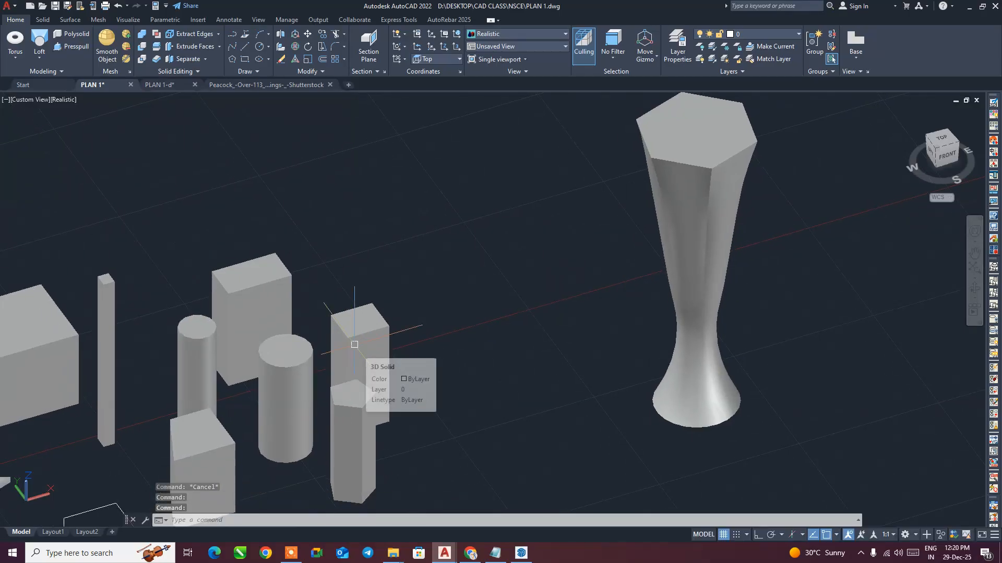
{"action": "scroll", "coordinate": [354, 345], "scroll_direction": "down", "scroll_amount": 2}
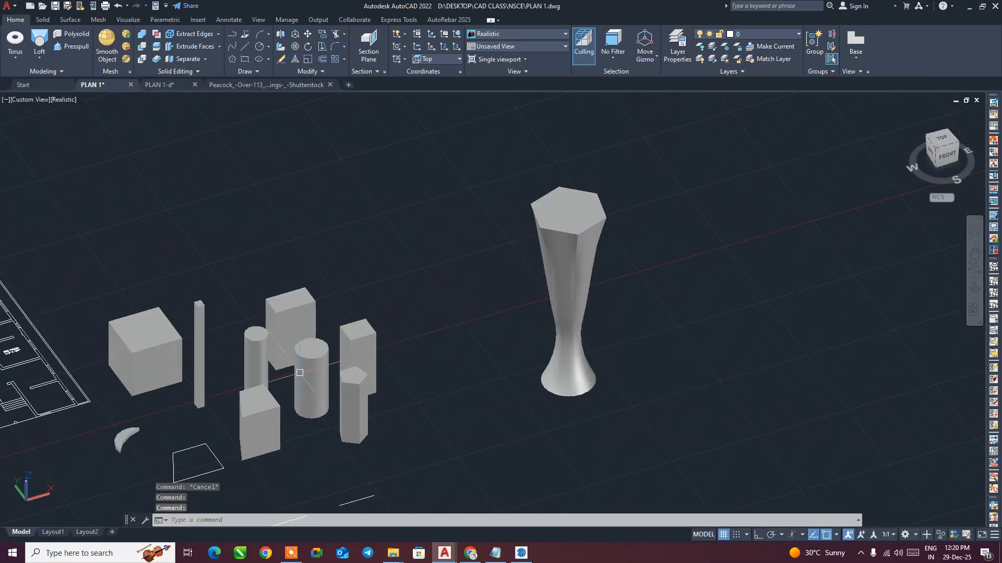
{"action": "scroll", "coordinate": [299, 372], "scroll_direction": "up", "scroll_amount": 2}
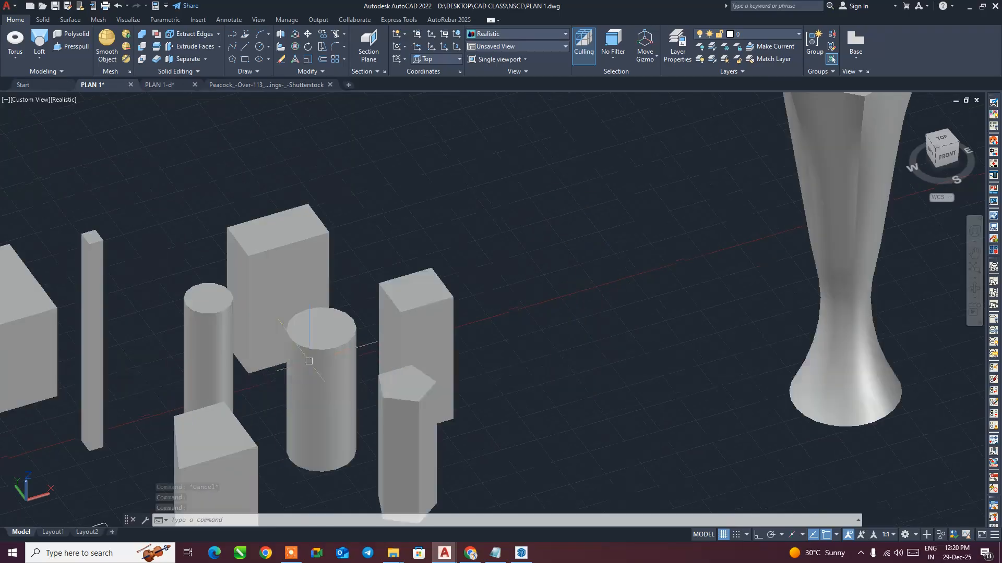
{"action": "left_click", "coordinate": [40, 57]}
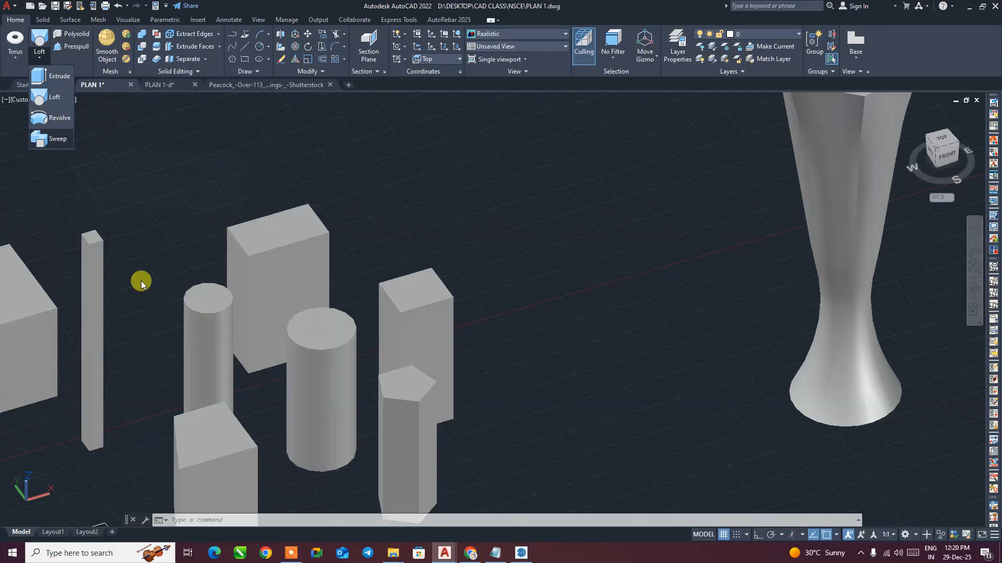
- Switch to Chrome, search Google for "cement railing", decline sharing the precise location and show the image results
{"action": "left_click", "coordinate": [470, 553]}
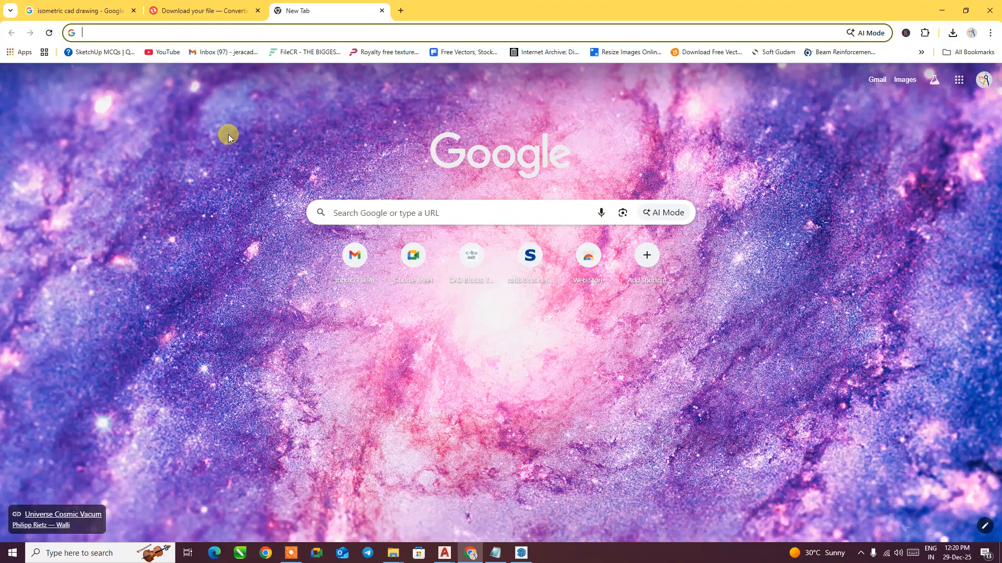
{"action": "type", "text": "ce"}
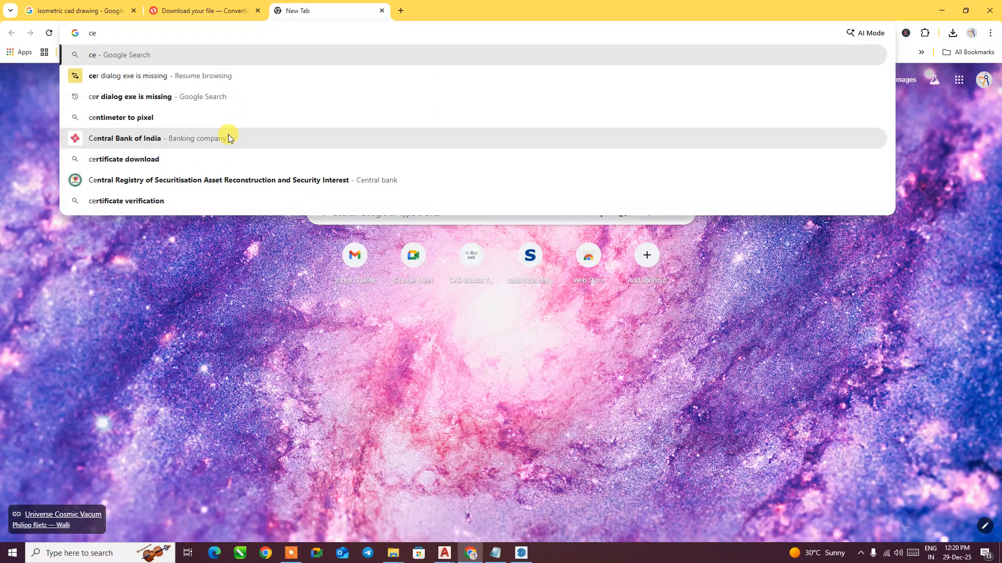
{"action": "type", "text": "ment rail"}
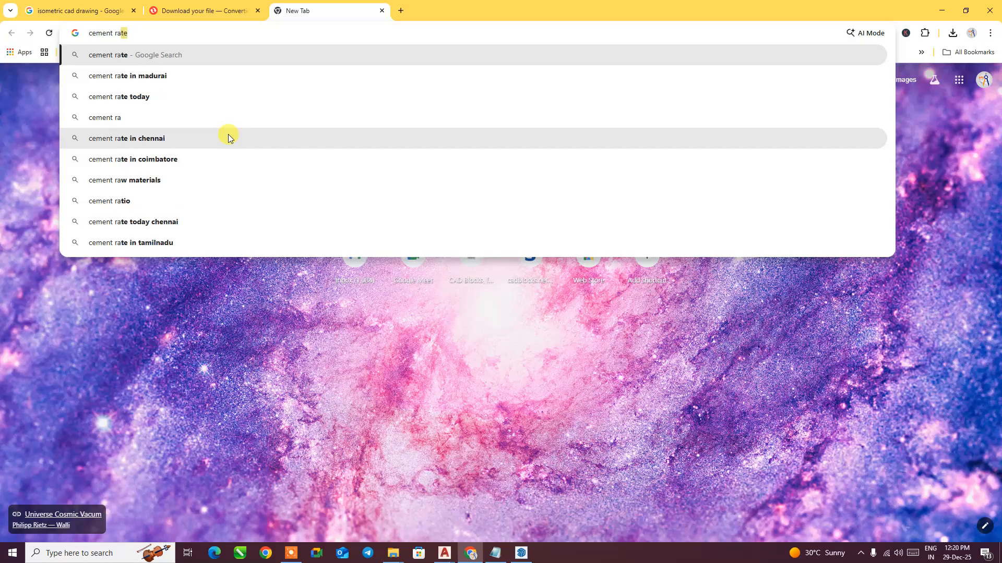
{"action": "type", "text": "ing"}
{"action": "key", "text": "Return"}
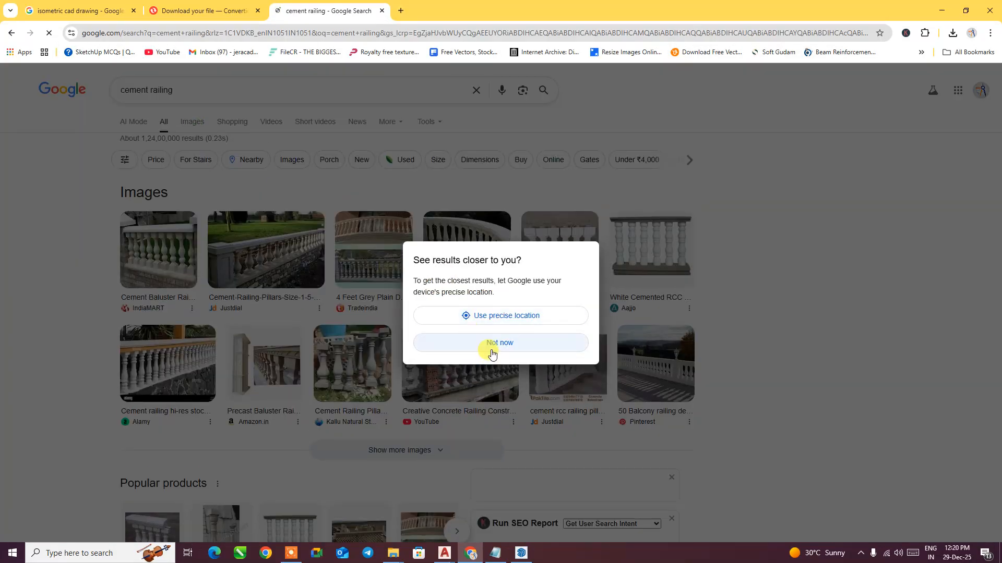
{"action": "left_click", "coordinate": [495, 342]}
{"action": "left_click", "coordinate": [193, 131]}
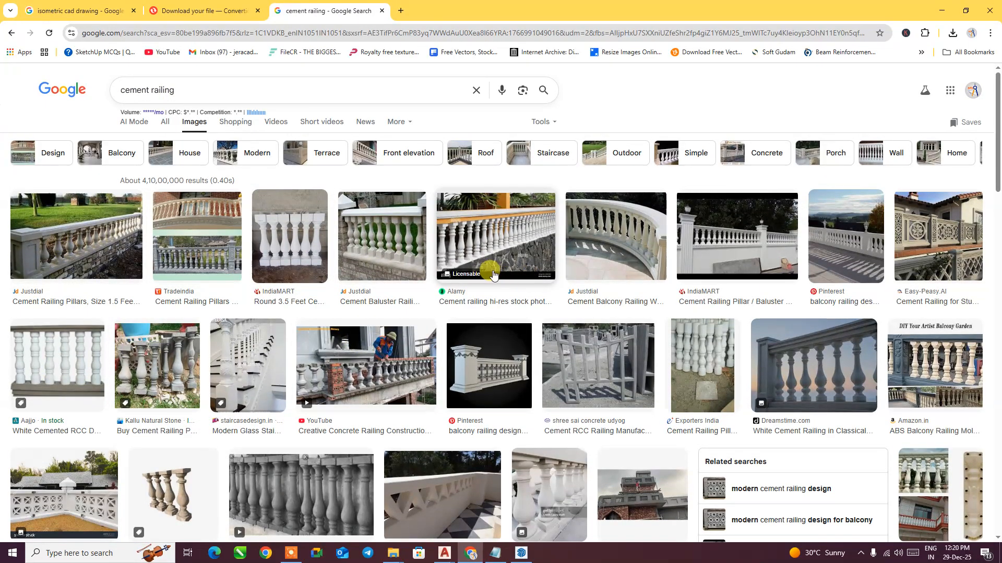
- Browse the cement railing pictures for turned baluster profiles and preview the IndiaMART image of round railing pillars
{"action": "scroll", "coordinate": [324, 407], "scroll_direction": "down", "scroll_amount": 4}
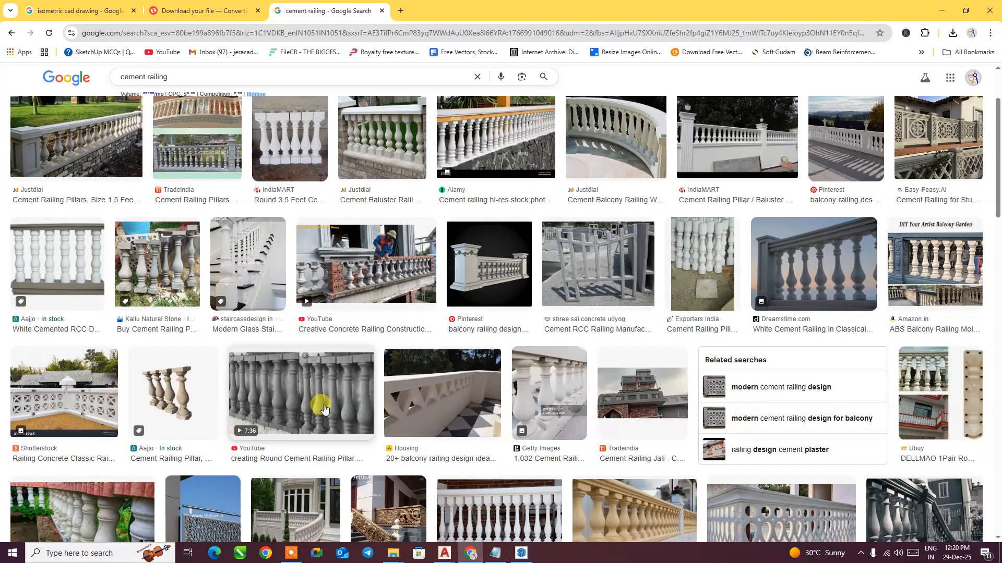
{"action": "scroll", "coordinate": [324, 408], "scroll_direction": "down", "scroll_amount": 3}
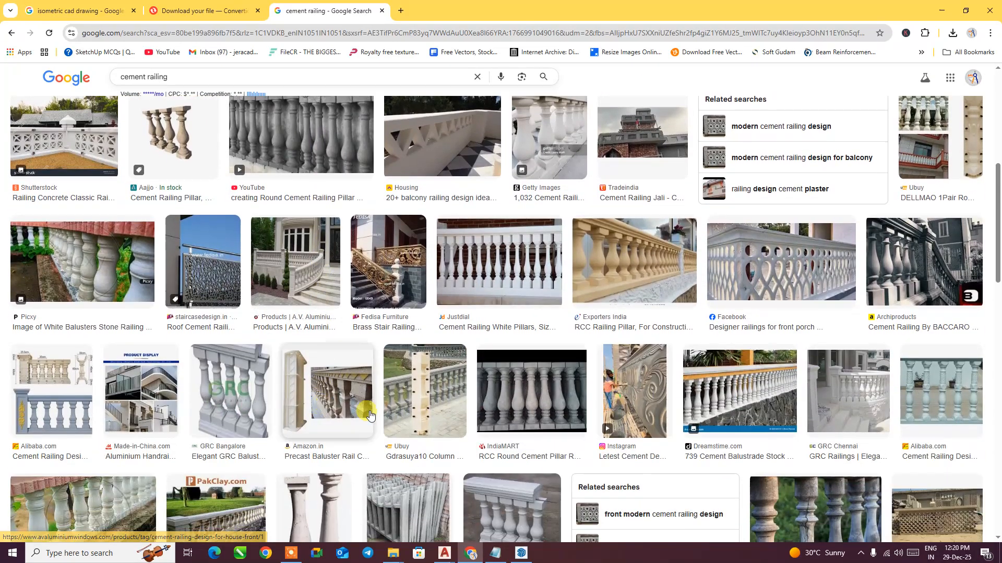
{"action": "scroll", "coordinate": [493, 408], "scroll_direction": "up", "scroll_amount": 5}
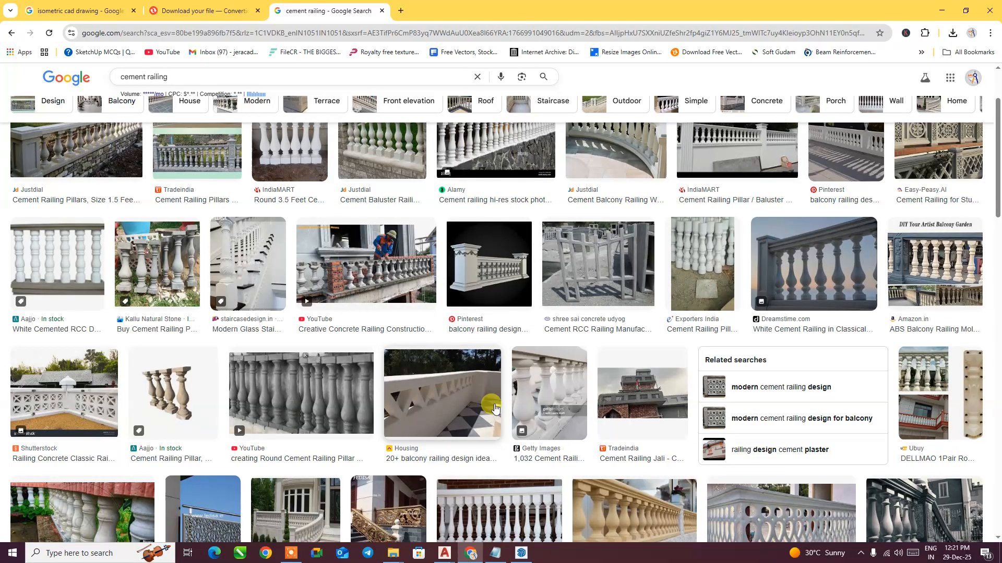
{"action": "scroll", "coordinate": [404, 313], "scroll_direction": "up", "scroll_amount": 2}
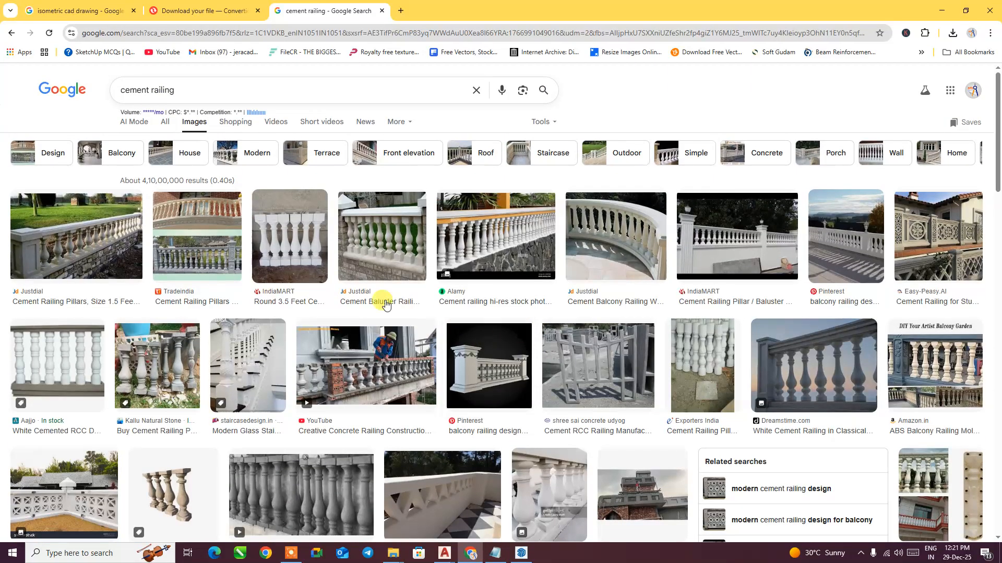
{"action": "left_click", "coordinate": [278, 241]}
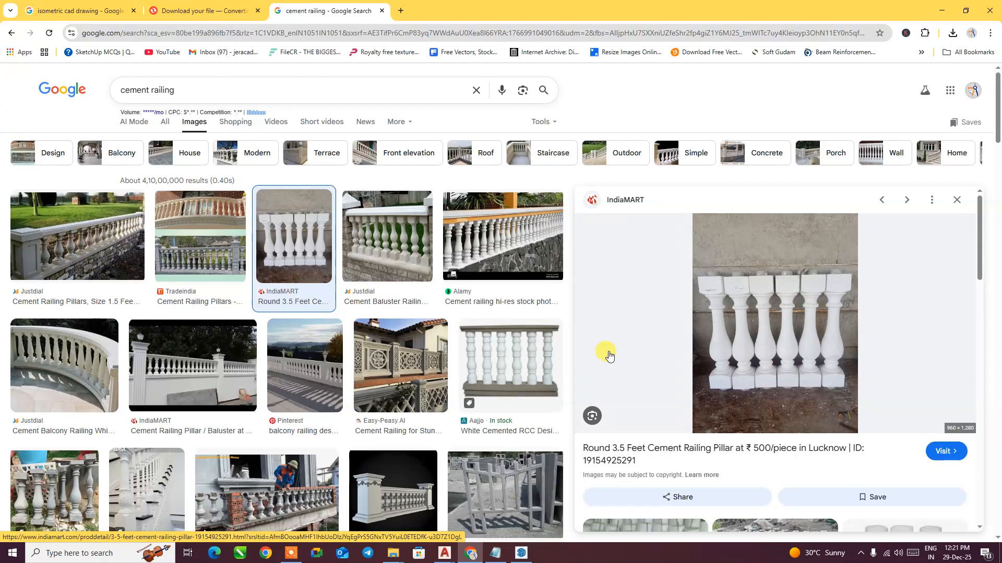
{"action": "scroll", "coordinate": [365, 392], "scroll_direction": "down", "scroll_amount": 2}
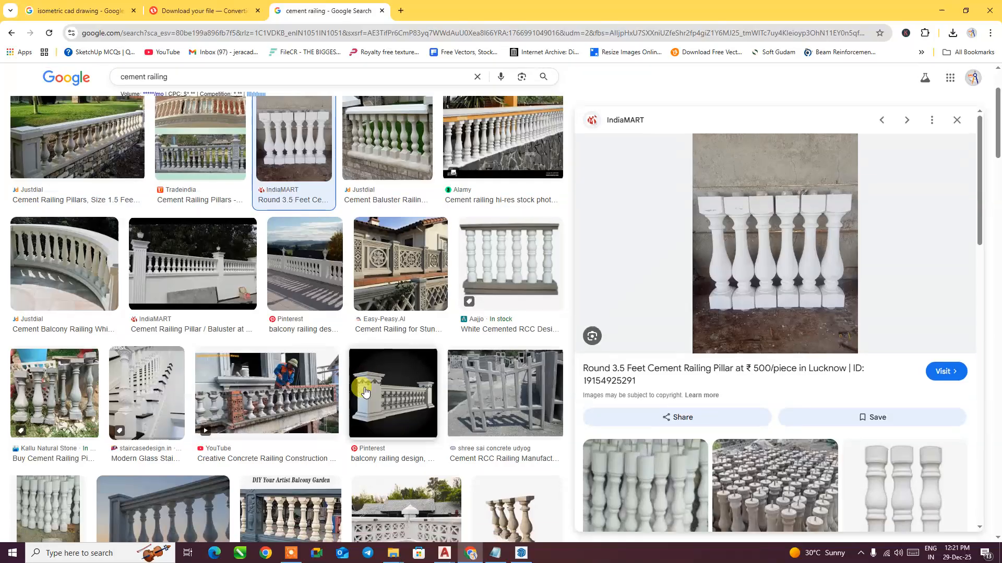
- Preview the Aajjo cement railing pillar picture and the Dreamstime picture of a white railing in classical Roman style
{"action": "scroll", "coordinate": [508, 468], "scroll_direction": "down", "scroll_amount": 1}
{"action": "left_click", "coordinate": [508, 468]}
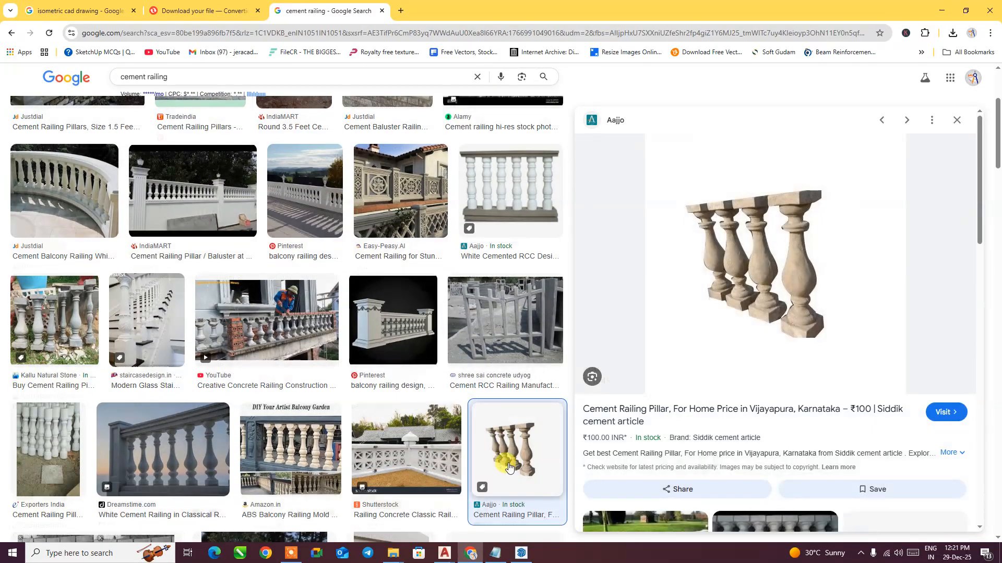
{"action": "left_click", "coordinate": [170, 465]}
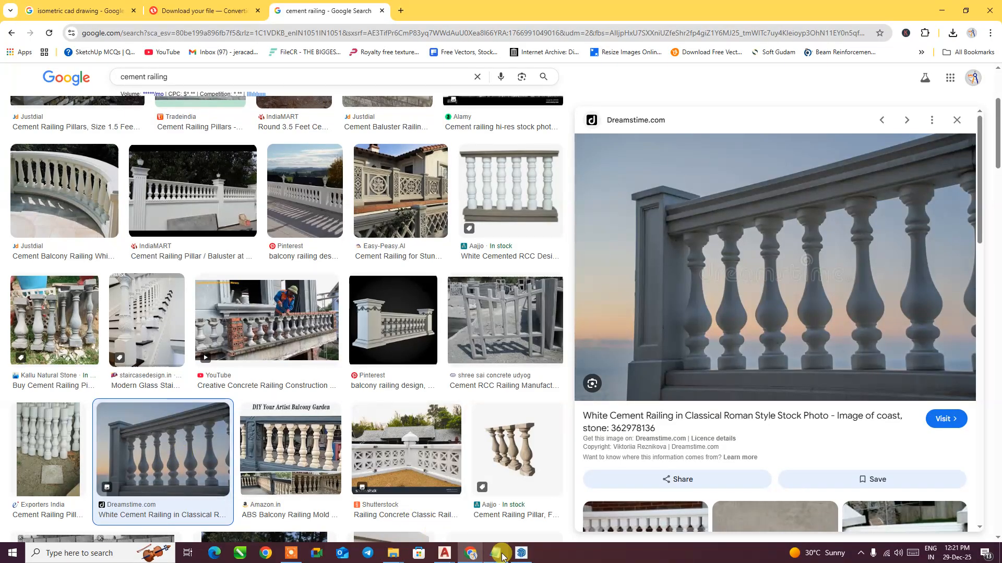
- Switch to AutoCAD and show PLAN 1 in the Front view with the 2D Wireframe visual style
{"action": "mouse_move", "coordinate": [441, 554]}
{"action": "left_click", "coordinate": [354, 485]}
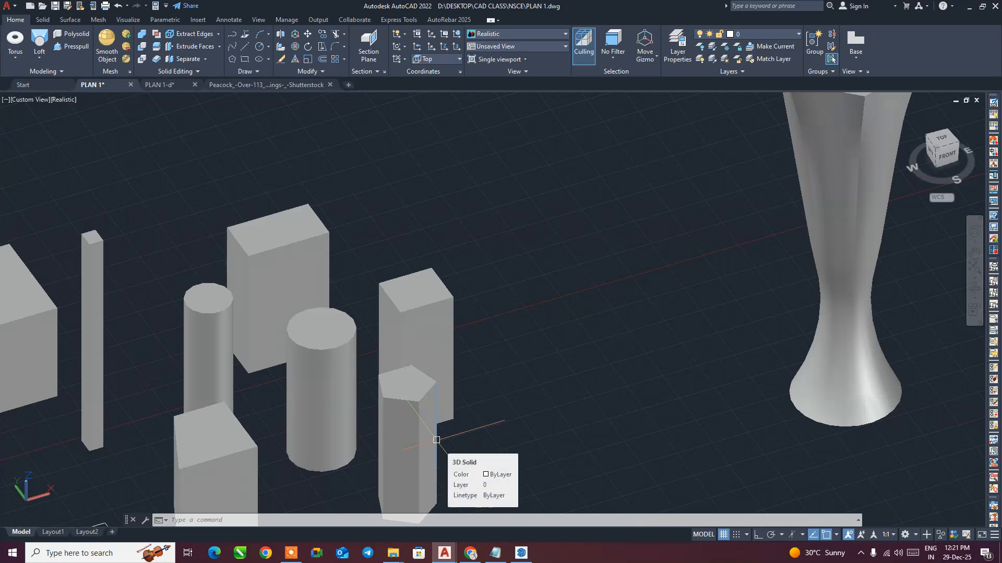
{"action": "left_click", "coordinate": [22, 102]}
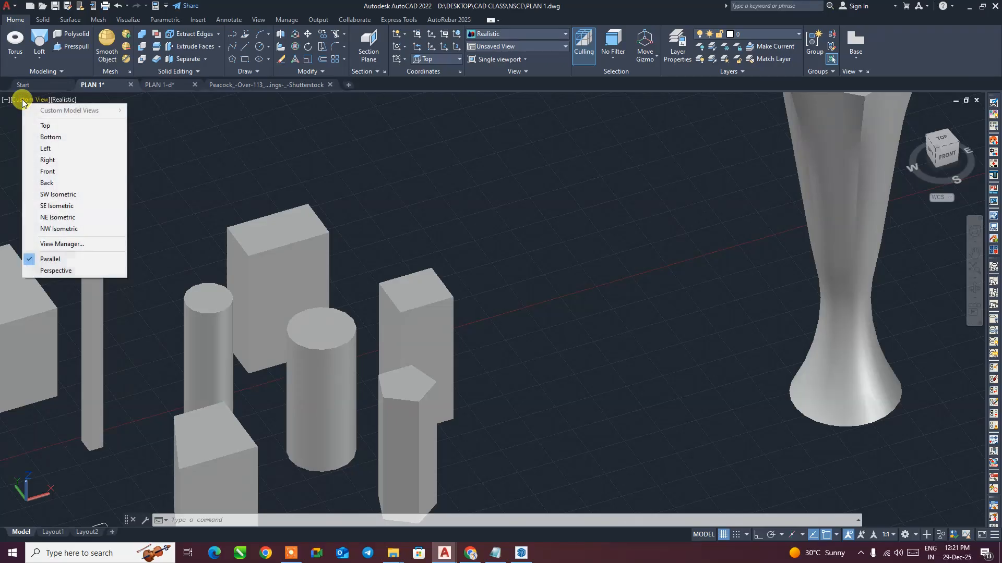
{"action": "left_click", "coordinate": [211, 154]}
{"action": "mouse_move", "coordinate": [191, 144]}
{"action": "left_mouse_down"}
{"action": "mouse_move", "coordinate": [153, 154]}
{"action": "mouse_move", "coordinate": [209, 179]}
{"action": "left_mouse_up"}
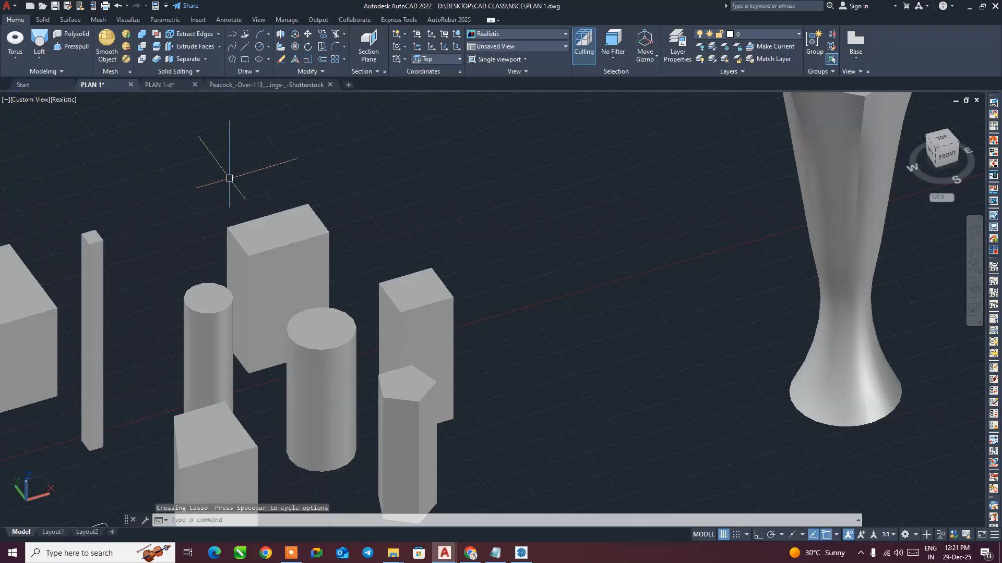
{"action": "scroll", "coordinate": [330, 209], "scroll_direction": "down", "scroll_amount": 5}
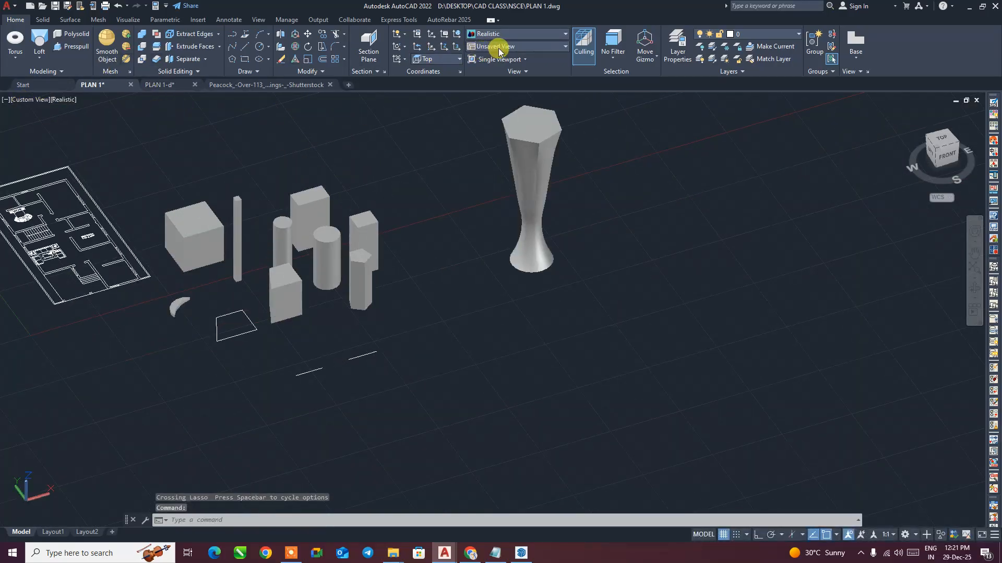
{"action": "left_click", "coordinate": [498, 47]}
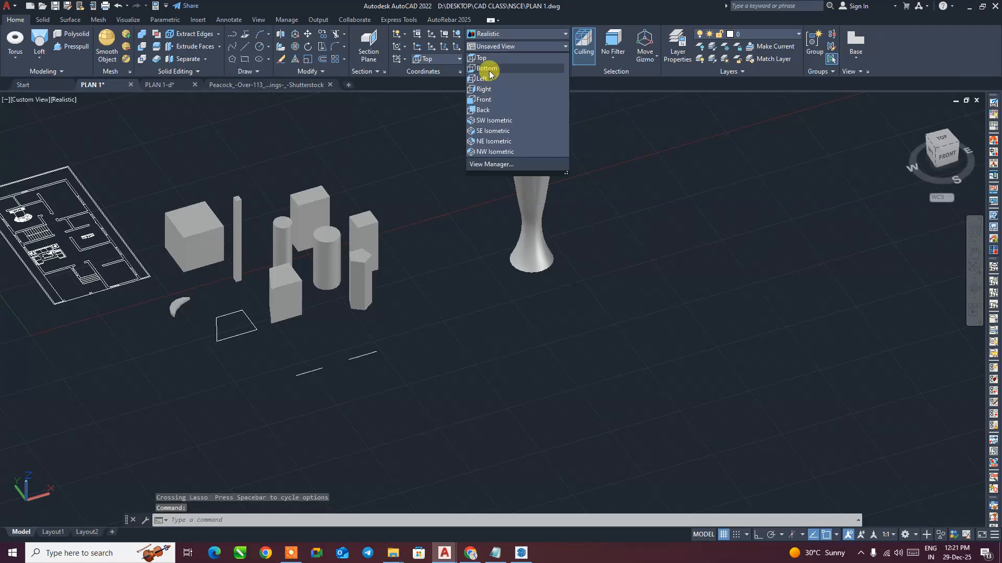
{"action": "left_click", "coordinate": [485, 99]}
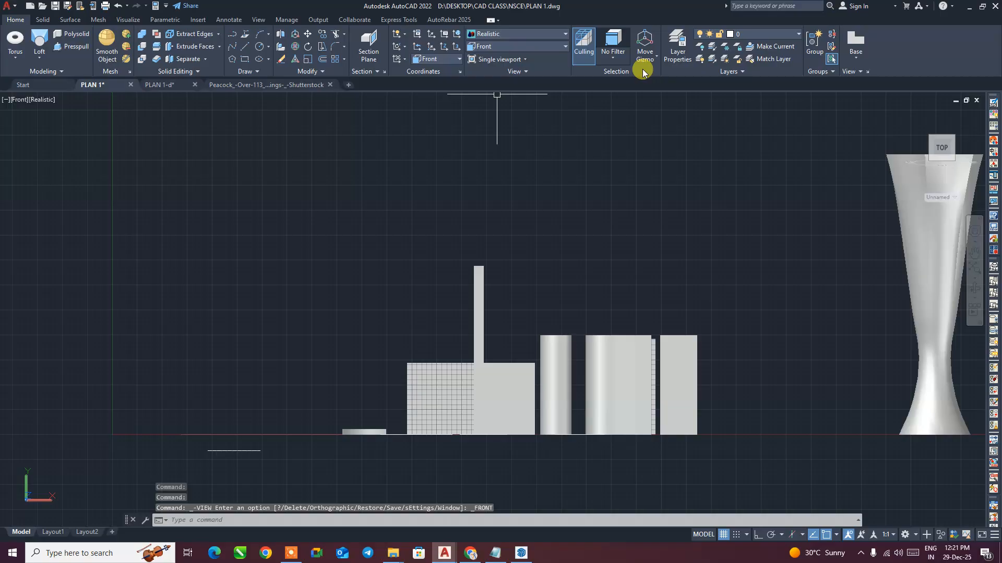
{"action": "left_click", "coordinate": [539, 35]}
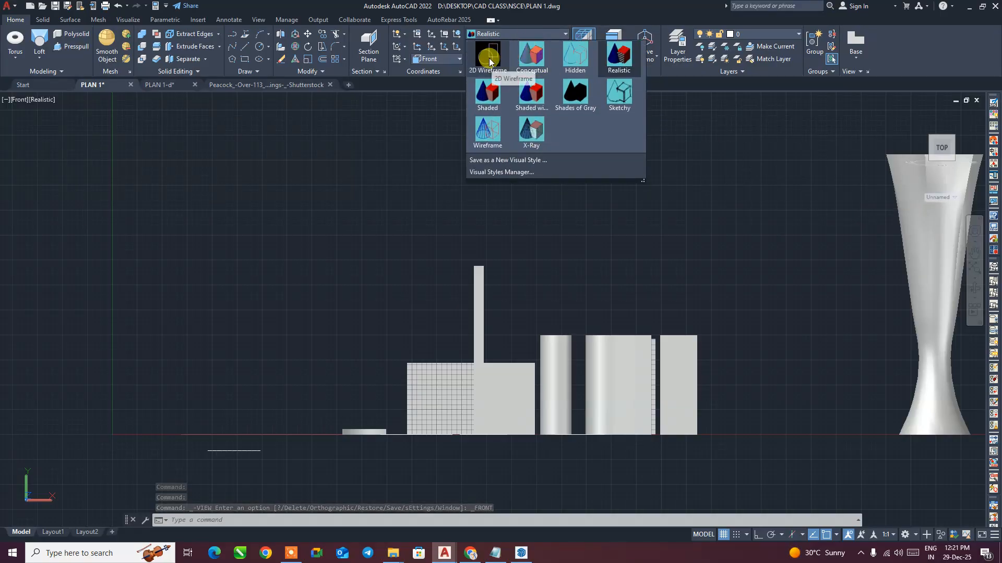
{"action": "left_click", "coordinate": [488, 57]}
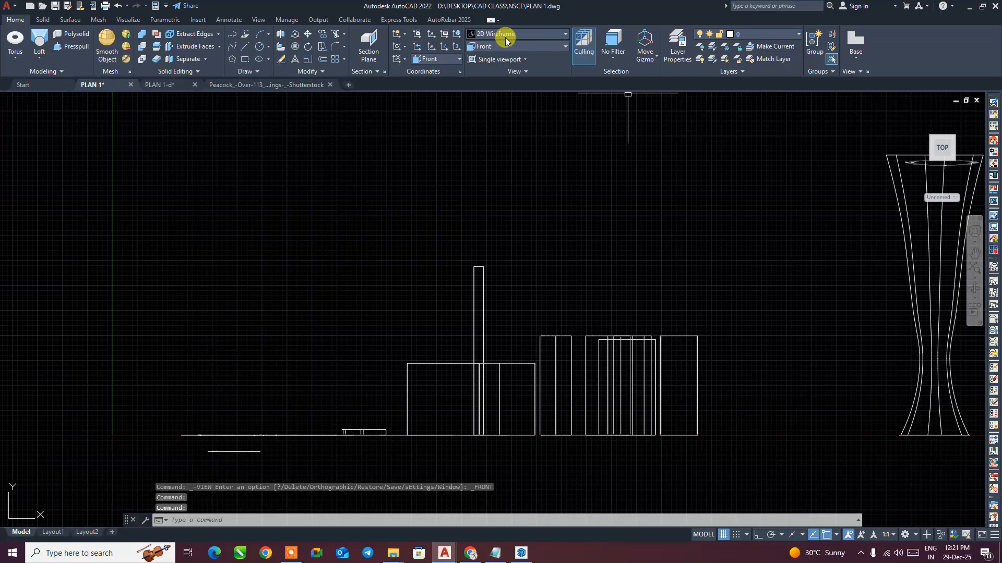
- With Ortho on, draw the baluster's stepped half-base between the practice solids and the loft, with an outer edge about 4" high and a ledge about 2" wide
{"action": "middle_click_drag", "start_coordinate": [637, 308], "coordinate": [435, 323]}
{"action": "scroll", "coordinate": [543, 374], "scroll_direction": "up", "scroll_amount": 2}
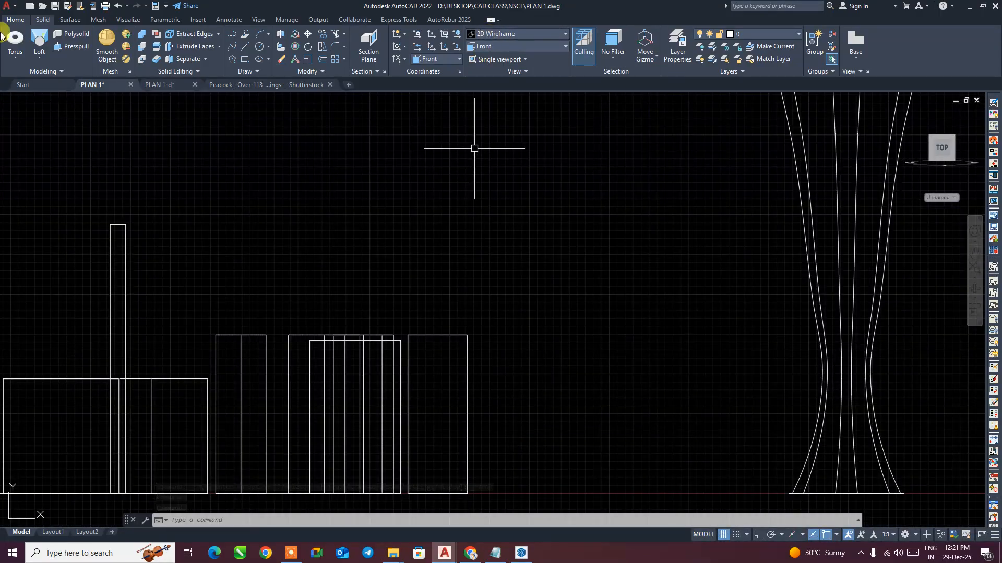
{"action": "left_click", "coordinate": [243, 49]}
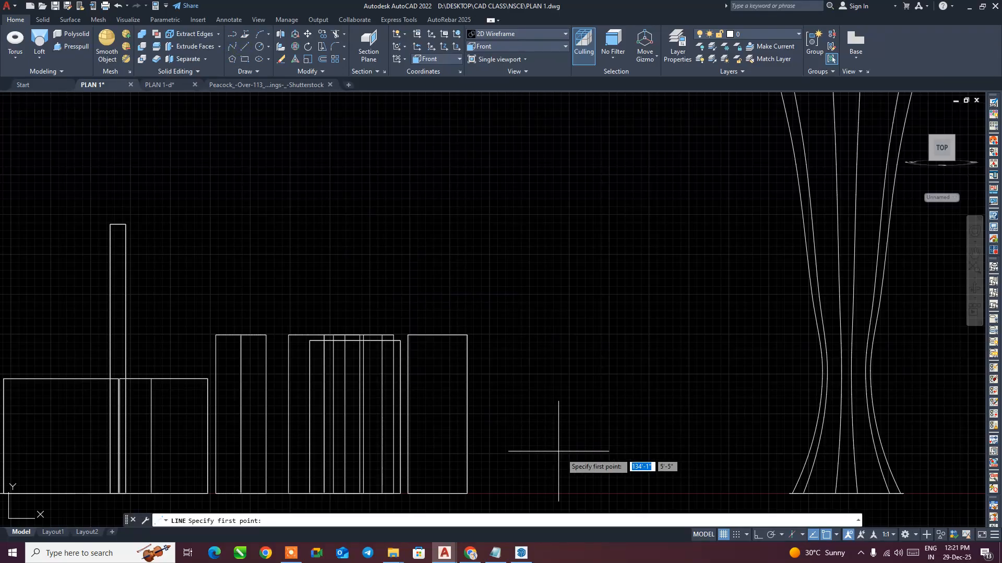
{"action": "middle_click_drag", "start_coordinate": [616, 481], "coordinate": [580, 425]}
{"action": "scroll", "coordinate": [578, 422], "scroll_direction": "up", "scroll_amount": 3}
{"action": "left_click", "coordinate": [583, 413]}
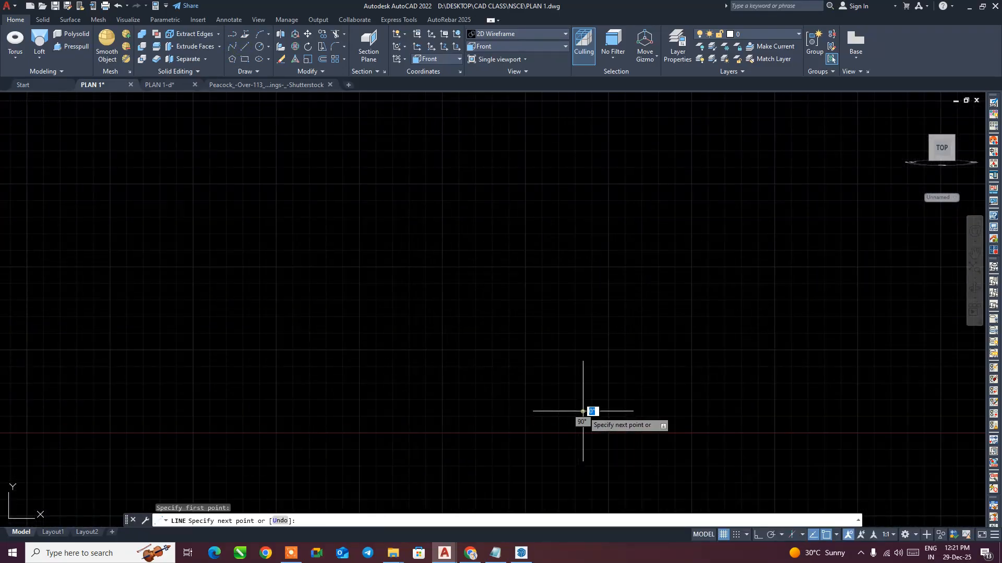
{"action": "left_click", "coordinate": [757, 534]}
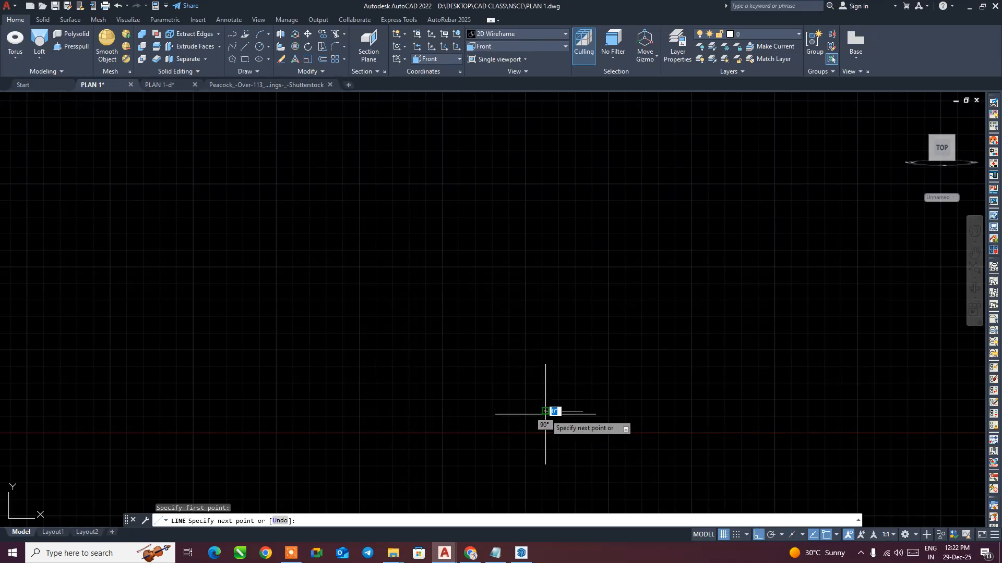
{"action": "left_click", "coordinate": [547, 413]}
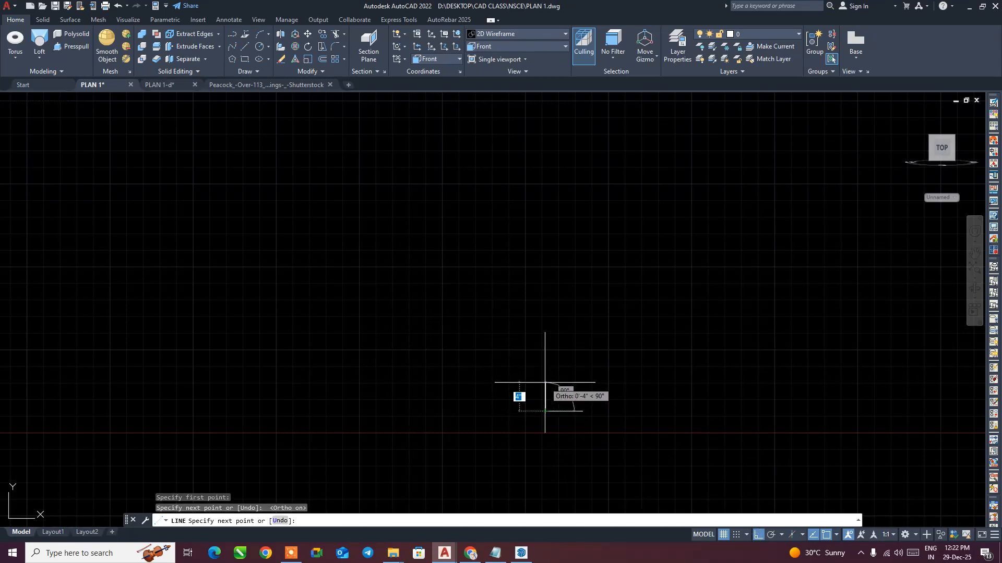
{"action": "left_click", "coordinate": [545, 383]}
{"action": "scroll", "coordinate": [555, 380], "scroll_direction": "up", "scroll_amount": 2}
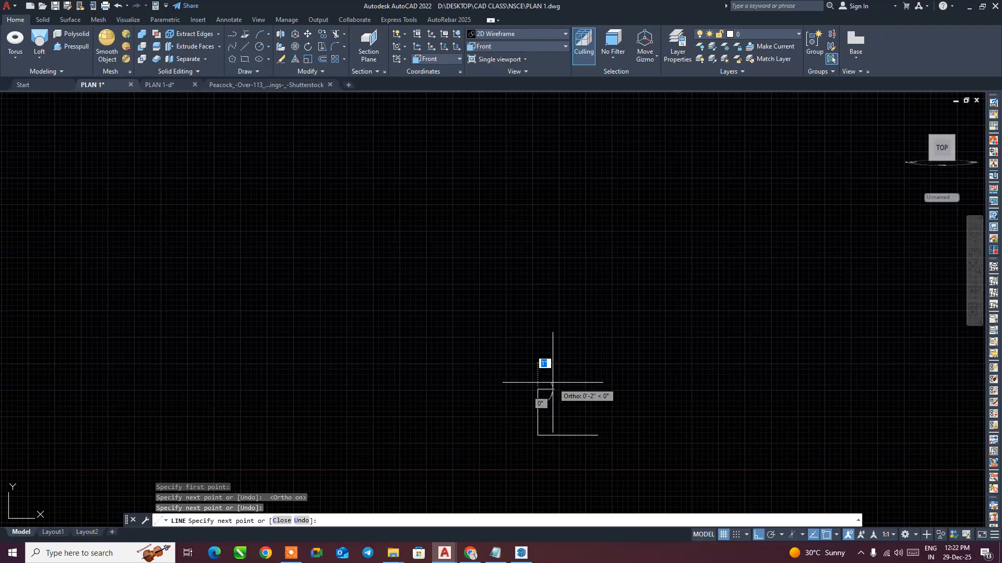
{"action": "left_click", "coordinate": [553, 381]}
{"action": "left_click", "coordinate": [561, 374]}
{"action": "key", "text": "Return"}
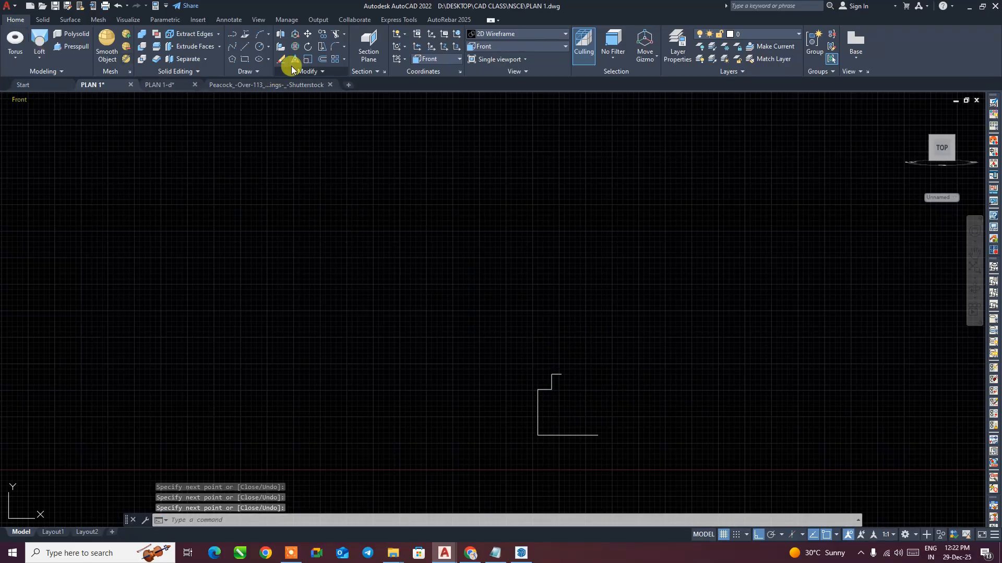
- Start a line at the inner end of the base's bottom edge and draw the vertical axis about 3'-6" high
{"action": "left_click", "coordinate": [244, 50]}
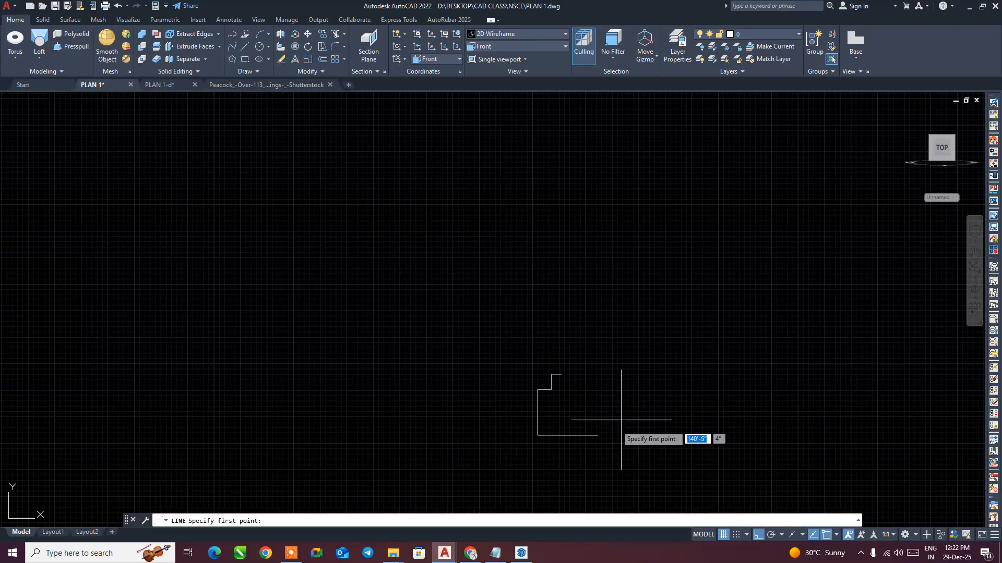
{"action": "left_click", "coordinate": [599, 435]}
{"action": "scroll", "coordinate": [603, 224], "scroll_direction": "down", "scroll_amount": 2}
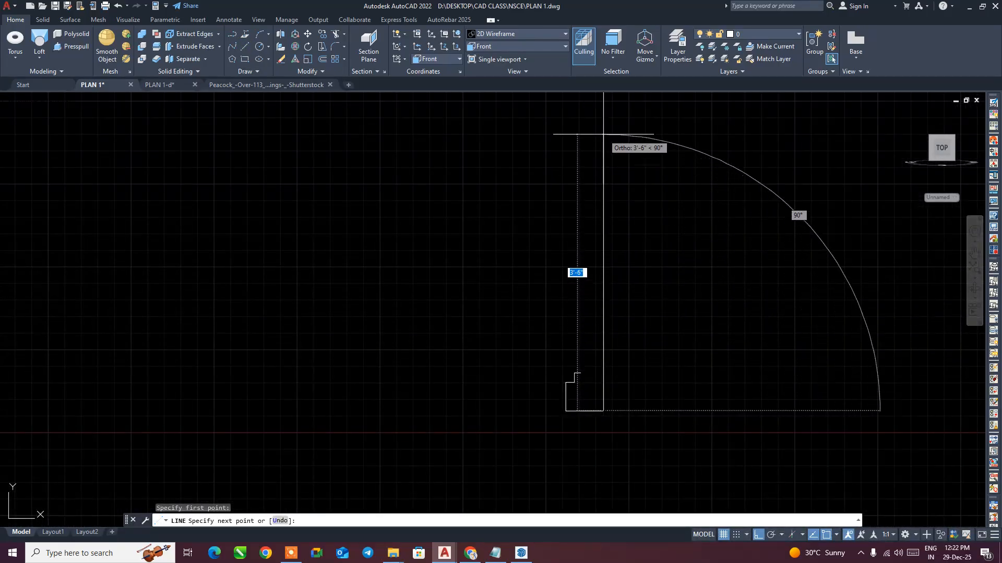
{"action": "left_click", "coordinate": [604, 134]}
- Continue the line from the axis top into a cap about 5" wide and 2" deep, ending with a short inward return
{"action": "scroll", "coordinate": [577, 116], "scroll_direction": "up", "scroll_amount": 2}
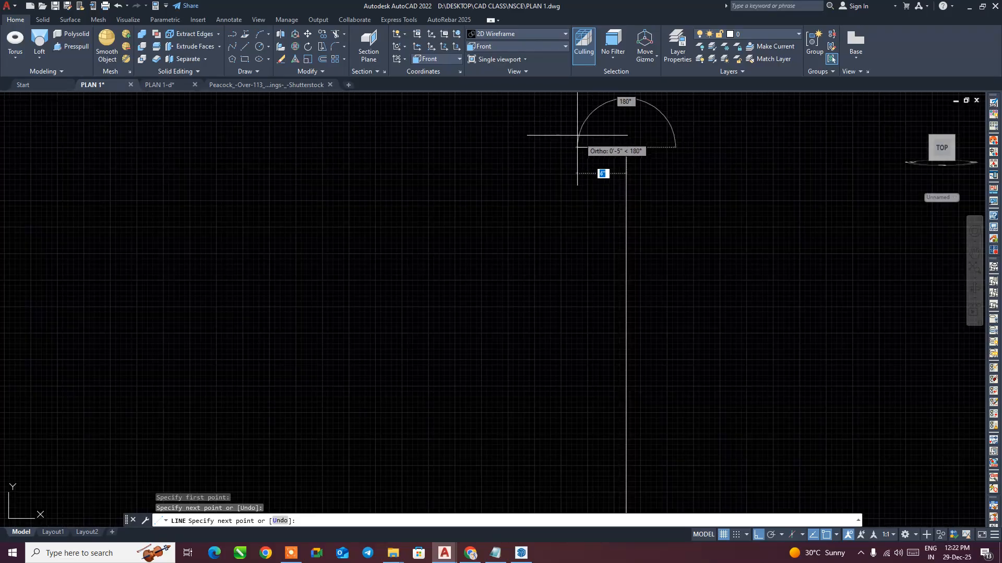
{"action": "scroll", "coordinate": [583, 146], "scroll_direction": "down", "scroll_amount": 2}
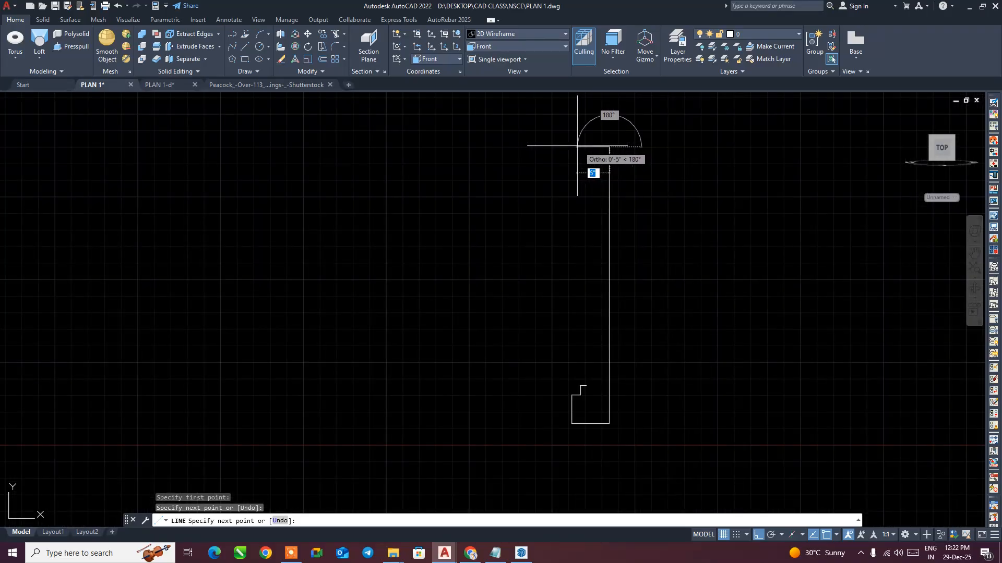
{"action": "left_click", "coordinate": [574, 147]}
{"action": "scroll", "coordinate": [571, 163], "scroll_direction": "up", "scroll_amount": 2}
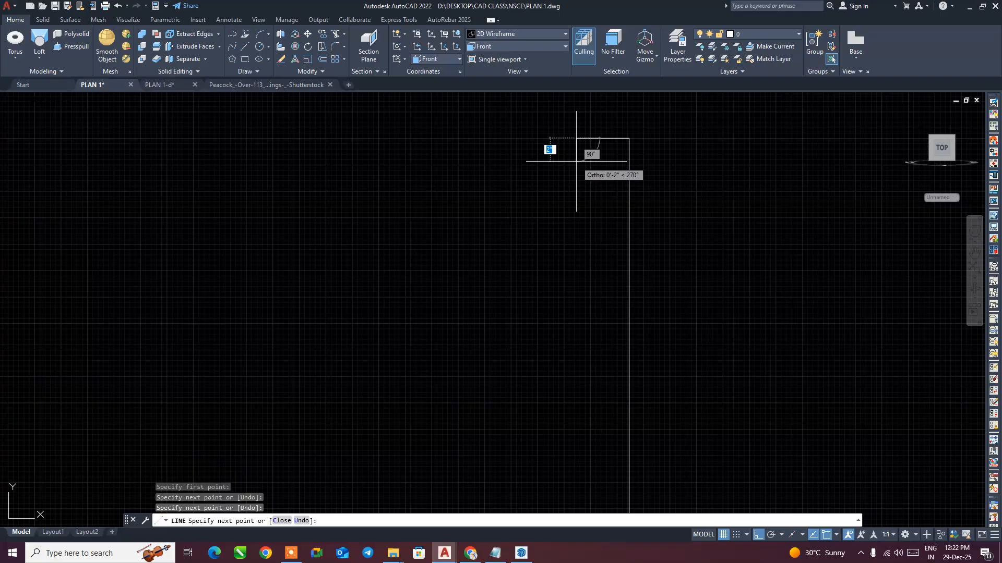
{"action": "left_click", "coordinate": [574, 163]}
{"action": "left_click", "coordinate": [592, 160]}
{"action": "key", "text": "Escape"}
{"action": "scroll", "coordinate": [608, 210], "scroll_direction": "down", "scroll_amount": 2}
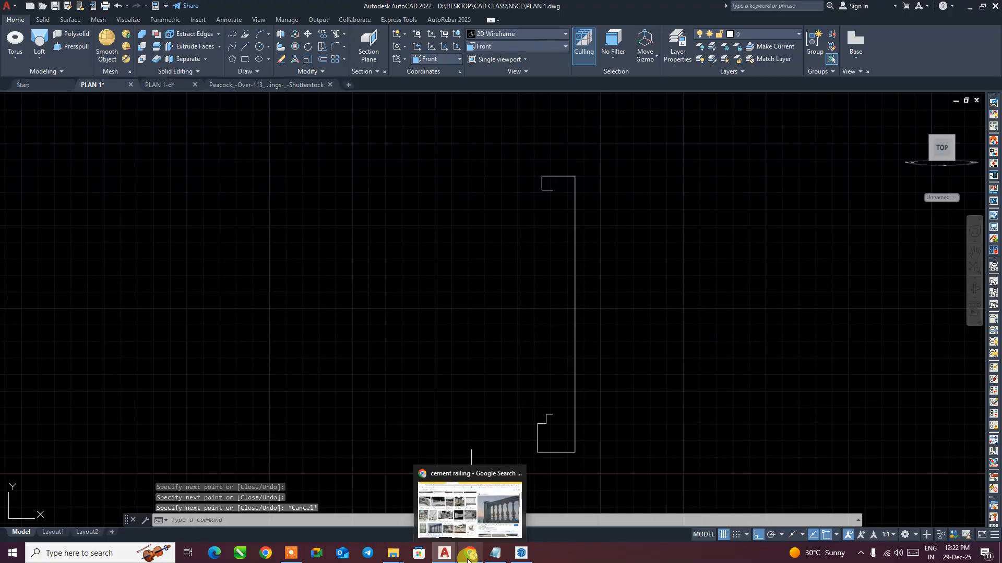
- Switch to Chrome to study the baluster curves in the Dreamstime railing picture, and return to the AutoCAD drawing
{"action": "left_click", "coordinate": [468, 557]}
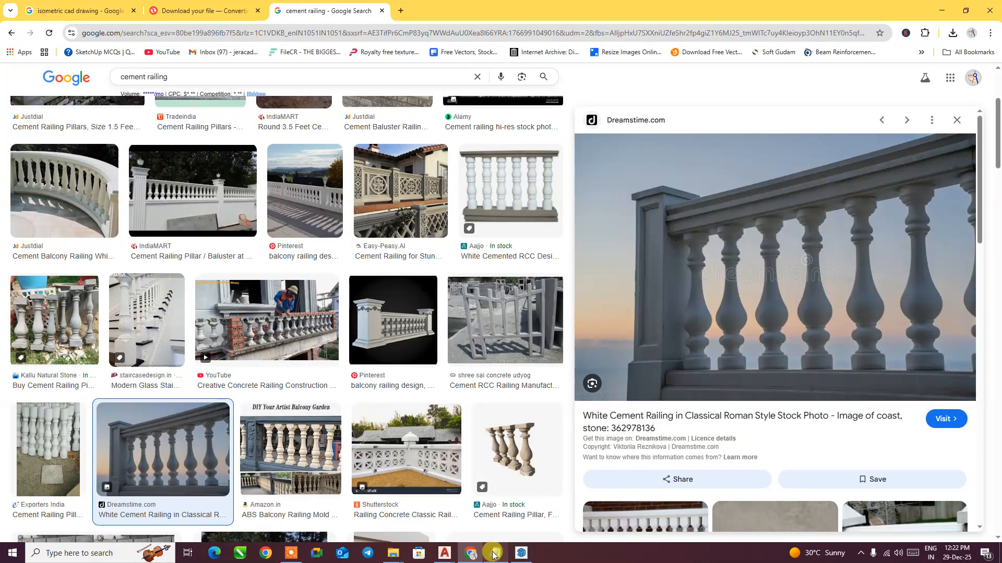
{"action": "mouse_move", "coordinate": [444, 552]}
{"action": "left_click", "coordinate": [330, 500]}
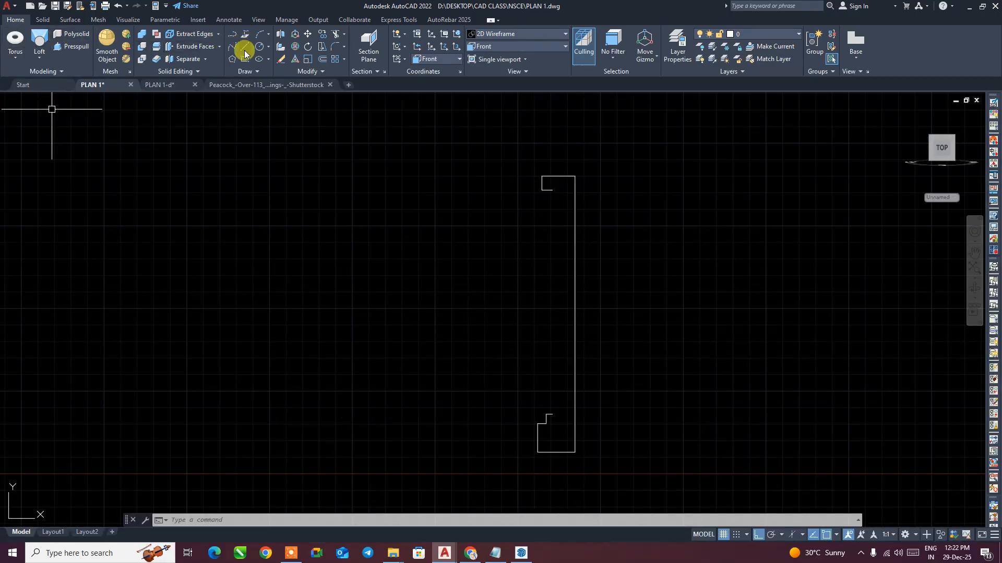
- With Ortho off, draw a three-point arc upward from the end of the base's upper step, curving in toward the axis
{"action": "left_click", "coordinate": [258, 35]}
{"action": "scroll", "coordinate": [522, 438], "scroll_direction": "up", "scroll_amount": 5}
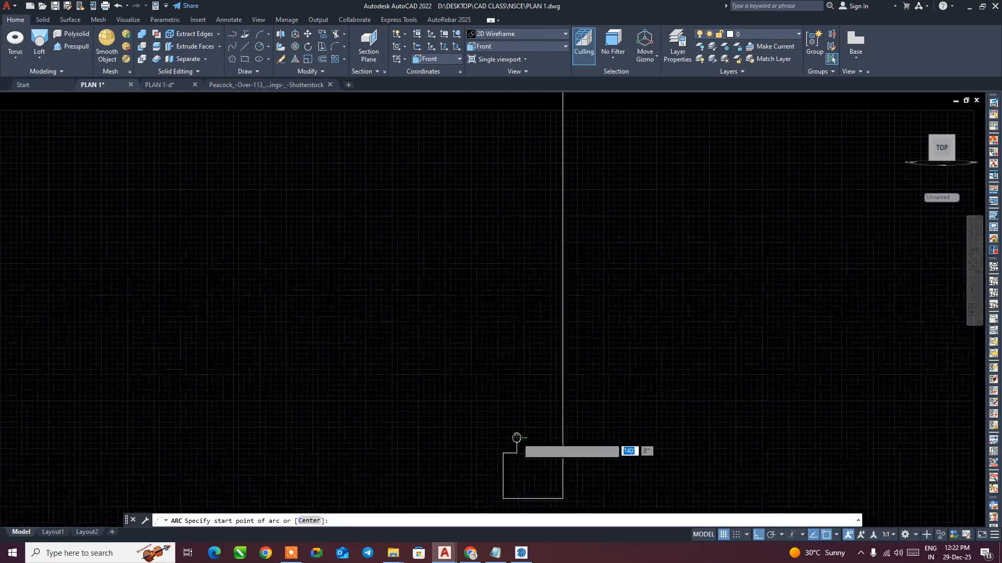
{"action": "left_click", "coordinate": [516, 452]}
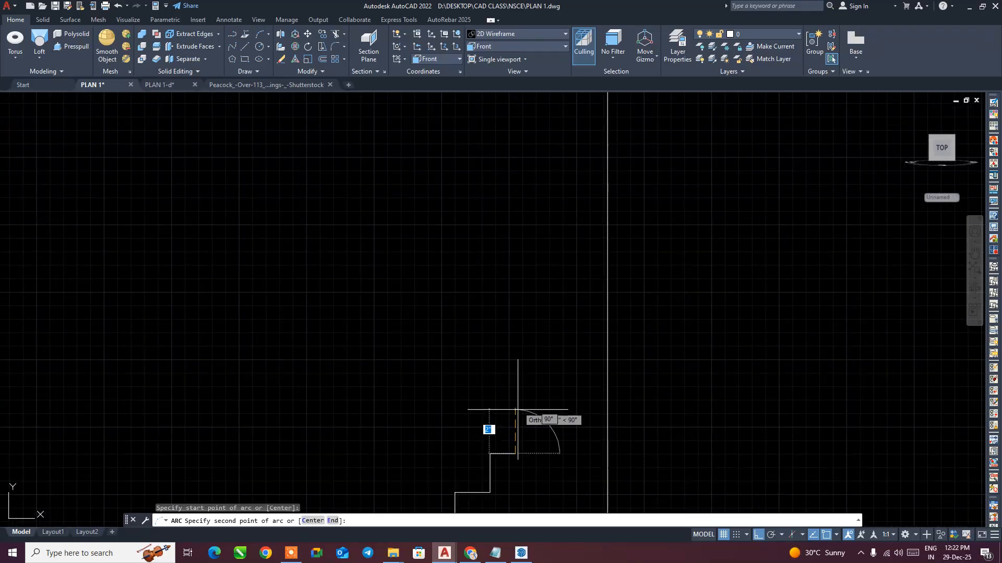
{"action": "left_click", "coordinate": [758, 534]}
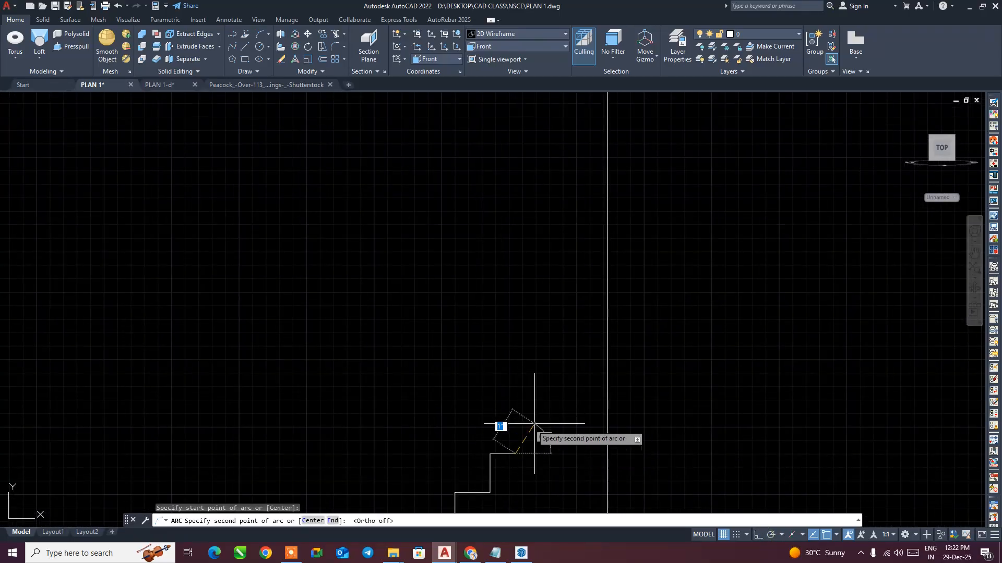
{"action": "left_click", "coordinate": [529, 426]}
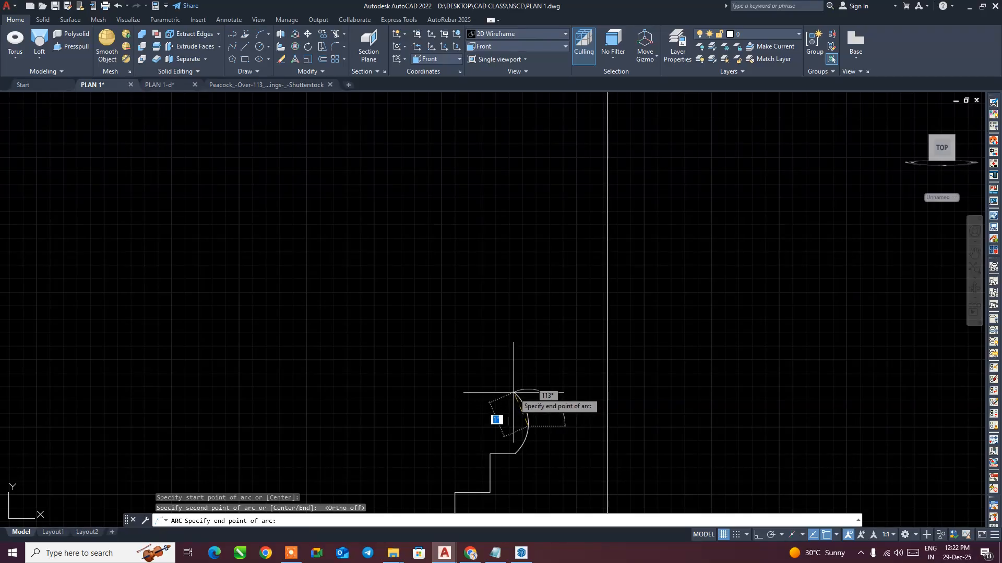
{"action": "left_click", "coordinate": [512, 392]}
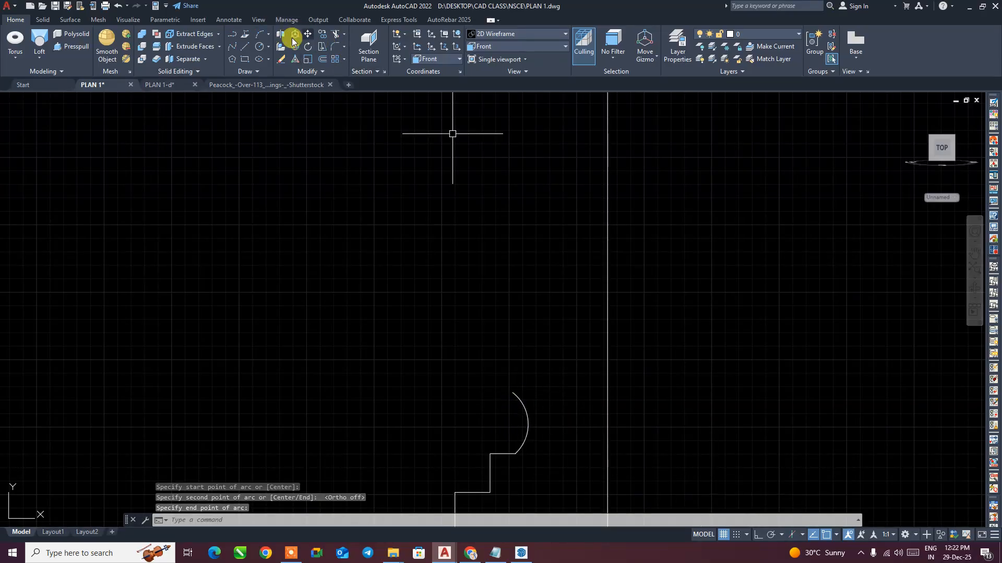
- Draw a second three-point arc from the top of the first one, bulging outward away from the axis
{"action": "left_click", "coordinate": [256, 37]}
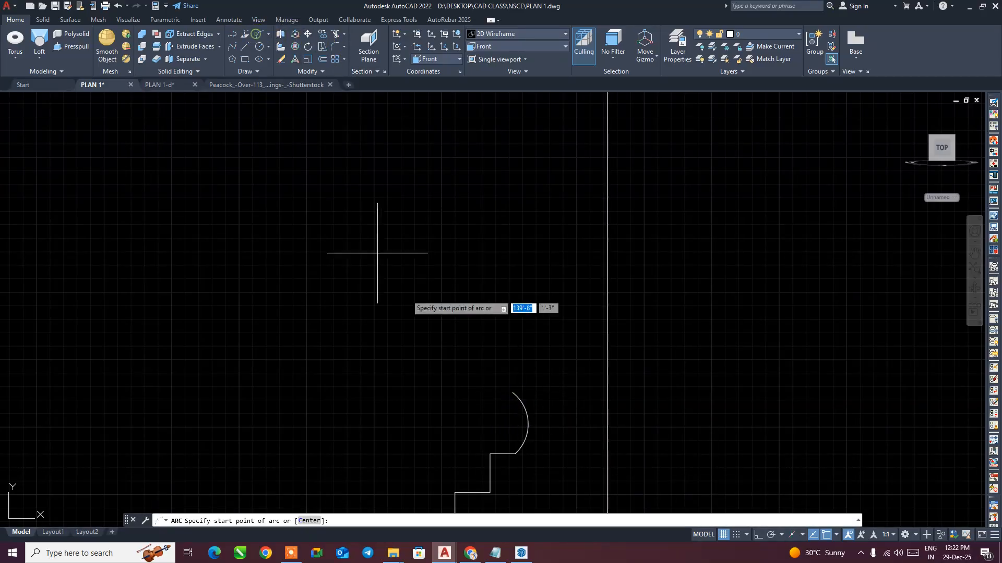
{"action": "left_click", "coordinate": [513, 393]}
{"action": "left_click", "coordinate": [494, 360]}
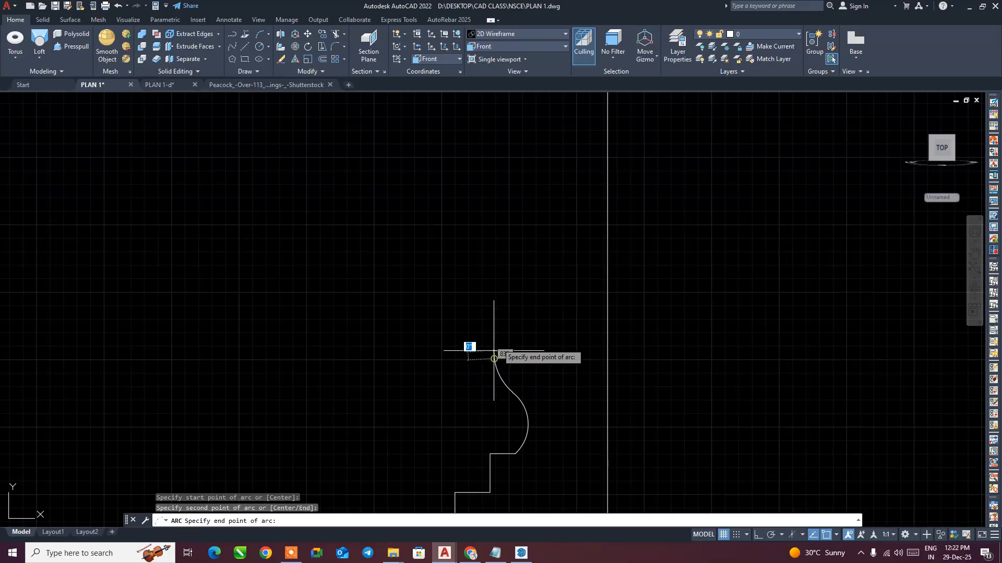
{"action": "left_click", "coordinate": [511, 334]}
{"action": "scroll", "coordinate": [533, 416], "scroll_direction": "down", "scroll_amount": 2}
{"action": "middle_click_drag", "start_coordinate": [561, 415], "coordinate": [553, 426]}
- Draw a small three-point arc upward from the end of the previous arc, bulging toward the axis
{"action": "left_click", "coordinate": [257, 36]}
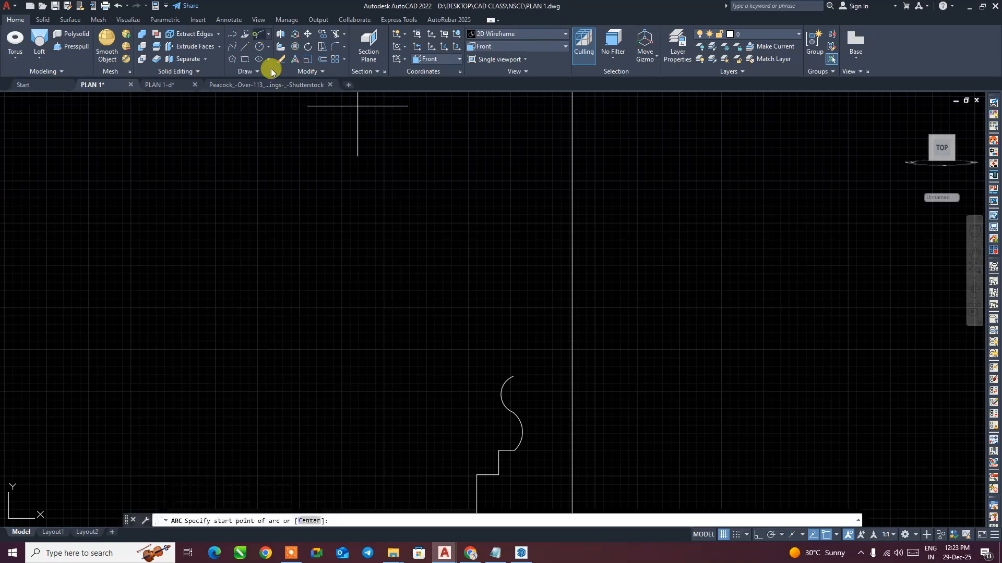
{"action": "scroll", "coordinate": [490, 349], "scroll_direction": "up", "scroll_amount": 3}
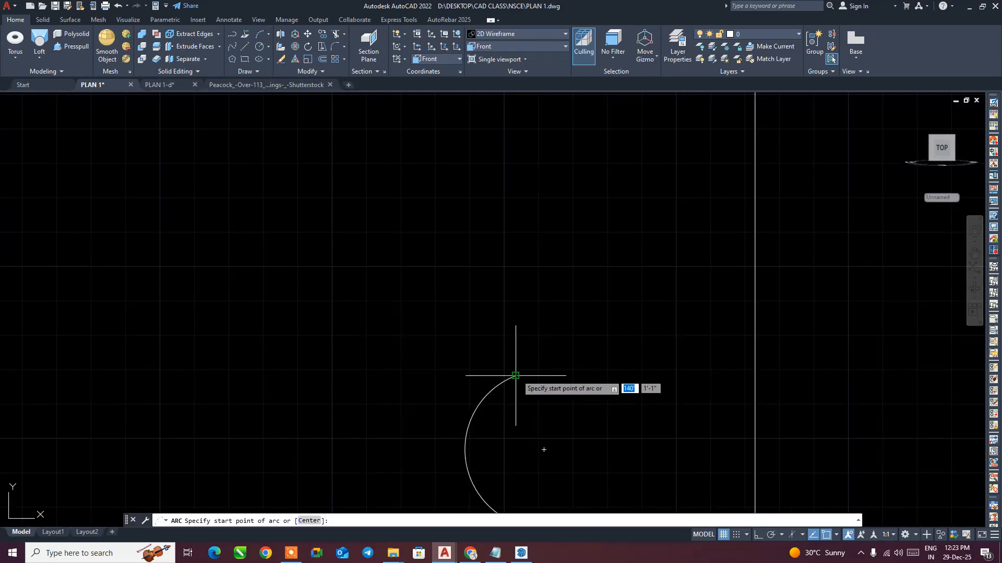
{"action": "left_click", "coordinate": [515, 375]}
{"action": "left_click", "coordinate": [531, 358]}
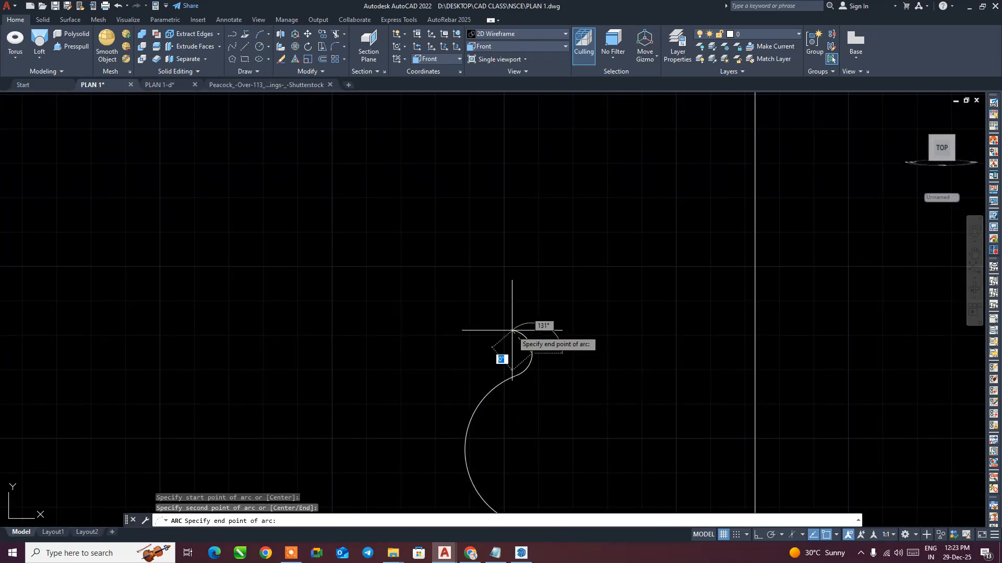
{"action": "left_click", "coordinate": [512, 330]}
- Draw a larger three-point belly arc upward from the small arc's top, bulging outward away from the axis
{"action": "left_click", "coordinate": [253, 38]}
{"action": "scroll", "coordinate": [487, 291], "scroll_direction": "down", "scroll_amount": 3}
{"action": "left_click", "coordinate": [363, 340]}
{"action": "scroll", "coordinate": [318, 235], "scroll_direction": "down", "scroll_amount": 1}
{"action": "left_click", "coordinate": [326, 267]}
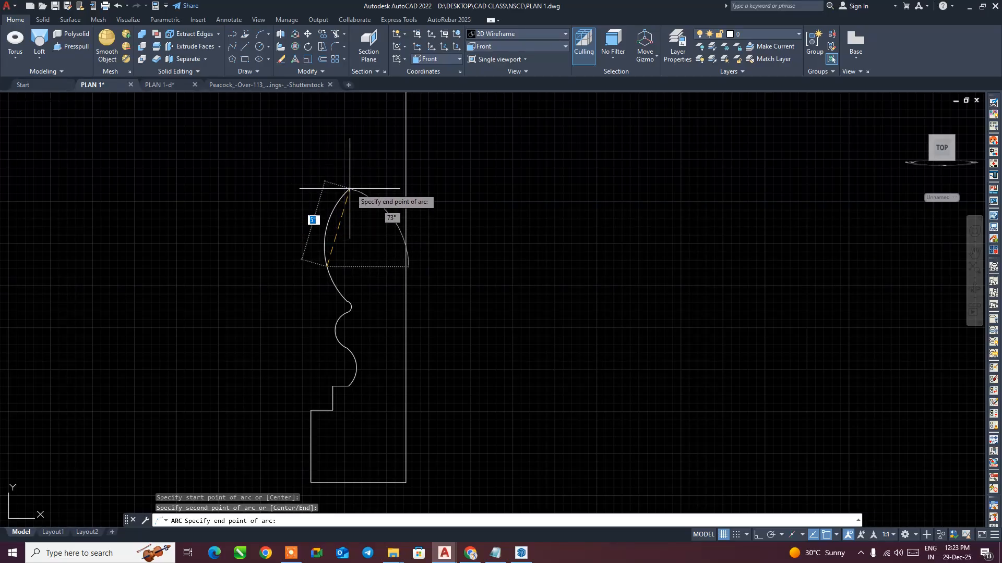
{"action": "left_click", "coordinate": [350, 186]}
- Stretch the upper end of the belly arc straight up by about 3"
{"action": "scroll", "coordinate": [347, 261], "scroll_direction": "down", "scroll_amount": 2}
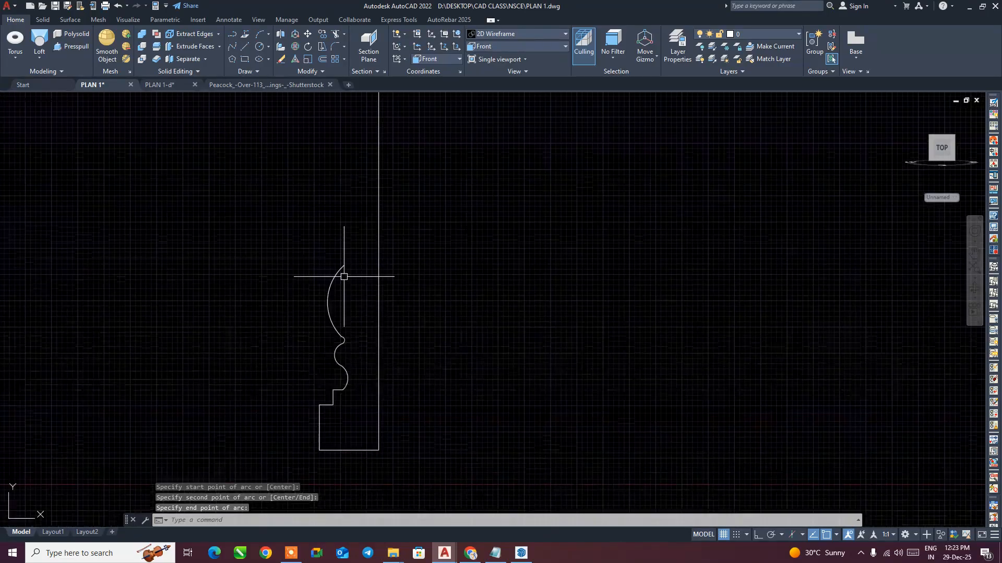
{"action": "scroll", "coordinate": [277, 178], "scroll_direction": "down", "scroll_amount": 2}
{"action": "middle_click_drag", "start_coordinate": [277, 187], "coordinate": [278, 262]}
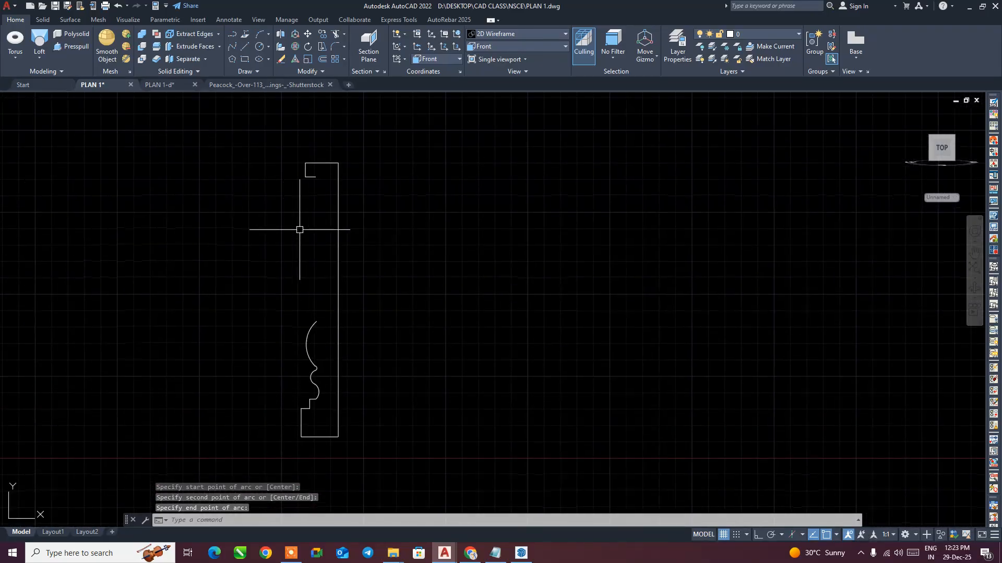
{"action": "left_click", "coordinate": [314, 347]}
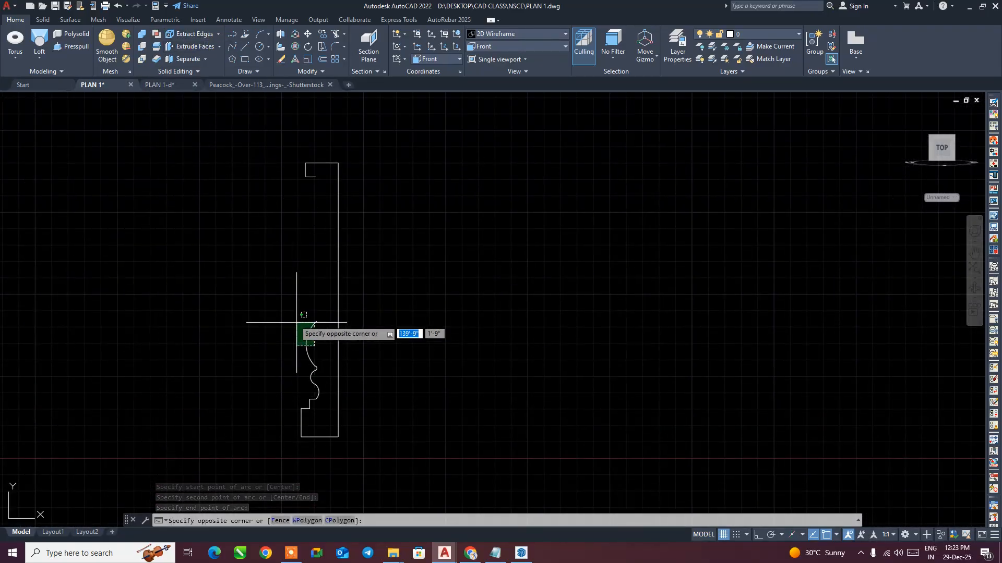
{"action": "left_click", "coordinate": [299, 316]}
{"action": "left_click", "coordinate": [316, 321]}
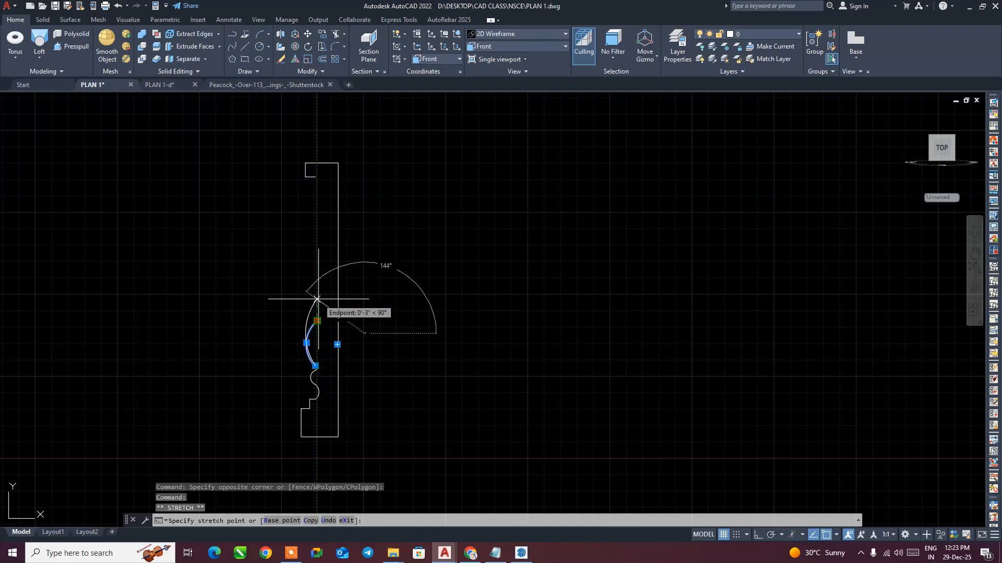
{"action": "left_click", "coordinate": [317, 298]}
- Draw a long three-point neck arc from the belly arc's upper end to just below the cap, bulging toward the axis
{"action": "left_click", "coordinate": [260, 34]}
{"action": "scroll", "coordinate": [290, 255], "scroll_direction": "up", "scroll_amount": 2}
{"action": "left_click", "coordinate": [332, 324]}
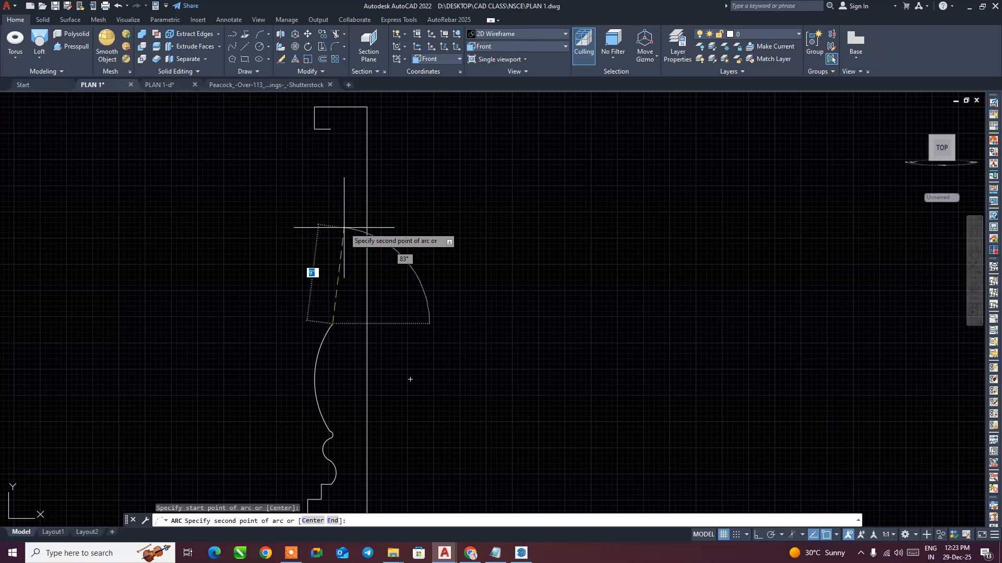
{"action": "left_click", "coordinate": [341, 225]}
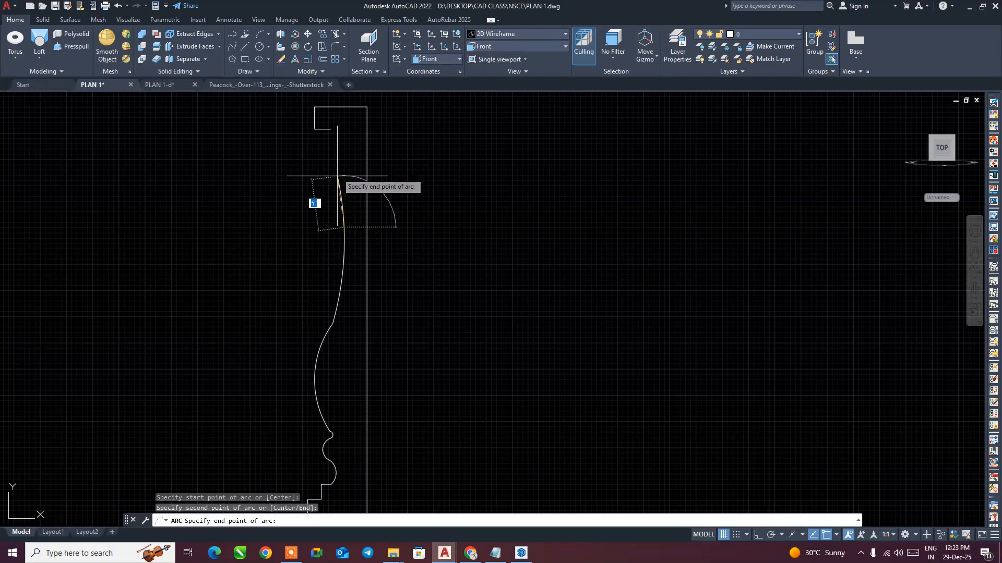
{"action": "left_click", "coordinate": [334, 142]}
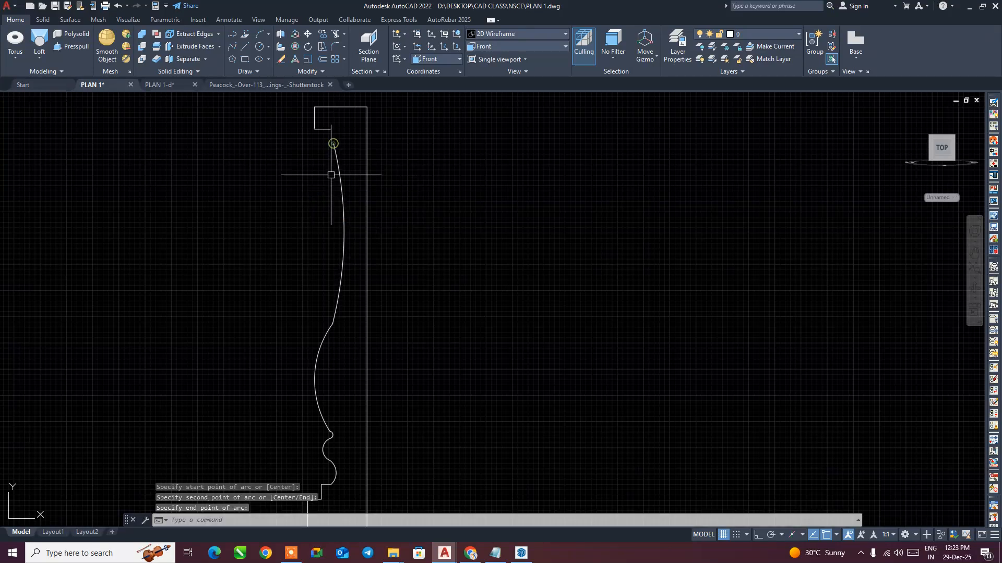
- Pull the midpoint of the long neck arc closer to the axis to make the neck slimmer
{"action": "left_click", "coordinate": [342, 261]}
{"action": "scroll", "coordinate": [344, 228], "scroll_direction": "up", "scroll_amount": 2}
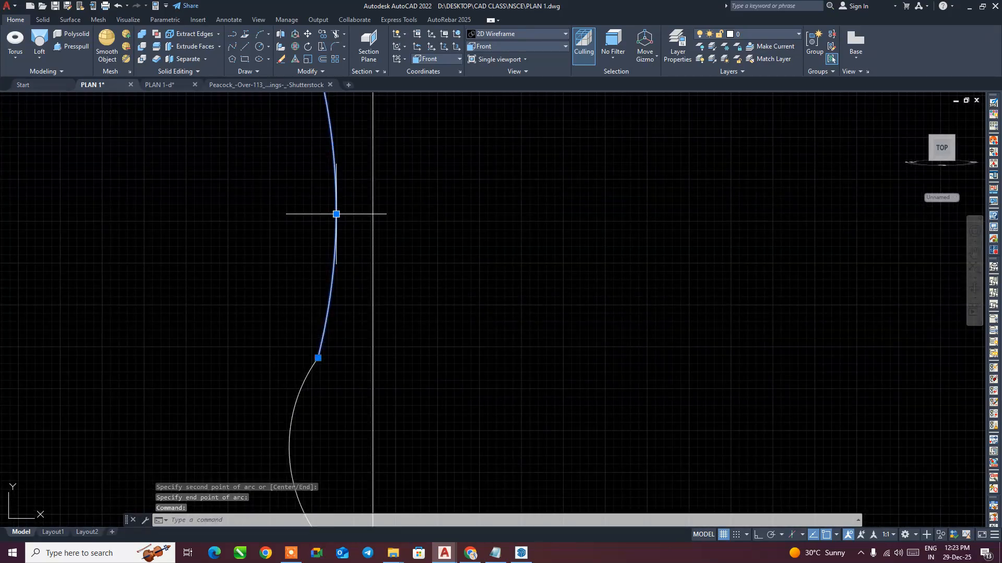
{"action": "left_click", "coordinate": [336, 214]}
{"action": "left_click", "coordinate": [345, 215]}
- Close the profile with a small outward-bulging three-point arc from the cap's inward return to the top of the neck arc
{"action": "middle_click_drag", "start_coordinate": [364, 306], "coordinate": [364, 362]}
{"action": "middle_click_drag", "start_coordinate": [342, 195], "coordinate": [340, 285]}
{"action": "left_click", "coordinate": [255, 39]}
{"action": "scroll", "coordinate": [290, 193], "scroll_direction": "up", "scroll_amount": 4}
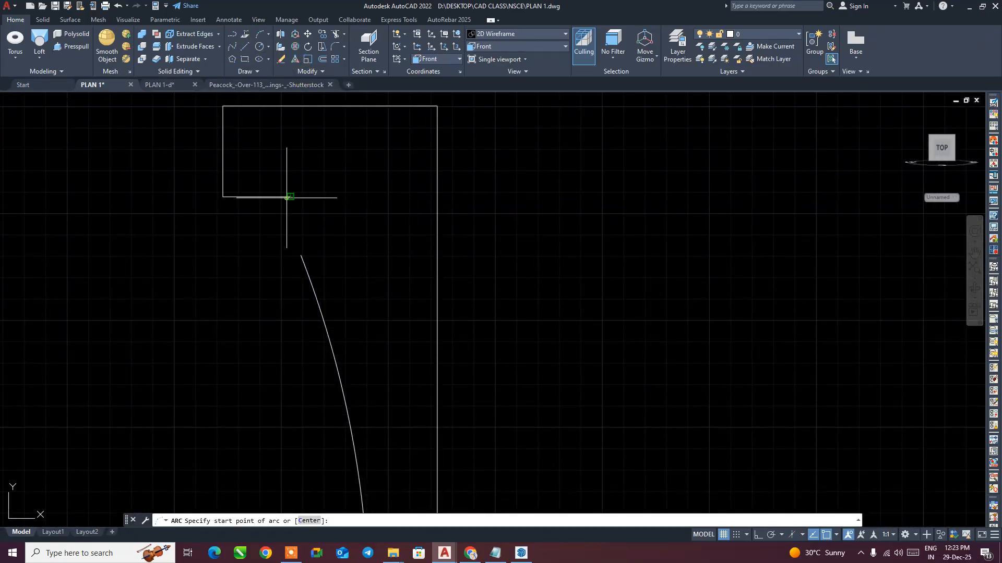
{"action": "left_click", "coordinate": [290, 196]}
{"action": "left_click", "coordinate": [271, 232]}
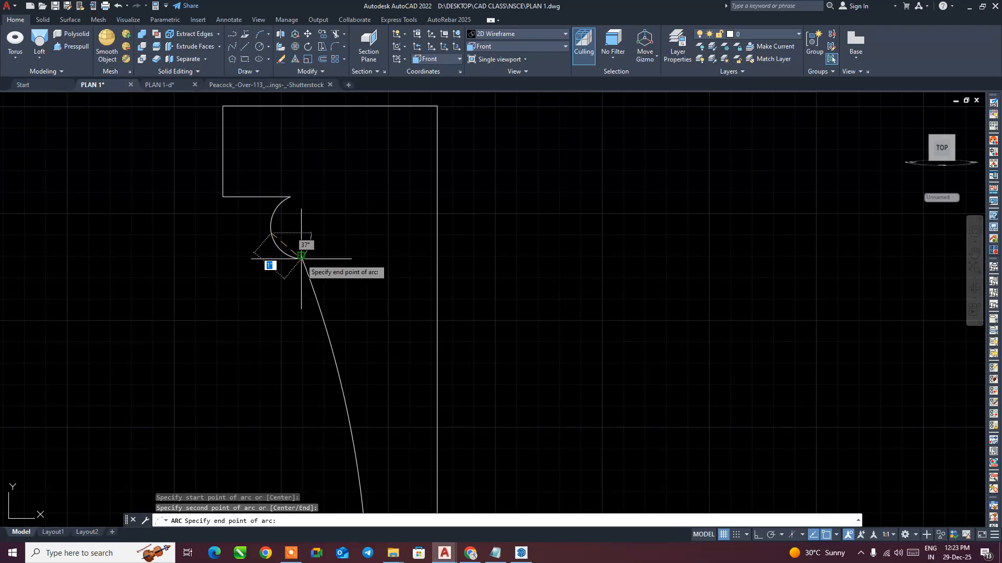
{"action": "left_click", "coordinate": [298, 257]}
{"action": "scroll", "coordinate": [425, 309], "scroll_direction": "down", "scroll_amount": 4}
{"action": "scroll", "coordinate": [462, 332], "scroll_direction": "down", "scroll_amount": 2}
{"action": "middle_click_drag", "start_coordinate": [462, 332], "coordinate": [469, 306]}
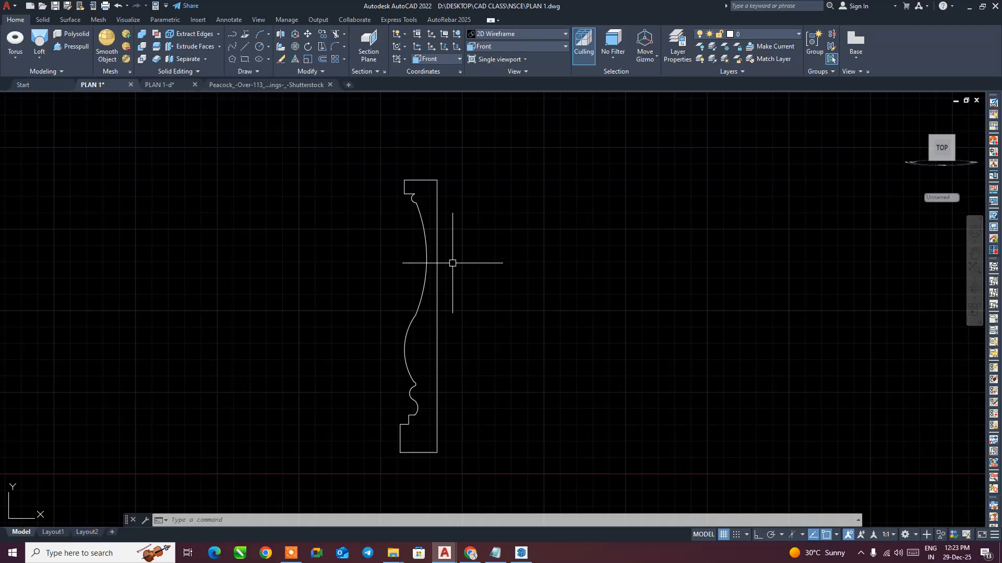
- Convert the whole closed baluster half-profile, including its axis line, into a region
{"action": "left_click", "coordinate": [438, 267]}
{"action": "key", "text": "Escape"}
{"action": "key", "text": "Escape"}
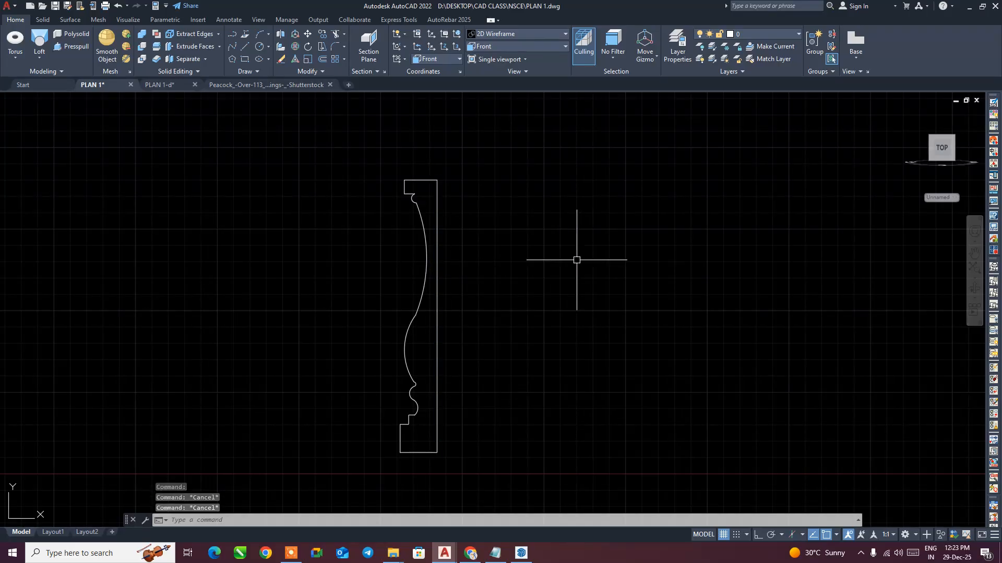
{"action": "type", "text": "reg"}
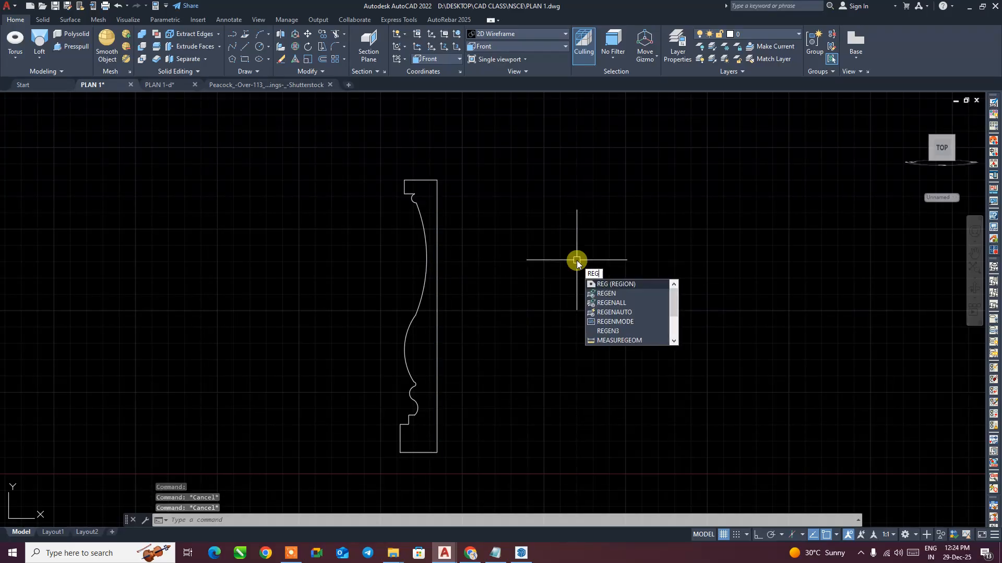
{"action": "key", "text": "Return"}
{"action": "left_click", "coordinate": [492, 487]}
{"action": "left_click", "coordinate": [352, 152]}
{"action": "key", "text": "Return"}
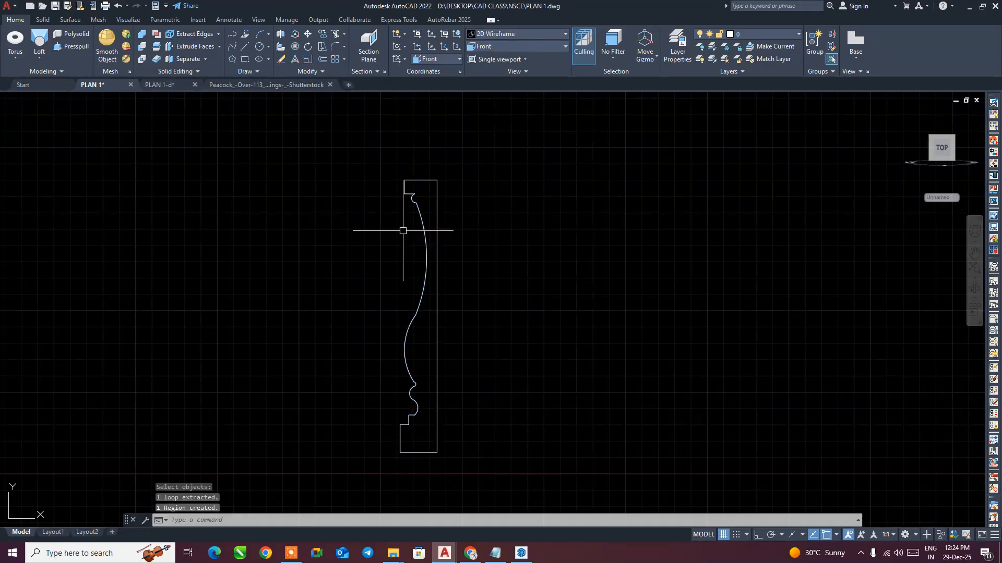
- Revolve the profile region a full 360° about its straight axis edge, from the top corner to the bottom corner
{"action": "left_click", "coordinate": [427, 243]}
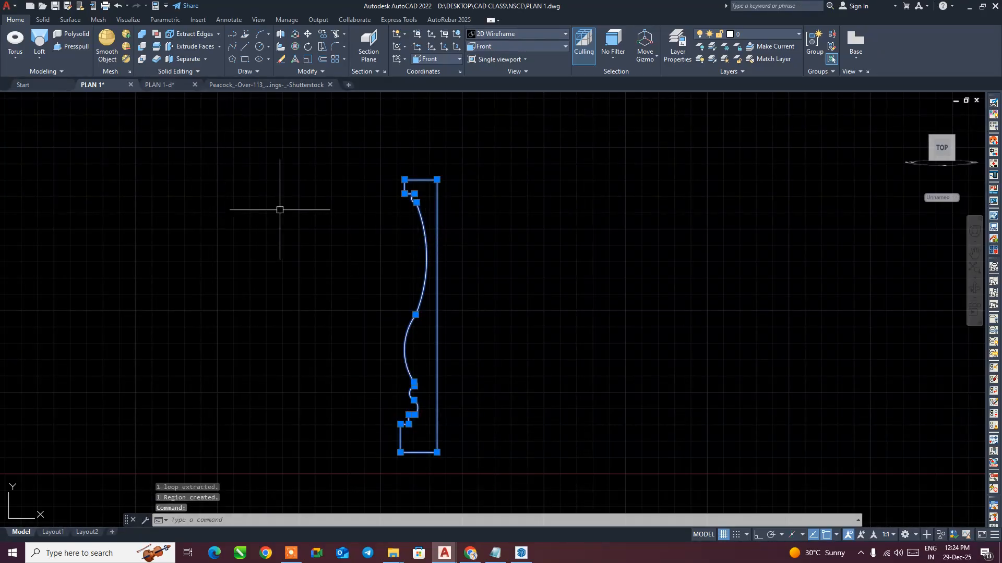
{"action": "left_click", "coordinate": [39, 56]}
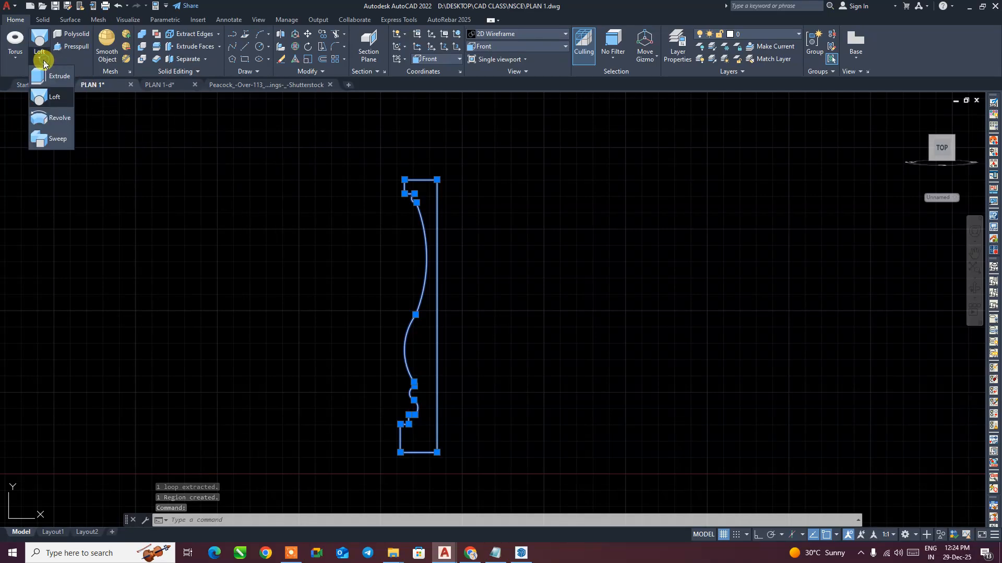
{"action": "left_click", "coordinate": [53, 123]}
{"action": "left_click", "coordinate": [440, 175]}
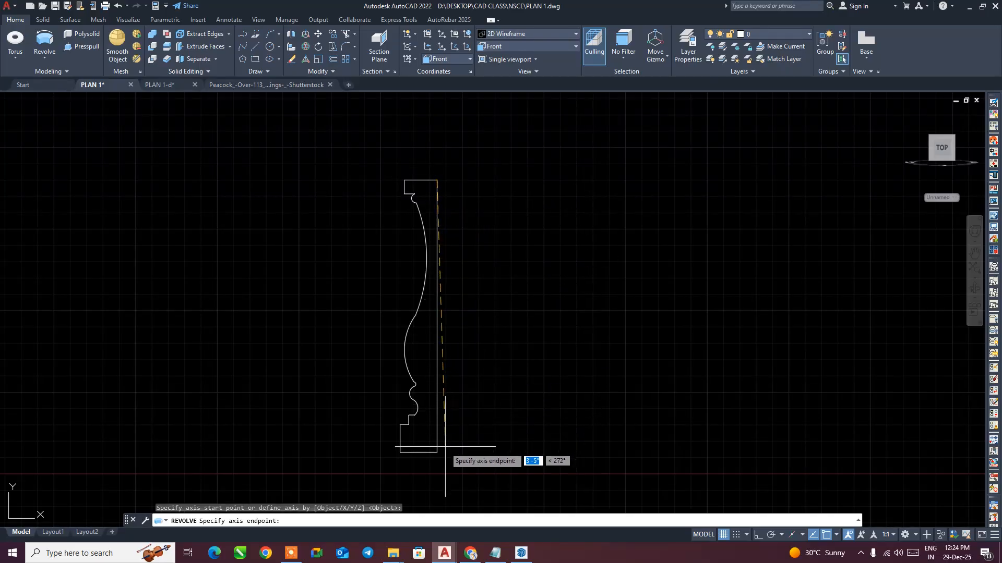
{"action": "left_click", "coordinate": [437, 453]}
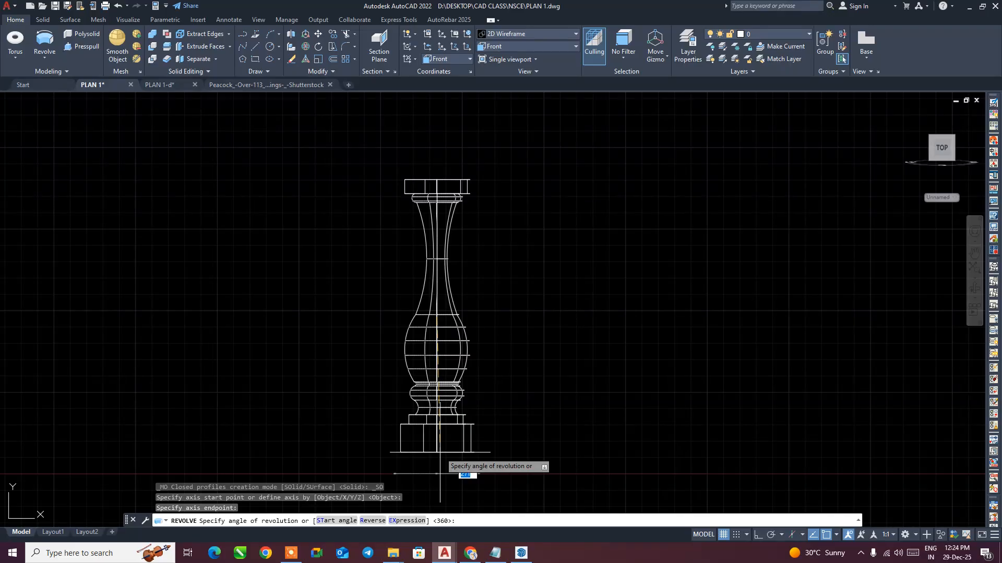
{"action": "key", "text": "Return"}
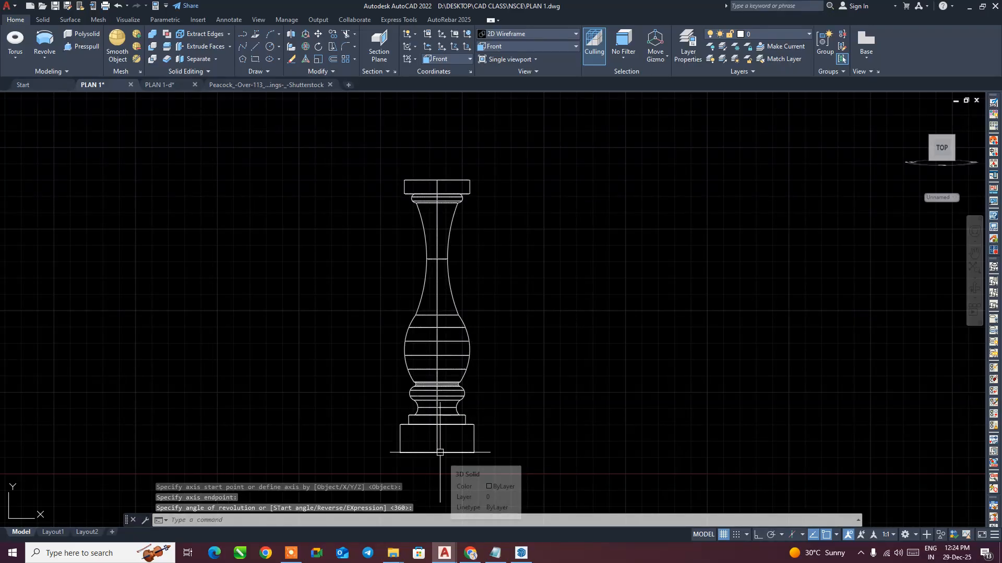
- Apply the Realistic visual style and orbit around the revolved baluster to inspect its shape
{"action": "left_click", "coordinate": [489, 33]}
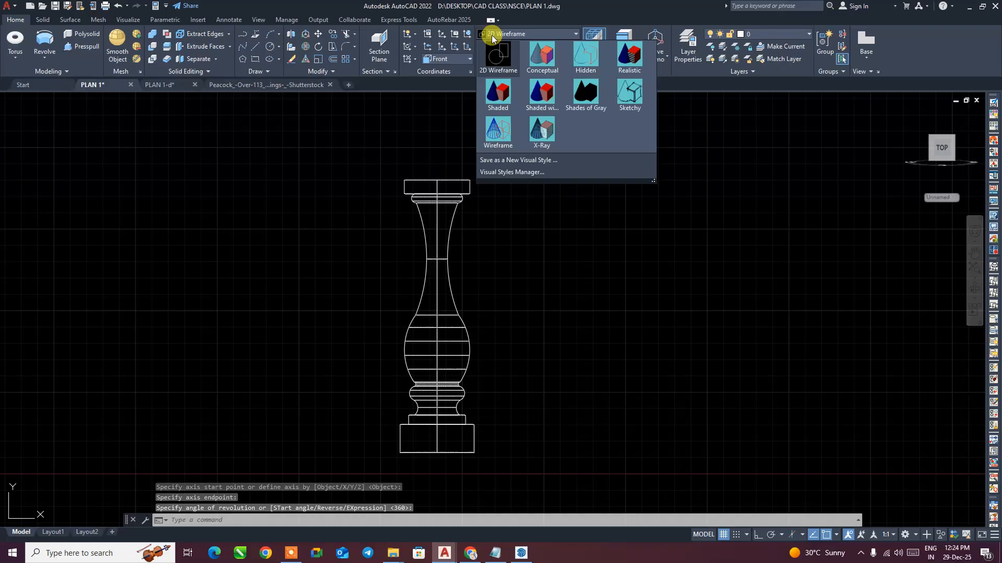
{"action": "left_click", "coordinate": [628, 65]}
{"action": "type", "text": "orbi"}
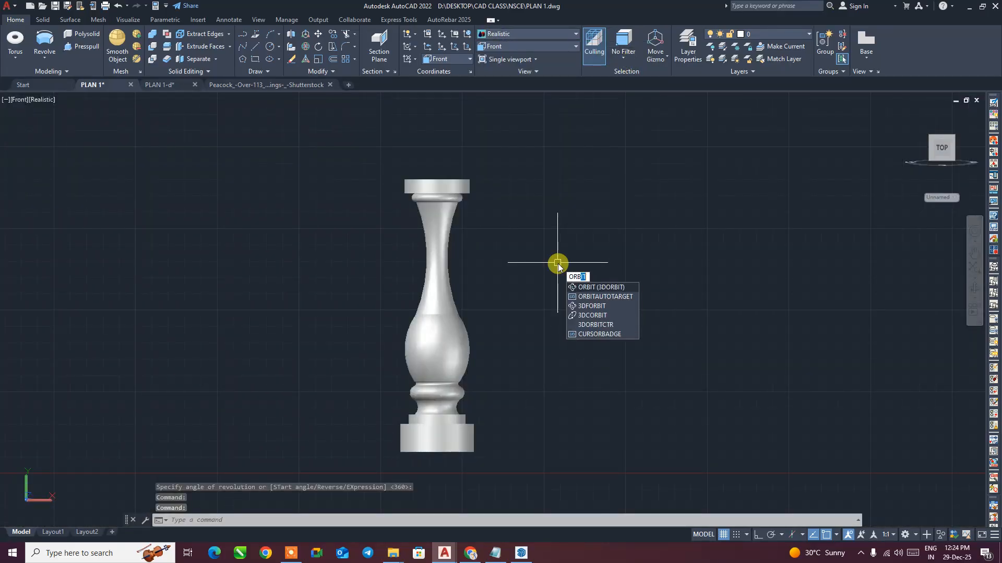
{"action": "key", "text": "Return"}
{"action": "left_click_drag", "start_coordinate": [492, 268], "coordinate": [543, 320]}
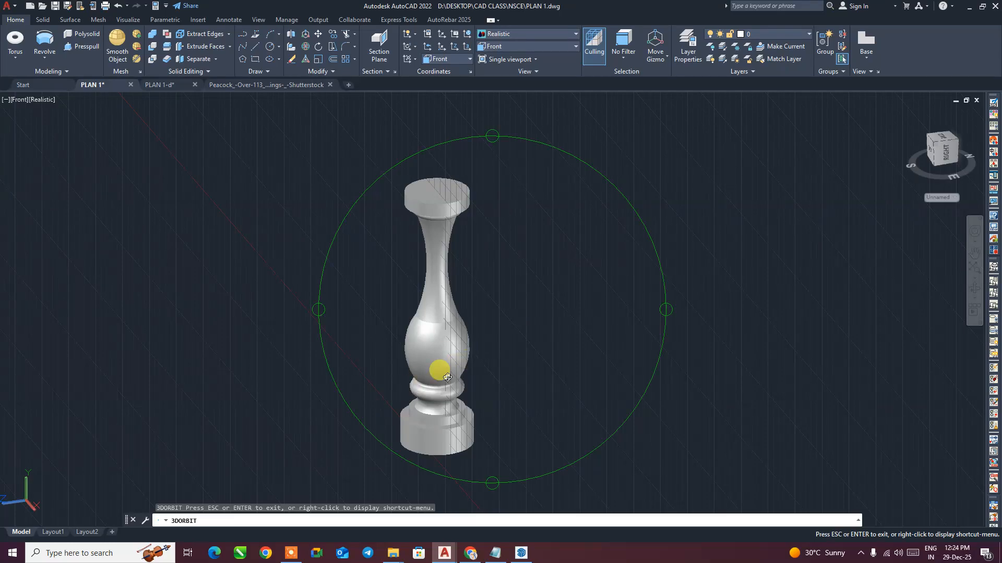
{"action": "left_click_drag", "start_coordinate": [436, 395], "coordinate": [484, 357]}
{"action": "scroll", "coordinate": [454, 339], "scroll_direction": "up", "scroll_amount": 8}
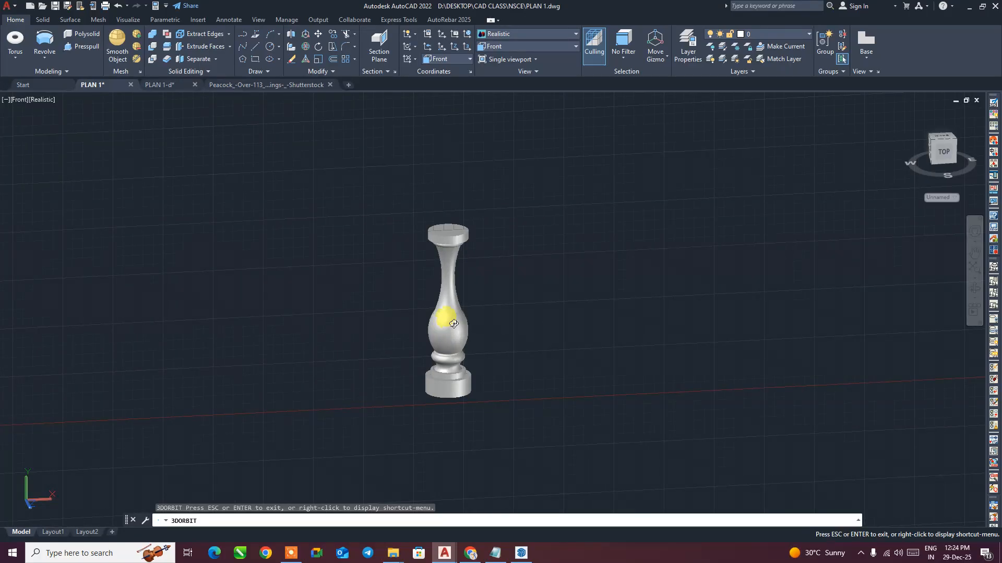
{"action": "left_click", "coordinate": [16, 55]}
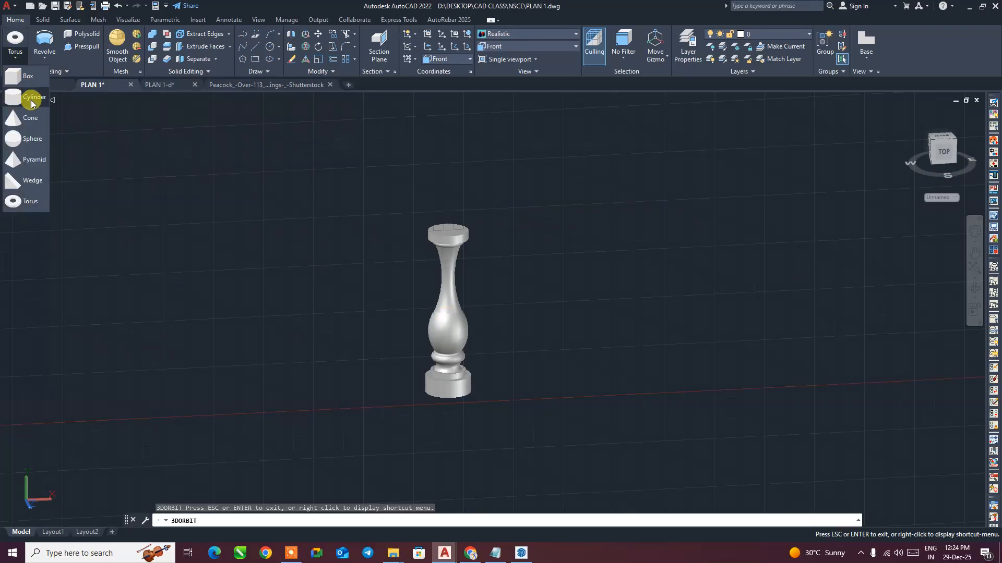
{"action": "left_click", "coordinate": [31, 103]}
{"action": "left_click", "coordinate": [540, 371]}
{"action": "key", "text": "Escape"}
- In the Top view, place a cylinder beside the baluster, slightly smaller in radius, with a height of 3'
{"action": "left_click", "coordinate": [507, 46]}
{"action": "left_click", "coordinate": [507, 63]}
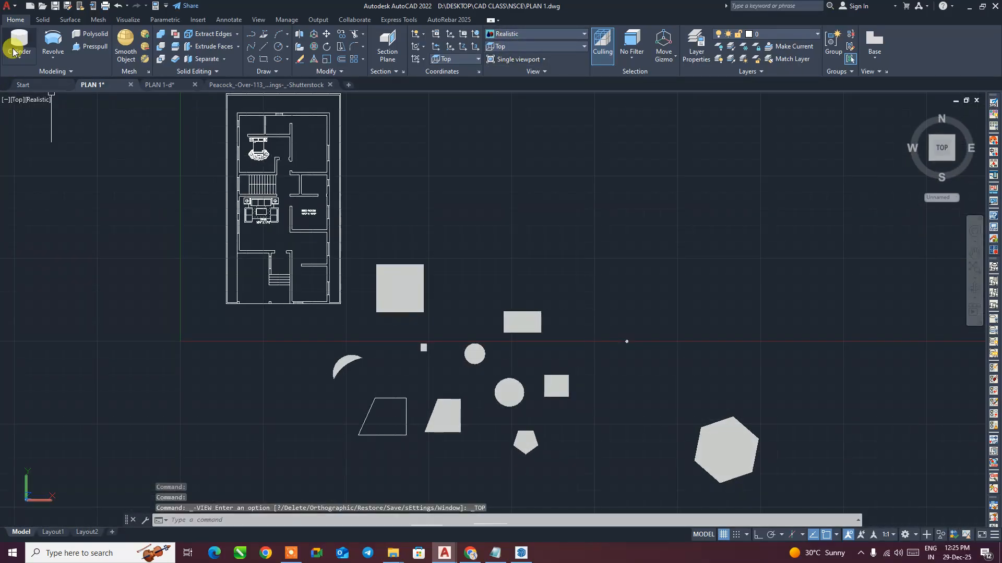
{"action": "left_click", "coordinate": [19, 42]}
{"action": "scroll", "coordinate": [636, 334], "scroll_direction": "up", "scroll_amount": 10}
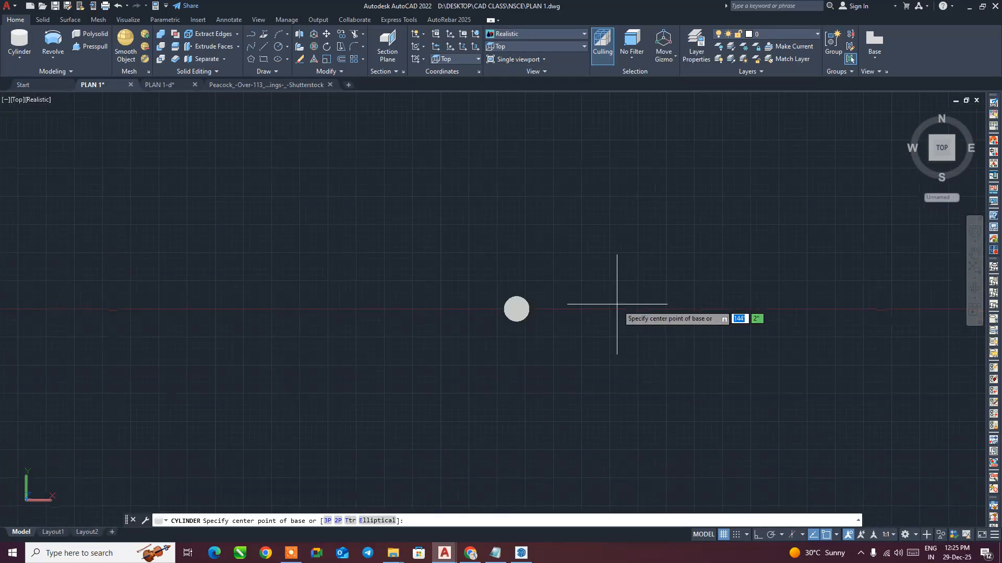
{"action": "left_click", "coordinate": [590, 313]}
{"action": "left_click", "coordinate": [600, 314]}
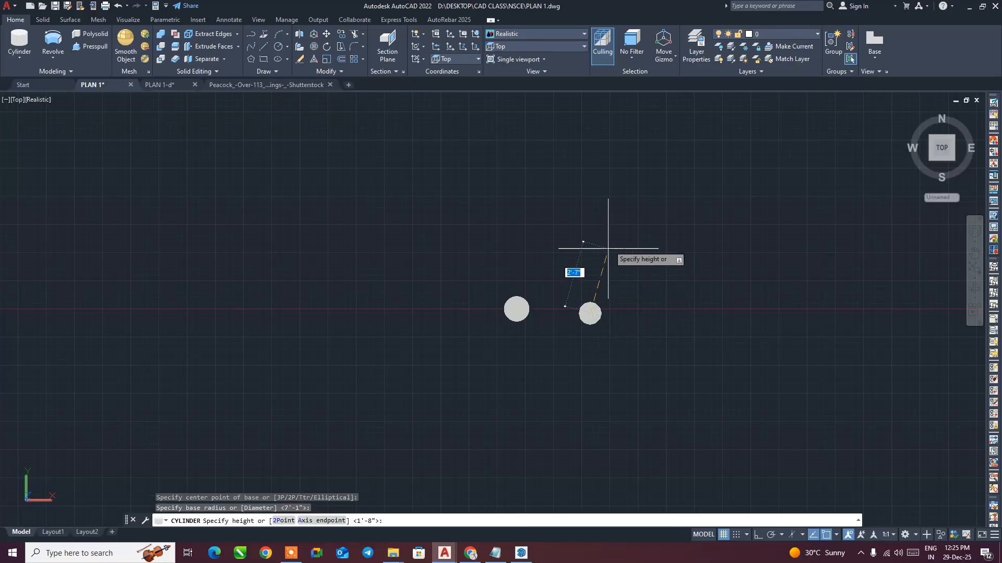
{"action": "type", "text": "3'"}
{"action": "key", "text": "Return"}
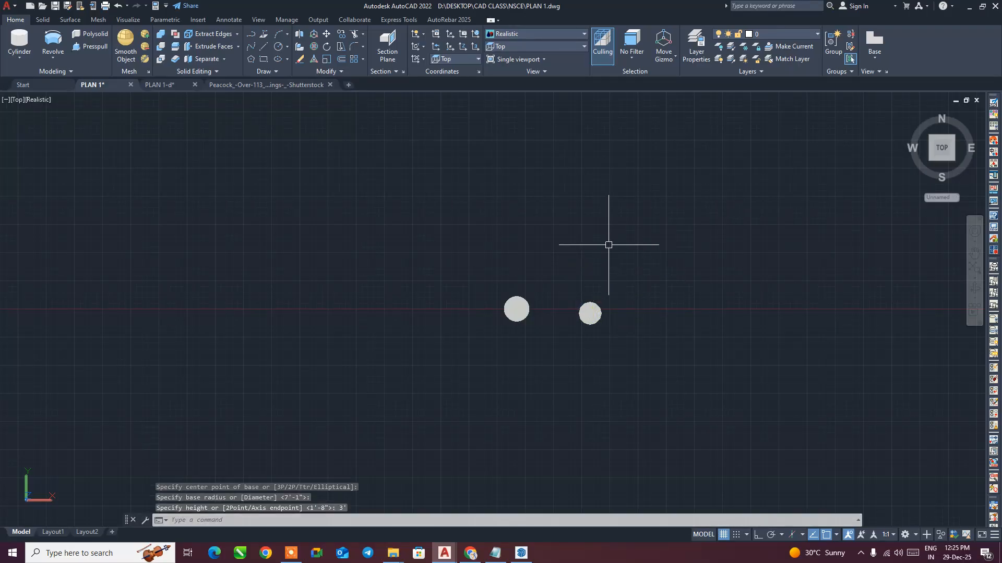
- Switch to the SW Isometric view to look at the baluster and the new cylinder together
{"action": "left_click", "coordinate": [508, 46]}
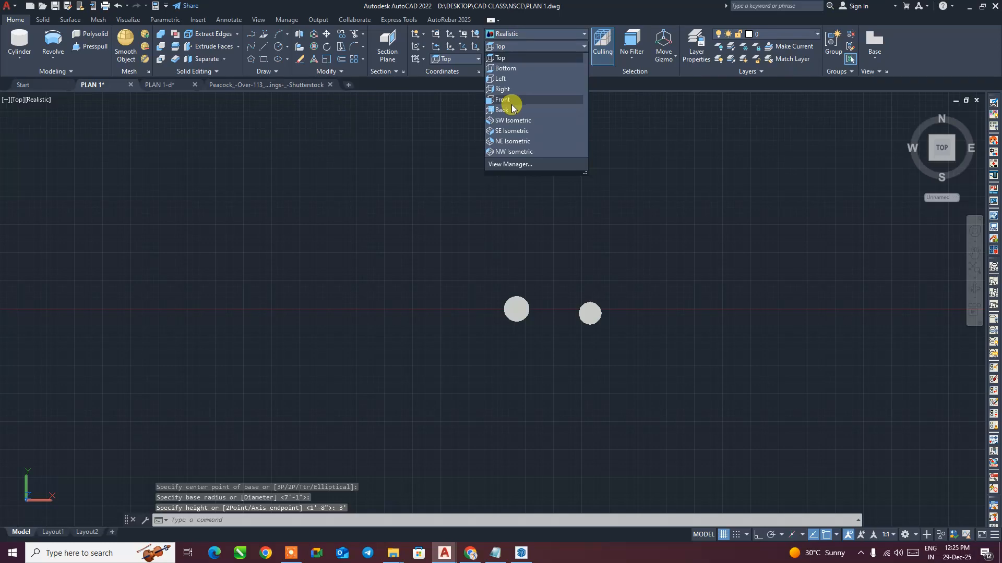
{"action": "left_click", "coordinate": [513, 120]}
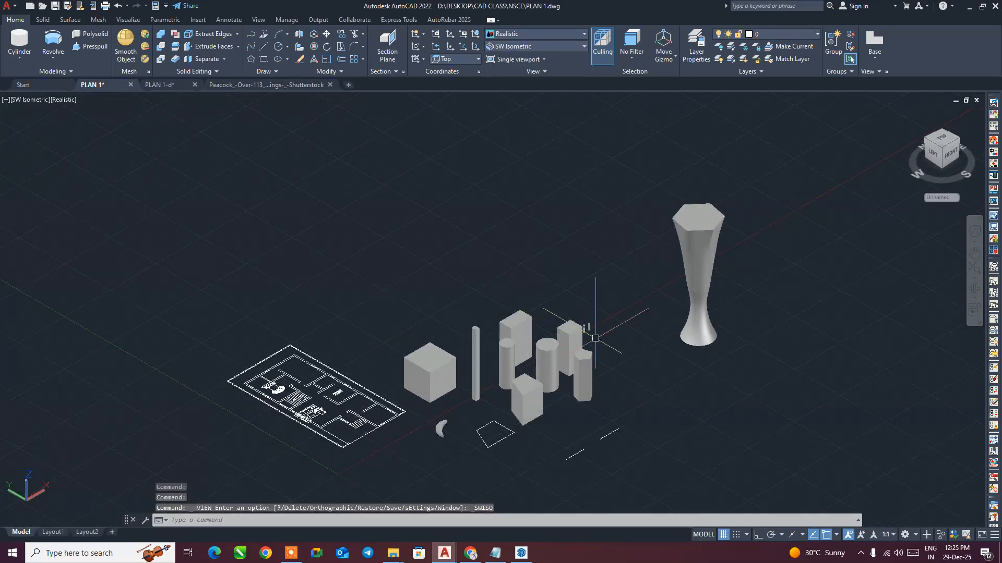
{"action": "scroll", "coordinate": [595, 338], "scroll_direction": "up", "scroll_amount": 5}
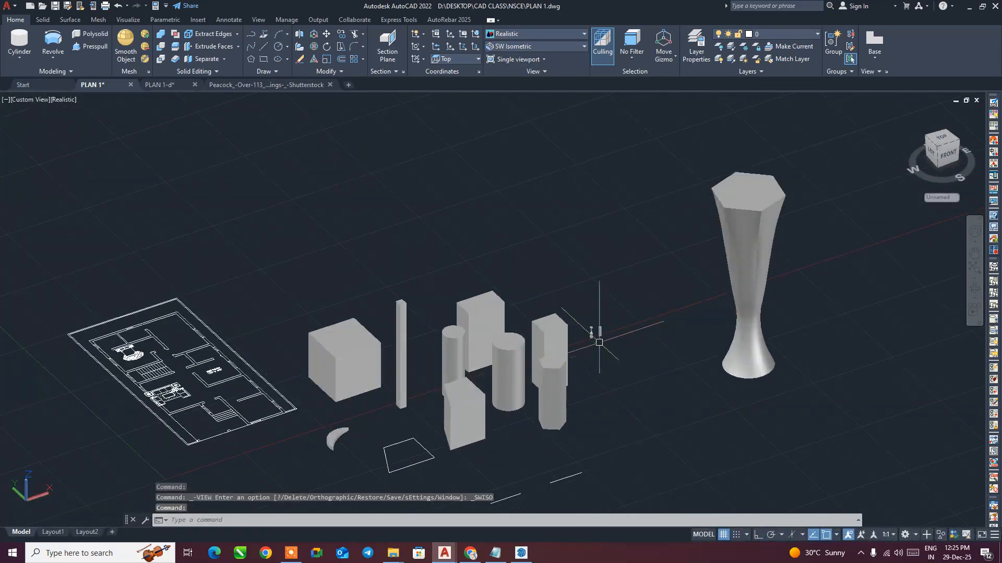
- Switch to the Chrome browser and search Google Images for "autocad revolve"
{"action": "scroll", "coordinate": [595, 324], "scroll_direction": "up", "scroll_amount": 6}
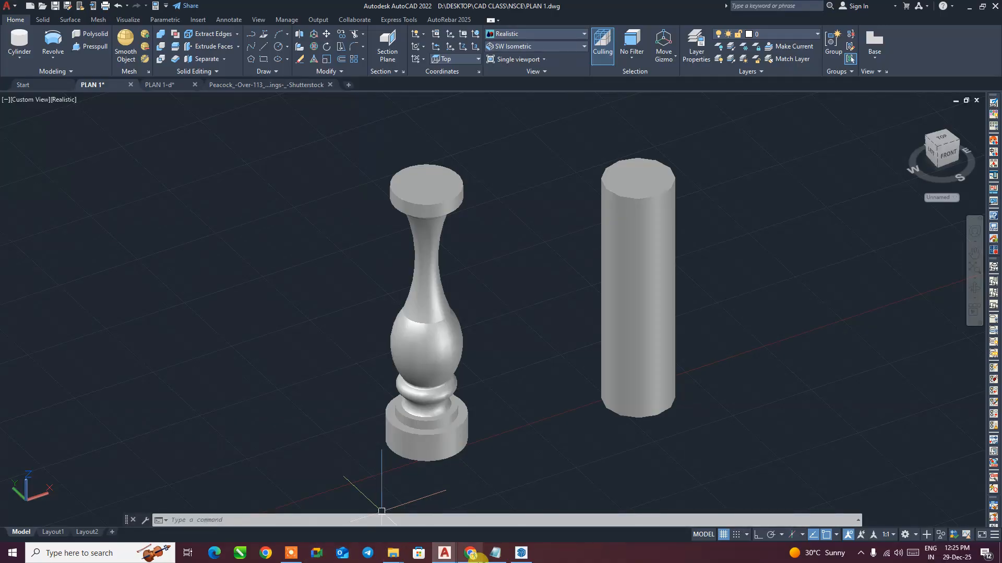
{"action": "left_click", "coordinate": [469, 552]}
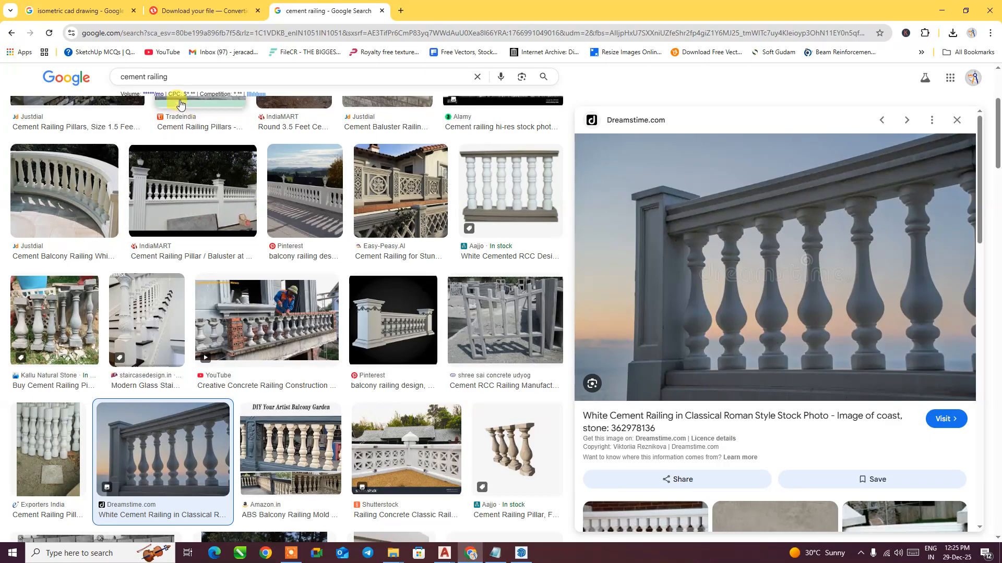
{"action": "left_click_drag", "start_coordinate": [175, 76], "coordinate": [73, 71]}
{"action": "left_click", "coordinate": [89, 10]}
{"action": "left_click_drag", "start_coordinate": [193, 77], "coordinate": [47, 76]}
{"action": "type", "text": "a"}
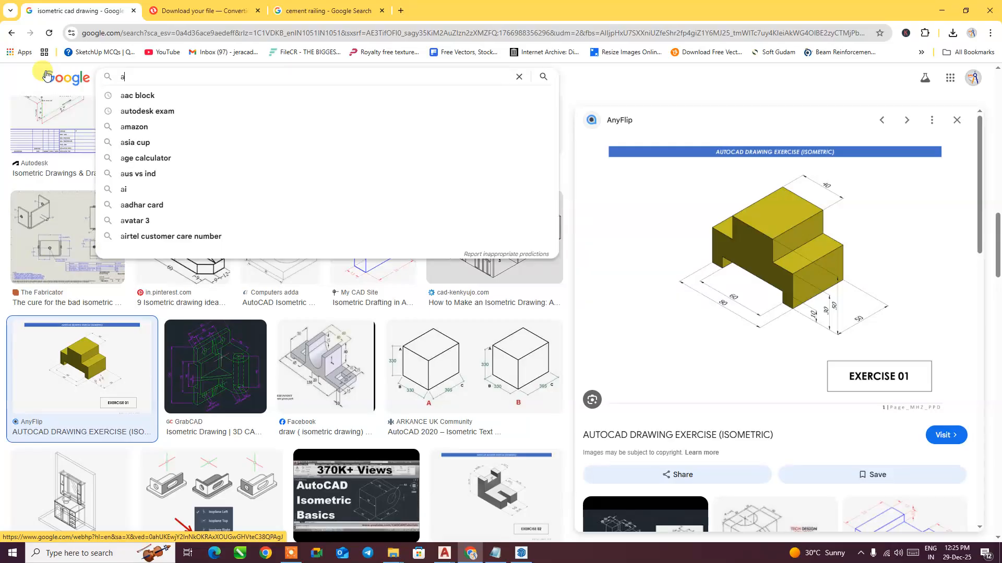
{"action": "type", "text": "utocad"}
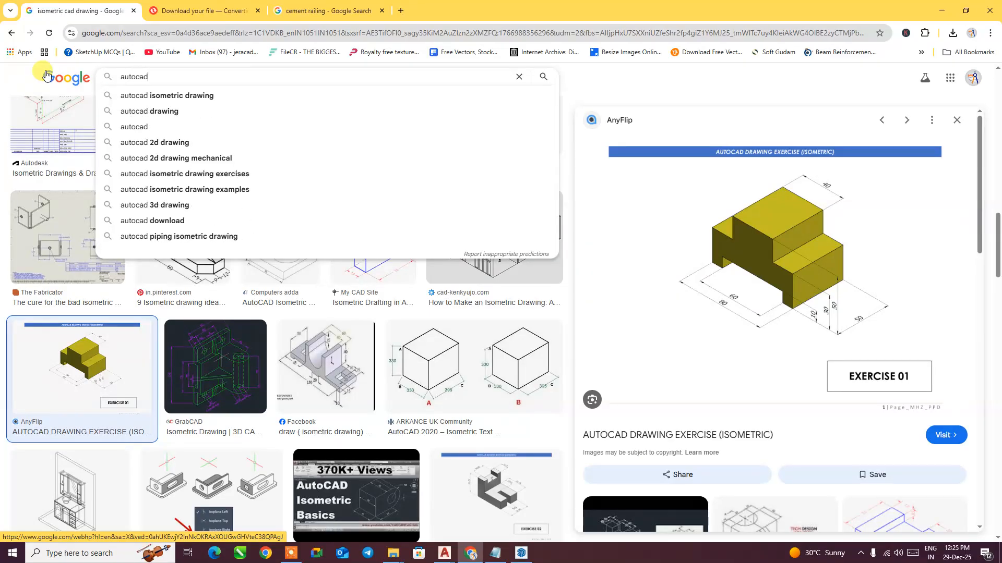
{"action": "type", "text": " r"}
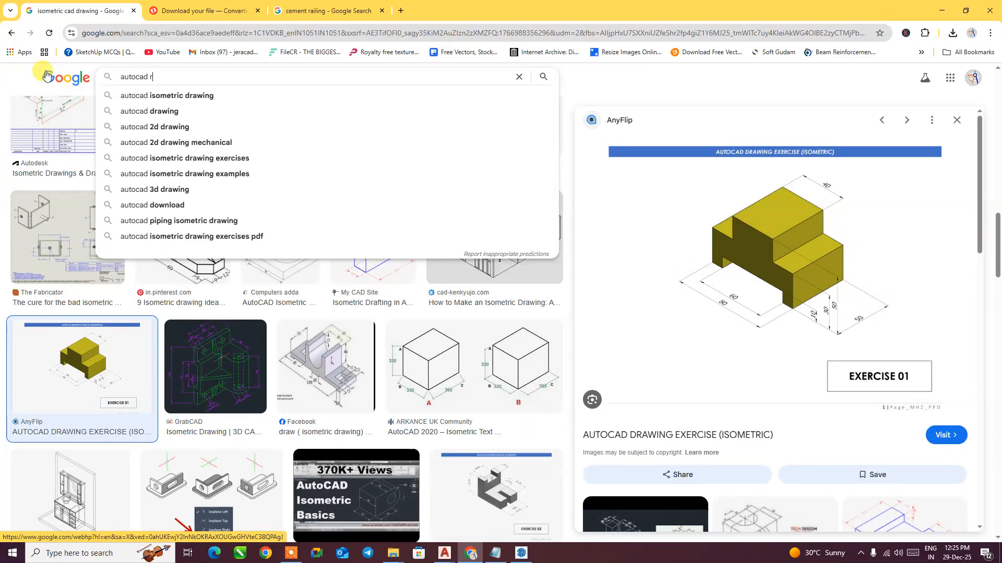
{"action": "type", "text": "evolve"}
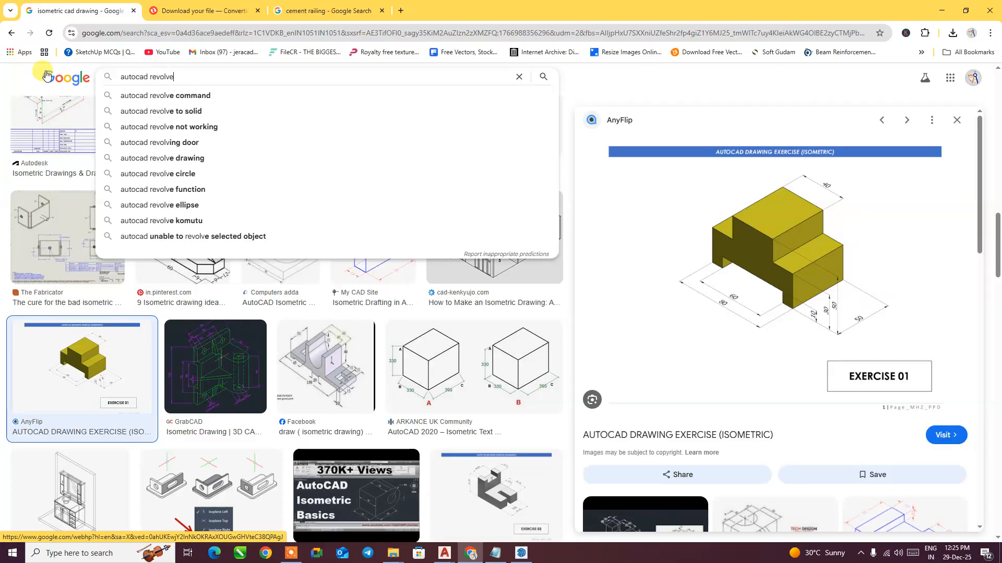
{"action": "key", "text": "Return"}
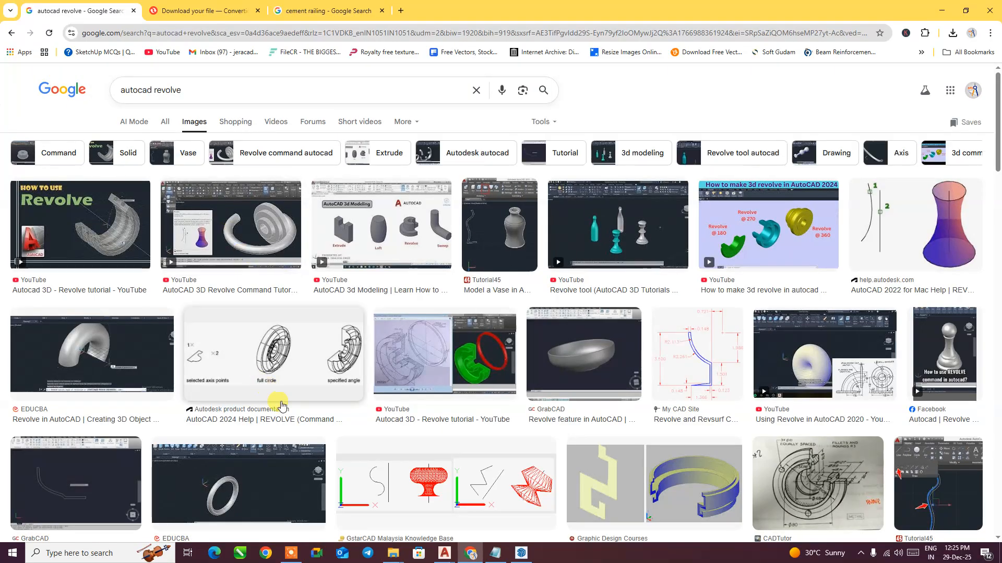
- Examine revolve example images, including the bottles and chess pieces, the bottle profile diagram and the dimensioned pawn drawing
{"action": "left_click", "coordinate": [637, 229]}
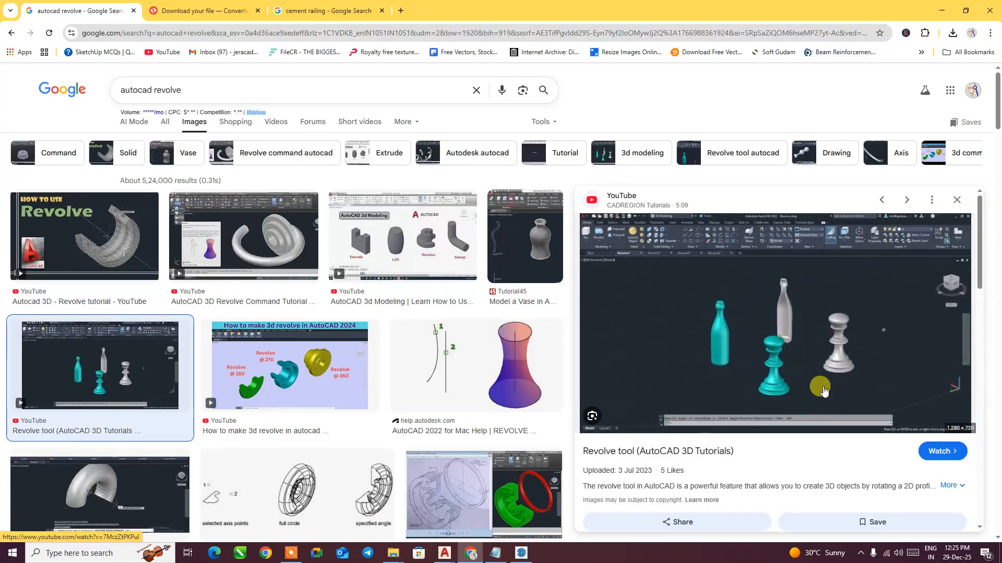
{"action": "scroll", "coordinate": [360, 339], "scroll_direction": "down", "scroll_amount": 3}
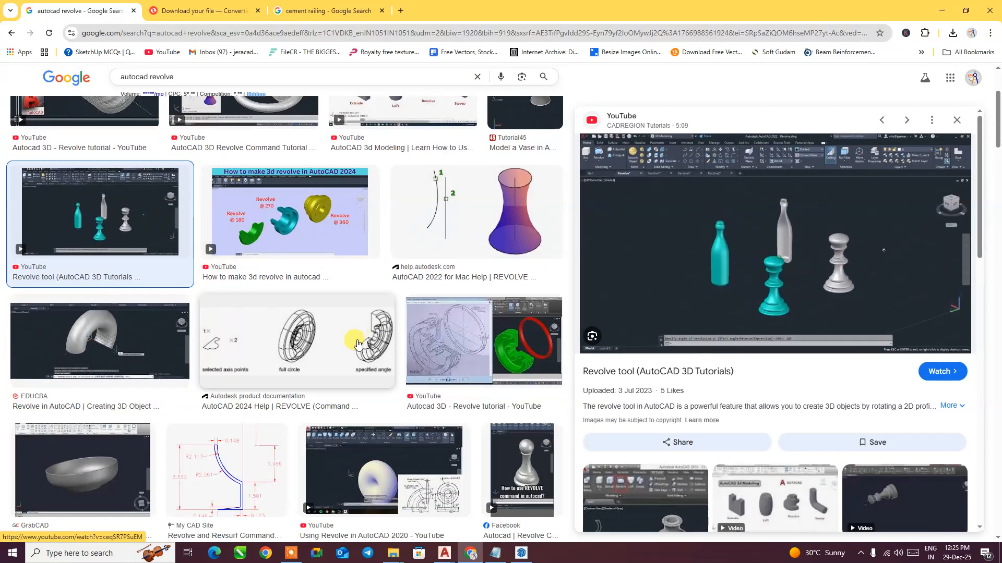
{"action": "scroll", "coordinate": [358, 343], "scroll_direction": "down", "scroll_amount": 5}
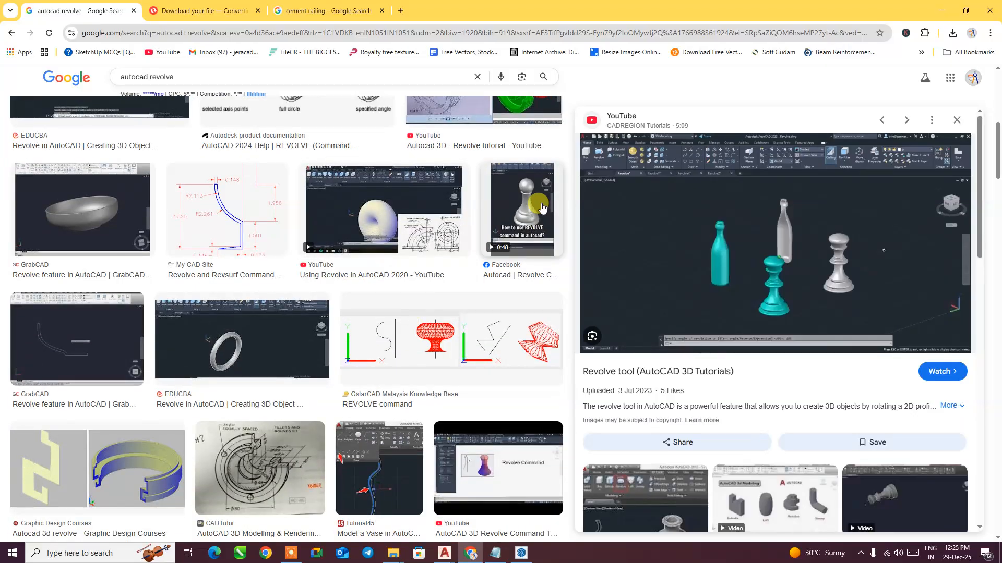
{"action": "left_click", "coordinate": [543, 207]}
{"action": "scroll", "coordinate": [323, 324], "scroll_direction": "down", "scroll_amount": 8}
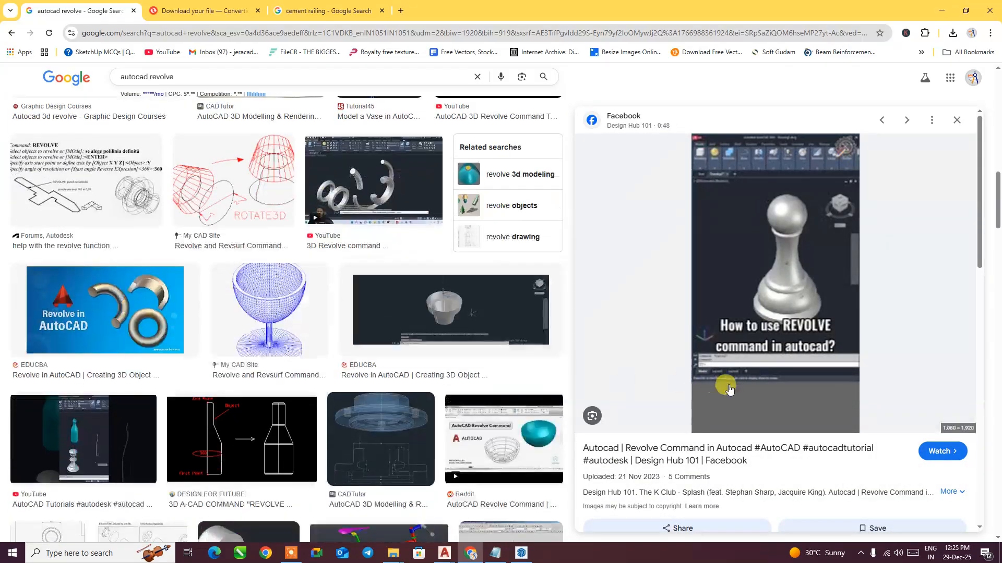
{"action": "scroll", "coordinate": [729, 389], "scroll_direction": "down", "scroll_amount": 10}
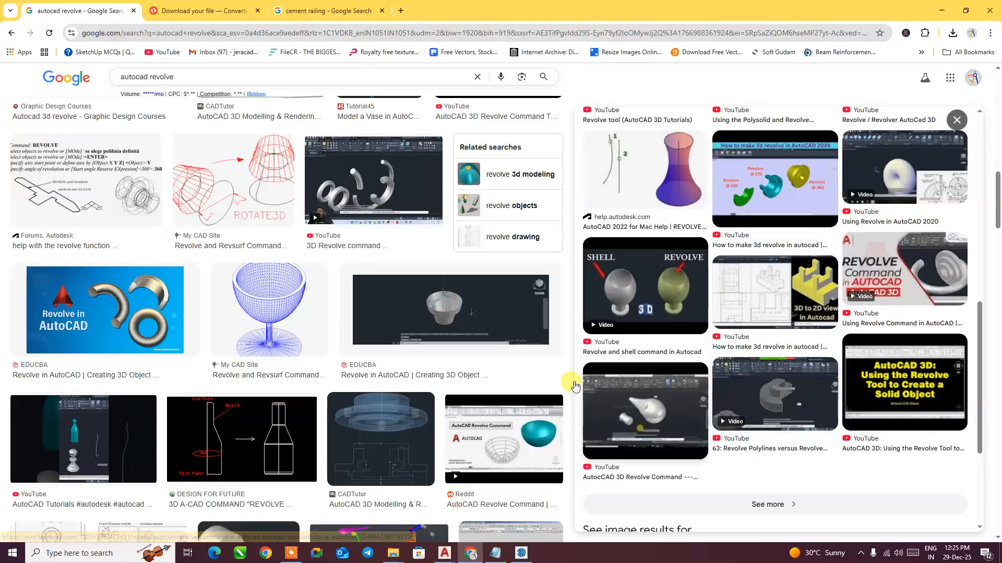
{"action": "scroll", "coordinate": [365, 366], "scroll_direction": "down", "scroll_amount": 4}
{"action": "left_click", "coordinate": [269, 244]}
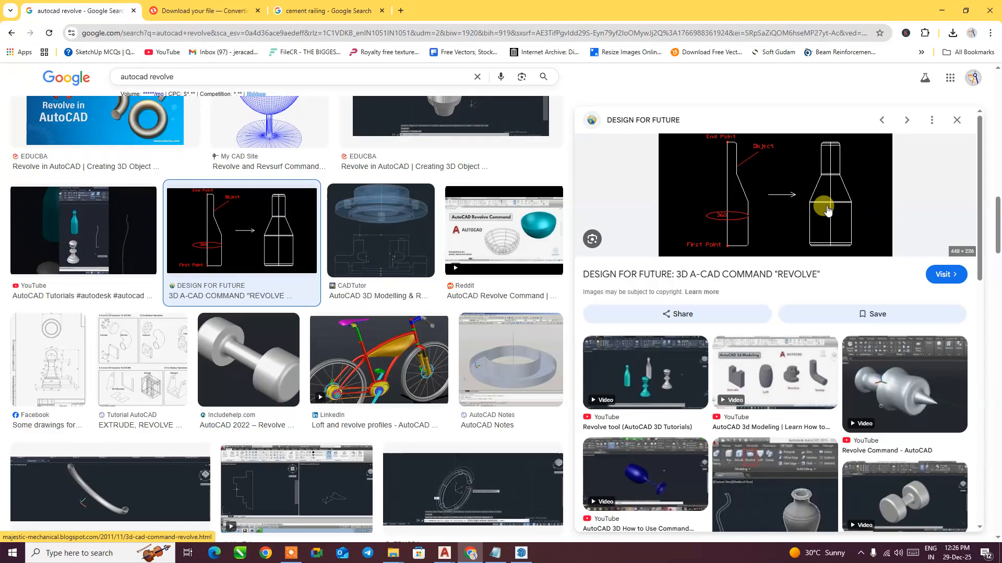
{"action": "left_click", "coordinate": [70, 376]}
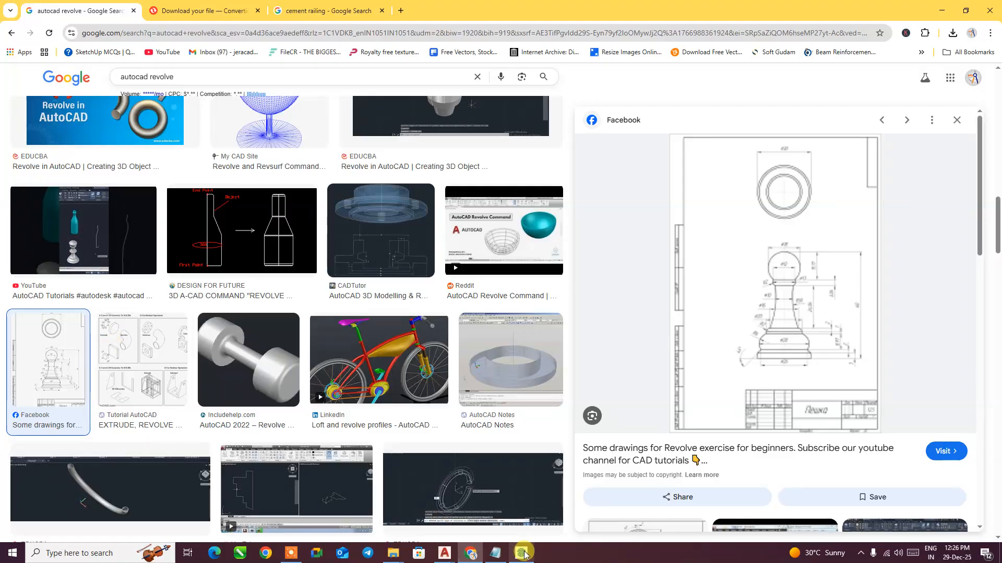
- Return to AutoCAD and bring up the description of the Sweep tool among the solid-creation commands
{"action": "mouse_move", "coordinate": [451, 557]}
{"action": "left_click", "coordinate": [334, 501]}
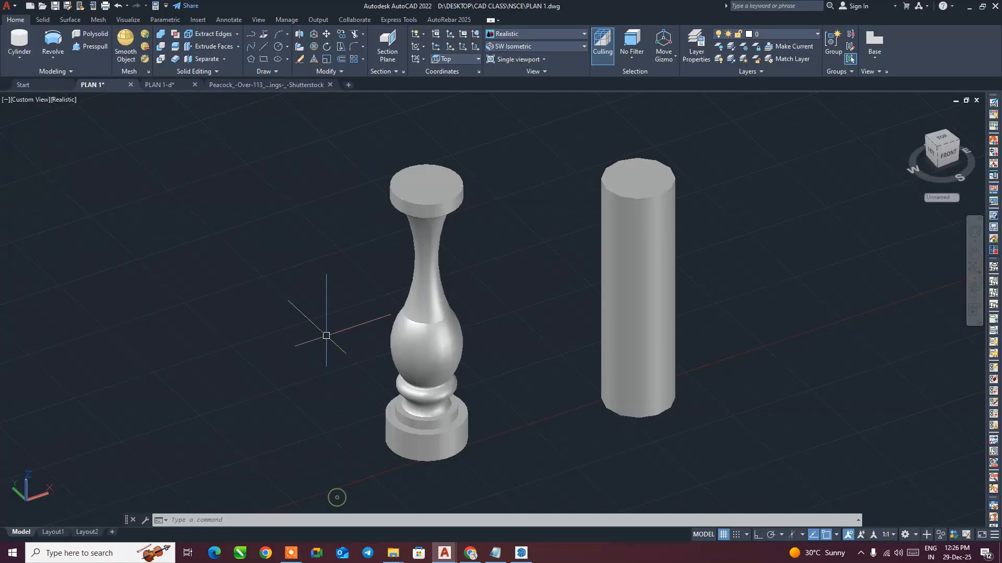
{"action": "scroll", "coordinate": [469, 322], "scroll_direction": "down", "scroll_amount": 8}
{"action": "middle_click_drag", "start_coordinate": [469, 321], "coordinate": [571, 255]}
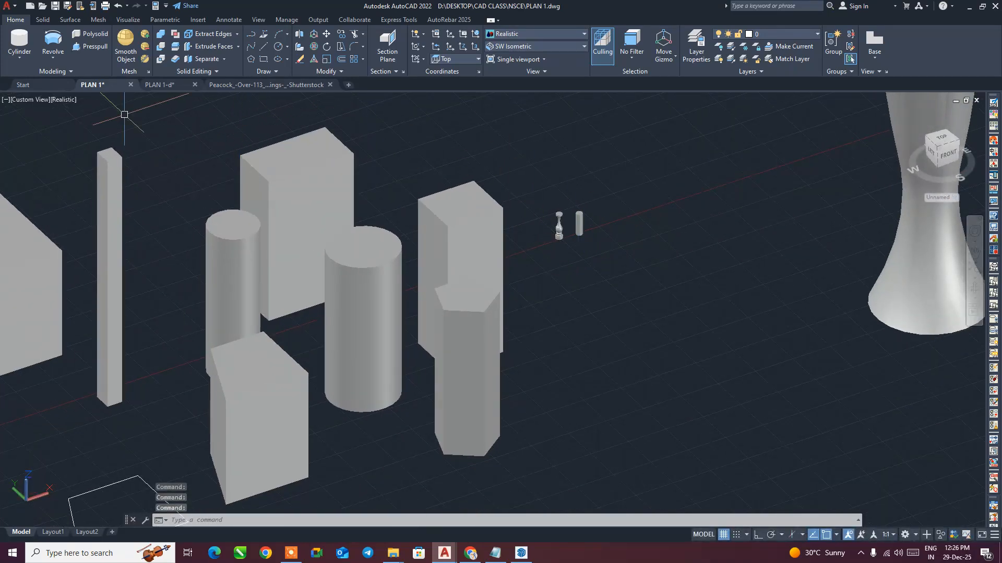
{"action": "left_click", "coordinate": [53, 55]}
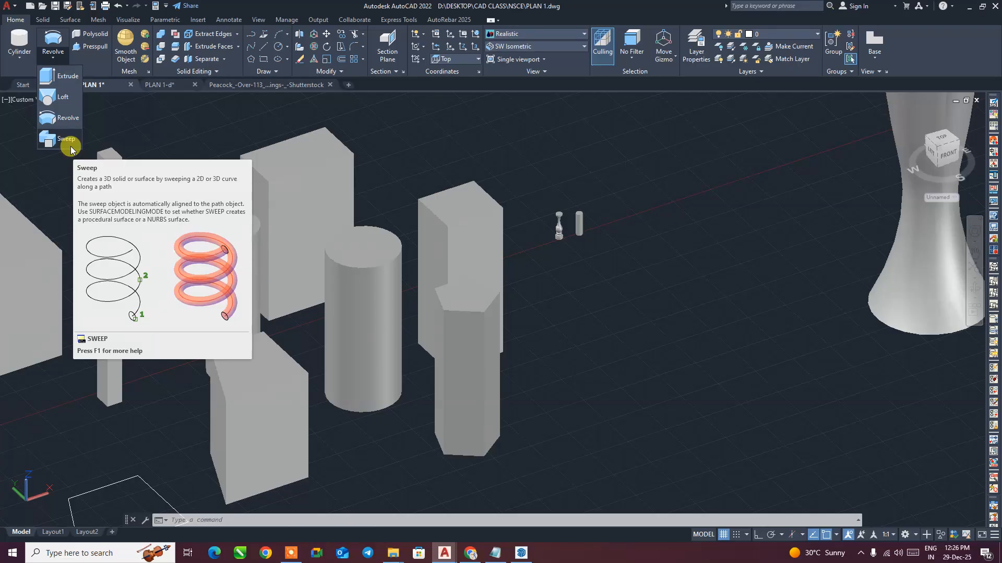
- Switch to the Chrome browser and search Google Images for "cornice"
{"action": "left_click", "coordinate": [470, 553]}
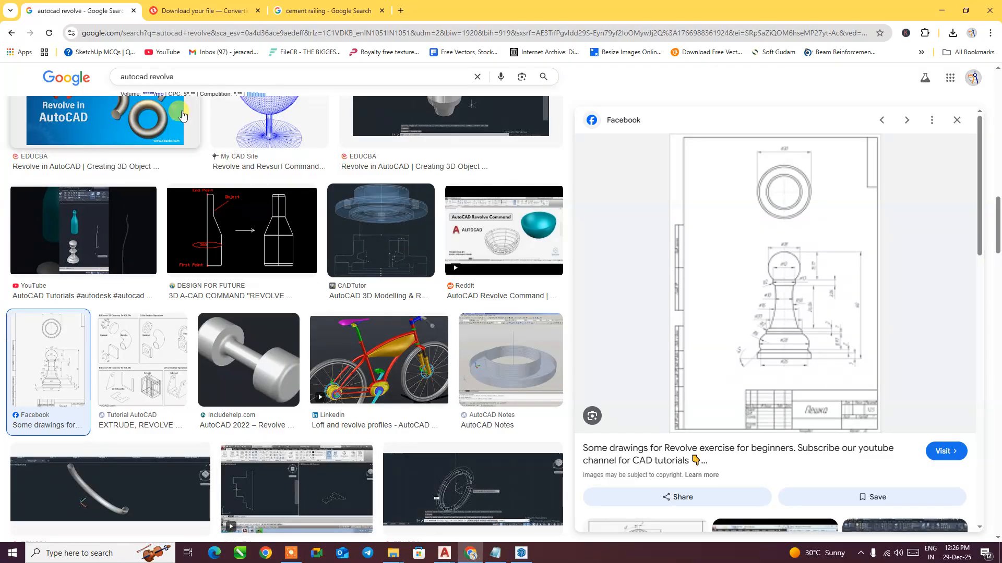
{"action": "key", "text": "ctrl+a"}
{"action": "type", "text": "cornice"}
{"action": "key", "text": "Return"}
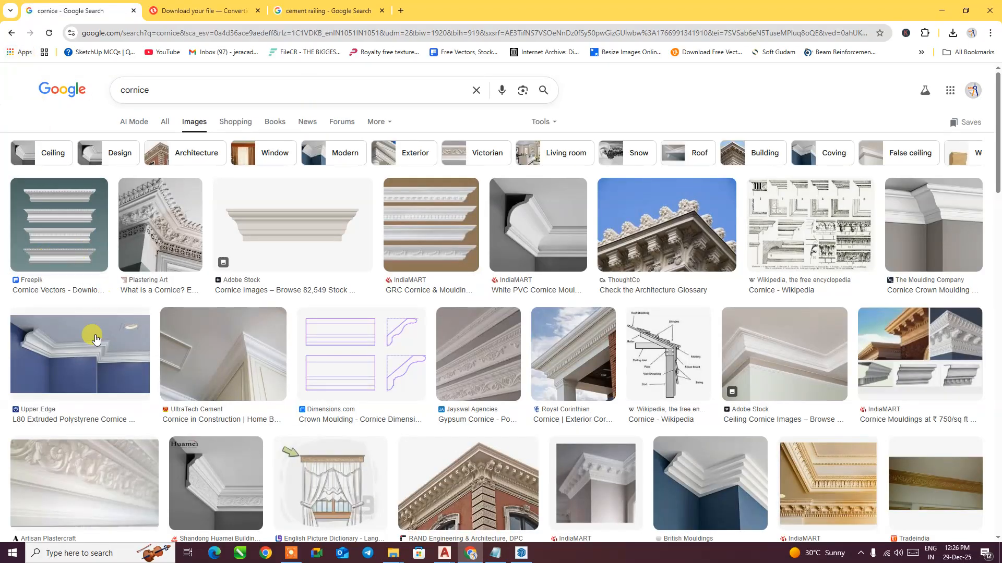
- Examine cornice images of wall corners and moulding ends, and compare them with the Dimensions.com crown moulding profile drawing
{"action": "left_click", "coordinate": [78, 345]}
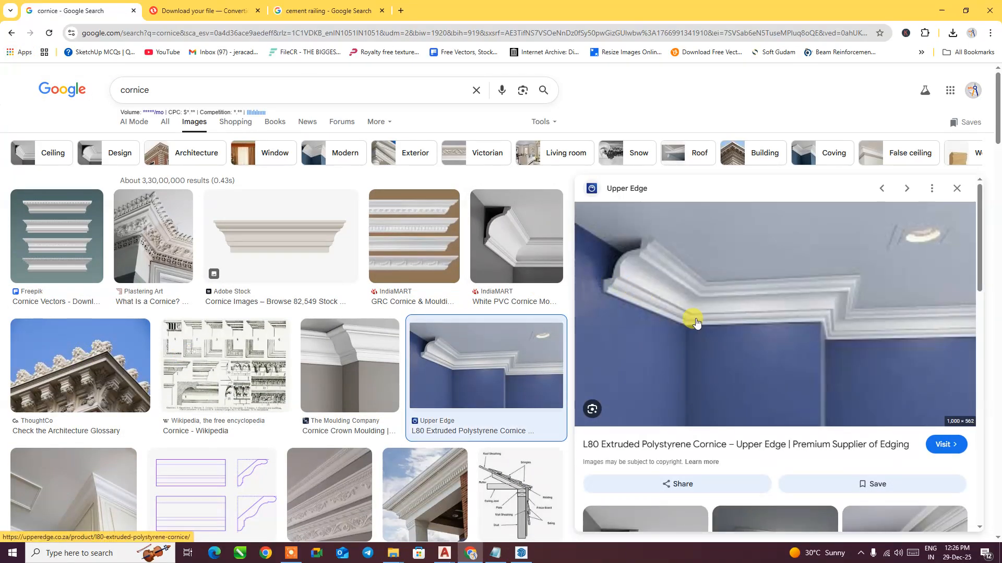
{"action": "left_click", "coordinate": [372, 374]}
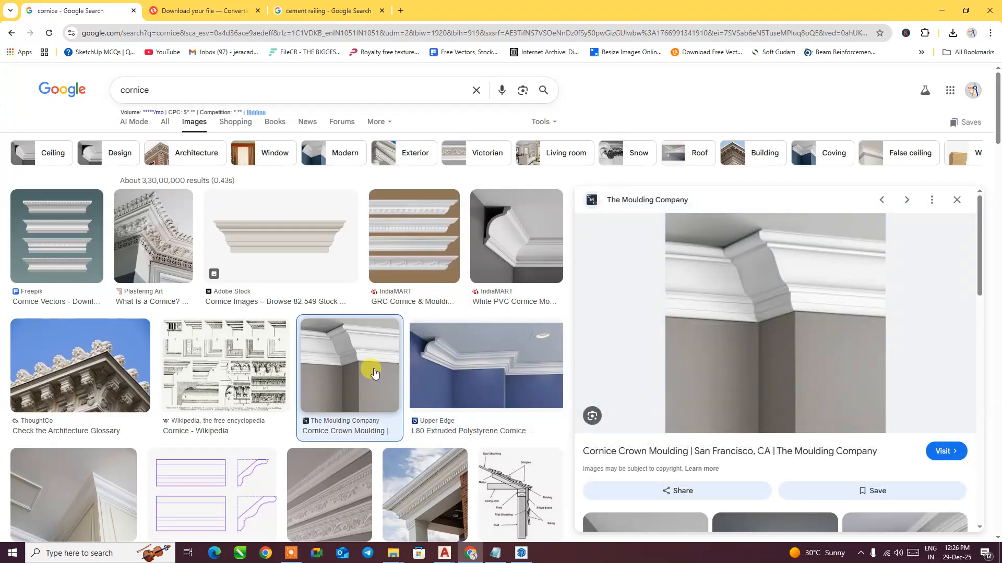
{"action": "left_click", "coordinate": [223, 503]}
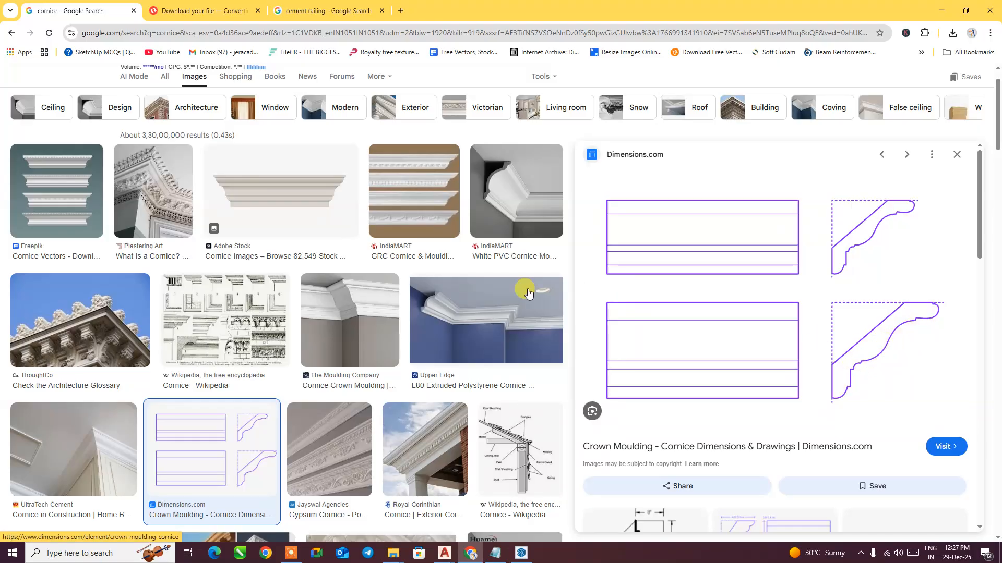
{"action": "left_click", "coordinate": [352, 321]}
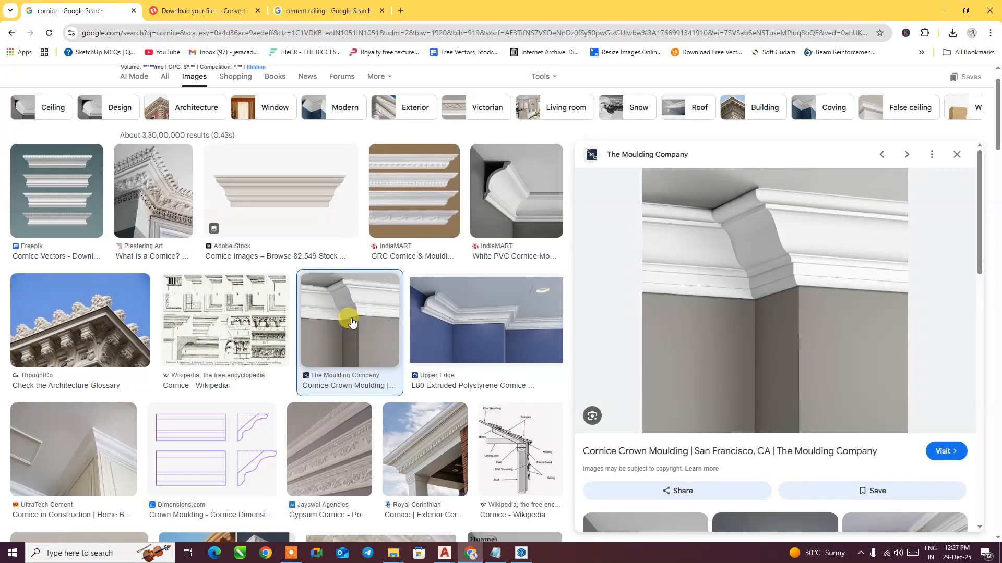
{"action": "left_click", "coordinate": [519, 218]}
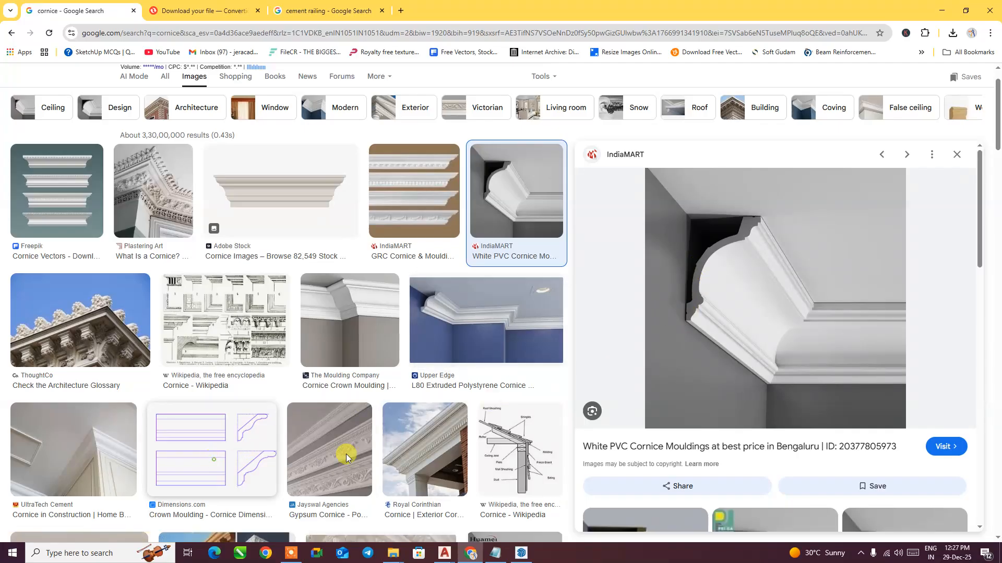
{"action": "left_click", "coordinate": [232, 460]}
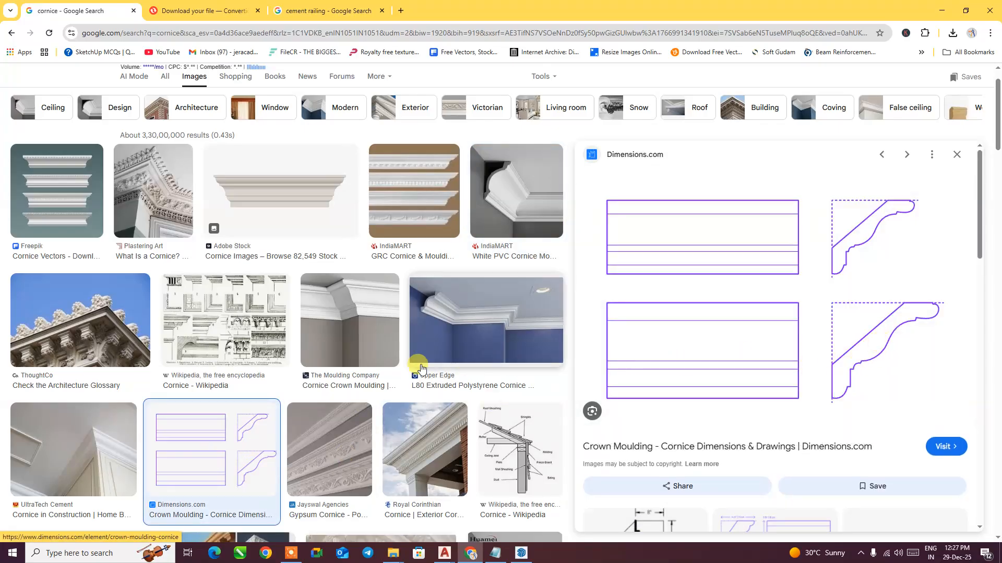
{"action": "scroll", "coordinate": [376, 402], "scroll_direction": "down", "scroll_amount": 3}
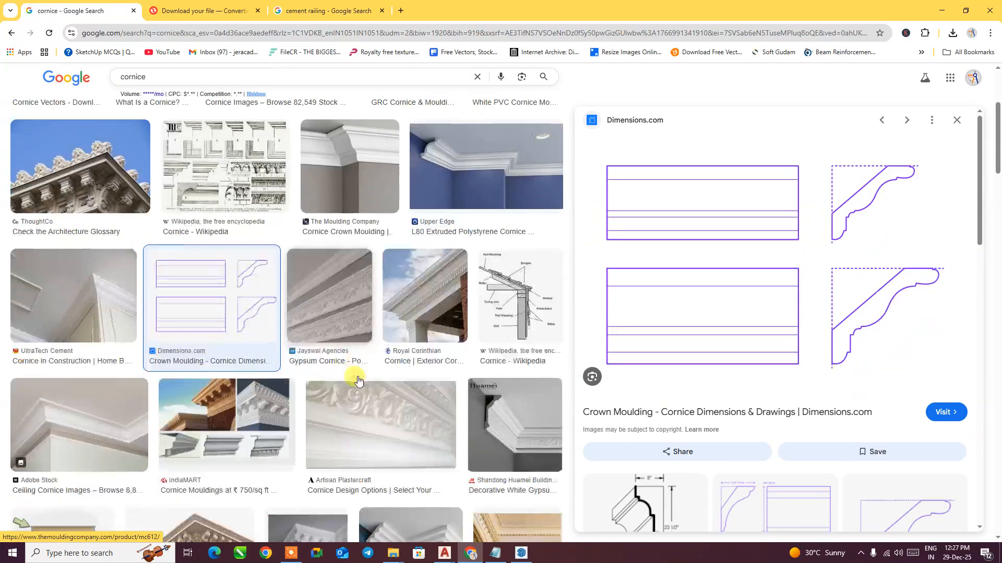
- Return to AutoCAD and draw an open zigzag polyline of five segments on the empty ground in front of the baluster and small cylinder
{"action": "left_click", "coordinate": [444, 553]}
{"action": "left_click", "coordinate": [327, 509]}
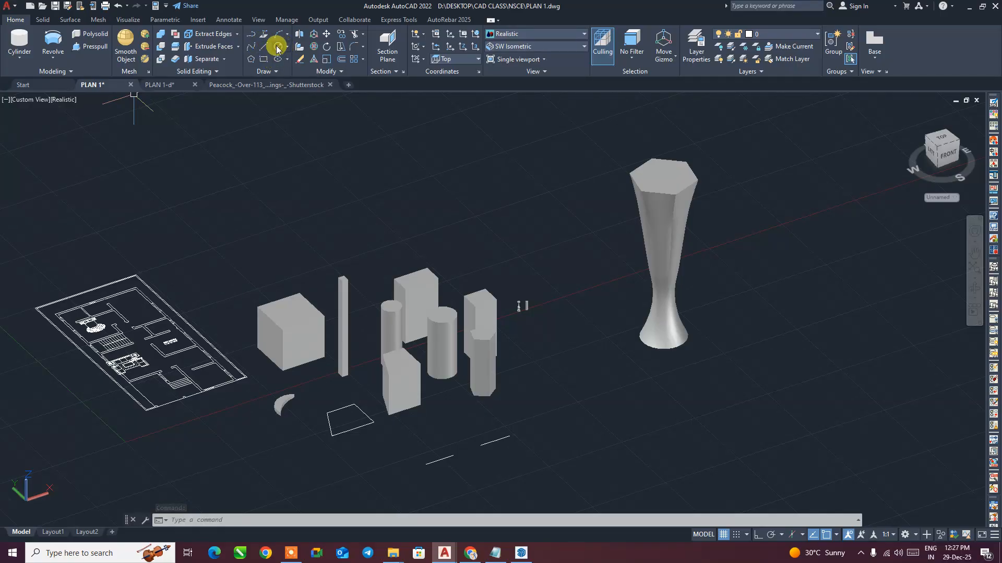
{"action": "left_click", "coordinate": [264, 34]}
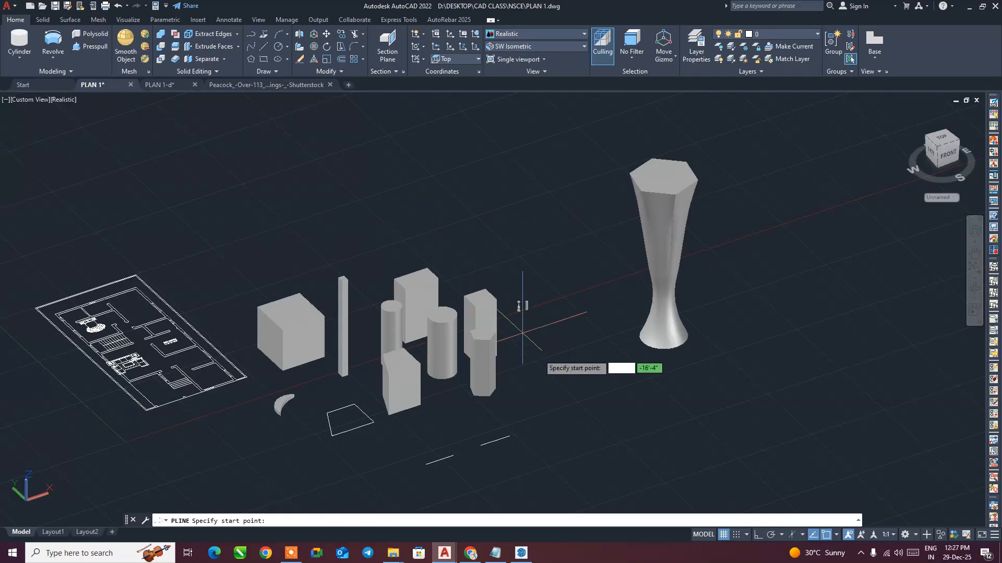
{"action": "scroll", "coordinate": [537, 355], "scroll_direction": "up", "scroll_amount": 5}
{"action": "left_click", "coordinate": [550, 411]}
{"action": "left_click", "coordinate": [469, 351]}
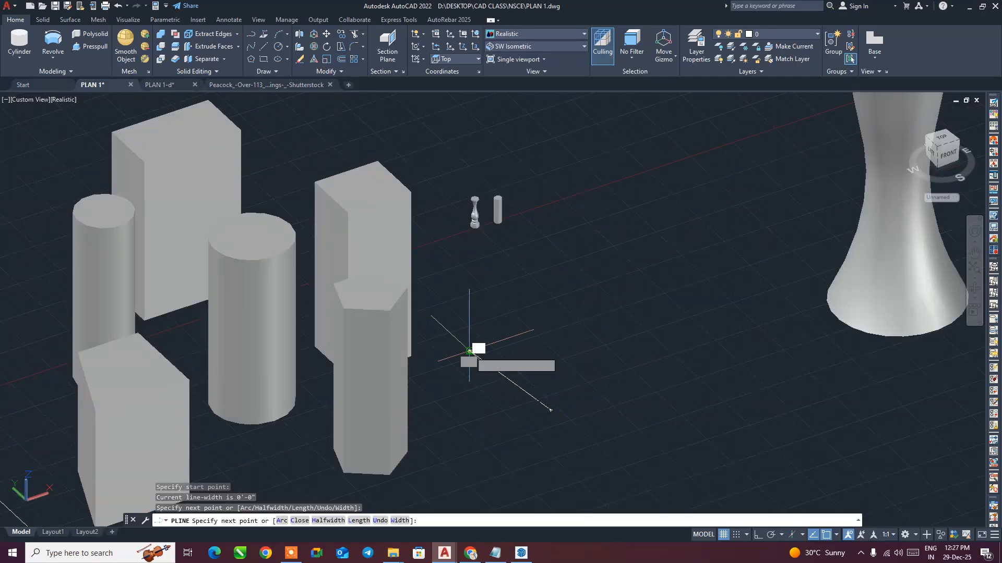
{"action": "left_click", "coordinate": [543, 308]}
{"action": "left_click", "coordinate": [665, 350]}
{"action": "left_click", "coordinate": [717, 304]}
{"action": "left_click", "coordinate": [676, 238]}
{"action": "key", "text": "Return"}
{"action": "scroll", "coordinate": [698, 347], "scroll_direction": "up", "scroll_amount": 2}
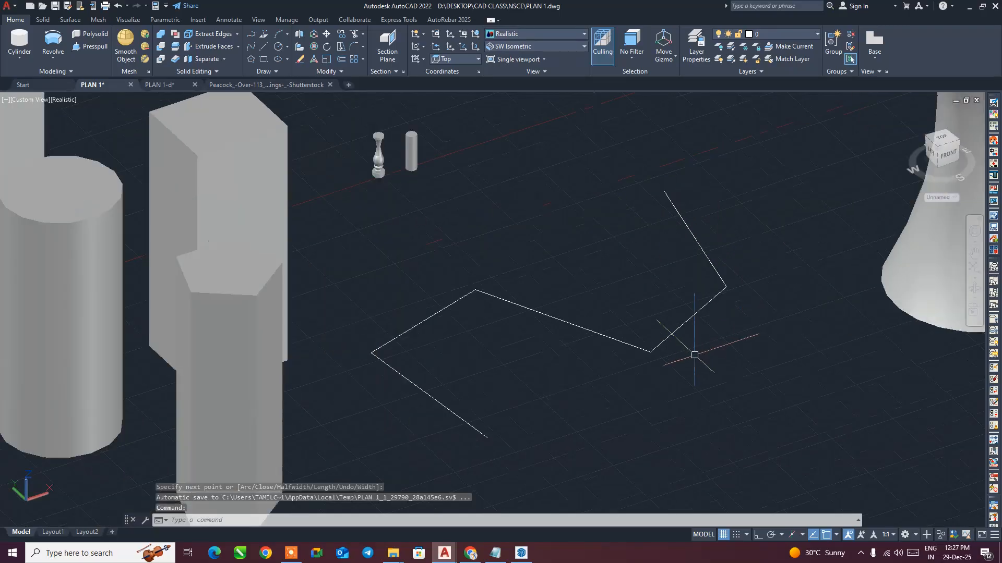
{"action": "middle_click_drag", "start_coordinate": [696, 353], "coordinate": [735, 358]}
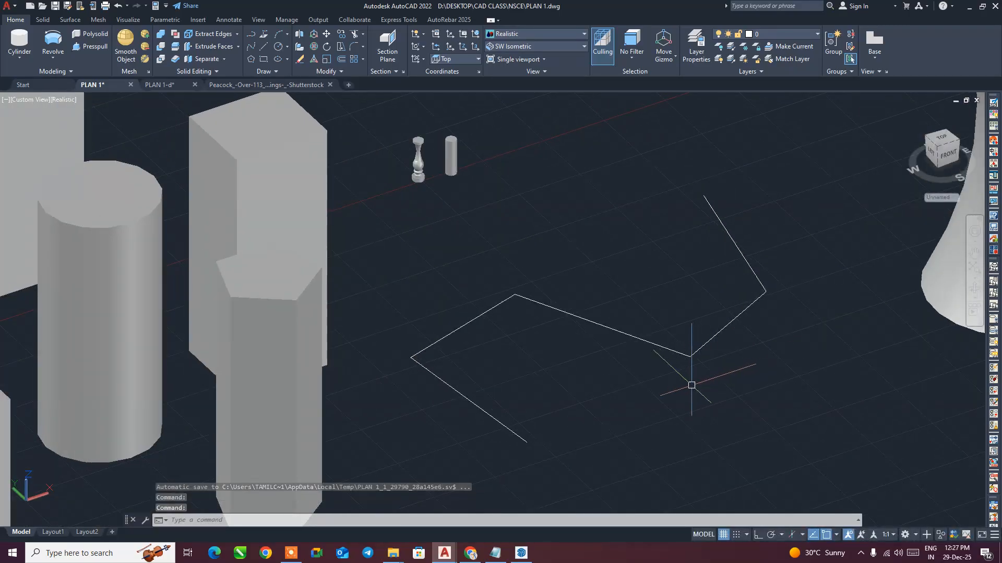
{"action": "left_click", "coordinate": [500, 423]}
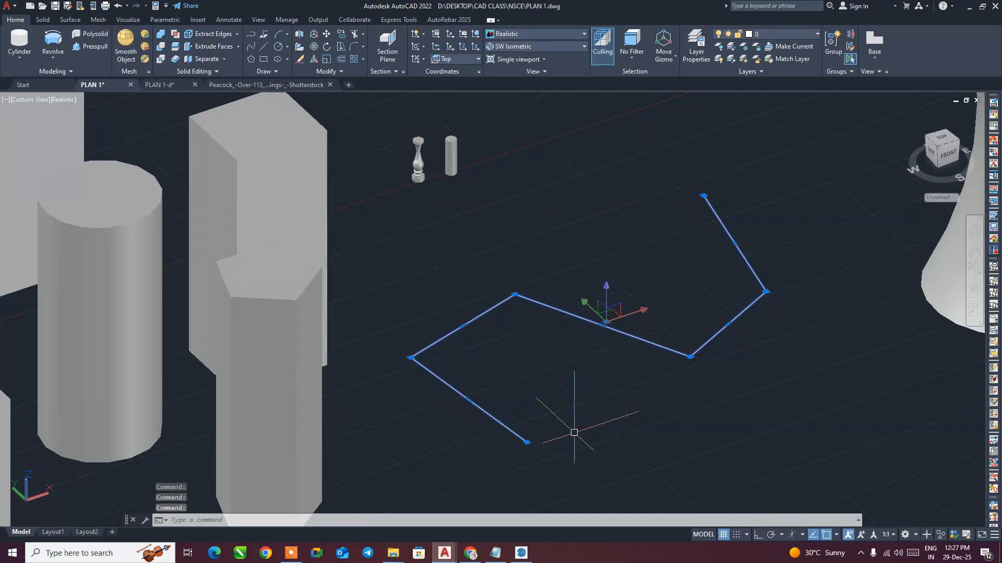
{"action": "key", "text": "Escape"}
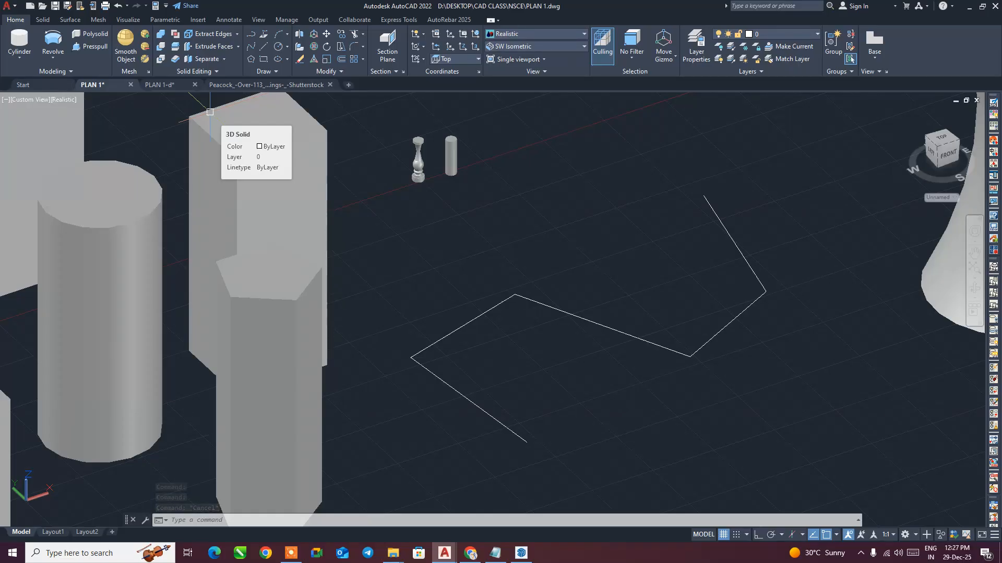
- Draw a closed stepped, cornice-like profile of eight straight Ortho-aligned lines on the ground beside the open end of the zigzag polyline
{"action": "left_click", "coordinate": [263, 46]}
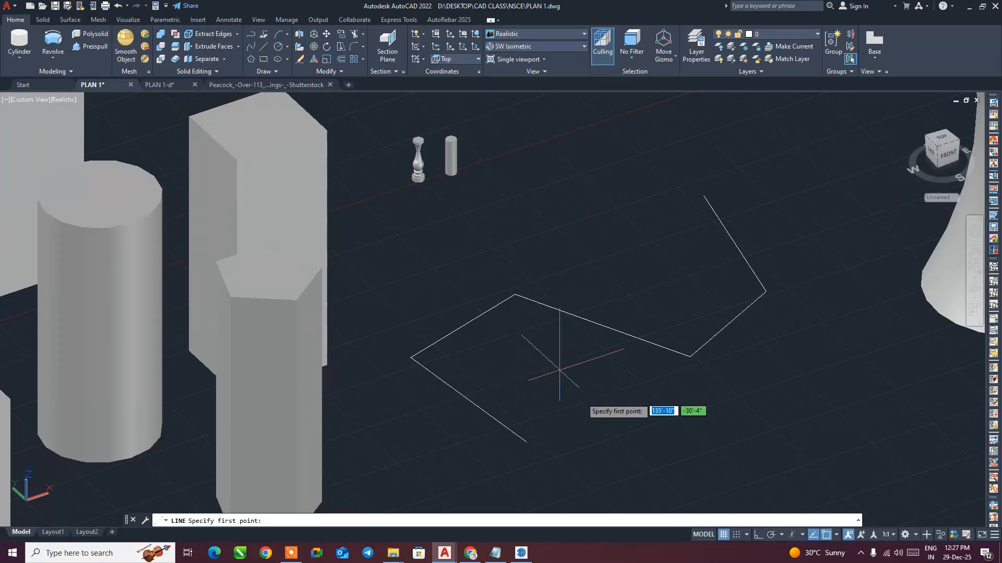
{"action": "scroll", "coordinate": [547, 355], "scroll_direction": "up", "scroll_amount": 6}
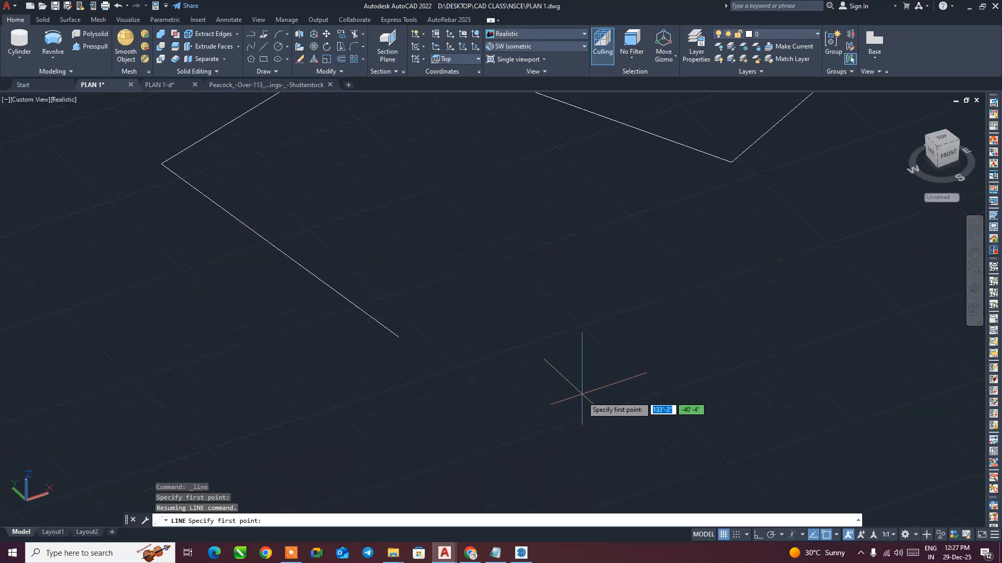
{"action": "left_click", "coordinate": [600, 415]}
{"action": "left_click", "coordinate": [757, 535]}
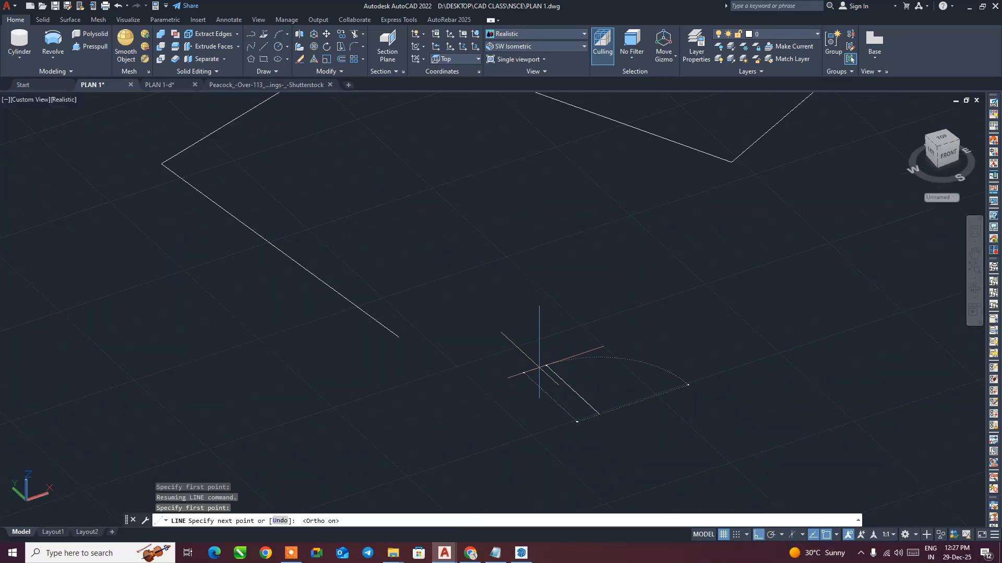
{"action": "left_click", "coordinate": [569, 360]}
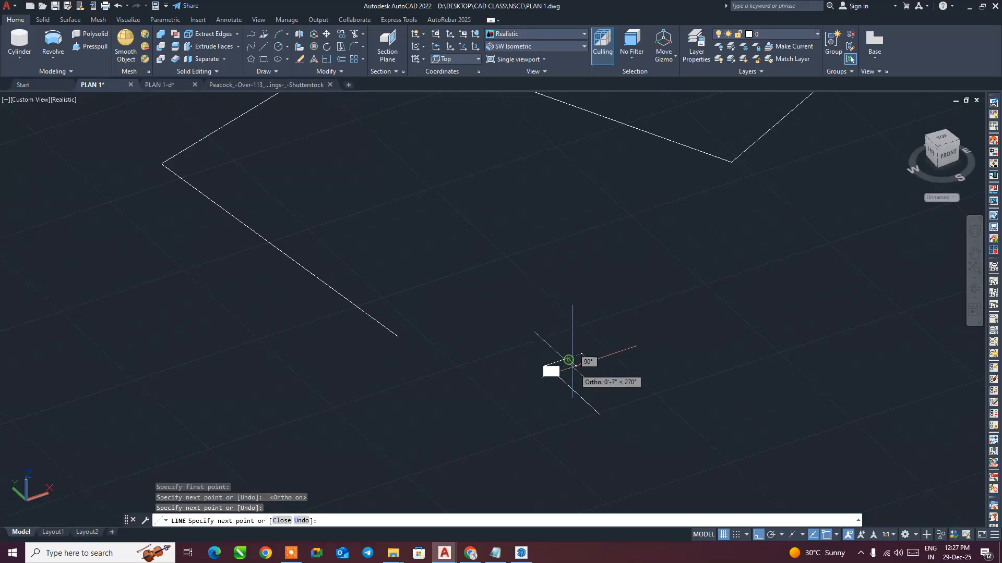
{"action": "left_click", "coordinate": [584, 375]}
{"action": "left_click", "coordinate": [610, 366]}
{"action": "left_click", "coordinate": [626, 380]}
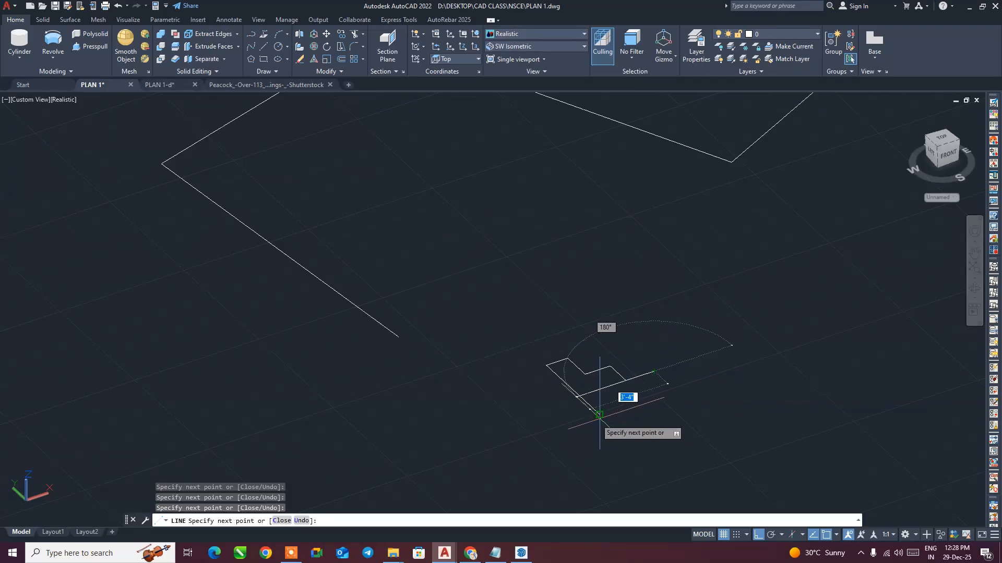
{"action": "left_click", "coordinate": [673, 390]}
{"action": "left_click", "coordinate": [608, 419]}
{"action": "key", "text": "Escape"}
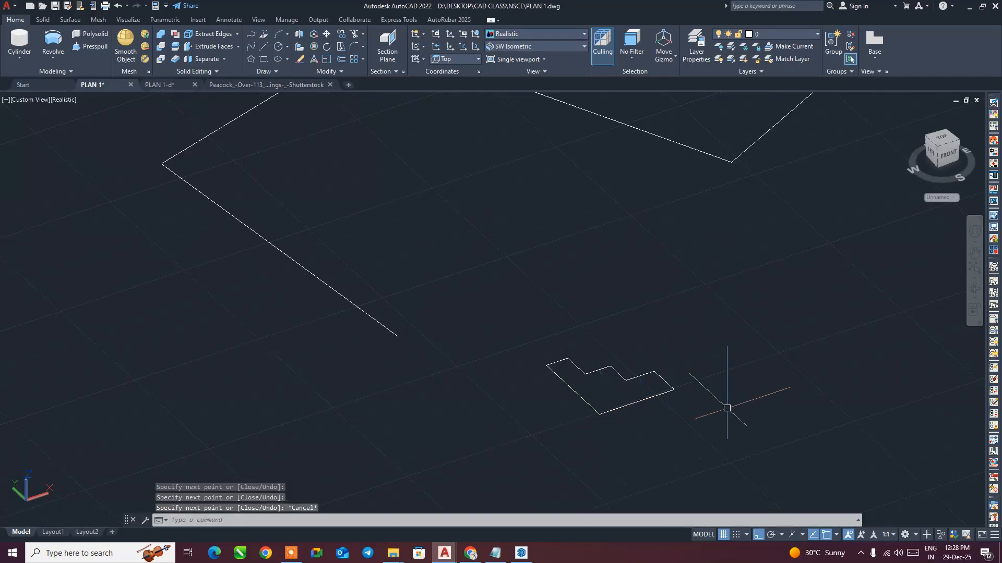
- Convert all the lines of the stepped profile into one region with the REGION command
{"action": "left_click", "coordinate": [728, 409]}
{"action": "type", "text": "reg"}
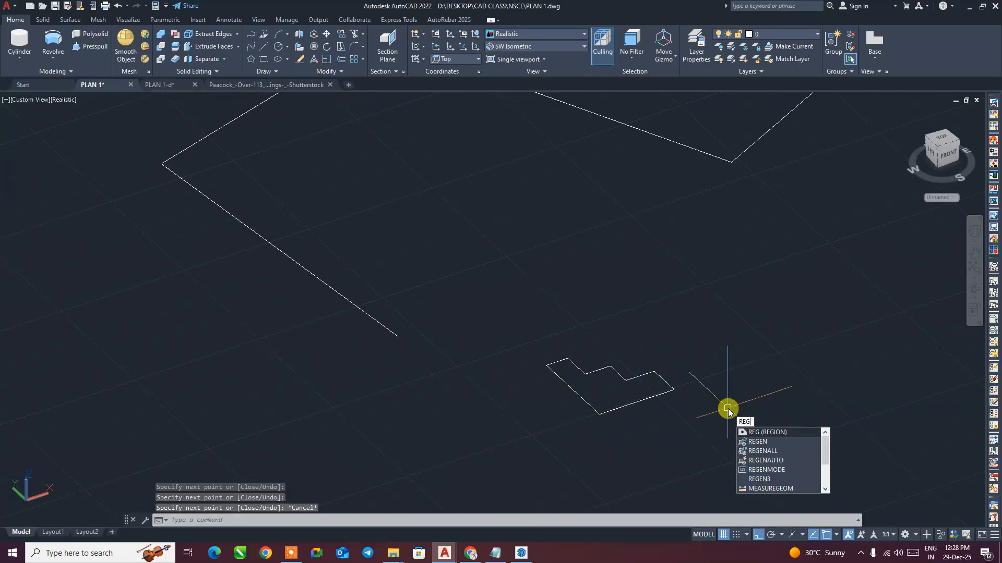
{"action": "key", "text": "Return"}
{"action": "left_click", "coordinate": [740, 441]}
{"action": "left_click", "coordinate": [578, 343]}
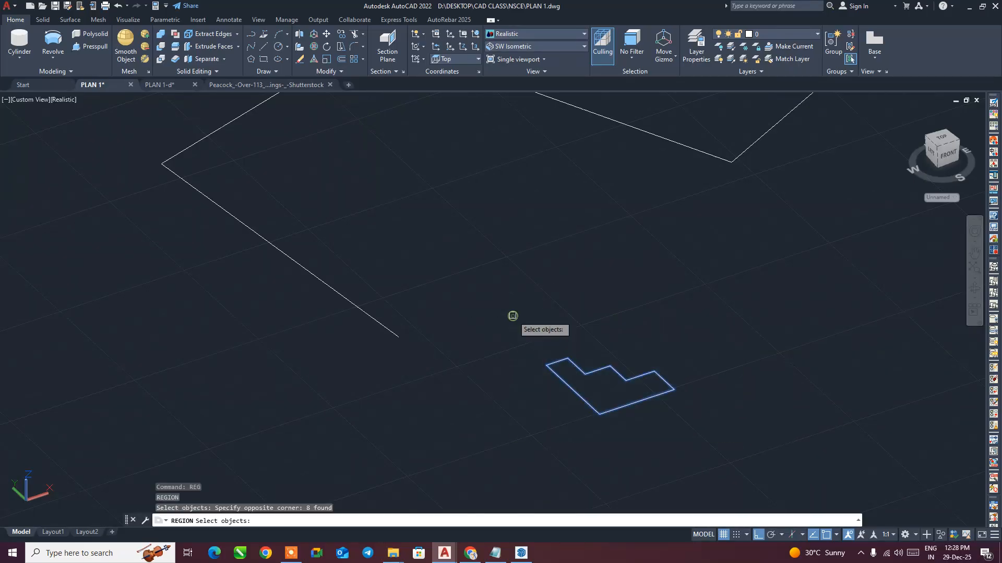
{"action": "key", "text": "Return"}
- Sweep the stepped region along the zigzag polyline and orbit slightly around the resulting moulding
{"action": "scroll", "coordinate": [521, 336], "scroll_direction": "down", "scroll_amount": 1}
{"action": "middle_click_drag", "start_coordinate": [521, 335], "coordinate": [509, 382]}
{"action": "middle_click_drag", "start_coordinate": [642, 385], "coordinate": [542, 408]}
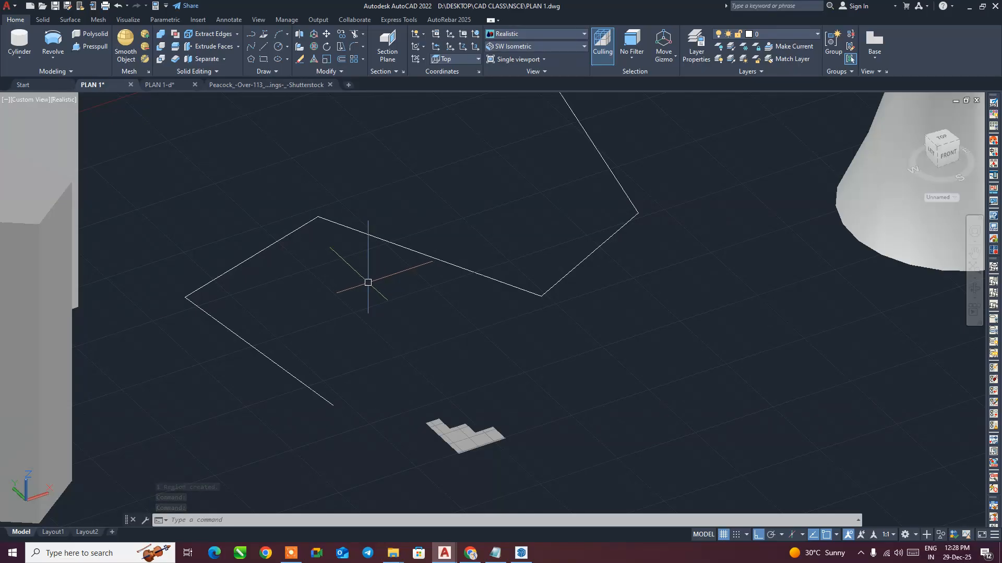
{"action": "type", "text": "sweep"}
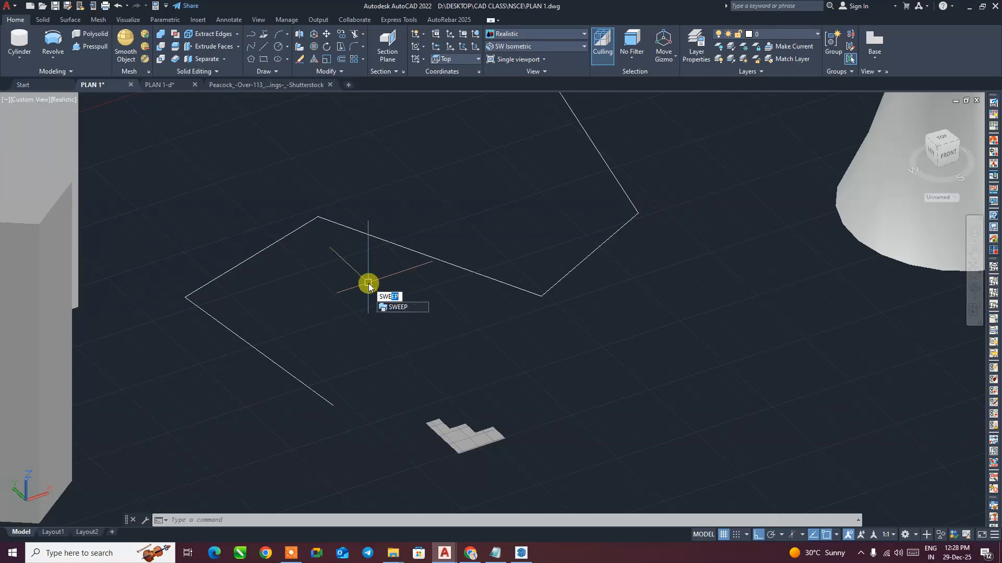
{"action": "key", "text": "Return"}
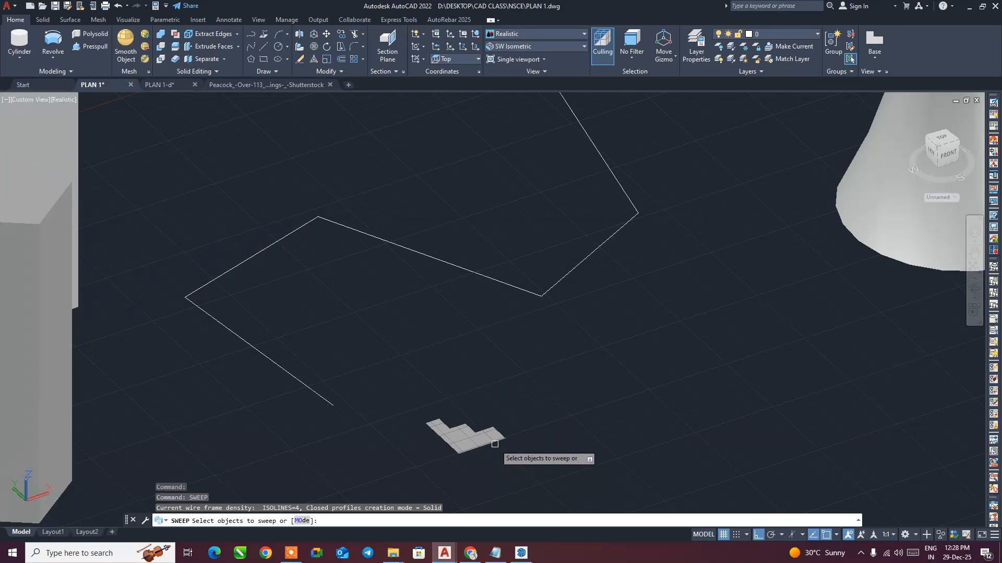
{"action": "left_click", "coordinate": [495, 444]}
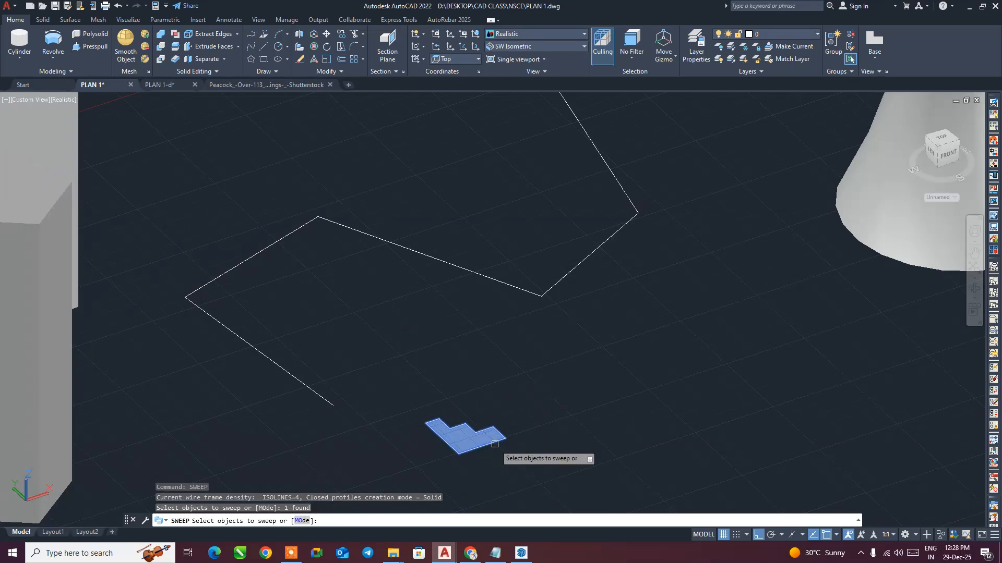
{"action": "key", "text": "Return"}
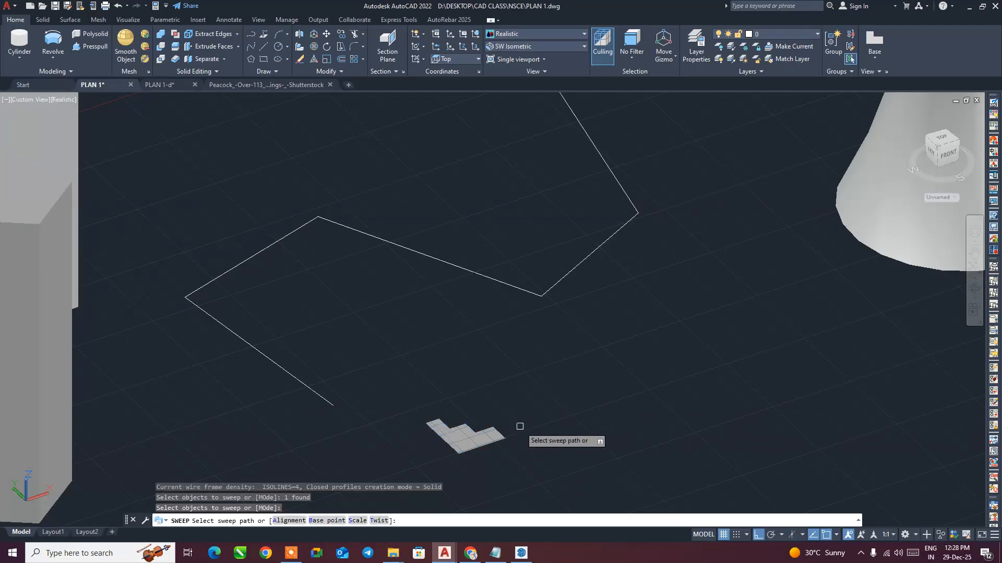
{"action": "left_click", "coordinate": [306, 387]}
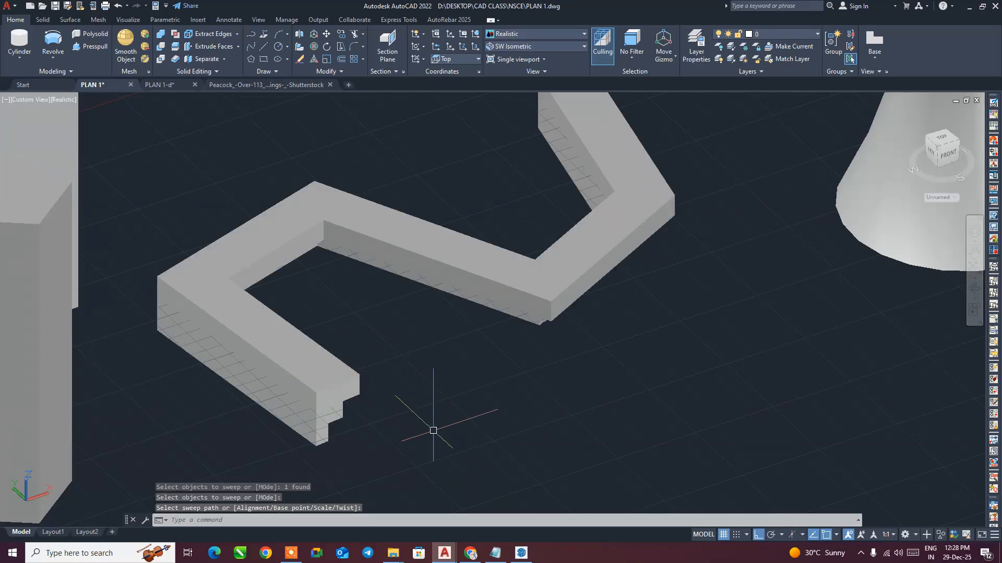
{"action": "mouse_move", "coordinate": [463, 429]}
{"action": "middle_mouse_down", "text": "shift"}
{"action": "mouse_move", "coordinate": [391, 353]}
{"action": "mouse_move", "coordinate": [431, 356]}
{"action": "mouse_move", "coordinate": [370, 346]}
{"action": "mouse_move", "coordinate": [438, 381]}
{"action": "mouse_move", "coordinate": [455, 440]}
{"action": "middle_mouse_up", "text": "shift"}
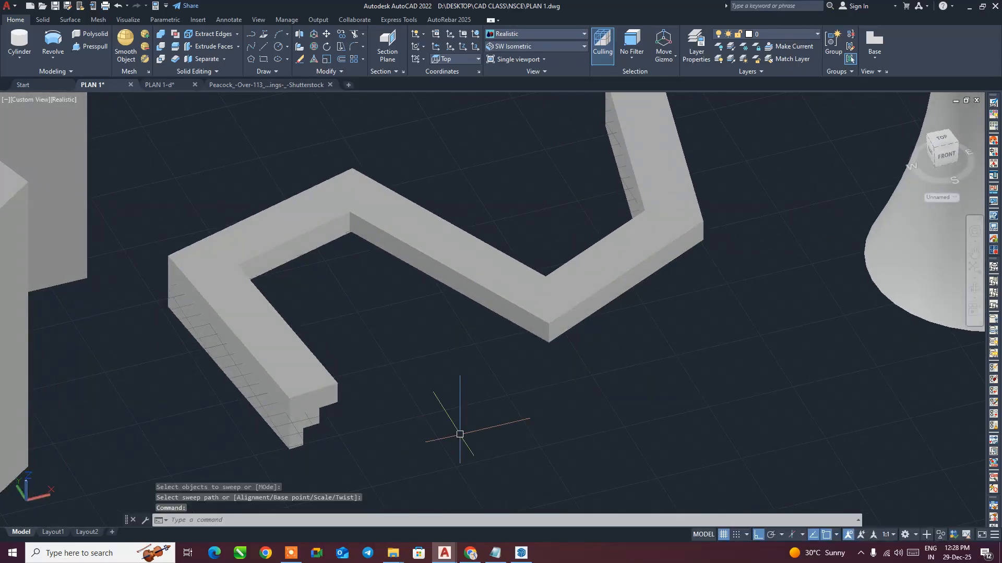
- Undo the view change and the sweep to get back the flat stepped region and the zigzag polyline
{"action": "key", "text": "ctrl+z"}
{"action": "key", "text": "ctrl+z"}
{"action": "key", "text": "ctrl+z"}
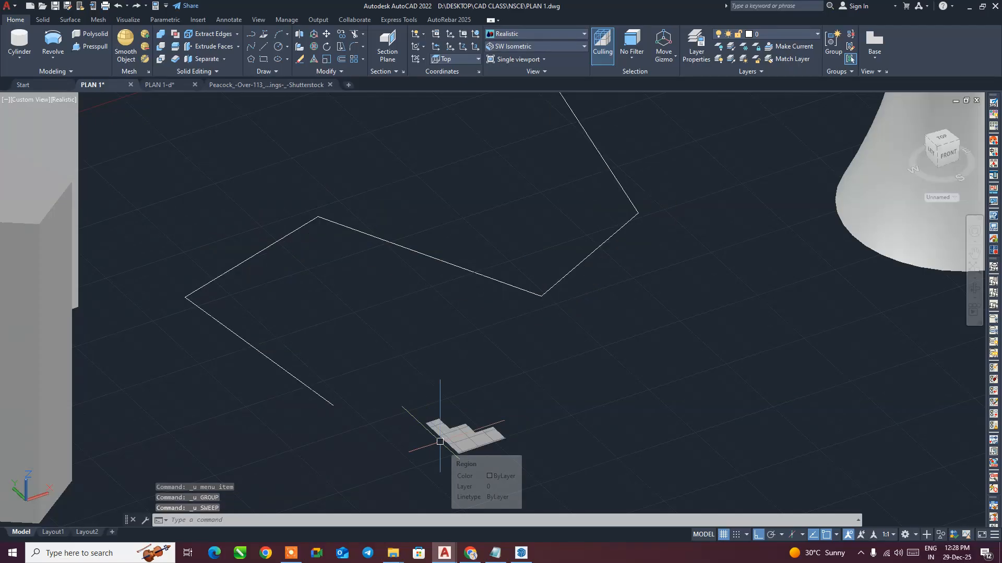
{"action": "left_click", "coordinate": [496, 487]}
{"action": "left_click", "coordinate": [448, 393]}
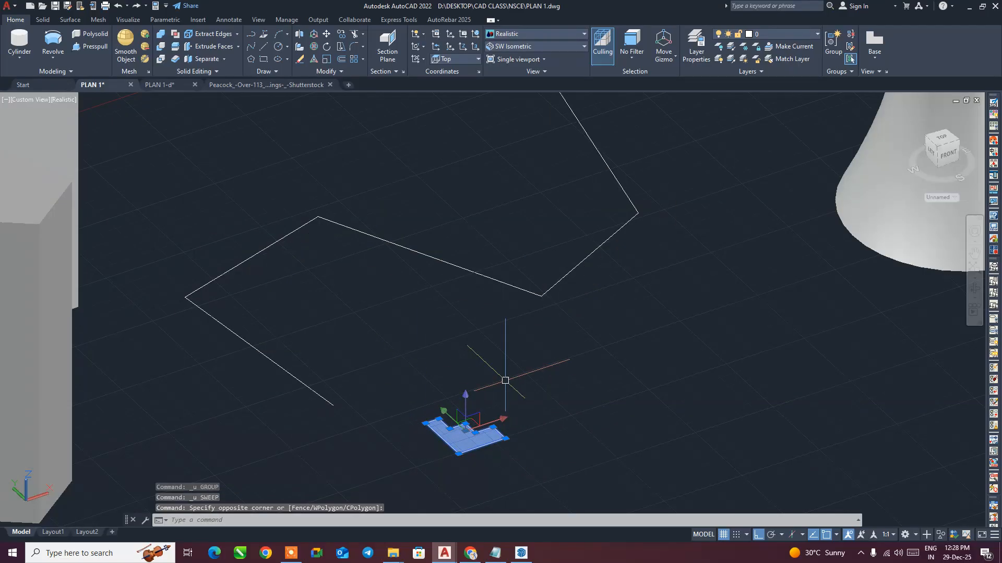
{"action": "left_click", "coordinate": [505, 381]}
{"action": "key", "text": "Return"}
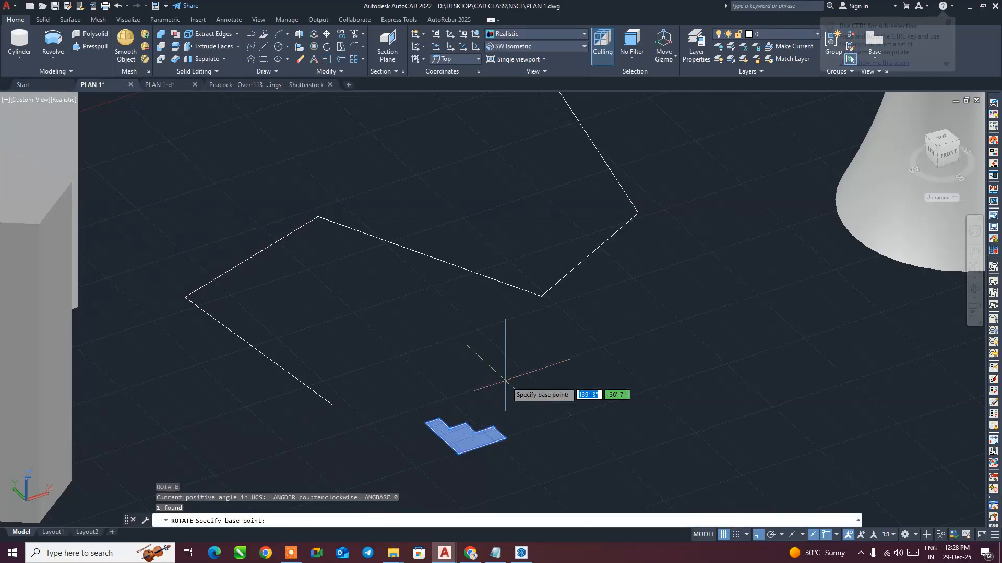
{"action": "left_click", "coordinate": [557, 406]}
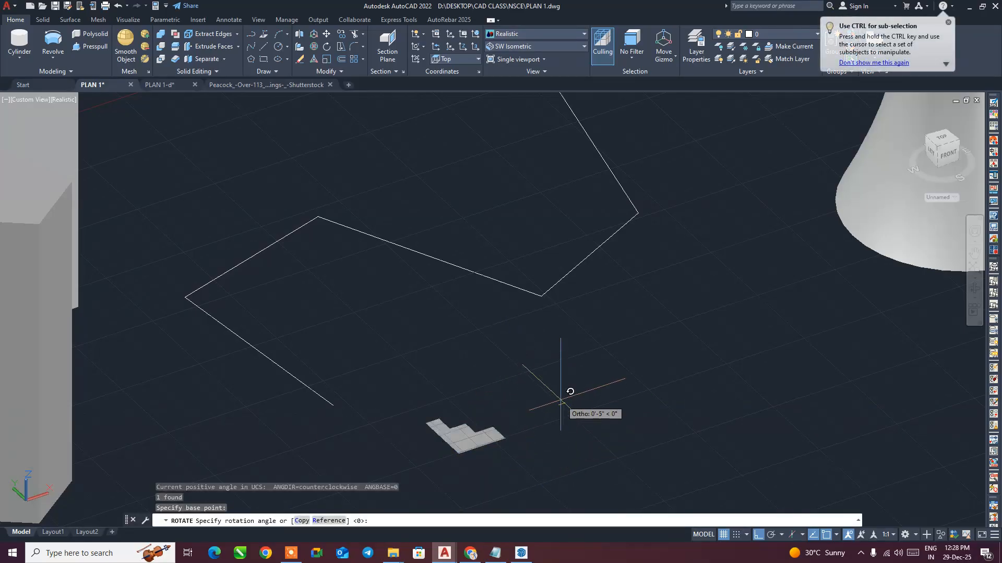
{"action": "key", "text": "Escape"}
- Rotate the stepped region a quarter turn clockwise about the outer corner at the end of its long edge
{"action": "left_click_drag", "start_coordinate": [536, 463], "coordinate": [480, 414]}
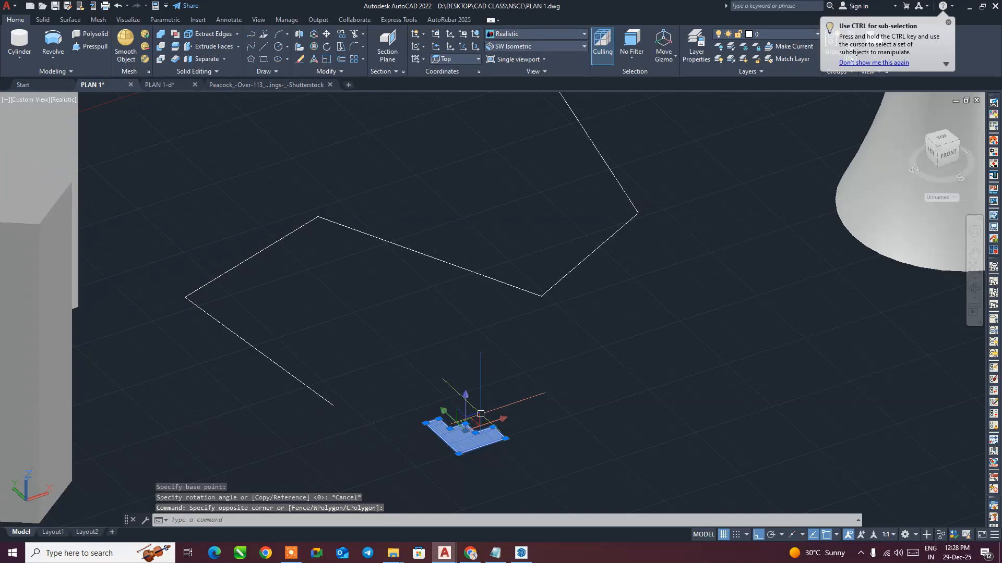
{"action": "type", "text": "ro"}
{"action": "key", "text": "Return"}
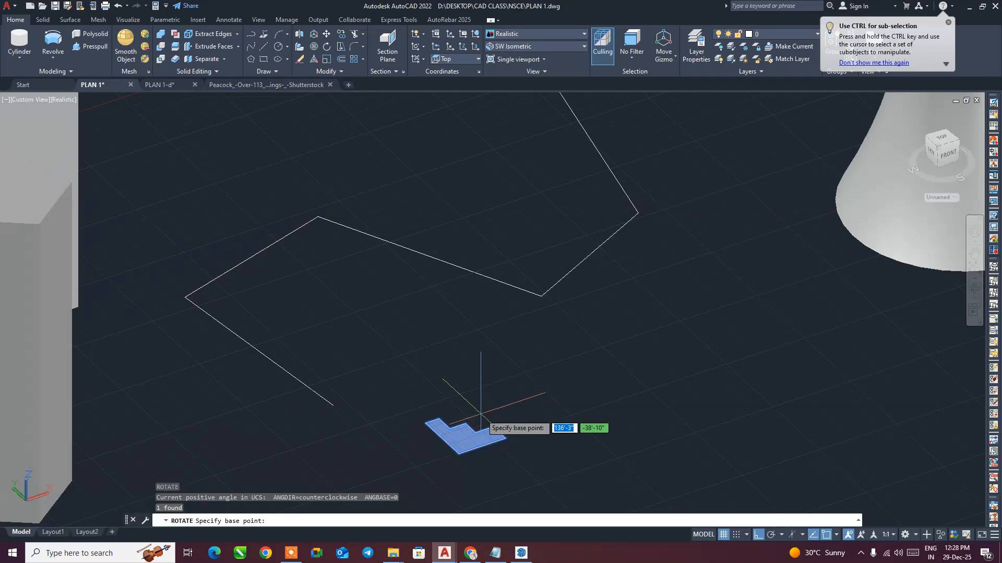
{"action": "left_click", "coordinate": [505, 438]}
{"action": "left_click", "coordinate": [492, 477]}
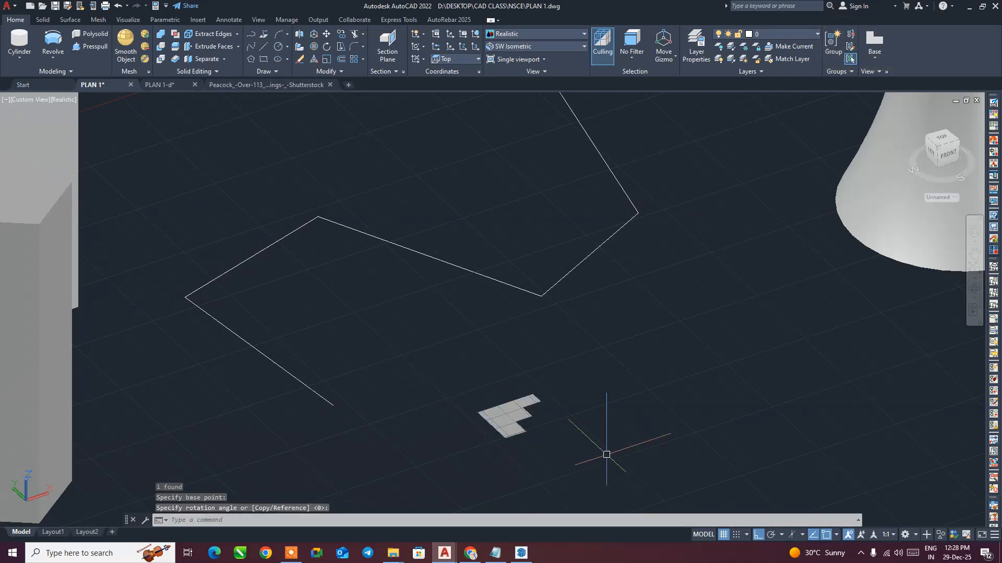
- Try a sweep of the rotated region along the zigzag polyline, picking the path near its open end, and undo it
{"action": "type", "text": "a"}
{"action": "key", "text": "BackSpace"}
{"action": "type", "text": "swe"}
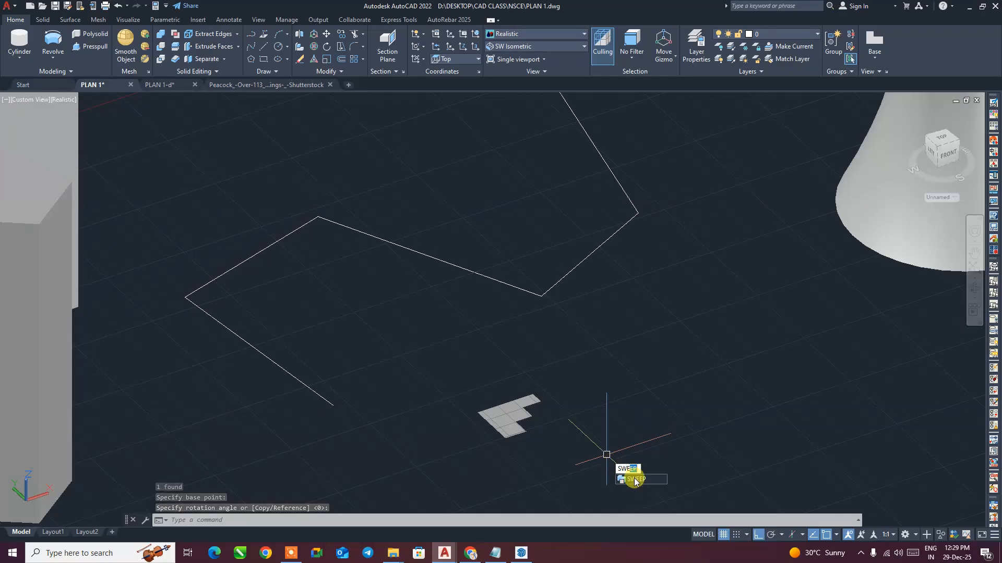
{"action": "key", "text": "Return"}
{"action": "left_click", "coordinate": [522, 430]}
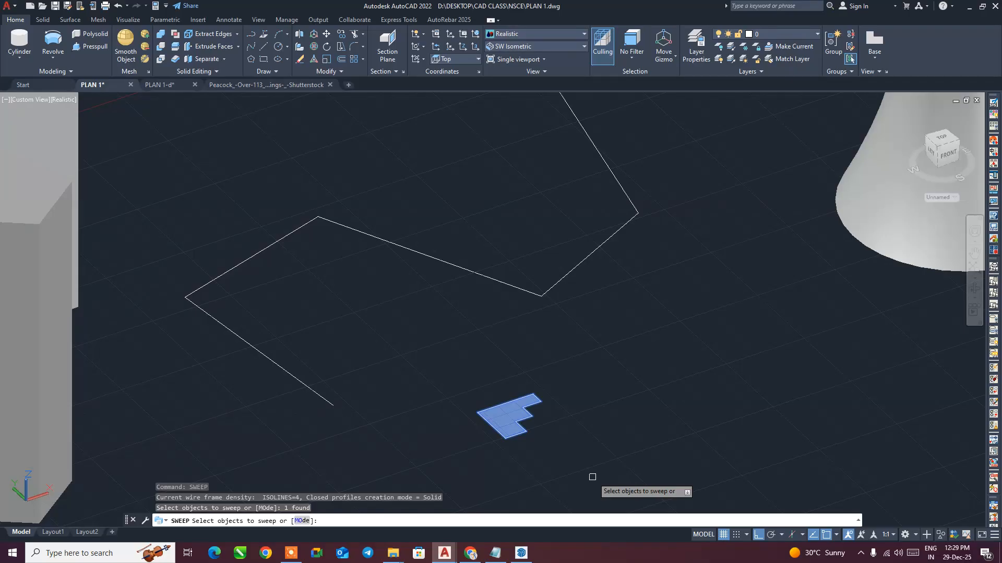
{"action": "key", "text": "Return"}
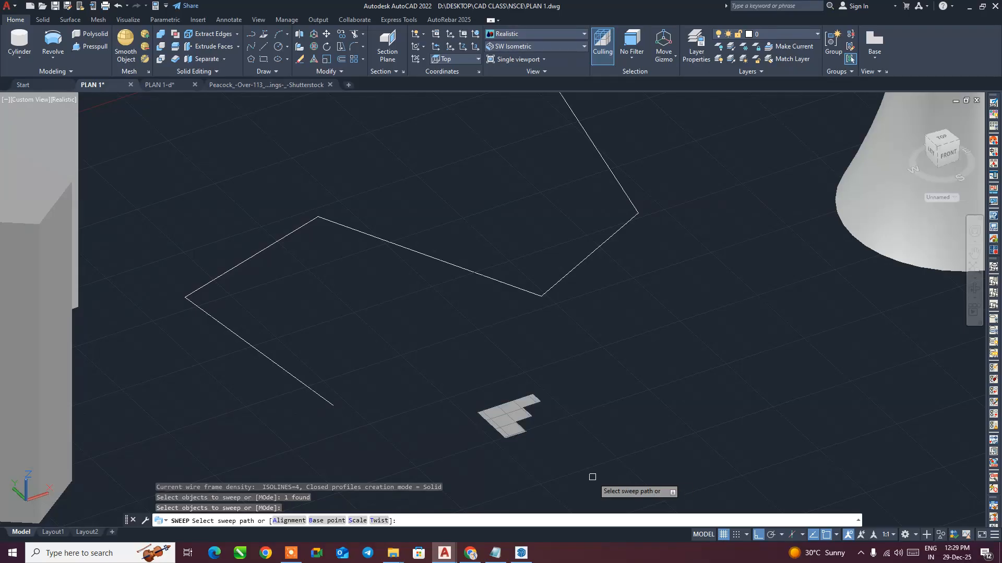
{"action": "left_click", "coordinate": [325, 396]}
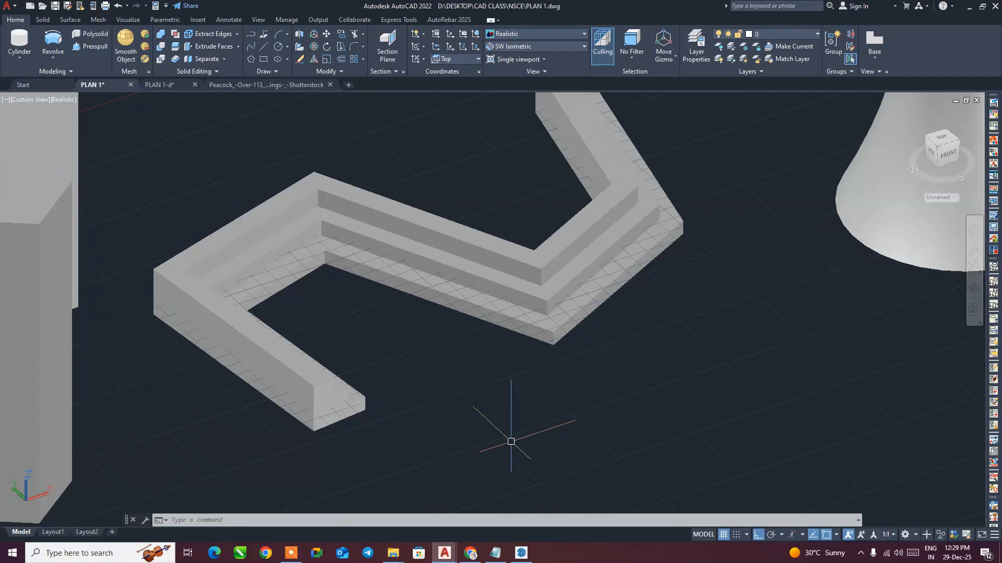
{"action": "key", "text": "ctrl+z"}
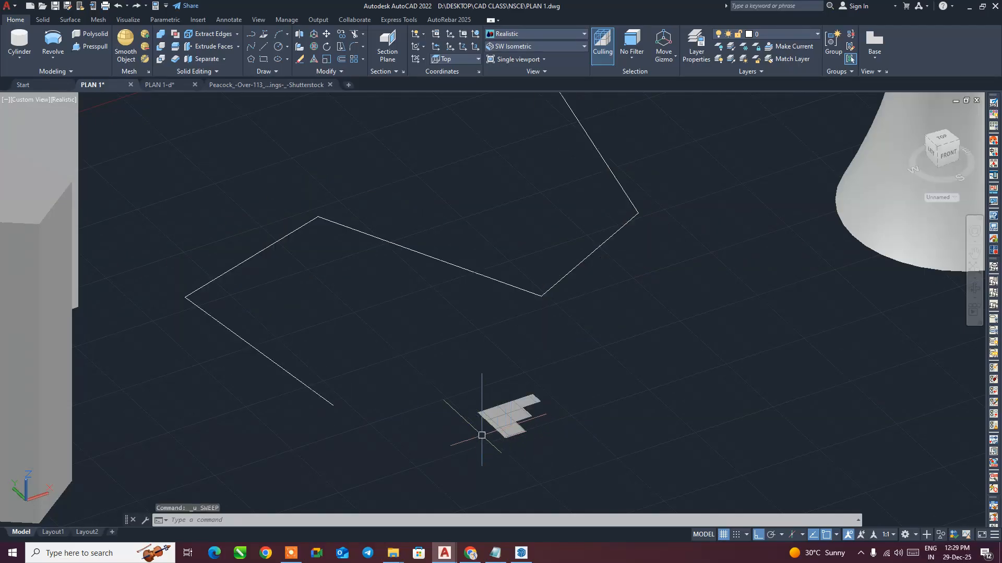
{"action": "left_click", "coordinate": [68, 63]}
{"action": "left_click", "coordinate": [68, 76]}
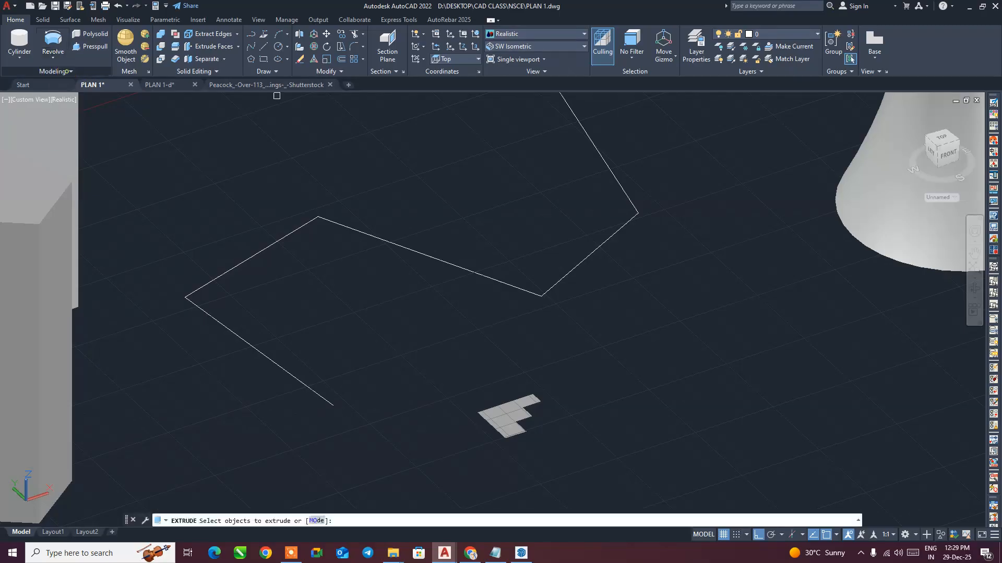
{"action": "left_click", "coordinate": [567, 436]}
{"action": "left_click", "coordinate": [499, 378]}
{"action": "key", "text": "Return"}
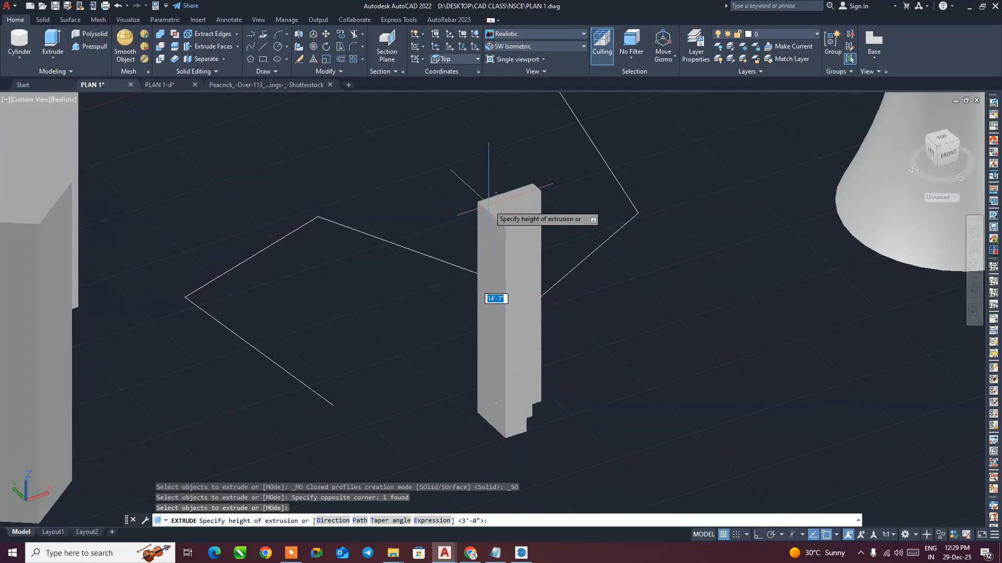
{"action": "key", "text": "Escape"}
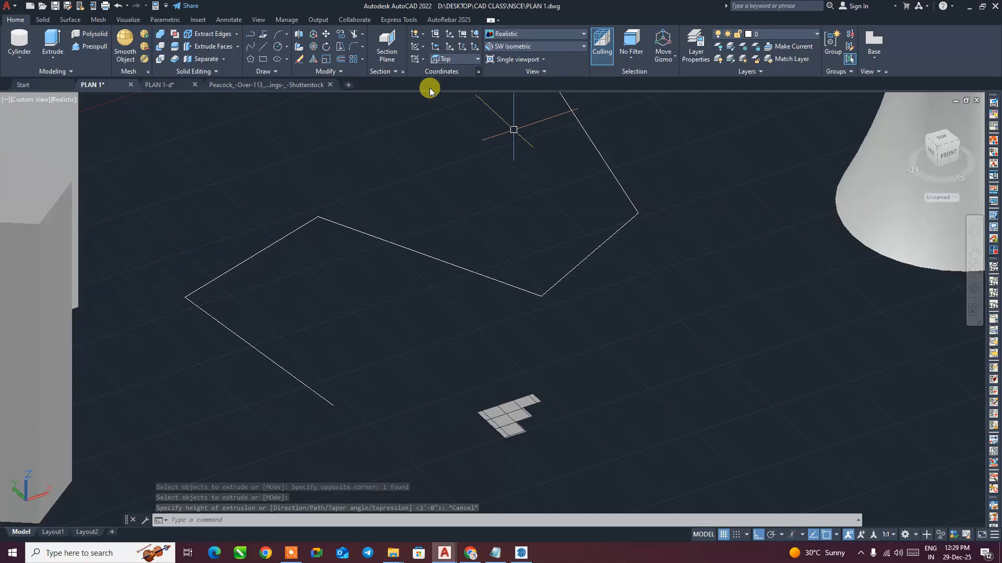
- Sweep the rotated stepped region as a solid along the zigzag polyline, picking the path on its long middle segment
{"action": "left_click", "coordinate": [54, 59]}
{"action": "left_click", "coordinate": [65, 120]}
{"action": "left_click", "coordinate": [527, 418]}
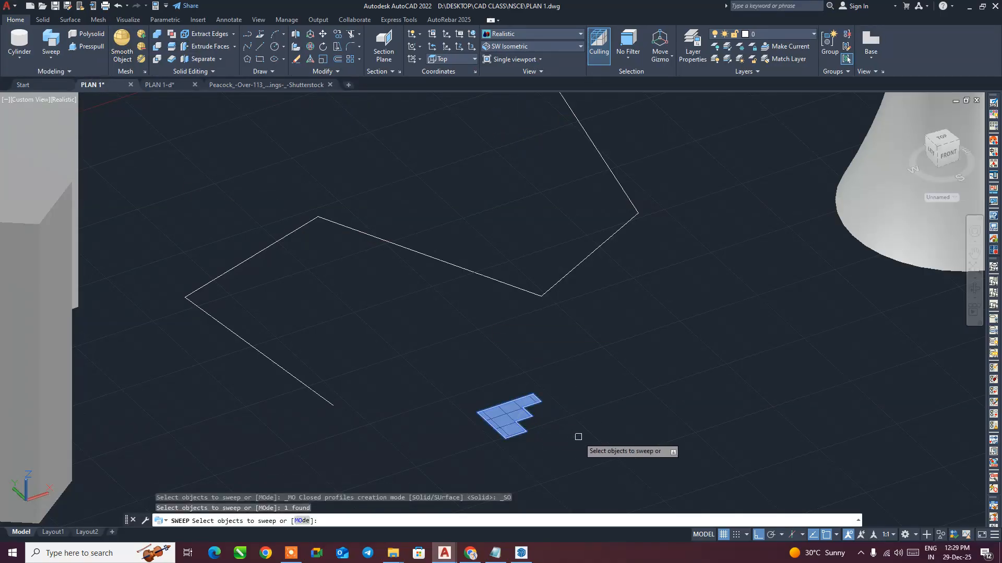
{"action": "key", "text": "Return"}
{"action": "left_click", "coordinate": [489, 277]}
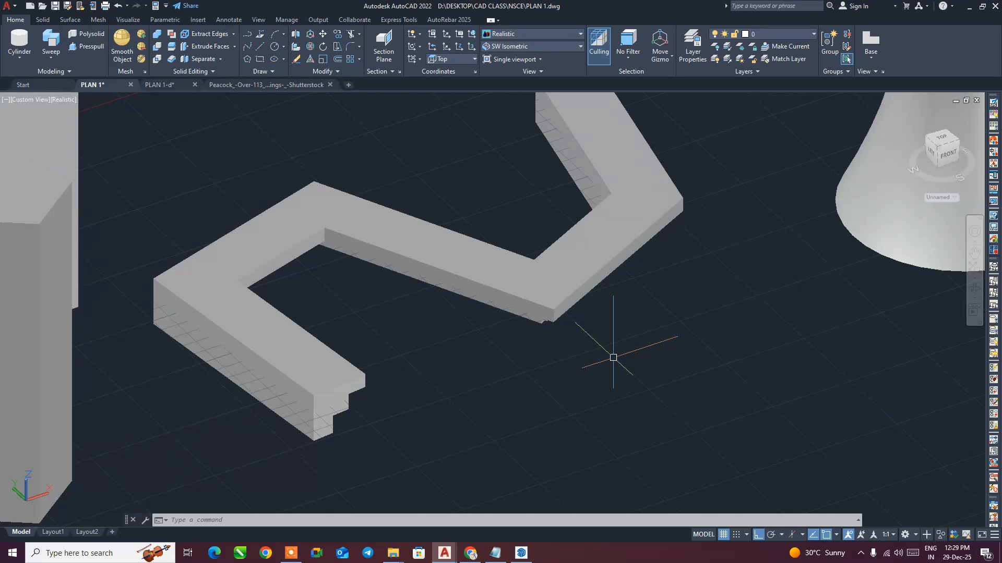
- Undo the last sweep to compare with the flat profile and path, and redo it
{"action": "key", "text": "ctrl+z"}
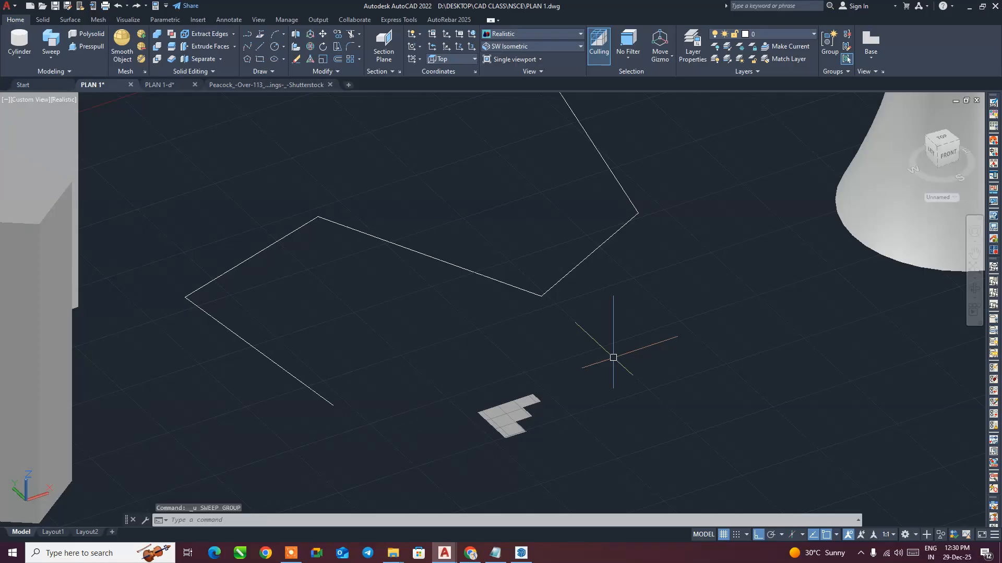
{"action": "key", "text": "ctrl+y"}
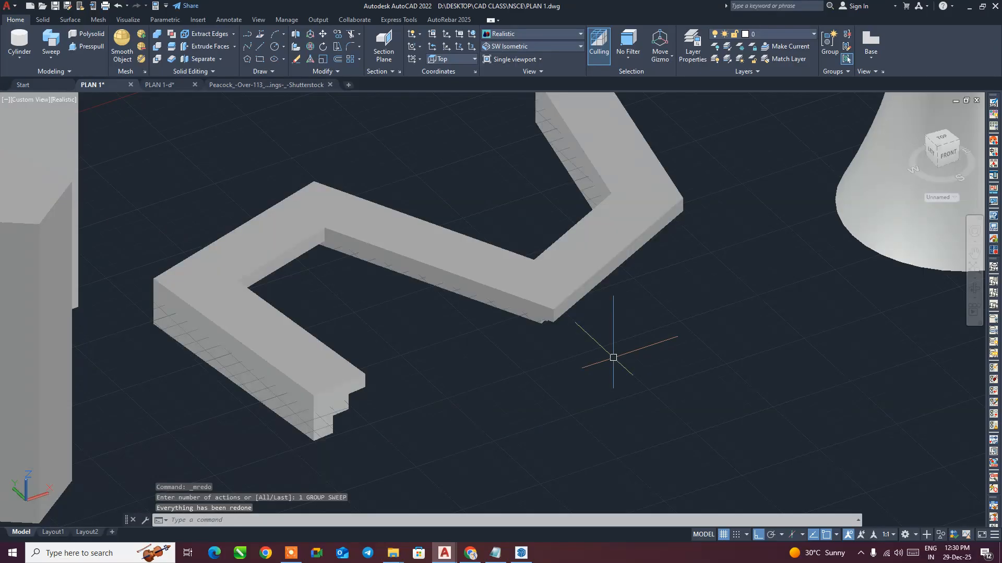
{"action": "scroll", "coordinate": [376, 287], "scroll_direction": "down", "scroll_amount": 5}
{"action": "scroll", "coordinate": [367, 312], "scroll_direction": "up", "scroll_amount": 3}
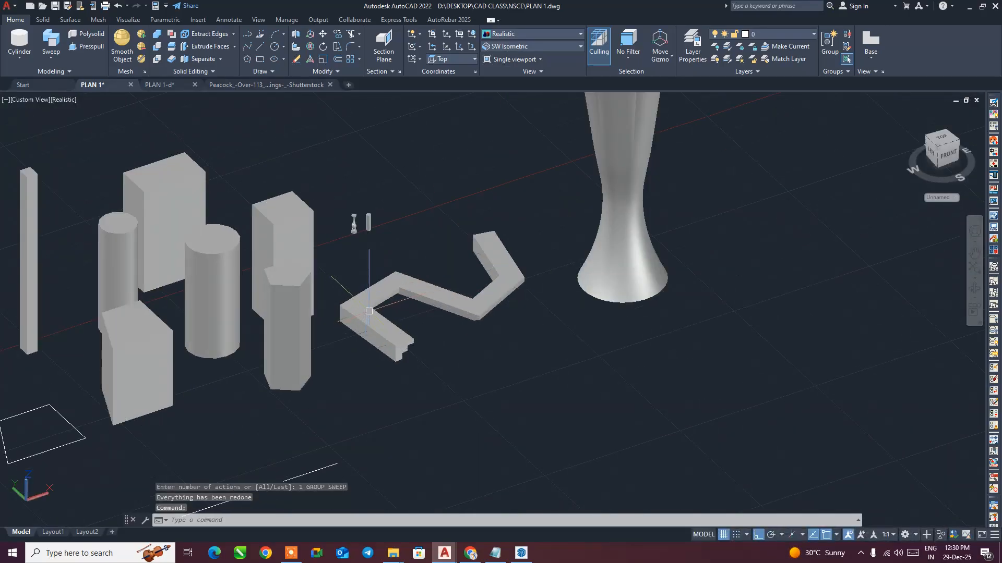
{"action": "middle_click_drag", "start_coordinate": [367, 312], "coordinate": [370, 325]}
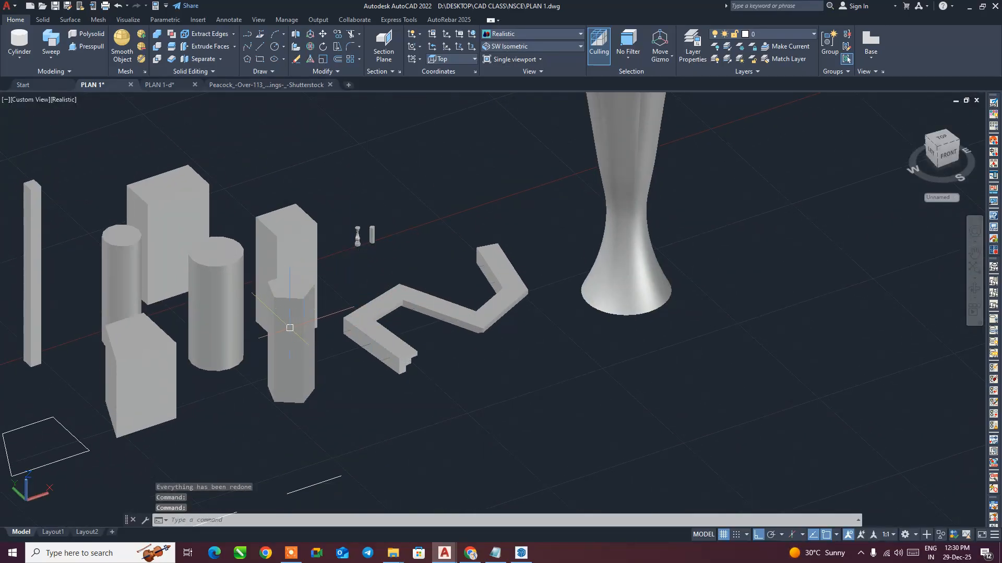
{"action": "left_click", "coordinate": [54, 54]}
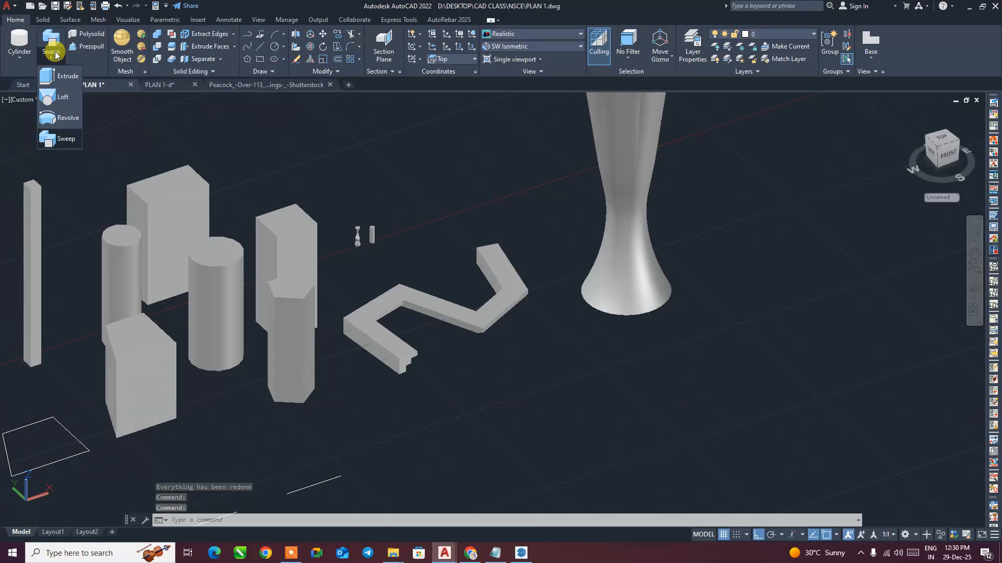
{"action": "left_click", "coordinate": [55, 53]}
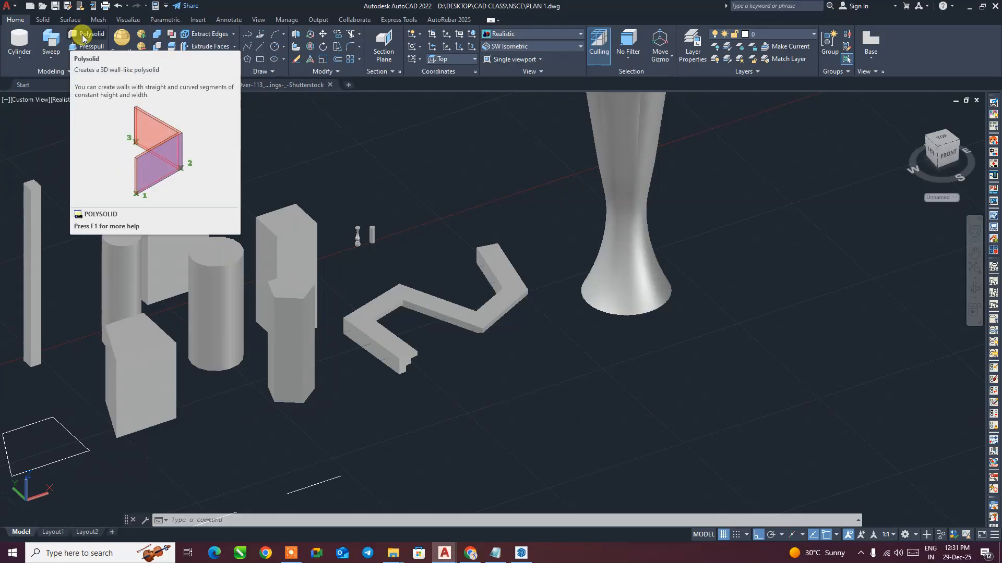
{"action": "left_click", "coordinate": [82, 36]}
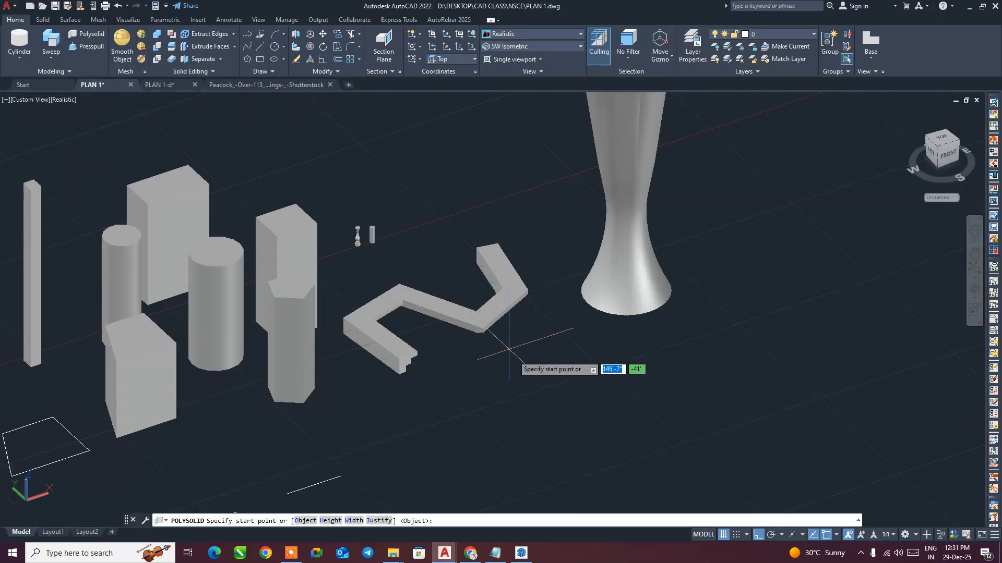
{"action": "scroll", "coordinate": [508, 366], "scroll_direction": "down", "scroll_amount": 1}
{"action": "middle_click_drag", "start_coordinate": [508, 367], "coordinate": [689, 367]}
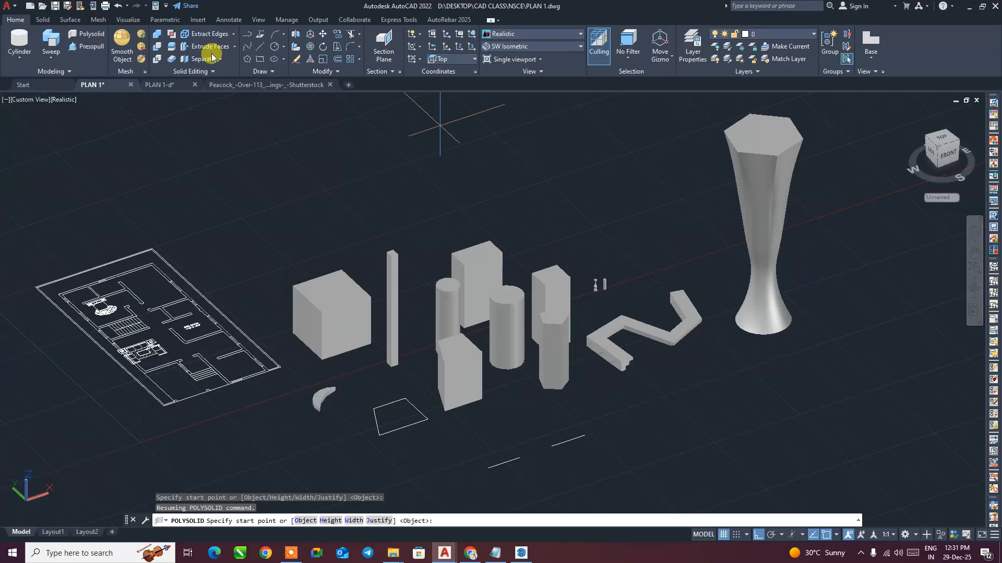
{"action": "middle_click_drag", "start_coordinate": [565, 498], "coordinate": [614, 461]}
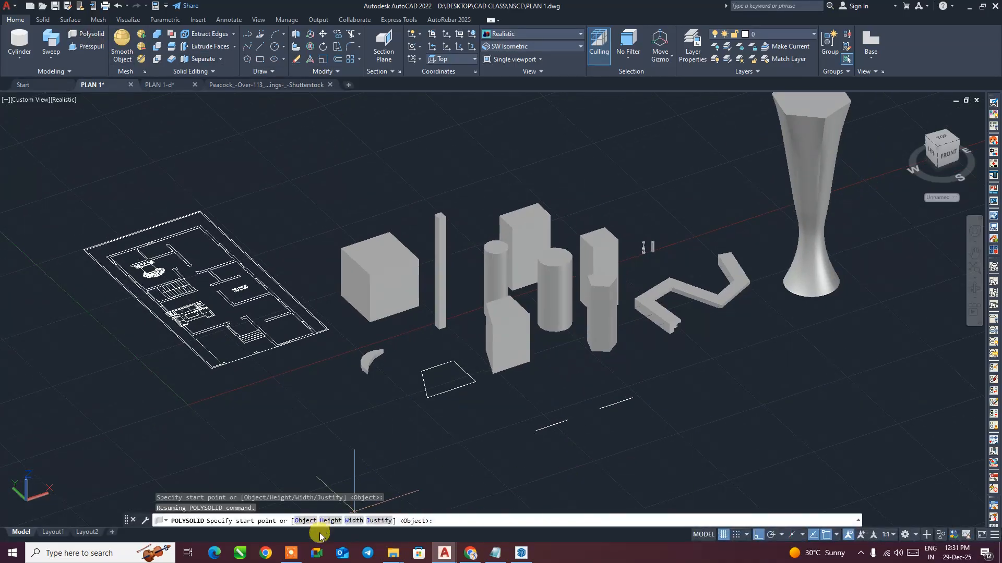
{"action": "left_click", "coordinate": [87, 35]}
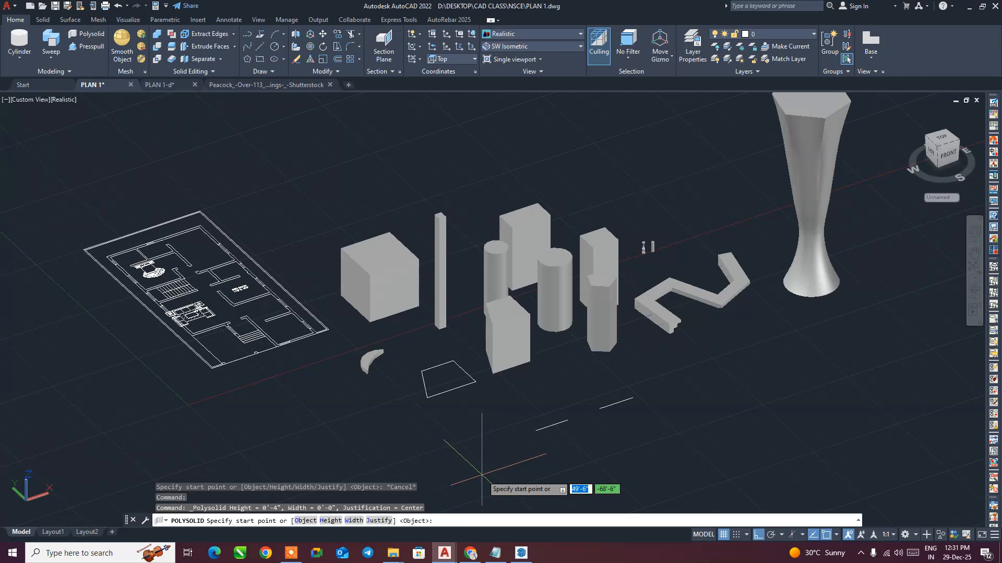
{"action": "key", "text": "Escape"}
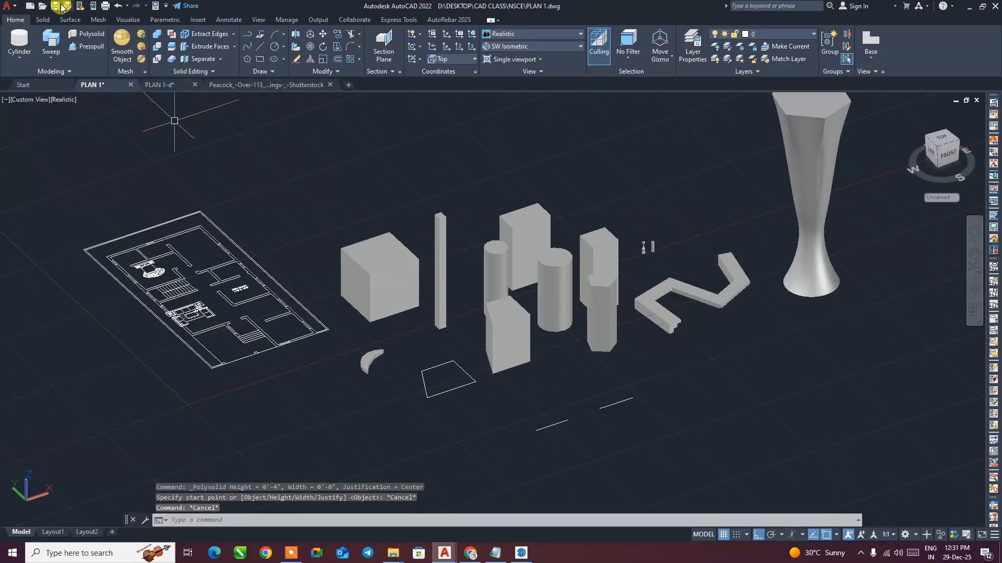
- Draw a straight line about 33' long in the empty area in front of the swept zigzag solid, parallel to the existing short lines
{"action": "left_click", "coordinate": [259, 46]}
{"action": "left_click", "coordinate": [665, 406]}
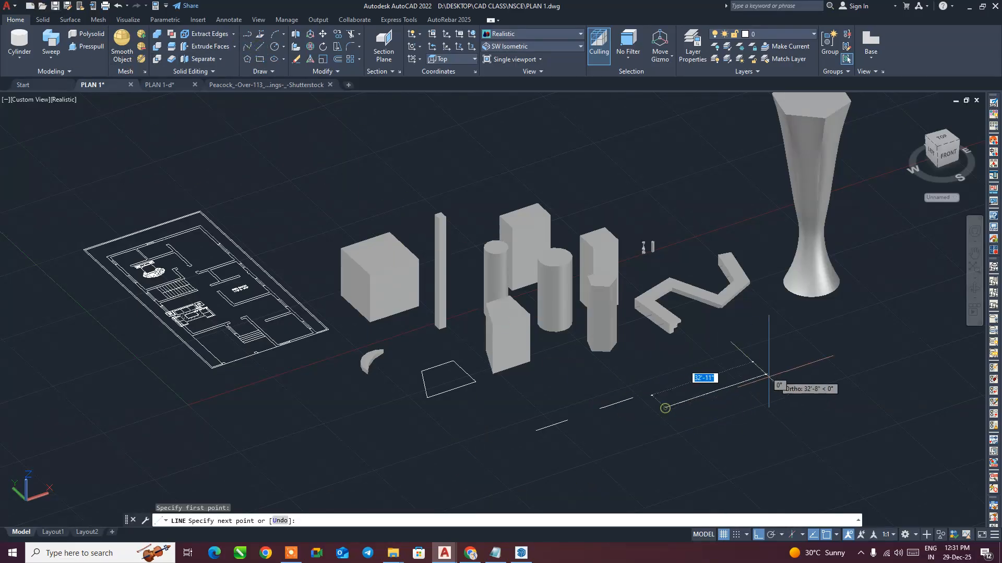
{"action": "left_click", "coordinate": [771, 372]}
{"action": "key", "text": "Escape"}
- Start the Polysolid command for creating a wall-like solid
{"action": "left_click", "coordinate": [81, 40]}
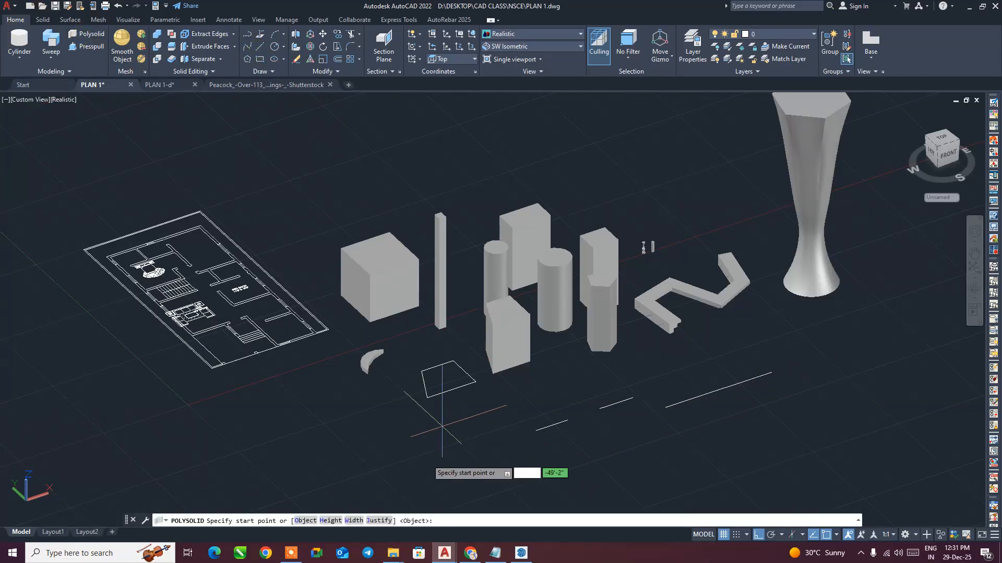
- Convert the long line in front of the solids into a polysolid and inspect it up close
{"action": "left_click", "coordinate": [303, 521]}
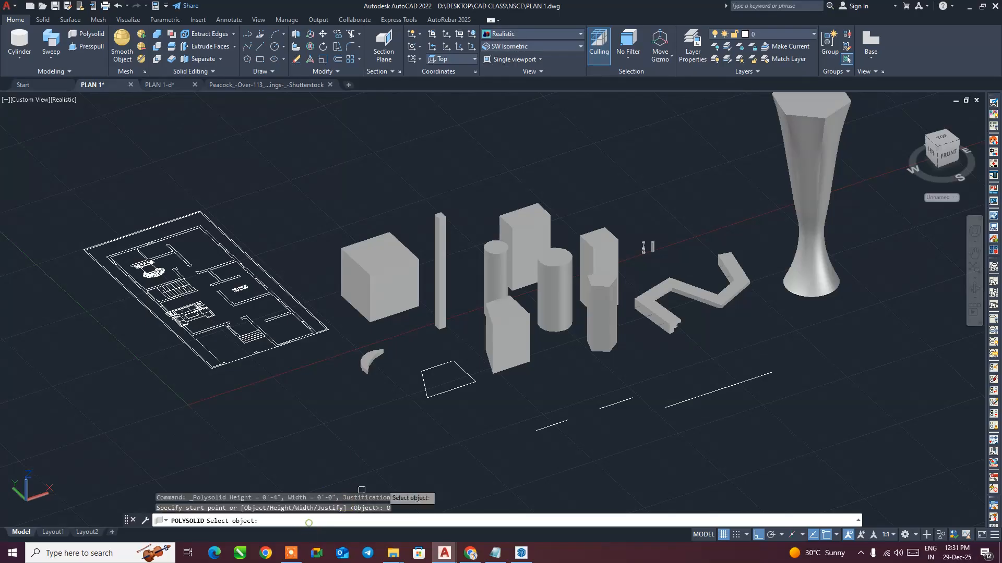
{"action": "left_click", "coordinate": [725, 388]}
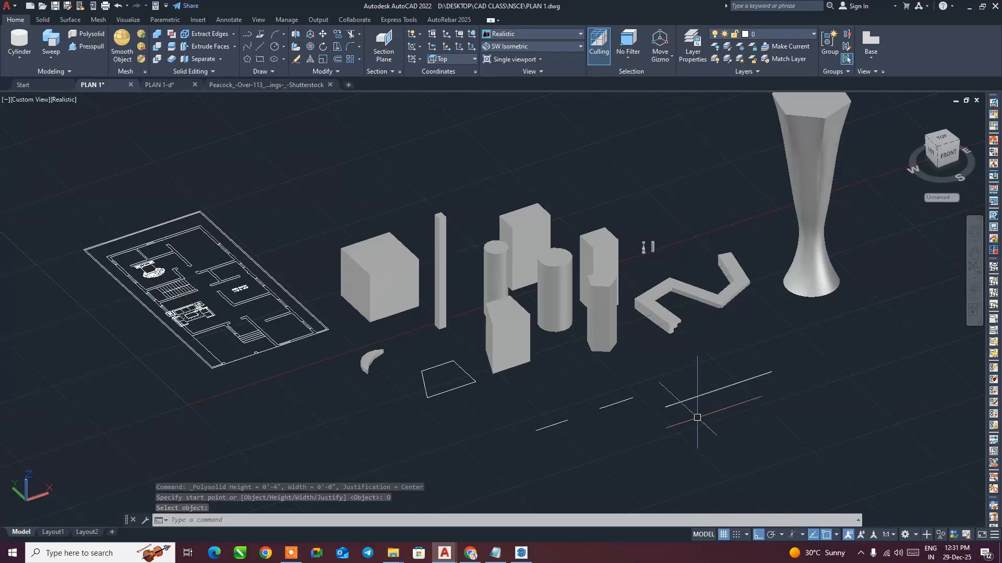
{"action": "scroll", "coordinate": [694, 402], "scroll_direction": "up", "scroll_amount": 5}
{"action": "scroll", "coordinate": [607, 394], "scroll_direction": "up", "scroll_amount": 6}
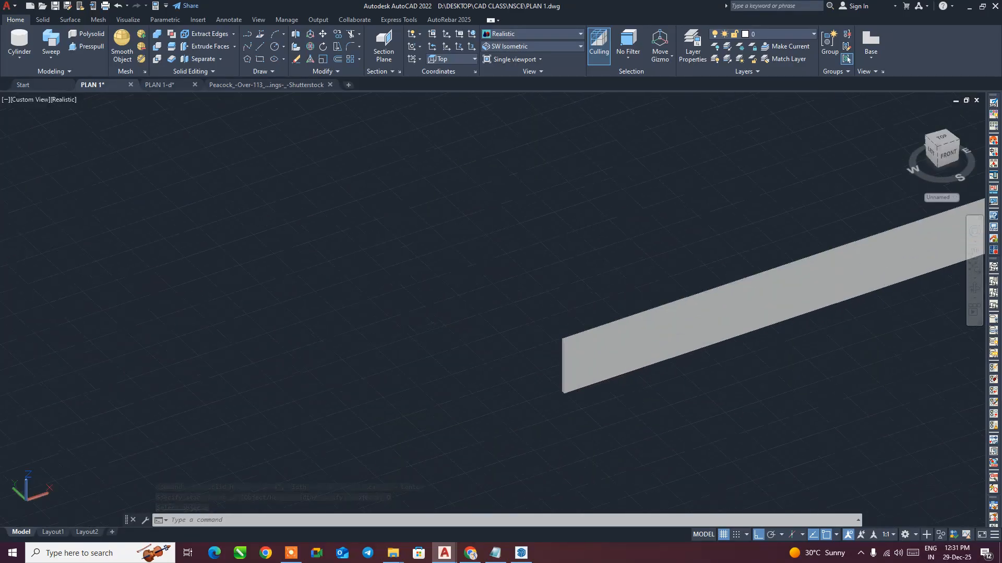
{"action": "scroll", "coordinate": [551, 298], "scroll_direction": "down", "scroll_amount": 6}
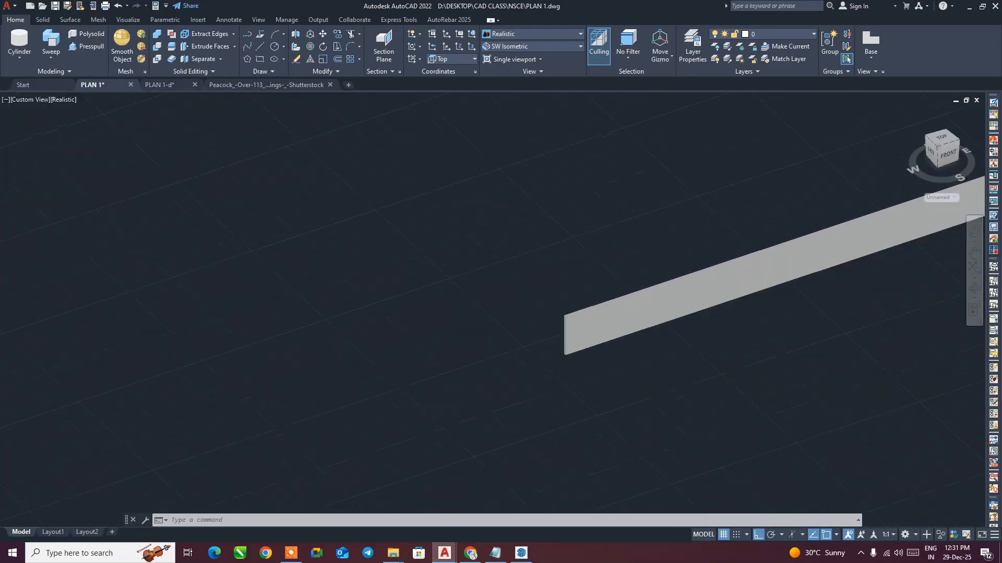
{"action": "scroll", "coordinate": [594, 403], "scroll_direction": "down", "scroll_amount": 3}
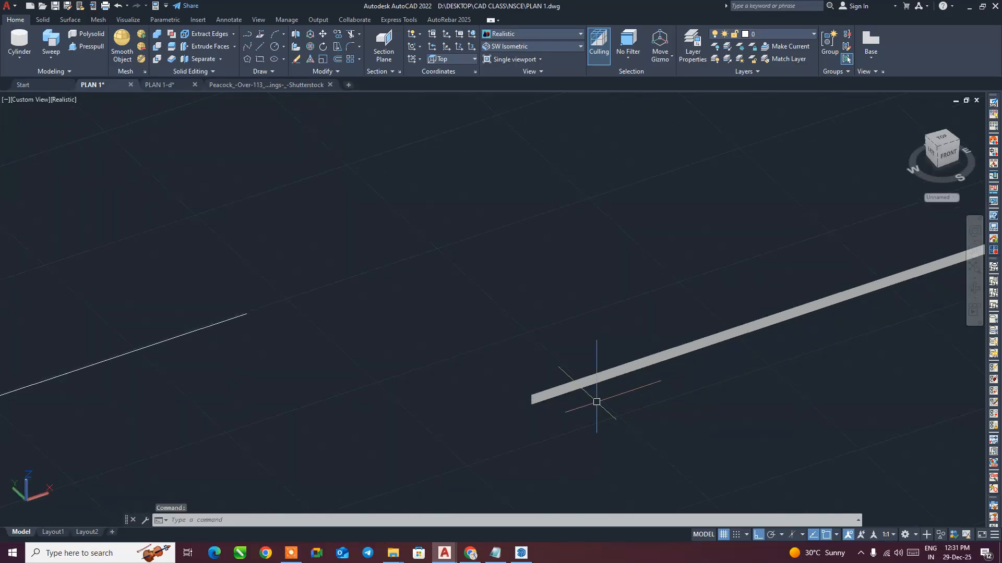
- Delete the thin polysolid made from the long line
{"action": "left_click", "coordinate": [589, 383]}
{"action": "key", "text": "Delete"}
{"action": "scroll", "coordinate": [586, 436], "scroll_direction": "down", "scroll_amount": 8}
- Draw a single straight line just outside the rear boundary of the floor plan, parallel to it
{"action": "left_click", "coordinate": [258, 54]}
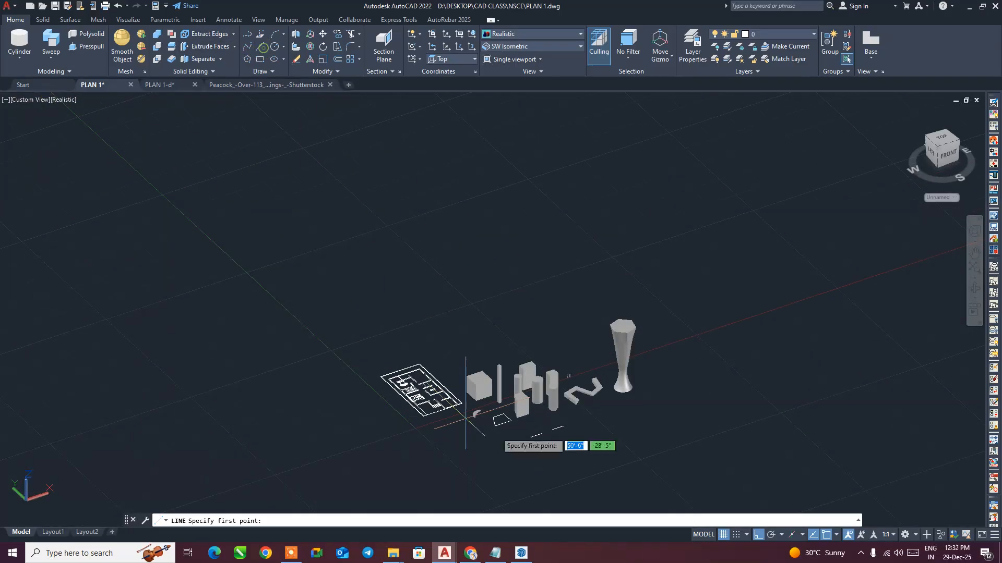
{"action": "scroll", "coordinate": [509, 401], "scroll_direction": "up", "scroll_amount": 6}
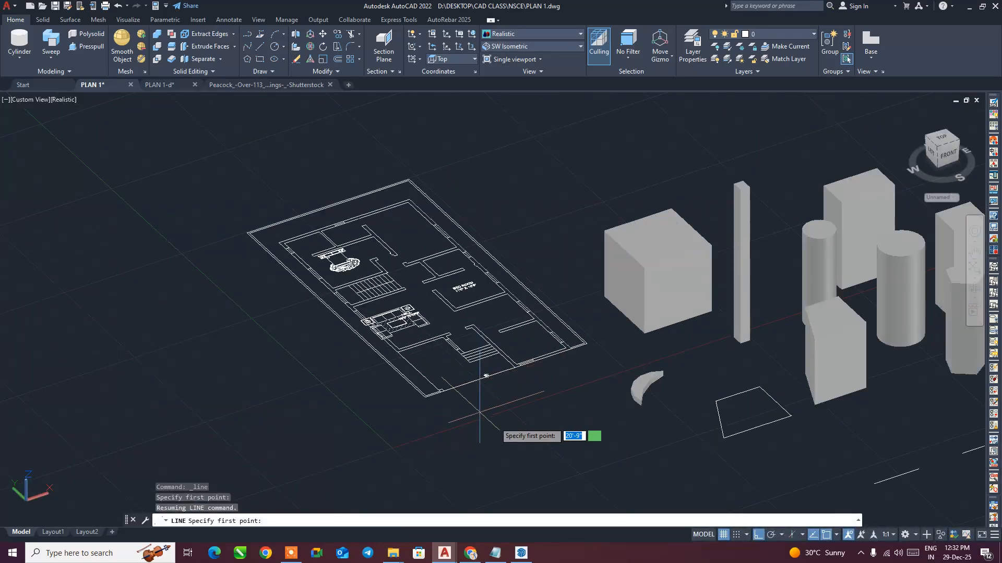
{"action": "scroll", "coordinate": [480, 362], "scroll_direction": "up", "scroll_amount": 4}
{"action": "left_click", "coordinate": [354, 330]}
{"action": "left_click", "coordinate": [399, 312]}
{"action": "key", "text": "Escape"}
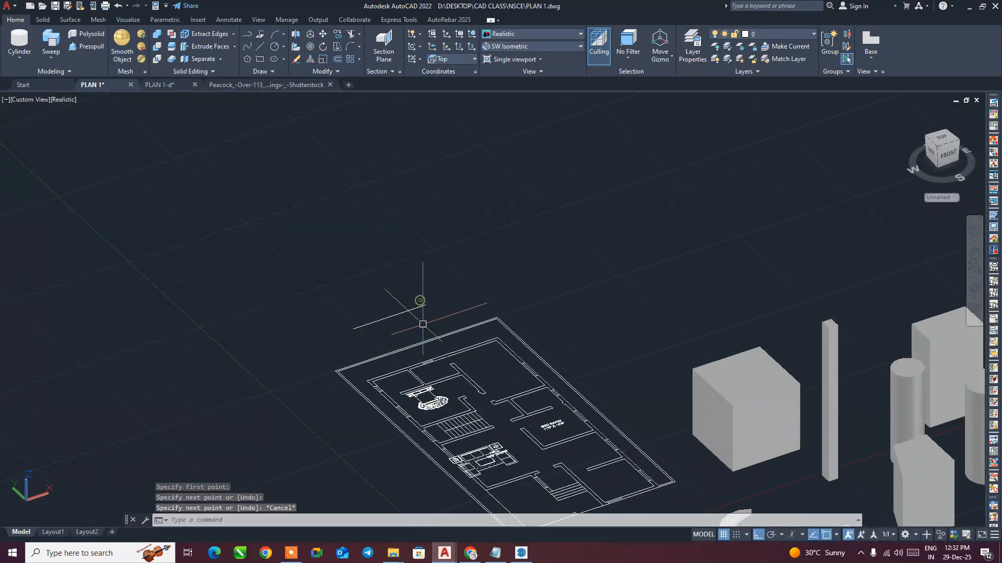
- Start a Polysolid and set its height to 10'
{"action": "scroll", "coordinate": [409, 340], "scroll_direction": "up", "scroll_amount": 5}
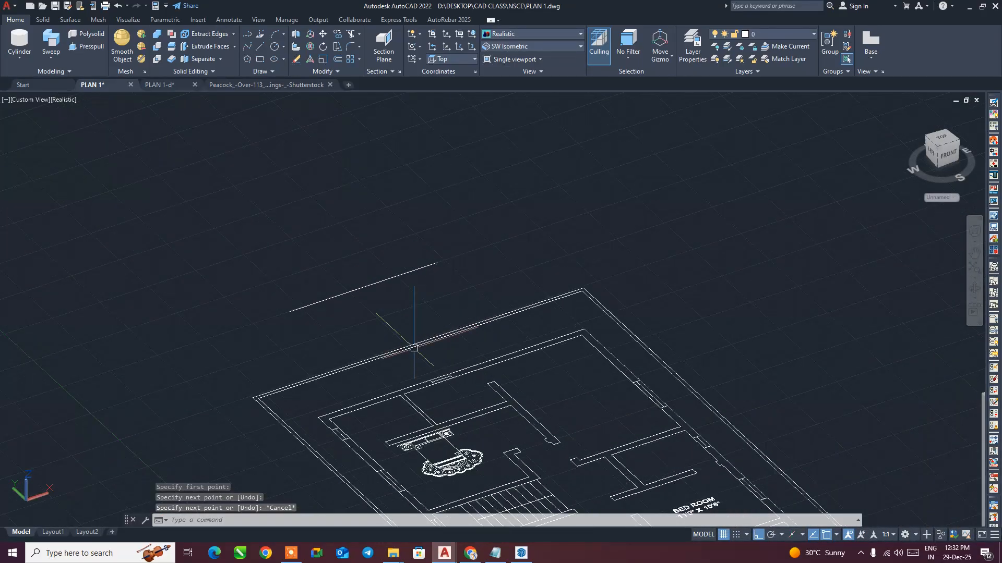
{"action": "left_click", "coordinate": [84, 34]}
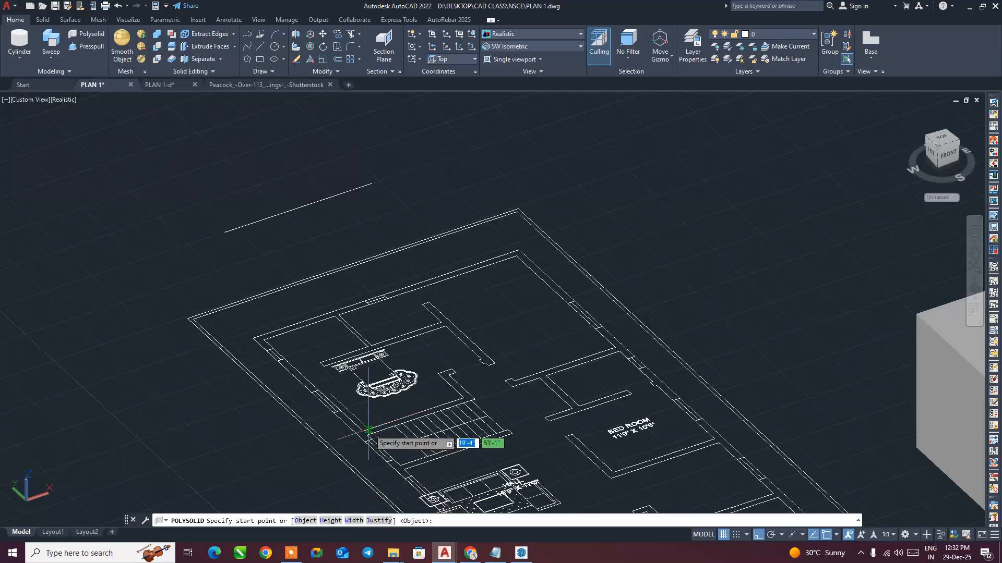
{"action": "scroll", "coordinate": [323, 386], "scroll_direction": "up", "scroll_amount": 3}
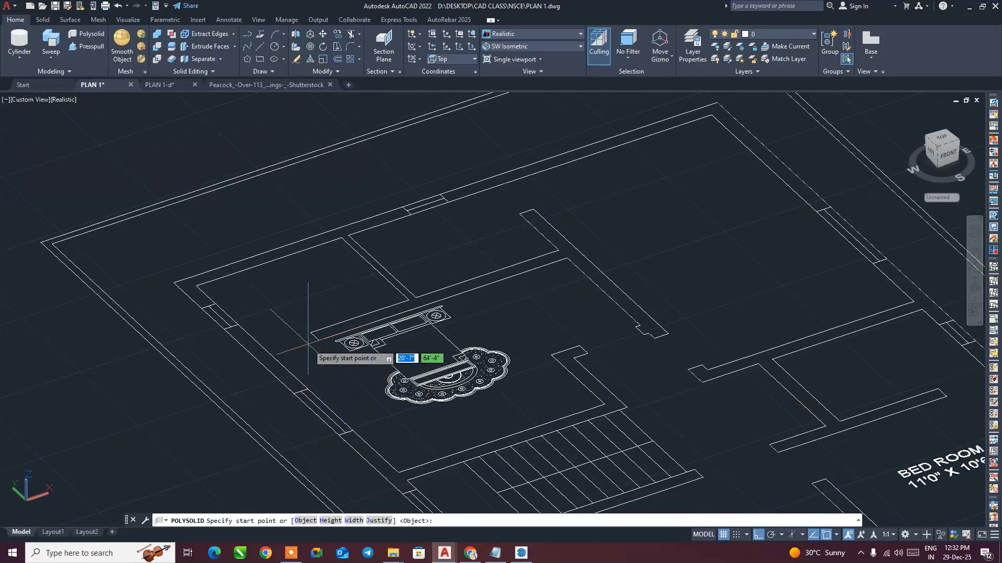
{"action": "middle_click_drag", "start_coordinate": [329, 383], "coordinate": [367, 327]}
{"action": "scroll", "coordinate": [380, 352], "scroll_direction": "down", "scroll_amount": 1}
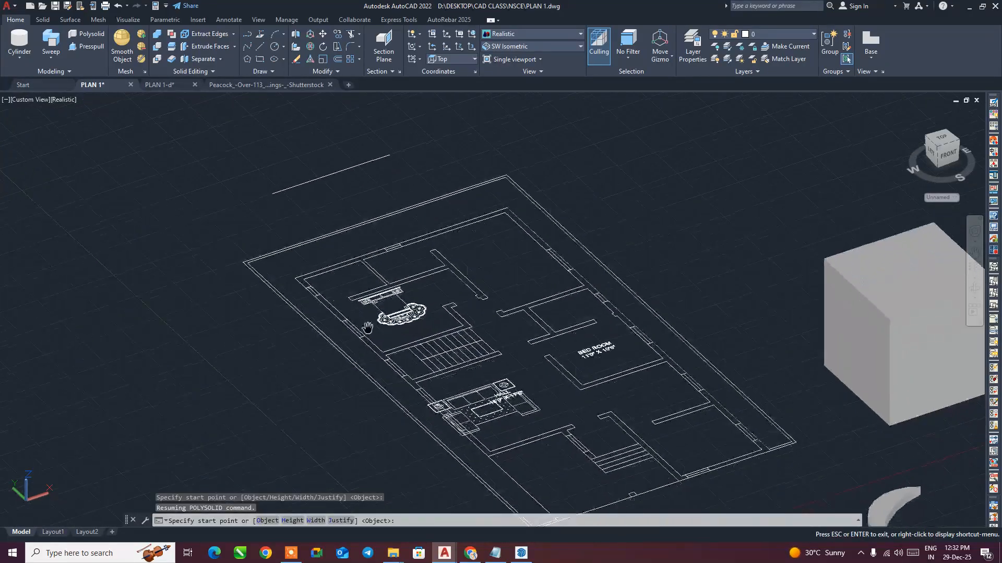
{"action": "left_click", "coordinate": [331, 521]}
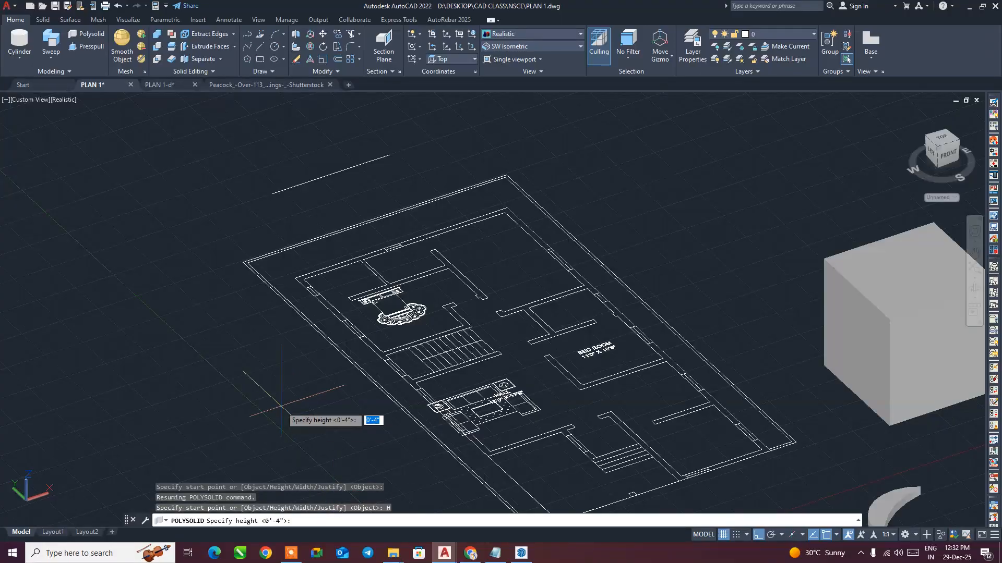
{"action": "type", "text": "10'"}
{"action": "key", "text": "Return"}
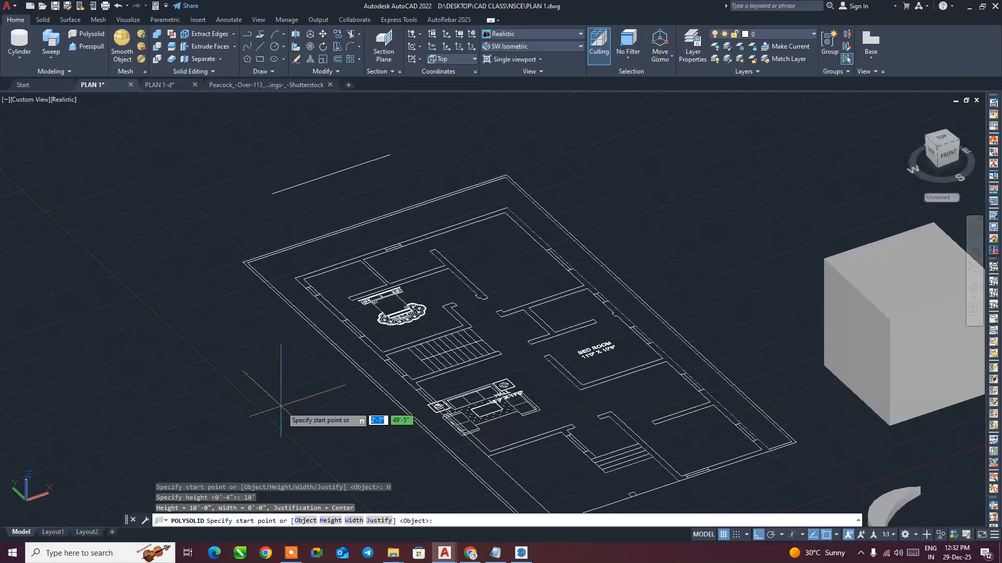
- Set the polysolid width to 9"
{"action": "type", "text": "w"}
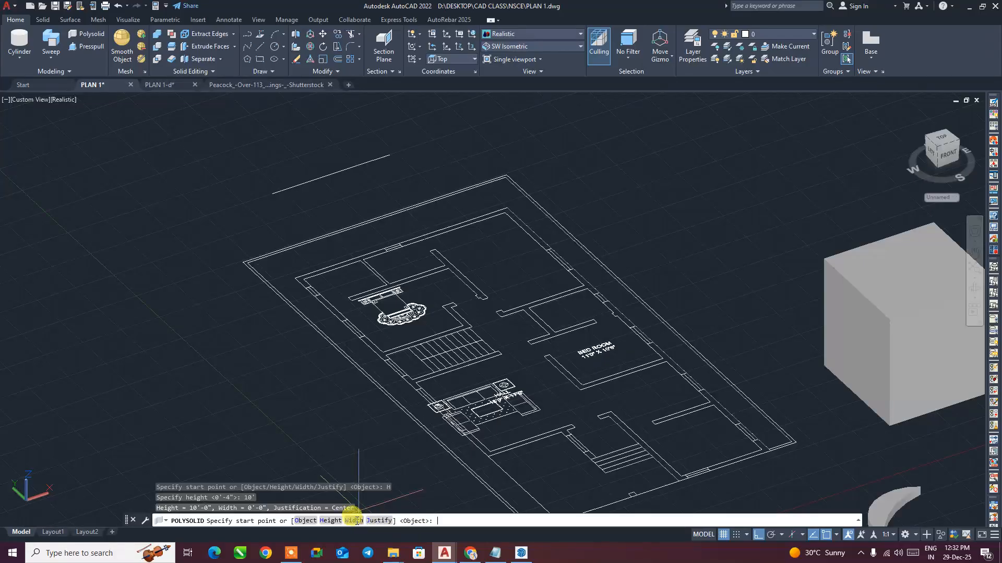
{"action": "key", "text": "Return"}
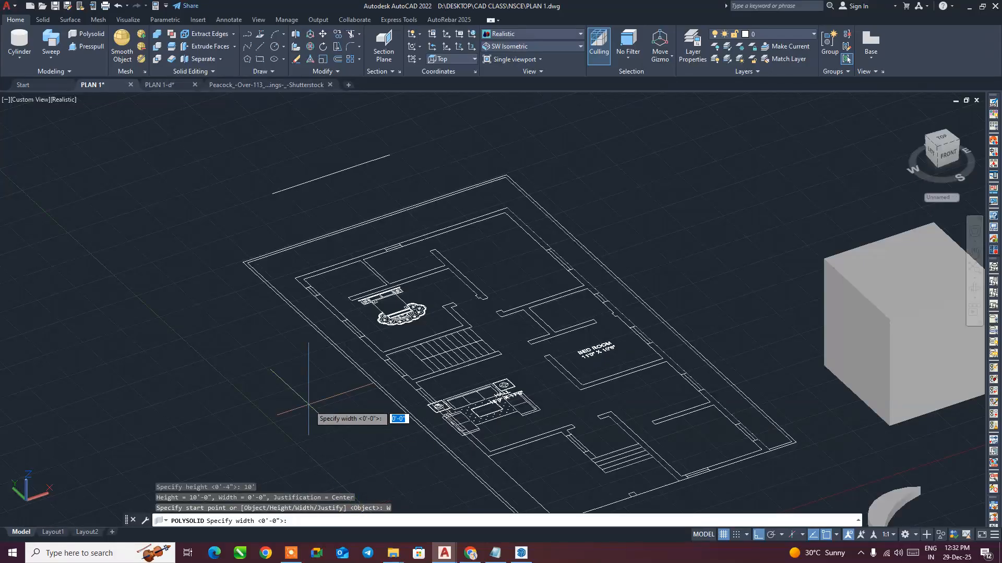
{"action": "type", "text": "9"}
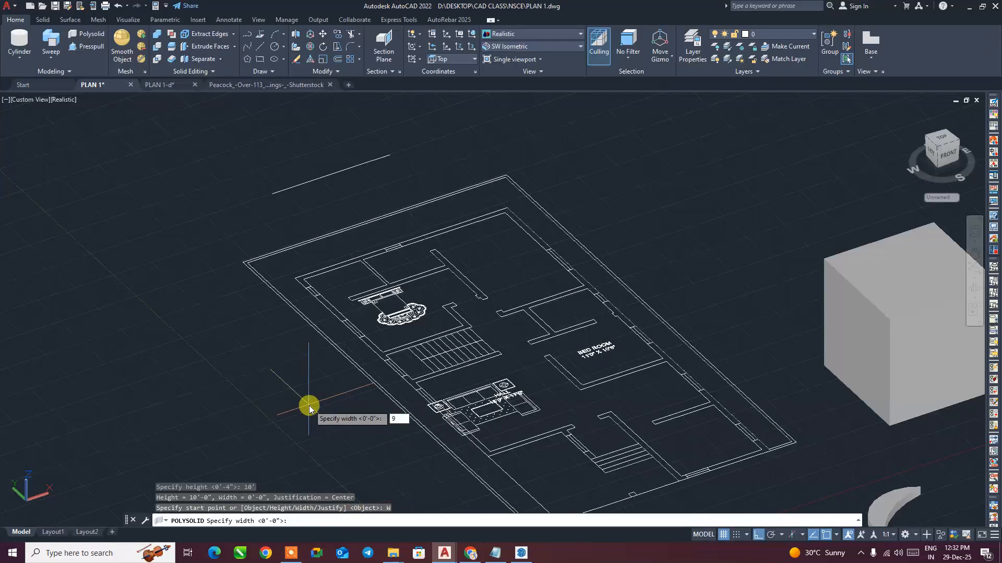
{"action": "key", "text": "Return"}
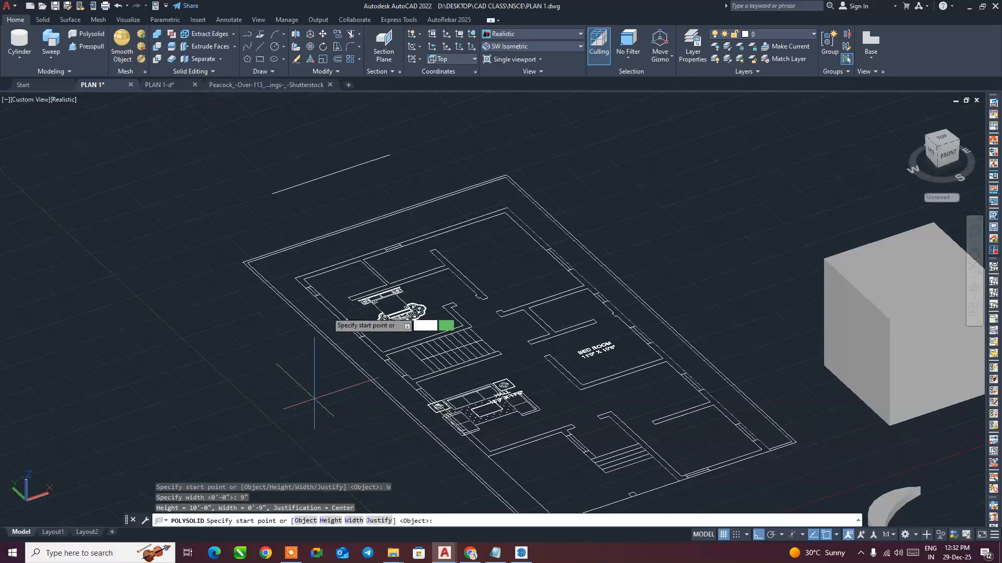
- Convert the new line behind the floor plan into a polysolid wall and check the result
{"action": "left_click", "coordinate": [305, 522]}
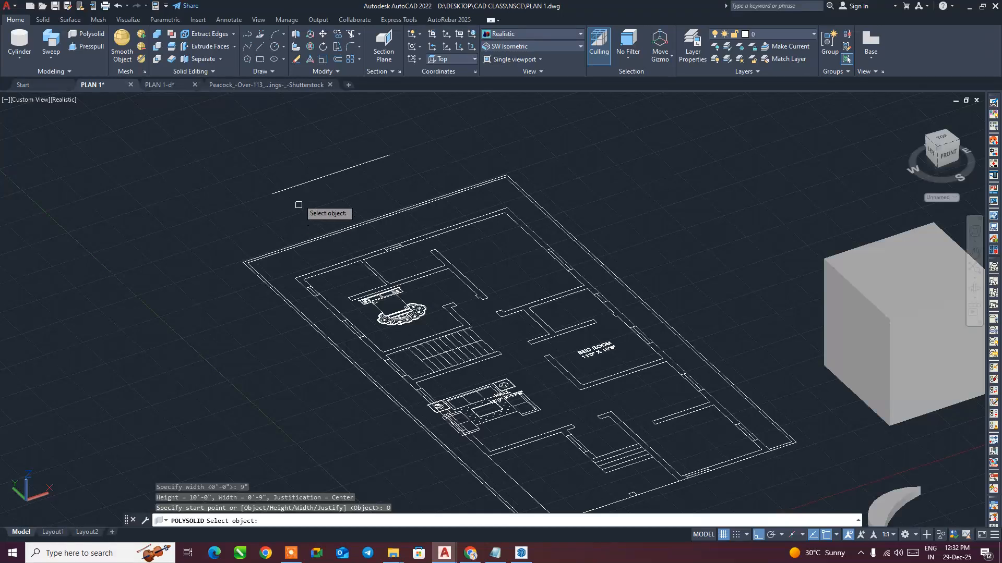
{"action": "left_click", "coordinate": [295, 186]}
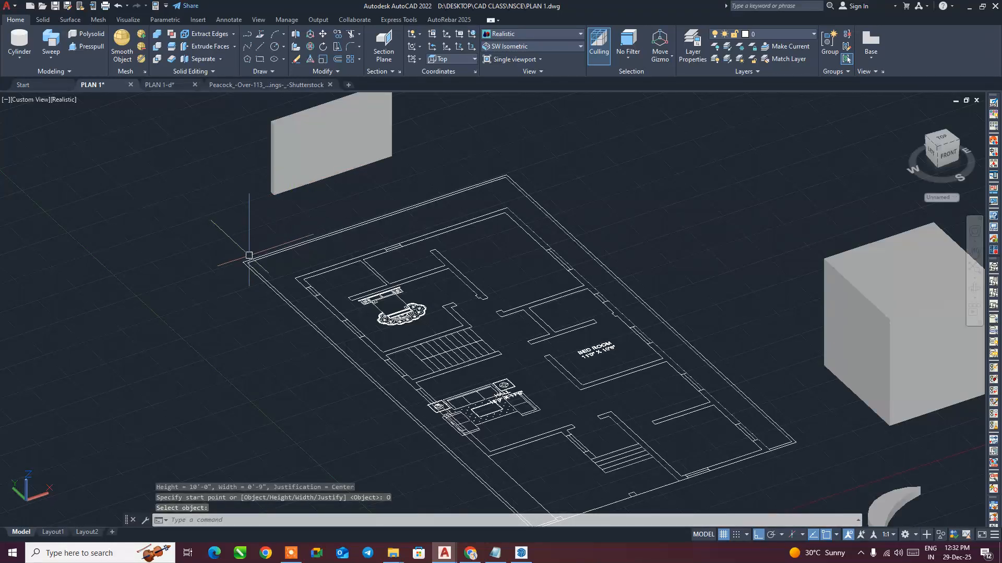
{"action": "scroll", "coordinate": [249, 256], "scroll_direction": "up", "scroll_amount": 4}
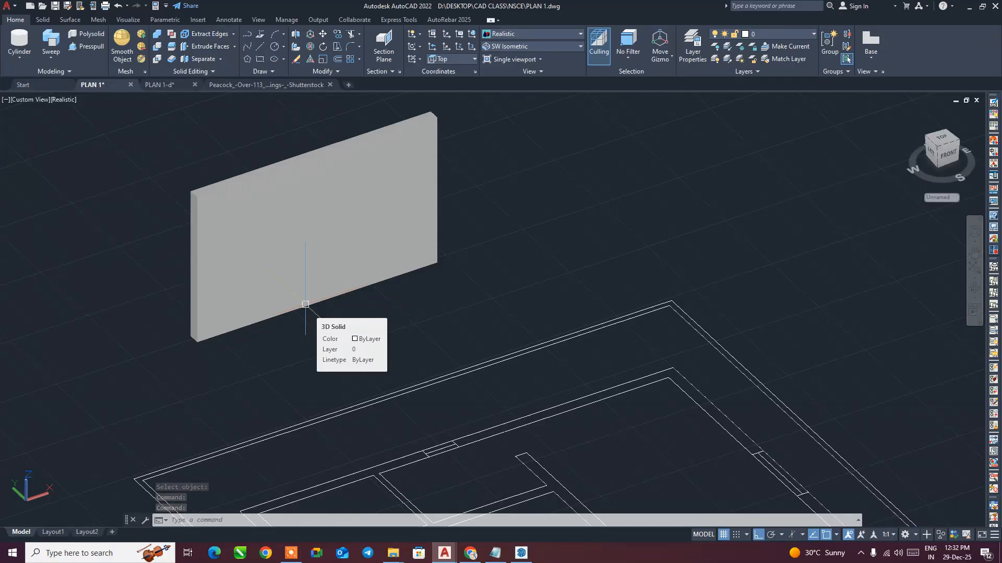
{"action": "scroll", "coordinate": [310, 306], "scroll_direction": "down", "scroll_amount": 3}
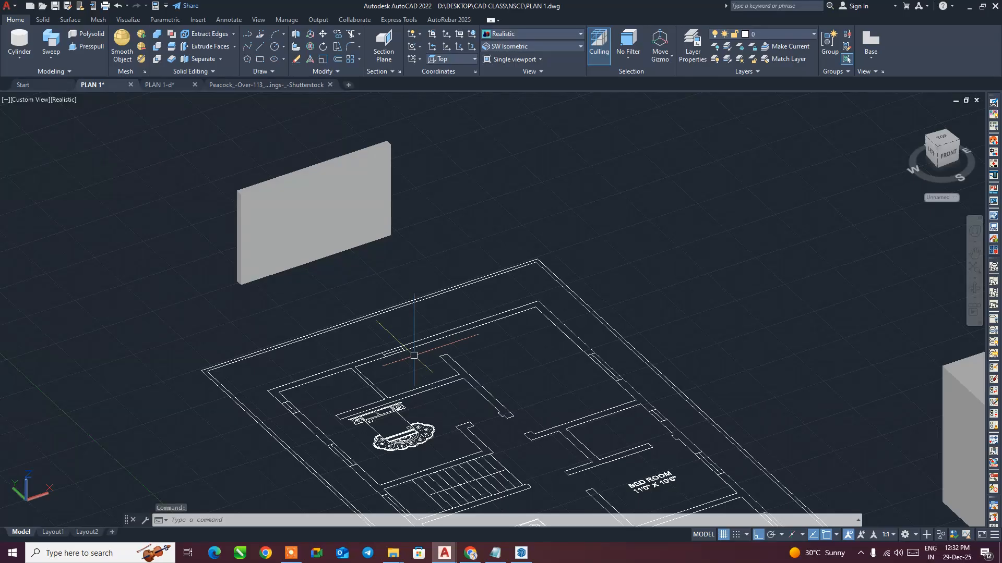
{"action": "scroll", "coordinate": [410, 352], "scroll_direction": "down", "scroll_amount": 4}
{"action": "middle_click_drag", "start_coordinate": [462, 322], "coordinate": [469, 298]}
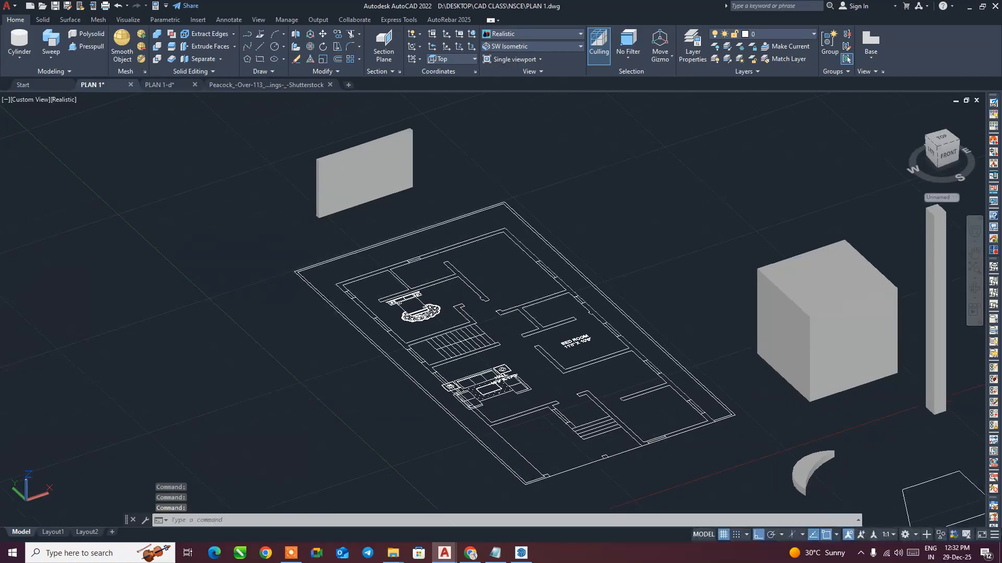
{"action": "middle_click_drag", "start_coordinate": [389, 339], "coordinate": [401, 348]}
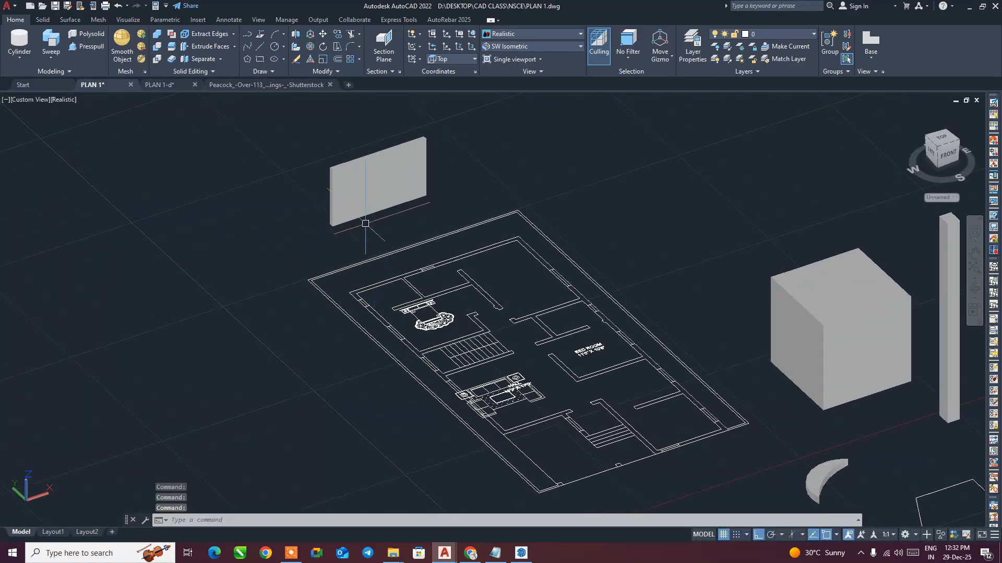
- Start another Polysolid and set its justification to Left
{"action": "left_click", "coordinate": [83, 34]}
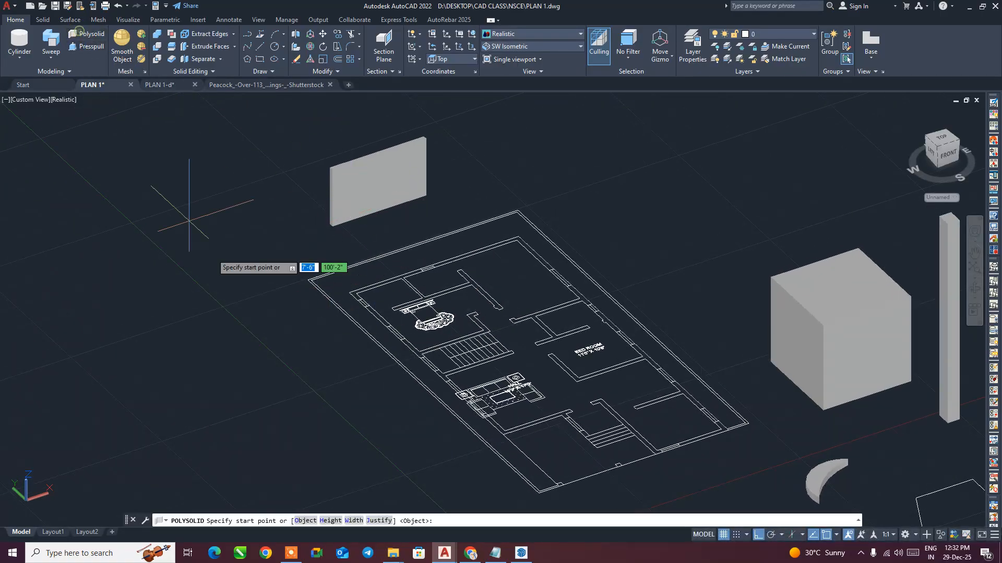
{"action": "left_click", "coordinate": [378, 520]}
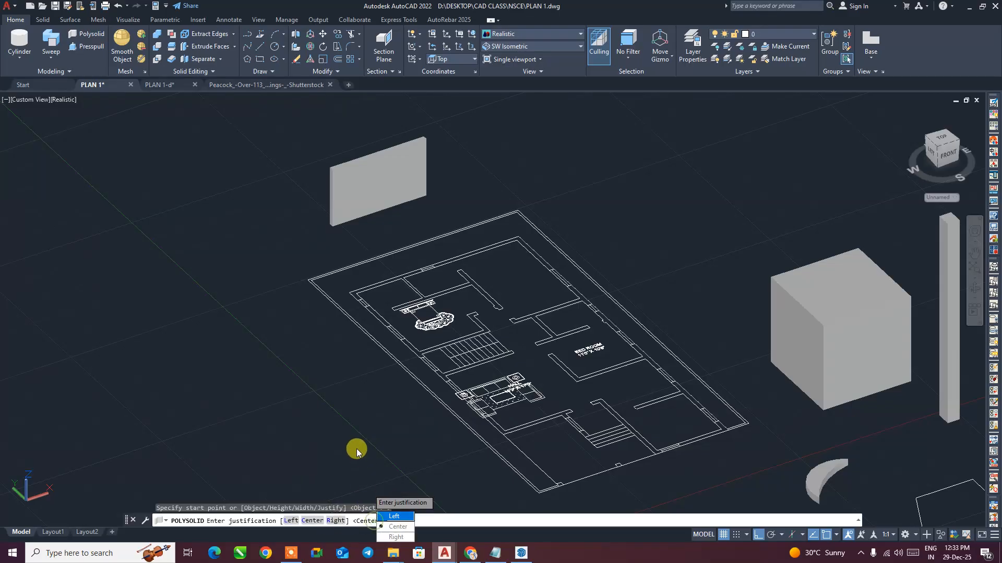
{"action": "left_click", "coordinate": [395, 516]}
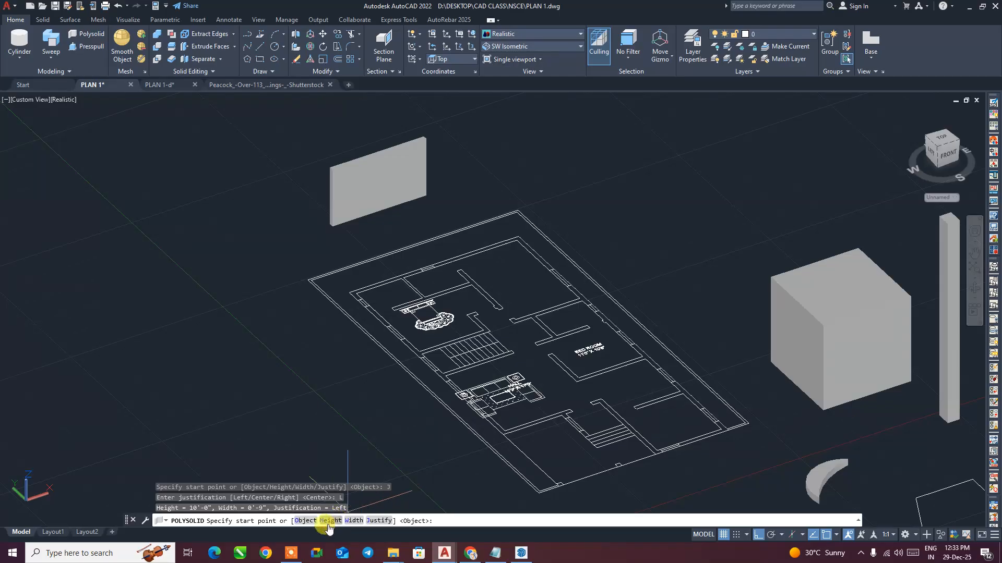
{"action": "left_click", "coordinate": [378, 520]}
{"action": "left_click", "coordinate": [409, 518]}
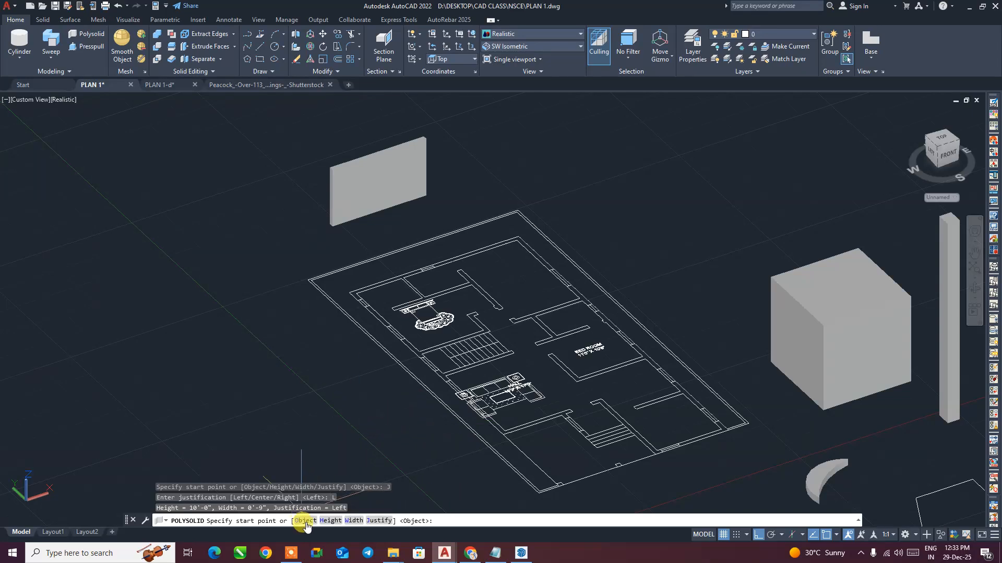
- Draw the first polysolid wall segment along the building's rear outer wall line, from its west corner to its east corner
{"action": "middle_click_drag", "start_coordinate": [406, 424], "coordinate": [405, 477]}
{"action": "scroll", "coordinate": [402, 340], "scroll_direction": "up", "scroll_amount": 2}
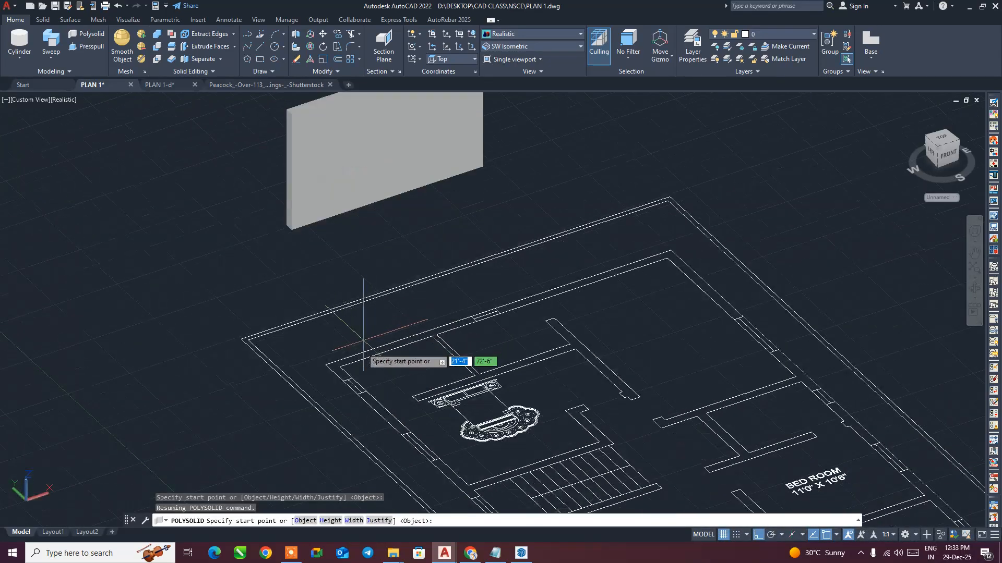
{"action": "scroll", "coordinate": [361, 350], "scroll_direction": "up", "scroll_amount": 1}
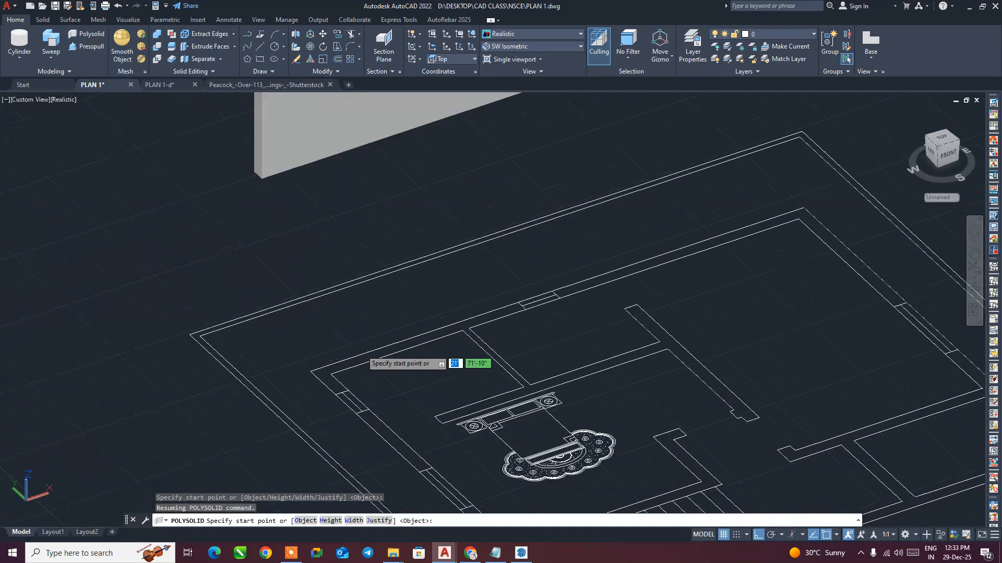
{"action": "left_click", "coordinate": [310, 368]}
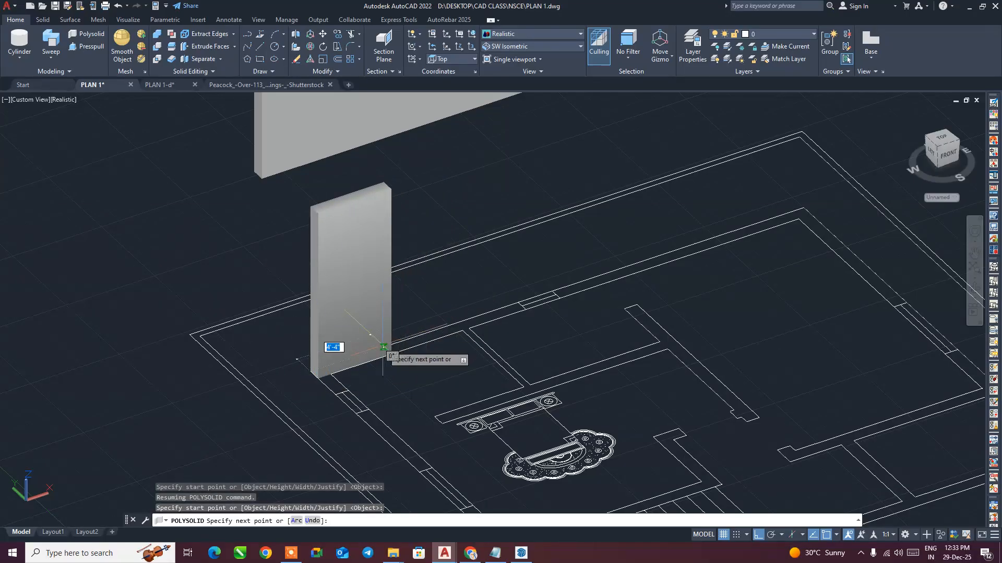
{"action": "scroll", "coordinate": [386, 339], "scroll_direction": "down", "scroll_amount": 2}
{"action": "middle_click_drag", "start_coordinate": [645, 259], "coordinate": [576, 258]}
{"action": "left_click", "coordinate": [576, 259]}
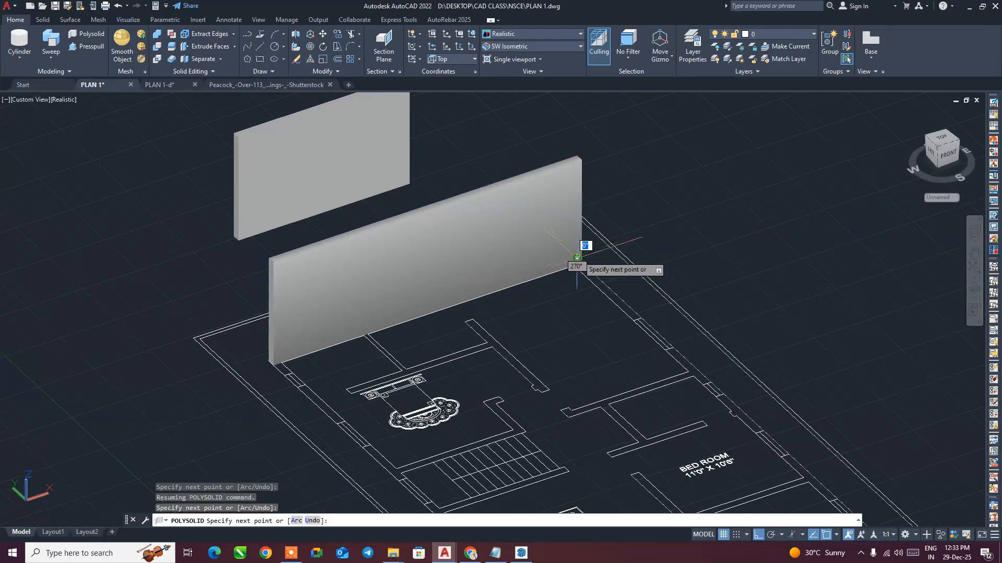
- Continue the polysolid wall along the building's east outer wall line to the front-east corner
{"action": "scroll", "coordinate": [654, 316], "scroll_direction": "down", "scroll_amount": 2}
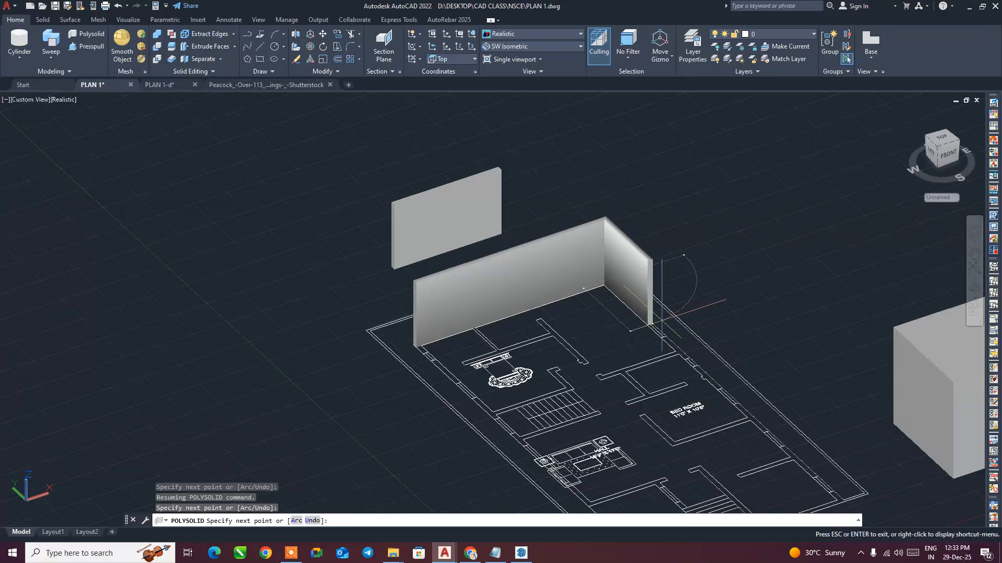
{"action": "middle_click_drag", "start_coordinate": [715, 389], "coordinate": [585, 251]}
{"action": "scroll", "coordinate": [682, 330], "scroll_direction": "up", "scroll_amount": 2}
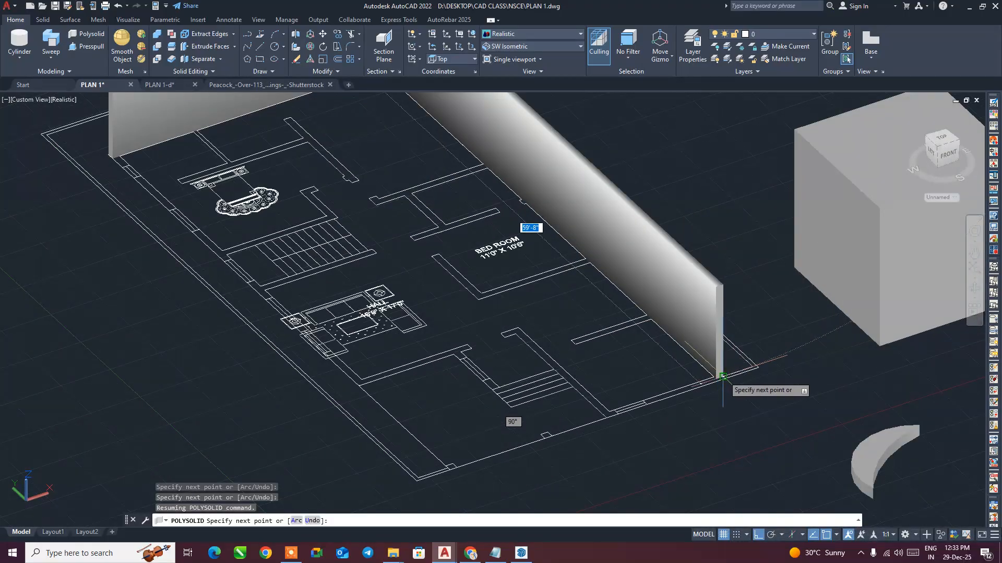
{"action": "scroll", "coordinate": [704, 359], "scroll_direction": "up", "scroll_amount": 8}
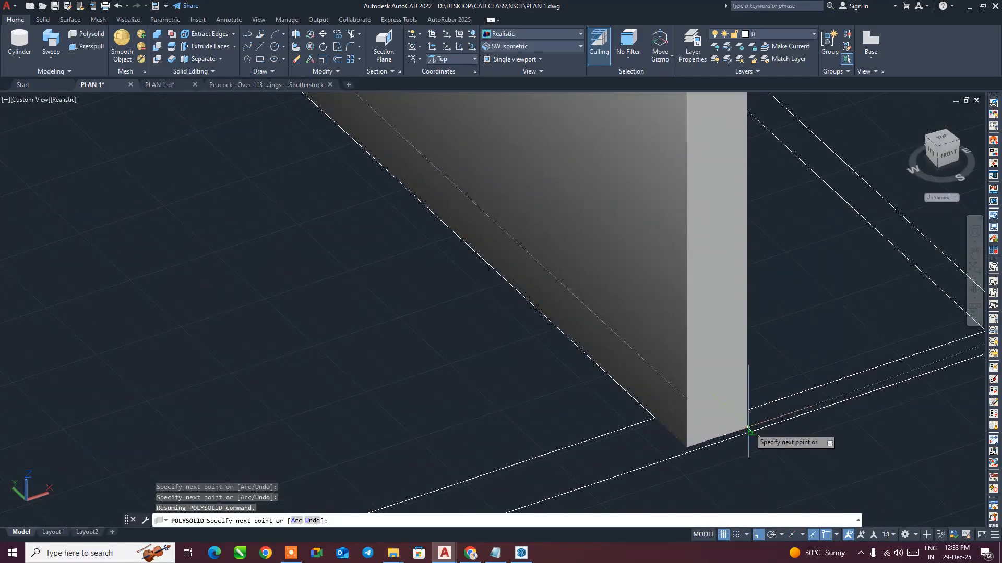
{"action": "left_click", "coordinate": [744, 424]}
- Continue the polysolid along the short front wall, turning back at its west end to the hall's front wall line
{"action": "scroll", "coordinate": [704, 386], "scroll_direction": "down", "scroll_amount": 4}
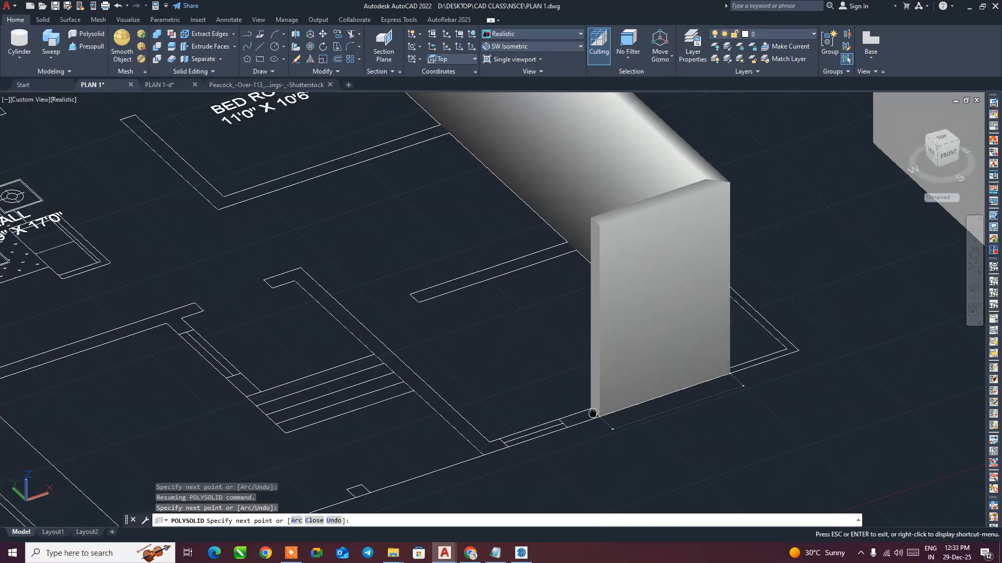
{"action": "scroll", "coordinate": [653, 394], "scroll_direction": "up", "scroll_amount": 6}
{"action": "scroll", "coordinate": [600, 384], "scroll_direction": "down", "scroll_amount": 5}
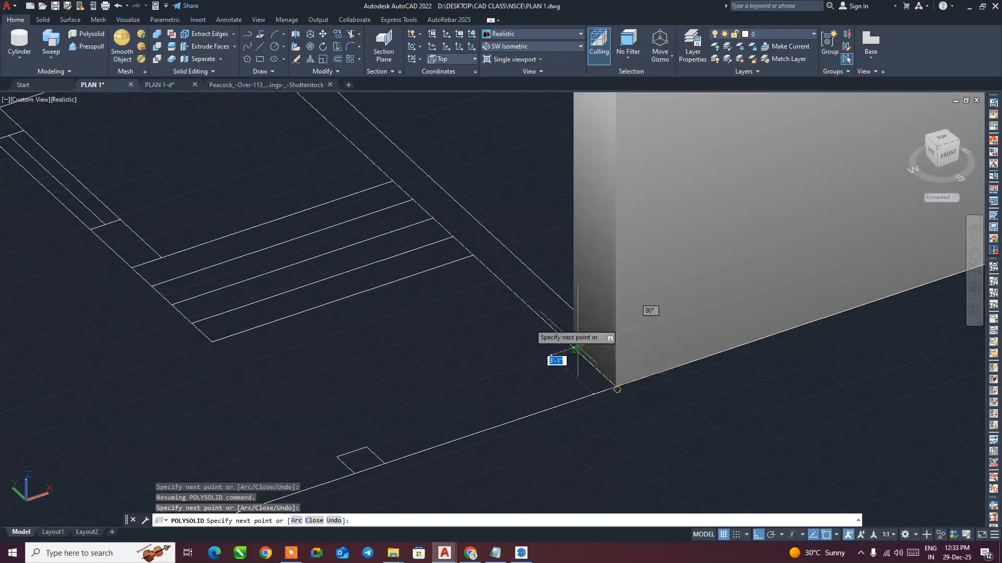
{"action": "scroll", "coordinate": [577, 326], "scroll_direction": "up", "scroll_amount": 5}
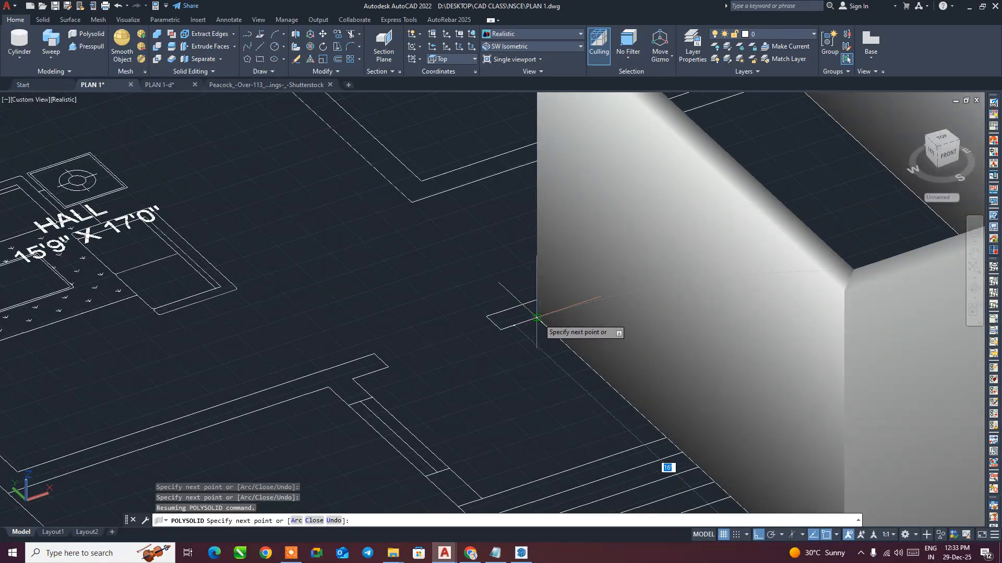
{"action": "left_click", "coordinate": [537, 318]}
- Extend the polysolid about 16'-6" west along the hall's front wall, try continuing it to the rear-west corner, and end the wall
{"action": "scroll", "coordinate": [453, 348], "scroll_direction": "down", "scroll_amount": 4}
{"action": "middle_click_drag", "start_coordinate": [444, 359], "coordinate": [734, 290]}
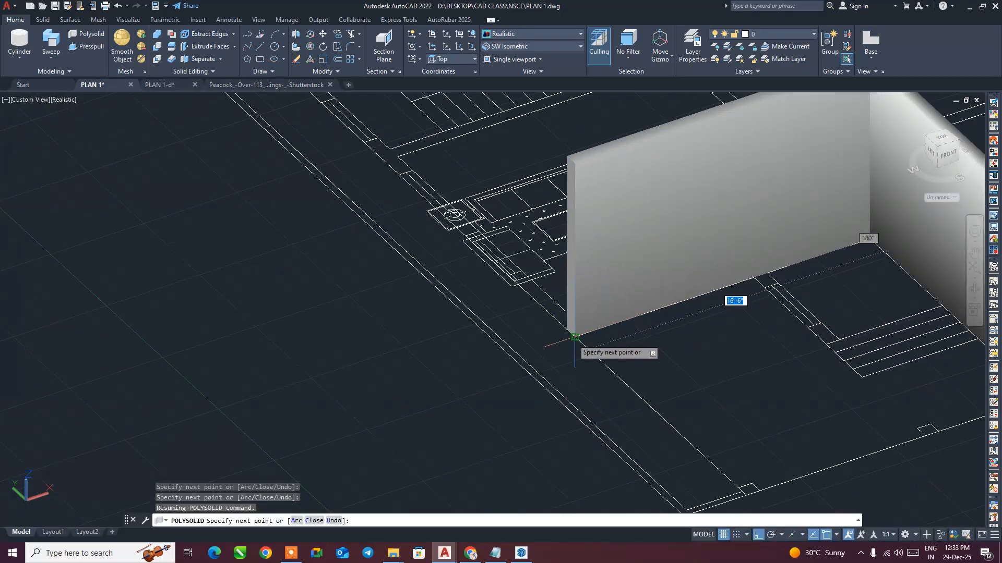
{"action": "scroll", "coordinate": [537, 318], "scroll_direction": "down", "scroll_amount": 5}
{"action": "scroll", "coordinate": [528, 301], "scroll_direction": "up", "scroll_amount": 5}
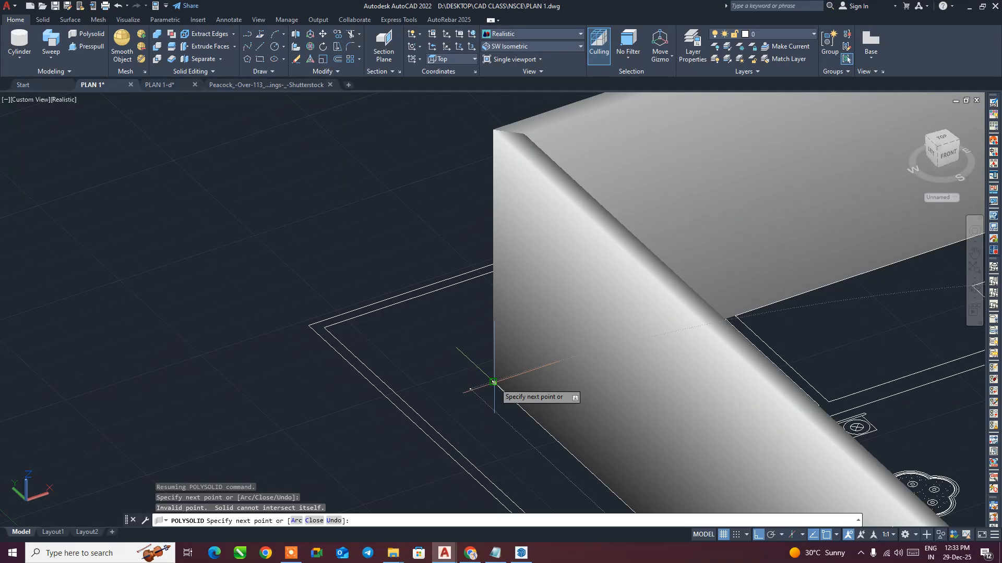
{"action": "scroll", "coordinate": [493, 381], "scroll_direction": "down", "scroll_amount": 8}
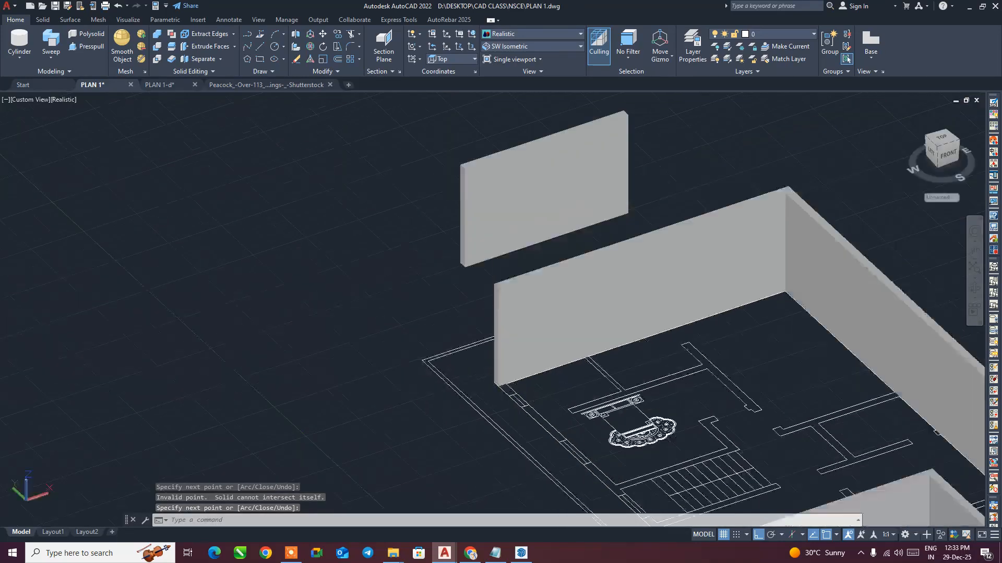
{"action": "key", "text": "Return"}
- Draw a separate polysolid along the west outer wall line, from the hall's front-west corner to the rear-west corner
{"action": "scroll", "coordinate": [524, 397], "scroll_direction": "up", "scroll_amount": 2}
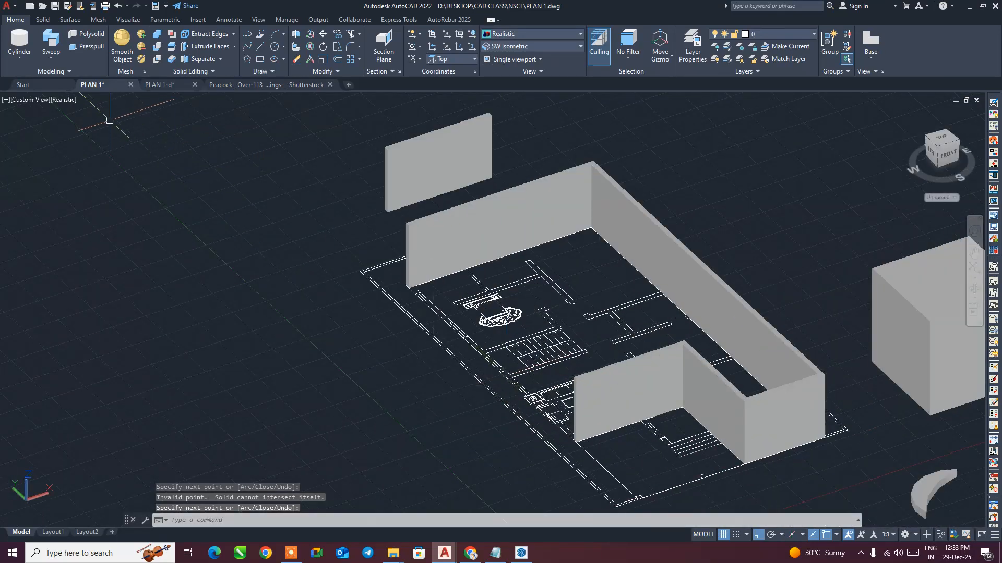
{"action": "left_click", "coordinate": [74, 40]}
{"action": "scroll", "coordinate": [551, 432], "scroll_direction": "up", "scroll_amount": 5}
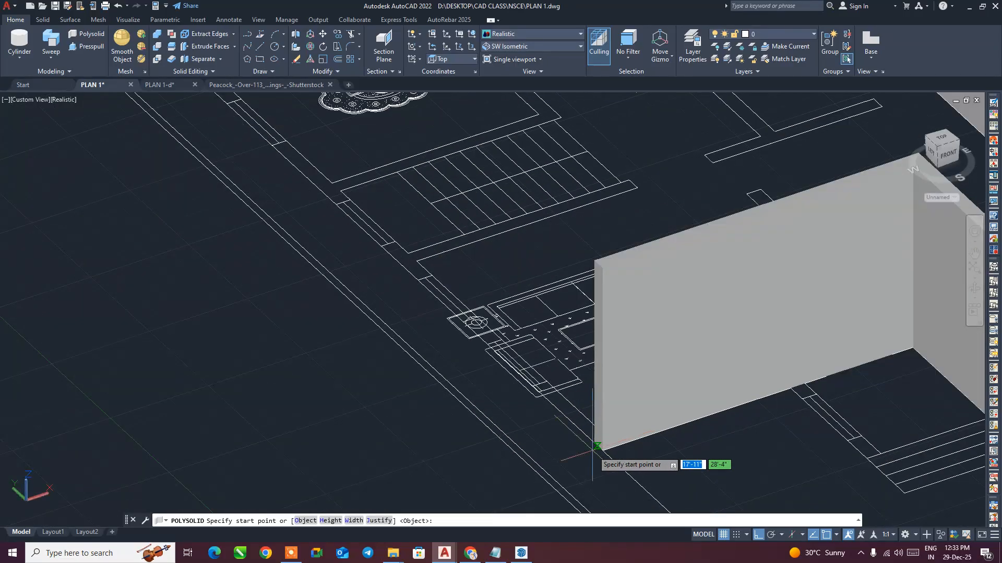
{"action": "left_click", "coordinate": [600, 452]}
{"action": "middle_click_drag", "start_coordinate": [358, 331], "coordinate": [586, 420]}
{"action": "scroll", "coordinate": [472, 276], "scroll_direction": "up", "scroll_amount": 3}
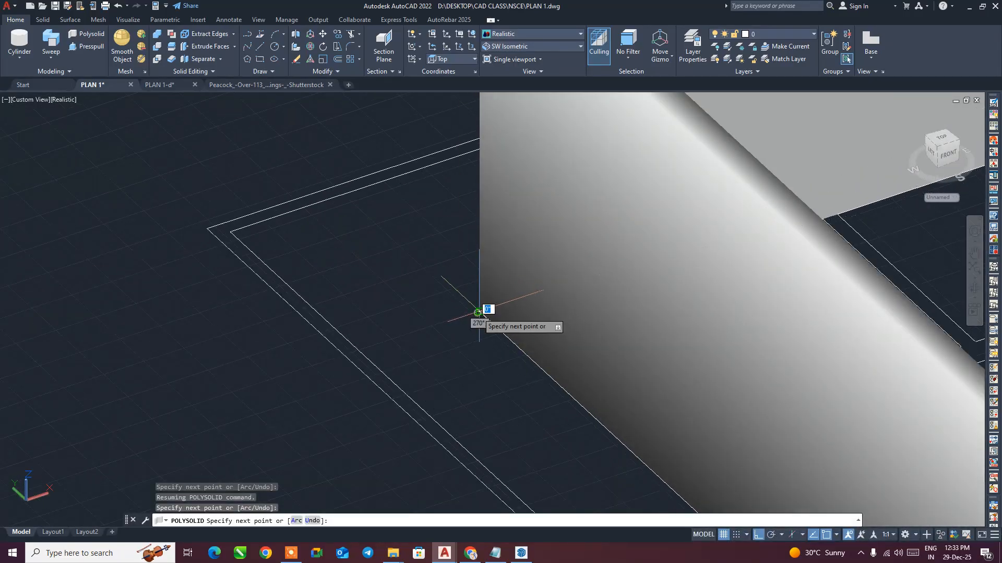
{"action": "key", "text": "Return"}
- Draw a polysolid for the rear wall of the 11'0" x 10'6" bedroom, from the east outer wall to the room's west corner
{"action": "scroll", "coordinate": [476, 308], "scroll_direction": "down", "scroll_amount": 6}
{"action": "middle_click_drag", "start_coordinate": [689, 385], "coordinate": [618, 389]}
{"action": "left_click", "coordinate": [88, 40]}
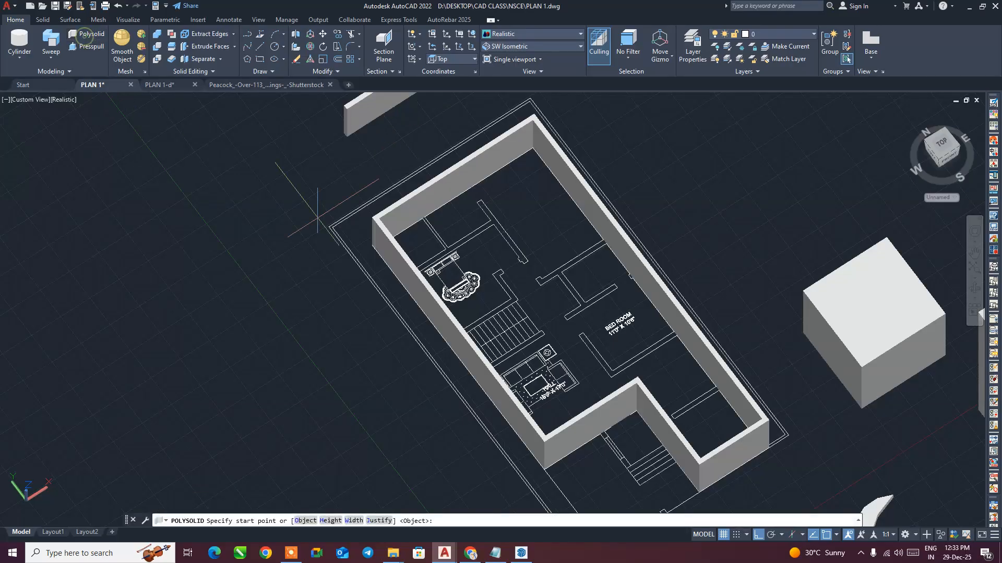
{"action": "middle_click_drag", "start_coordinate": [501, 284], "coordinate": [441, 230], "text": "shift"}
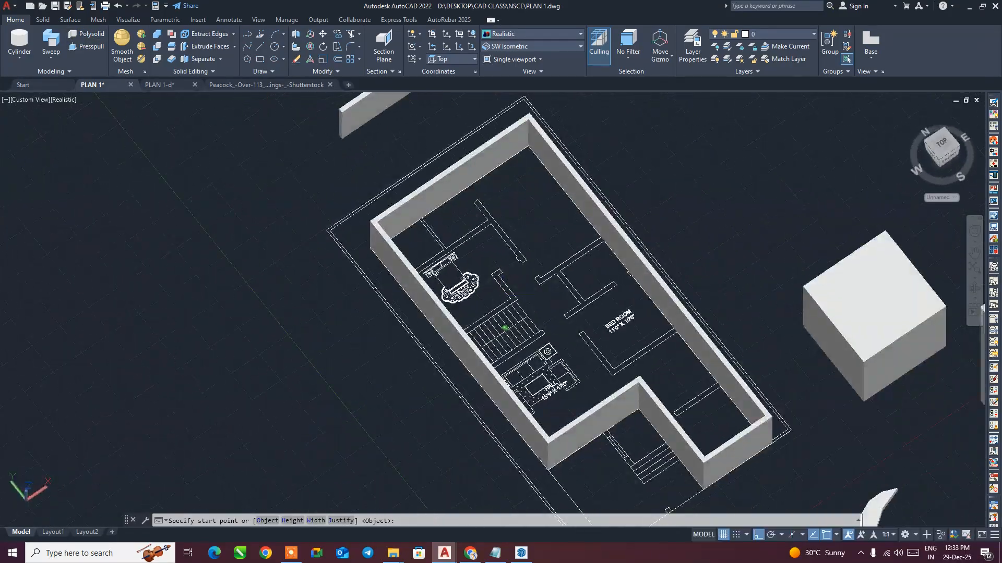
{"action": "scroll", "coordinate": [679, 284], "scroll_direction": "up", "scroll_amount": 6}
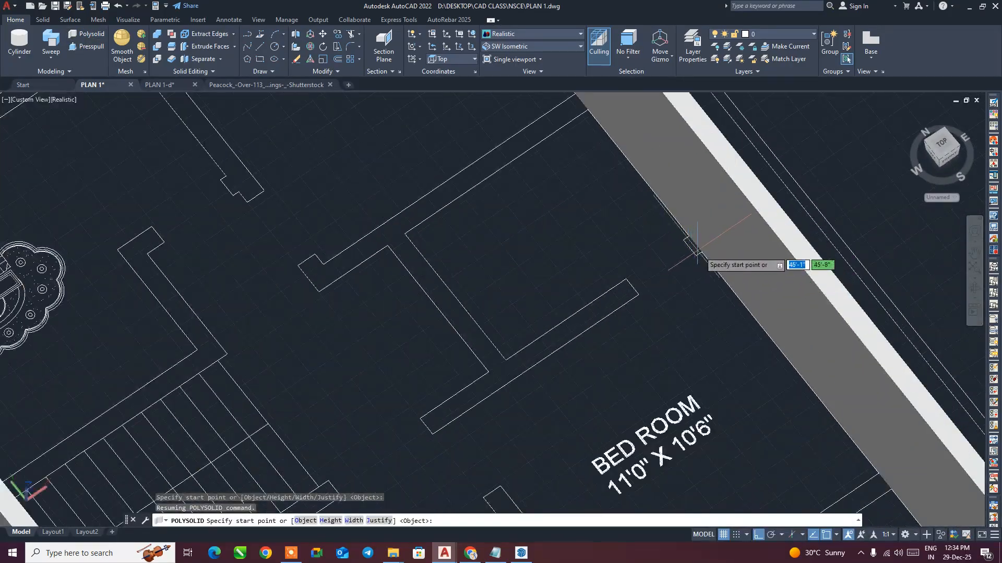
{"action": "left_click", "coordinate": [701, 252]}
{"action": "middle_click_drag", "start_coordinate": [546, 358], "coordinate": [656, 254]}
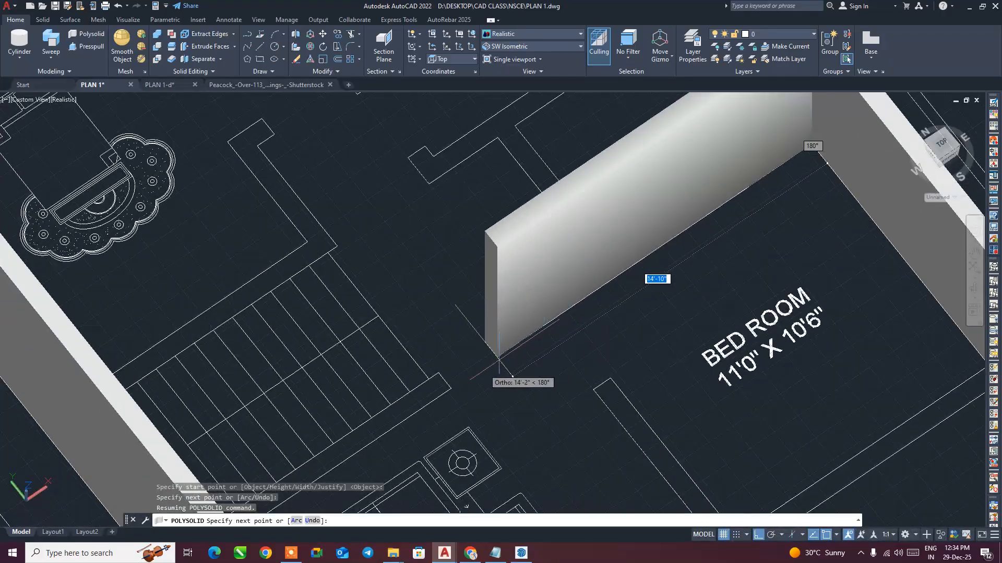
{"action": "scroll", "coordinate": [479, 368], "scroll_direction": "down", "scroll_amount": 2}
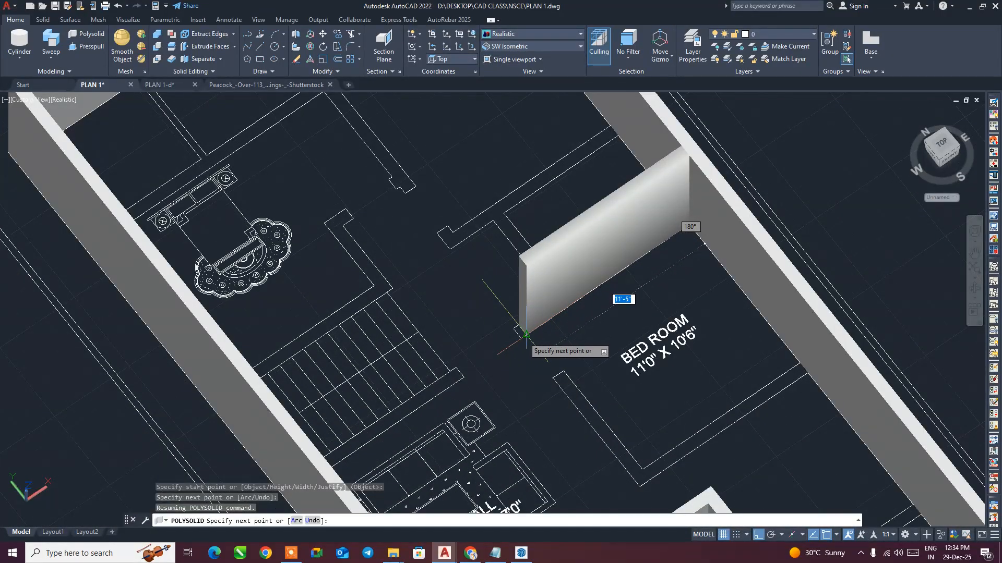
{"action": "left_click", "coordinate": [500, 353]}
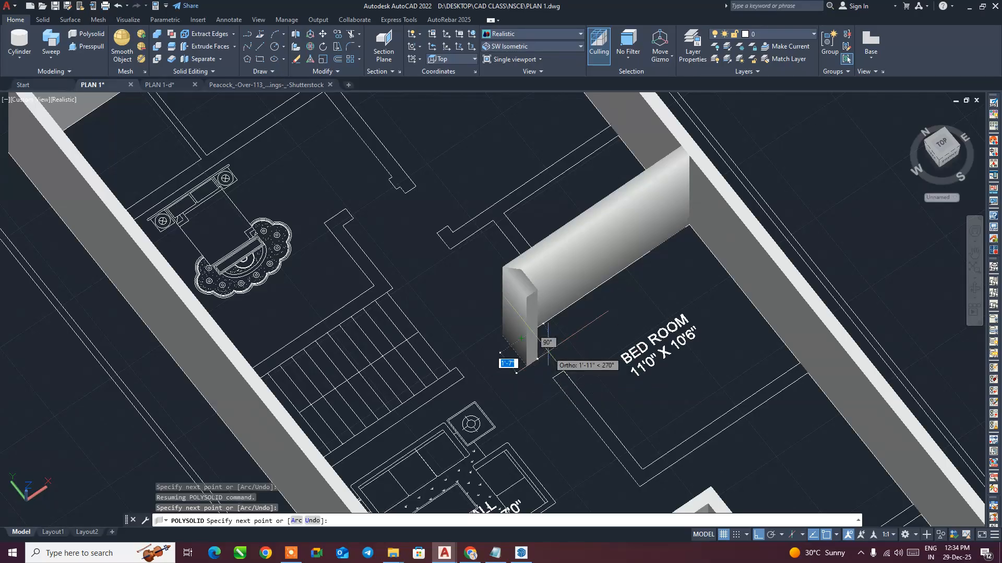
{"action": "key", "text": "Return"}
- Draw a polysolid along the bedroom's front wall, about 11'-9" from the east outer wall, and back along its west wall to the rear wall
{"action": "key", "text": "Return"}
{"action": "middle_click_drag", "start_coordinate": [548, 360], "coordinate": [553, 313], "text": "shift"}
{"action": "left_click", "coordinate": [751, 288]}
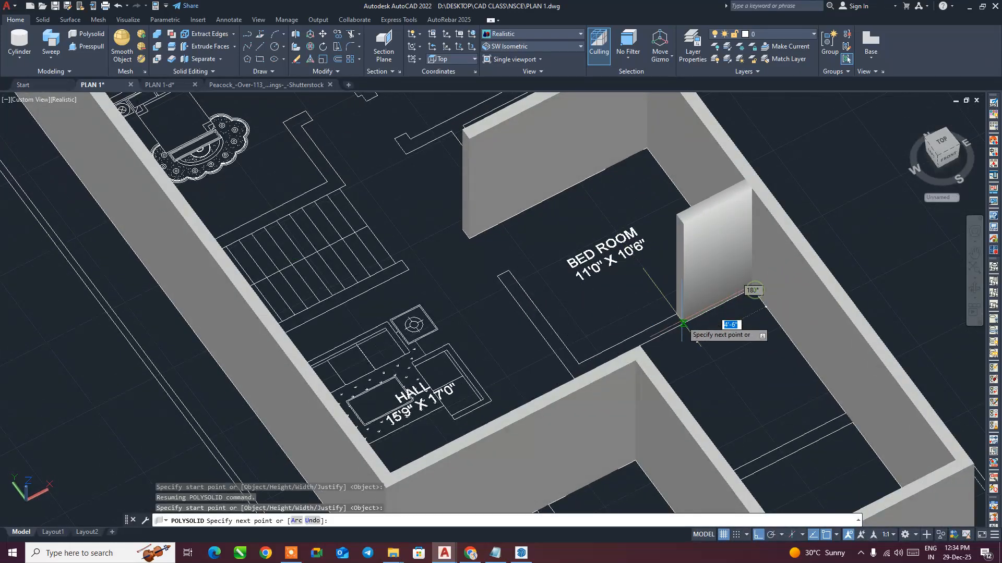
{"action": "middle_click_drag", "start_coordinate": [683, 323], "coordinate": [658, 402], "text": "shift"}
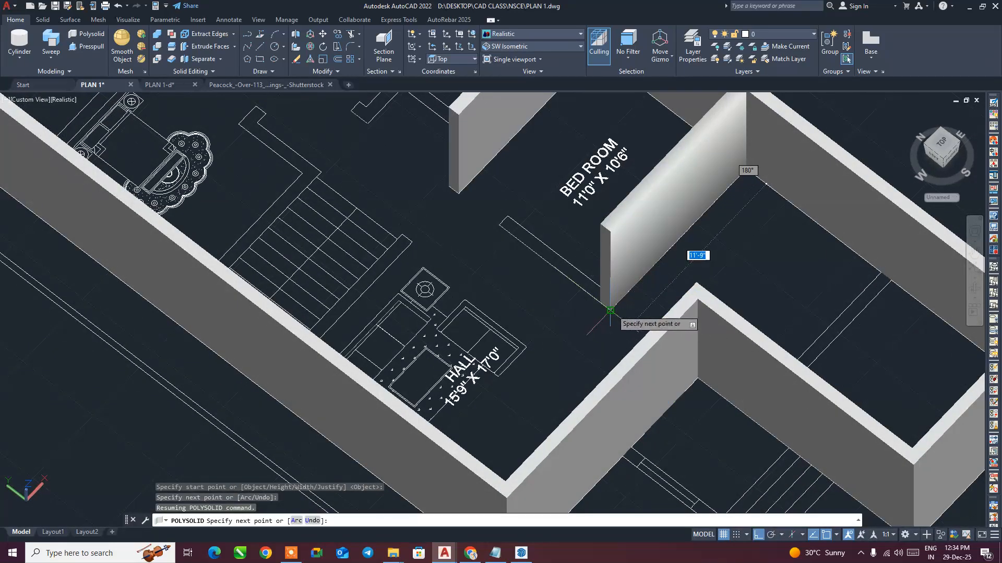
{"action": "left_click", "coordinate": [611, 311]}
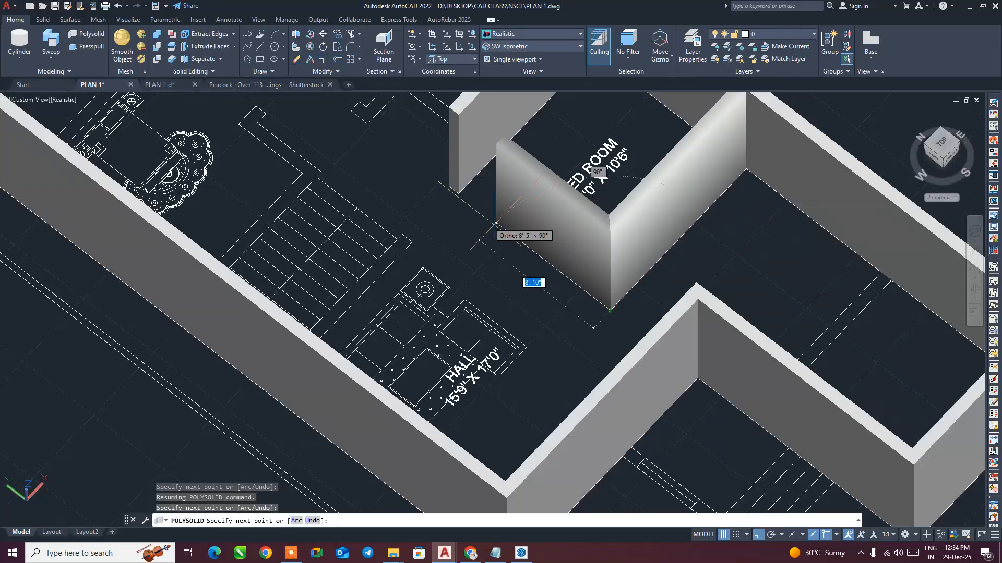
{"action": "left_click", "coordinate": [457, 192]}
{"action": "key", "text": "Return"}
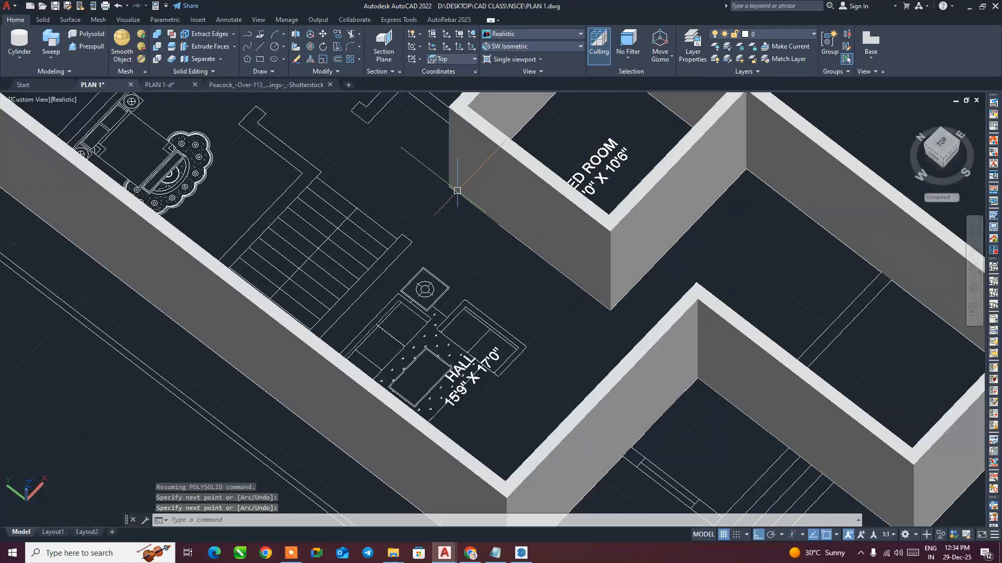
{"action": "scroll", "coordinate": [458, 192], "scroll_direction": "down", "scroll_amount": 5}
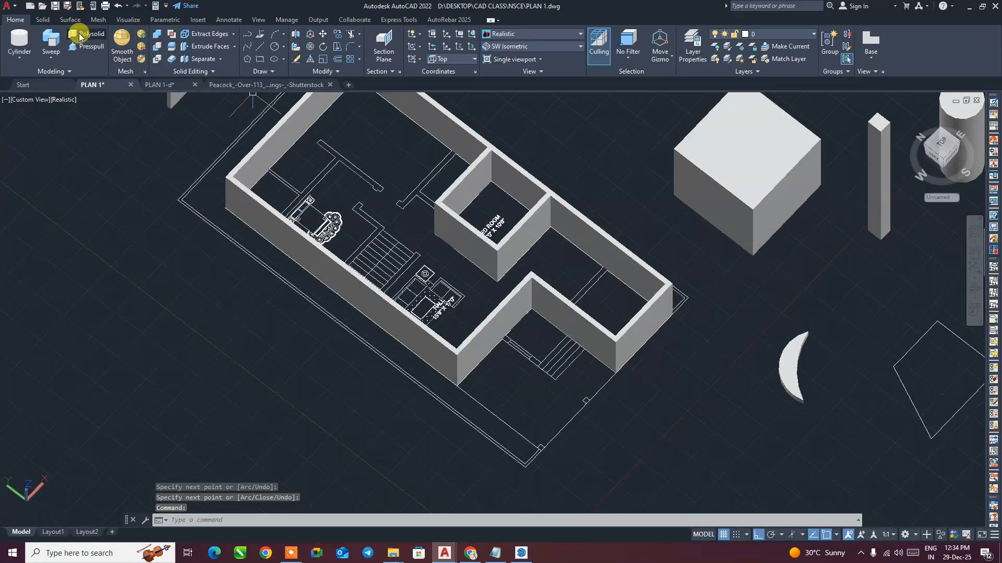
{"action": "left_click", "coordinate": [79, 34]}
{"action": "scroll", "coordinate": [457, 208], "scroll_direction": "up", "scroll_amount": 5}
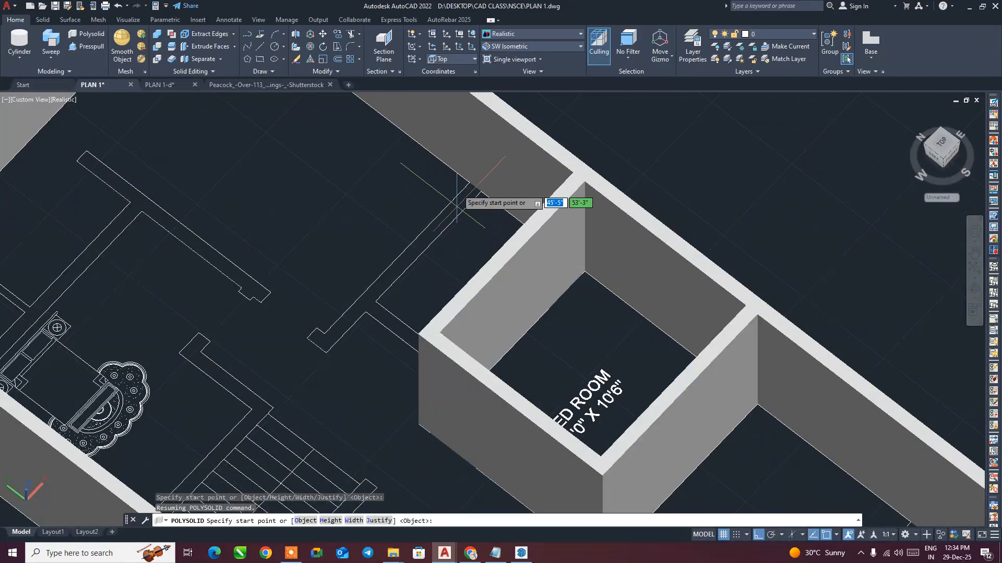
{"action": "left_click", "coordinate": [470, 182]}
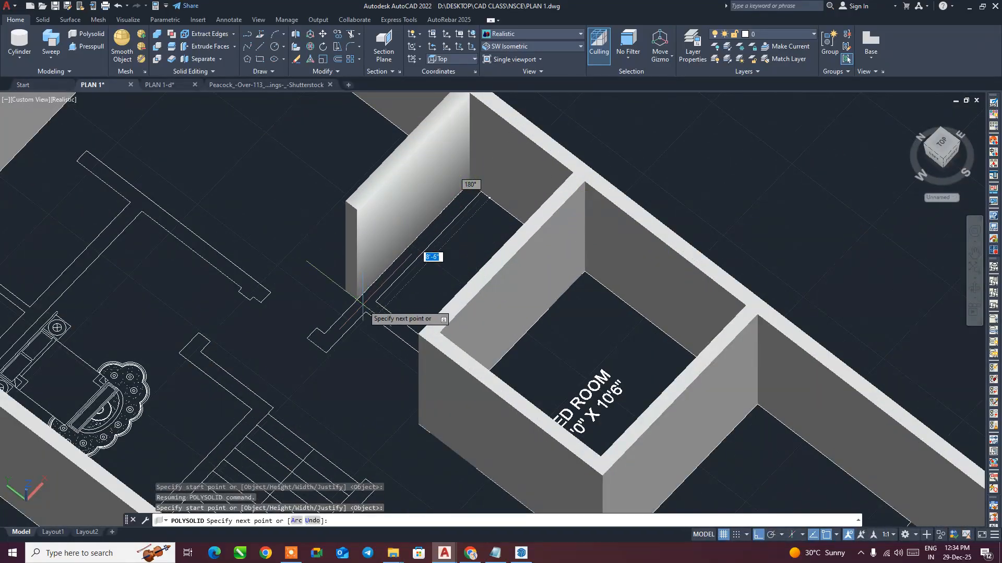
{"action": "scroll", "coordinate": [363, 312], "scroll_direction": "up", "scroll_amount": 1}
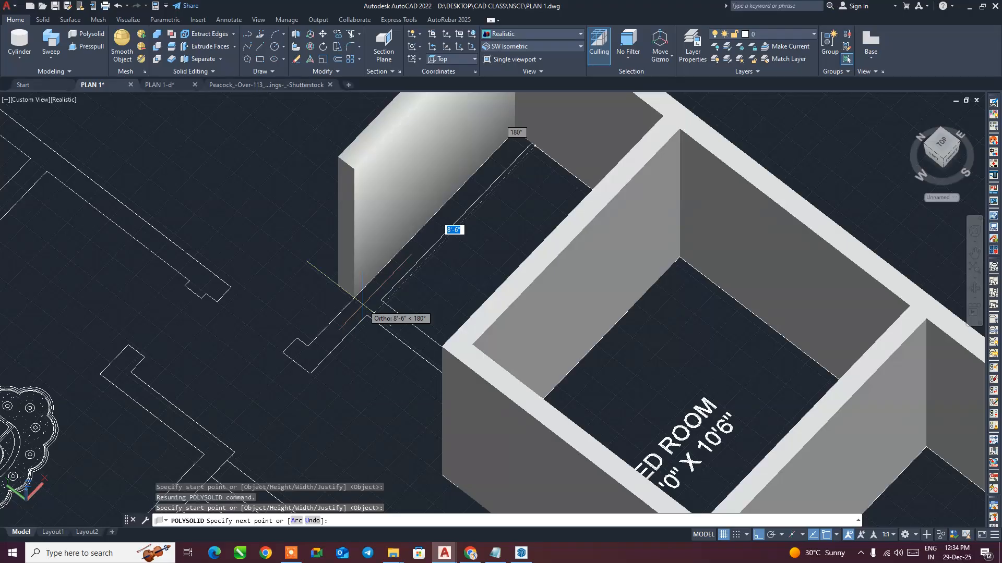
{"action": "key", "text": "Escape"}
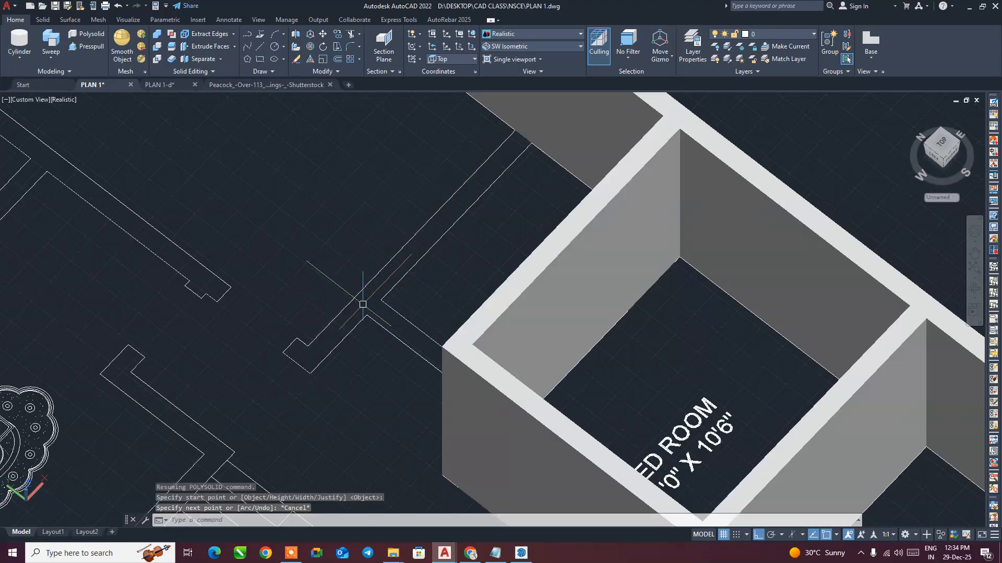
- Draw a polysolid for the small room behind the bedroom, from the east outer wall to its inner corner and on to the bedroom wall
{"action": "left_click", "coordinate": [82, 39]}
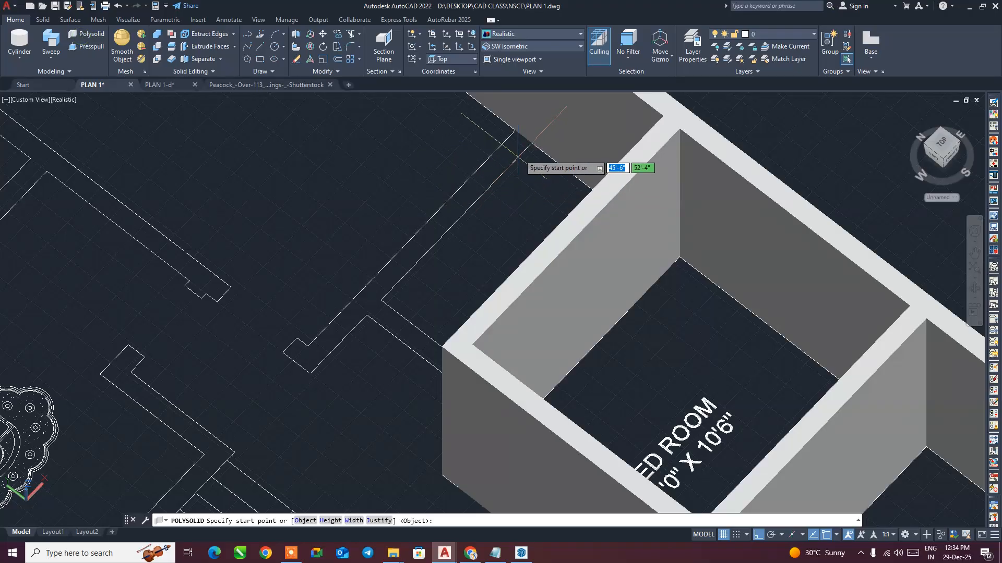
{"action": "left_click", "coordinate": [531, 145]}
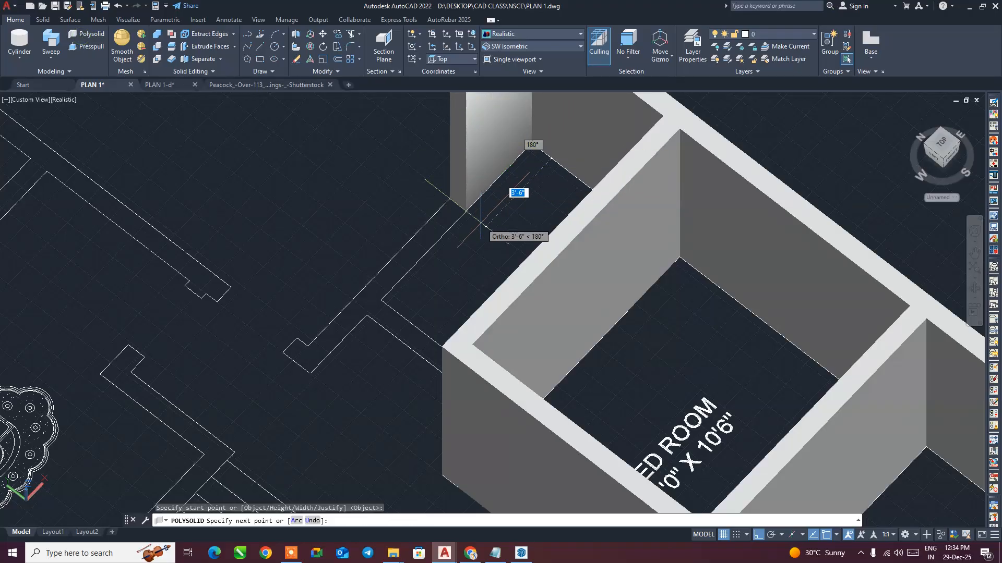
{"action": "left_click", "coordinate": [384, 301]}
{"action": "middle_click_drag", "start_coordinate": [439, 324], "coordinate": [579, 297], "text": "shift"}
{"action": "middle_click_drag", "start_coordinate": [378, 287], "coordinate": [351, 306], "text": "shift"}
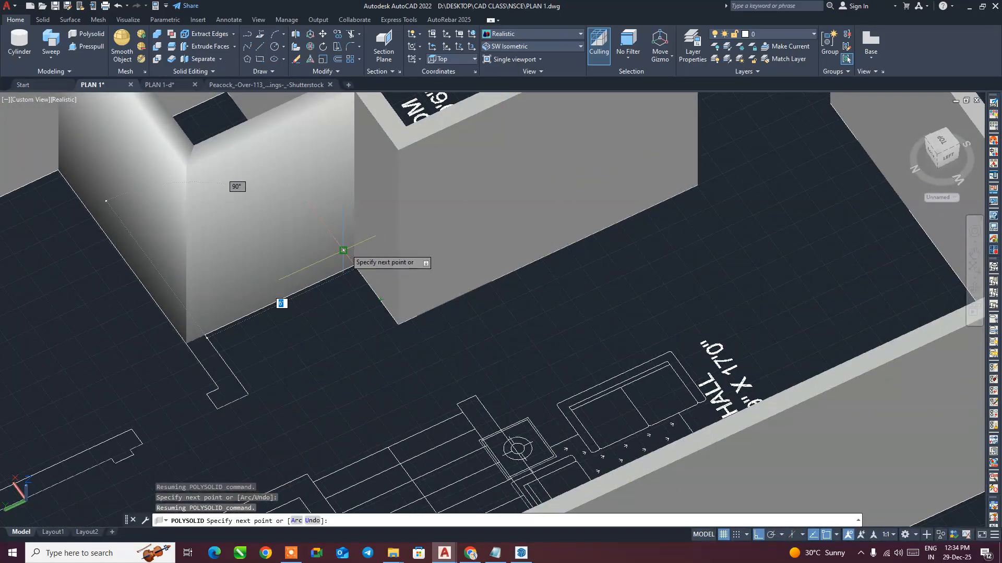
{"action": "left_click", "coordinate": [354, 265]}
{"action": "key", "text": "Return"}
- Draw a polysolid from the small room's corner west to the end of the wall stub, turning back to the rear outer wall
{"action": "key", "text": "Return"}
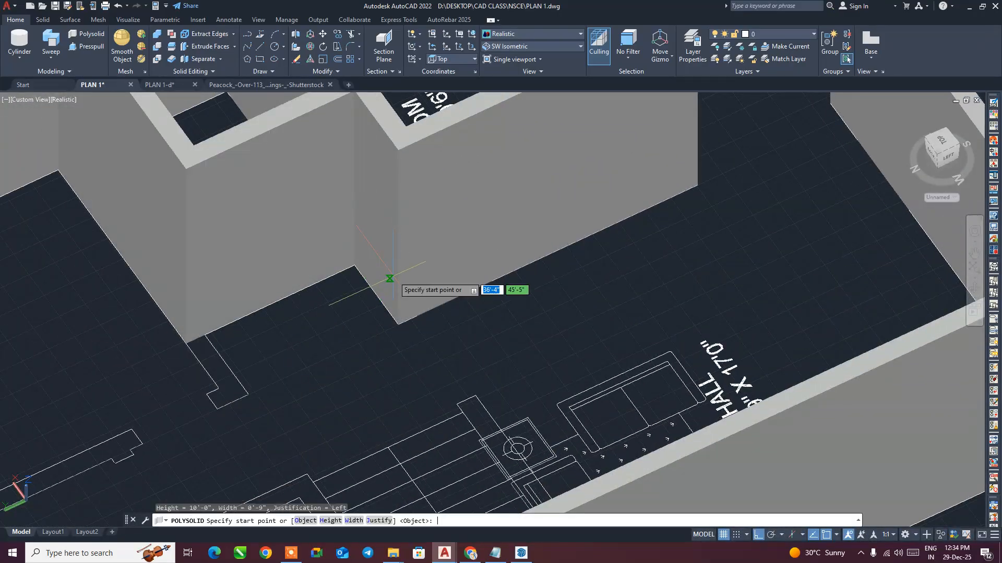
{"action": "left_click", "coordinate": [205, 335]}
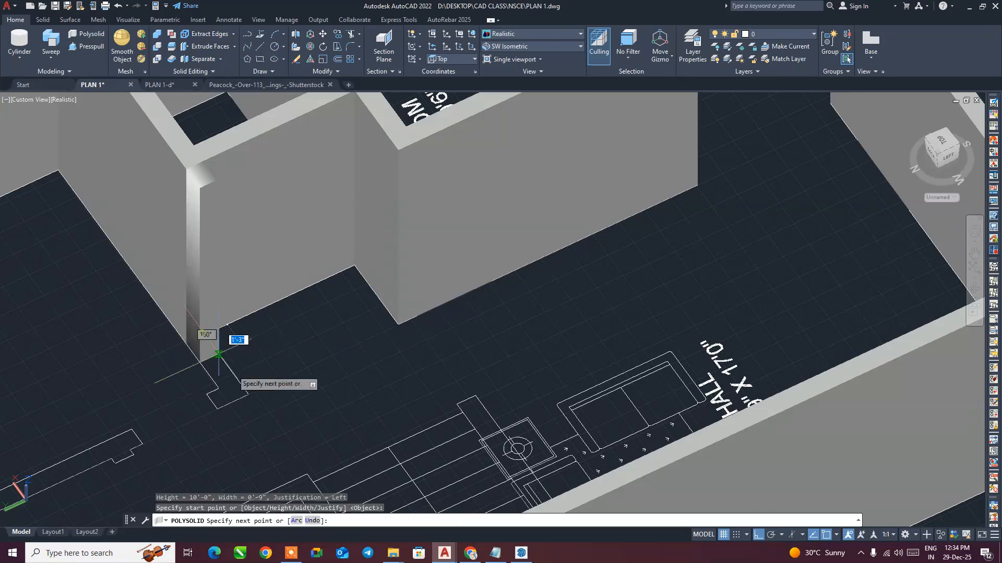
{"action": "left_click", "coordinate": [247, 396]}
{"action": "middle_click_drag", "start_coordinate": [137, 441], "coordinate": [245, 270]}
{"action": "scroll", "coordinate": [348, 380], "scroll_direction": "down", "scroll_amount": 2}
{"action": "left_click", "coordinate": [232, 268]}
{"action": "key", "text": "Return"}
- Draw a polysolid for the rear wall of the west bedroom, about 15'-9" long, from the middle partition to the west outer wall
{"action": "scroll", "coordinate": [285, 279], "scroll_direction": "down", "scroll_amount": 4}
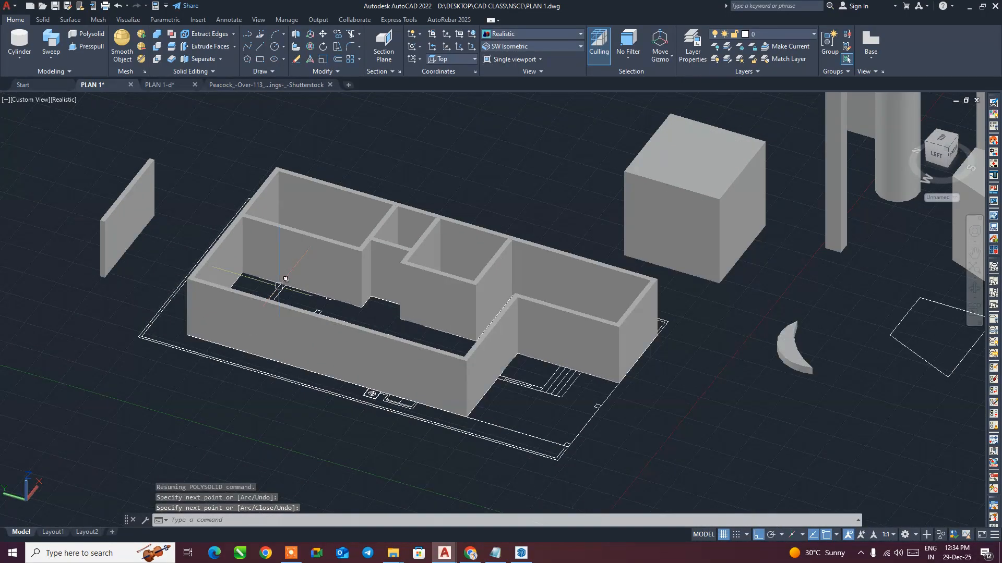
{"action": "middle_click_drag", "start_coordinate": [297, 284], "coordinate": [327, 337], "text": "shift"}
{"action": "middle_click_drag", "start_coordinate": [402, 289], "coordinate": [321, 232], "text": "shift"}
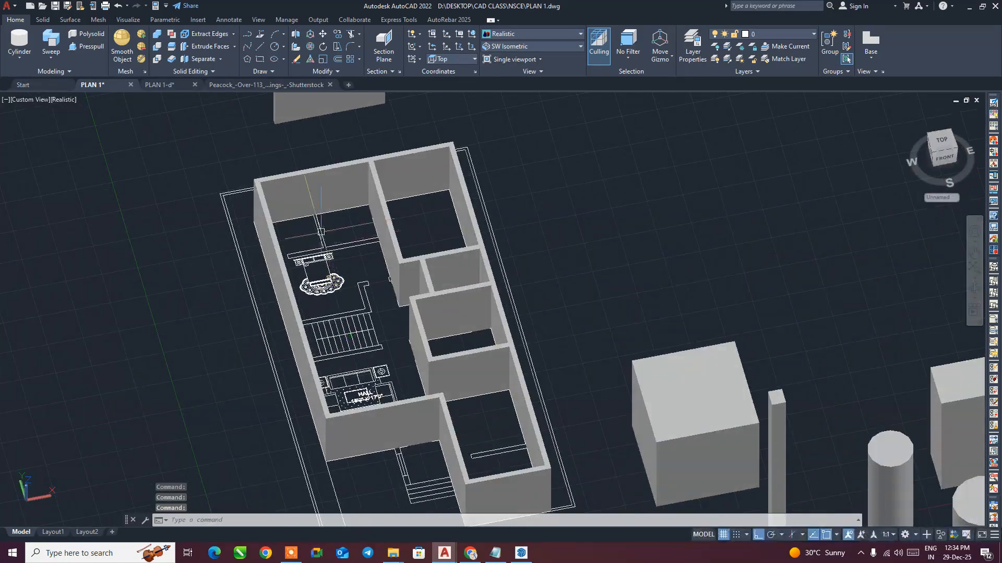
{"action": "left_click", "coordinate": [89, 37]}
{"action": "scroll", "coordinate": [469, 261], "scroll_direction": "up", "scroll_amount": 6}
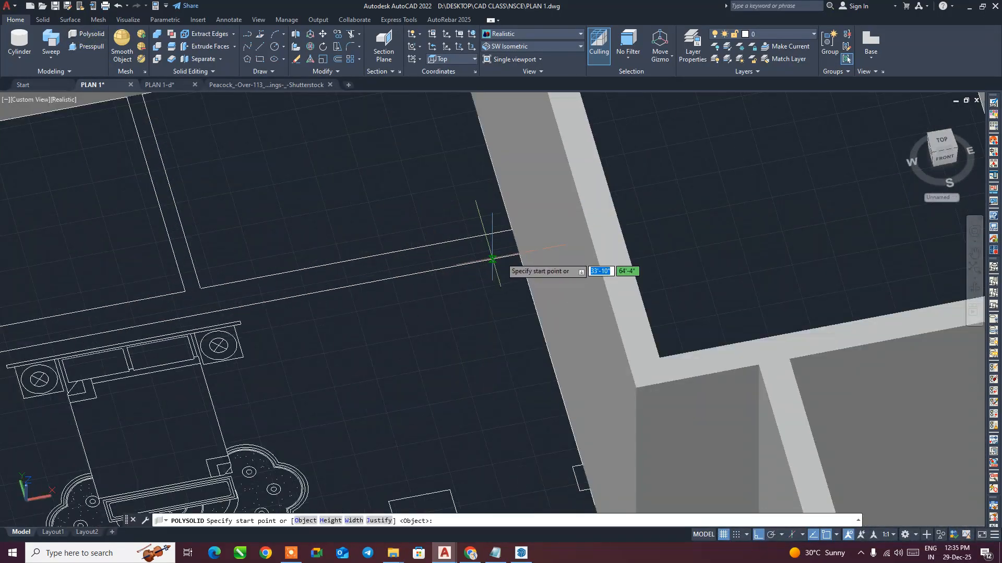
{"action": "left_click", "coordinate": [519, 254]}
{"action": "scroll", "coordinate": [334, 287], "scroll_direction": "down", "scroll_amount": 4}
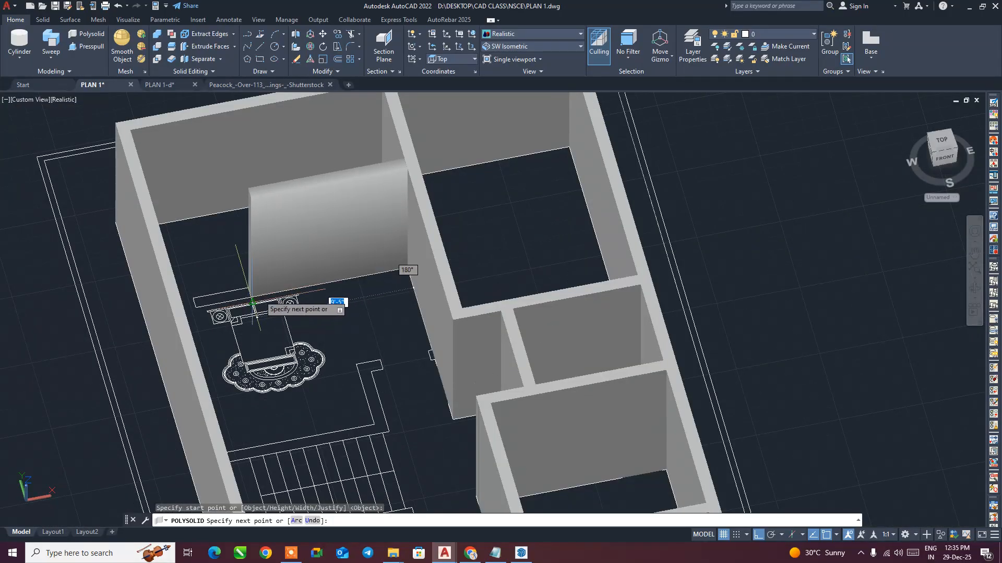
{"action": "middle_click_drag", "start_coordinate": [222, 291], "coordinate": [217, 289], "text": "shift"}
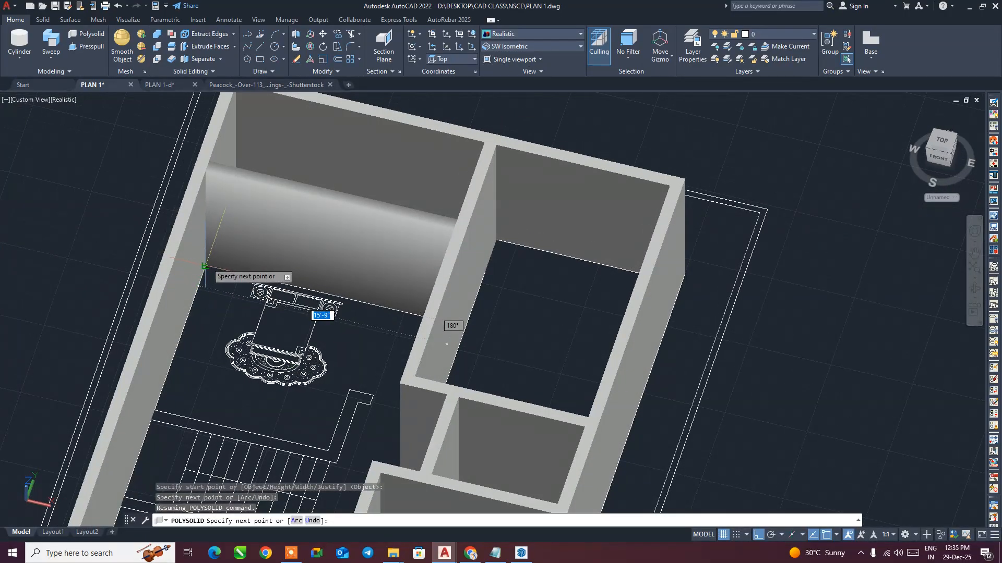
{"action": "left_click", "coordinate": [204, 266]}
{"action": "key", "text": "Return"}
{"action": "key", "text": "Return"}
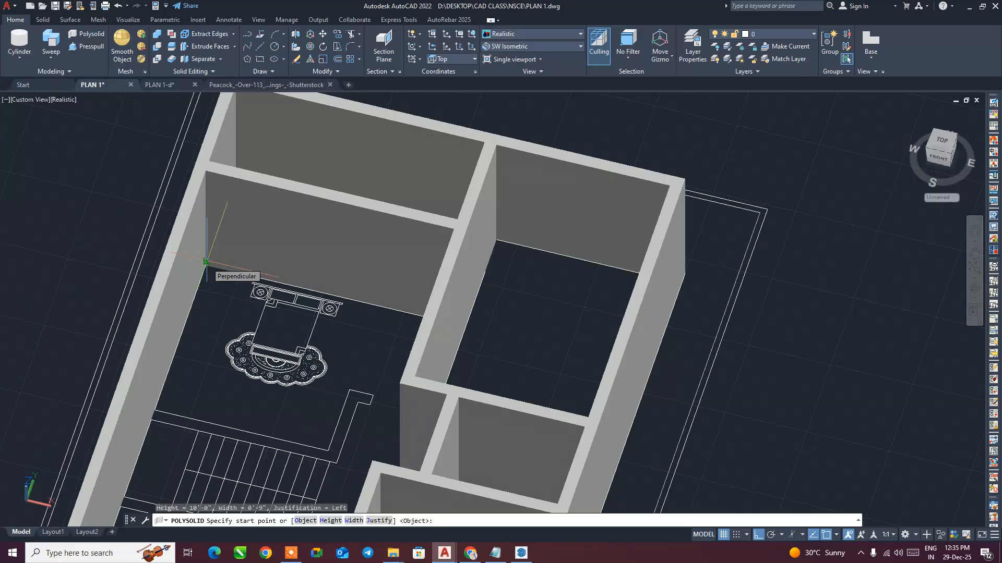
{"action": "middle_click_drag", "start_coordinate": [327, 261], "coordinate": [403, 303], "text": "shift"}
{"action": "middle_click_drag", "start_coordinate": [393, 341], "coordinate": [356, 298]}
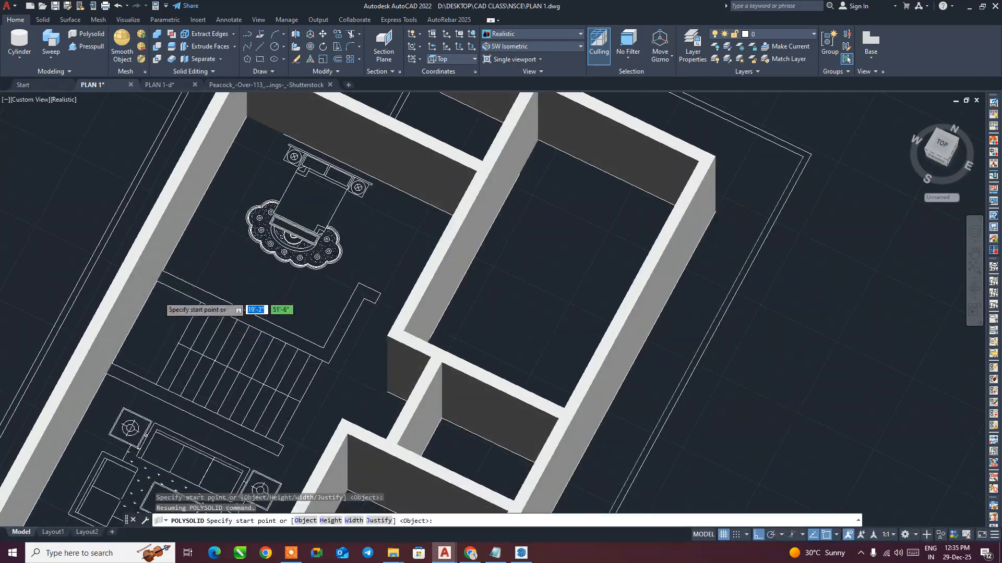
{"action": "scroll", "coordinate": [157, 302], "scroll_direction": "up", "scroll_amount": 3}
{"action": "left_click", "coordinate": [155, 267]}
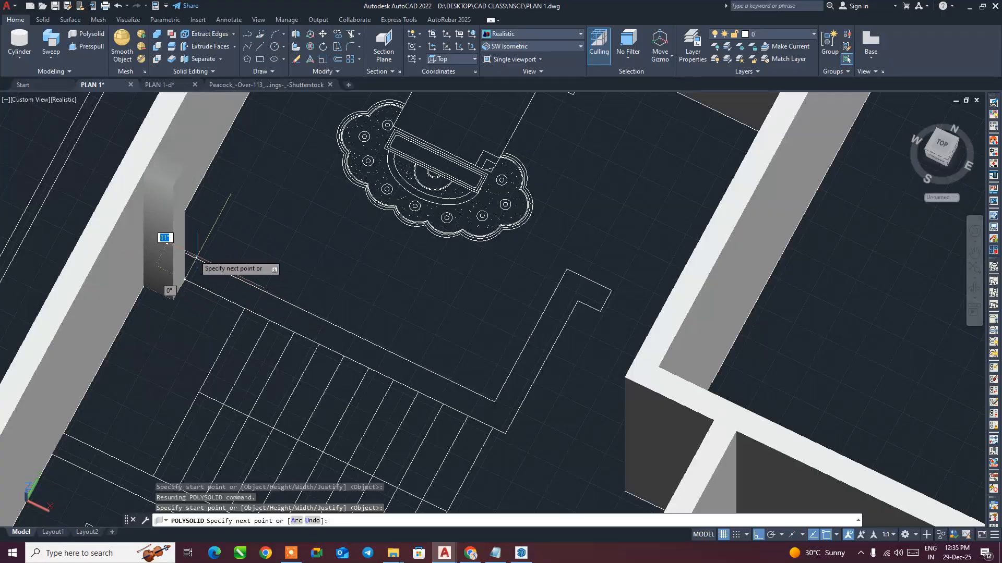
{"action": "key", "text": "Return"}
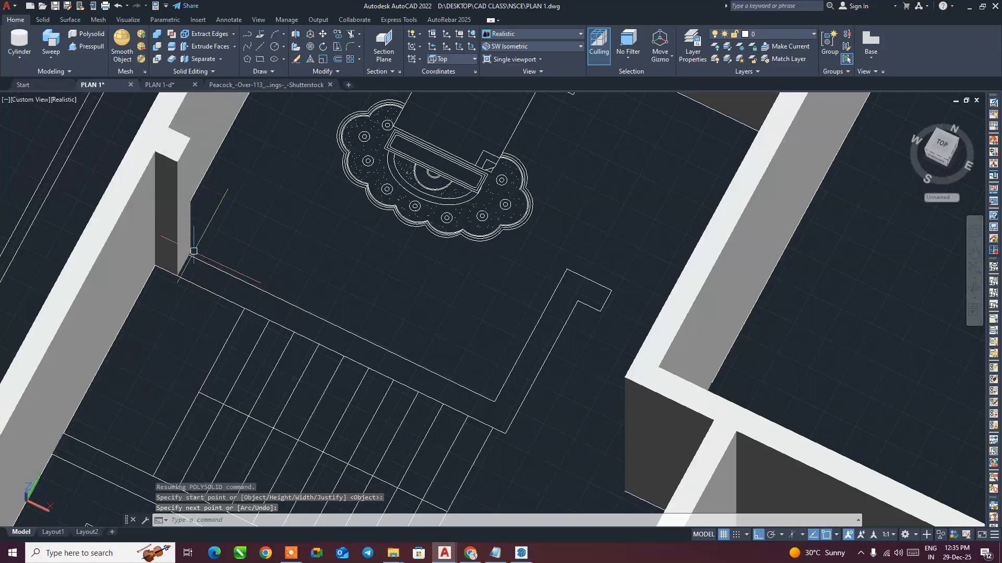
{"action": "left_click", "coordinate": [179, 236]}
{"action": "left_click", "coordinate": [248, 265]}
{"action": "key", "text": "Delete"}
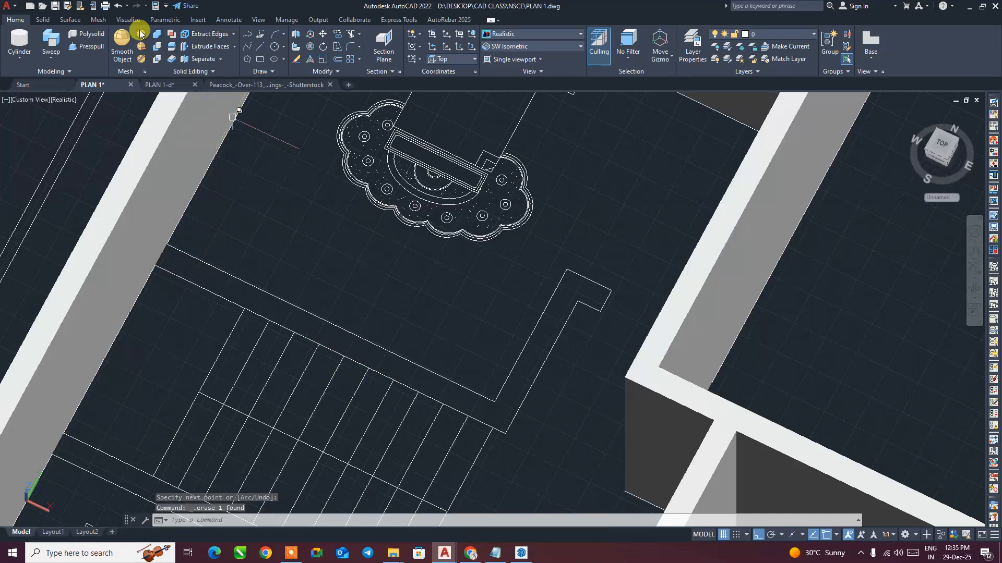
- Draw a polysolid from the west outer wall along the staircase's rear side, north at its corner, and east to the middle partition
{"action": "left_click", "coordinate": [94, 34]}
{"action": "left_click", "coordinate": [178, 223]}
{"action": "left_click", "coordinate": [490, 409]}
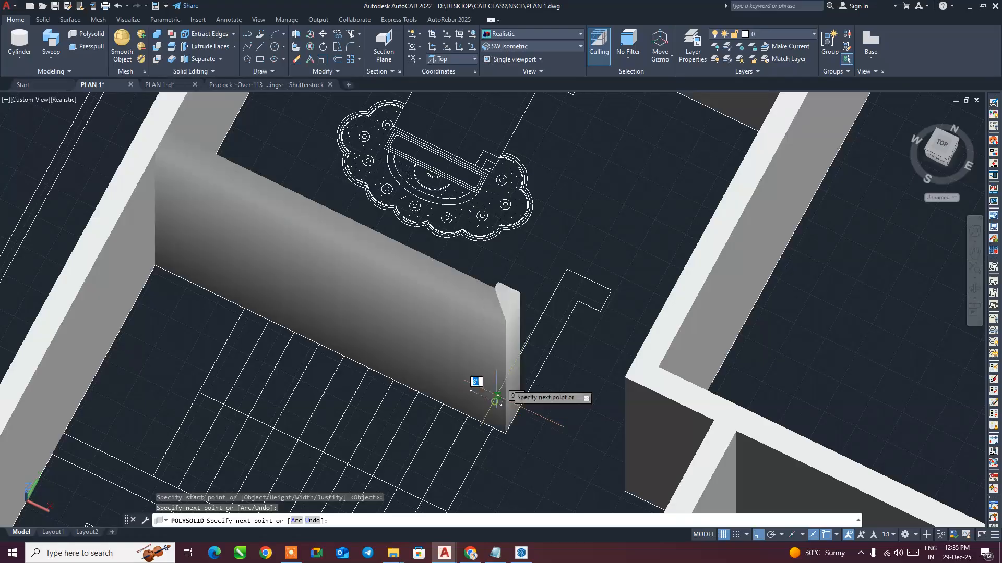
{"action": "scroll", "coordinate": [559, 281], "scroll_direction": "down", "scroll_amount": 1}
{"action": "scroll", "coordinate": [500, 360], "scroll_direction": "down", "scroll_amount": 1}
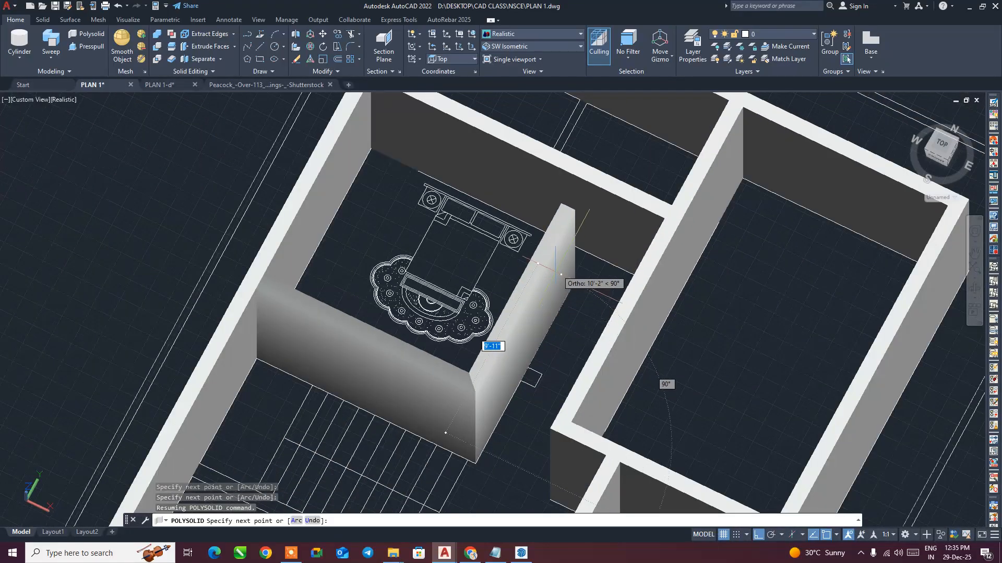
{"action": "left_click", "coordinate": [514, 360]}
{"action": "middle_click_drag", "start_coordinate": [538, 380], "coordinate": [629, 373], "text": "shift"}
{"action": "left_click", "coordinate": [630, 261]}
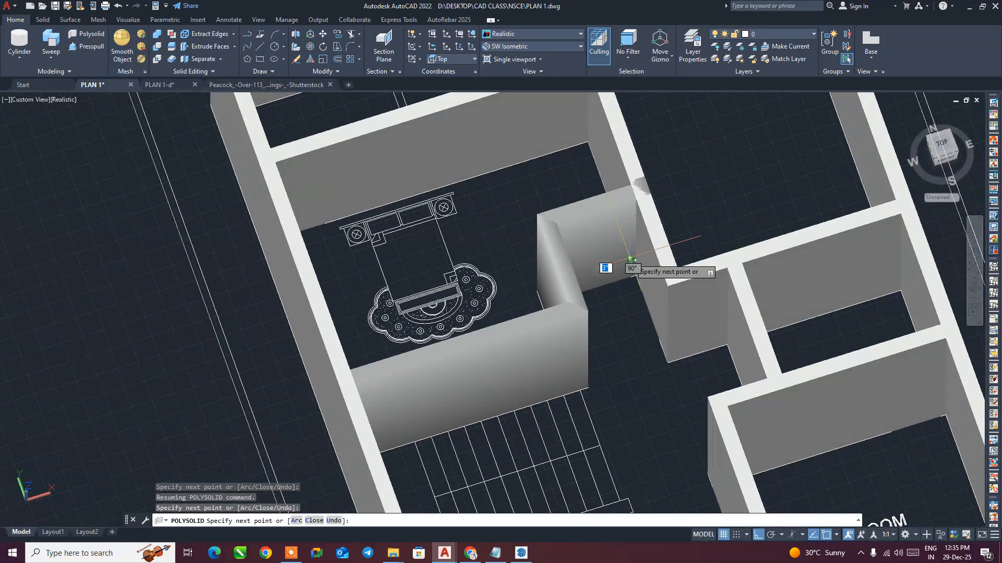
{"action": "key", "text": "Return"}
- Draw a polysolid for the wall between the staircase and the hall, from the west outer wall to its free end
{"action": "key", "text": "Return"}
{"action": "scroll", "coordinate": [631, 260], "scroll_direction": "down", "scroll_amount": 4}
{"action": "middle_click_drag", "start_coordinate": [626, 327], "coordinate": [564, 290]}
{"action": "middle_click_drag", "start_coordinate": [559, 326], "coordinate": [464, 305], "text": "shift"}
{"action": "scroll", "coordinate": [459, 305], "scroll_direction": "up", "scroll_amount": 3}
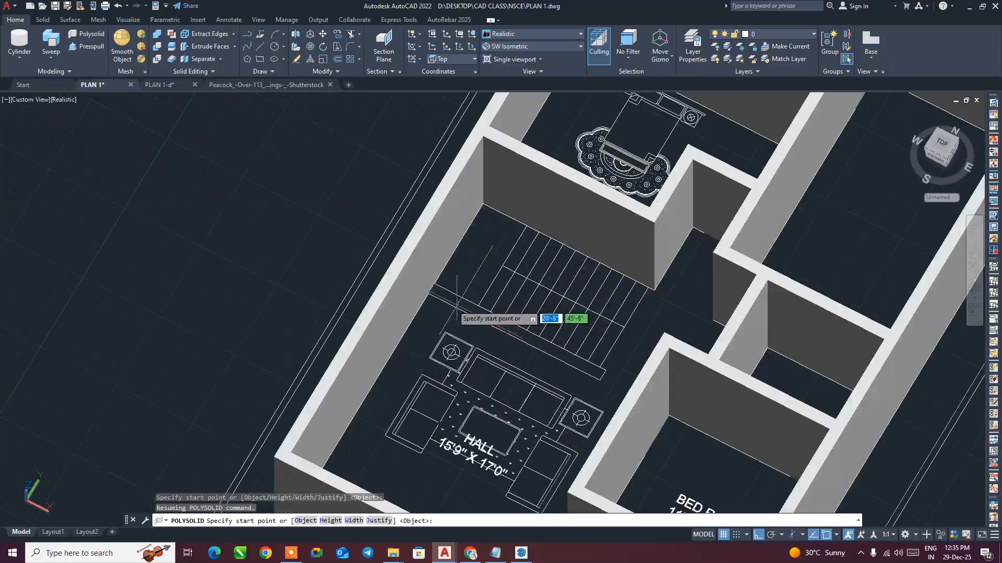
{"action": "left_click", "coordinate": [428, 294]}
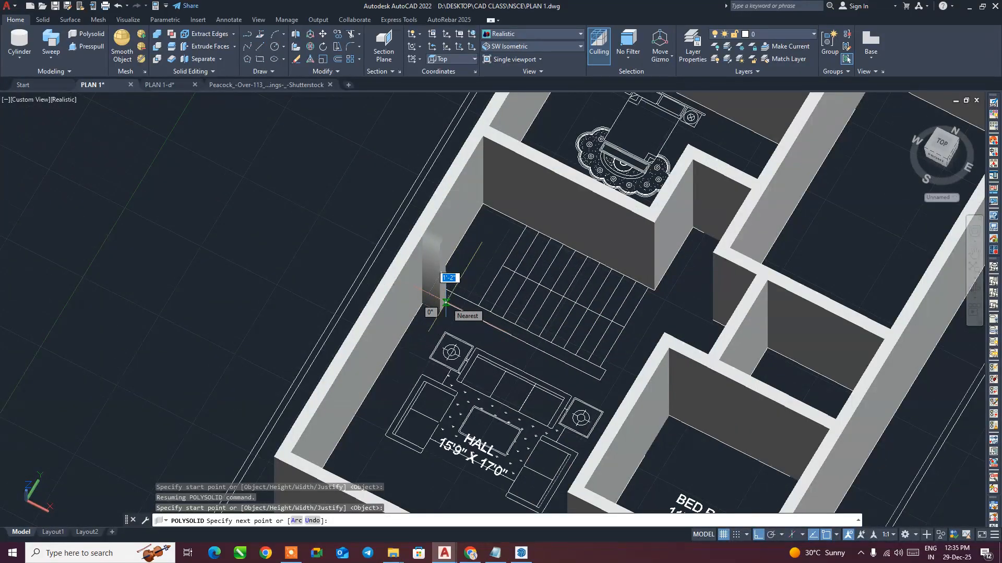
{"action": "key", "text": "Escape"}
{"action": "key", "text": "Return"}
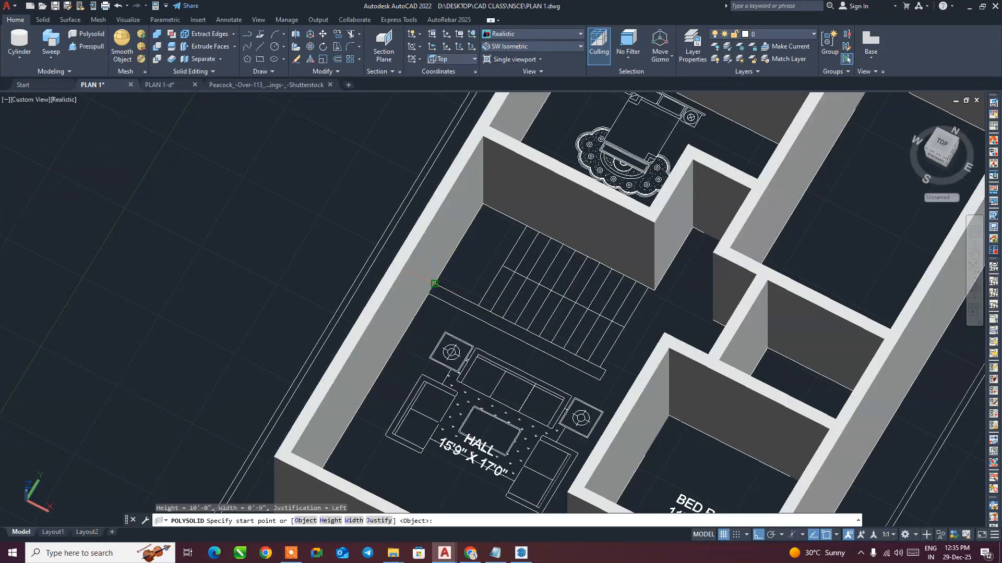
{"action": "left_click", "coordinate": [434, 284]}
{"action": "left_click", "coordinate": [606, 371]}
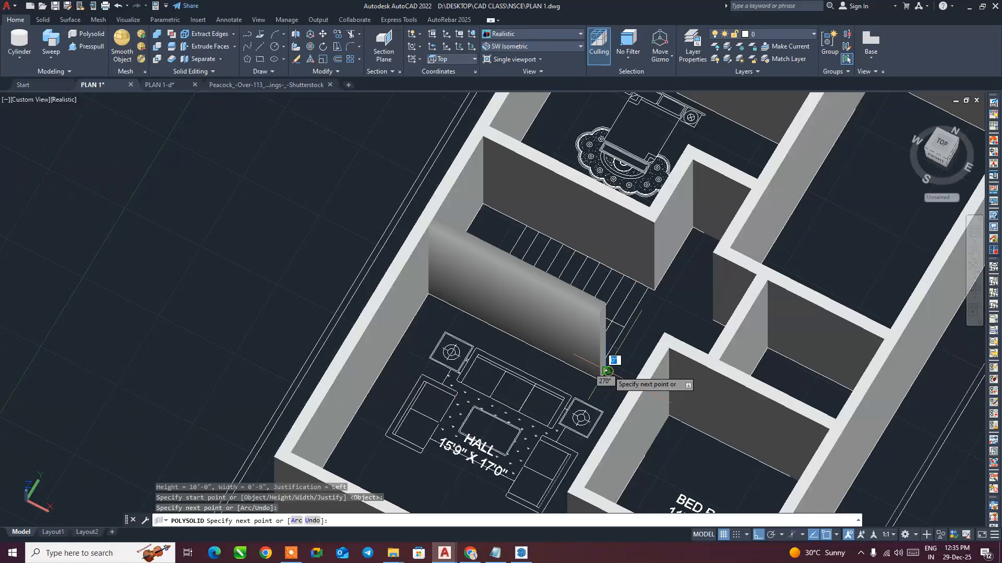
{"action": "key", "text": "Return"}
- Draw a polysolid for the rear wall of the small front room, from the east outer wall to the room's west wall
{"action": "scroll", "coordinate": [606, 360], "scroll_direction": "down", "scroll_amount": 4}
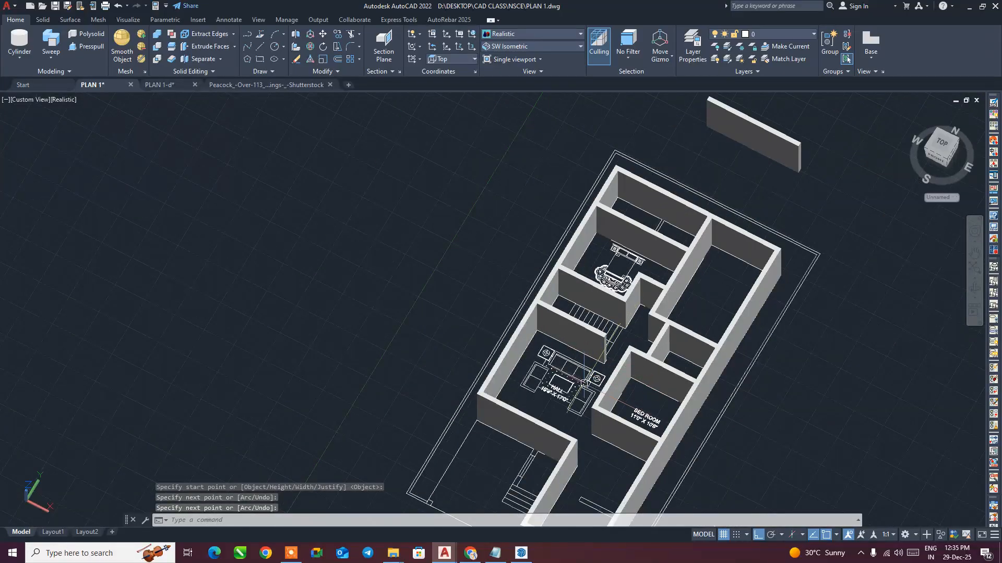
{"action": "key", "text": "Return"}
{"action": "middle_click_drag", "start_coordinate": [585, 382], "coordinate": [586, 280]}
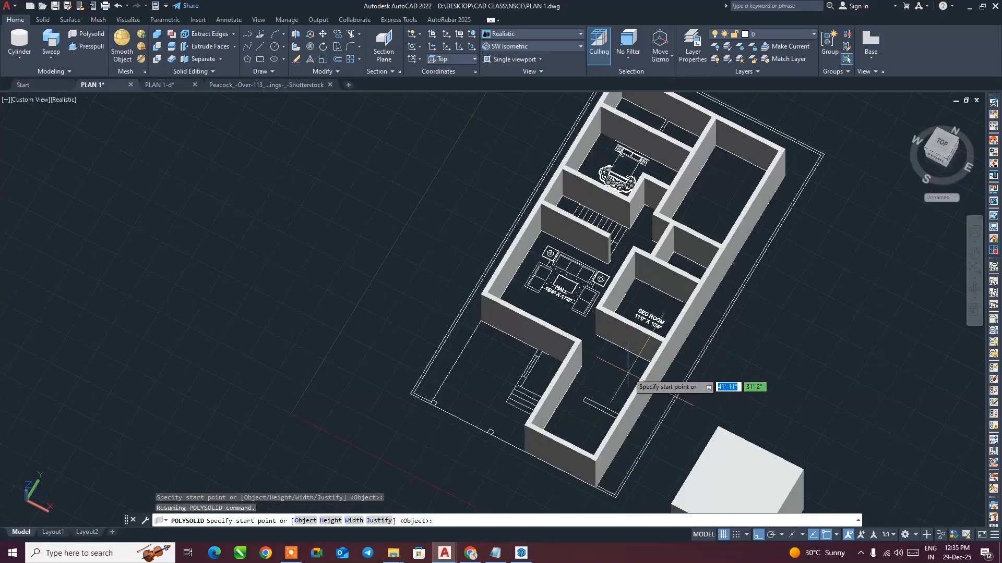
{"action": "middle_click_drag", "start_coordinate": [612, 372], "coordinate": [759, 366], "text": "shift"}
{"action": "scroll", "coordinate": [694, 412], "scroll_direction": "up", "scroll_amount": 7}
{"action": "left_click", "coordinate": [819, 259]}
{"action": "middle_click_drag", "start_coordinate": [771, 282], "coordinate": [634, 295], "text": "shift"}
{"action": "scroll", "coordinate": [358, 376], "scroll_direction": "down", "scroll_amount": 4}
{"action": "middle_click_drag", "start_coordinate": [356, 383], "coordinate": [381, 315]}
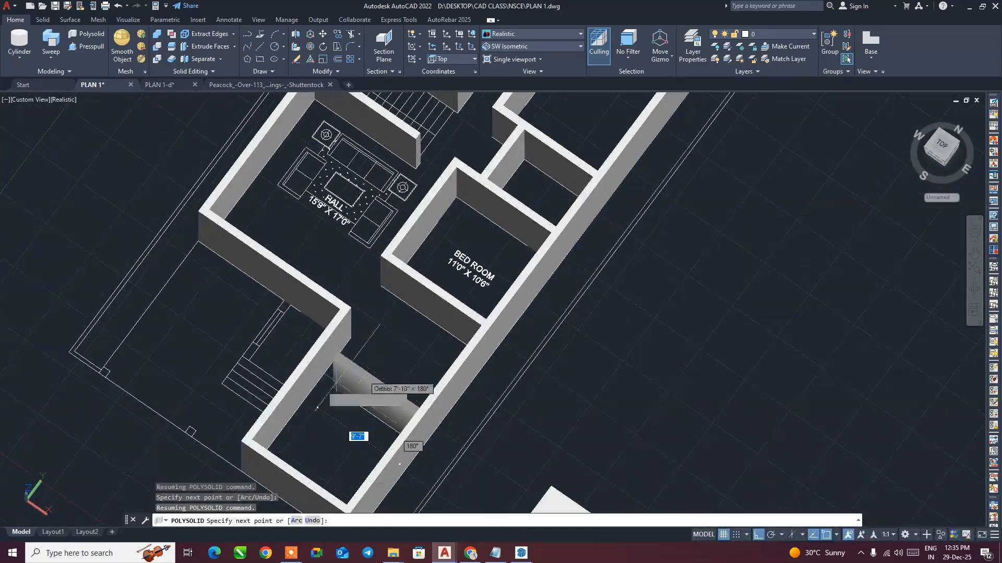
{"action": "scroll", "coordinate": [319, 380], "scroll_direction": "up", "scroll_amount": 3}
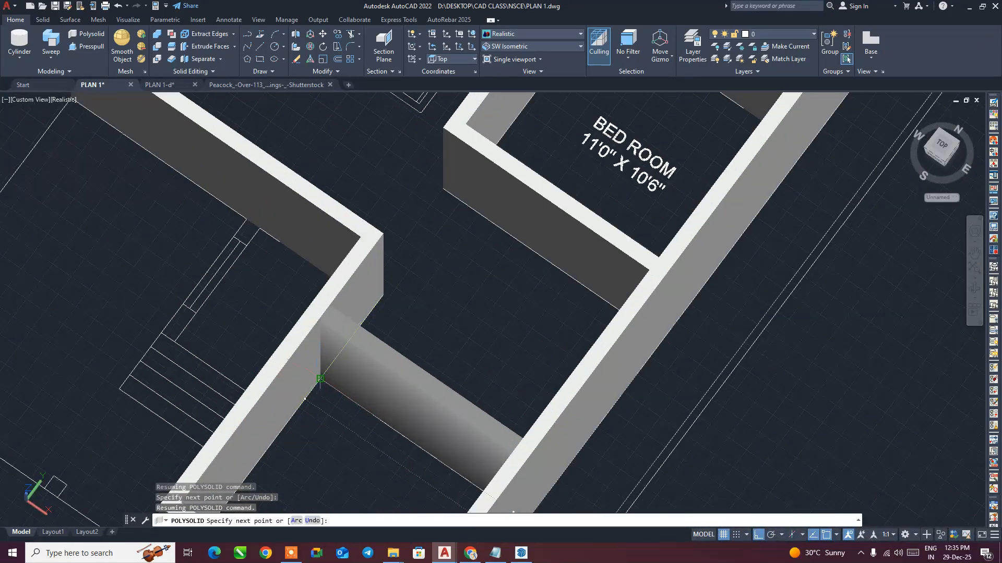
{"action": "left_click", "coordinate": [317, 379]}
{"action": "key", "text": "Return"}
- Set the polysolid width to 4.5" and draw the thin partition behind the west bedroom, from the rear outer wall to the bedroom's rear wall
{"action": "scroll", "coordinate": [317, 379], "scroll_direction": "down", "scroll_amount": 6}
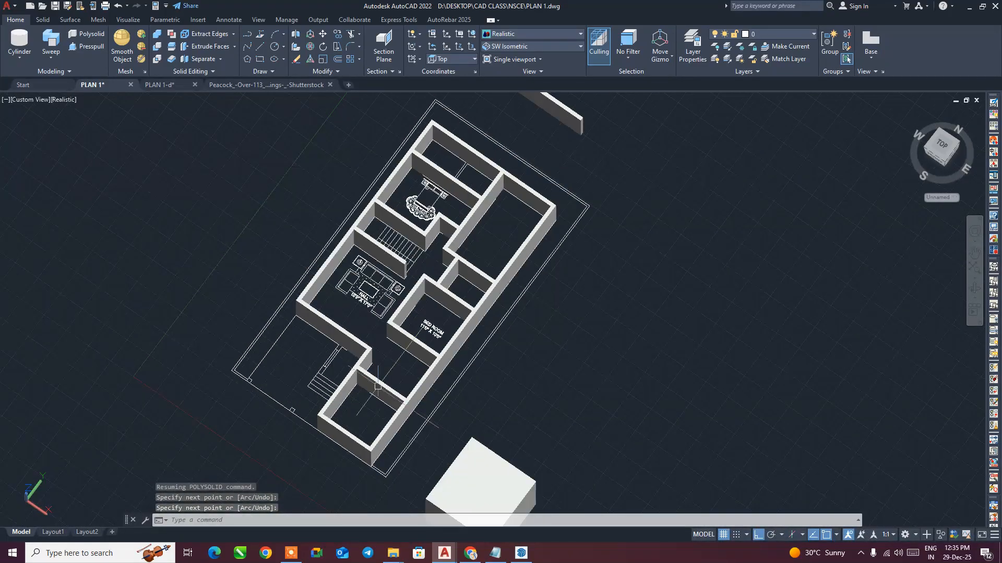
{"action": "middle_click_drag", "start_coordinate": [416, 373], "coordinate": [574, 340], "text": "shift"}
{"action": "middle_click_drag", "start_coordinate": [407, 310], "coordinate": [396, 292], "text": "shift"}
{"action": "scroll", "coordinate": [356, 321], "scroll_direction": "up", "scroll_amount": 3}
{"action": "scroll", "coordinate": [360, 318], "scroll_direction": "up", "scroll_amount": 4}
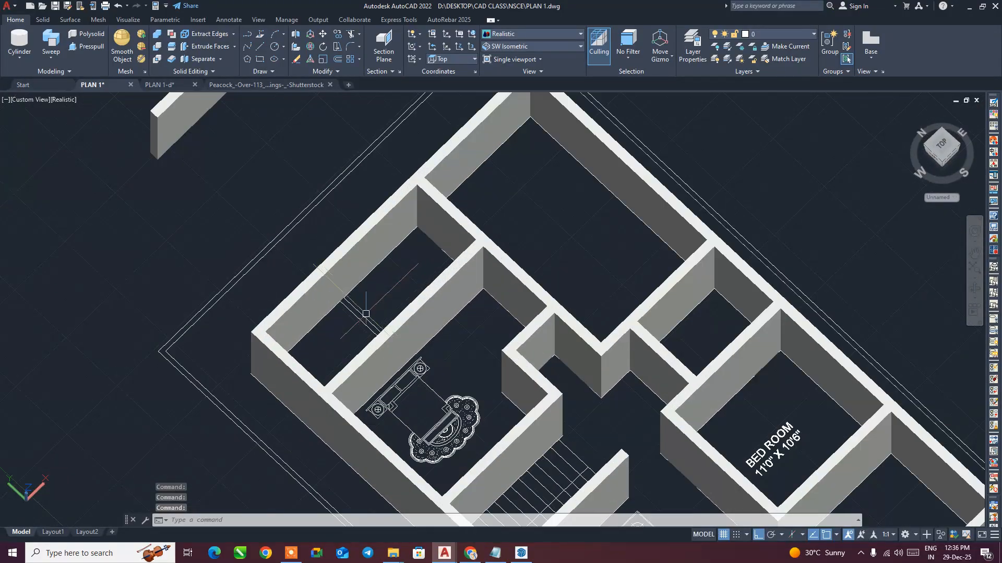
{"action": "scroll", "coordinate": [364, 325], "scroll_direction": "up", "scroll_amount": 2}
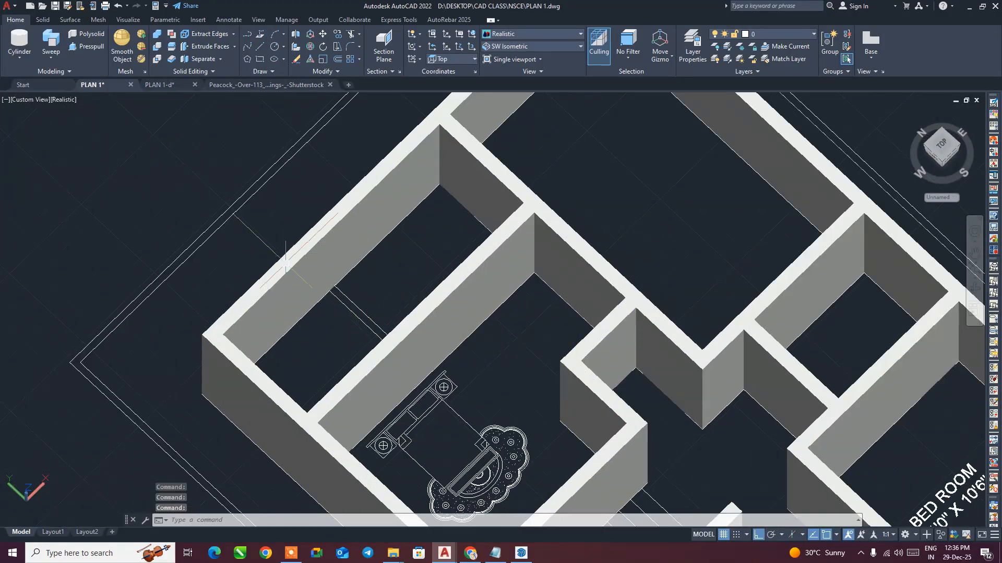
{"action": "left_click", "coordinate": [86, 35]}
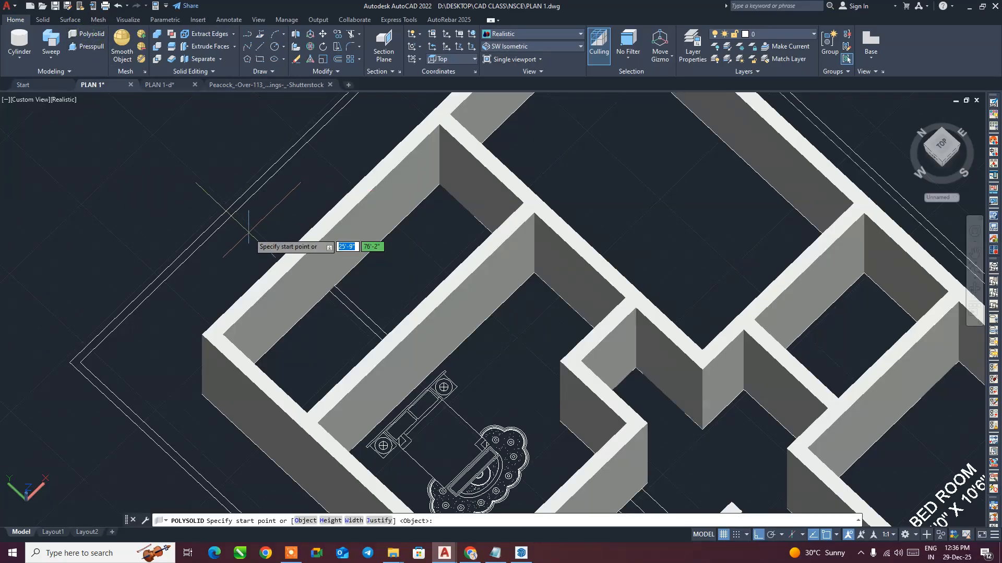
{"action": "left_click", "coordinate": [353, 521]}
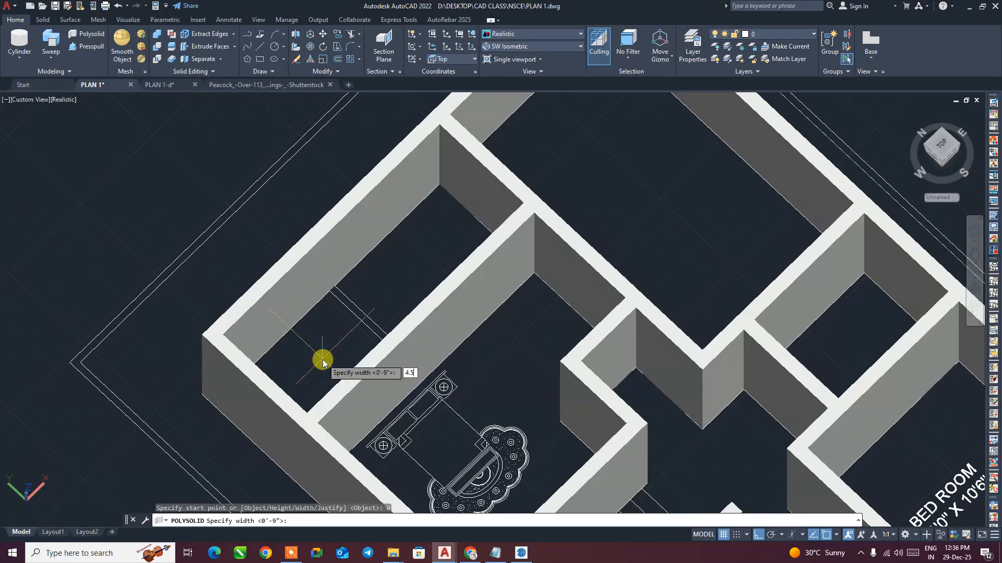
{"action": "key", "text": "Return"}
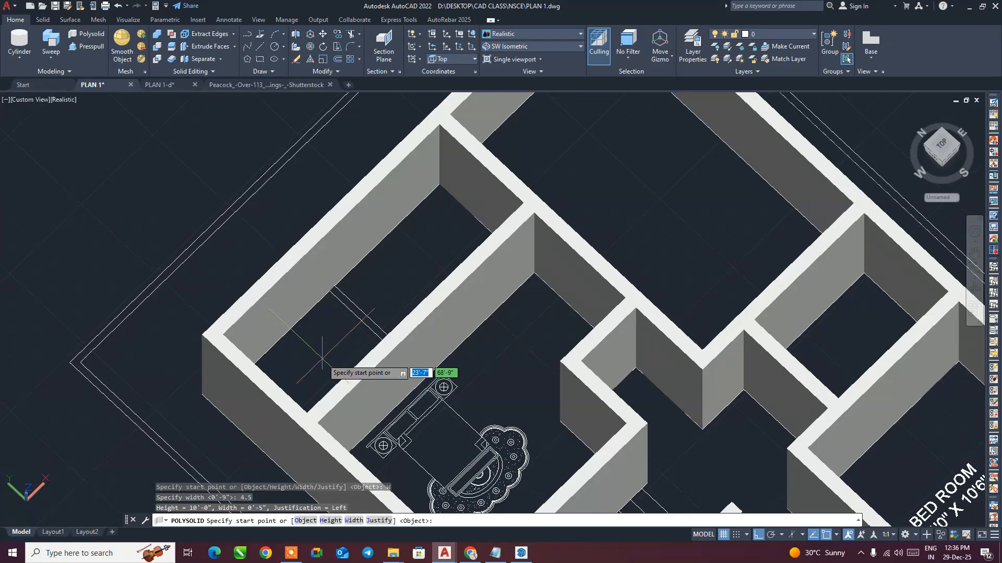
{"action": "scroll", "coordinate": [322, 352], "scroll_direction": "up", "scroll_amount": 2}
{"action": "left_click", "coordinate": [340, 275]}
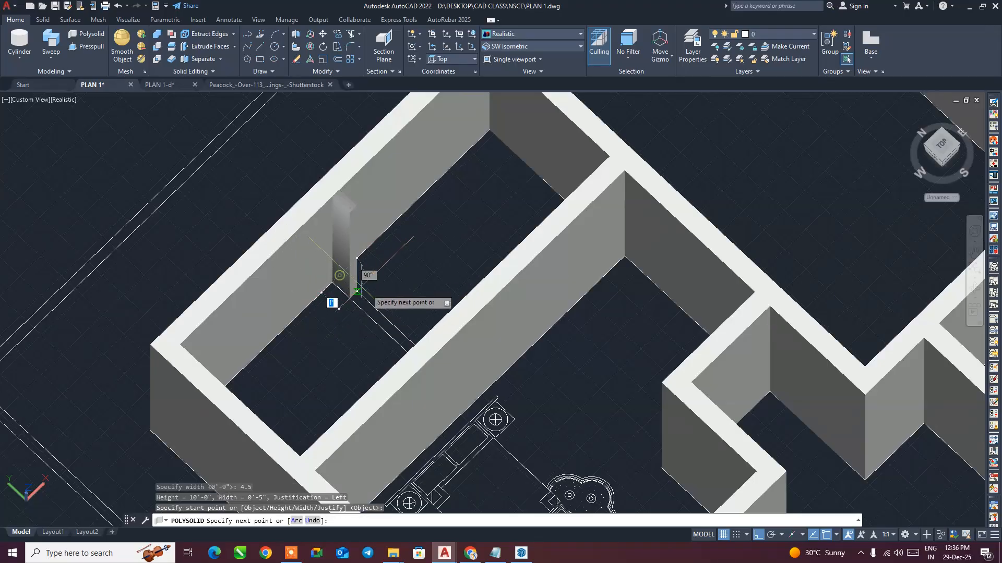
{"action": "middle_click_drag", "start_coordinate": [370, 290], "coordinate": [485, 331], "text": "shift"}
{"action": "middle_click_drag", "start_coordinate": [487, 420], "coordinate": [600, 264]}
{"action": "scroll", "coordinate": [566, 347], "scroll_direction": "up", "scroll_amount": 3}
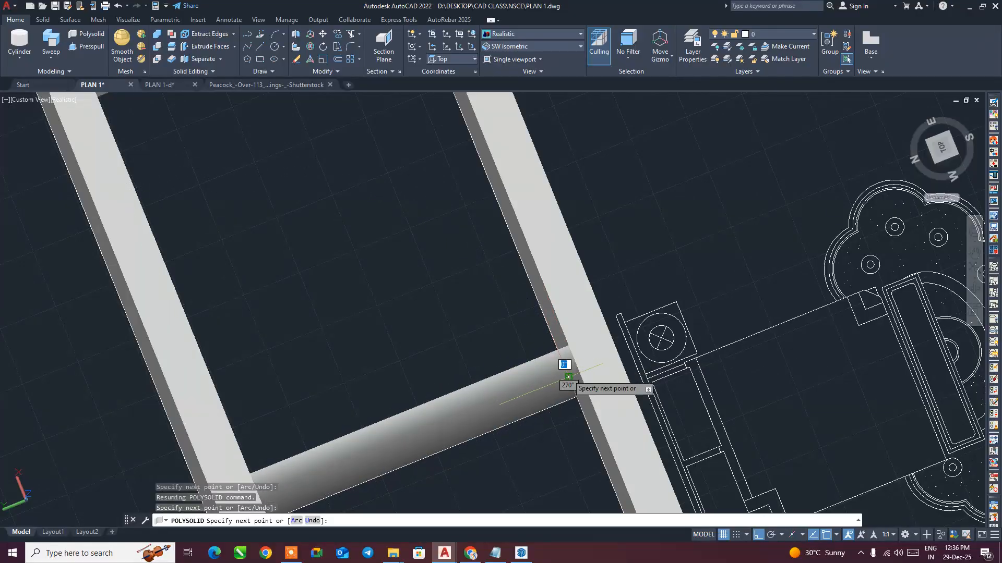
{"action": "left_click", "coordinate": [569, 376]}
{"action": "key", "text": "Return"}
- Set the polysolid width to 9" and draw the porch walls from the hall's front wall south, then east to the small front room
{"action": "scroll", "coordinate": [570, 362], "scroll_direction": "down", "scroll_amount": 5}
{"action": "middle_click_drag", "start_coordinate": [599, 365], "coordinate": [465, 376], "text": "shift"}
{"action": "middle_click_drag", "start_coordinate": [334, 433], "coordinate": [321, 459], "text": "shift"}
{"action": "scroll", "coordinate": [555, 459], "scroll_direction": "down", "scroll_amount": 5}
{"action": "middle_click_drag", "start_coordinate": [557, 460], "coordinate": [546, 378]}
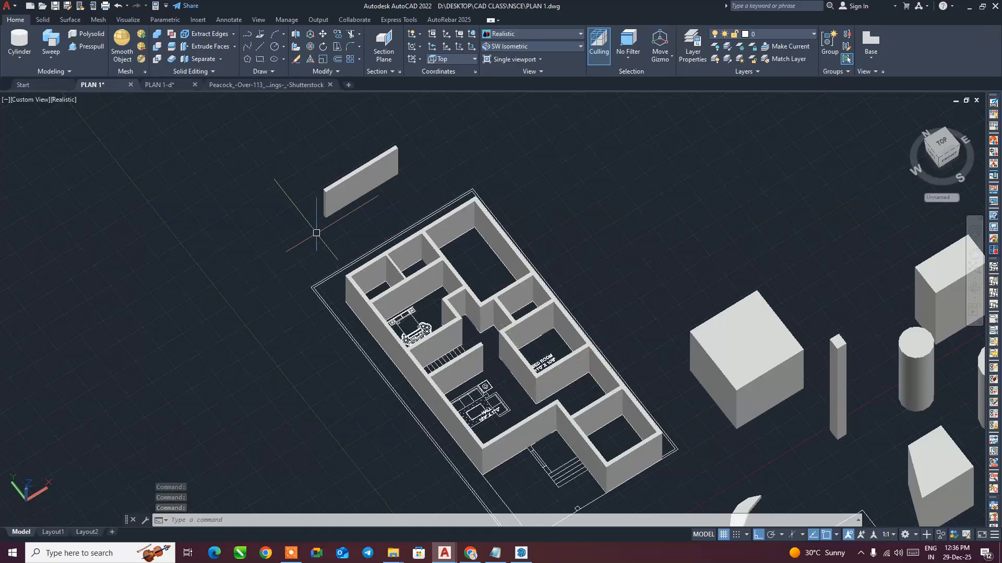
{"action": "left_click", "coordinate": [81, 34]}
{"action": "scroll", "coordinate": [526, 389], "scroll_direction": "up", "scroll_amount": 10}
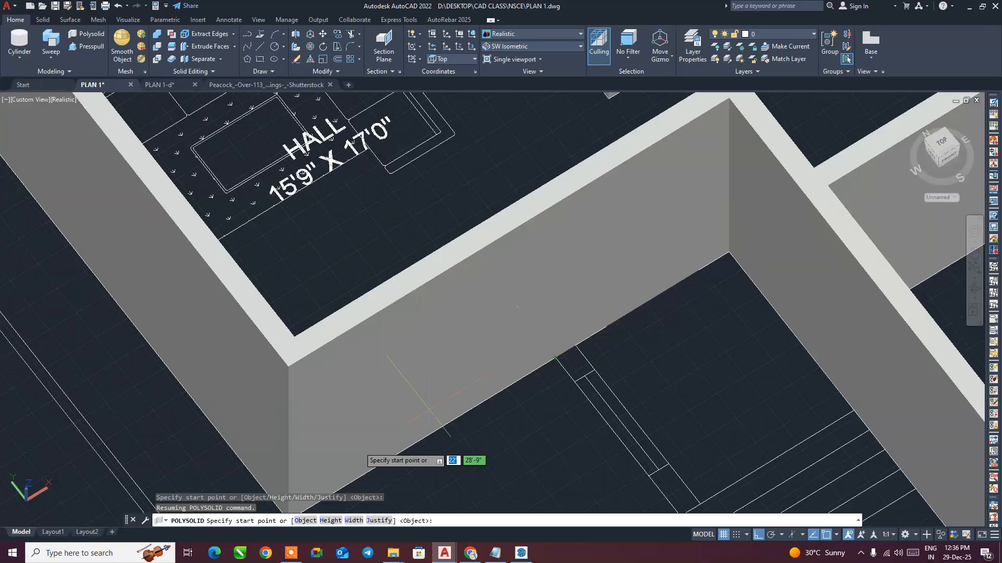
{"action": "left_click", "coordinate": [354, 520]}
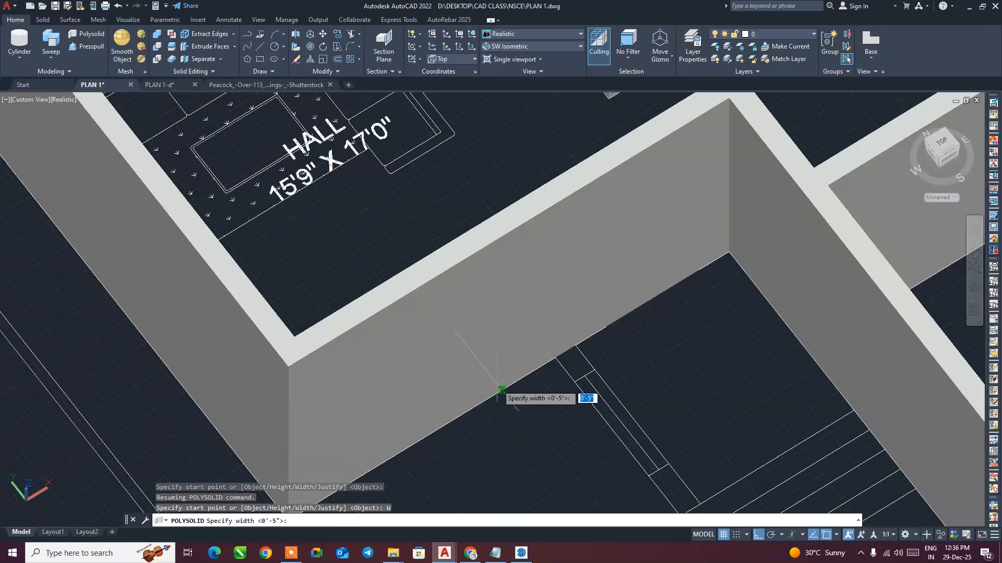
{"action": "type", "text": "9\""}
{"action": "key", "text": "Return"}
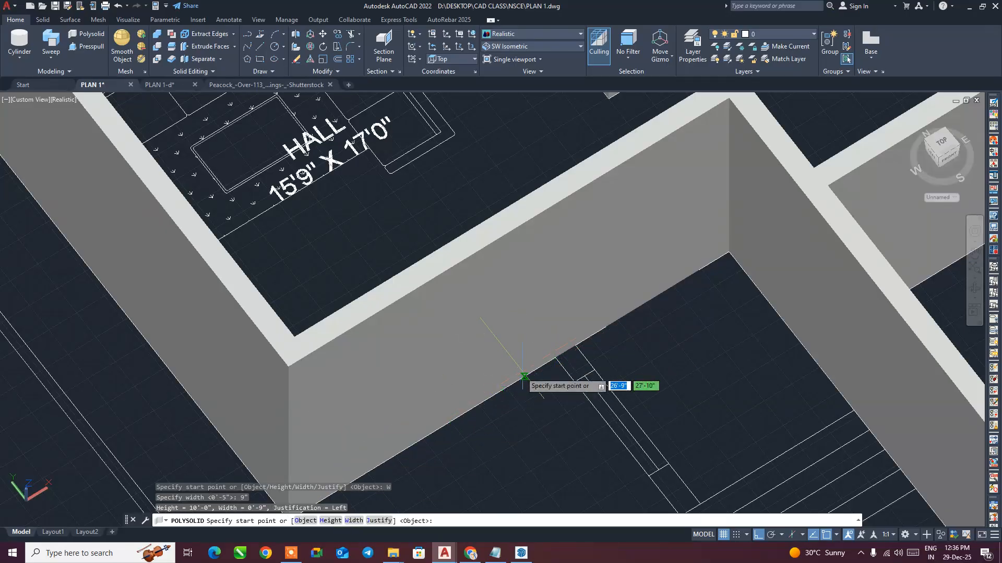
{"action": "left_click", "coordinate": [575, 345]}
{"action": "scroll", "coordinate": [594, 391], "scroll_direction": "up", "scroll_amount": 3}
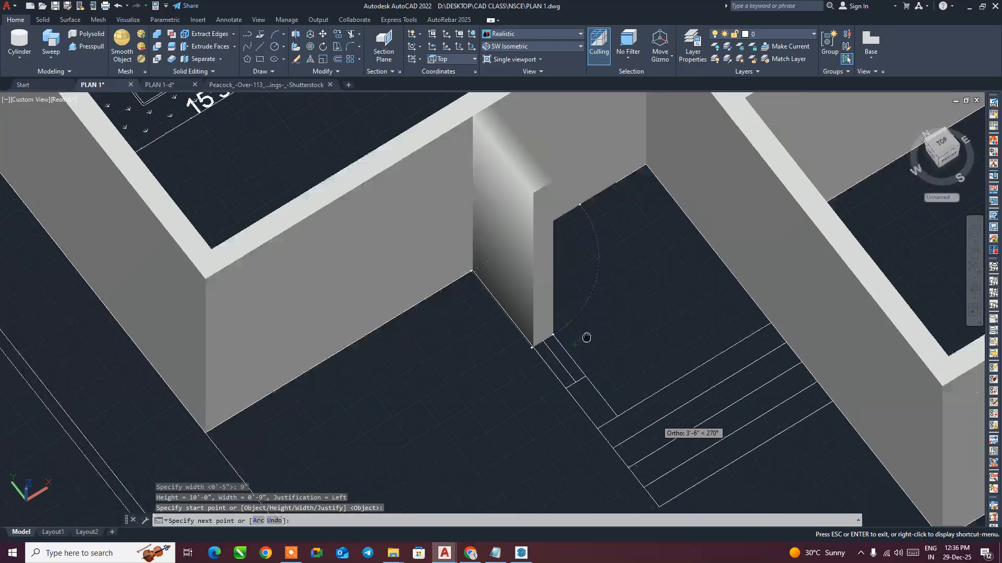
{"action": "left_click", "coordinate": [599, 398]}
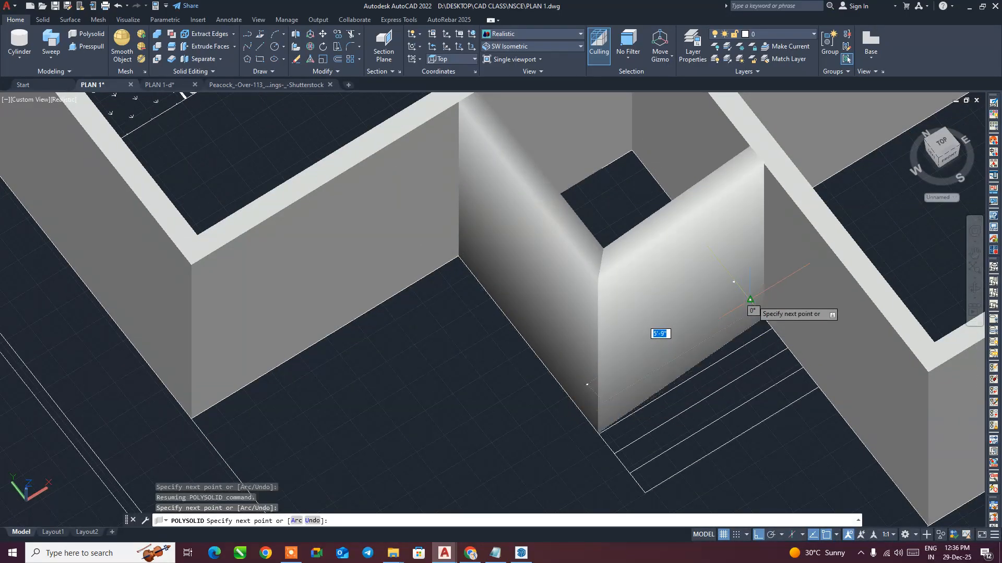
{"action": "key", "text": "Return"}
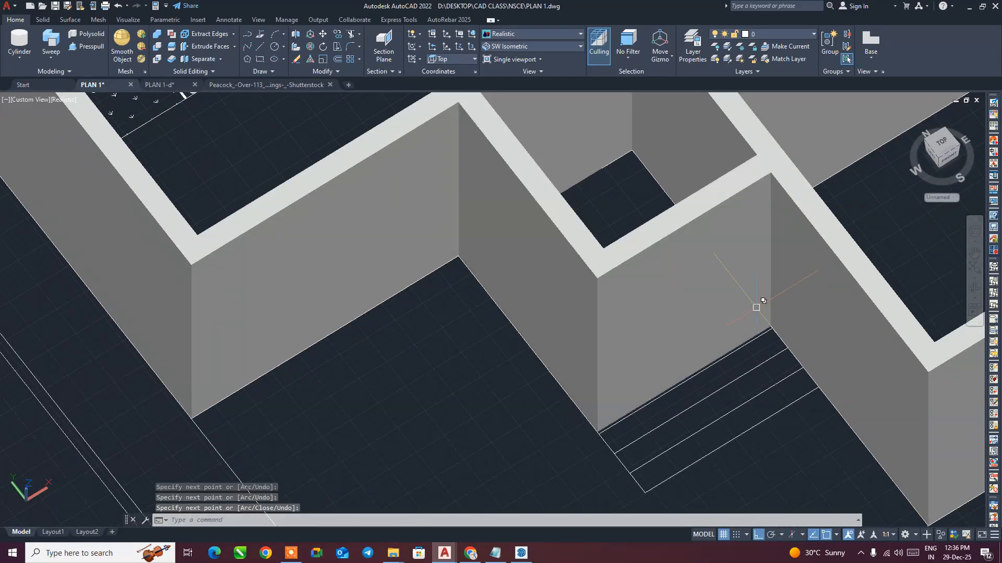
- Select all the outer and interior wall solids of the house and move them west, clear of the 2D floor plan
{"action": "scroll", "coordinate": [756, 309], "scroll_direction": "down", "scroll_amount": 5}
{"action": "middle_click_drag", "start_coordinate": [701, 355], "coordinate": [737, 349], "text": "shift"}
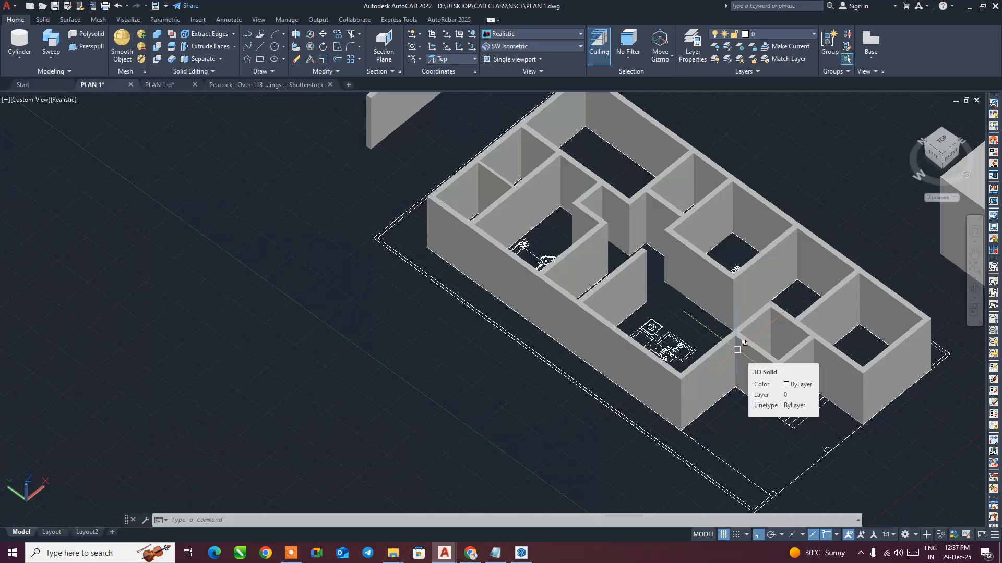
{"action": "middle_click_drag", "start_coordinate": [657, 273], "coordinate": [505, 323]}
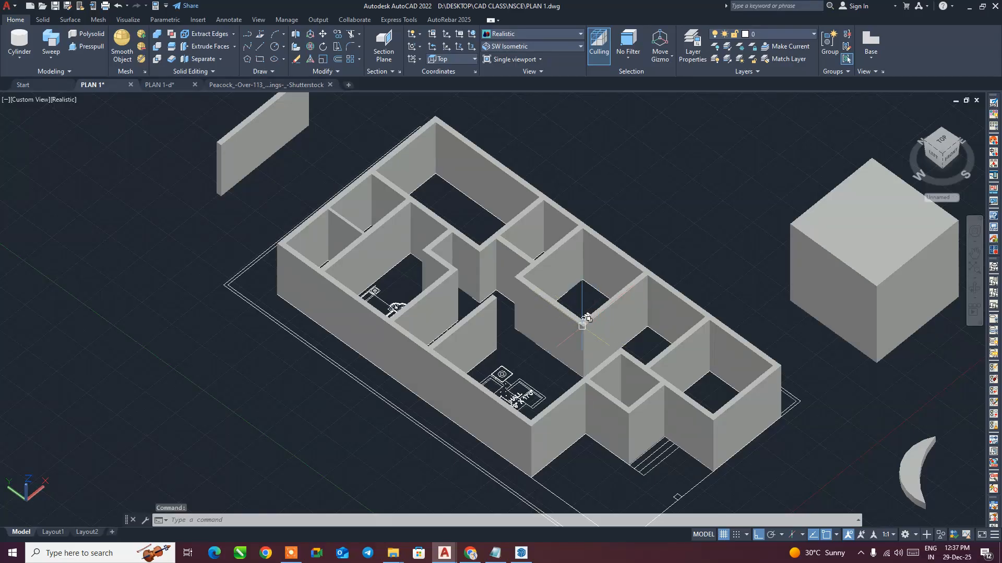
{"action": "scroll", "coordinate": [584, 319], "scroll_direction": "down", "scroll_amount": 3}
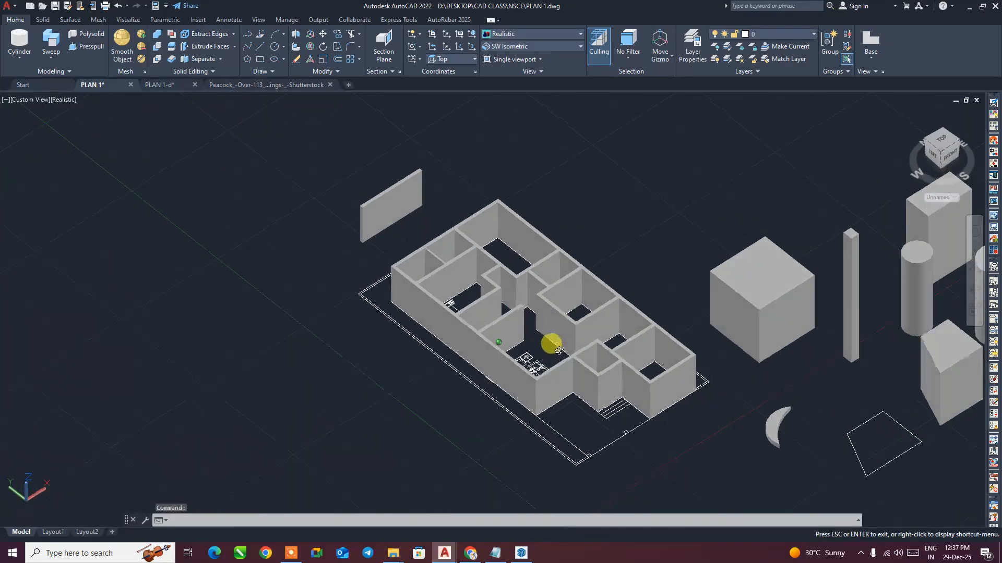
{"action": "scroll", "coordinate": [516, 267], "scroll_direction": "up", "scroll_amount": 3}
{"action": "left_click", "coordinate": [501, 321]}
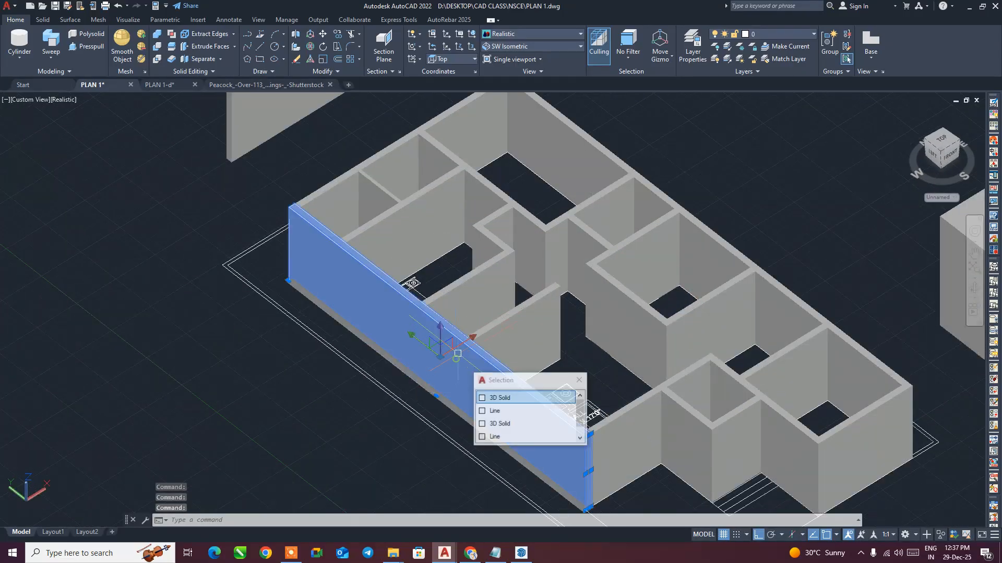
{"action": "left_click", "coordinate": [526, 398]}
{"action": "left_click", "coordinate": [389, 215]}
{"action": "left_click", "coordinate": [337, 191]}
{"action": "left_click", "coordinate": [391, 216]}
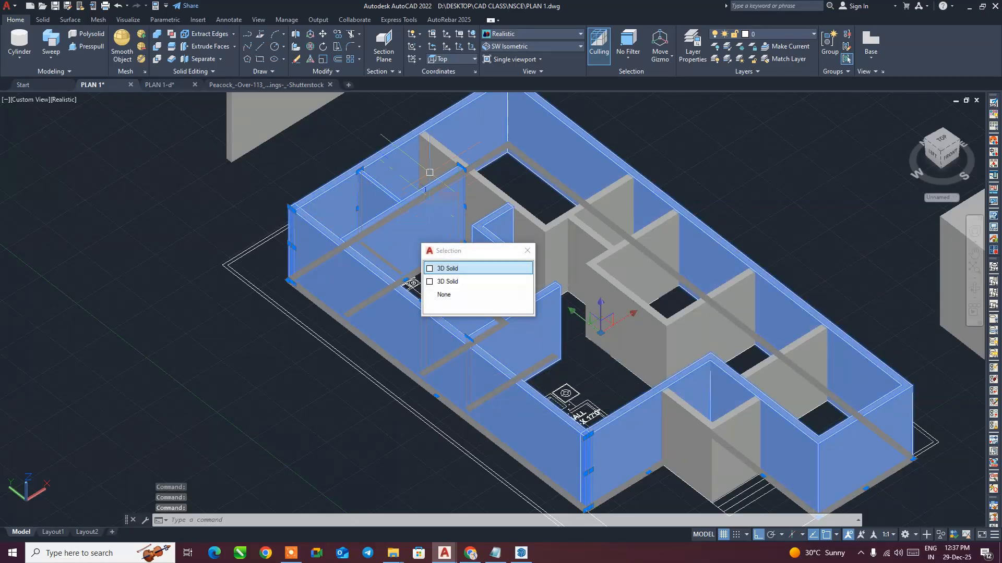
{"action": "left_click", "coordinate": [419, 144]}
{"action": "left_click", "coordinate": [559, 209]}
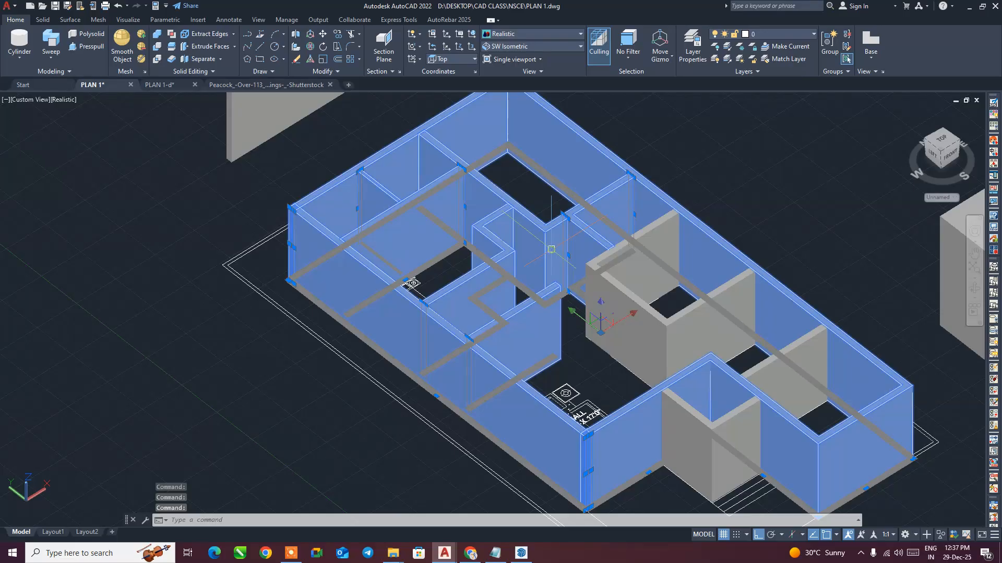
{"action": "left_click", "coordinate": [644, 270]}
{"action": "left_click", "coordinate": [707, 324]}
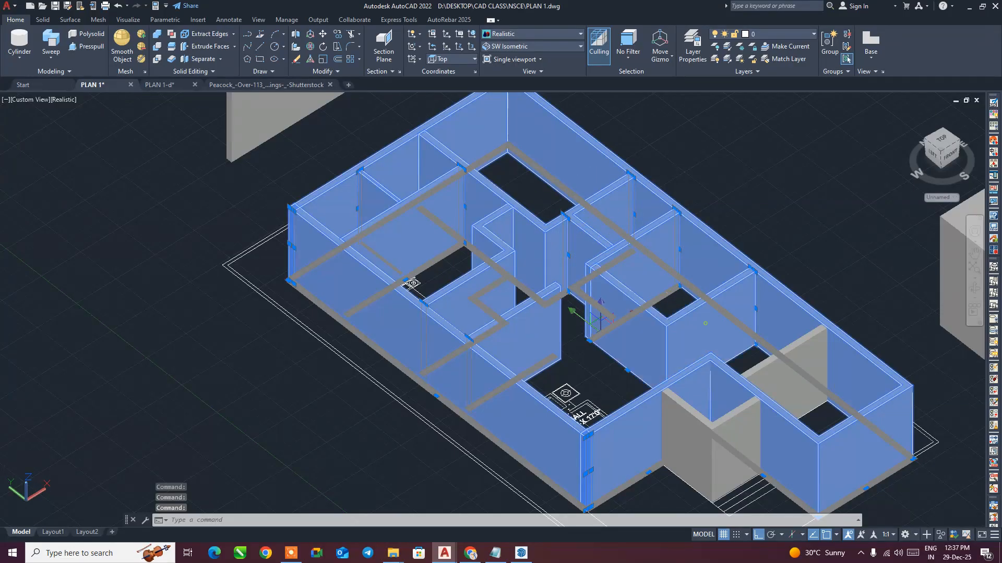
{"action": "left_click", "coordinate": [764, 359]}
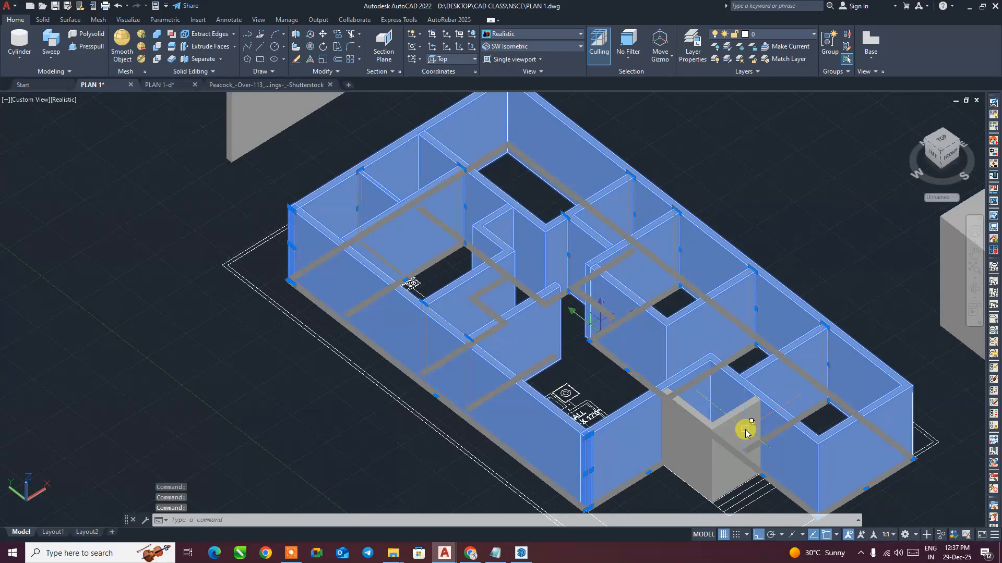
{"action": "left_click", "coordinate": [691, 460]}
{"action": "left_click", "coordinate": [789, 468]}
{"action": "scroll", "coordinate": [733, 414], "scroll_direction": "down", "scroll_amount": 2}
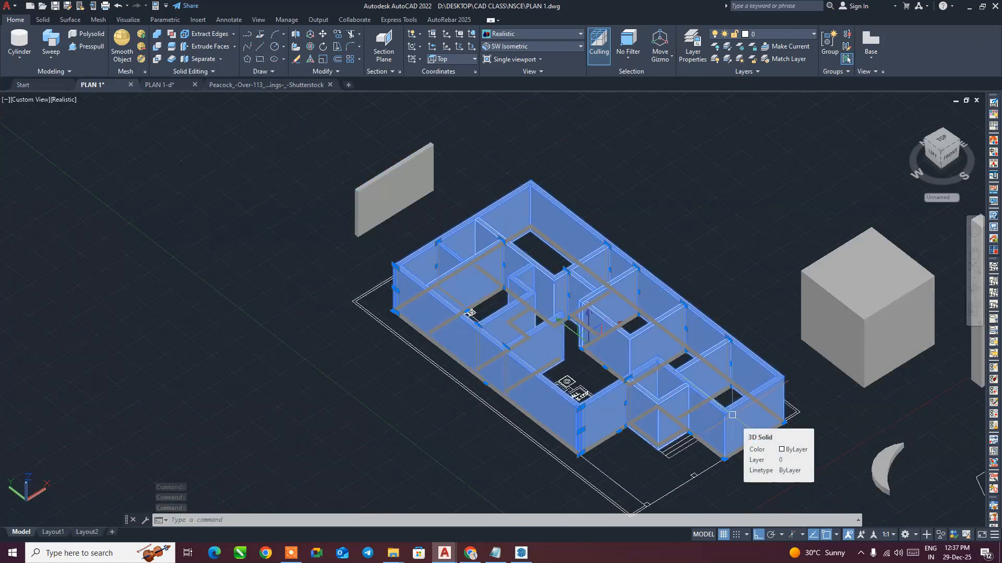
{"action": "type", "text": "M"}
{"action": "key", "text": "Return"}
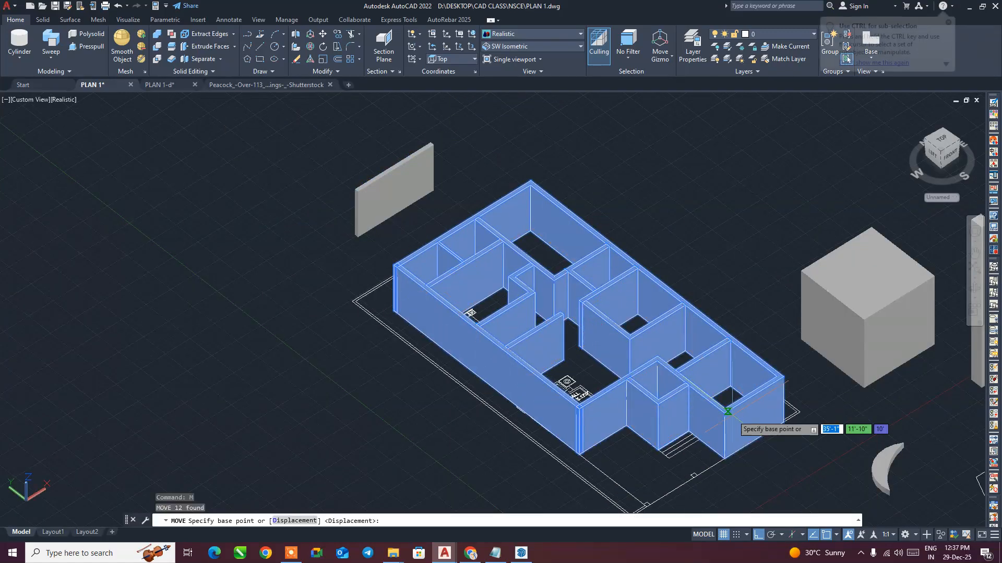
{"action": "scroll", "coordinate": [732, 428], "scroll_direction": "down", "scroll_amount": 3}
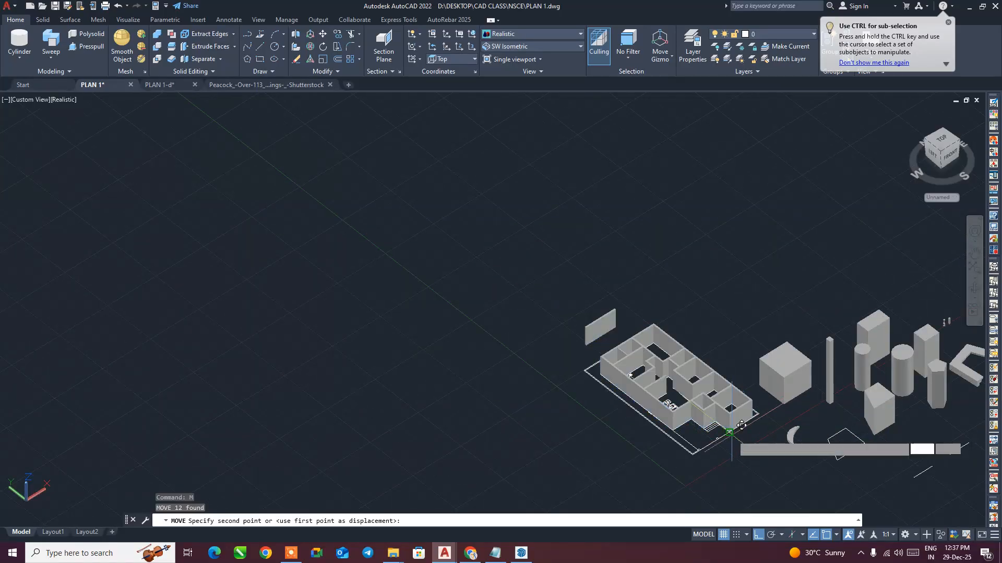
{"action": "left_click", "coordinate": [731, 431]}
{"action": "left_click", "coordinate": [639, 483]}
- Draw a rectangle filling the main door opening in the plan's wall between the hall and the front porch
{"action": "scroll", "coordinate": [668, 424], "scroll_direction": "up", "scroll_amount": 2}
{"action": "scroll", "coordinate": [616, 397], "scroll_direction": "up", "scroll_amount": 2}
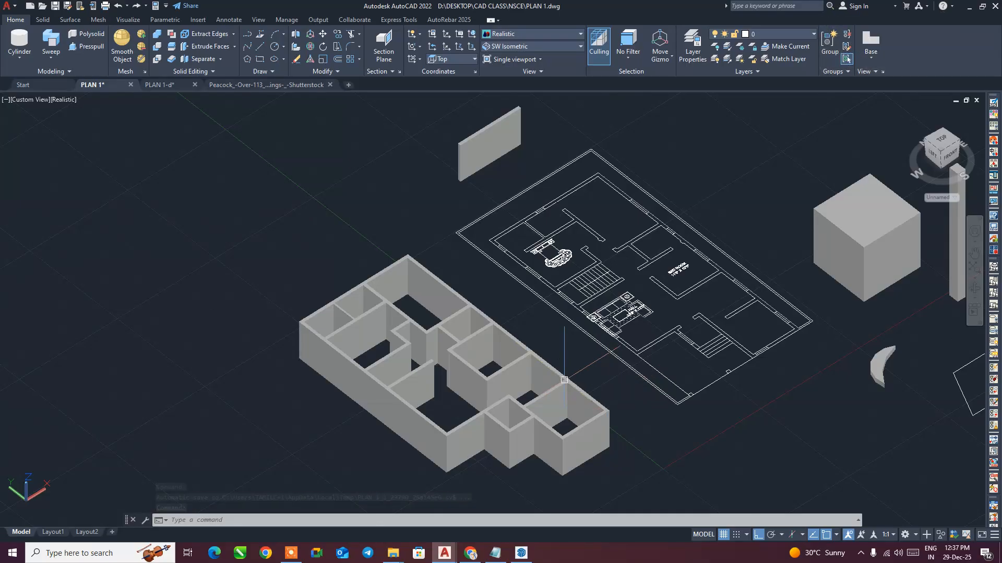
{"action": "scroll", "coordinate": [597, 293], "scroll_direction": "up", "scroll_amount": 2}
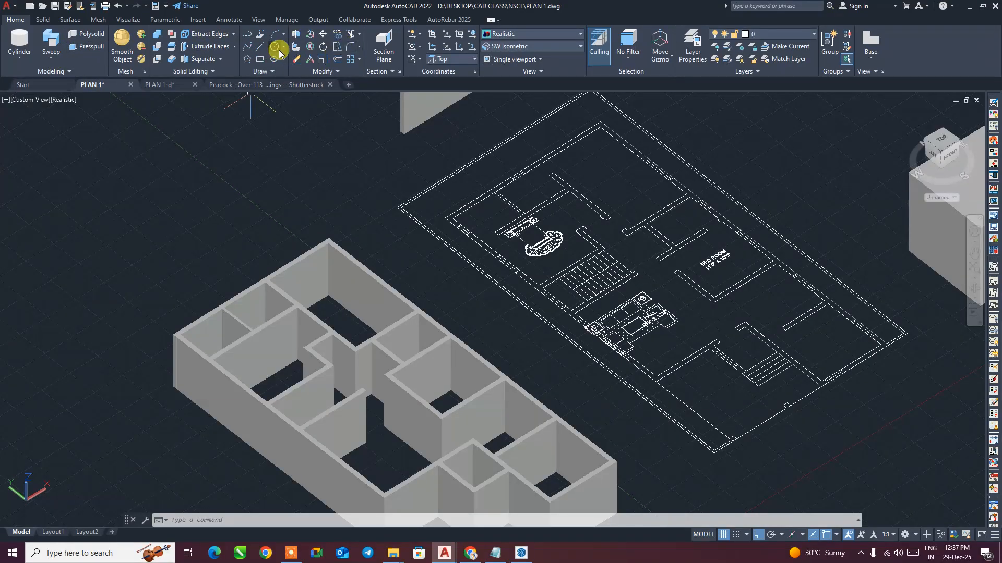
{"action": "left_click", "coordinate": [260, 59]}
{"action": "scroll", "coordinate": [589, 229], "scroll_direction": "up", "scroll_amount": 4}
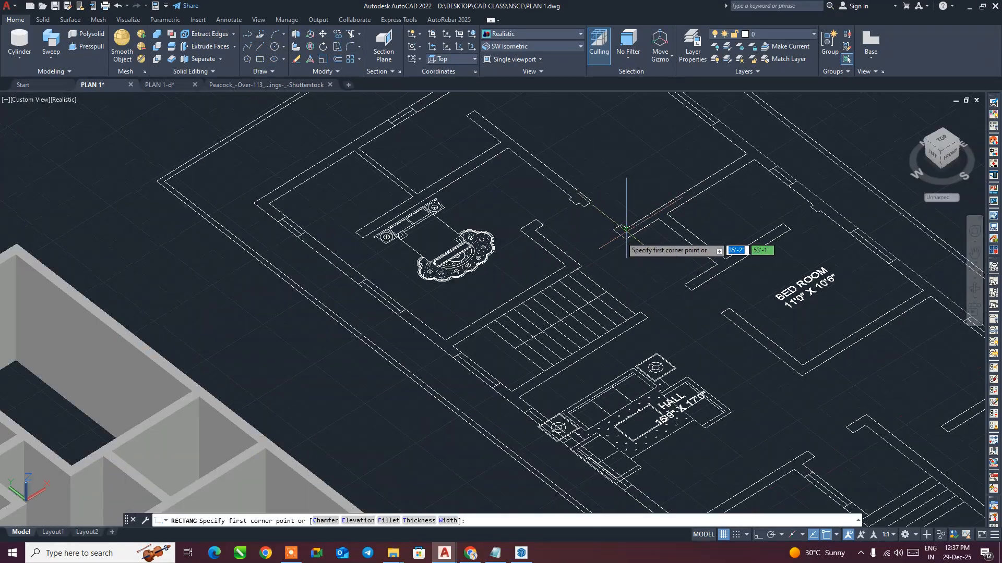
{"action": "middle_click_drag", "start_coordinate": [670, 368], "coordinate": [418, 232]}
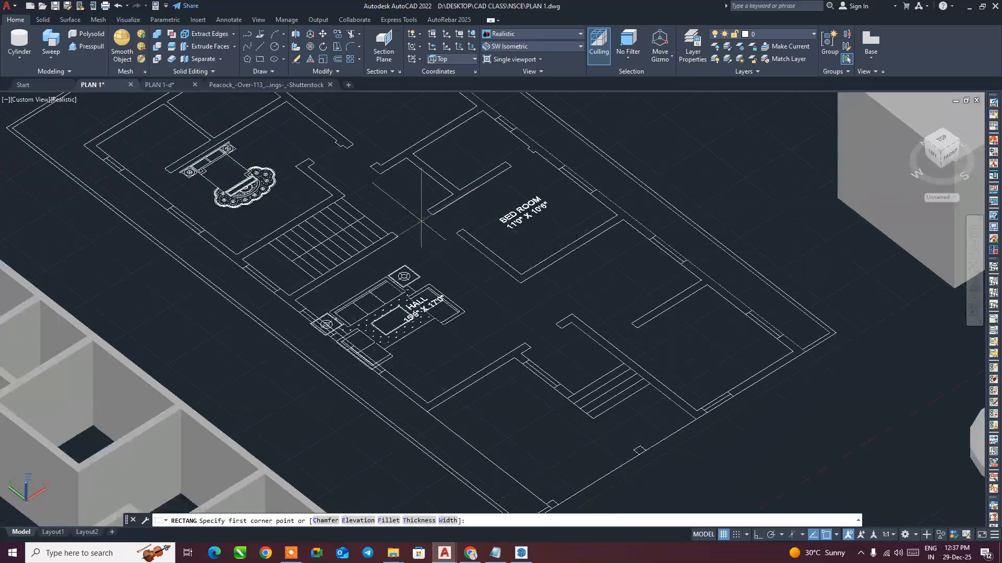
{"action": "scroll", "coordinate": [525, 351], "scroll_direction": "up", "scroll_amount": 3}
{"action": "left_click", "coordinate": [522, 341]}
{"action": "scroll", "coordinate": [542, 305], "scroll_direction": "up", "scroll_amount": 3}
{"action": "left_click", "coordinate": [610, 287]}
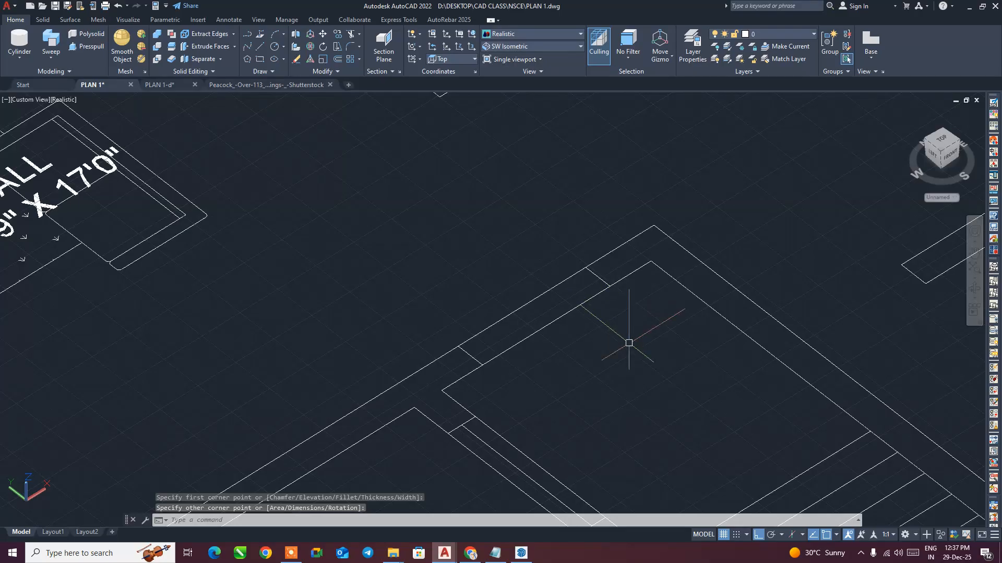
- Extrude the door opening rectangle to a height of 7'
{"action": "left_click", "coordinate": [599, 352]}
{"action": "left_click", "coordinate": [540, 309]}
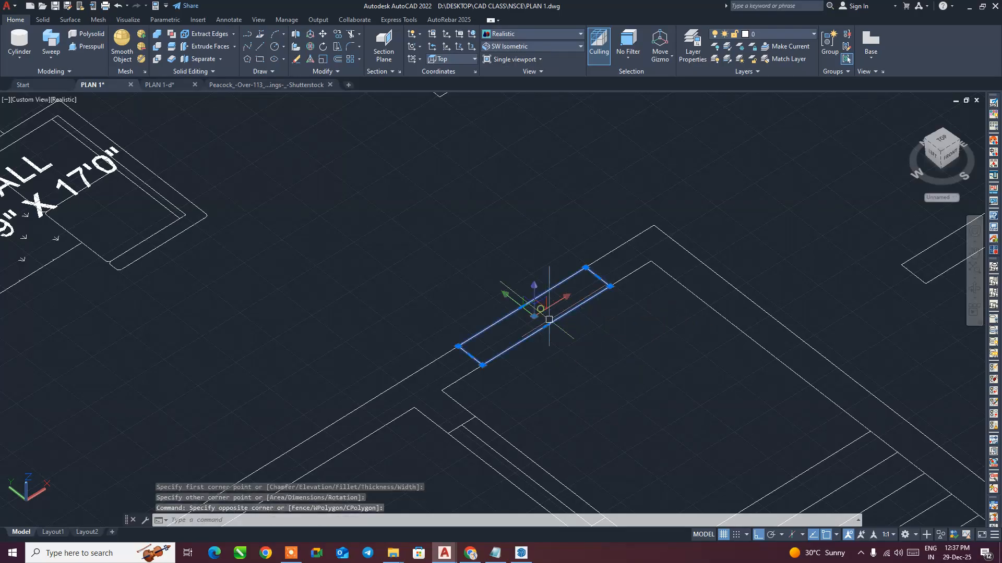
{"action": "type", "text": "ext"}
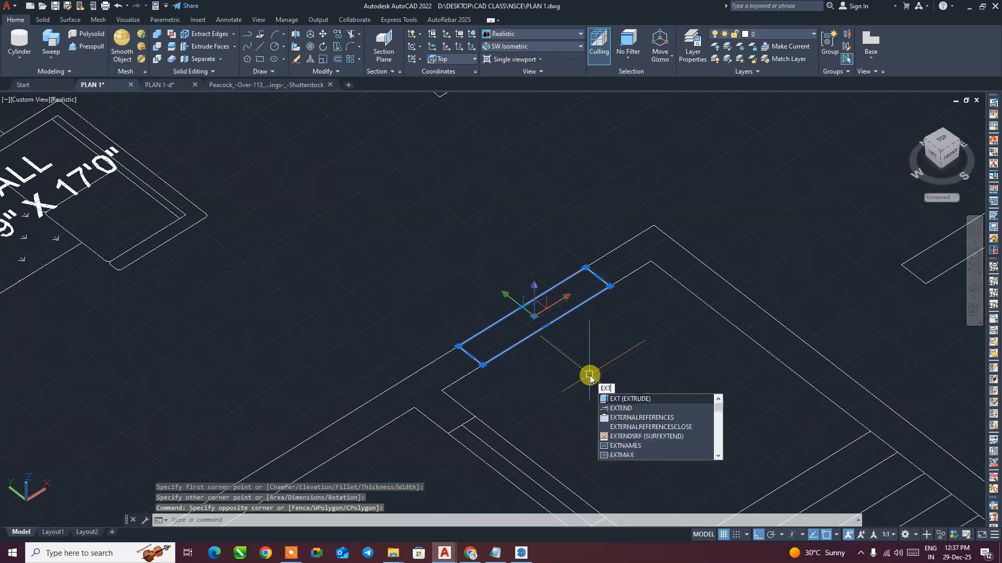
{"action": "key", "text": "Return"}
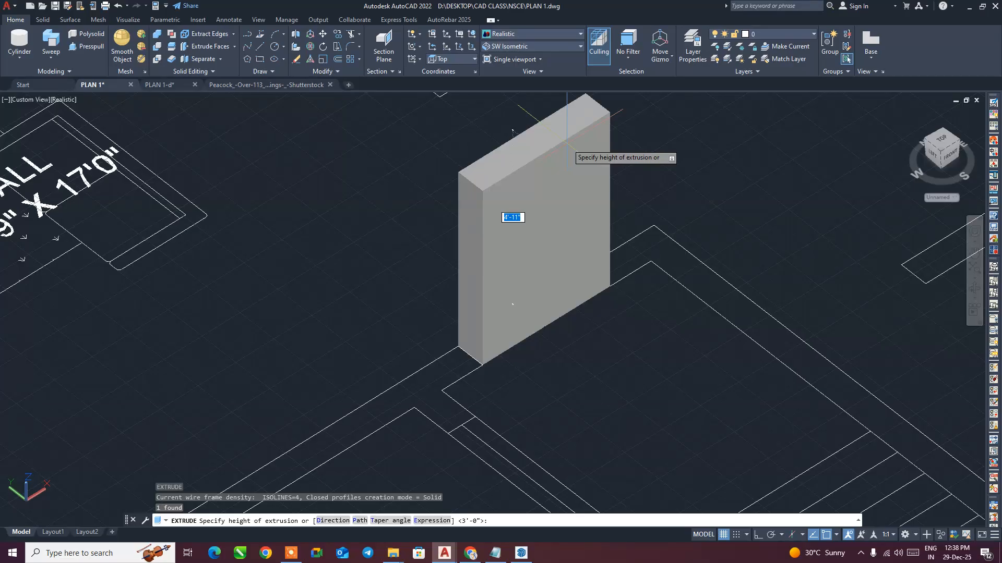
{"action": "type", "text": "7'"}
{"action": "key", "text": "Return"}
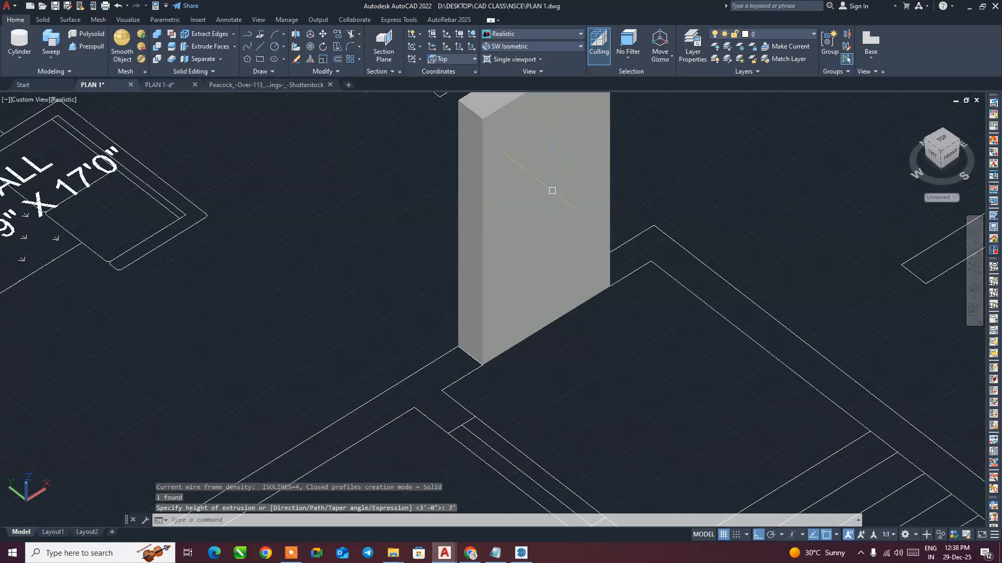
{"action": "scroll", "coordinate": [552, 298], "scroll_direction": "down", "scroll_amount": 4}
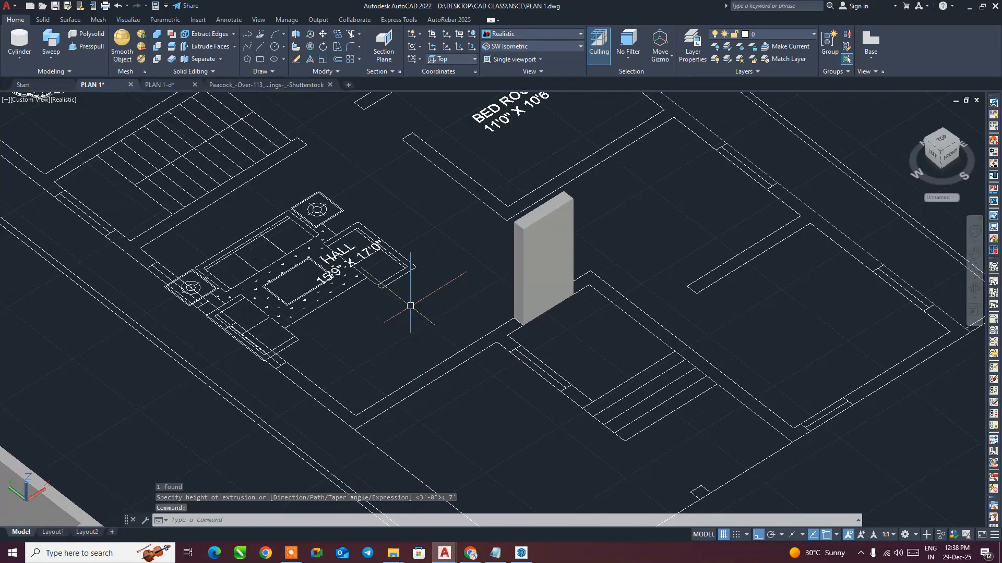
{"action": "left_click", "coordinate": [544, 237]}
{"action": "scroll", "coordinate": [594, 309], "scroll_direction": "down", "scroll_amount": 3}
{"action": "middle_click_drag", "start_coordinate": [594, 309], "coordinate": [649, 244]}
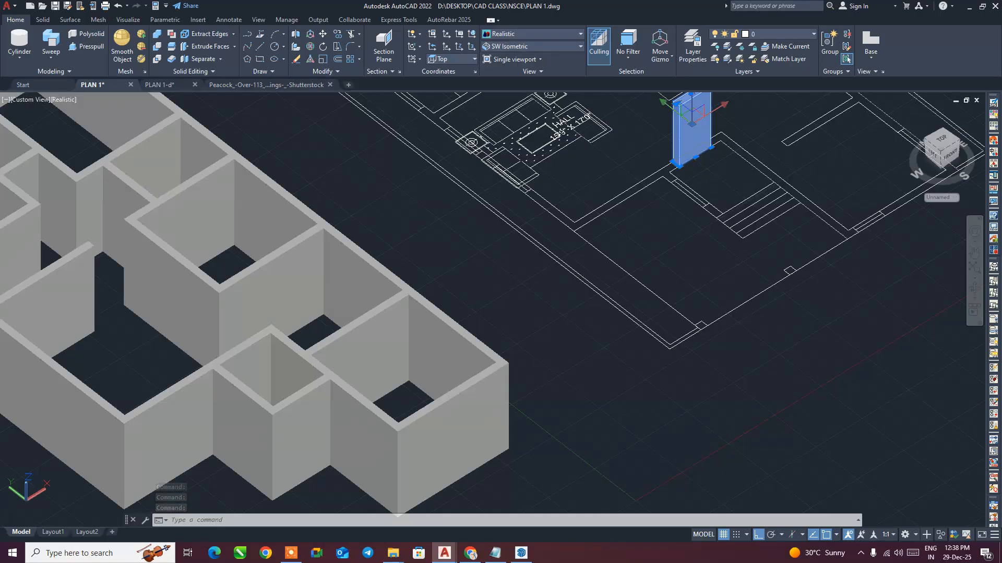
{"action": "key", "text": "space"}
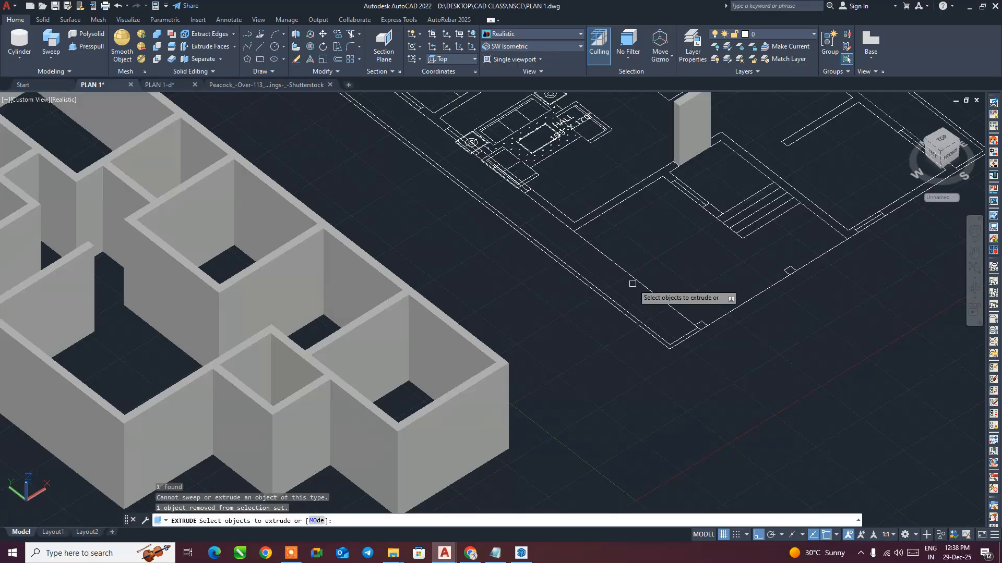
{"action": "key", "text": "Escape"}
- Move the door block into the 3D walls, from the plan's wall corner beside the porch to the matching corner of the model
{"action": "left_click", "coordinate": [682, 143]}
{"action": "type", "text": "m"}
{"action": "key", "text": "Return"}
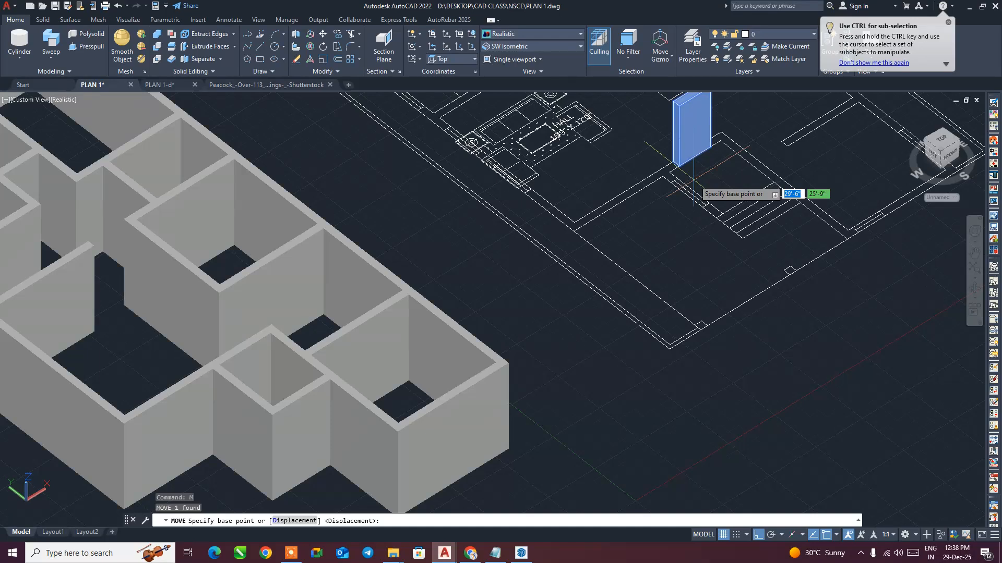
{"action": "left_click", "coordinate": [662, 176]}
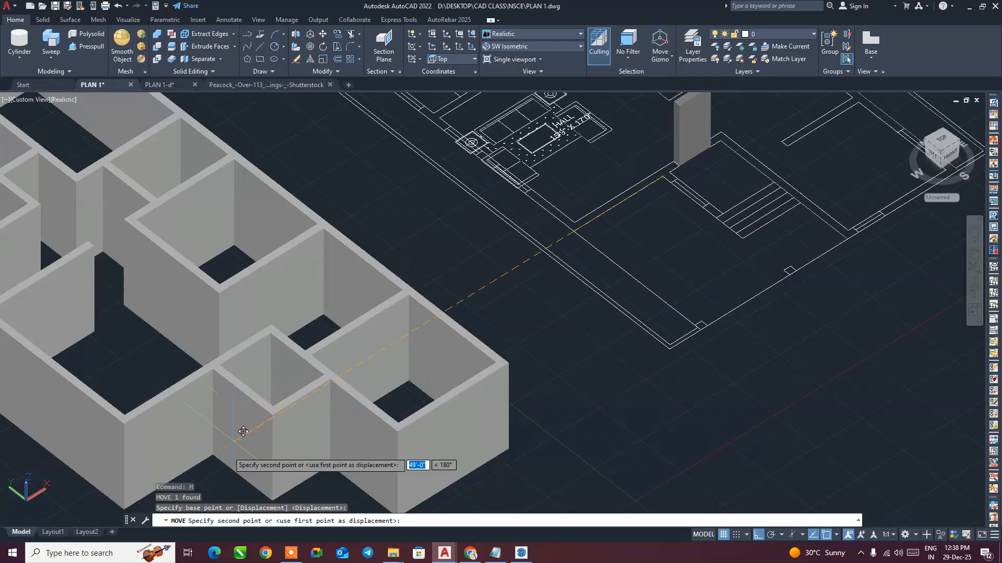
{"action": "left_click", "coordinate": [218, 452]}
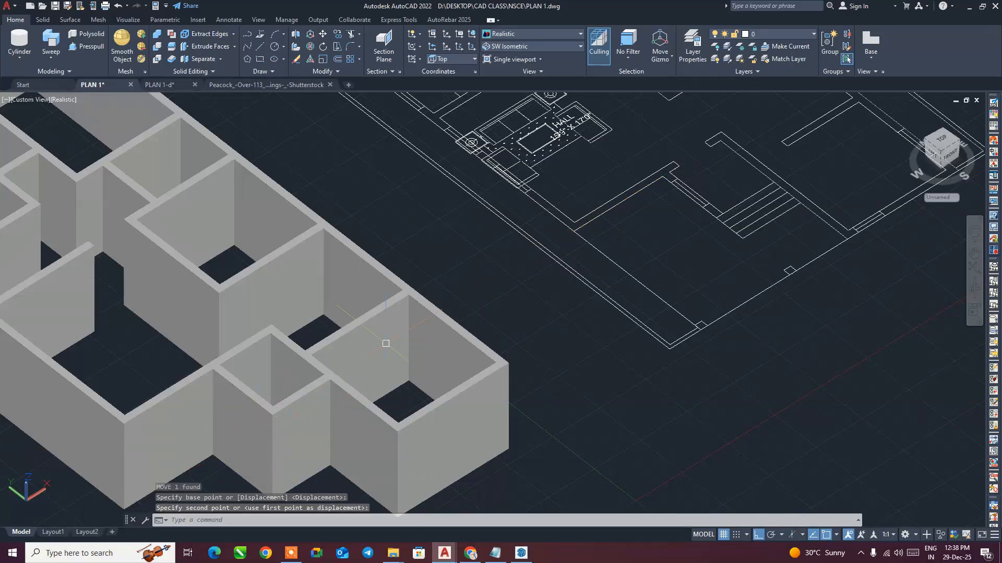
- Change the visual style to Shaded with edges so the door block's outline shows in the 3D walls
{"action": "middle_click_drag", "start_coordinate": [382, 340], "coordinate": [459, 344], "text": "shift"}
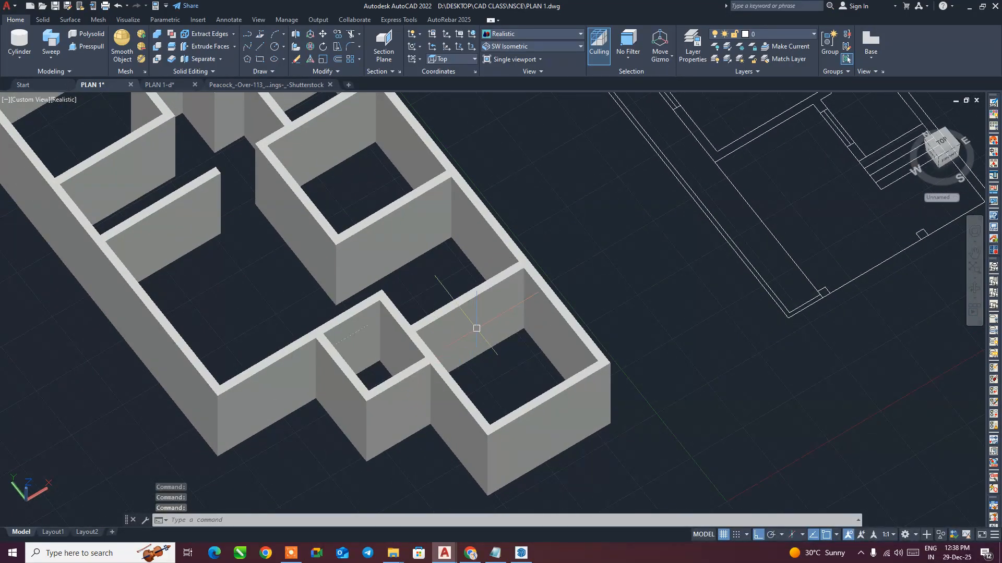
{"action": "left_click", "coordinate": [538, 36]}
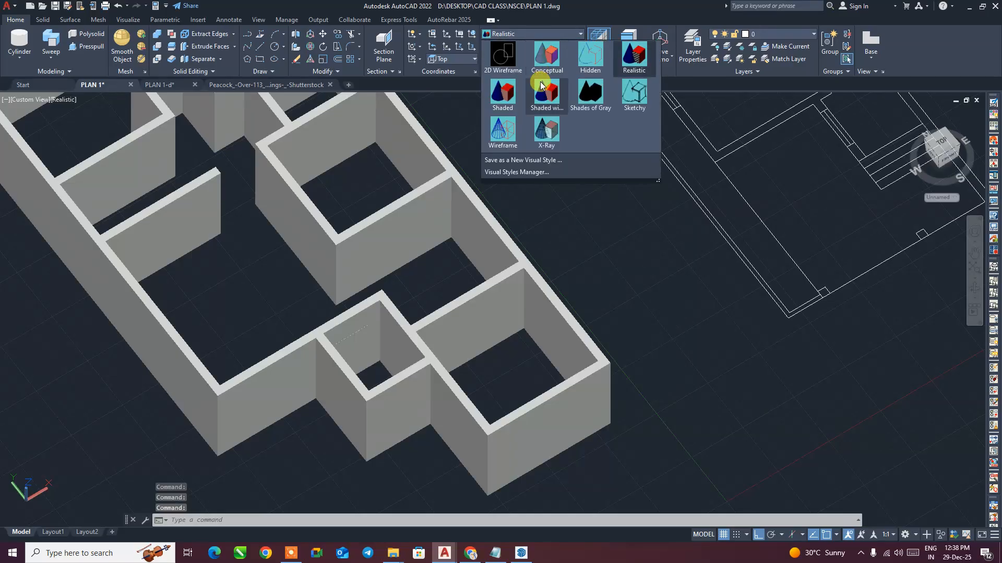
{"action": "left_click", "coordinate": [546, 99]}
{"action": "scroll", "coordinate": [405, 337], "scroll_direction": "up", "scroll_amount": 2}
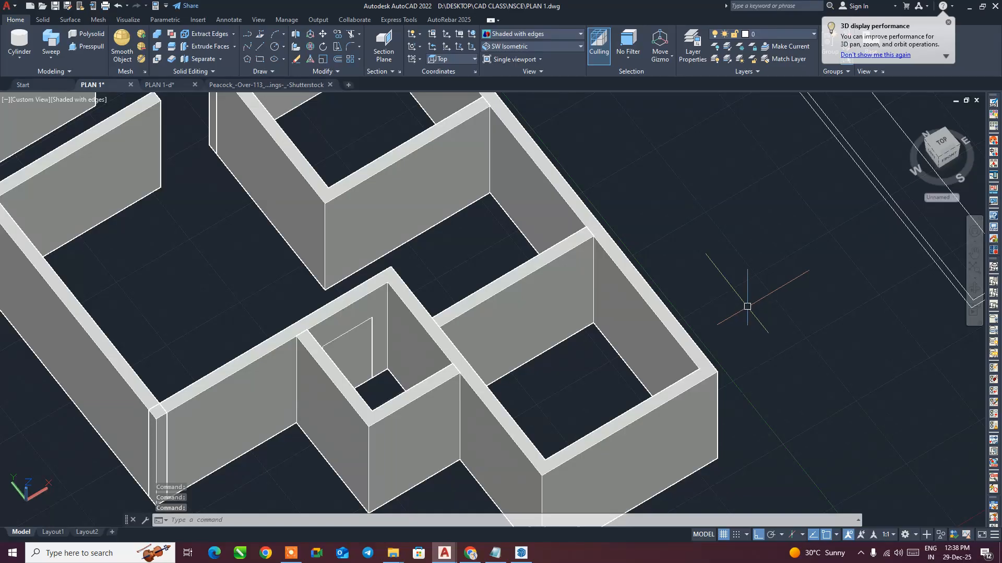
{"action": "middle_click_drag", "start_coordinate": [741, 316], "coordinate": [759, 312]}
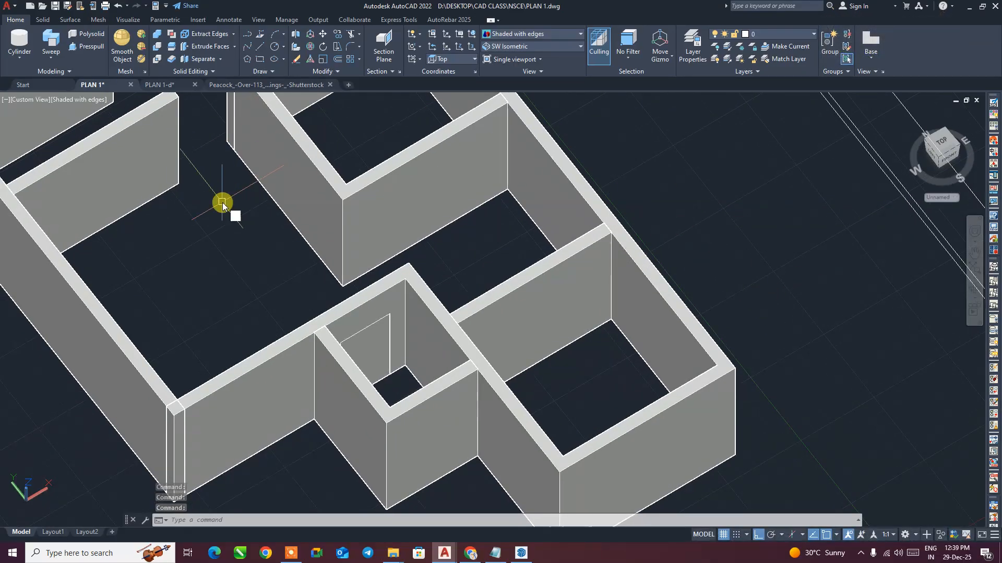
{"action": "type", "text": "s"}
{"action": "key", "text": "Escape"}
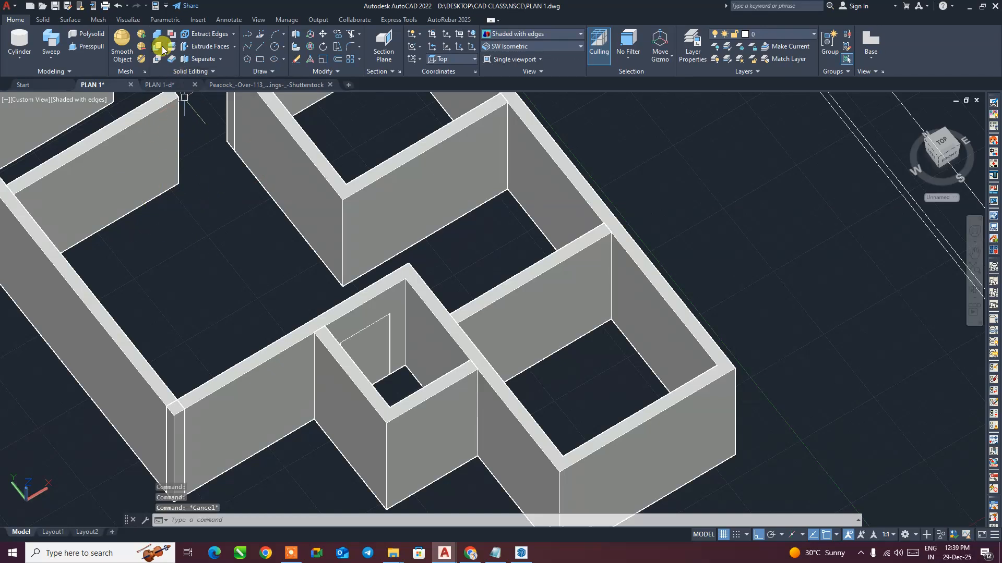
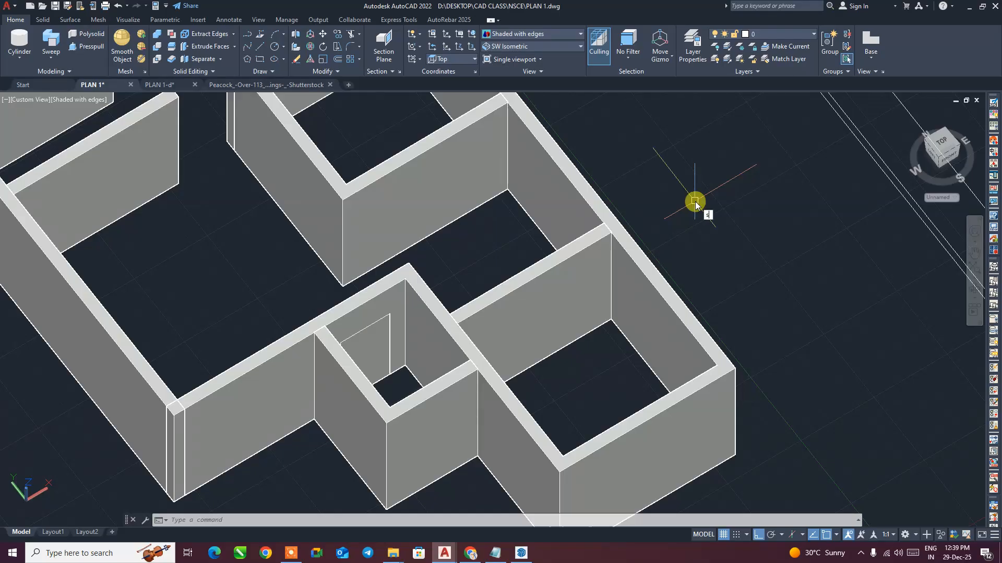
- Try subtracting the main door block from the outer wall solid, and undo that subtraction
{"action": "type", "text": "SU"}
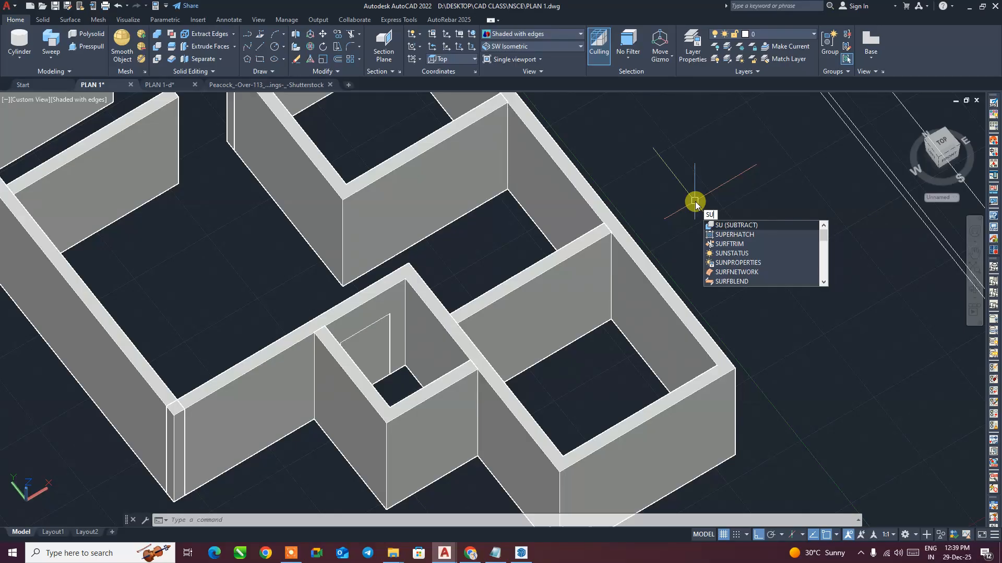
{"action": "key", "text": "Return"}
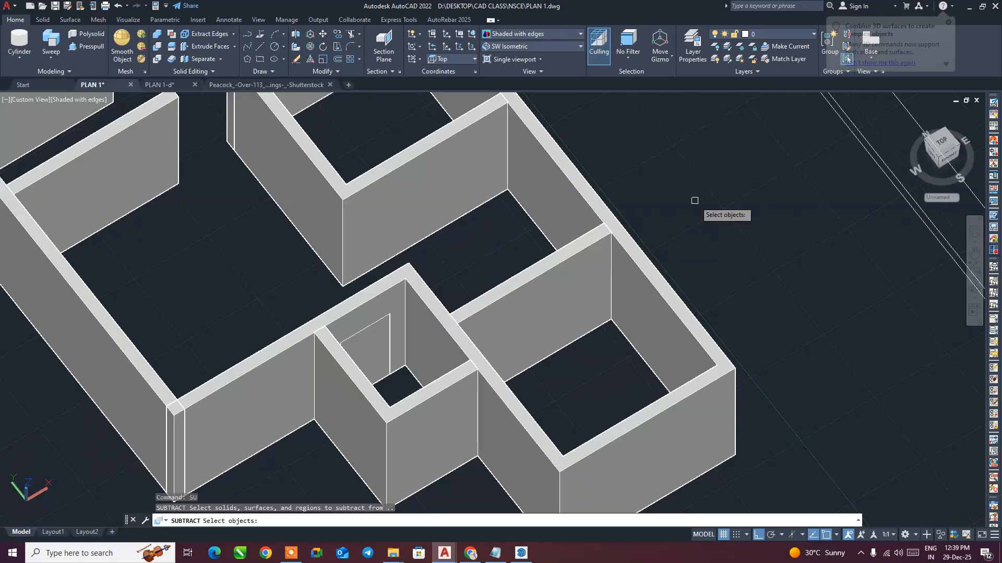
{"action": "left_click", "coordinate": [270, 361]}
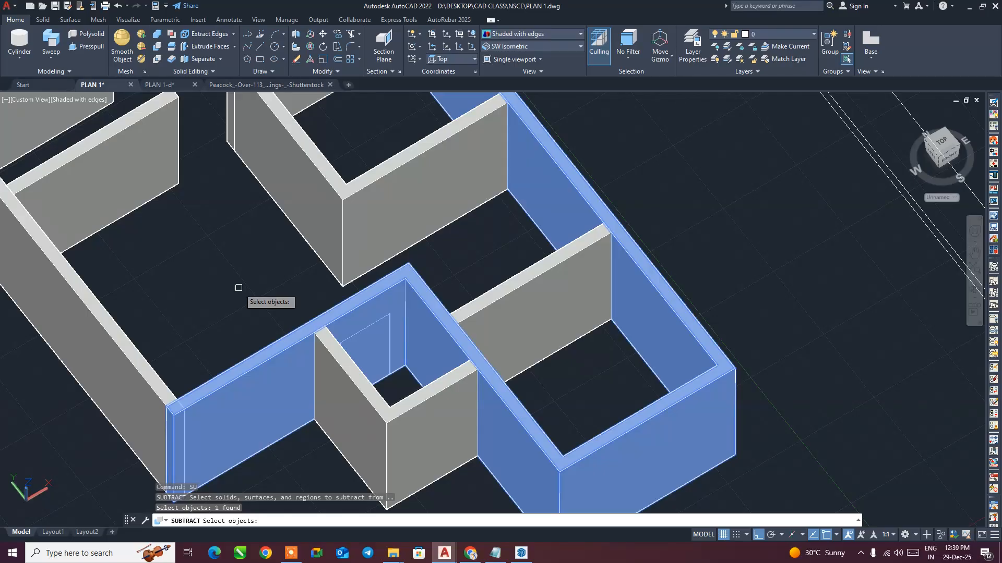
{"action": "key", "text": "Return"}
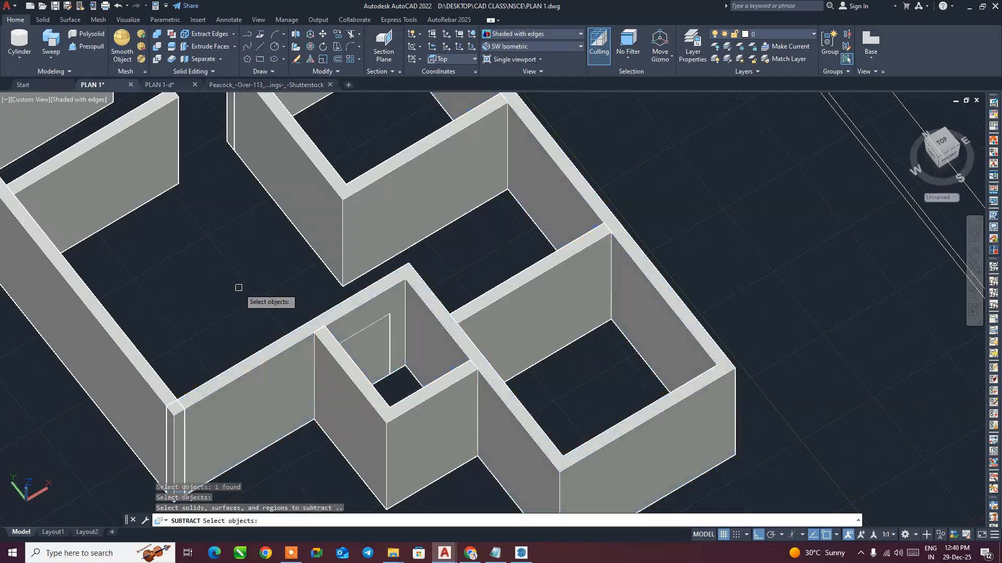
{"action": "left_click", "coordinate": [385, 370]}
{"action": "left_click", "coordinate": [414, 411]}
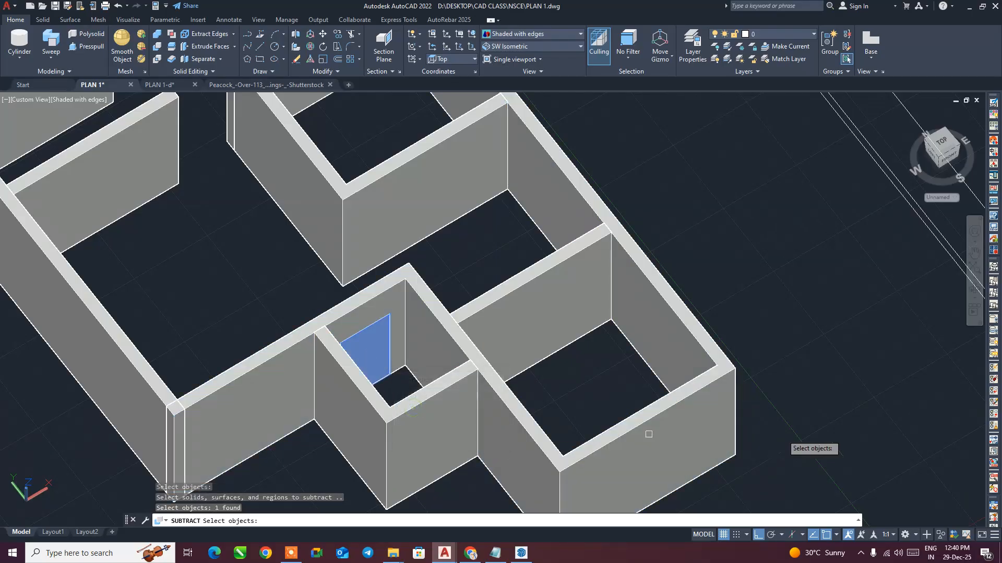
{"action": "key", "text": "Return"}
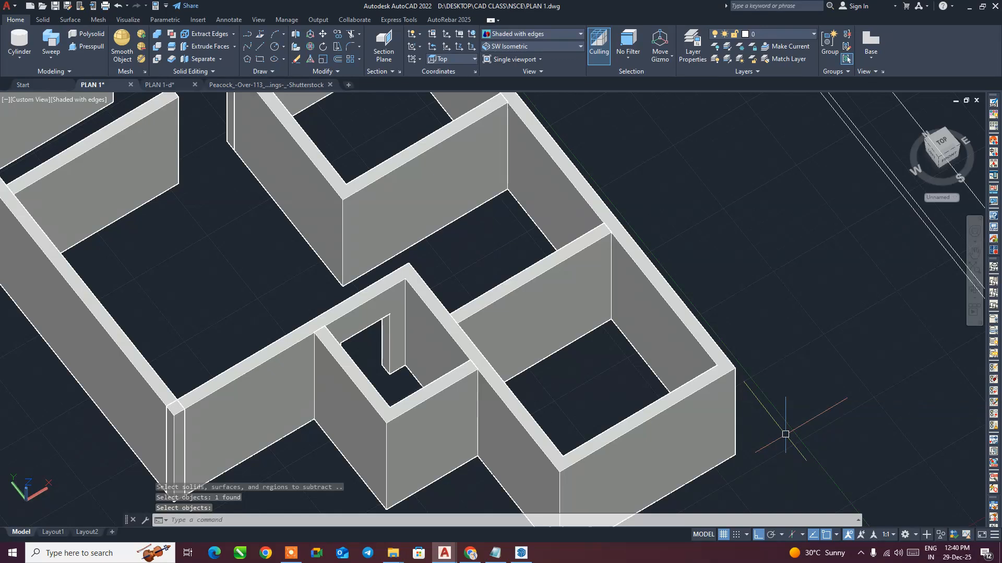
{"action": "key", "text": "ctrl+z"}
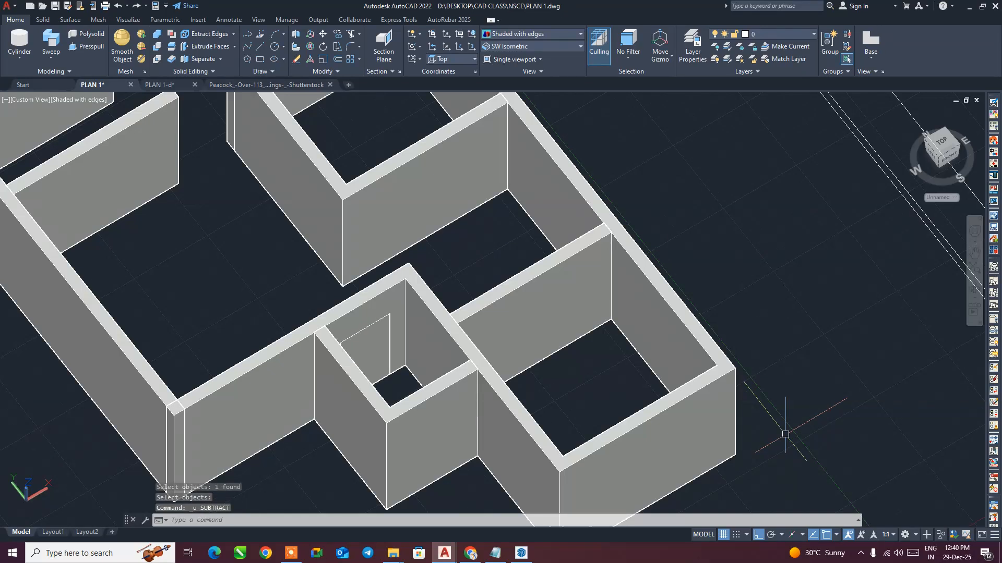
- Subtract the main door block from the outer wall solid to cut the door opening beside the porch
{"action": "type", "text": "su"}
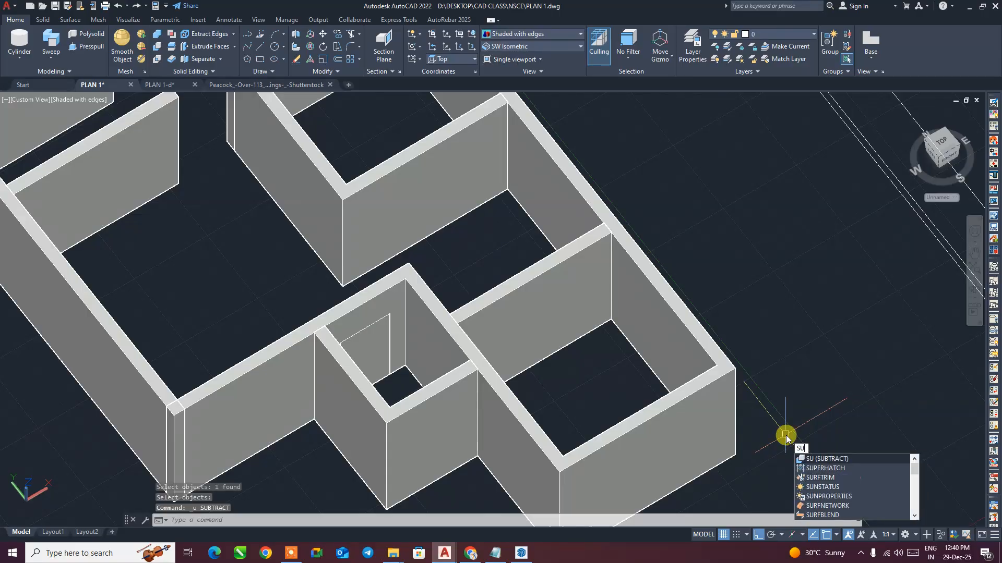
{"action": "key", "text": "Return"}
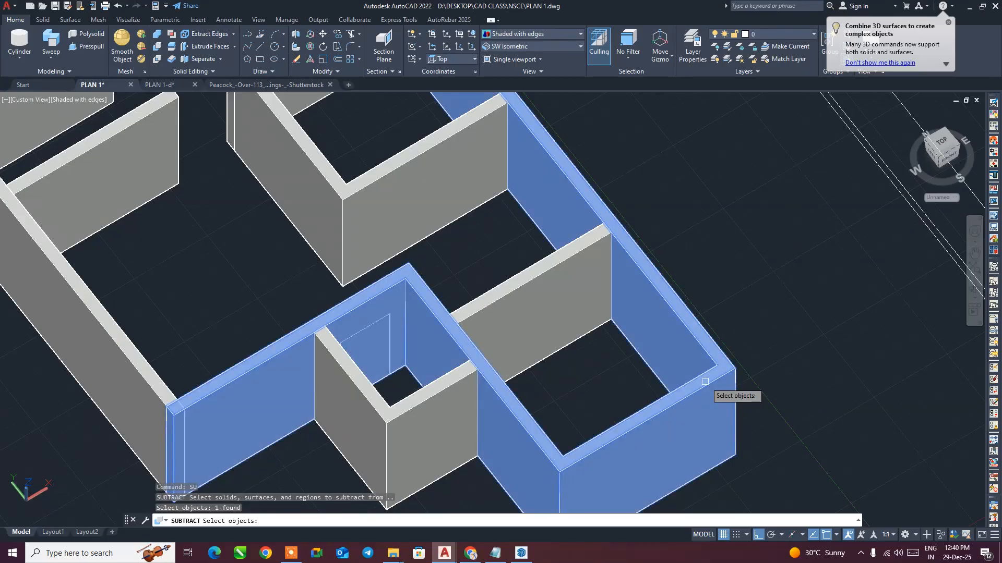
{"action": "key", "text": "Return"}
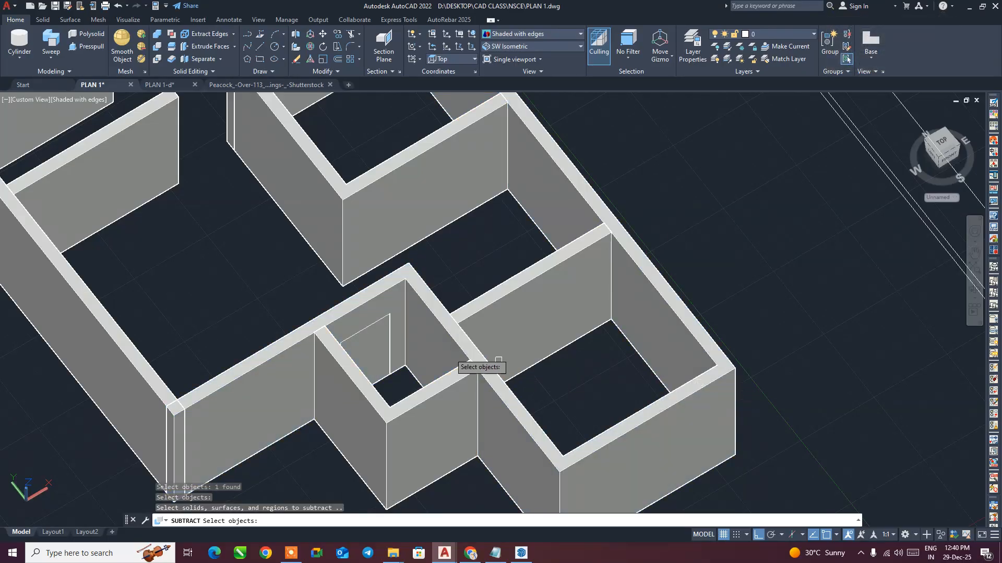
{"action": "left_click", "coordinate": [364, 356]}
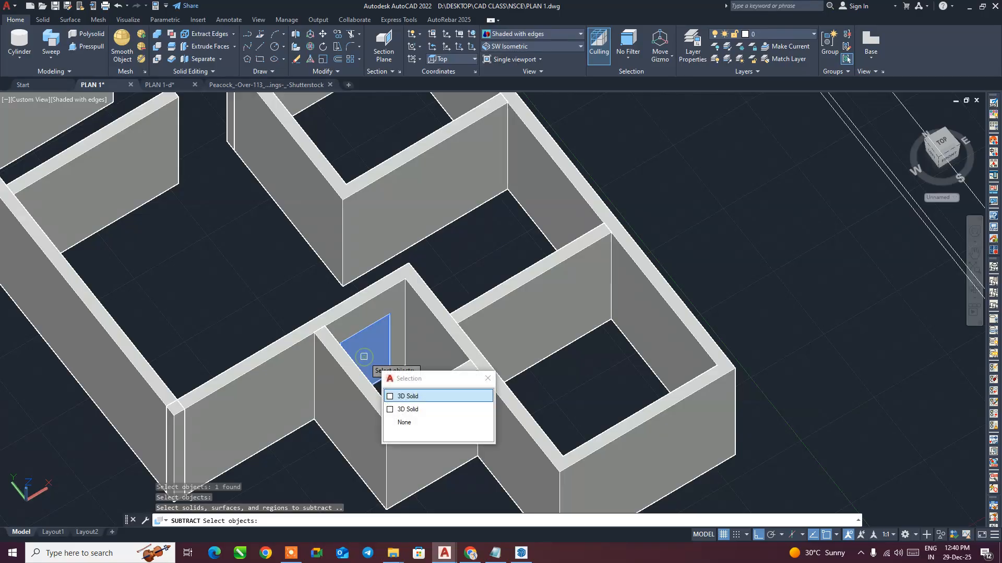
{"action": "left_click", "coordinate": [408, 397]}
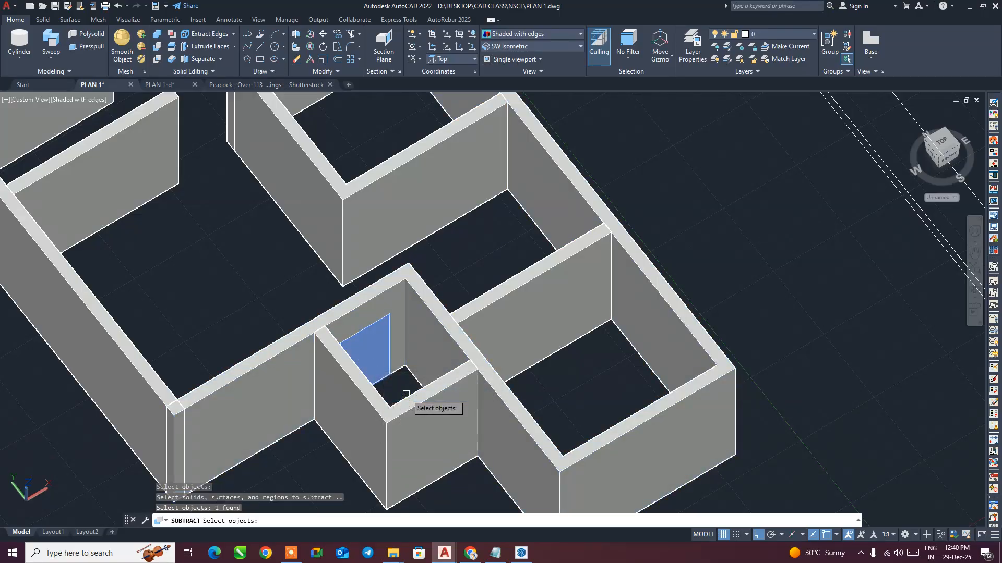
{"action": "key", "text": "Return"}
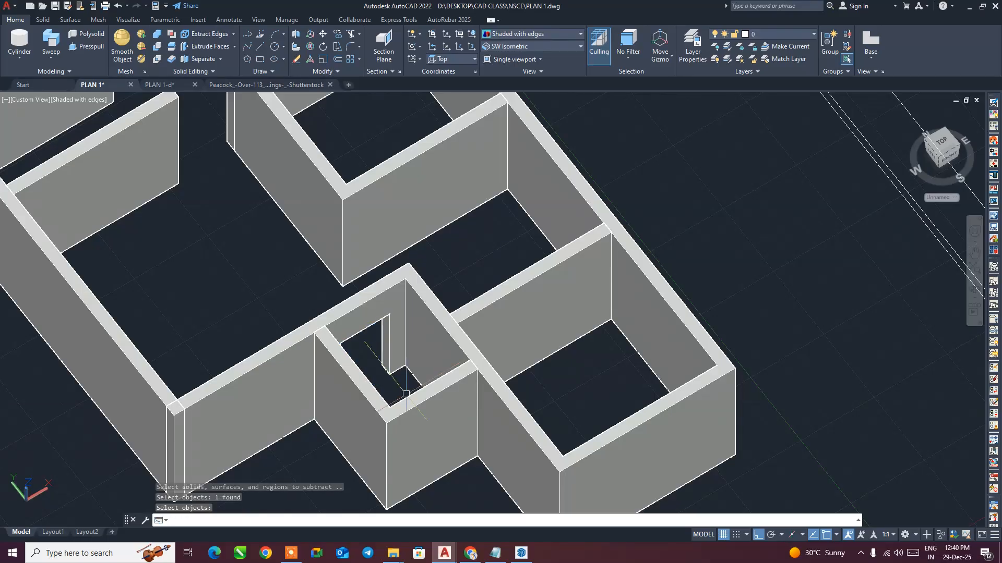
- Examine the cut door opening from several angles and check whether the house walls are separate solids
{"action": "middle_click_drag", "start_coordinate": [427, 364], "coordinate": [416, 386], "text": "shift"}
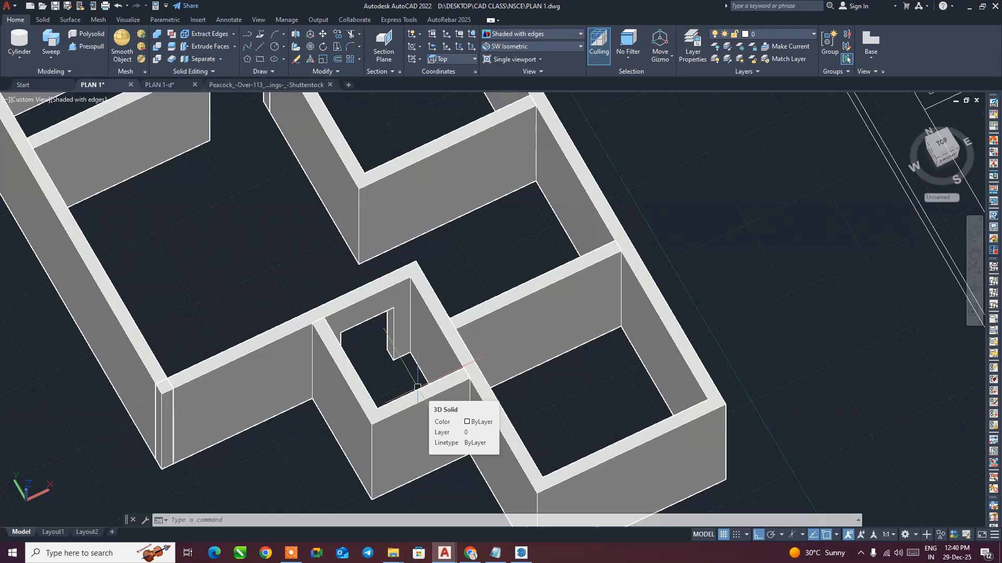
{"action": "middle_click_drag", "start_coordinate": [392, 388], "coordinate": [409, 360], "text": "shift"}
{"action": "scroll", "coordinate": [409, 367], "scroll_direction": "down", "scroll_amount": 4}
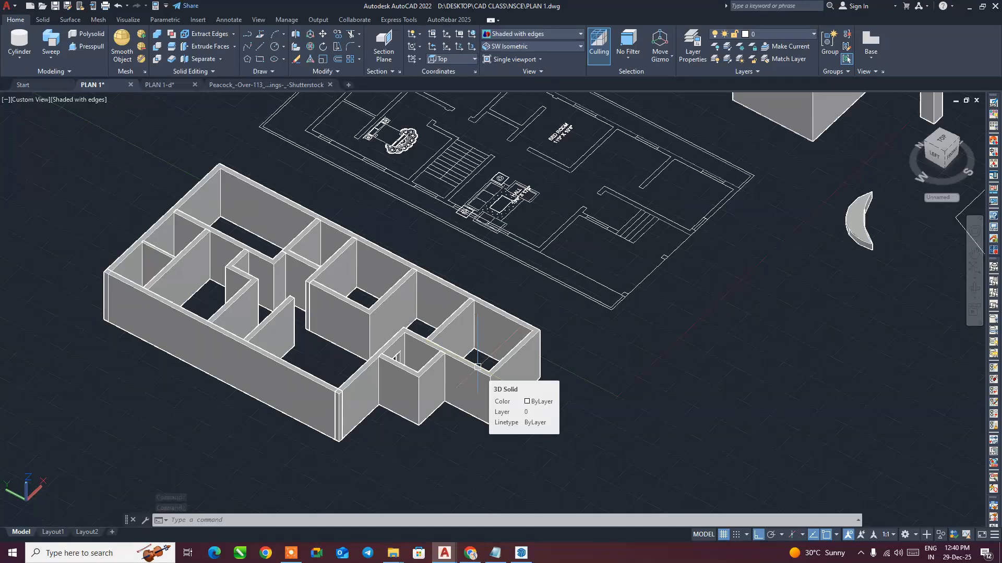
{"action": "middle_click_drag", "start_coordinate": [465, 384], "coordinate": [417, 399], "text": "shift"}
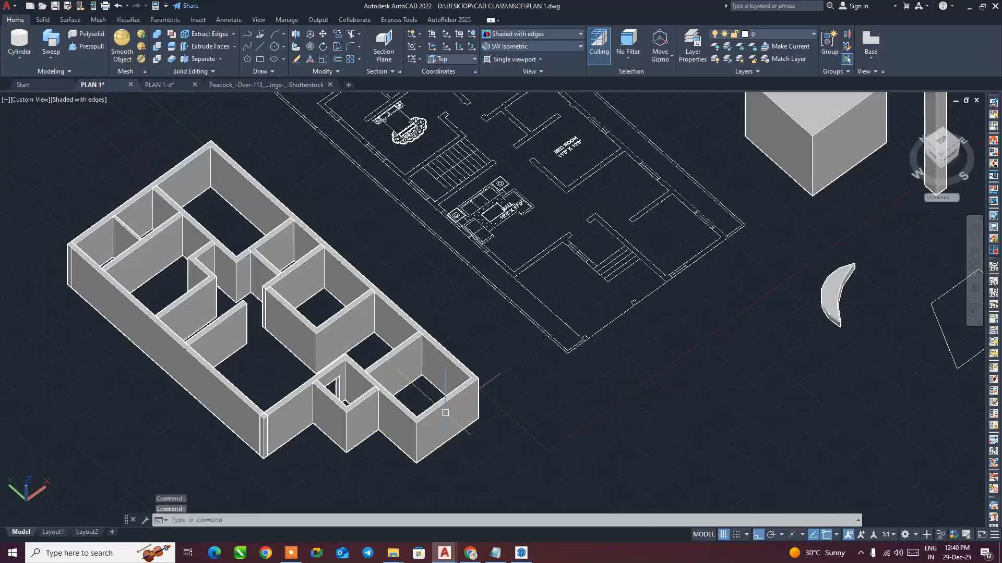
{"action": "left_click", "coordinate": [438, 407]}
{"action": "key", "text": "Escape"}
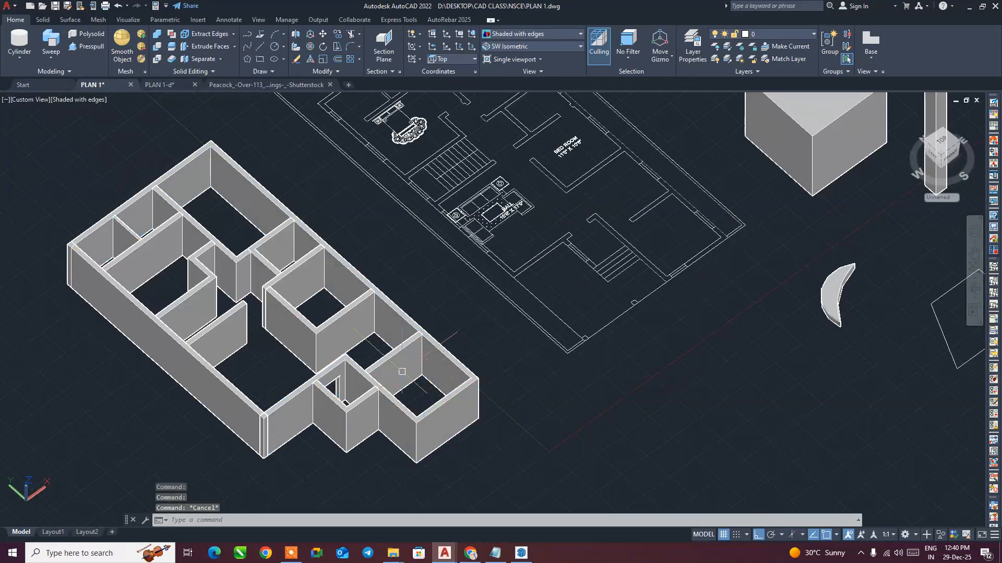
{"action": "left_click", "coordinate": [345, 330]}
{"action": "key", "text": "Escape"}
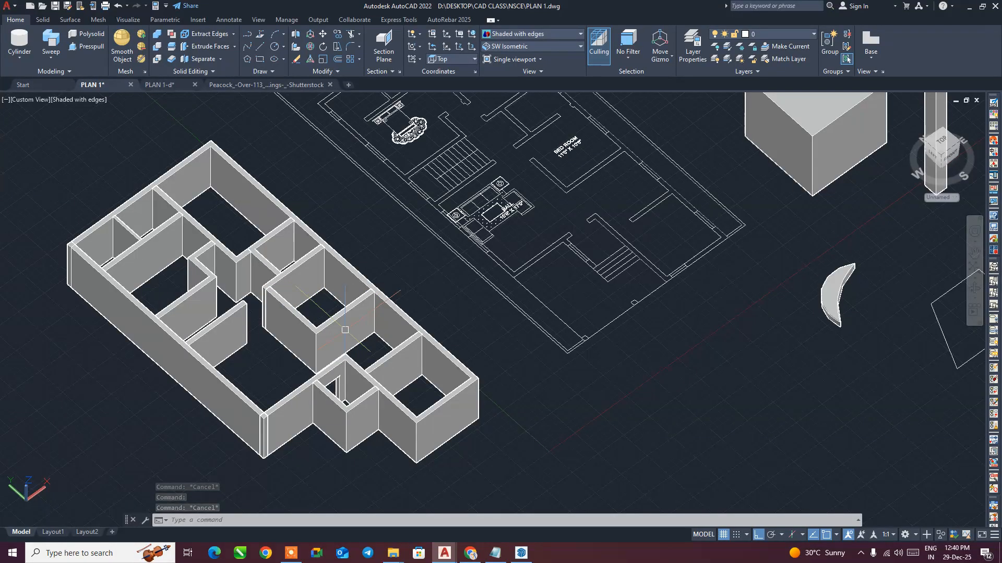
- Union all the house's outer and interior wall solids into one solid and check that they select together
{"action": "type", "text": "UNIOn"}
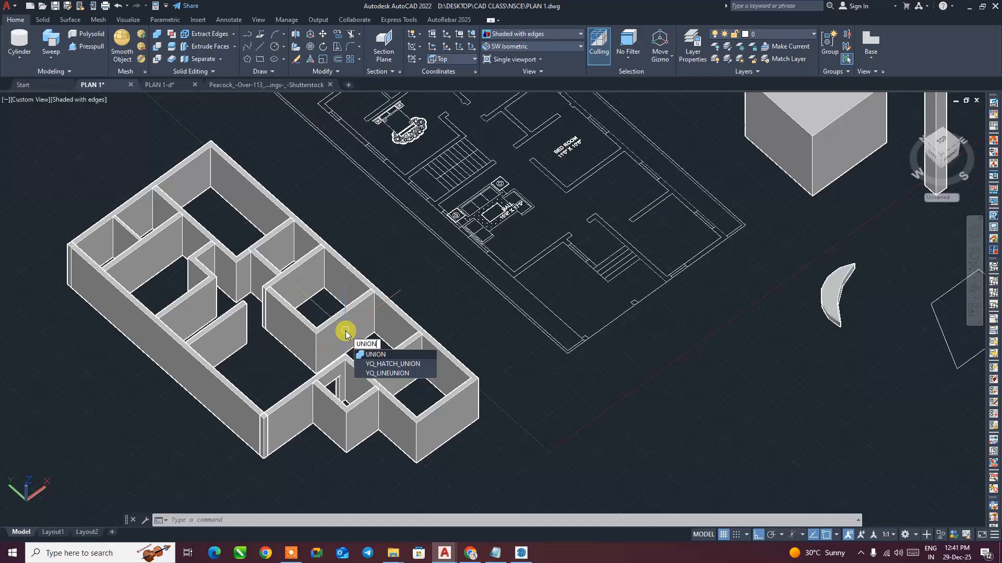
{"action": "key", "text": "Return"}
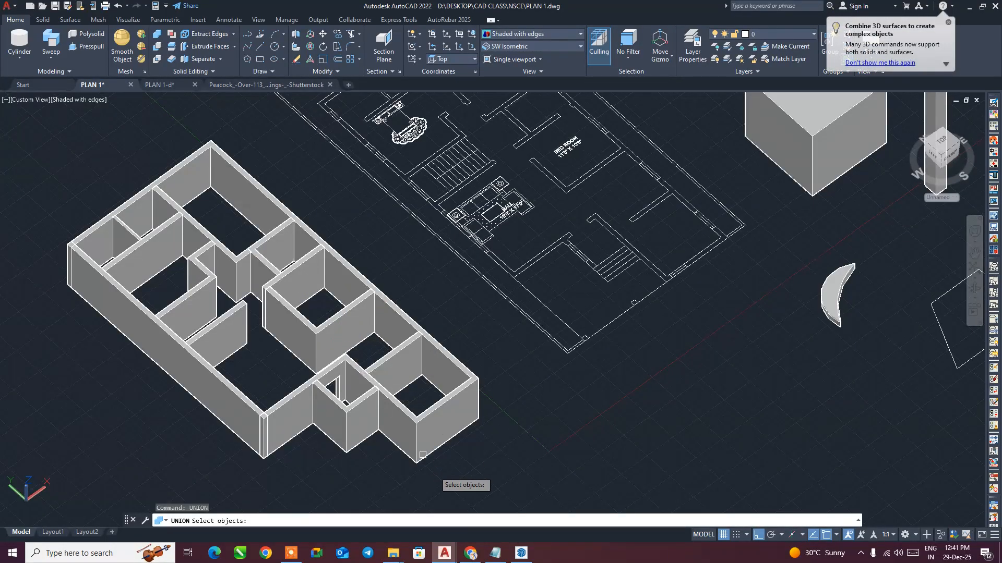
{"action": "left_click", "coordinate": [441, 472]}
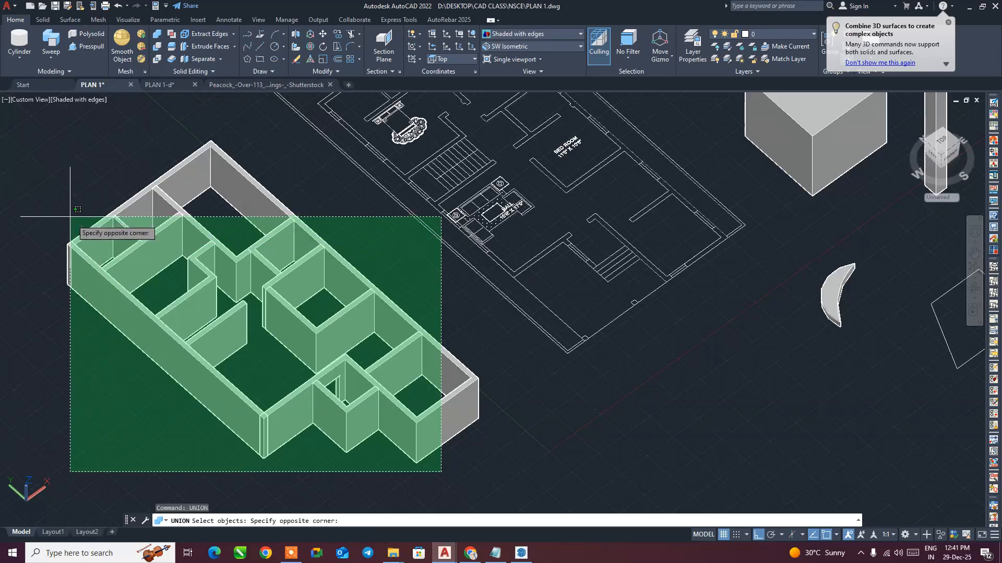
{"action": "left_click", "coordinate": [78, 274]}
{"action": "left_click", "coordinate": [264, 371]}
{"action": "left_click", "coordinate": [89, 167]}
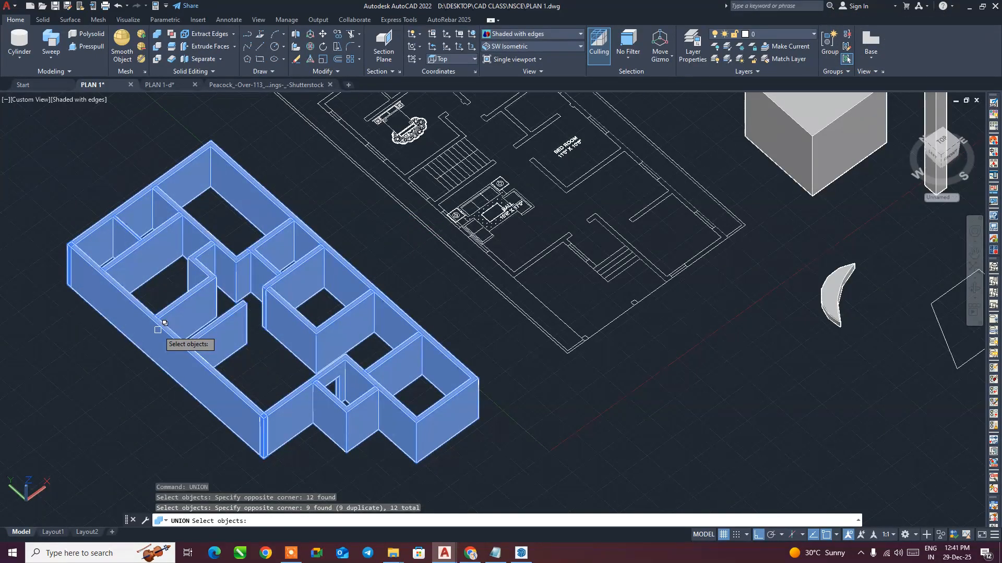
{"action": "key", "text": "Return"}
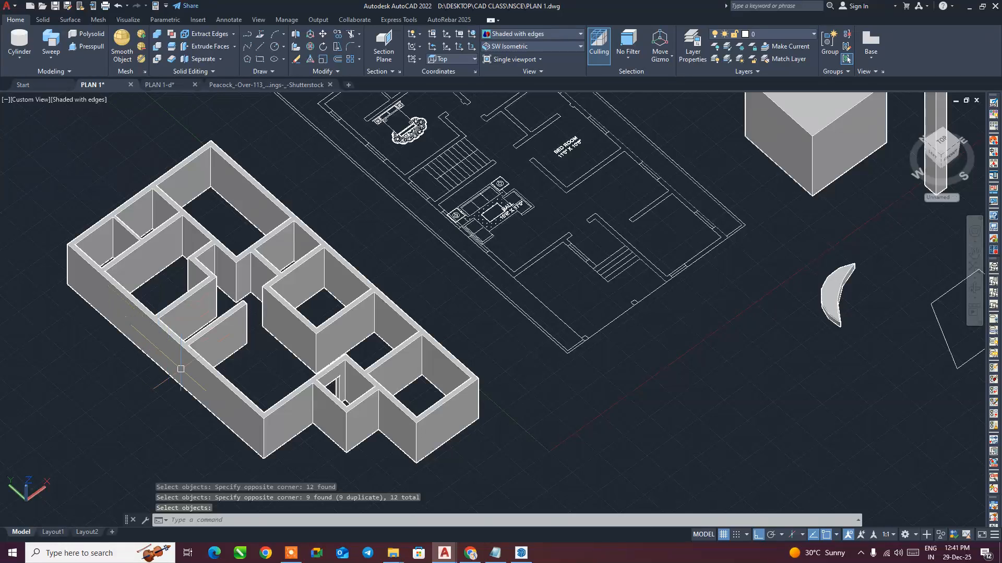
{"action": "left_click", "coordinate": [206, 380]}
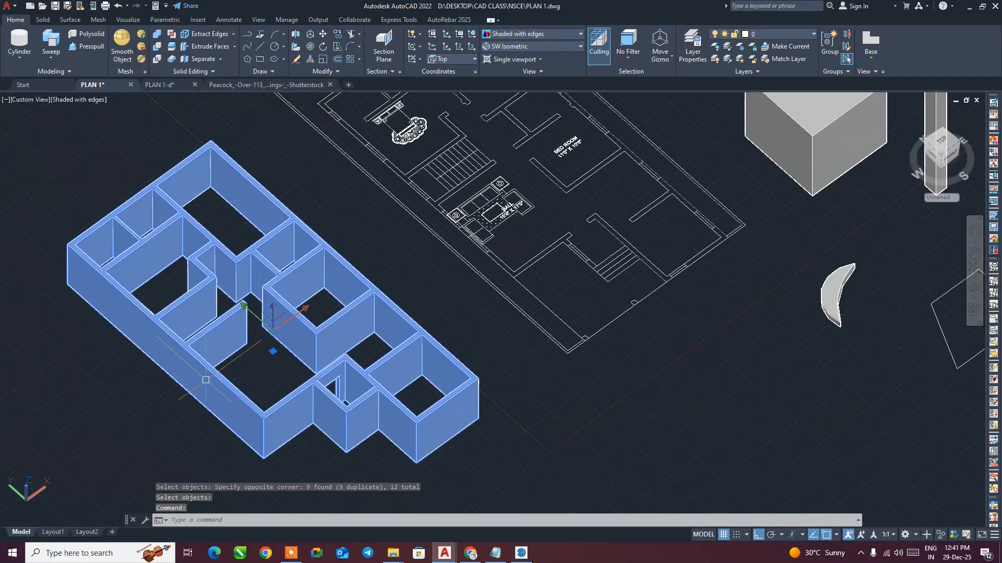
{"action": "key", "text": "Escape"}
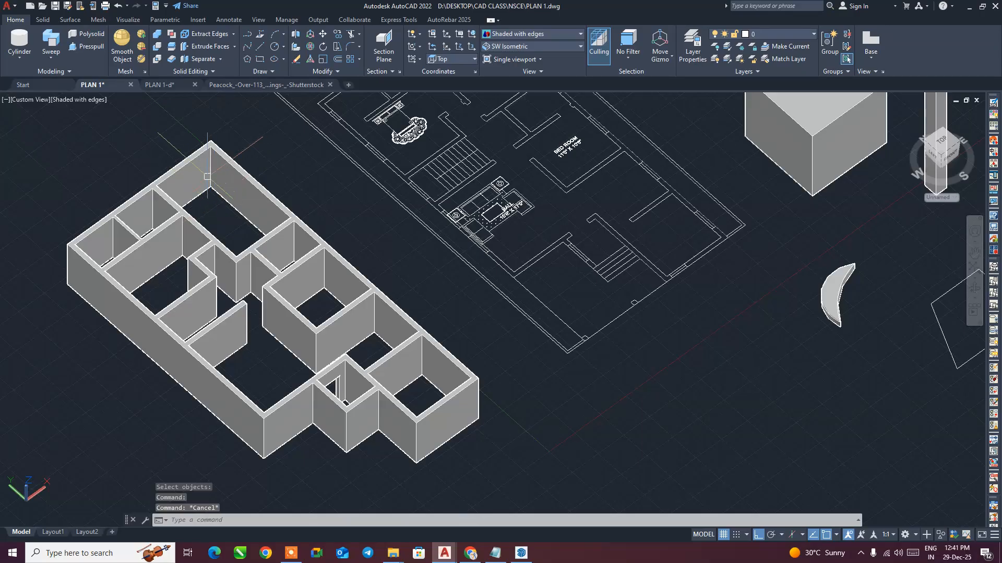
{"action": "left_click", "coordinate": [198, 226]}
{"action": "key", "text": "Escape"}
{"action": "scroll", "coordinate": [396, 340], "scroll_direction": "down", "scroll_amount": 3}
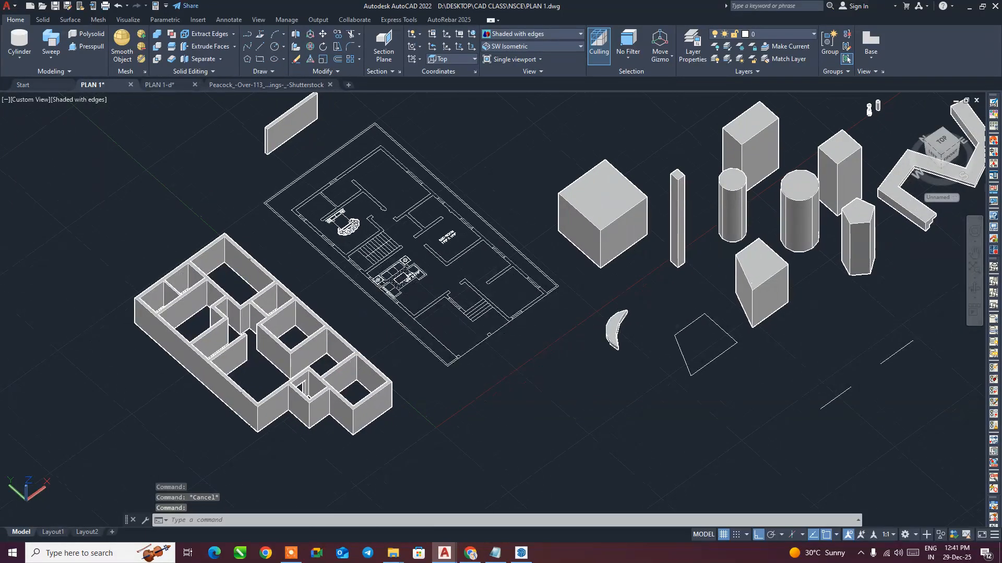
{"action": "scroll", "coordinate": [394, 302], "scroll_direction": "up", "scroll_amount": 2}
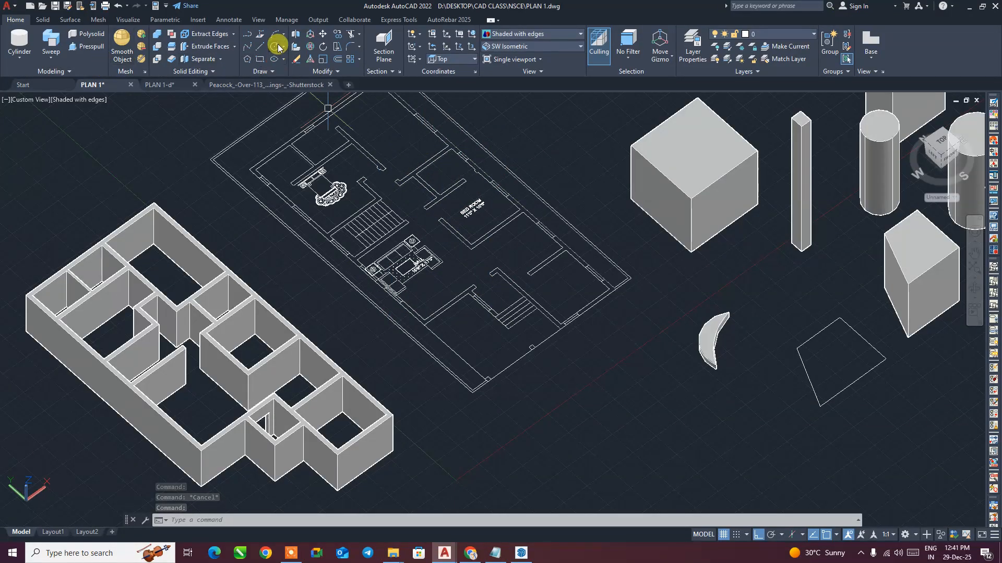
{"action": "left_click", "coordinate": [260, 60]}
{"action": "scroll", "coordinate": [458, 281], "scroll_direction": "up", "scroll_amount": 5}
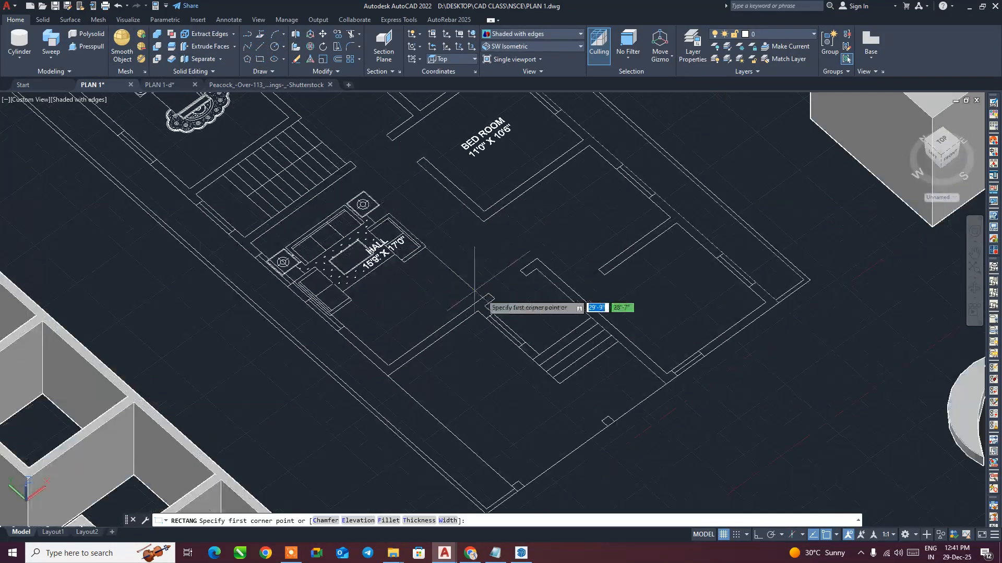
{"action": "scroll", "coordinate": [335, 278], "scroll_direction": "up", "scroll_amount": 2}
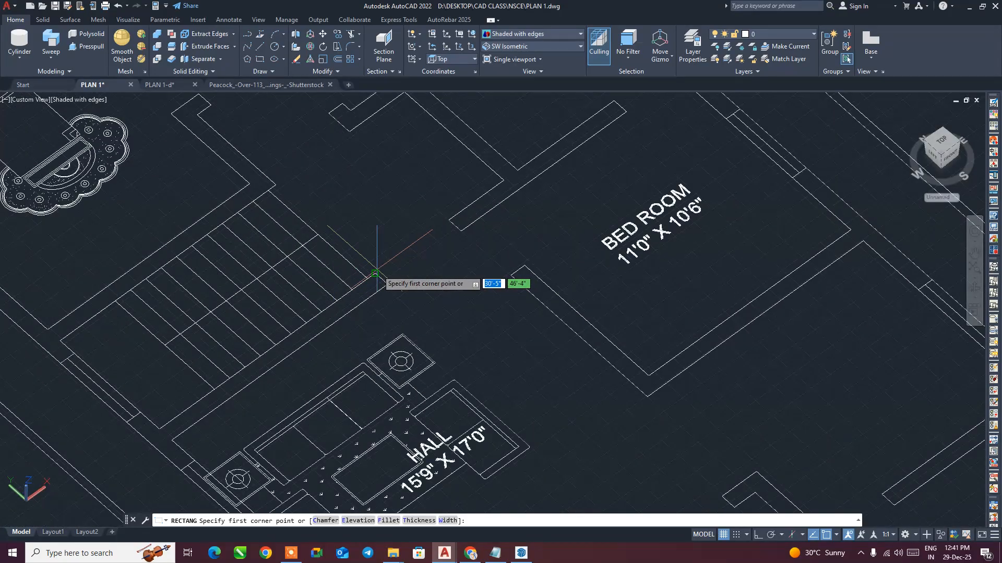
{"action": "left_click", "coordinate": [375, 273]}
{"action": "scroll", "coordinate": [421, 285], "scroll_direction": "down", "scroll_amount": 3}
{"action": "scroll", "coordinate": [427, 301], "scroll_direction": "down", "scroll_amount": 4}
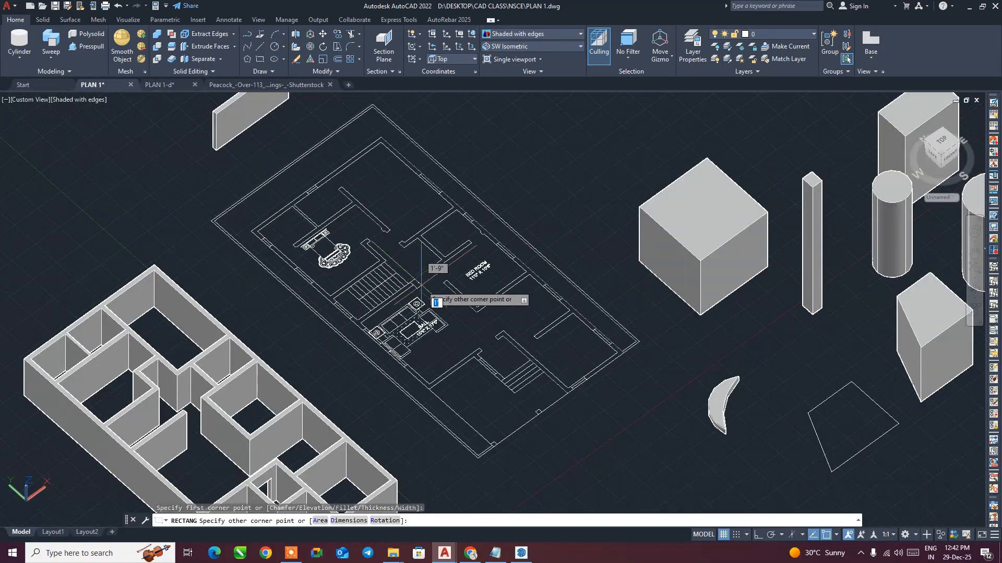
{"action": "key", "text": "Escape"}
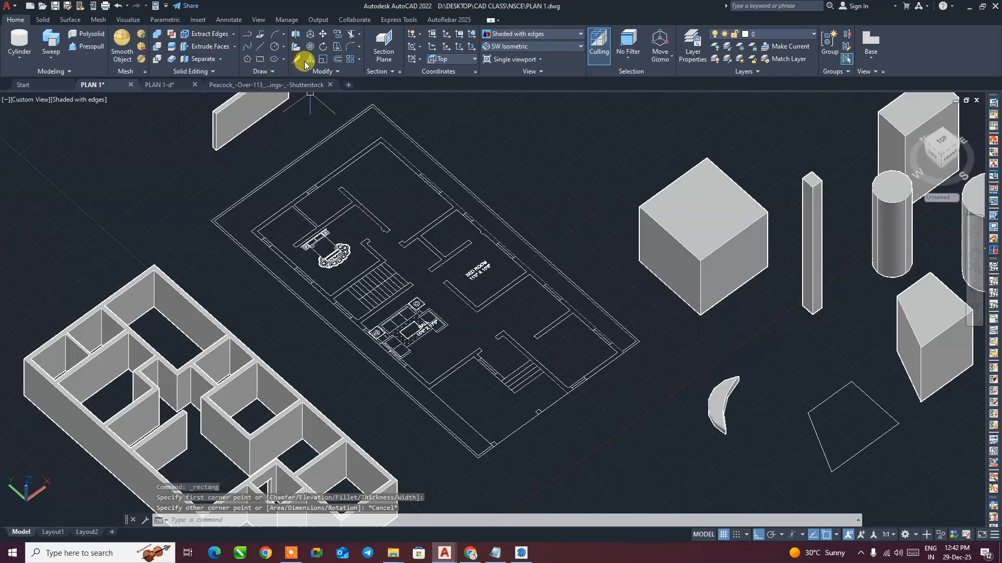
- Draw corner-to-corner rectangles across the two adjoining door openings beside the staircase, one into the furnished room and one into the large rear room
{"action": "left_click", "coordinate": [260, 58]}
{"action": "scroll", "coordinate": [386, 297], "scroll_direction": "up", "scroll_amount": 5}
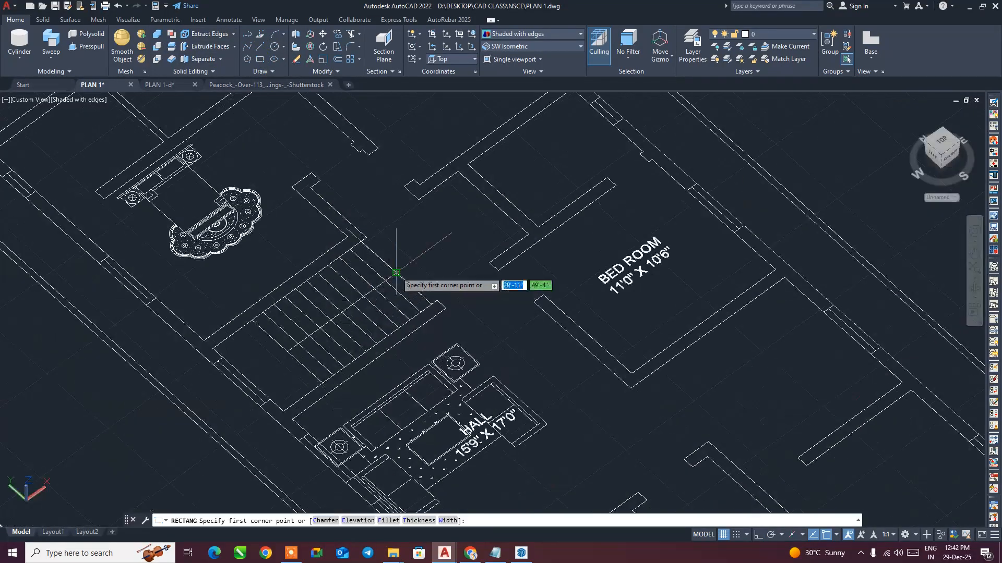
{"action": "scroll", "coordinate": [378, 304], "scroll_direction": "down", "scroll_amount": 5}
{"action": "scroll", "coordinate": [431, 236], "scroll_direction": "up", "scroll_amount": 2}
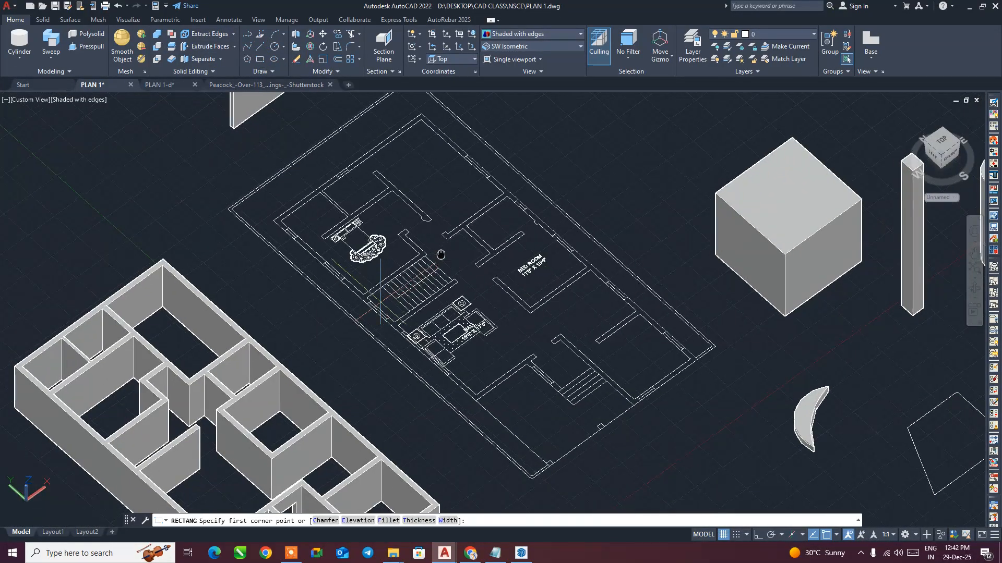
{"action": "scroll", "coordinate": [431, 237], "scroll_direction": "up", "scroll_amount": 5}
{"action": "left_click", "coordinate": [421, 277]}
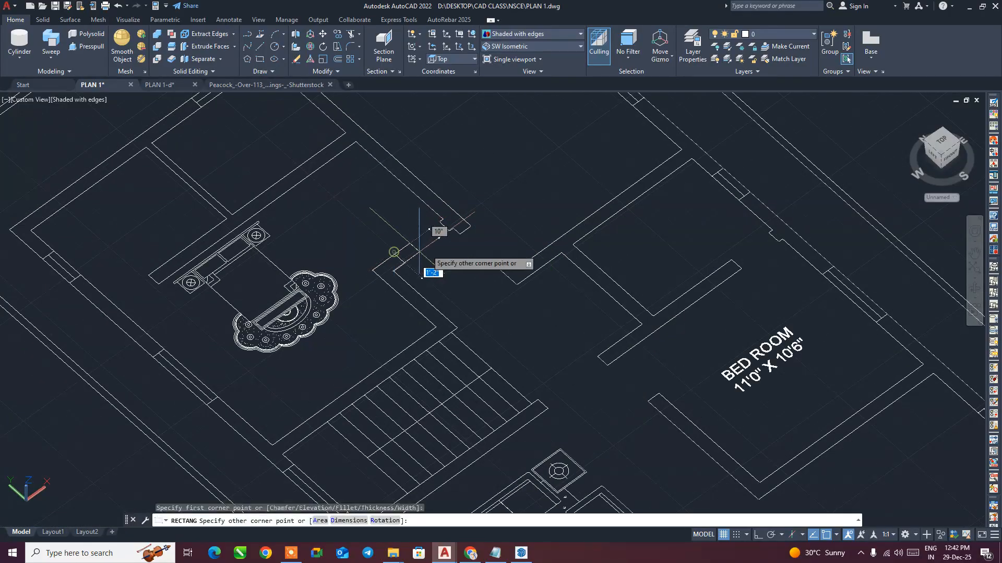
{"action": "left_click", "coordinate": [448, 232]}
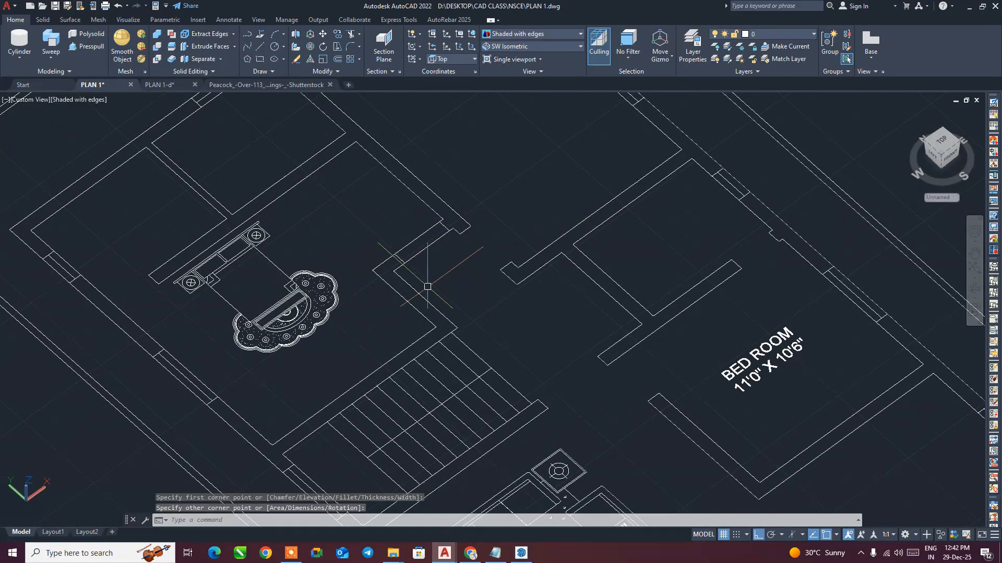
{"action": "key", "text": "Return"}
{"action": "left_click", "coordinate": [460, 233]}
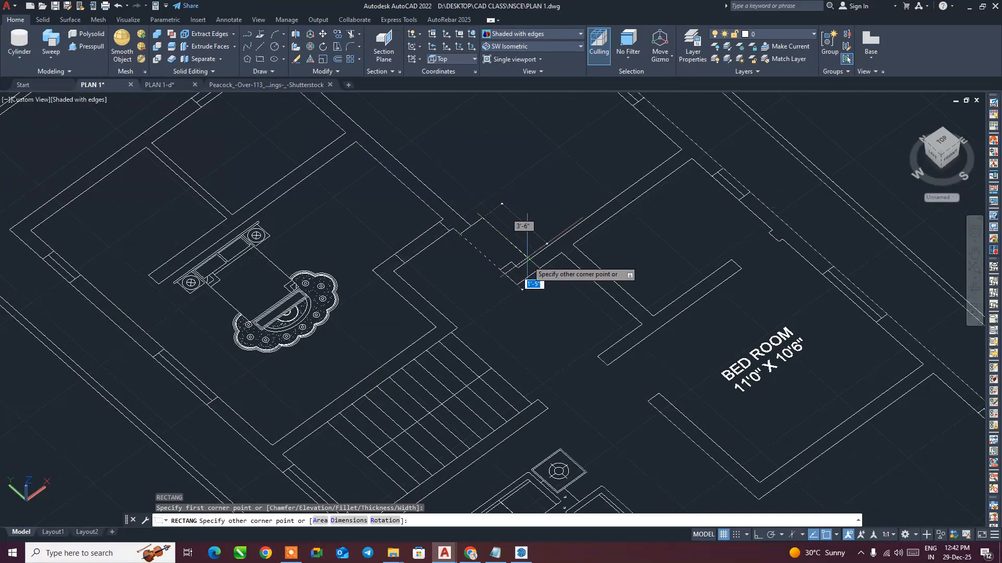
{"action": "left_click", "coordinate": [511, 262]}
- Draw rectangles filling the BED ROOM's two door openings, one to the small adjoining room and one to the hall
{"action": "key", "text": "Return"}
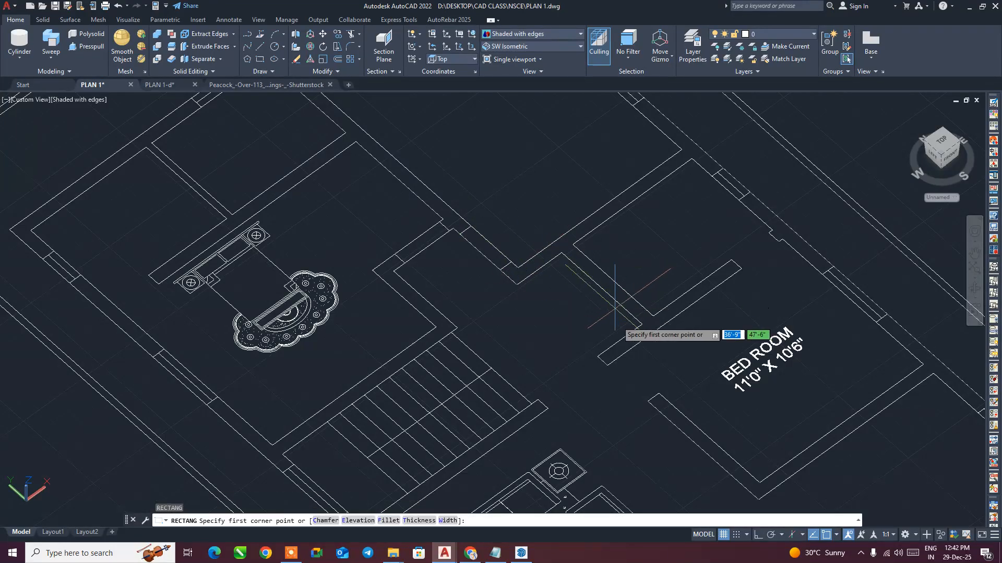
{"action": "middle_click_drag", "start_coordinate": [614, 299], "coordinate": [474, 324]}
{"action": "left_click", "coordinate": [594, 282]}
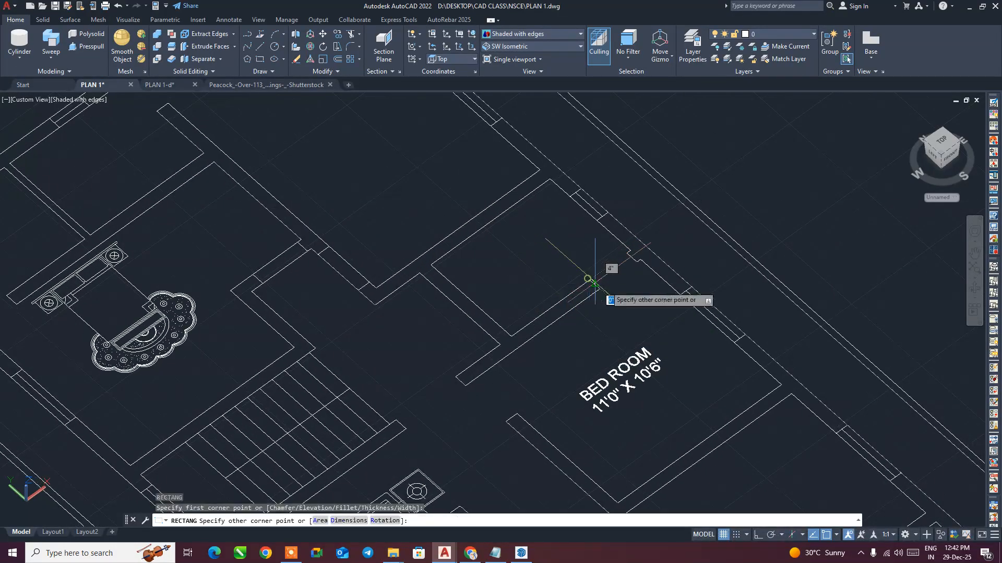
{"action": "left_click", "coordinate": [629, 256]}
{"action": "key", "text": "Return"}
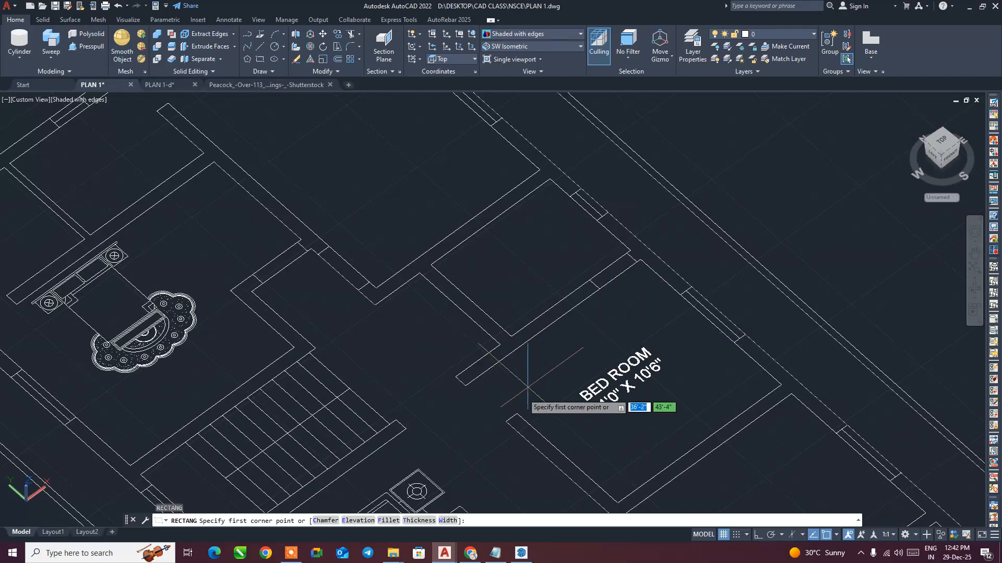
{"action": "left_click", "coordinate": [517, 414]}
{"action": "left_click", "coordinate": [468, 387]}
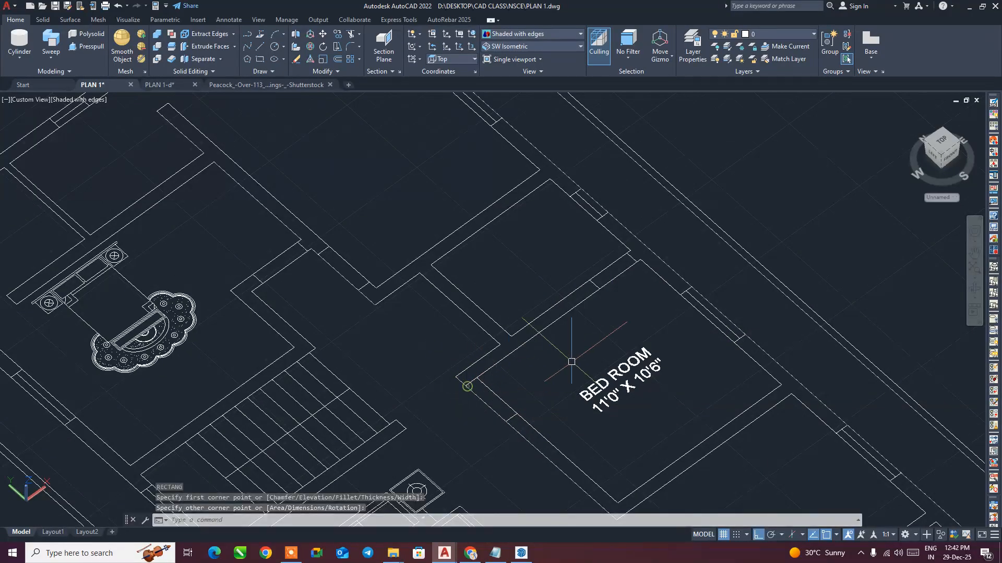
- Draw rectangles filling the door openings of the two small rear rooms, behind the furnished room and beside the large rear room
{"action": "key", "text": "Return"}
{"action": "scroll", "coordinate": [416, 358], "scroll_direction": "down", "scroll_amount": 3}
{"action": "scroll", "coordinate": [268, 346], "scroll_direction": "up", "scroll_amount": 5}
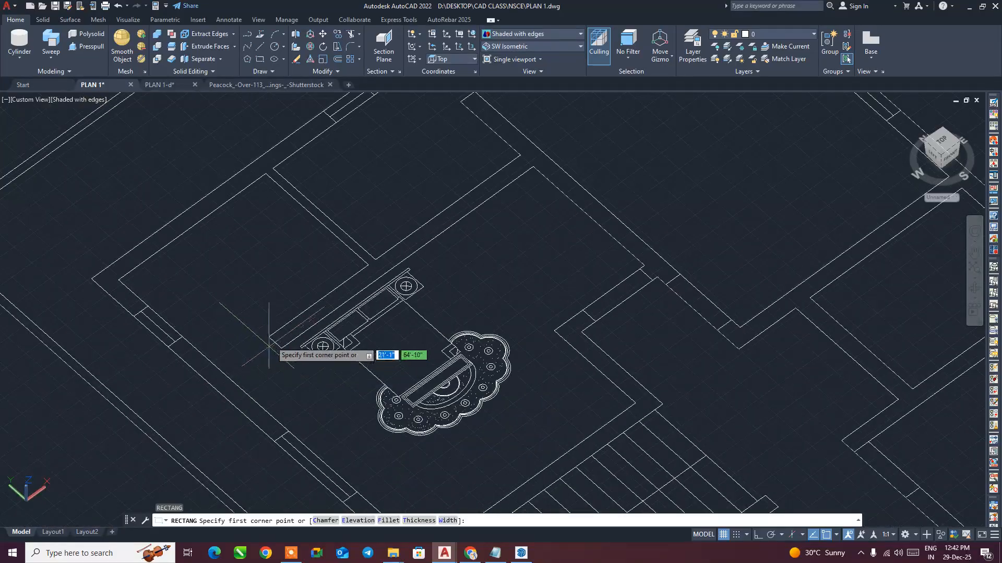
{"action": "left_click", "coordinate": [269, 338]}
{"action": "left_click", "coordinate": [233, 383]}
{"action": "key", "text": "Return"}
{"action": "middle_click_drag", "start_coordinate": [433, 271], "coordinate": [365, 409]}
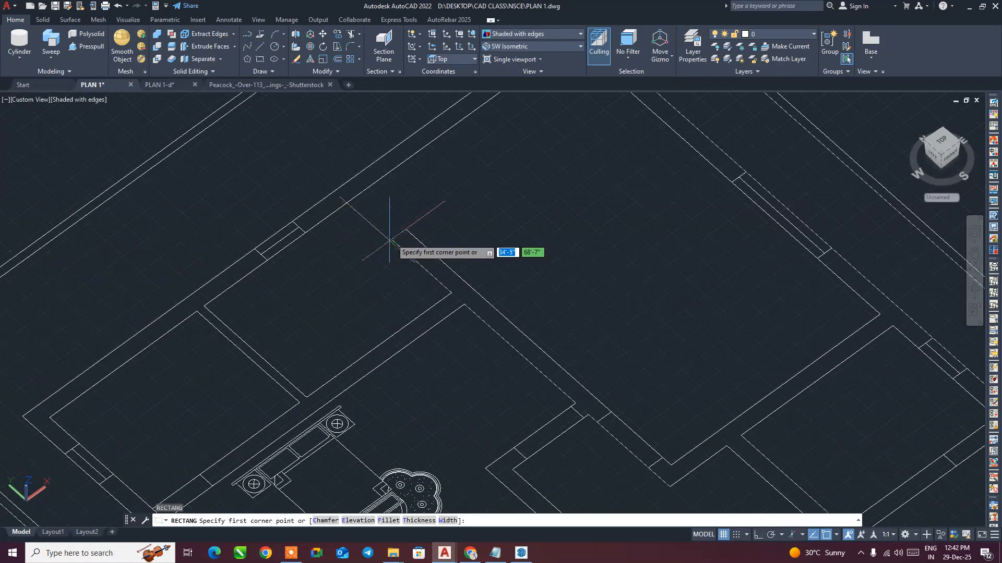
{"action": "left_click", "coordinate": [363, 191]}
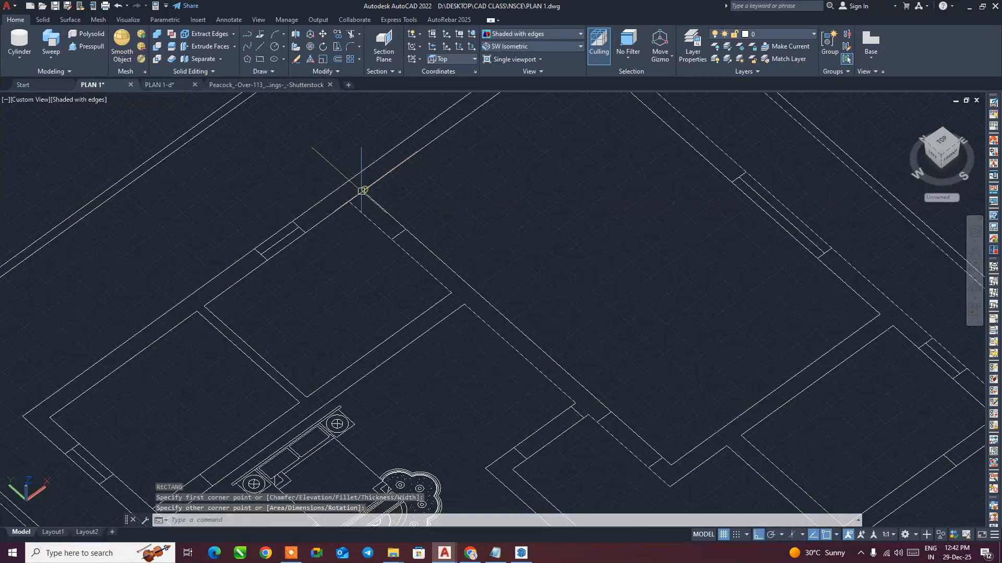
- Draw a rectangle across the door opening in the front corner room's wall, near the entrance steps
{"action": "key", "text": "Return"}
{"action": "scroll", "coordinate": [454, 268], "scroll_direction": "down", "scroll_amount": 1}
{"action": "middle_click_drag", "start_coordinate": [512, 349], "coordinate": [416, 298]}
{"action": "scroll", "coordinate": [423, 303], "scroll_direction": "down", "scroll_amount": 1}
{"action": "middle_click_drag", "start_coordinate": [584, 431], "coordinate": [455, 346]}
{"action": "scroll", "coordinate": [556, 402], "scroll_direction": "up", "scroll_amount": 4}
{"action": "left_click", "coordinate": [554, 395]}
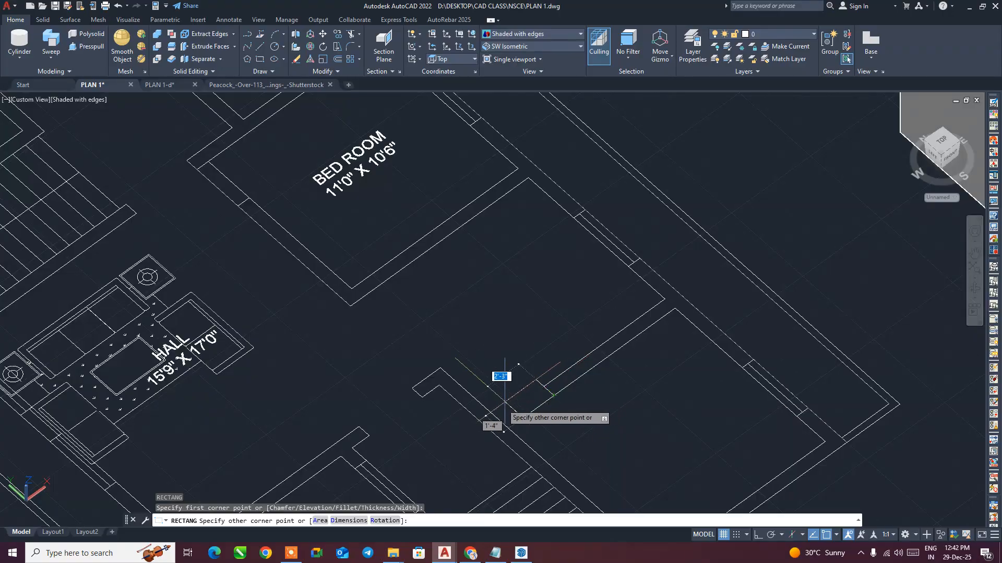
{"action": "left_click", "coordinate": [494, 417]}
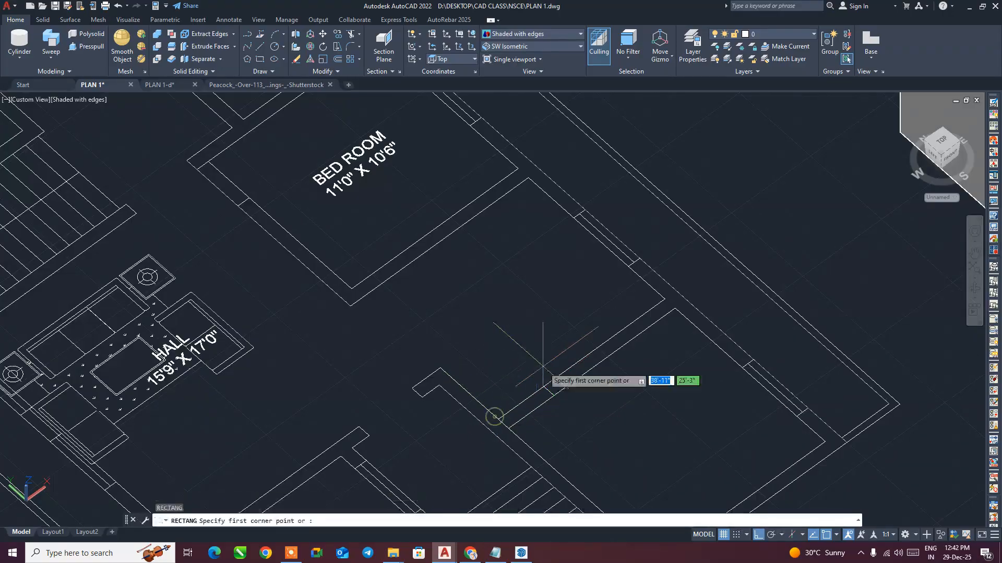
- Draw a rectangle across the main door opening between the hall and the porch with the entrance steps
{"action": "key", "text": "Return"}
{"action": "scroll", "coordinate": [540, 367], "scroll_direction": "down", "scroll_amount": 2}
{"action": "middle_click_drag", "start_coordinate": [550, 425], "coordinate": [565, 399]}
{"action": "scroll", "coordinate": [513, 430], "scroll_direction": "up", "scroll_amount": 2}
{"action": "scroll", "coordinate": [513, 430], "scroll_direction": "down", "scroll_amount": 2}
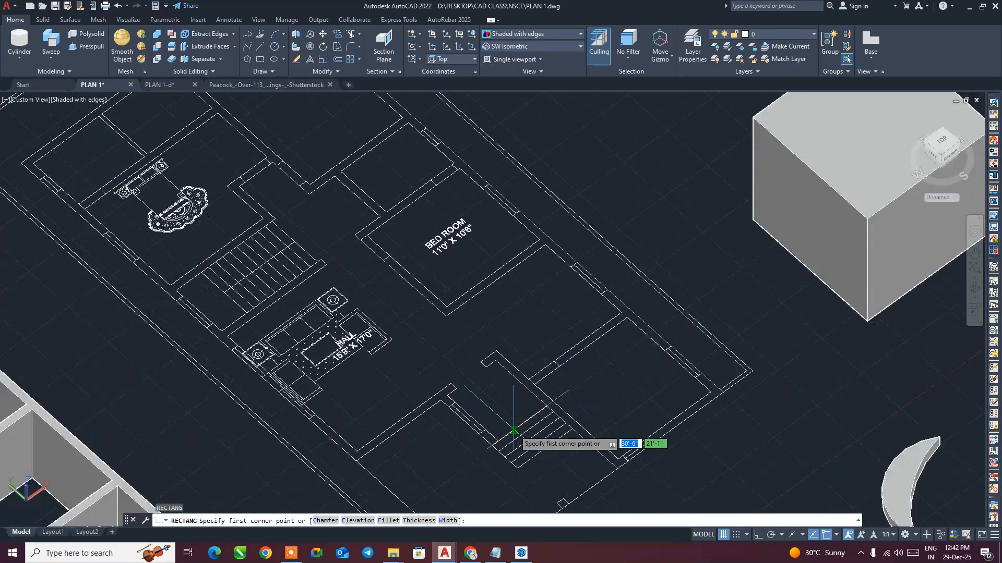
{"action": "scroll", "coordinate": [457, 395], "scroll_direction": "up", "scroll_amount": 2}
{"action": "left_click", "coordinate": [447, 381]}
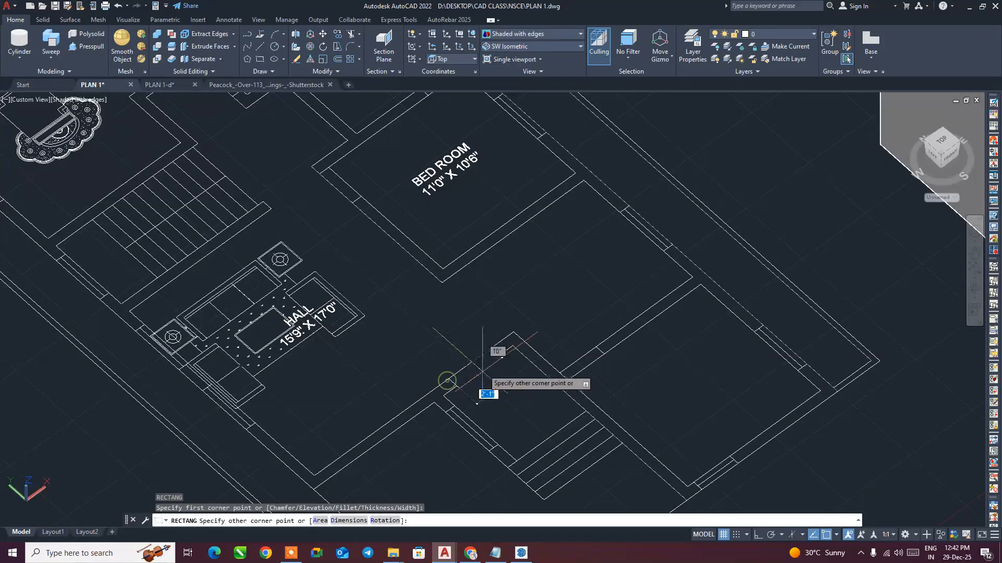
{"action": "key", "text": "Escape"}
{"action": "scroll", "coordinate": [537, 413], "scroll_direction": "down", "scroll_amount": 2}
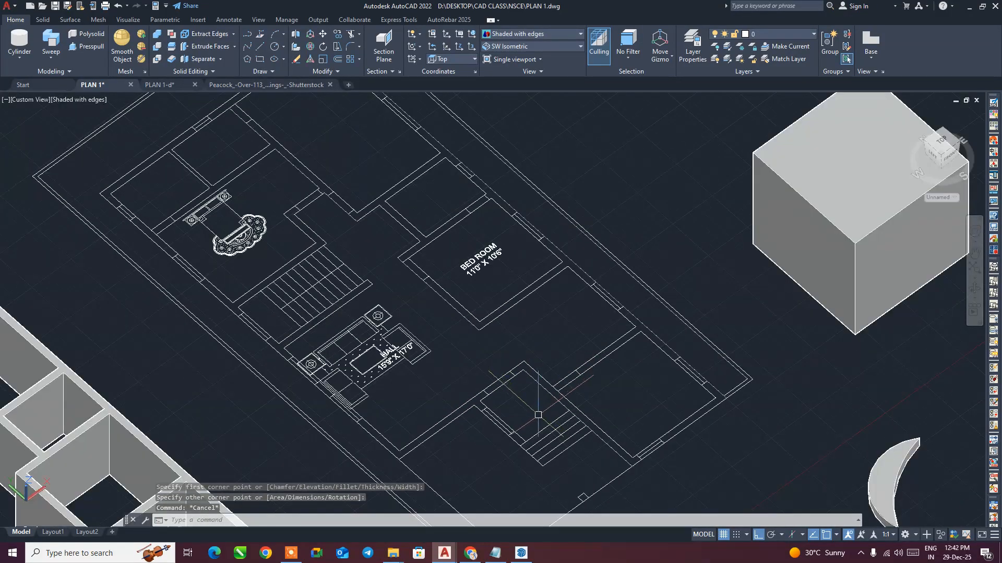
{"action": "middle_click_drag", "start_coordinate": [537, 414], "coordinate": [576, 449]}
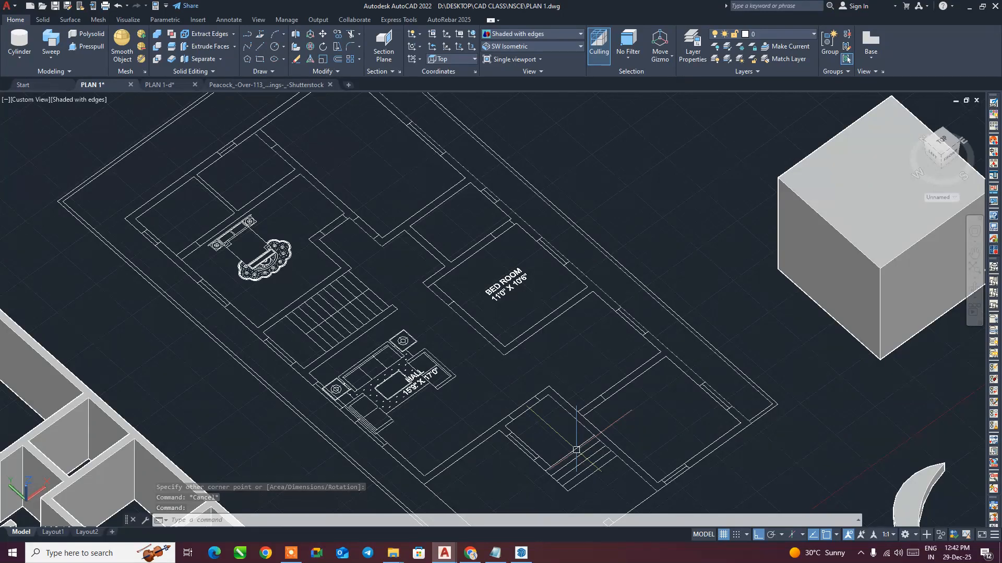
- Extrude all eight door-opening rectangles on the floor plan to a height of 7'
{"action": "left_click", "coordinate": [524, 406]}
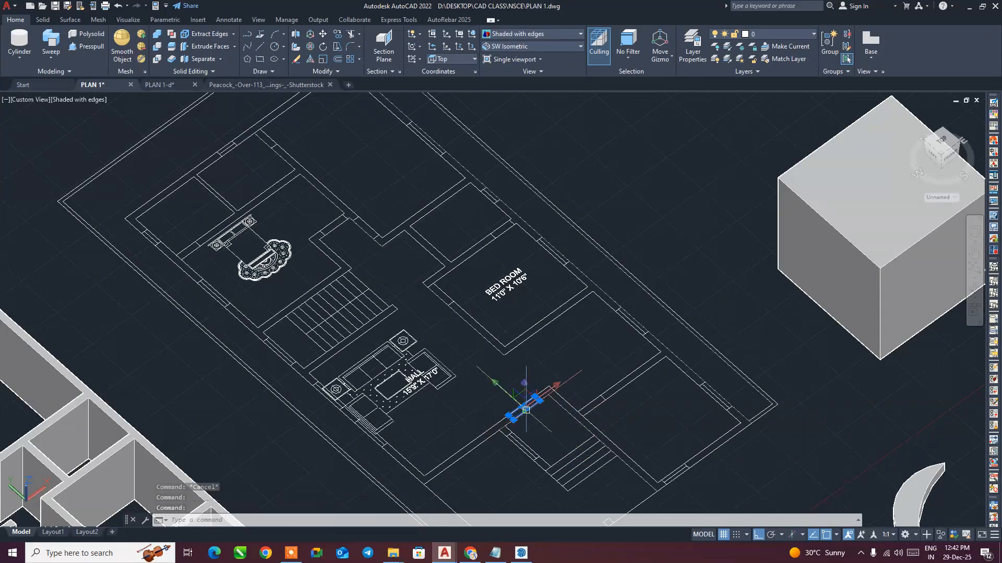
{"action": "left_click", "coordinate": [591, 407]}
{"action": "left_click", "coordinate": [440, 295]}
{"action": "left_click", "coordinate": [502, 229]}
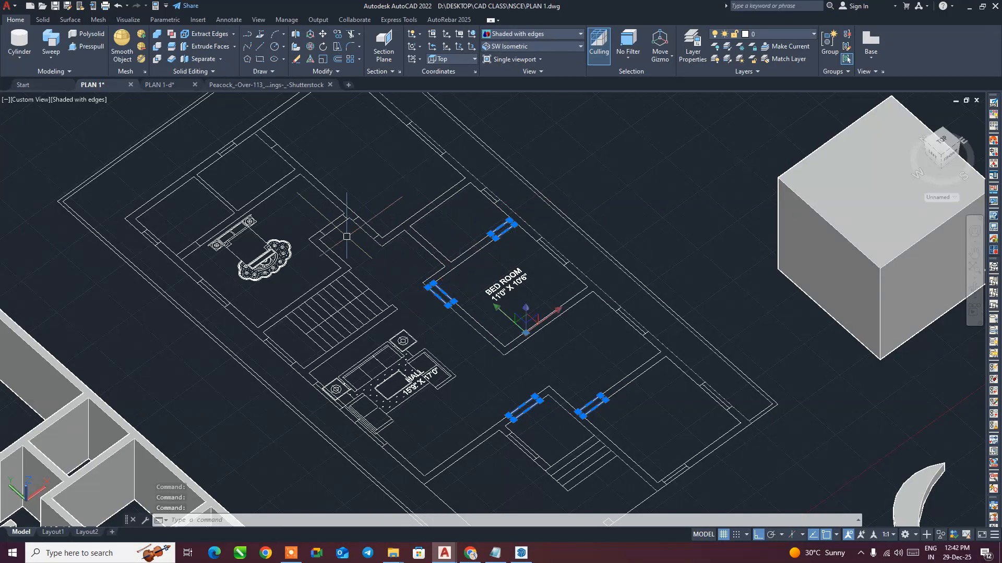
{"action": "left_click", "coordinate": [334, 225]}
{"action": "left_click", "coordinate": [368, 228]}
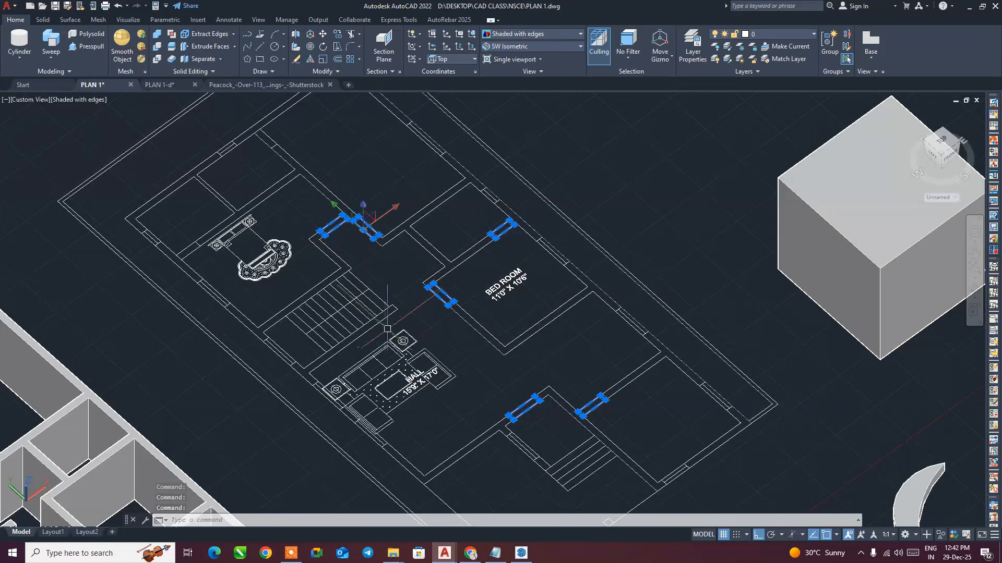
{"action": "left_click", "coordinate": [186, 250]}
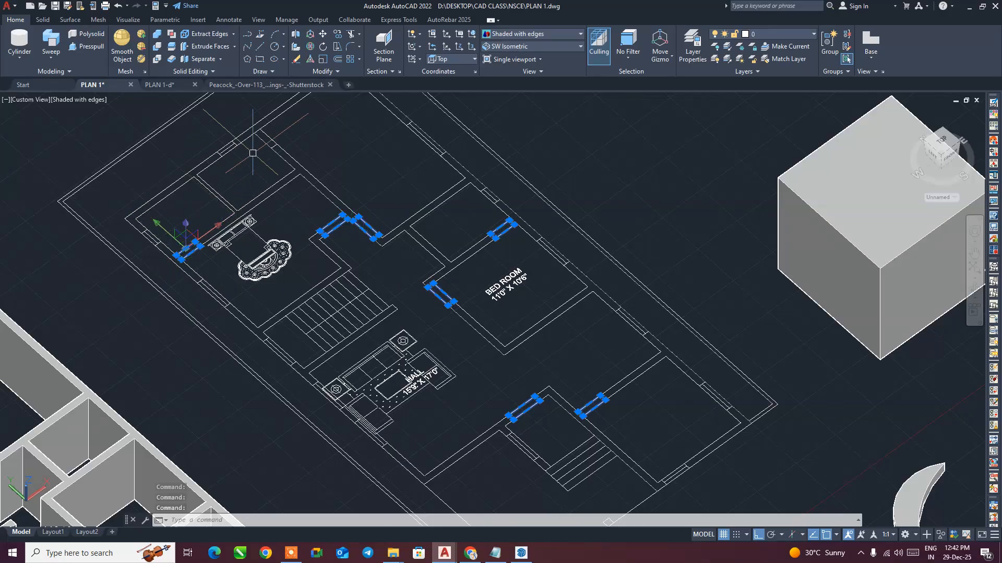
{"action": "left_click", "coordinate": [267, 139]}
{"action": "mouse_move", "coordinate": [521, 405]}
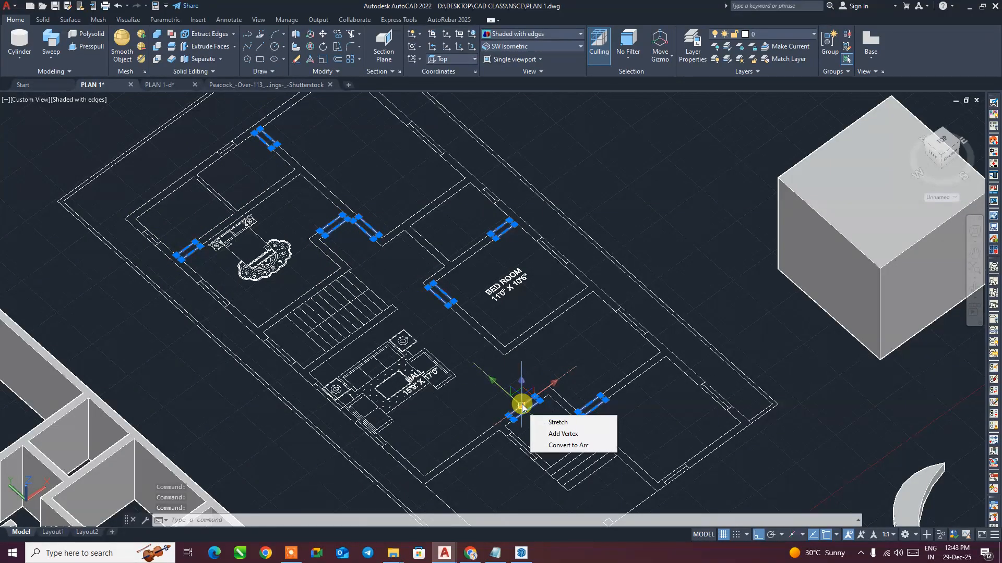
{"action": "left_click", "coordinate": [522, 406]}
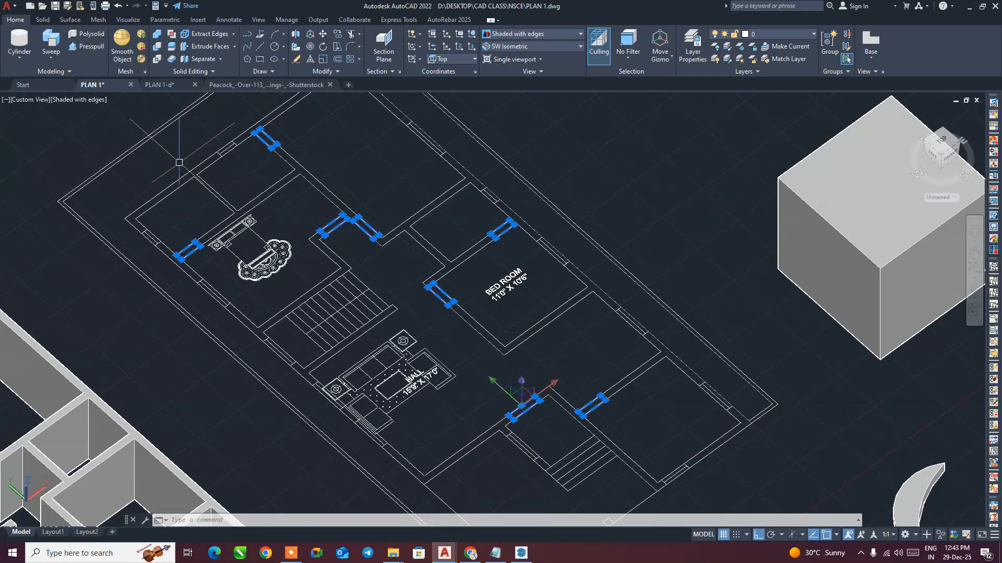
{"action": "type", "text": "ext"}
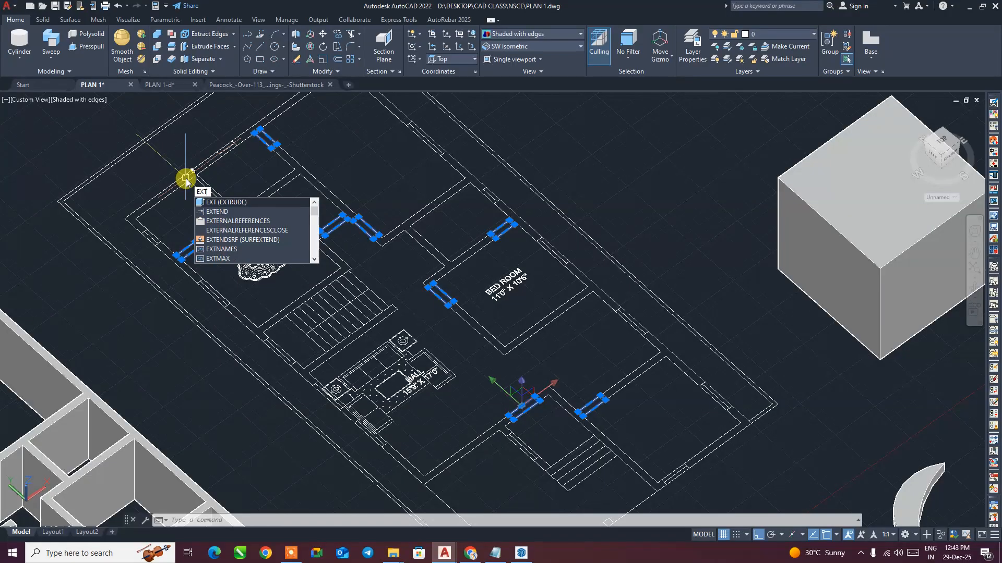
{"action": "key", "text": "Return"}
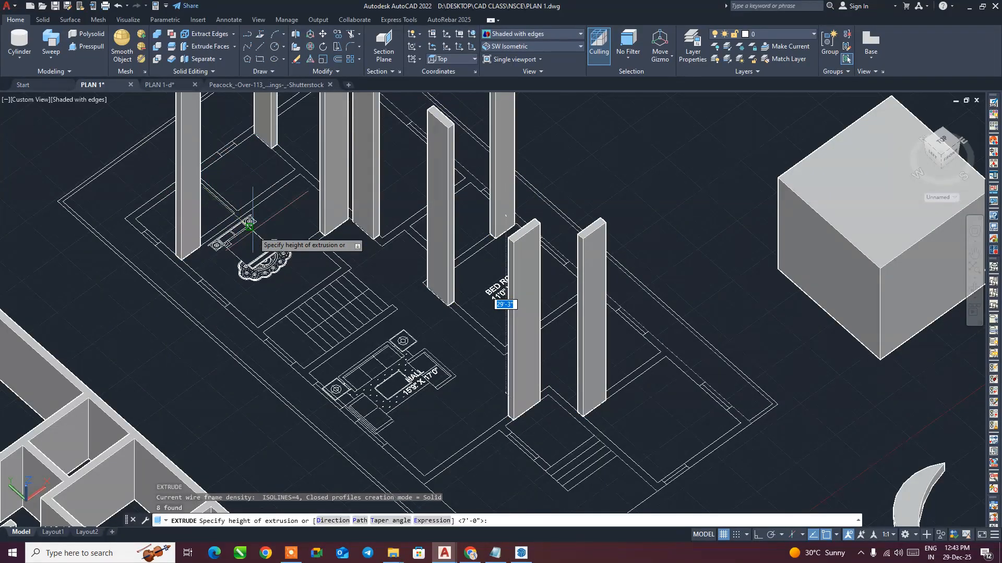
{"action": "type", "text": "7"}
{"action": "key", "text": "Return"}
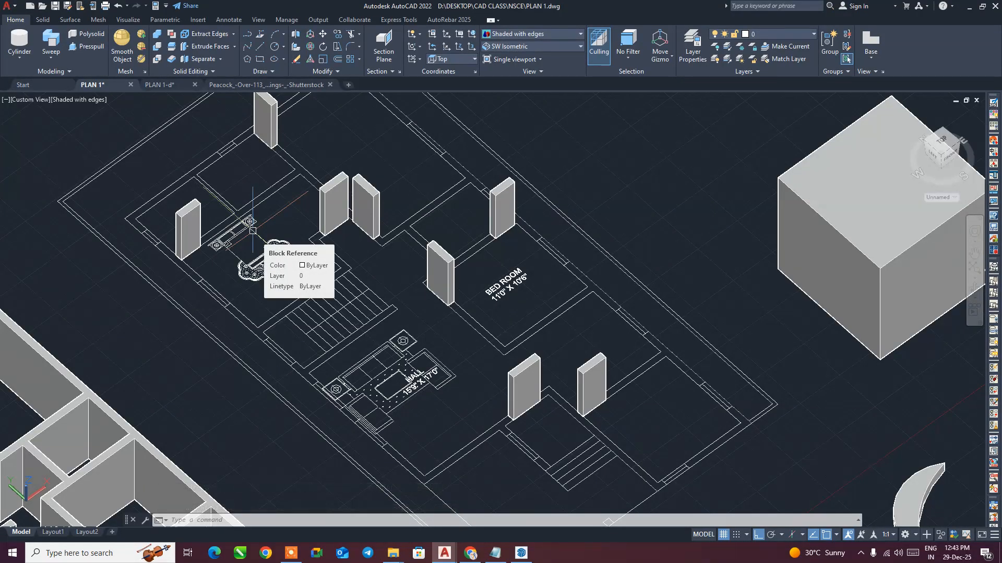
- Move all eight door blocks from the floor plan onto the wall model, matching the hall's front outer corner to the same corner of the walls
{"action": "left_click", "coordinate": [188, 229]}
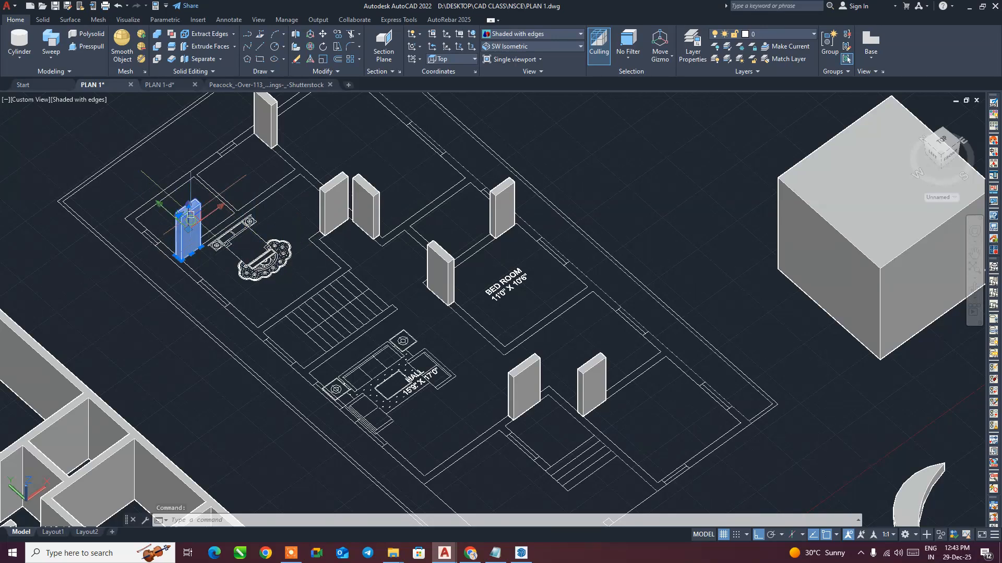
{"action": "left_click", "coordinate": [261, 123]}
{"action": "left_click", "coordinate": [331, 175]}
{"action": "left_click", "coordinate": [334, 197]}
{"action": "left_click", "coordinate": [366, 203]}
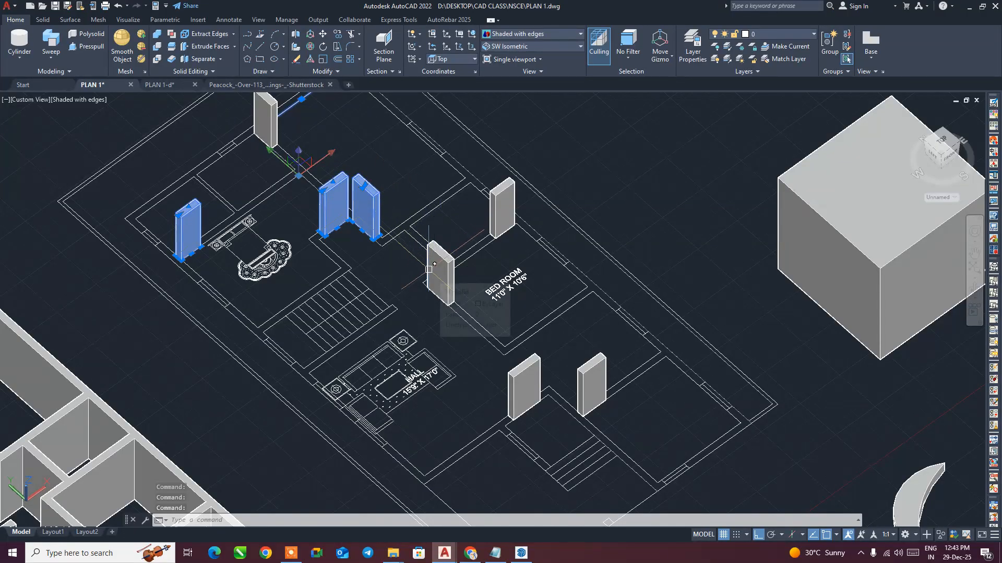
{"action": "left_click", "coordinate": [429, 268]}
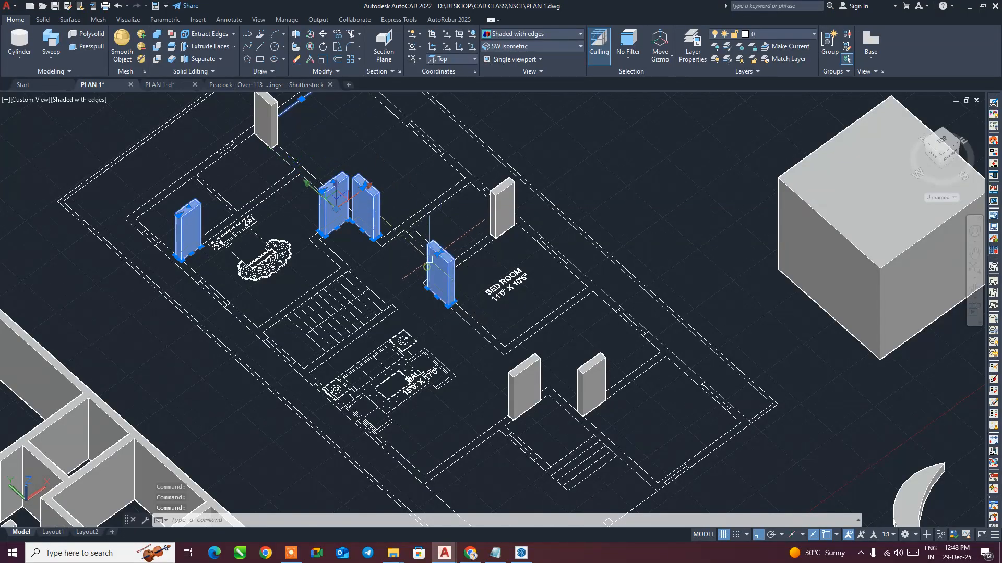
{"action": "left_click", "coordinate": [487, 214]}
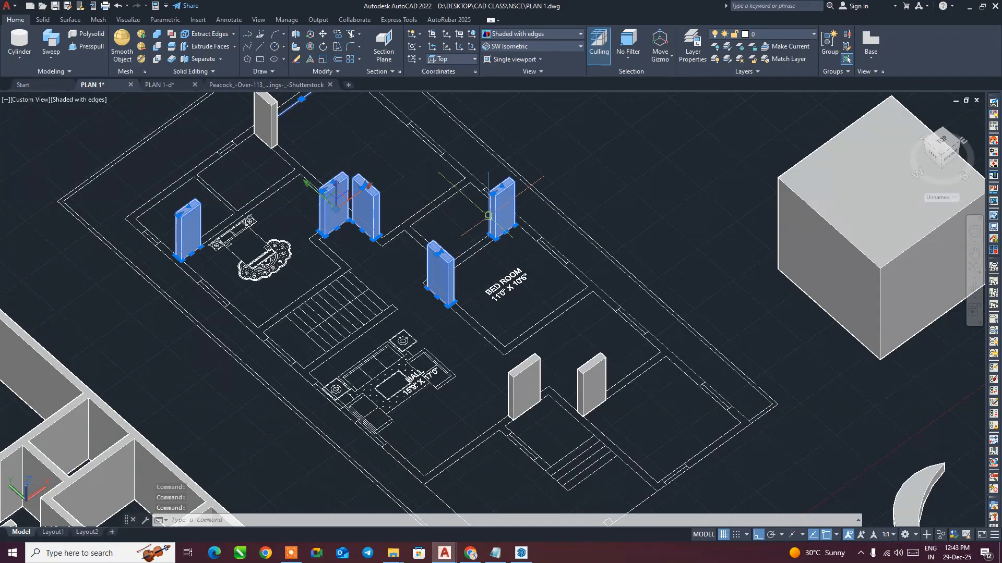
{"action": "left_click", "coordinate": [511, 375]}
{"action": "left_click", "coordinate": [586, 365]}
{"action": "scroll", "coordinate": [537, 353], "scroll_direction": "down", "scroll_amount": 2}
{"action": "middle_click_drag", "start_coordinate": [376, 235], "coordinate": [375, 252]}
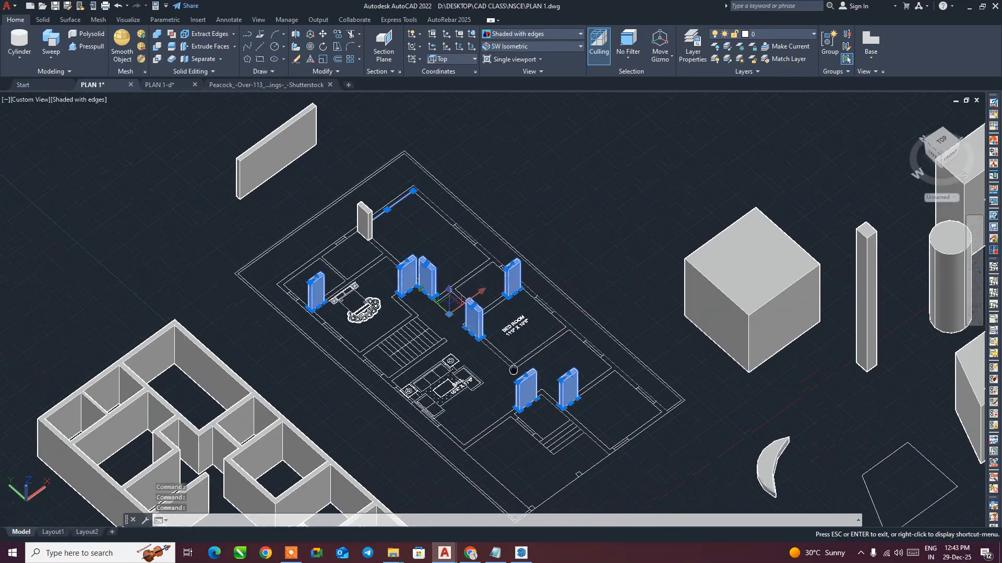
{"action": "left_click", "coordinate": [365, 219]}
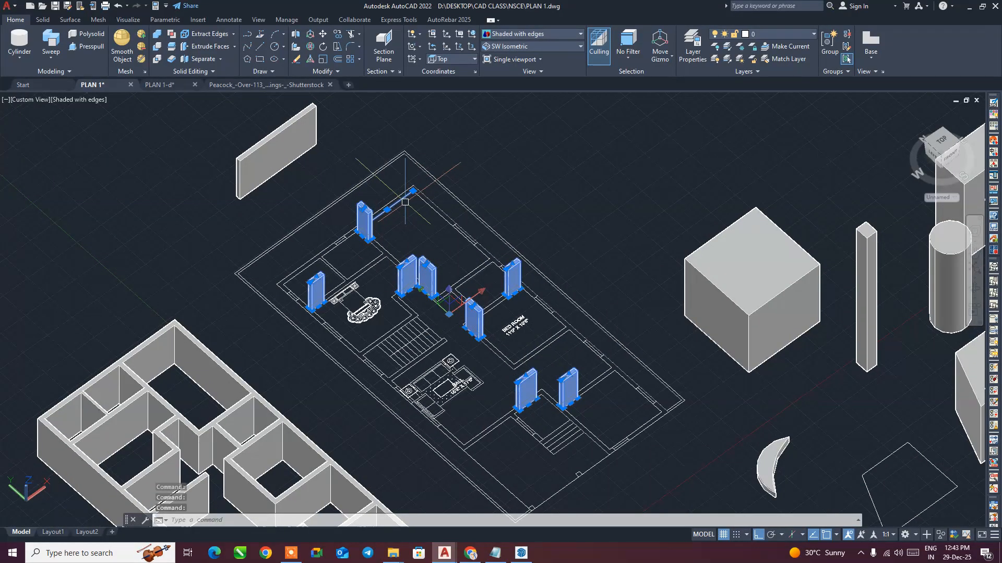
{"action": "scroll", "coordinate": [405, 206], "scroll_direction": "up", "scroll_amount": 2}
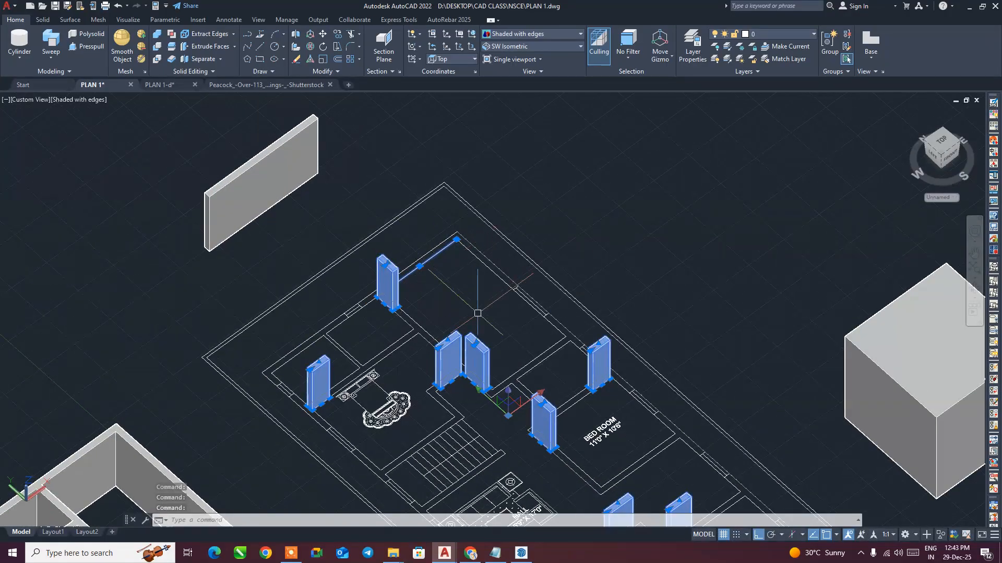
{"action": "middle_click_drag", "start_coordinate": [475, 313], "coordinate": [454, 268]}
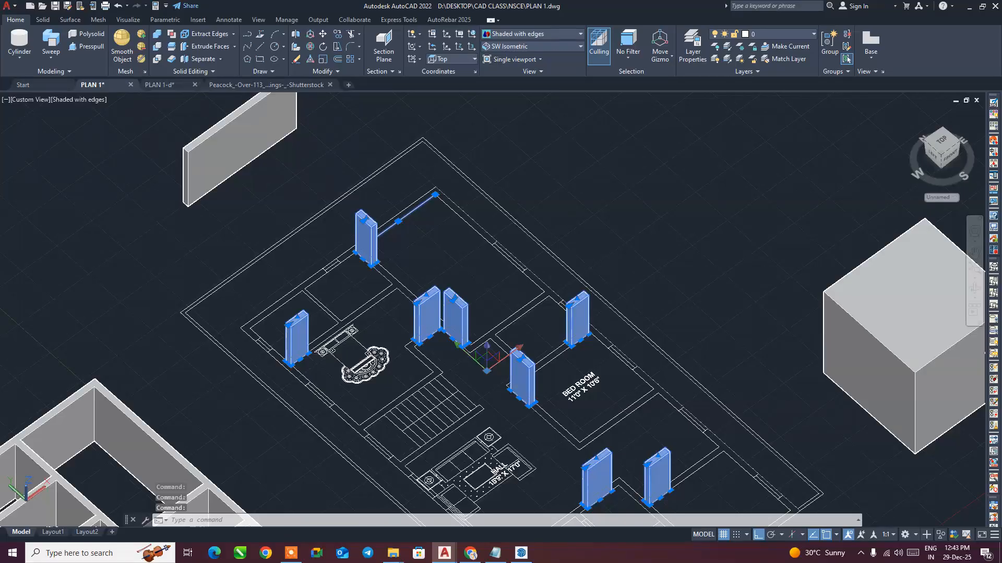
{"action": "key", "text": "Delete"}
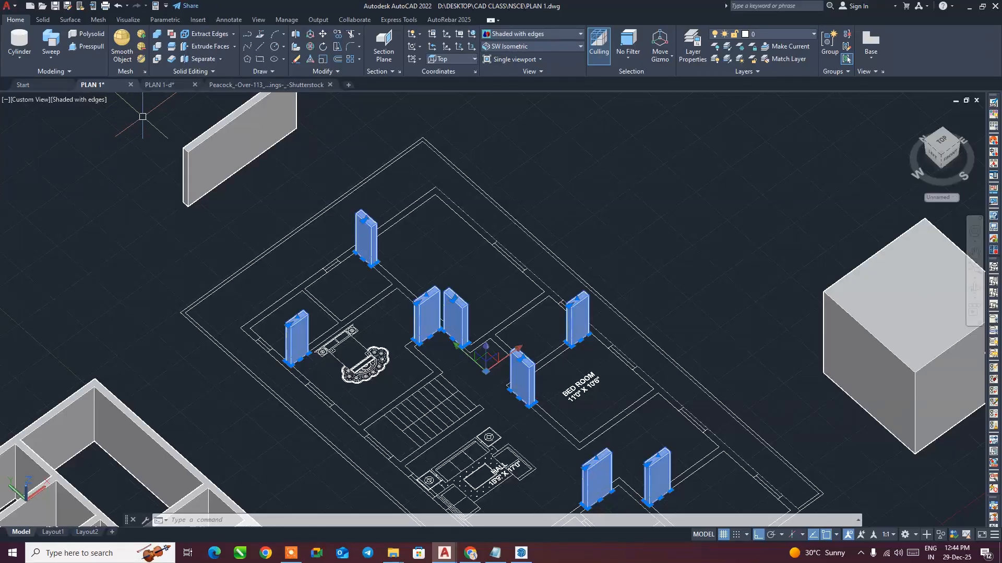
{"action": "scroll", "coordinate": [546, 256], "scroll_direction": "down", "scroll_amount": 3}
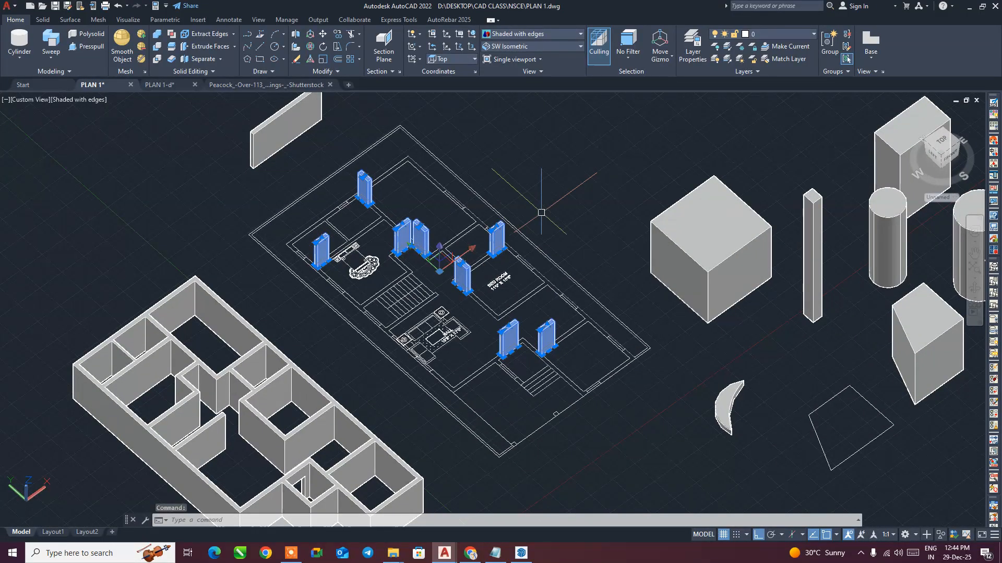
{"action": "type", "text": "M"}
{"action": "key", "text": "Return"}
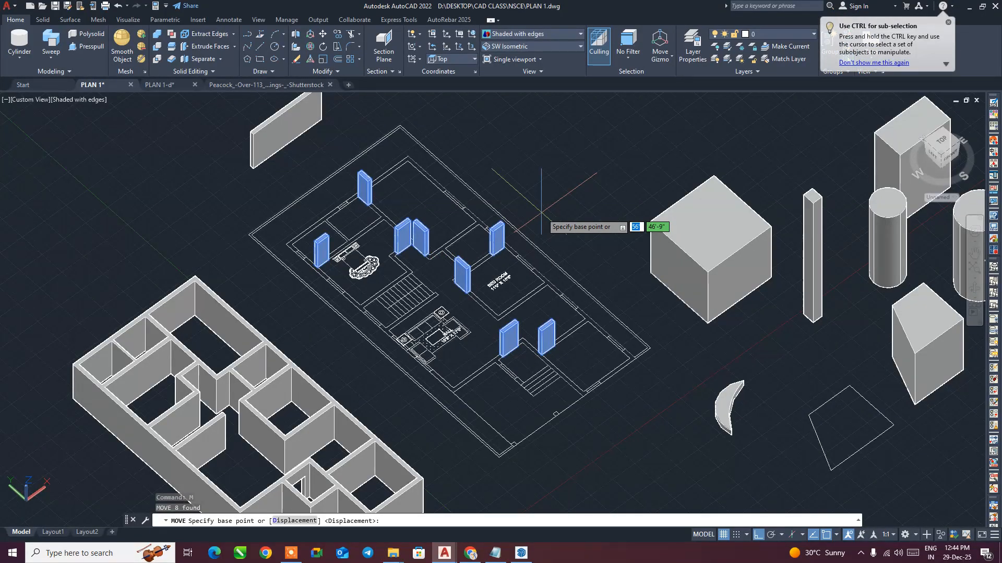
{"action": "middle_click_drag", "start_coordinate": [499, 375], "coordinate": [584, 287]}
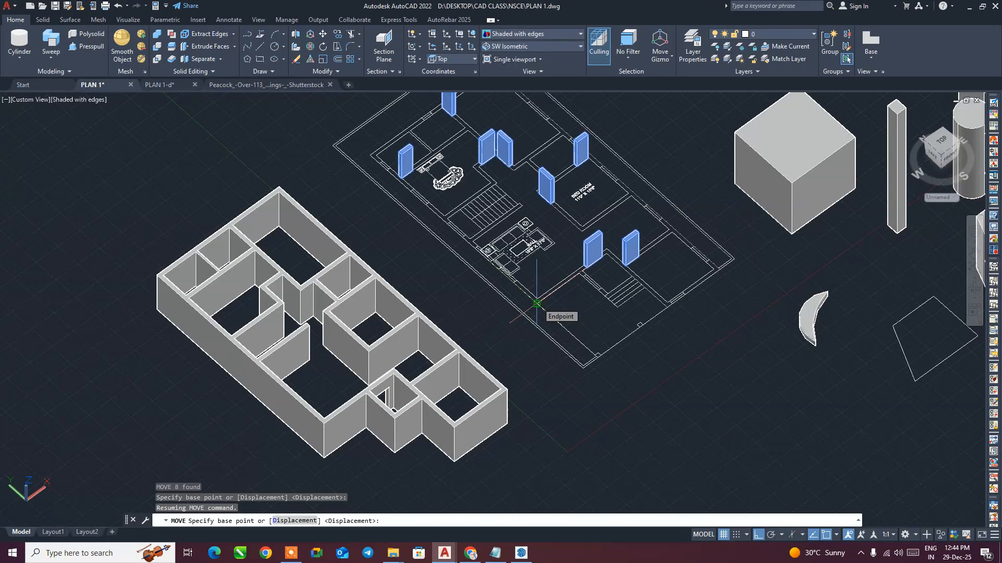
{"action": "left_click", "coordinate": [537, 303]}
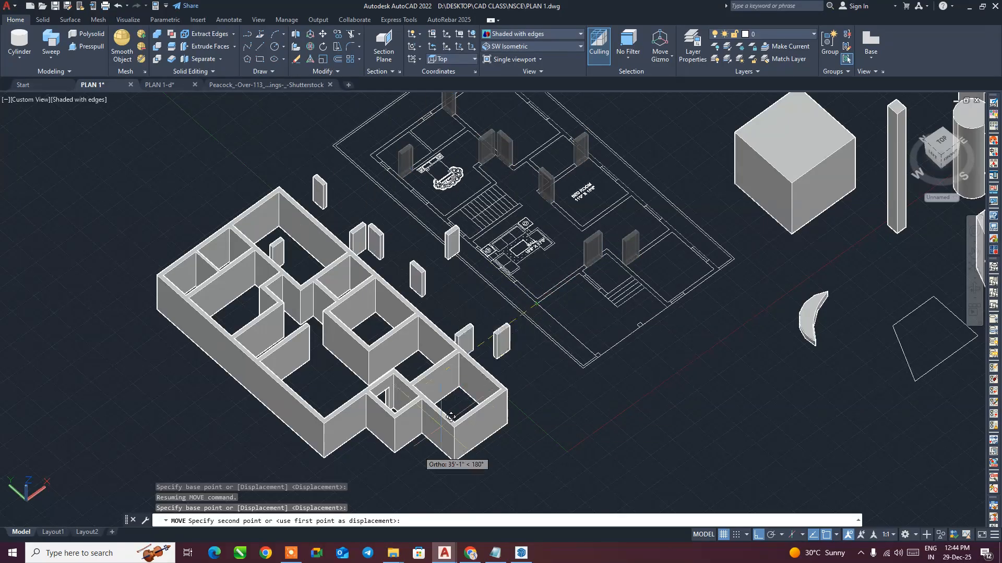
{"action": "left_click", "coordinate": [324, 460]}
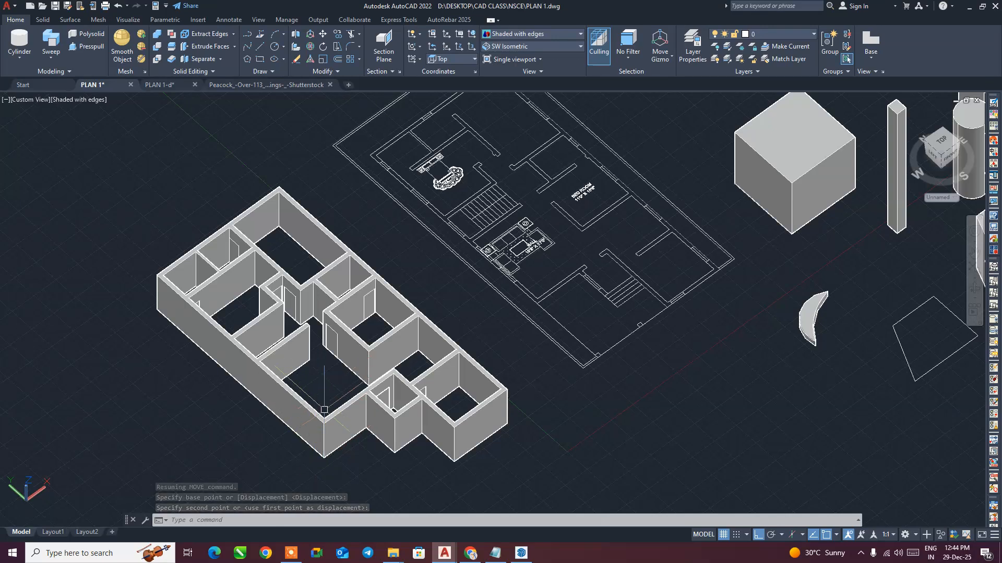
{"action": "type", "text": "SU"}
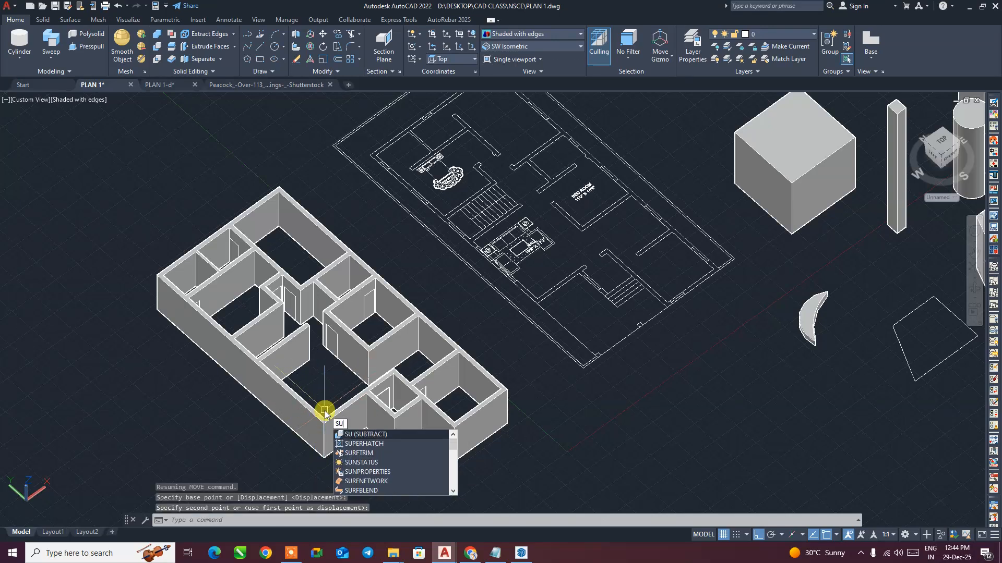
{"action": "key", "text": "Return"}
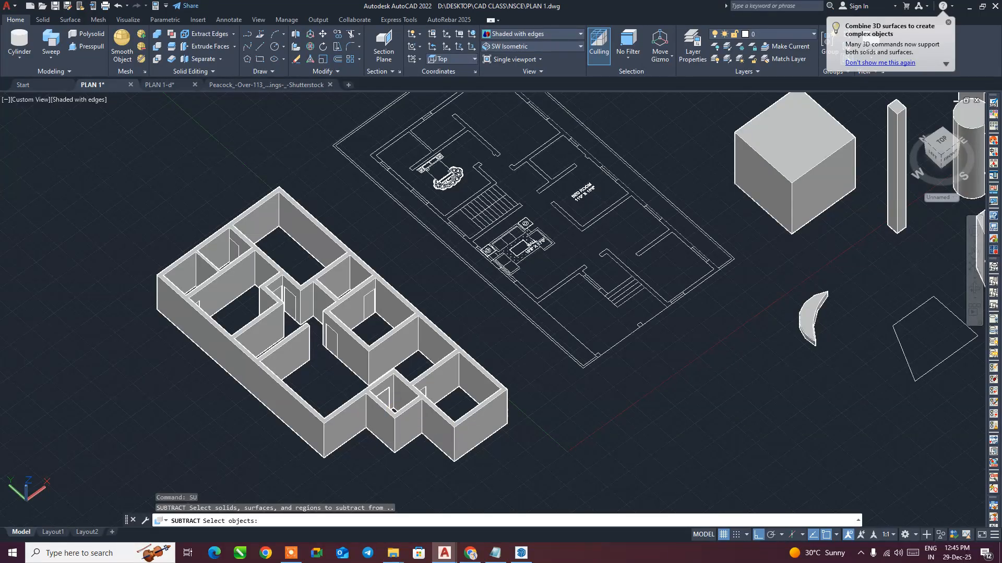
{"action": "key", "text": "Escape"}
- Move the main door block from the wall between hall and porch to the porch's front wall, using the porch wall corners as reference points
{"action": "scroll", "coordinate": [388, 398], "scroll_direction": "up", "scroll_amount": 3}
{"action": "left_click", "coordinate": [387, 398]}
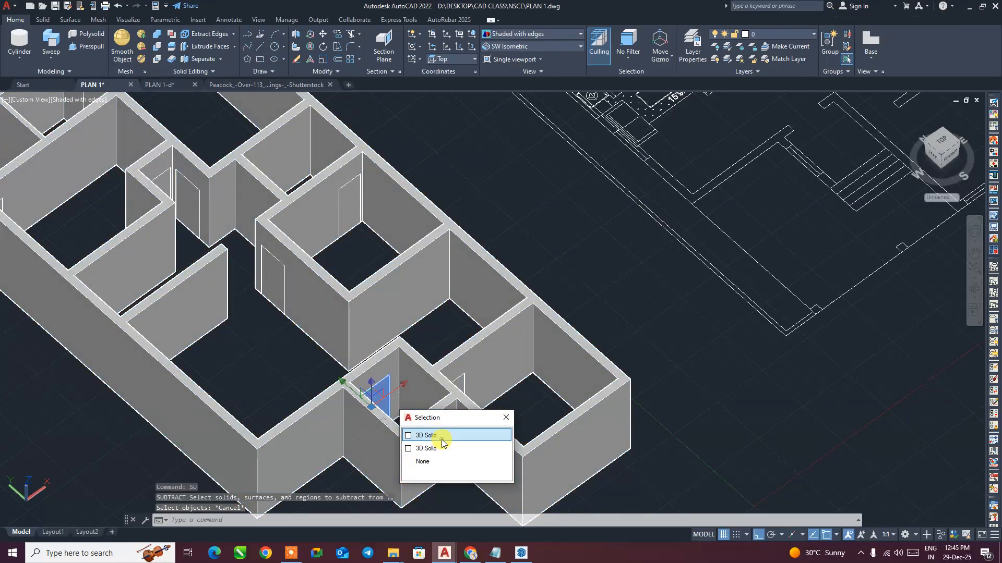
{"action": "left_click", "coordinate": [440, 434]}
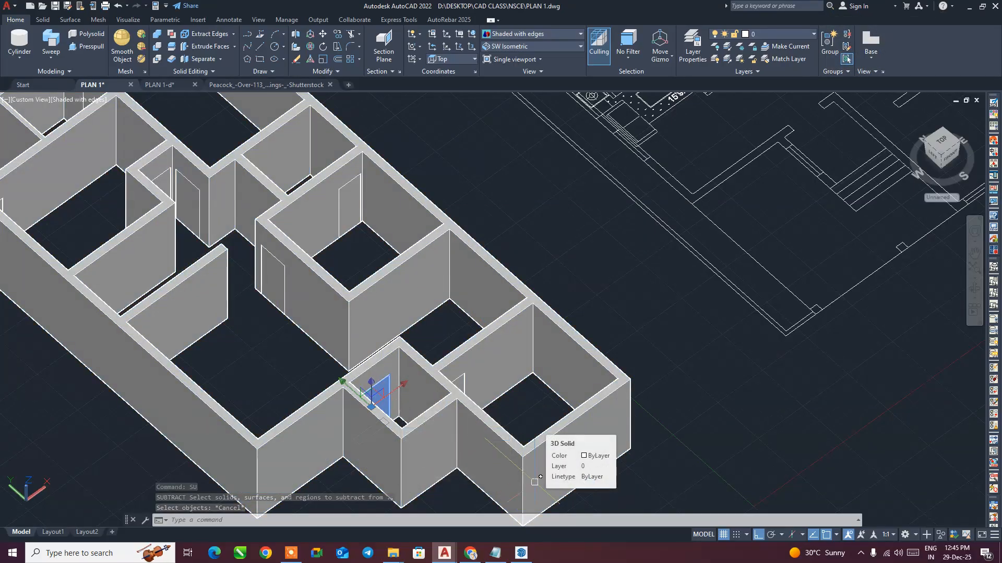
{"action": "type", "text": "m"}
{"action": "key", "text": "Return"}
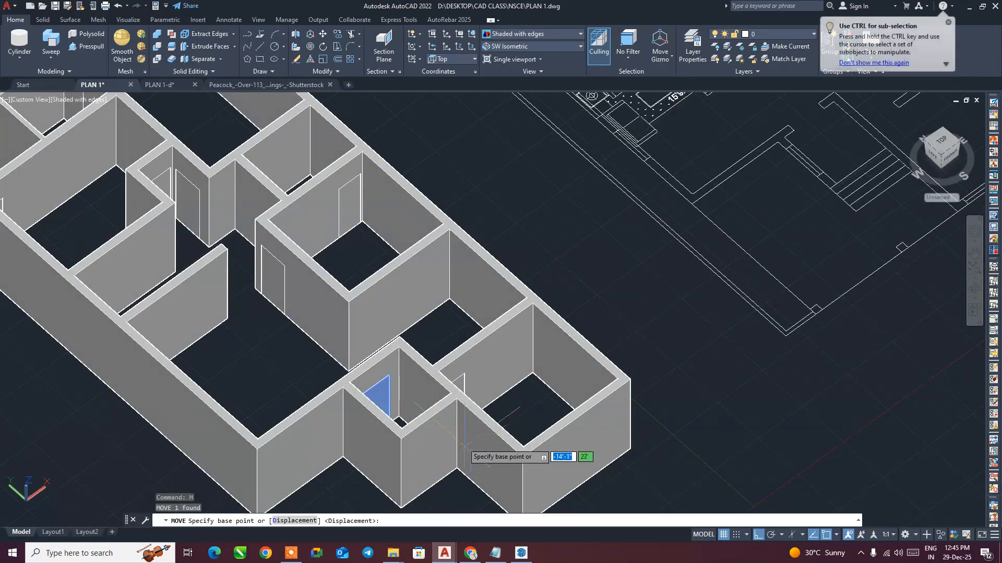
{"action": "scroll", "coordinate": [461, 446], "scroll_direction": "up", "scroll_amount": 3}
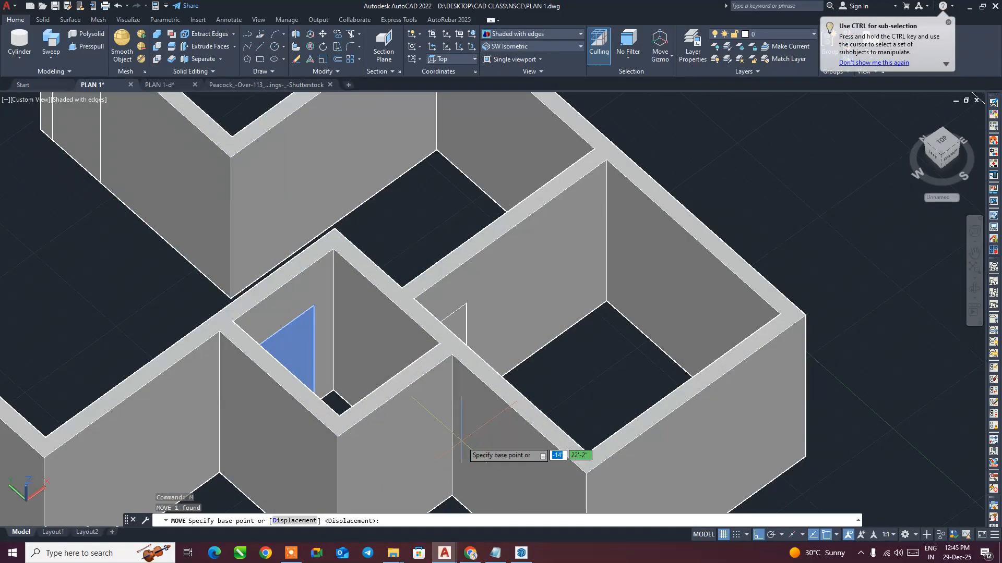
{"action": "left_click", "coordinate": [334, 250]}
{"action": "left_click", "coordinate": [452, 356]}
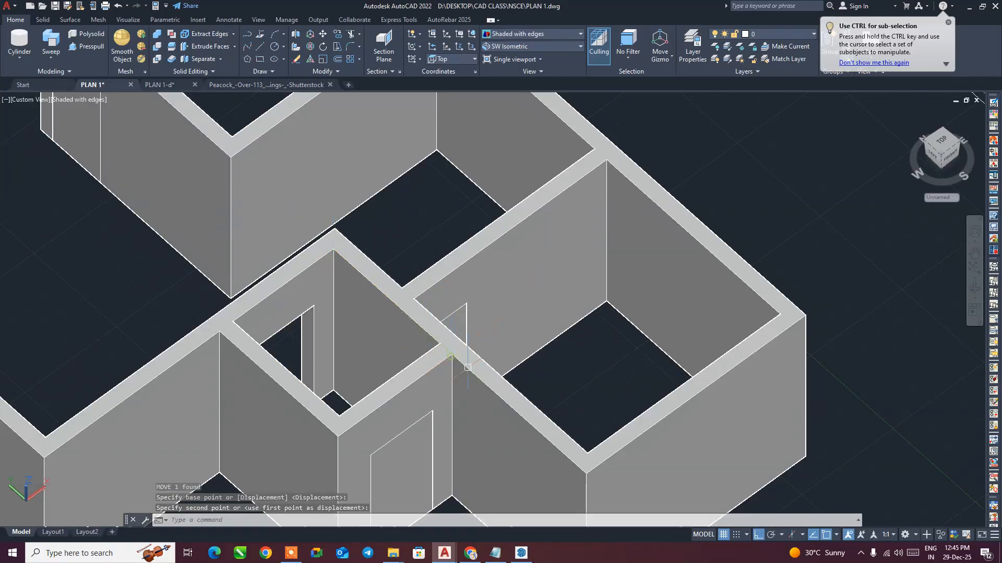
- Subtract all the door blocks from the united wall solid to cut the door openings
{"action": "scroll", "coordinate": [557, 402], "scroll_direction": "down", "scroll_amount": 3}
{"action": "scroll", "coordinate": [693, 442], "scroll_direction": "down", "scroll_amount": 3}
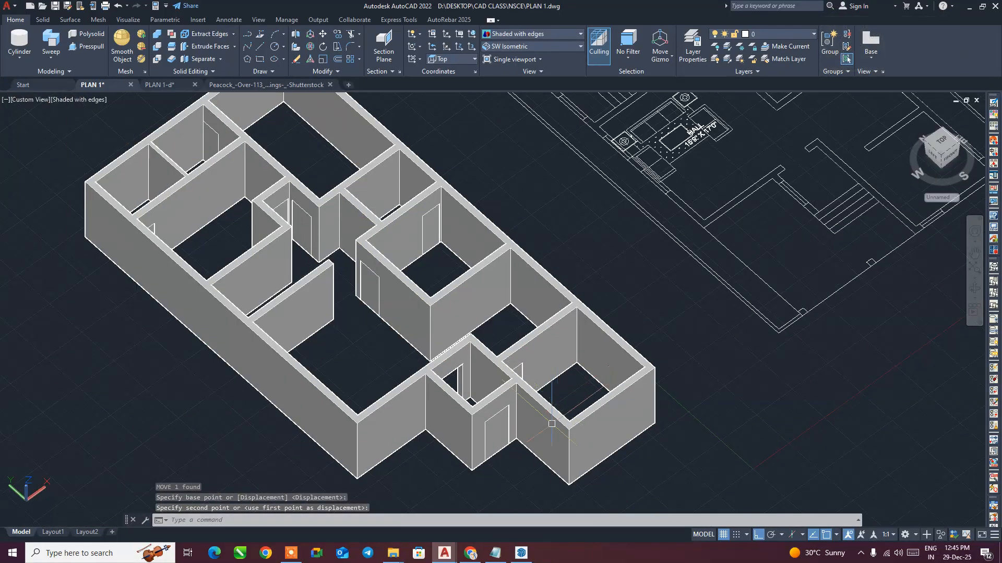
{"action": "type", "text": "SA"}
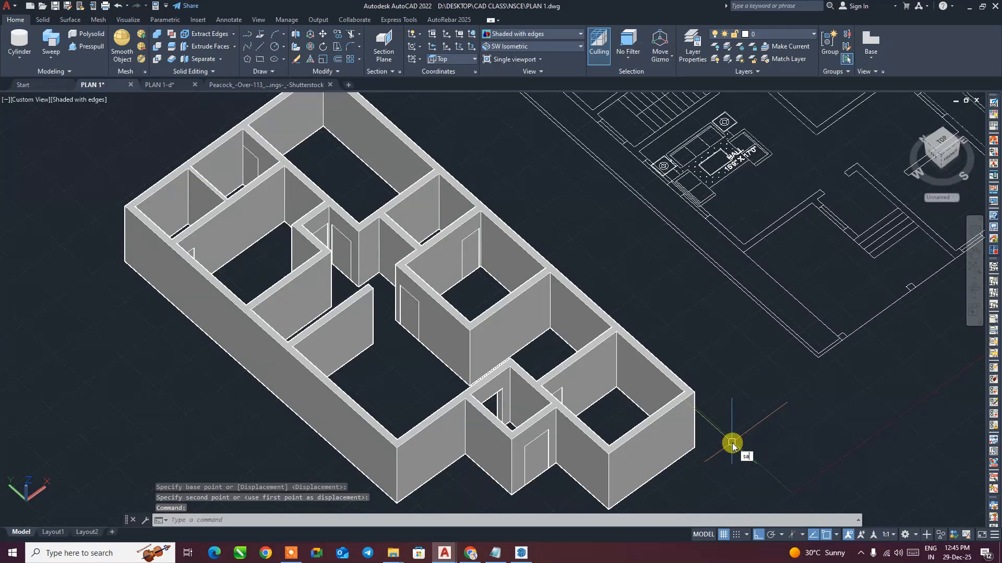
{"action": "key", "text": "BackSpace"}
{"action": "type", "text": "U"}
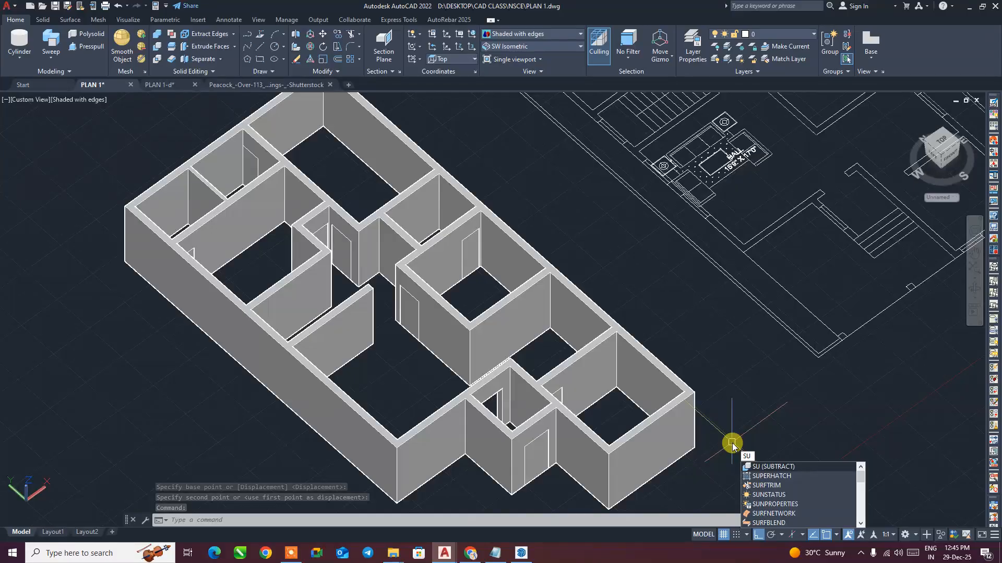
{"action": "key", "text": "Return"}
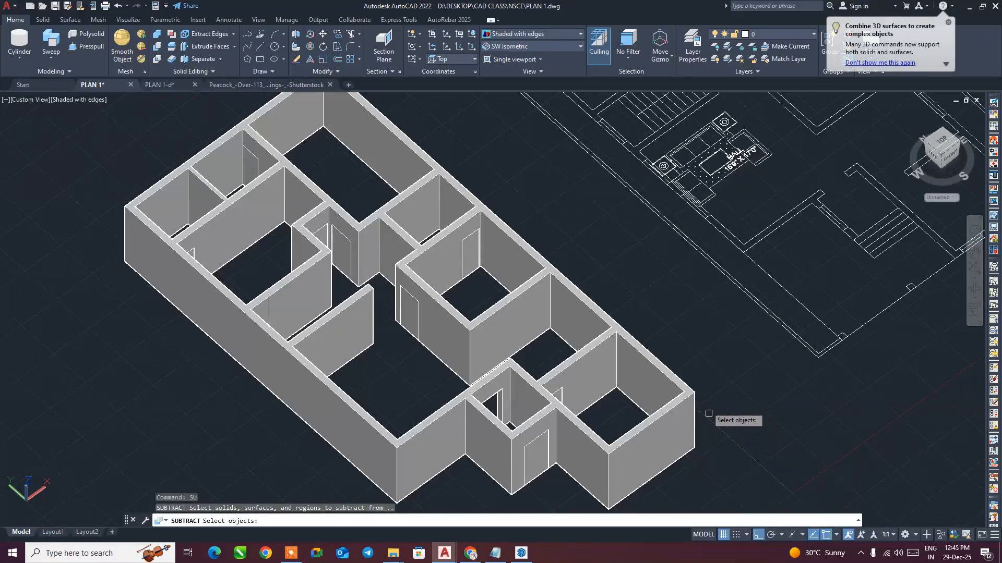
{"action": "left_click", "coordinate": [695, 401]}
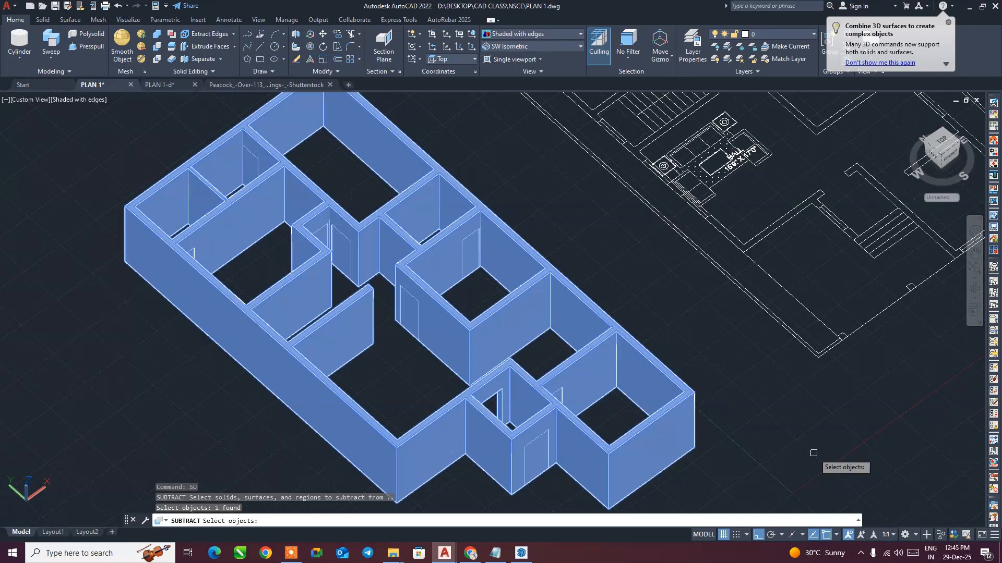
{"action": "key", "text": "Return"}
{"action": "scroll", "coordinate": [709, 454], "scroll_direction": "down", "scroll_amount": 2}
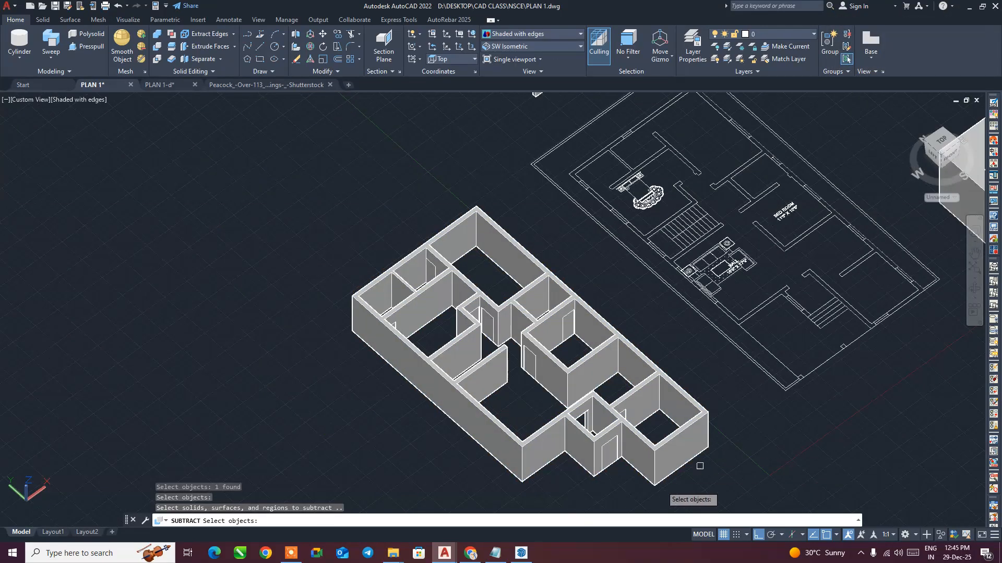
{"action": "left_click", "coordinate": [628, 487]}
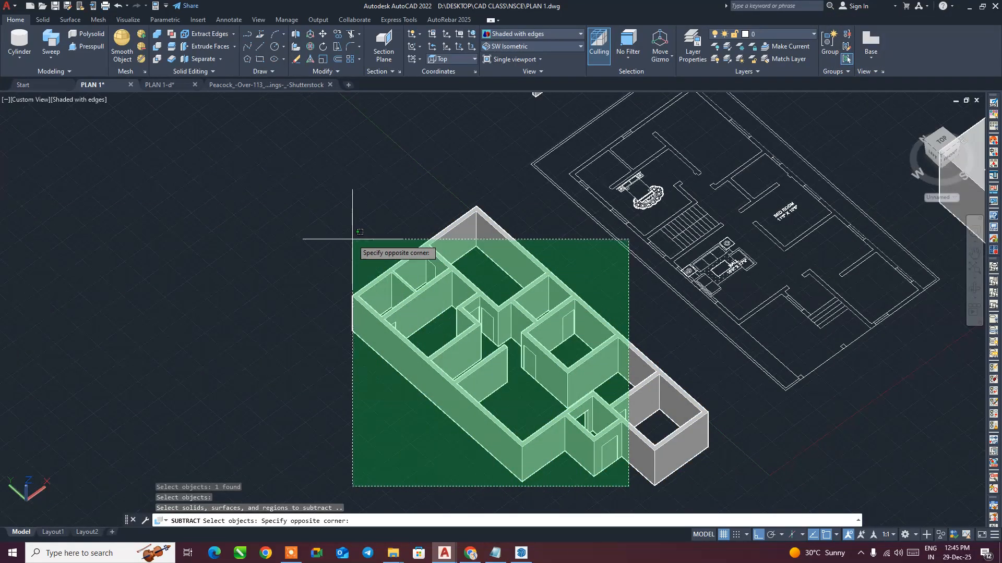
{"action": "left_click", "coordinate": [353, 240]}
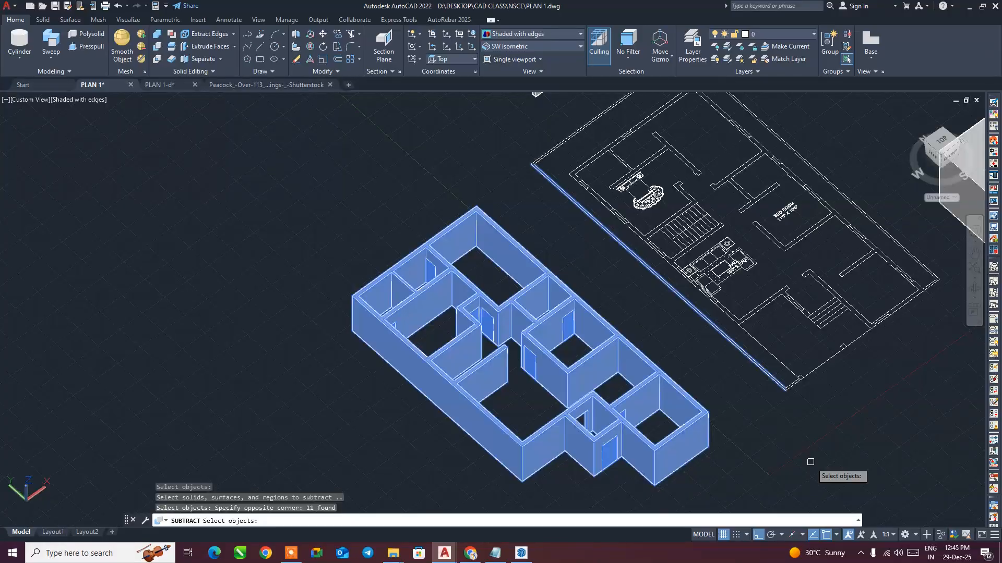
{"action": "key", "text": "Return"}
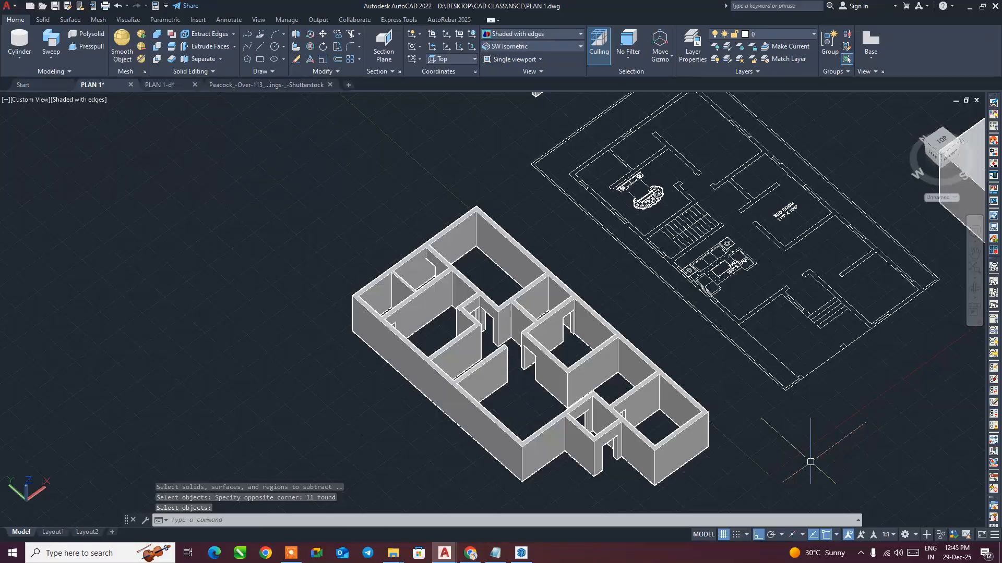
- Draw a circle on the empty ground in front of the wall model and the floor plan
{"action": "scroll", "coordinate": [595, 400], "scroll_direction": "up", "scroll_amount": 4}
{"action": "middle_click_drag", "start_coordinate": [589, 397], "coordinate": [503, 361], "text": "shift"}
{"action": "scroll", "coordinate": [554, 348], "scroll_direction": "down", "scroll_amount": 4}
{"action": "scroll", "coordinate": [517, 388], "scroll_direction": "up", "scroll_amount": 2}
{"action": "scroll", "coordinate": [518, 389], "scroll_direction": "up", "scroll_amount": 2}
{"action": "scroll", "coordinate": [543, 360], "scroll_direction": "down", "scroll_amount": 3}
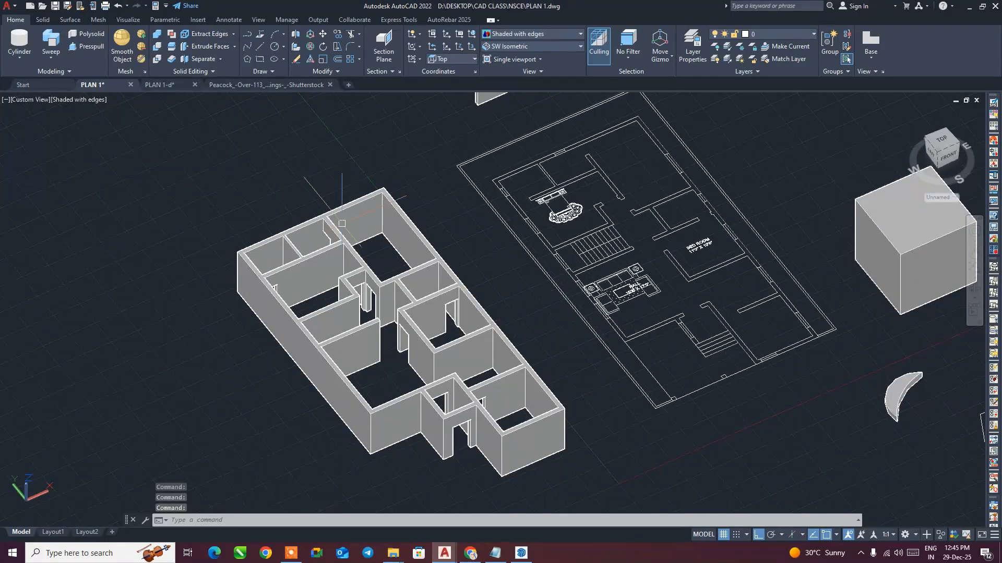
{"action": "left_click", "coordinate": [274, 47]}
{"action": "scroll", "coordinate": [420, 249], "scroll_direction": "down", "scroll_amount": 1}
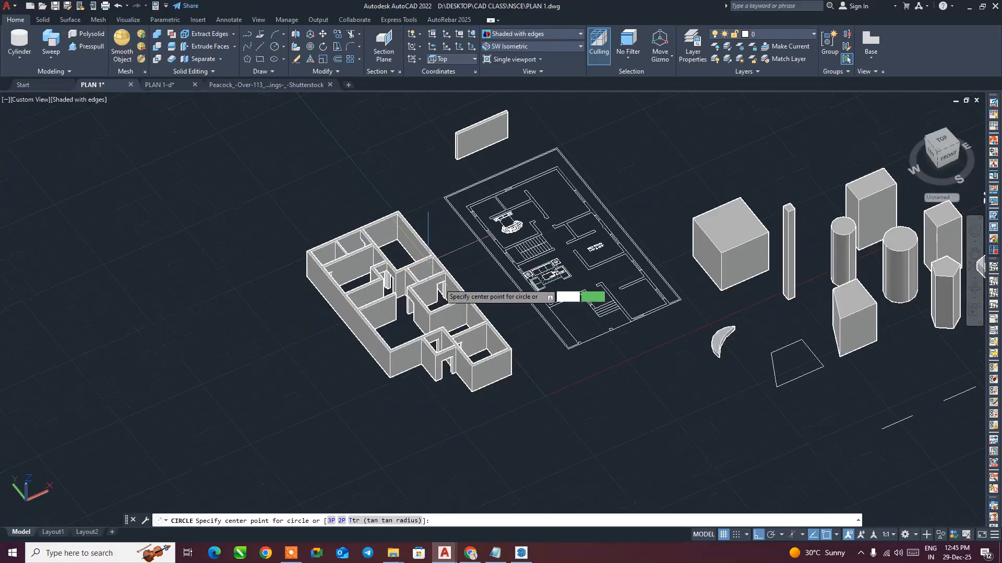
{"action": "middle_click_drag", "start_coordinate": [447, 303], "coordinate": [425, 239]}
{"action": "scroll", "coordinate": [503, 336], "scroll_direction": "up", "scroll_amount": 2}
{"action": "left_click", "coordinate": [540, 349]}
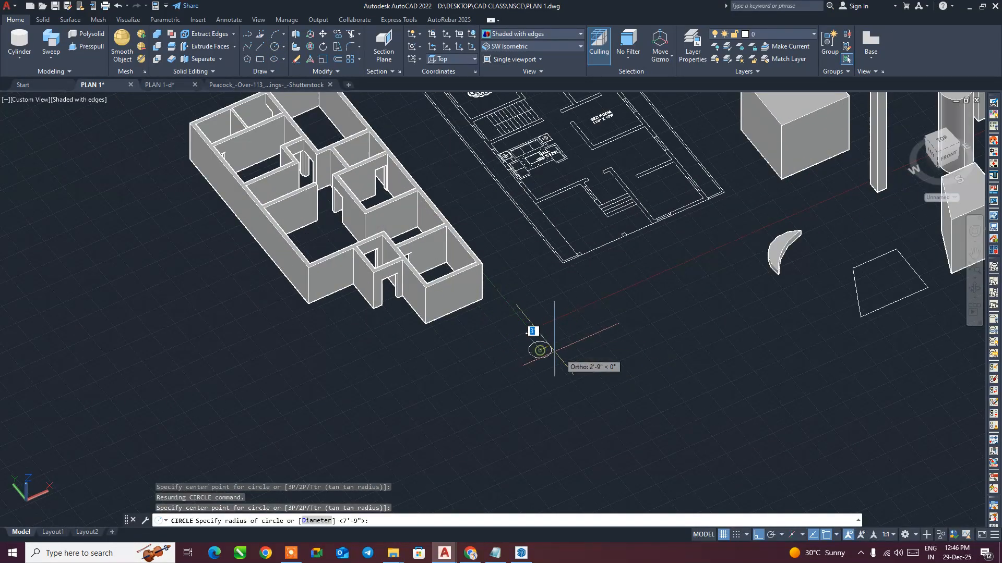
{"action": "left_click", "coordinate": [556, 360]}
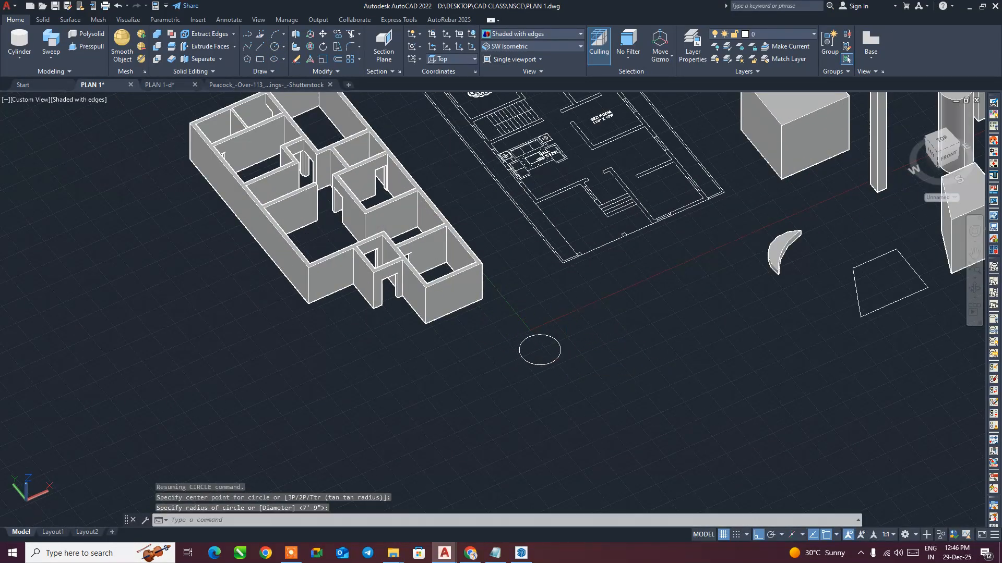
- Draw a second circle centred on the first circle's edge, with its radius reaching the first circle's centre
{"action": "left_click", "coordinate": [275, 46]}
{"action": "scroll", "coordinate": [542, 366], "scroll_direction": "up", "scroll_amount": 2}
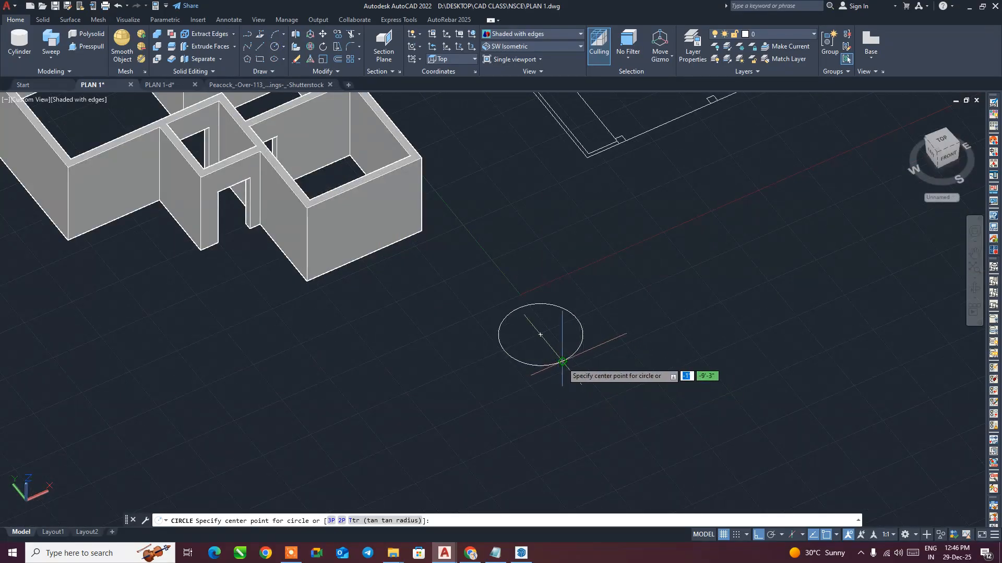
{"action": "left_click", "coordinate": [550, 363]}
{"action": "left_click", "coordinate": [596, 379]}
- Extrude both overlapping circles upward by a small height into two low discs
{"action": "left_click", "coordinate": [668, 411]}
{"action": "left_click", "coordinate": [538, 319]}
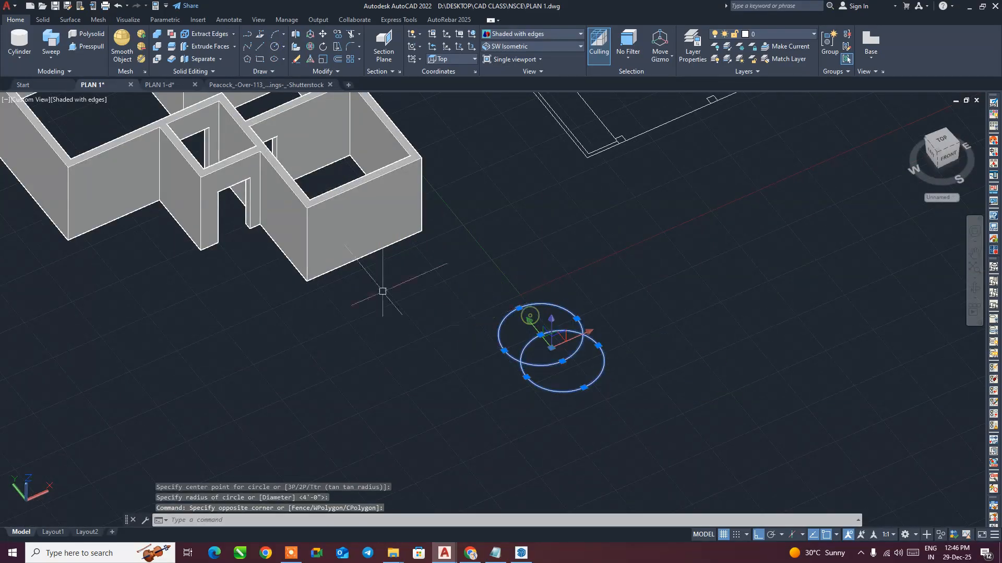
{"action": "left_click", "coordinate": [51, 56]}
{"action": "left_click", "coordinate": [68, 76]}
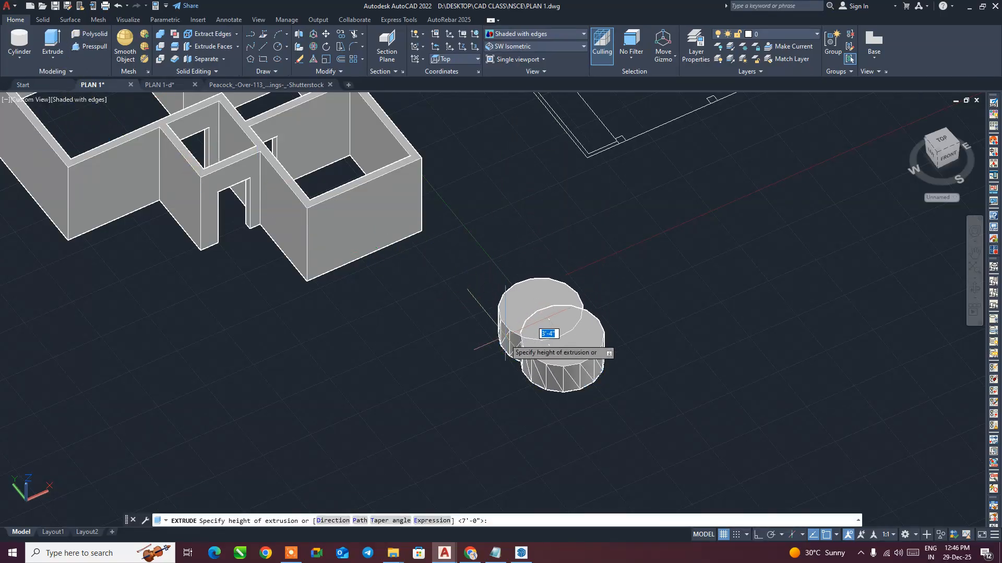
{"action": "left_click", "coordinate": [573, 365]}
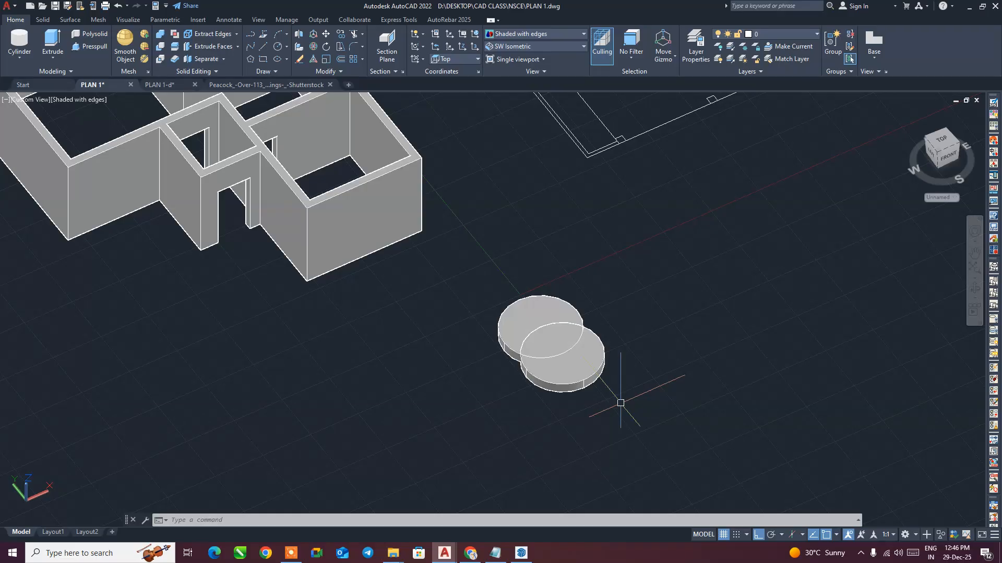
- Intersect the two overlapping discs to keep only their common part, and undo the intersection
{"action": "type", "text": "IN"}
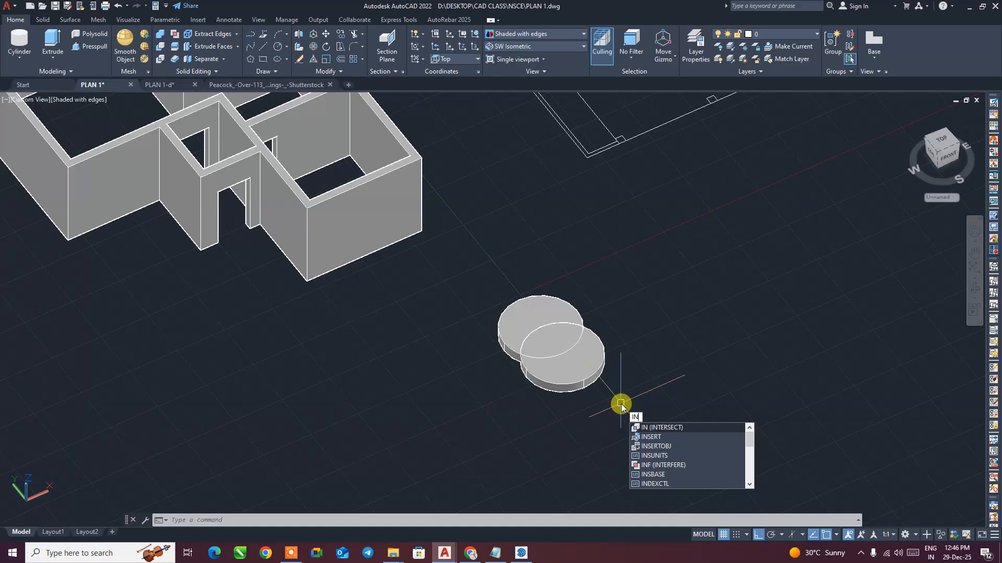
{"action": "key", "text": "Return"}
{"action": "left_click", "coordinate": [588, 384]}
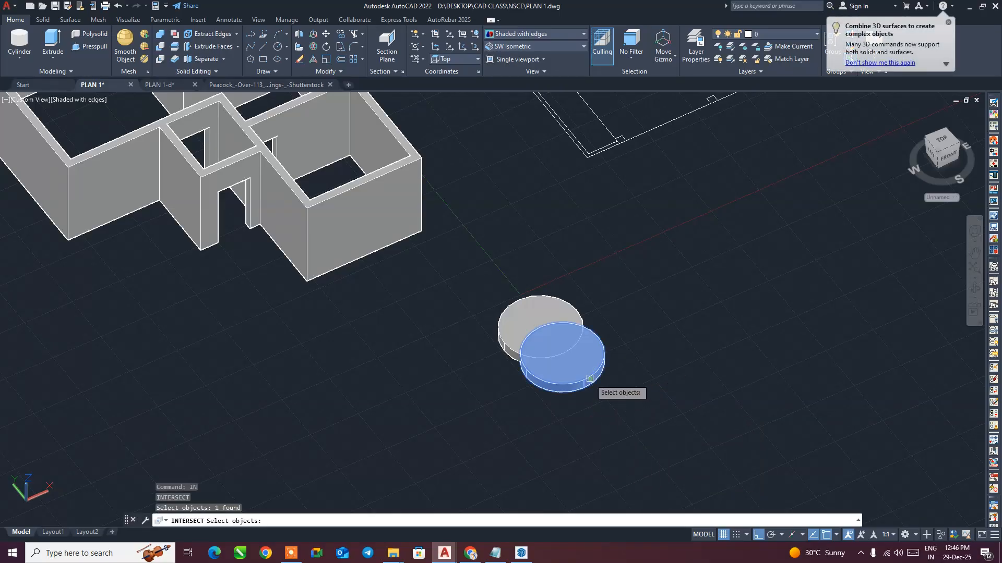
{"action": "left_click", "coordinate": [553, 298]}
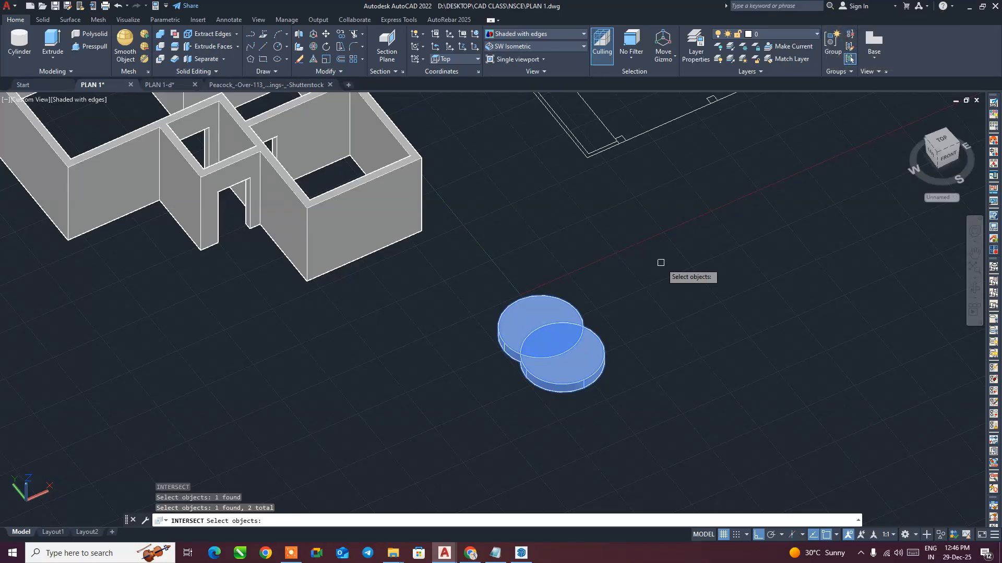
{"action": "key", "text": "Return"}
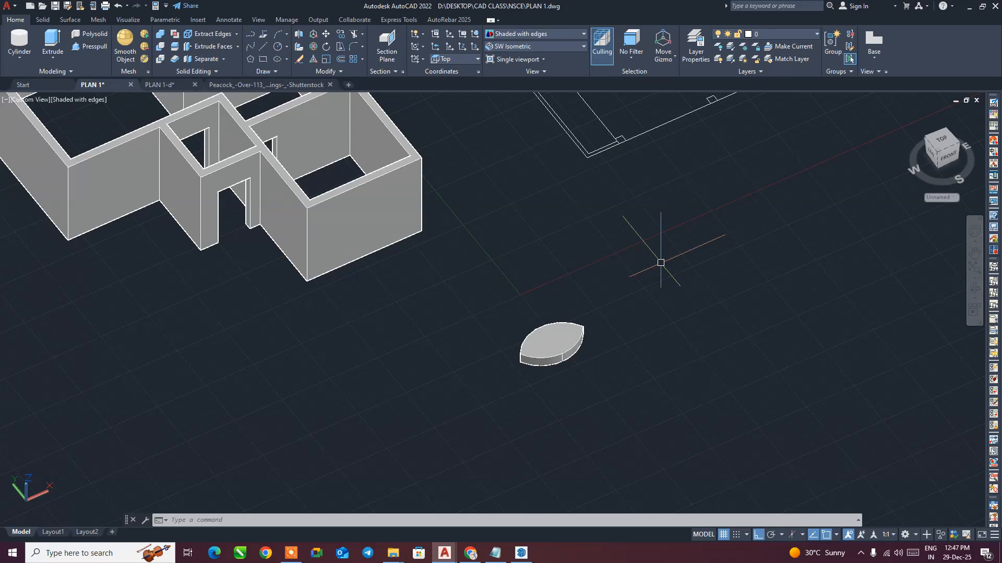
{"action": "key", "text": "ctrl+z"}
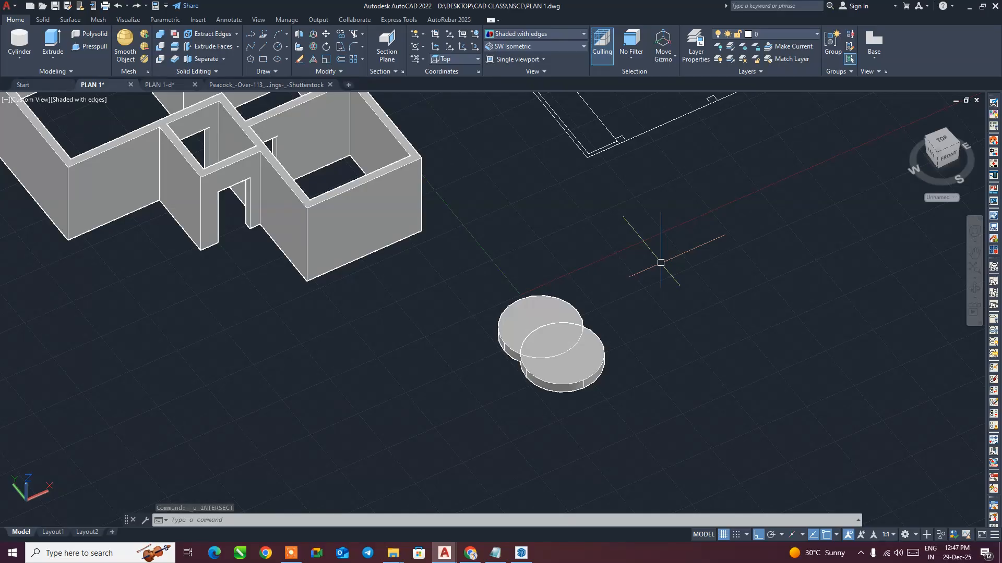
- Subtract the front disc from the rear disc to leave a crescent-shaped solid
{"action": "scroll", "coordinate": [656, 264], "scroll_direction": "down", "scroll_amount": 2}
{"action": "scroll", "coordinate": [630, 291], "scroll_direction": "up", "scroll_amount": 4}
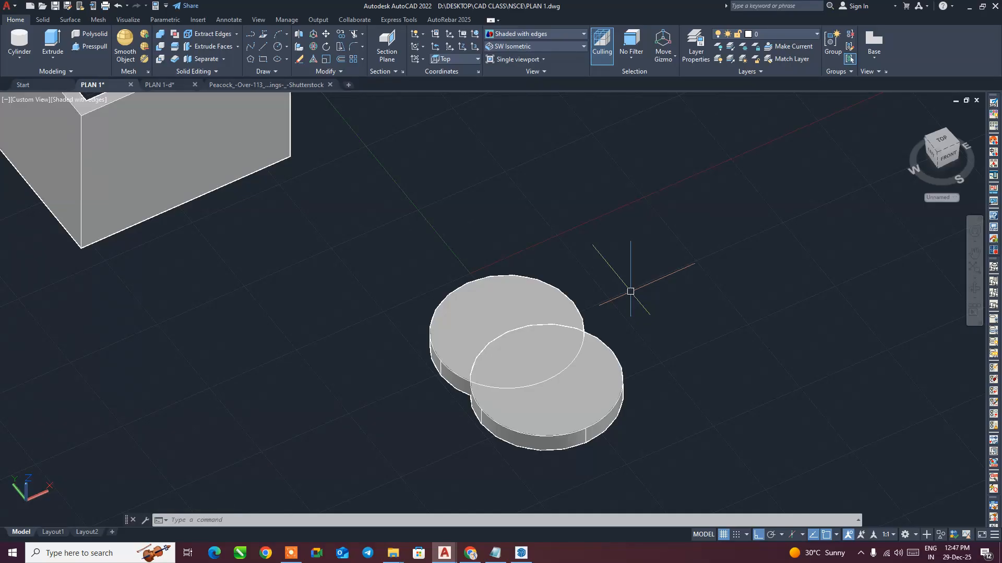
{"action": "type", "text": "s"}
{"action": "key", "text": "Return"}
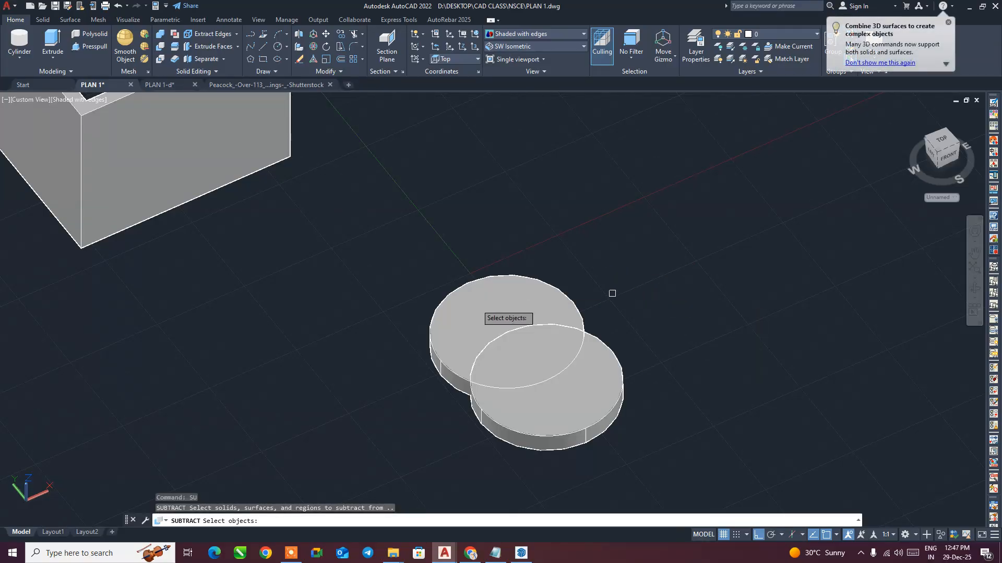
{"action": "left_click", "coordinate": [451, 293]}
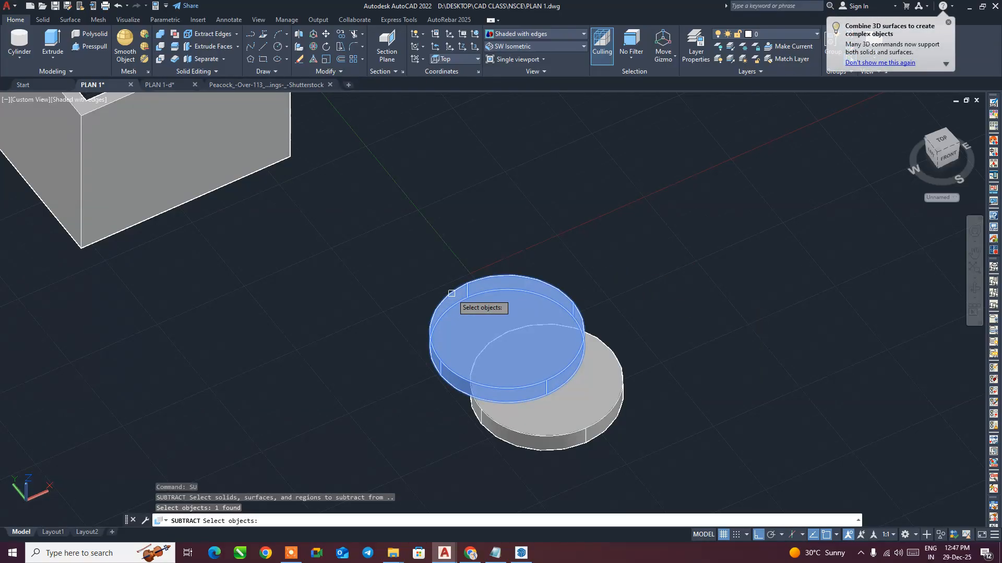
{"action": "key", "text": "Return"}
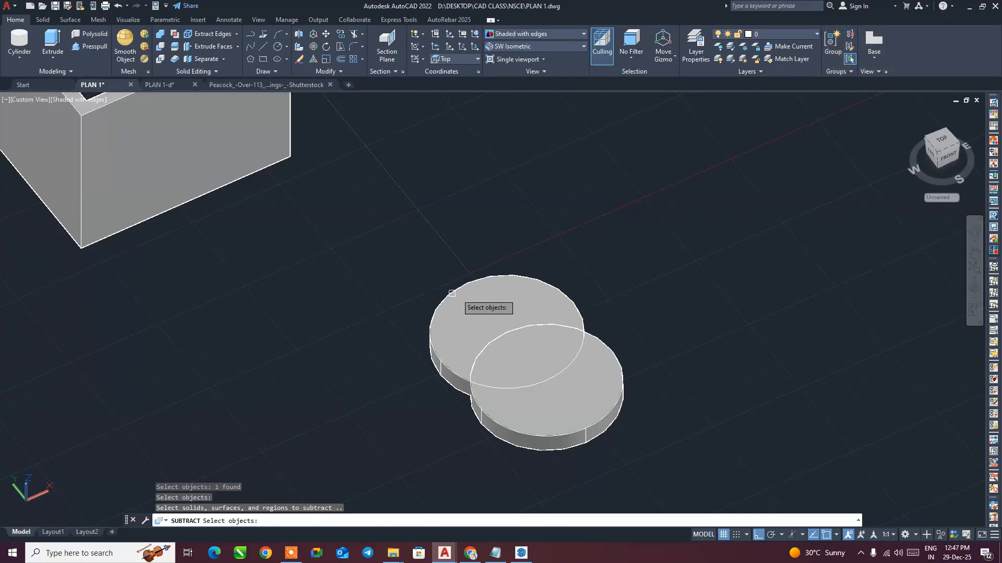
{"action": "left_click", "coordinate": [624, 393]}
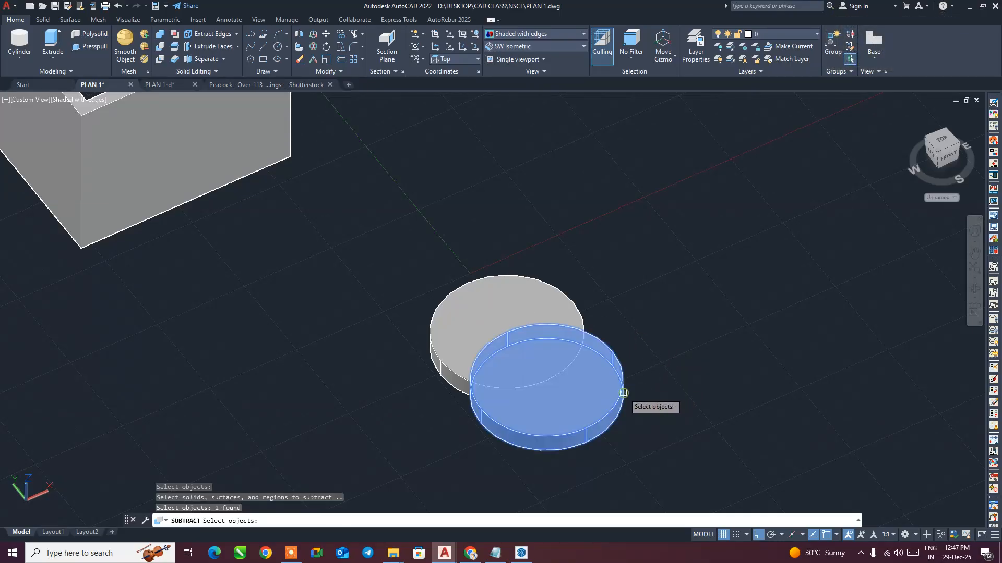
{"action": "key", "text": "Return"}
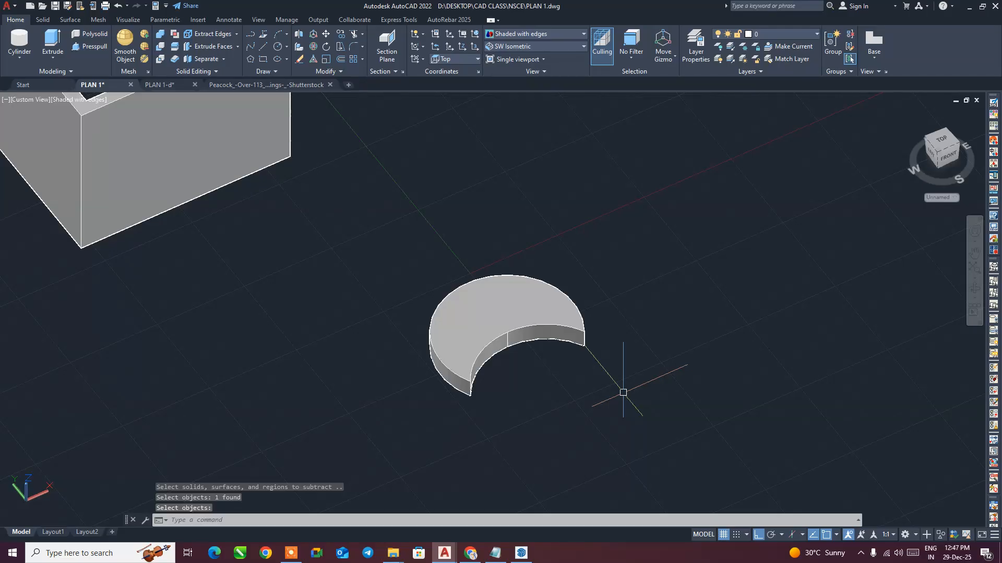
- Undo the subtraction to restore both full discs
{"action": "scroll", "coordinate": [617, 376], "scroll_direction": "down", "scroll_amount": 6}
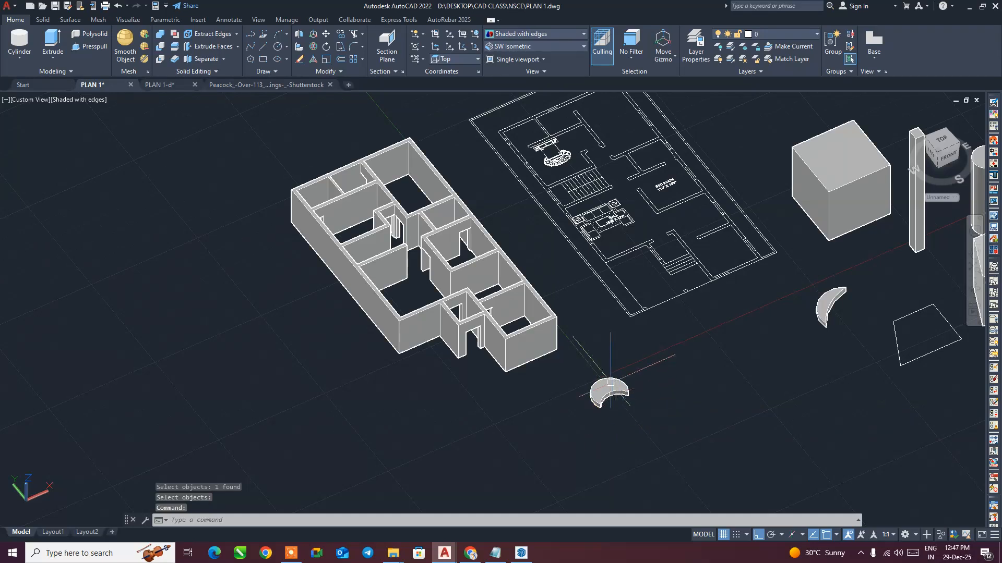
{"action": "scroll", "coordinate": [628, 390], "scroll_direction": "up", "scroll_amount": 5}
{"action": "mouse_move", "coordinate": [629, 389]}
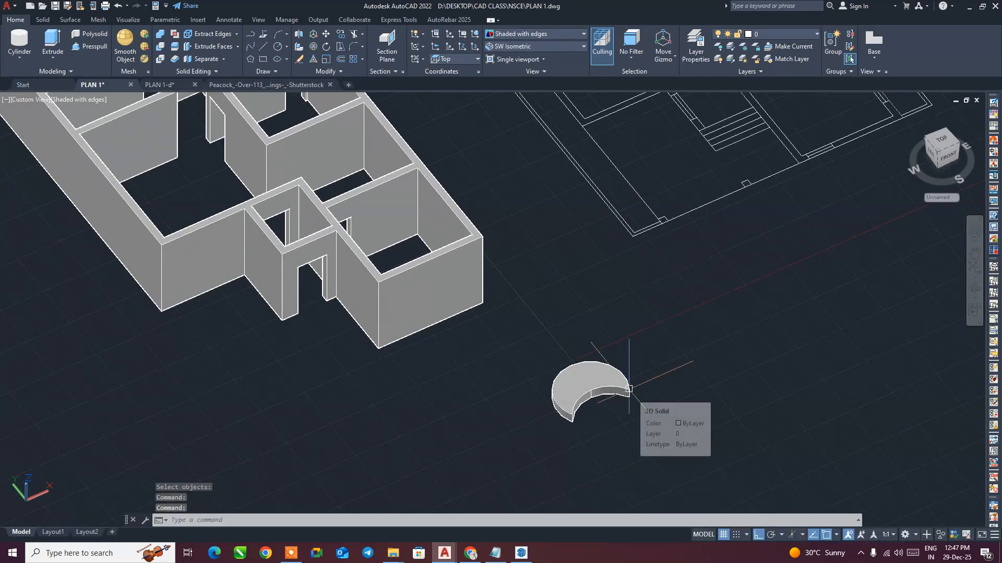
{"action": "key", "text": "ctrl+z"}
{"action": "key", "text": "ctrl+z"}
{"action": "key", "text": "ctrl+z"}
{"action": "key", "text": "ctrl+z"}
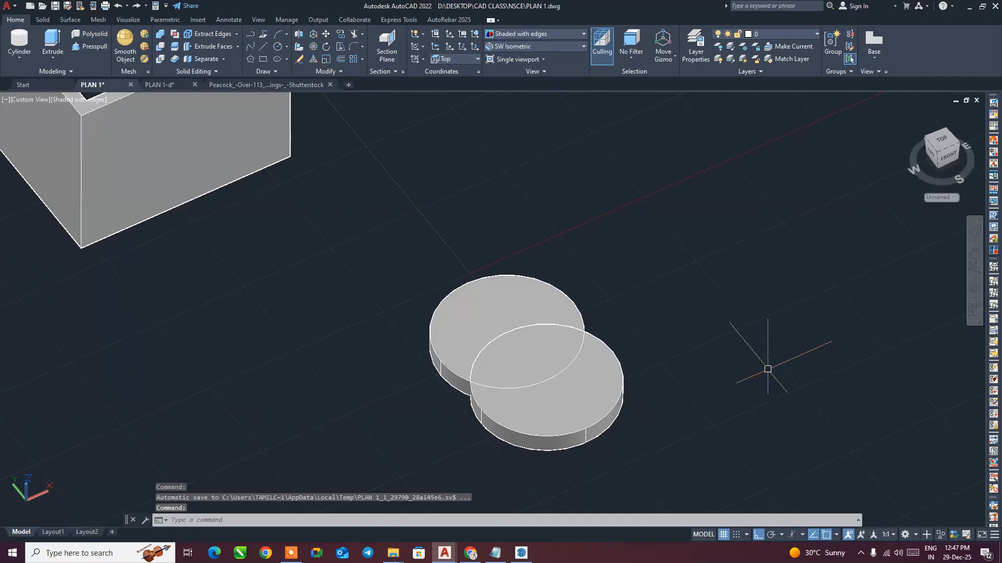
- Repeat the intersection of the two discs with the INTERSECT command, and undo it again
{"action": "type", "text": "INTERSECT"}
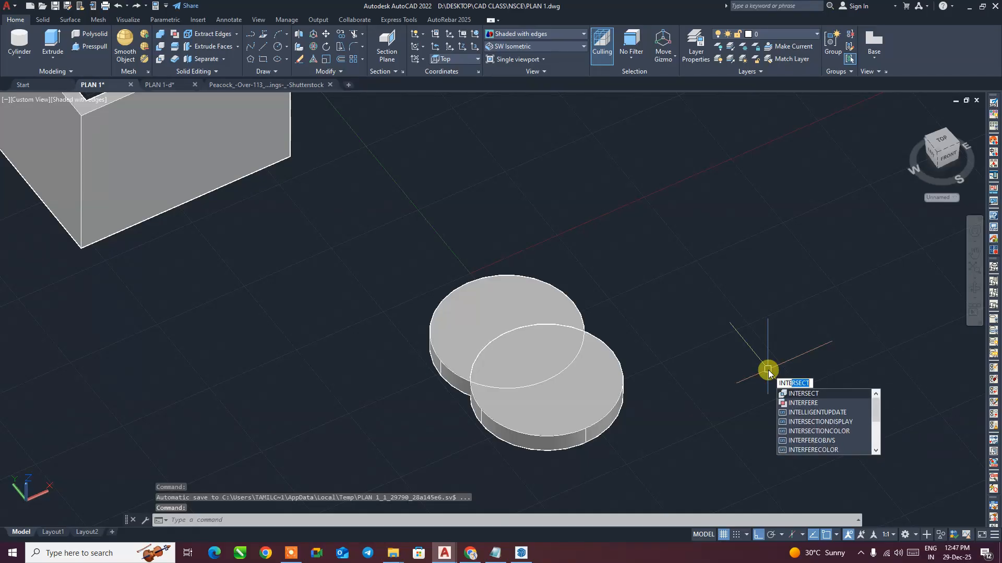
{"action": "key", "text": "Return"}
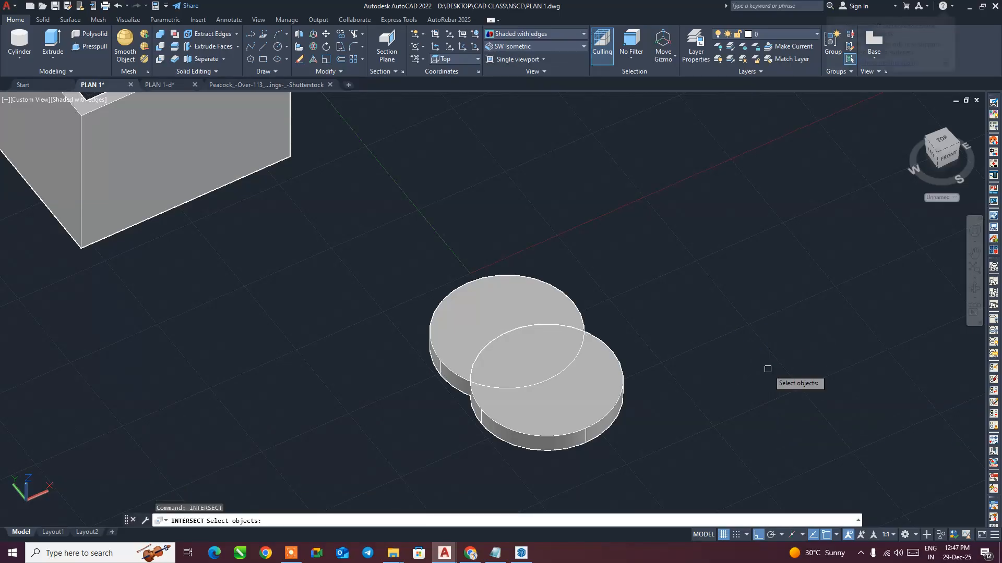
{"action": "left_click", "coordinate": [620, 397]}
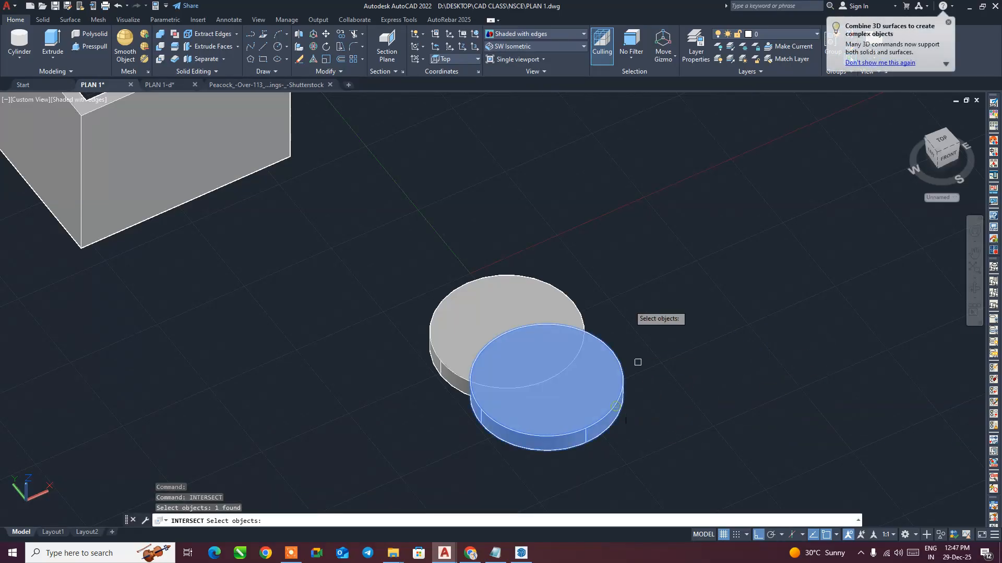
{"action": "left_click", "coordinate": [543, 278]}
{"action": "key", "text": "Return"}
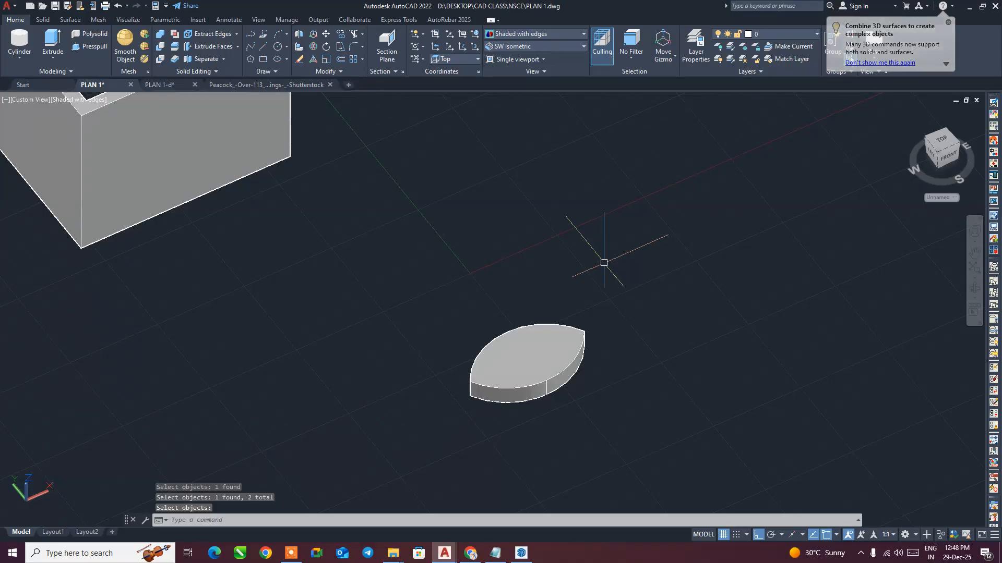
{"action": "key", "text": "ctrl+z"}
{"action": "key", "text": "ctrl+z"}
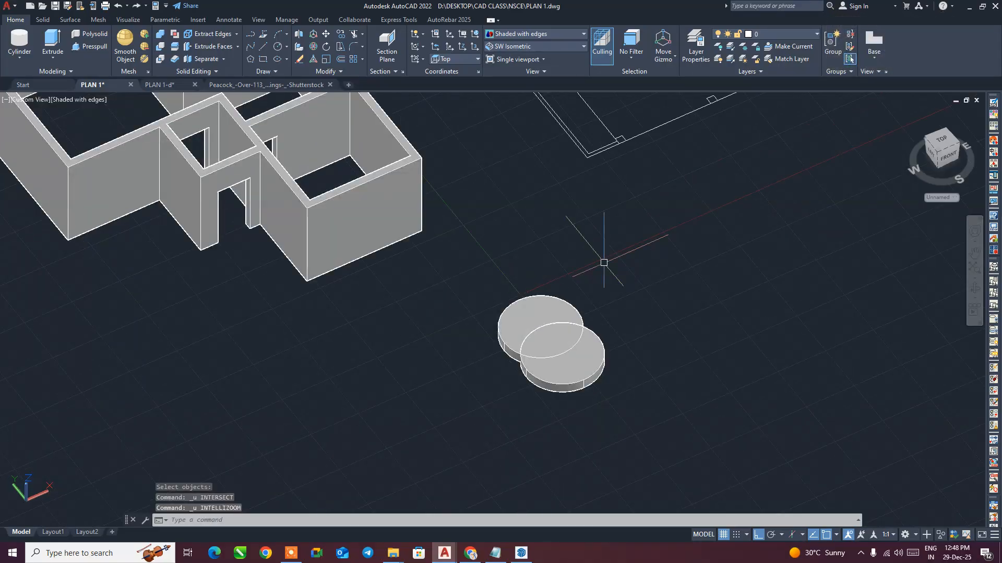
- Draw a rectangle across opposite corners of the window in the floor plan's front wall, in the room beside the entrance steps
{"action": "scroll", "coordinate": [607, 306], "scroll_direction": "down", "scroll_amount": 1}
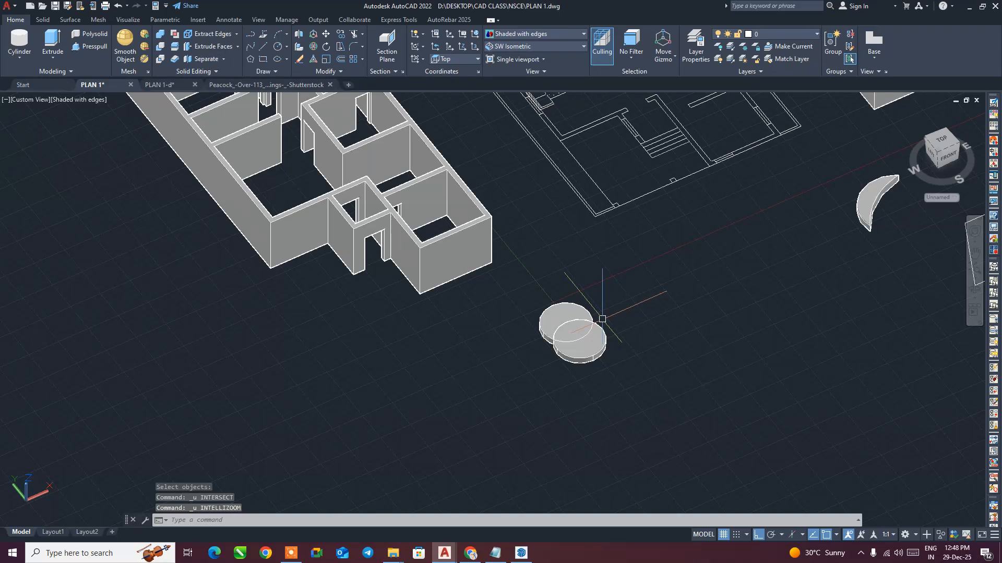
{"action": "middle_click_drag", "start_coordinate": [595, 297], "coordinate": [600, 358]}
{"action": "middle_click_drag", "start_coordinate": [433, 266], "coordinate": [464, 332]}
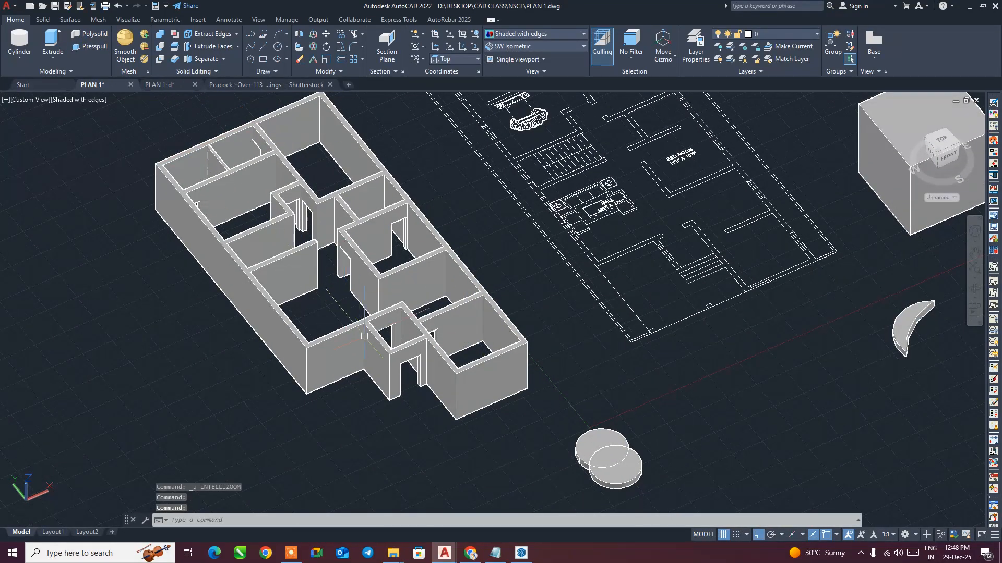
{"action": "middle_click_drag", "start_coordinate": [449, 331], "coordinate": [463, 360]}
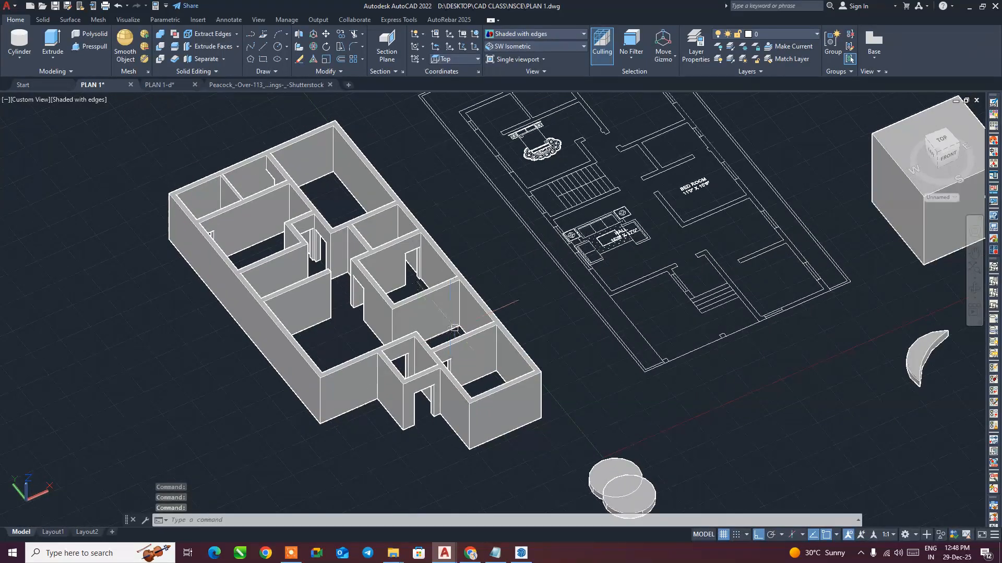
{"action": "middle_click_drag", "start_coordinate": [521, 295], "coordinate": [536, 323]}
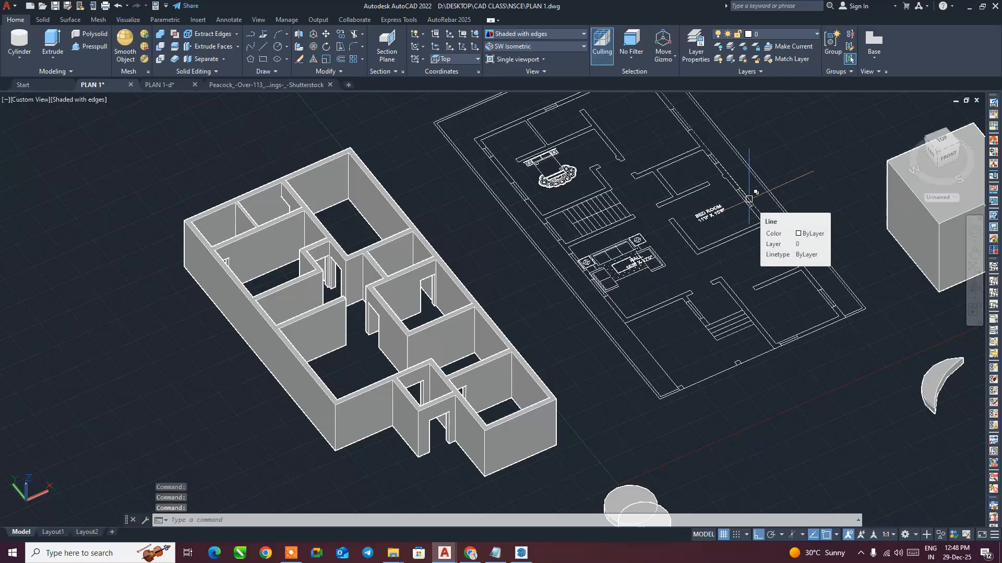
{"action": "left_click", "coordinate": [263, 59]}
{"action": "scroll", "coordinate": [725, 276], "scroll_direction": "up", "scroll_amount": 5}
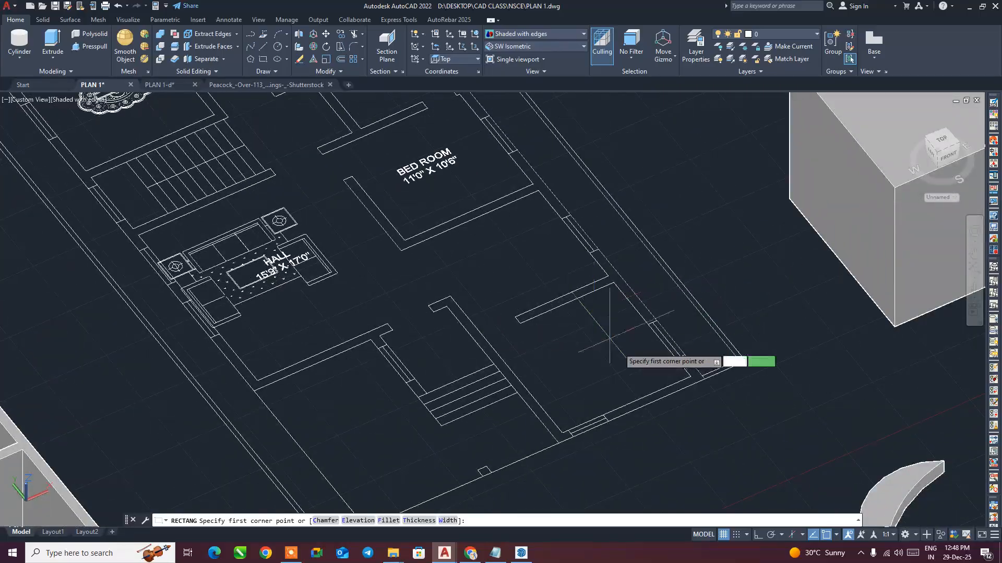
{"action": "scroll", "coordinate": [594, 311], "scroll_direction": "up", "scroll_amount": 6}
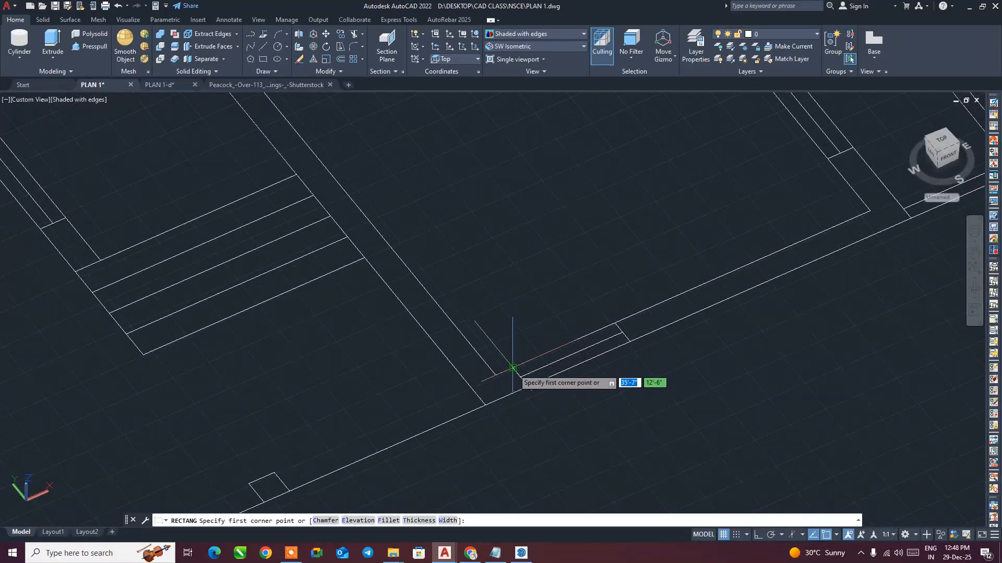
{"action": "left_click", "coordinate": [514, 369]}
{"action": "left_click", "coordinate": [631, 342]}
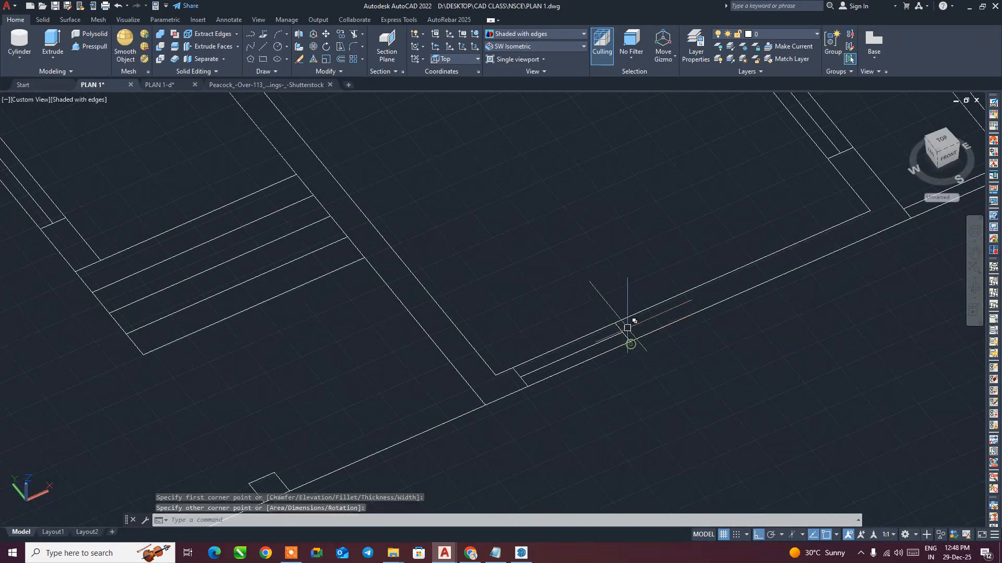
- Draw a rectangle across opposite corners of the window in the outer side wall of the same front room
{"action": "left_click", "coordinate": [263, 59]}
{"action": "scroll", "coordinate": [754, 217], "scroll_direction": "up", "scroll_amount": 4}
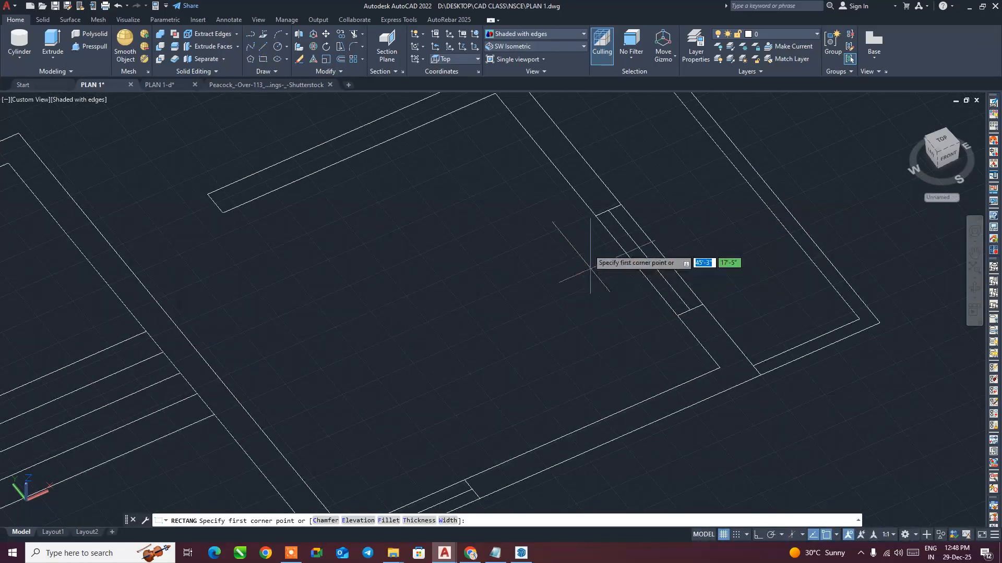
{"action": "left_click", "coordinate": [643, 195]}
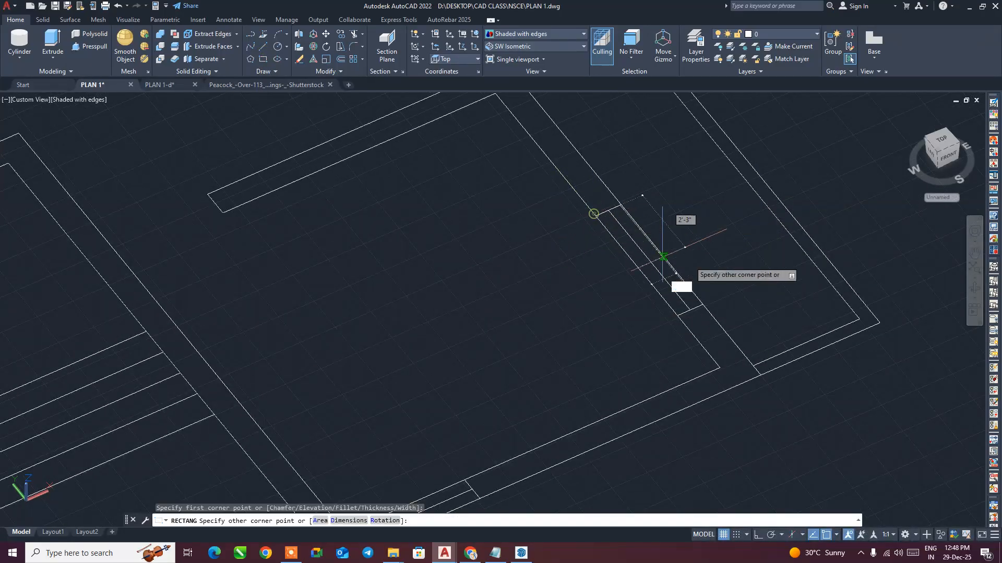
{"action": "left_click", "coordinate": [703, 305]}
- Draw a rectangle across opposite corners of the window in the short wall beside the top of the entrance steps
{"action": "scroll", "coordinate": [619, 272], "scroll_direction": "down", "scroll_amount": 4}
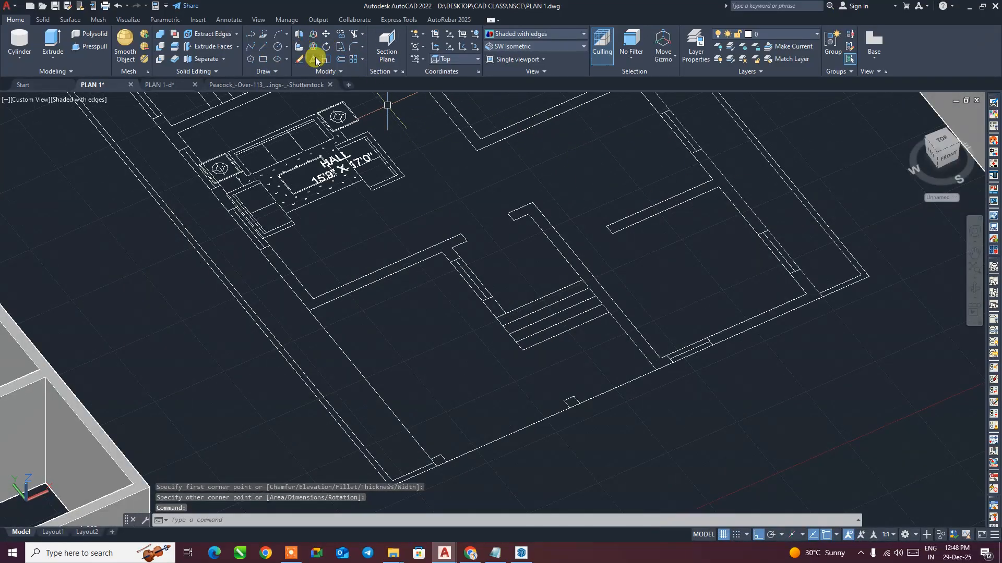
{"action": "left_click", "coordinate": [263, 59]}
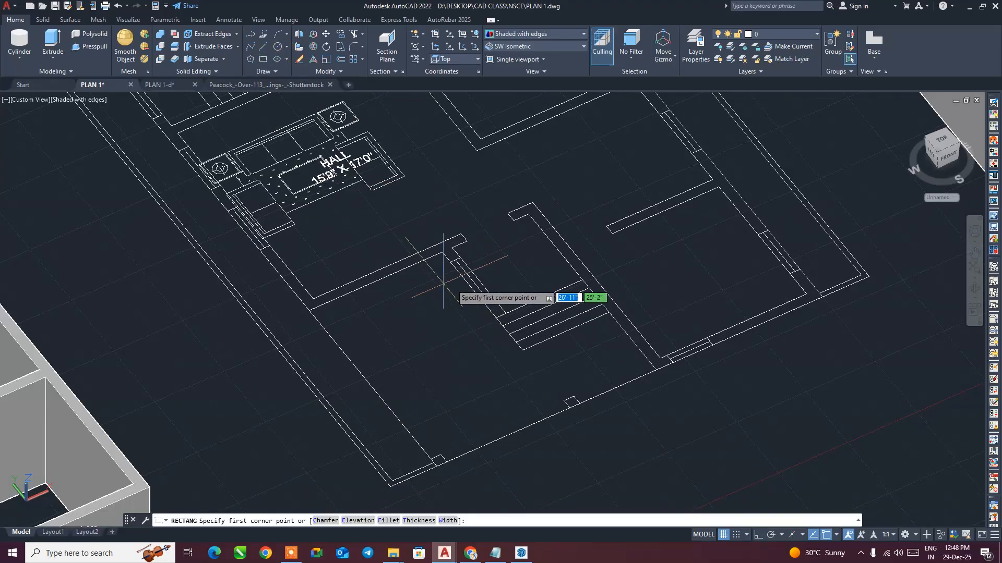
{"action": "scroll", "coordinate": [440, 282], "scroll_direction": "up", "scroll_amount": 4}
{"action": "left_click", "coordinate": [501, 217]}
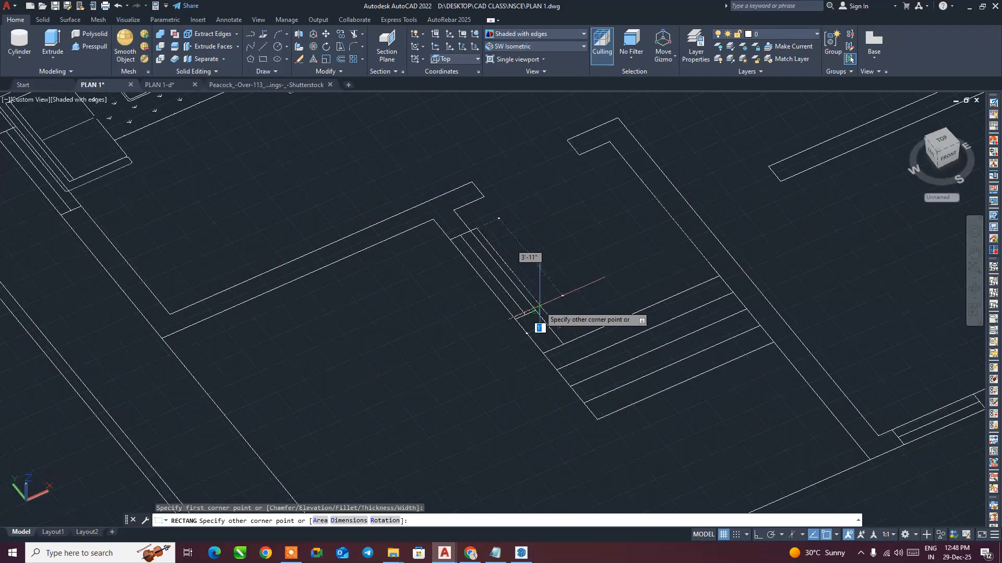
{"action": "left_click", "coordinate": [534, 312]}
- Extrude the three window rectangles at the front of the floor plan to a height of 4'
{"action": "scroll", "coordinate": [550, 266], "scroll_direction": "down", "scroll_amount": 2}
{"action": "middle_click_drag", "start_coordinate": [705, 324], "coordinate": [638, 366]}
{"action": "scroll", "coordinate": [638, 367], "scroll_direction": "up", "scroll_amount": 2}
{"action": "left_click", "coordinate": [594, 344]}
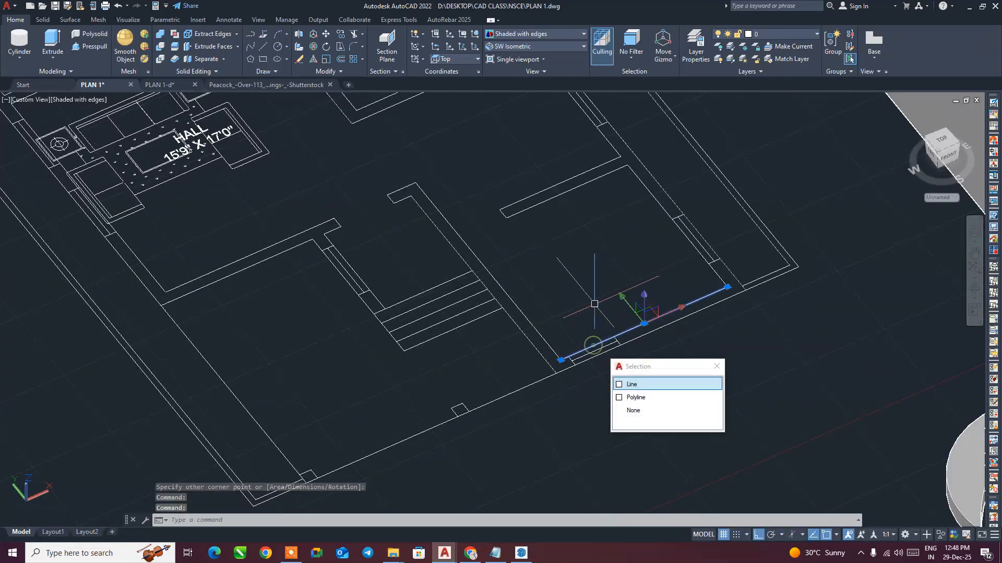
{"action": "left_click", "coordinate": [635, 397]}
{"action": "left_click", "coordinate": [689, 246]}
{"action": "left_click", "coordinate": [734, 301]}
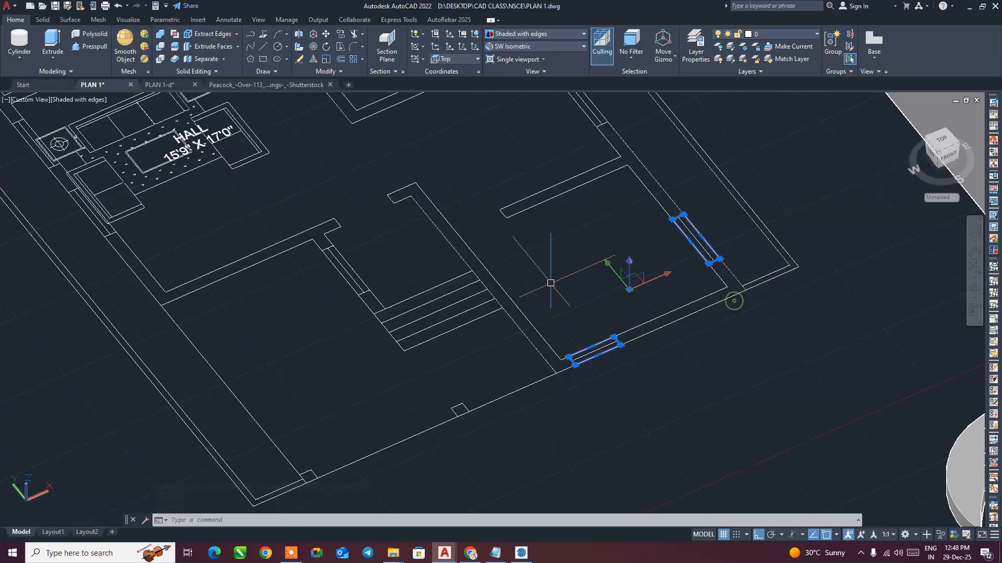
{"action": "left_click", "coordinate": [342, 276]}
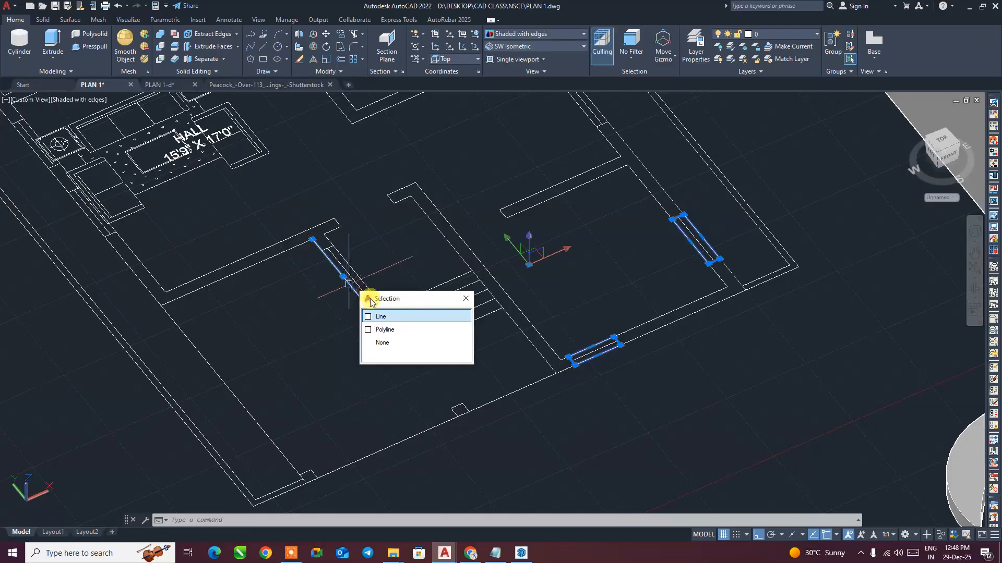
{"action": "left_click", "coordinate": [391, 330]}
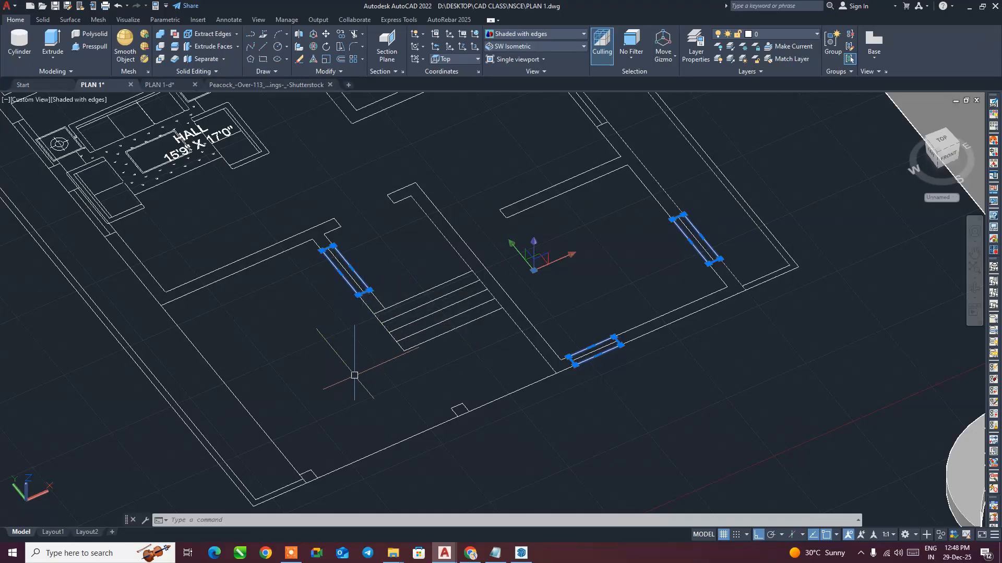
{"action": "type", "text": "ext"}
{"action": "key", "text": "Return"}
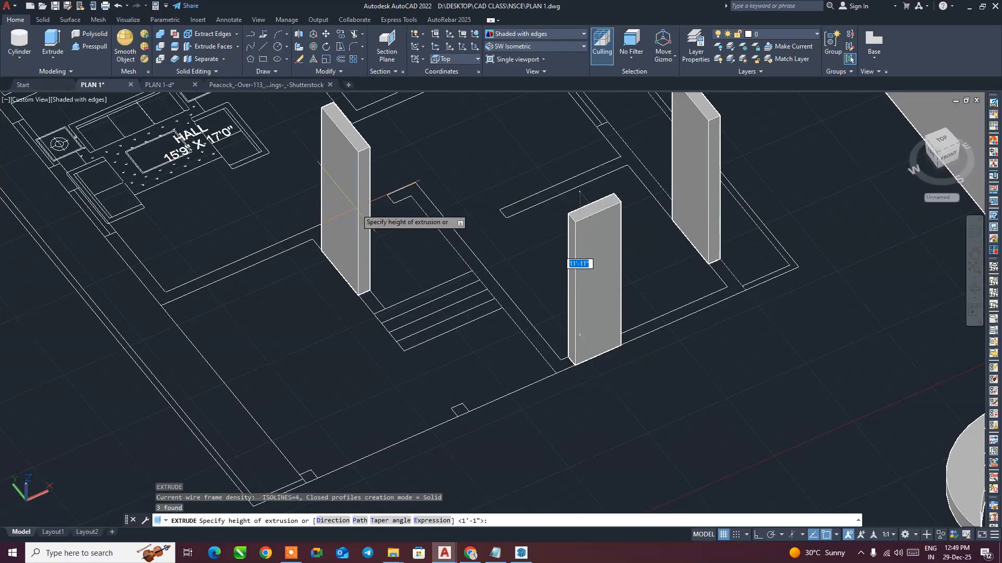
{"action": "type", "text": "'"}
{"action": "key", "text": "Return"}
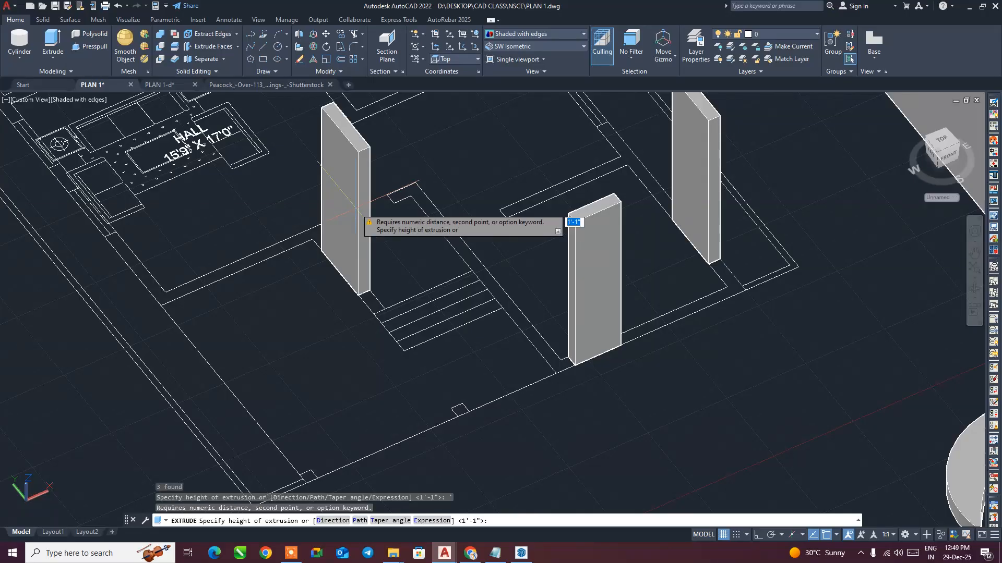
{"action": "type", "text": "4'"}
{"action": "key", "text": "Return"}
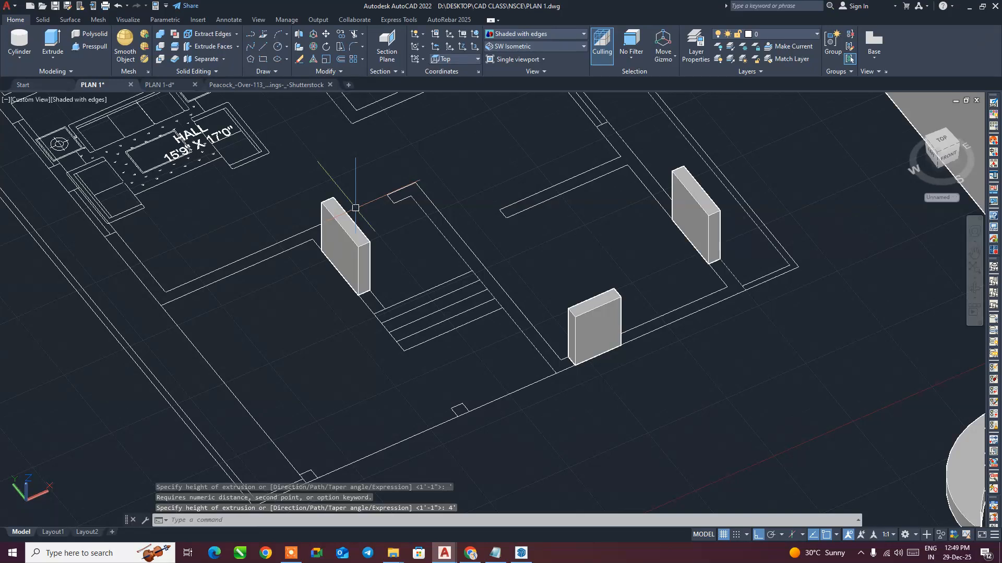
- Move the three extruded window blocks 3' straight up along the Z axis
{"action": "left_click", "coordinate": [365, 245]}
{"action": "left_click", "coordinate": [618, 296]}
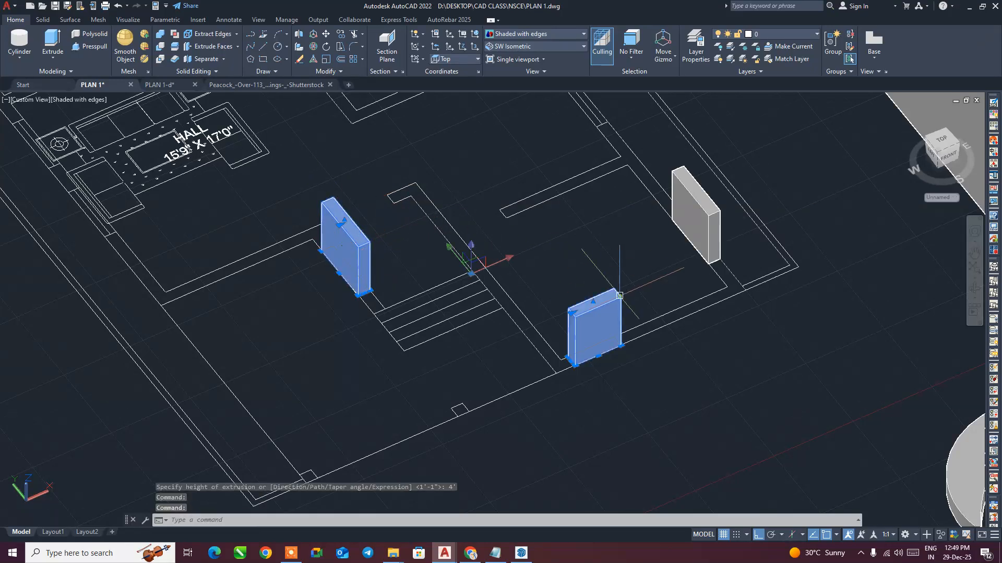
{"action": "left_click", "coordinate": [696, 209]}
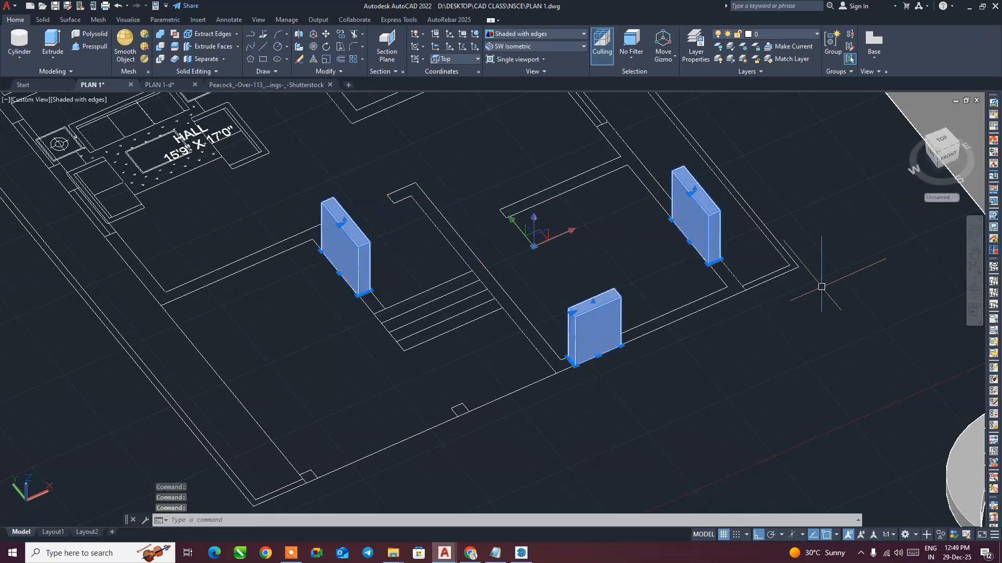
{"action": "type", "text": "M"}
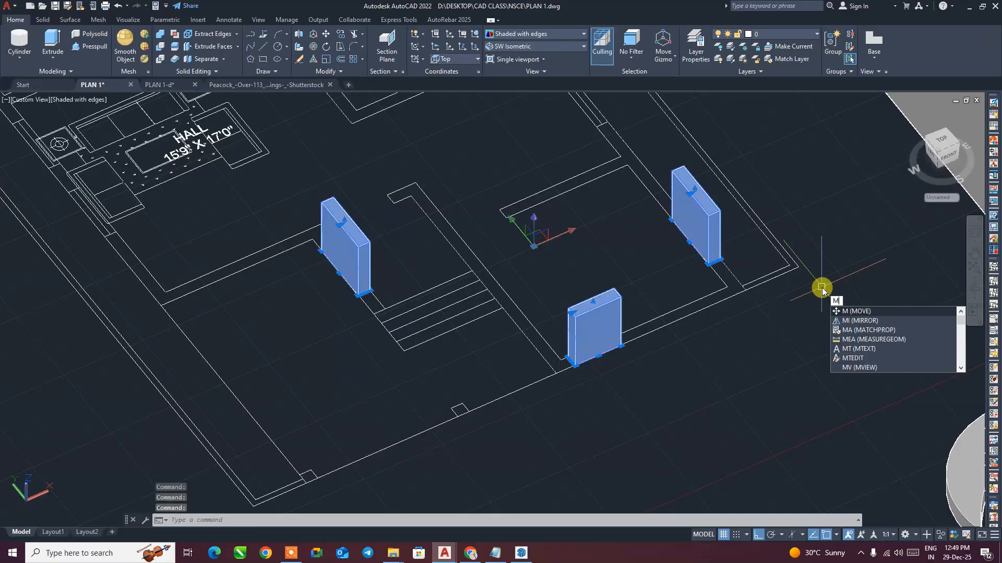
{"action": "key", "text": "Return"}
{"action": "scroll", "coordinate": [822, 289], "scroll_direction": "down", "scroll_amount": 3}
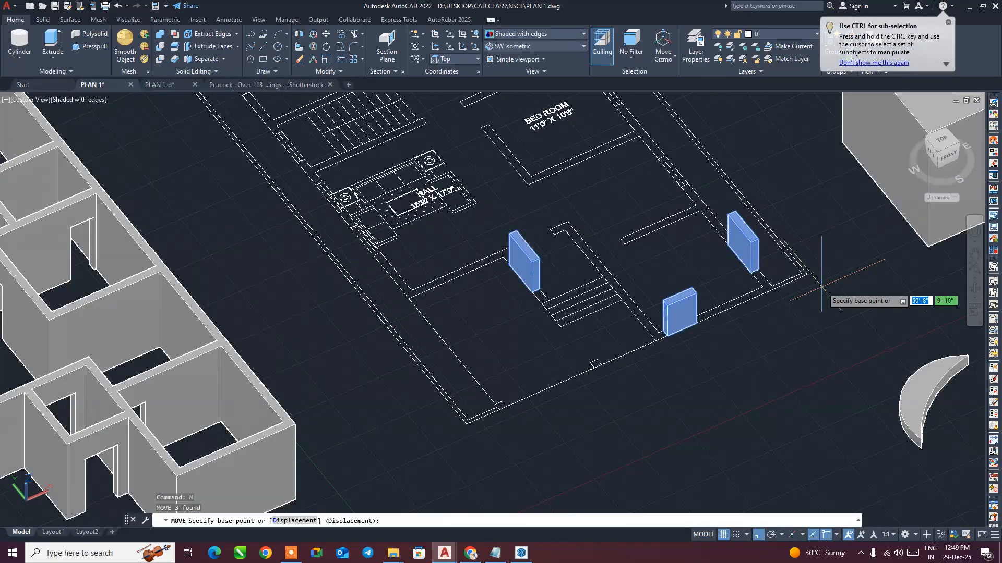
{"action": "middle_click_drag", "start_coordinate": [807, 313], "coordinate": [794, 340]}
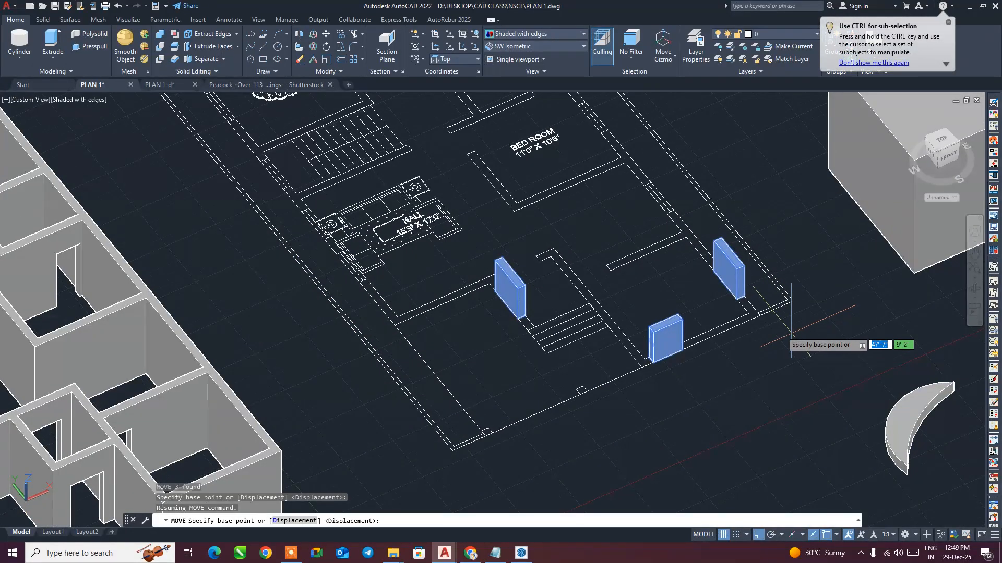
{"action": "left_click", "coordinate": [760, 315]}
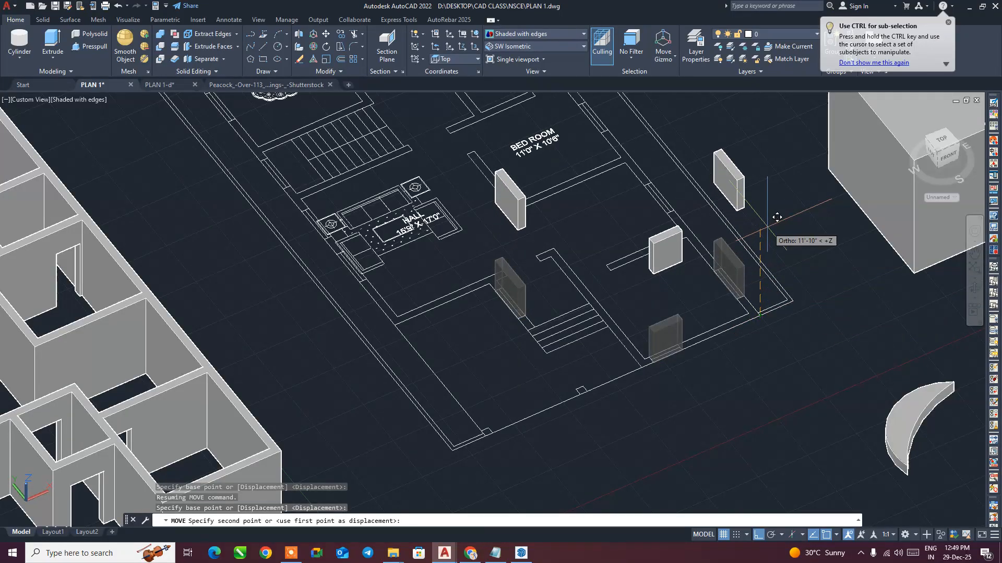
{"action": "type", "text": "3'"}
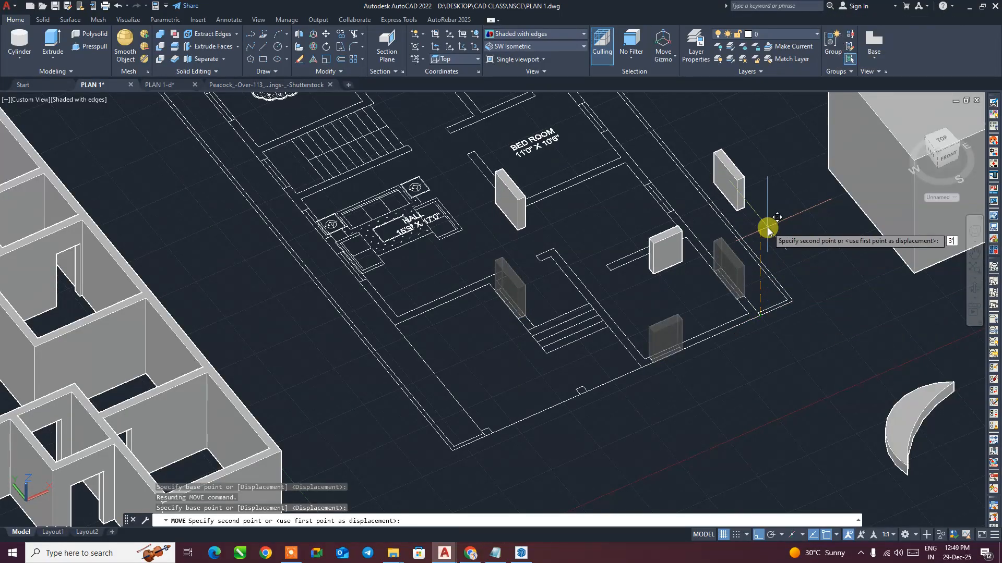
{"action": "key", "text": "Return"}
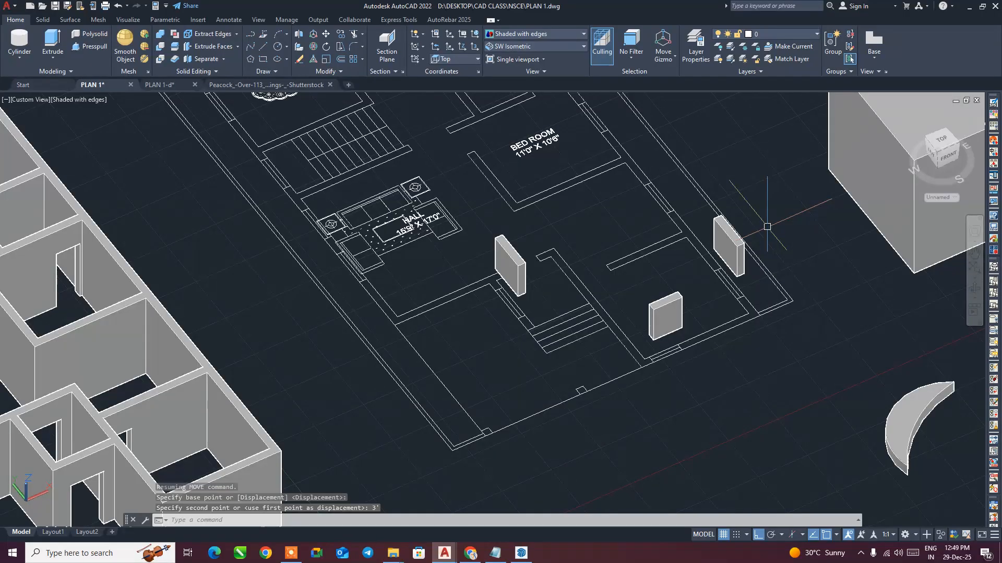
- Move the three window blocks from the plan's outer wall corner below the hall to the matching base corner of the 3D wall model
{"action": "left_click", "coordinate": [723, 235]}
{"action": "left_click", "coordinate": [509, 265]}
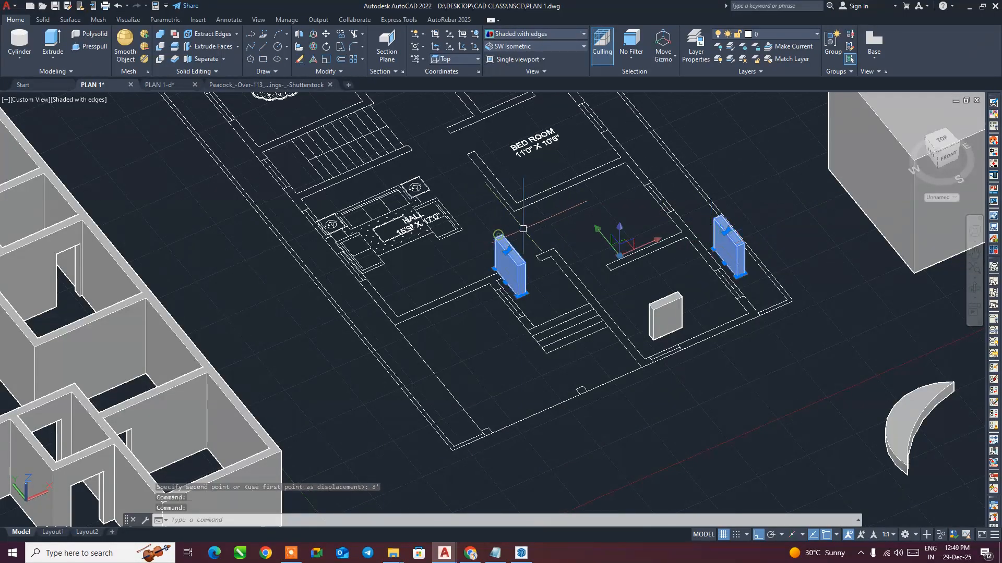
{"action": "left_click", "coordinate": [659, 301]}
{"action": "scroll", "coordinate": [678, 313], "scroll_direction": "down", "scroll_amount": 5}
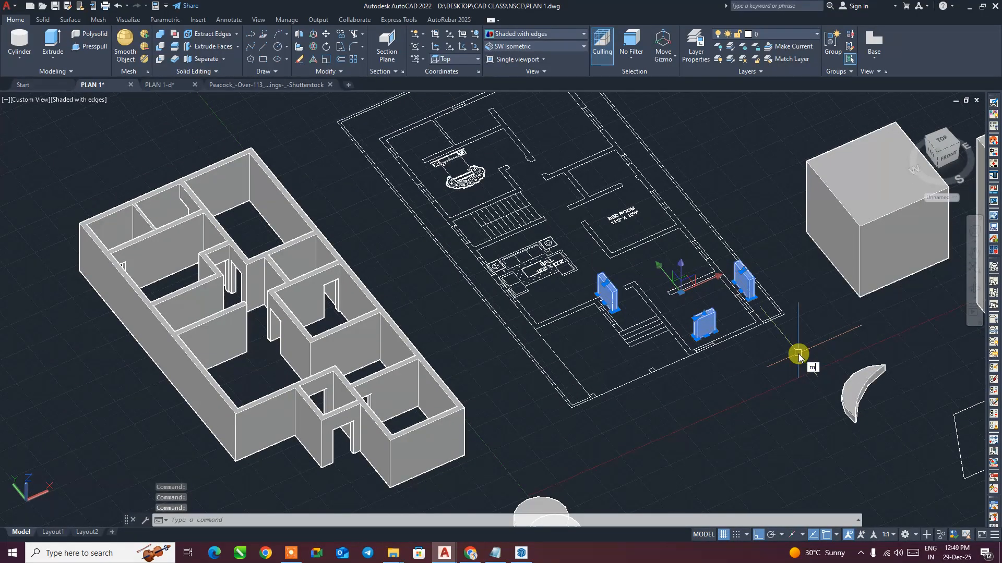
{"action": "key", "text": "Return"}
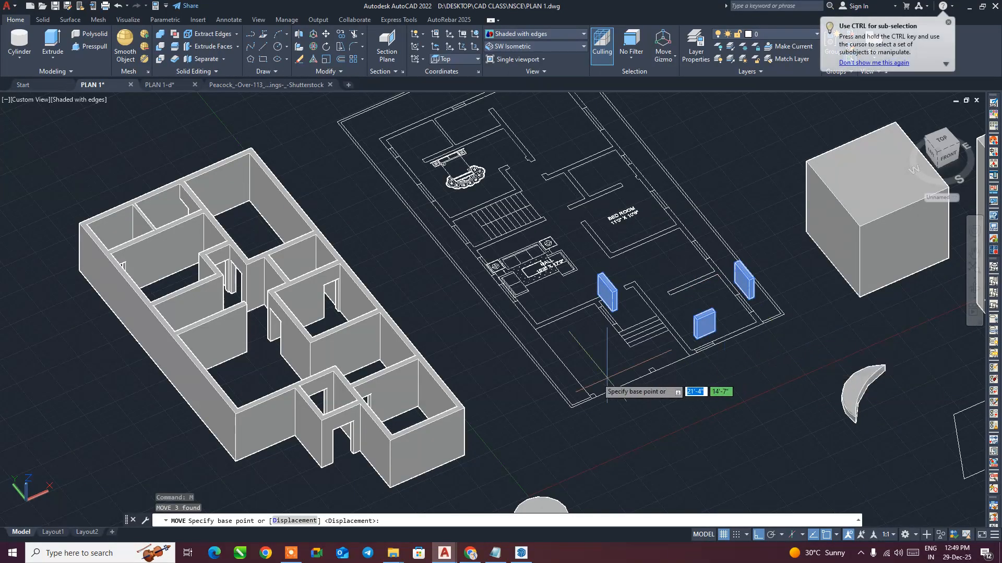
{"action": "left_click", "coordinate": [533, 329]}
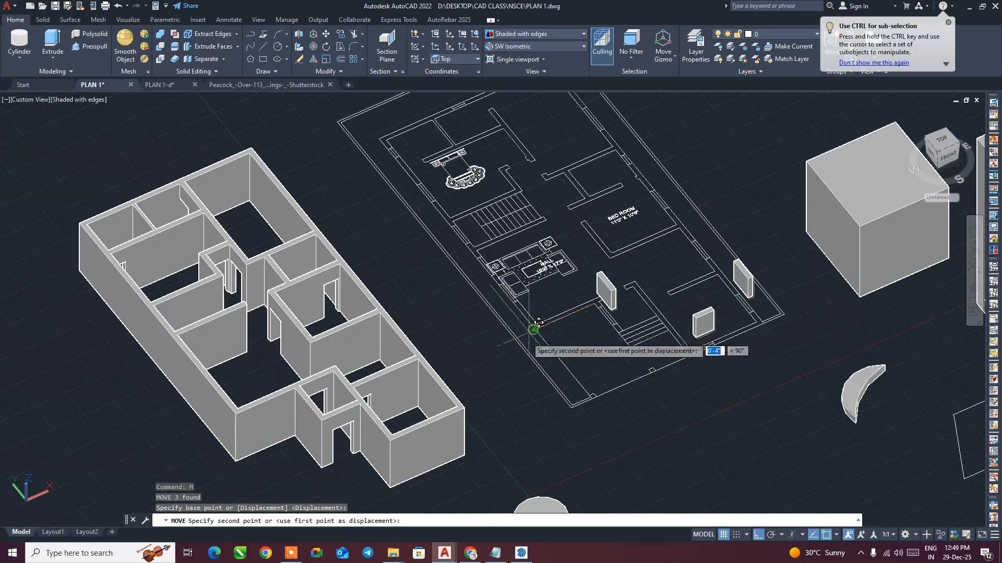
{"action": "left_click", "coordinate": [235, 462]}
{"action": "middle_click_drag", "start_coordinate": [454, 379], "coordinate": [463, 352]}
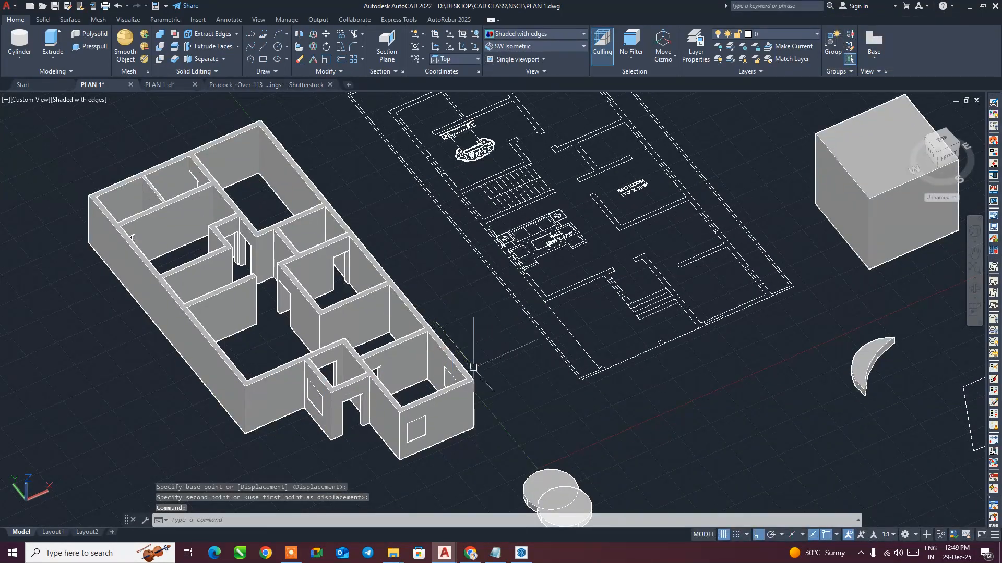
- Subtract the three window blocks from the wall solid to cut the window openings
{"action": "type", "text": "su"}
{"action": "key", "text": "Return"}
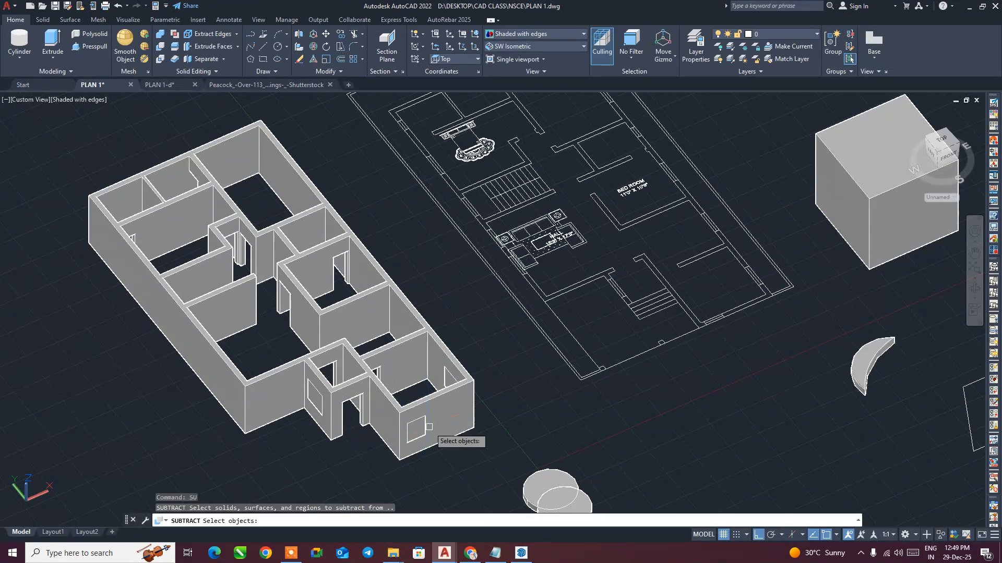
{"action": "left_click", "coordinate": [425, 400]}
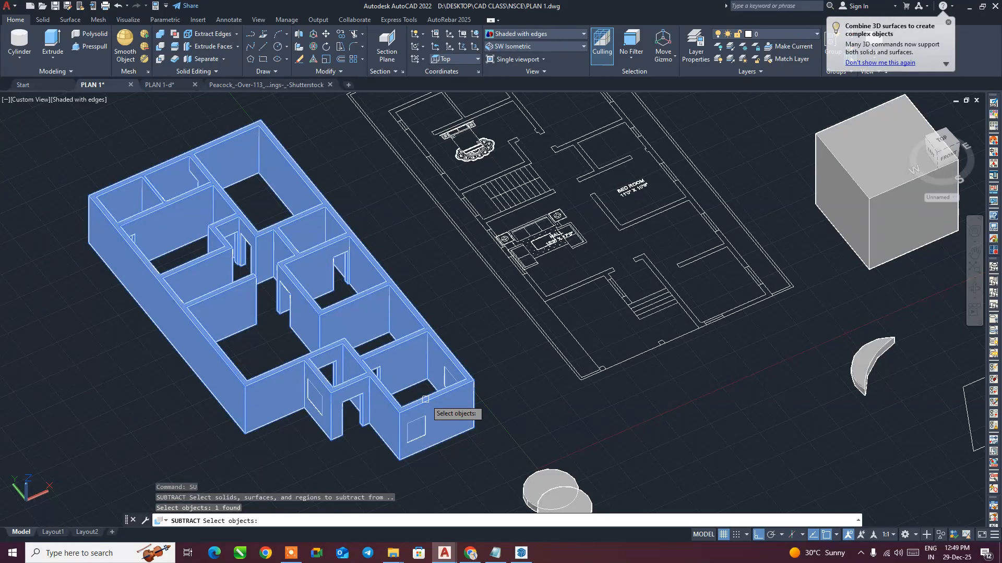
{"action": "key", "text": "Return"}
{"action": "left_click", "coordinate": [498, 460]}
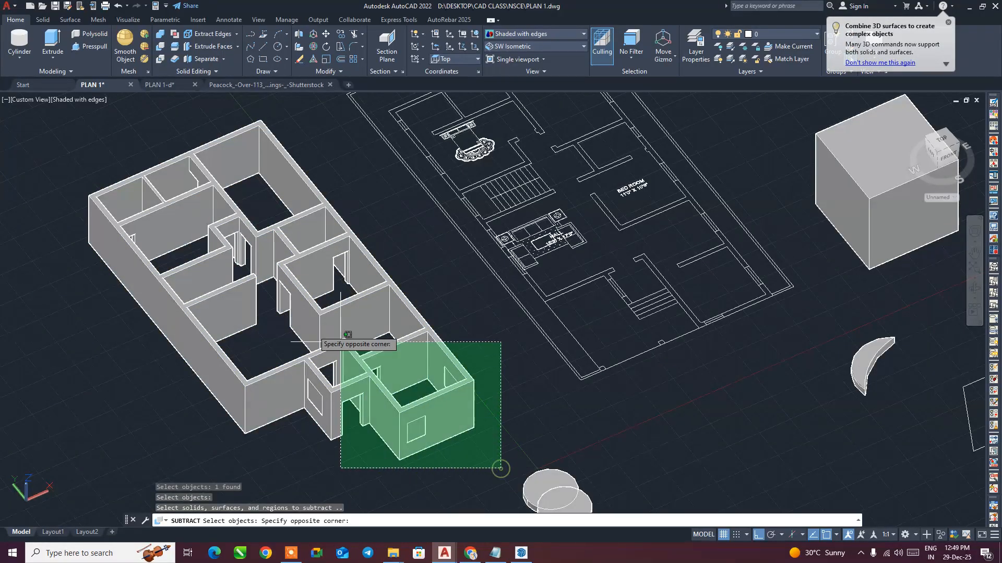
{"action": "left_click", "coordinate": [284, 318]}
{"action": "key", "text": "Return"}
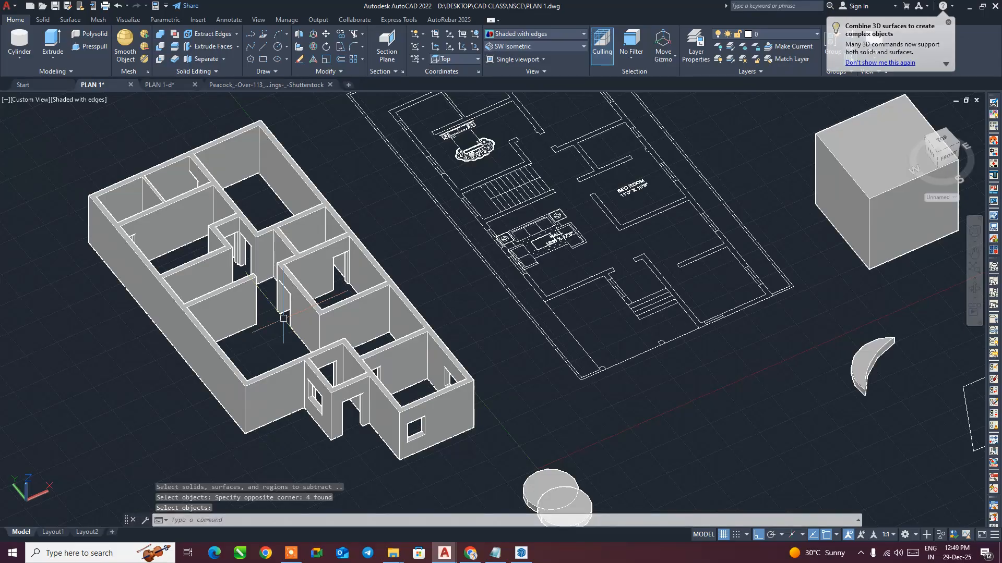
- Orbit around the 3D wall model to examine the window openings in its front walls
{"action": "mouse_move", "coordinate": [384, 440]}
{"action": "middle_mouse_down", "text": "shift"}
{"action": "mouse_move", "coordinate": [414, 403]}
{"action": "mouse_move", "coordinate": [402, 398]}
{"action": "mouse_move", "coordinate": [372, 430]}
{"action": "mouse_move", "coordinate": [380, 439]}
{"action": "middle_mouse_up", "text": "shift"}
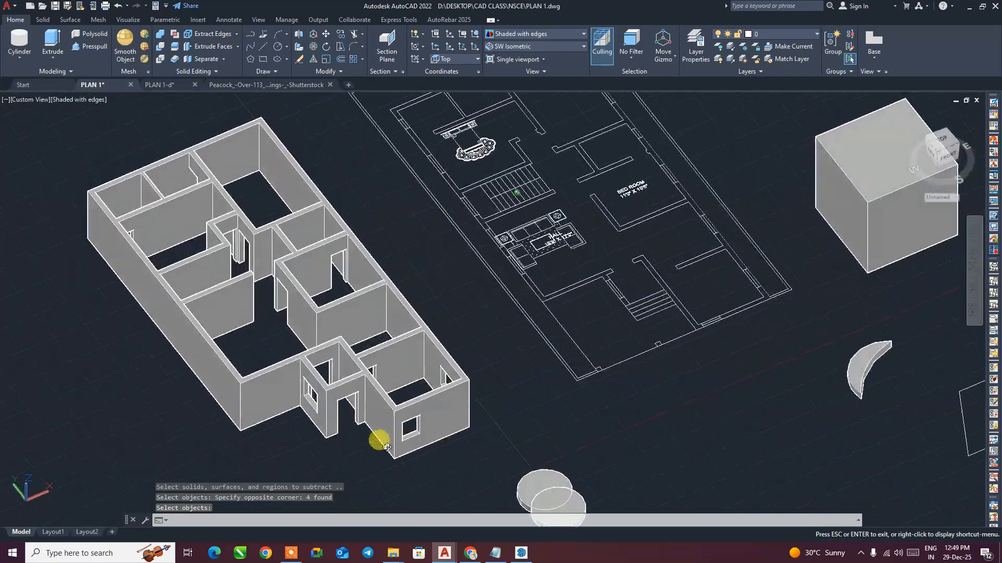
{"action": "type", "text": "ORBIT"}
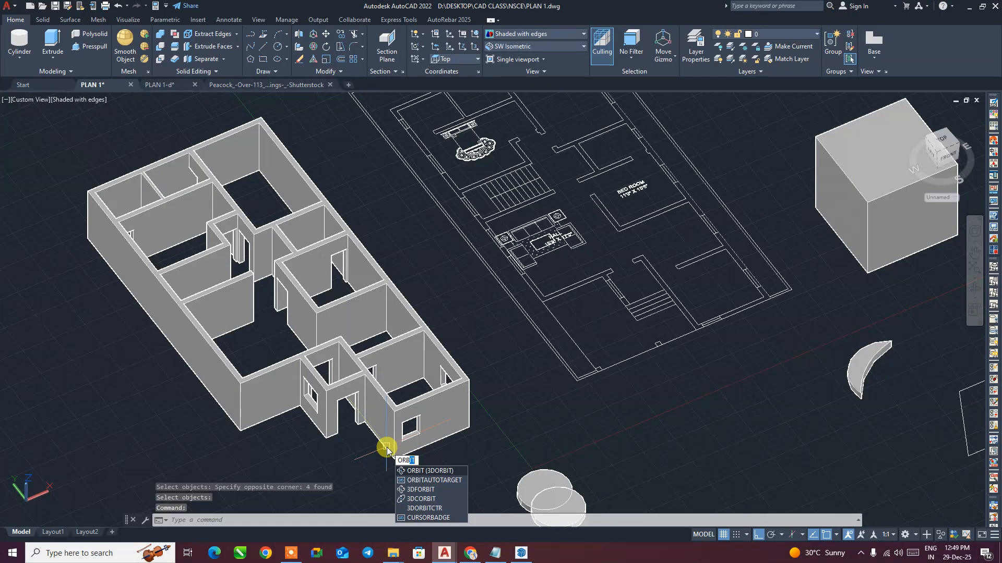
{"action": "key", "text": "Return"}
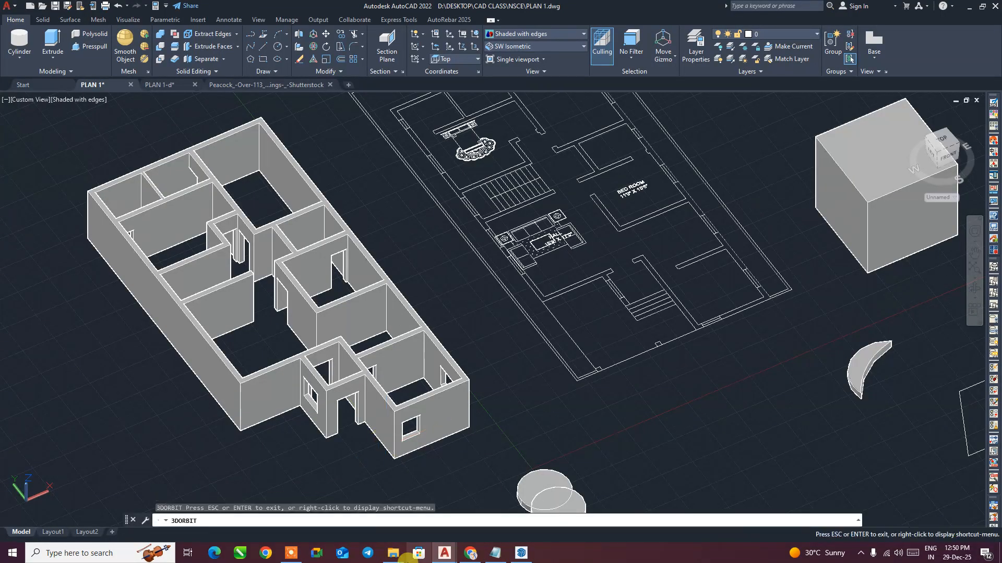
{"action": "mouse_move", "coordinate": [287, 358]}
{"action": "left_mouse_down"}
{"action": "mouse_move", "coordinate": [370, 340]}
{"action": "mouse_move", "coordinate": [342, 329]}
{"action": "mouse_move", "coordinate": [293, 351]}
{"action": "mouse_move", "coordinate": [303, 349]}
{"action": "left_mouse_up"}
{"action": "key", "text": "Escape"}
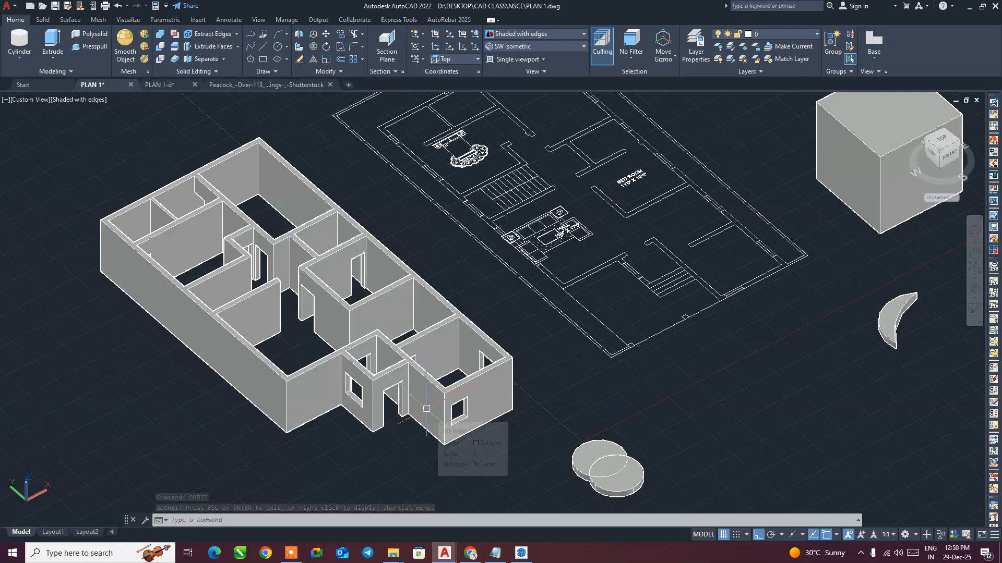
{"action": "key", "text": "Return"}
{"action": "left_click_drag", "start_coordinate": [440, 399], "coordinate": [401, 369]}
{"action": "left_click_drag", "start_coordinate": [401, 370], "coordinate": [452, 386]}
{"action": "key", "text": "Escape"}
{"action": "type", "text": "ORib"}
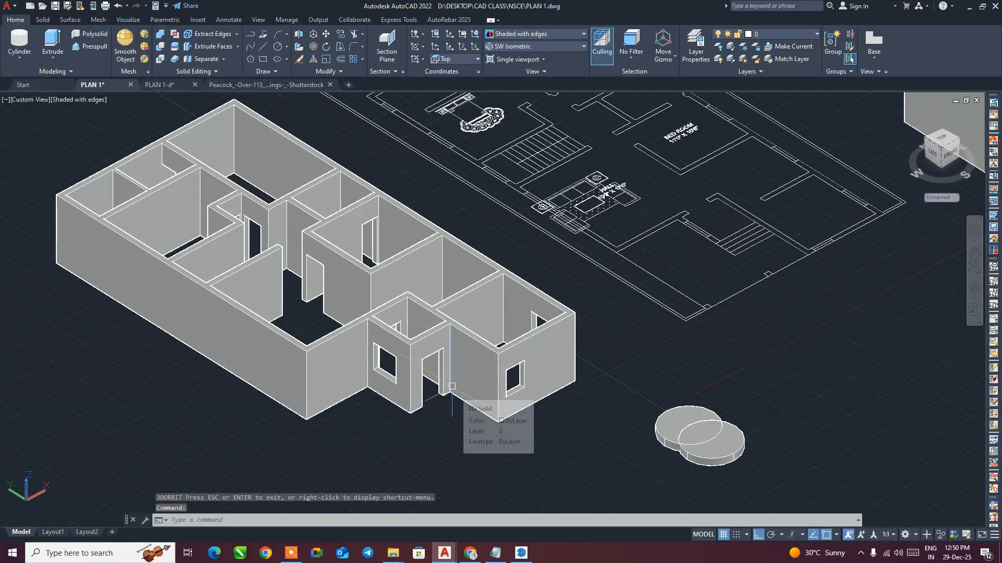
{"action": "key", "text": "Return"}
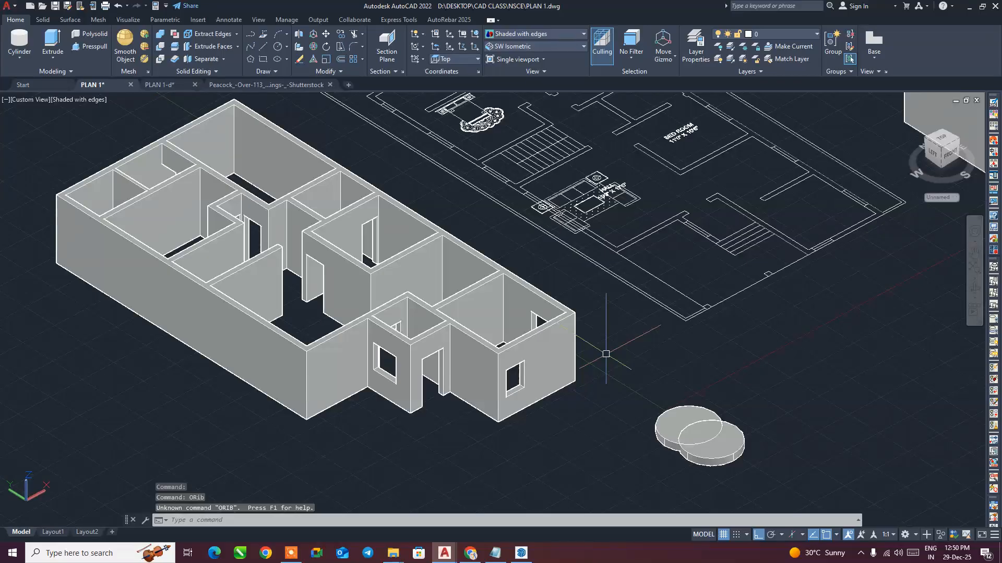
{"action": "key", "text": "Escape"}
{"action": "middle_click_drag", "start_coordinate": [93, 278], "coordinate": [143, 342], "text": "shift"}
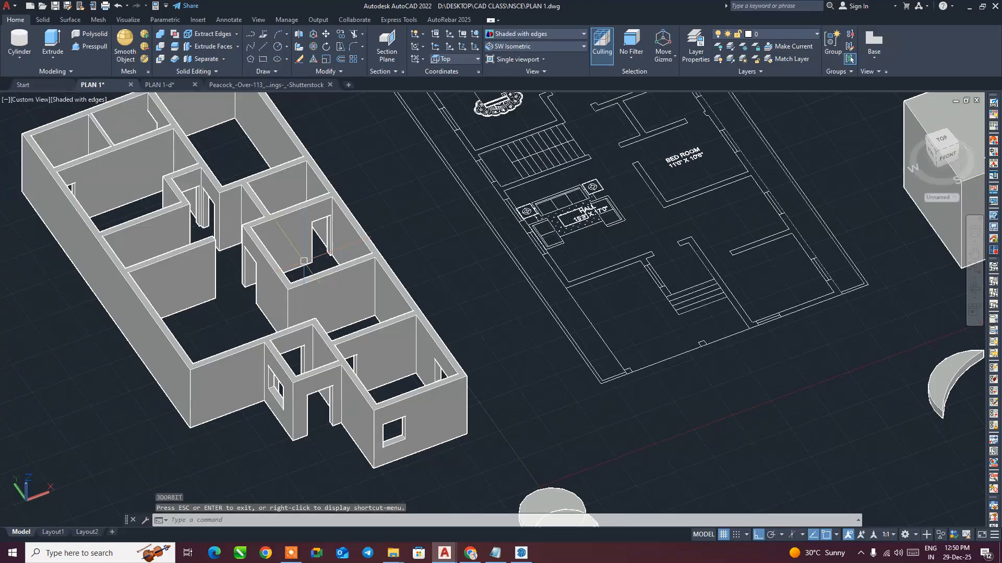
{"action": "scroll", "coordinate": [313, 271], "scroll_direction": "down", "scroll_amount": 3}
{"action": "middle_click_drag", "start_coordinate": [353, 335], "coordinate": [385, 346]}
{"action": "key", "text": "Escape"}
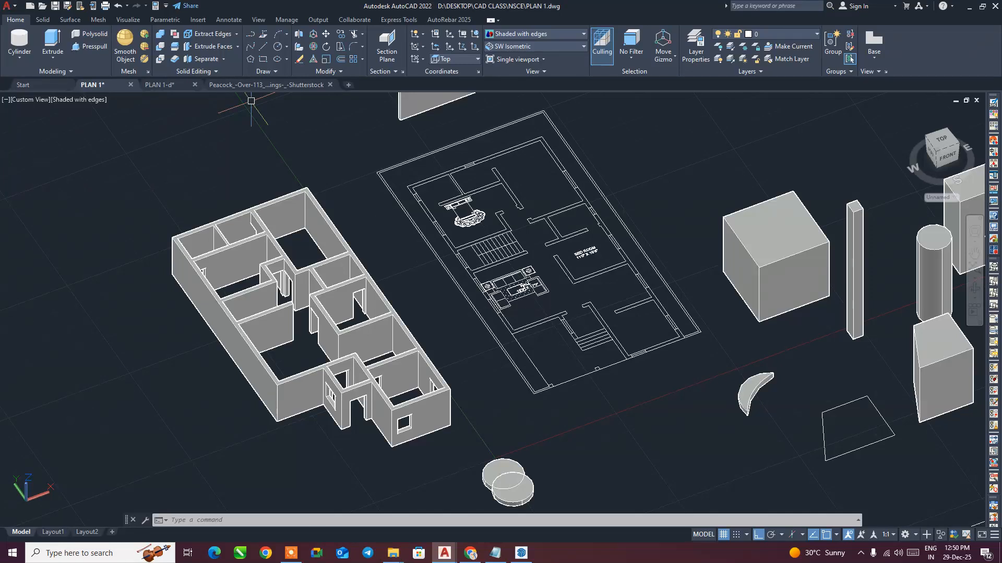
- Presspull the top face of the large box beside the floor plan upward, and push it back down to about its former height
{"action": "middle_click_drag", "start_coordinate": [200, 209], "coordinate": [238, 202]}
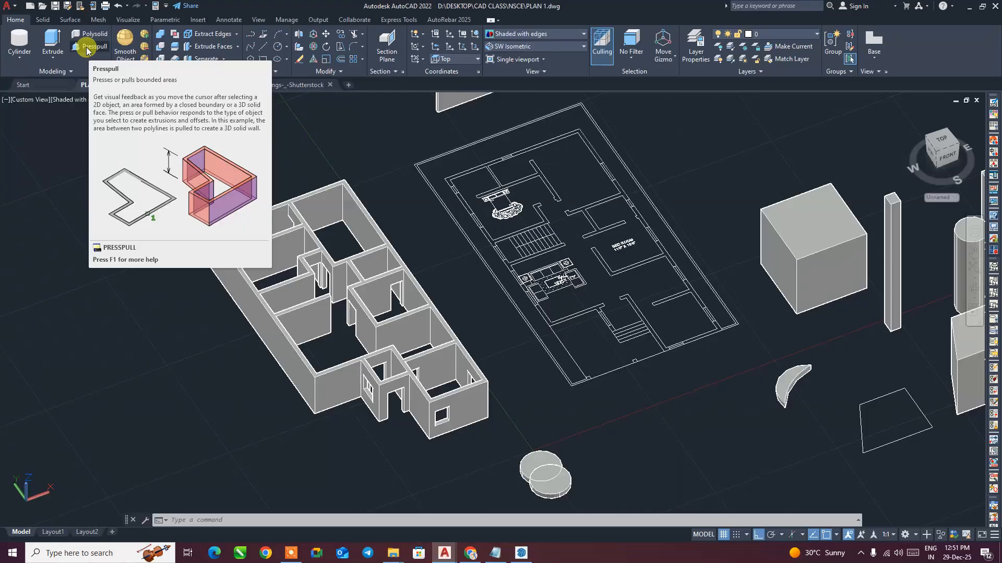
{"action": "left_click", "coordinate": [86, 50]}
{"action": "middle_click_drag", "start_coordinate": [635, 352], "coordinate": [467, 378]}
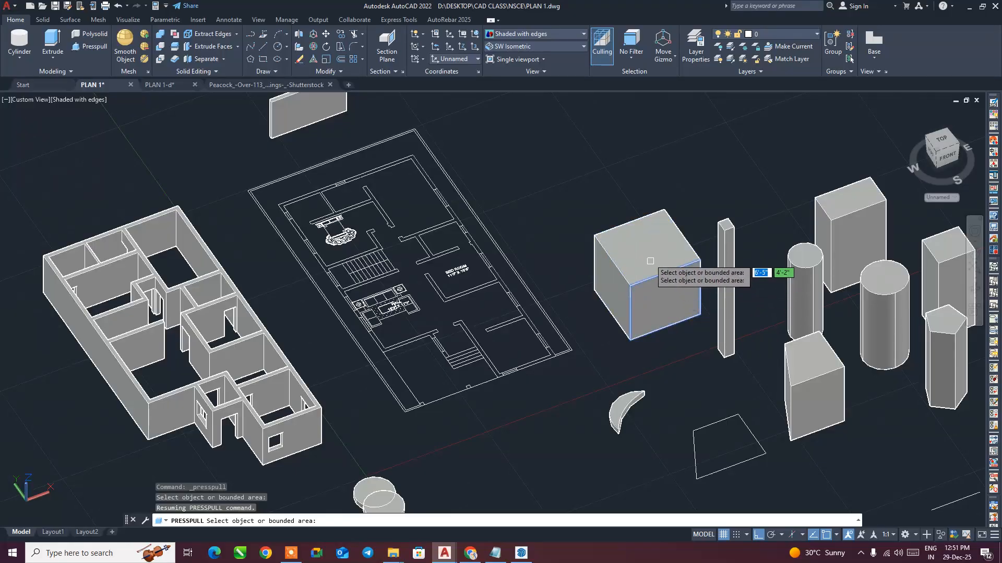
{"action": "left_click", "coordinate": [649, 242]}
{"action": "left_click", "coordinate": [647, 172]}
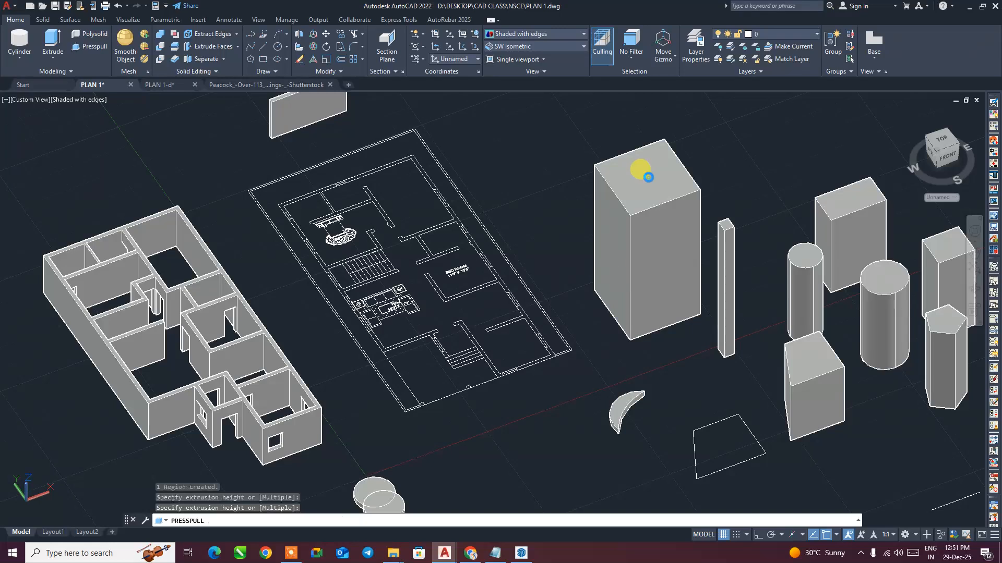
{"action": "left_click", "coordinate": [648, 180]}
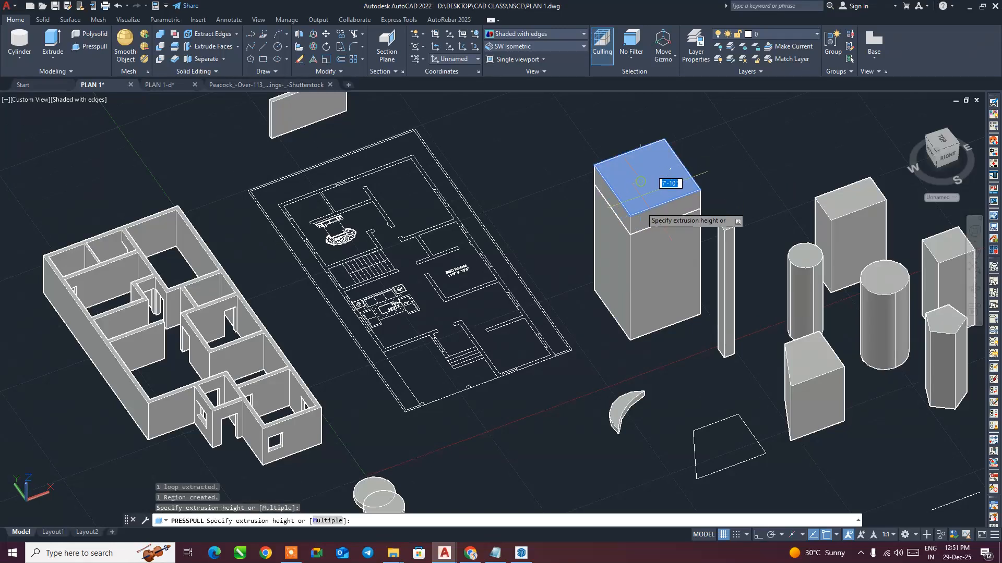
{"action": "left_click", "coordinate": [640, 237]}
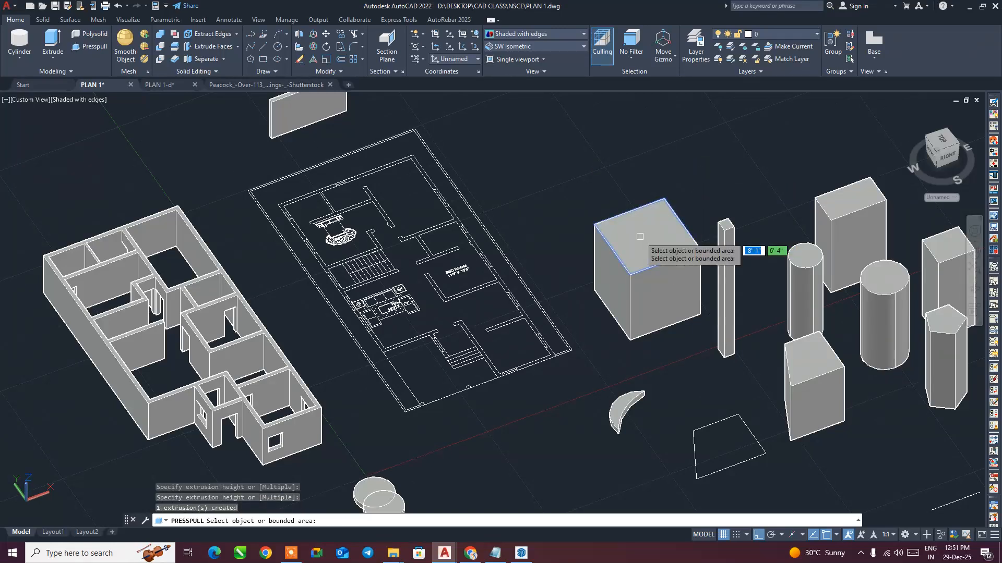
- Presspull the large box's west side face outward, and push it back inward to leave a much thinner block
{"action": "left_click", "coordinate": [613, 282]}
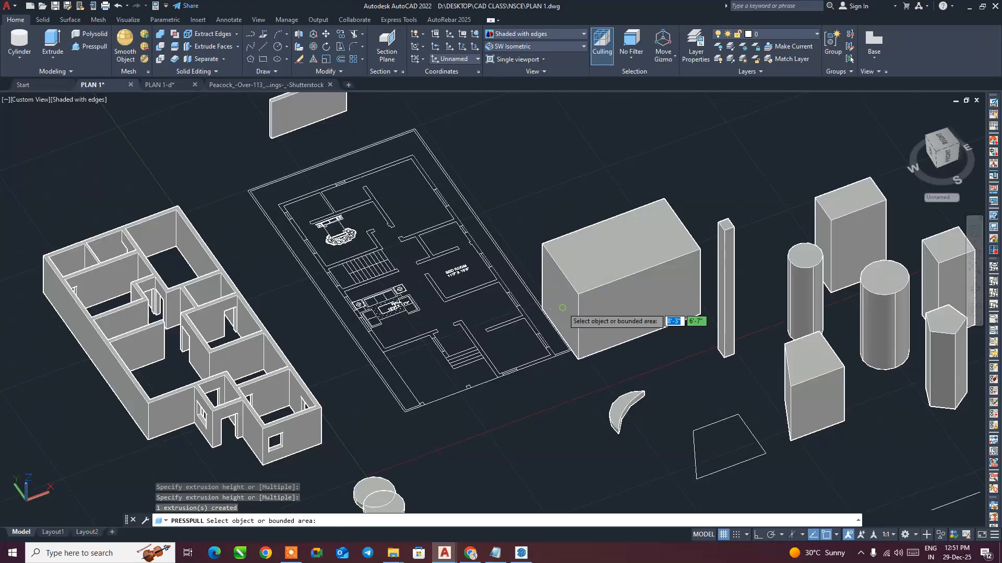
{"action": "left_click", "coordinate": [677, 318]}
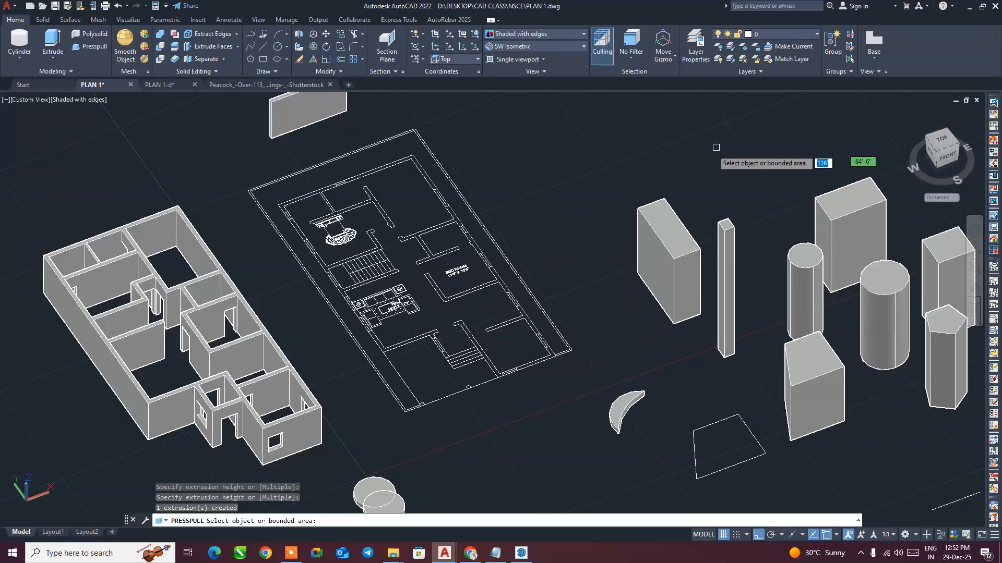
{"action": "key", "text": "Return"}
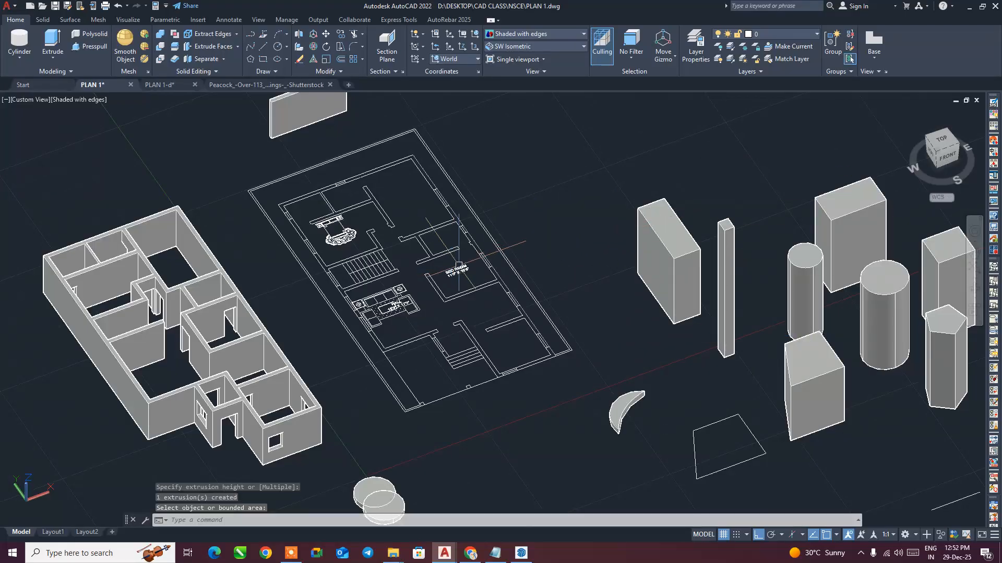
- Presspull the front face of the thin upright slab behind the floor plan outward toward the plan to thicken it into a box
{"action": "middle_click_drag", "start_coordinate": [477, 278], "coordinate": [446, 286]}
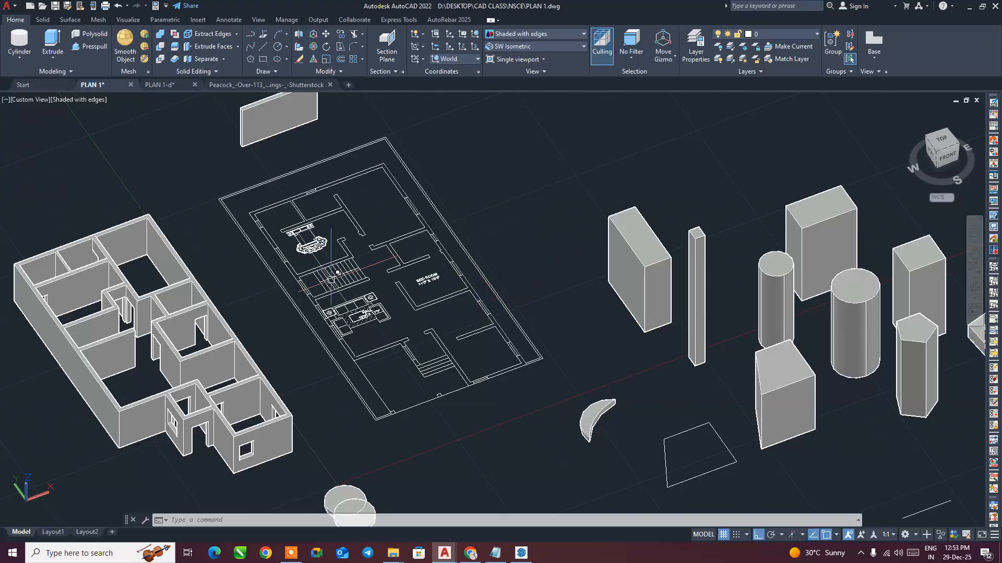
{"action": "middle_click_drag", "start_coordinate": [295, 203], "coordinate": [315, 208]}
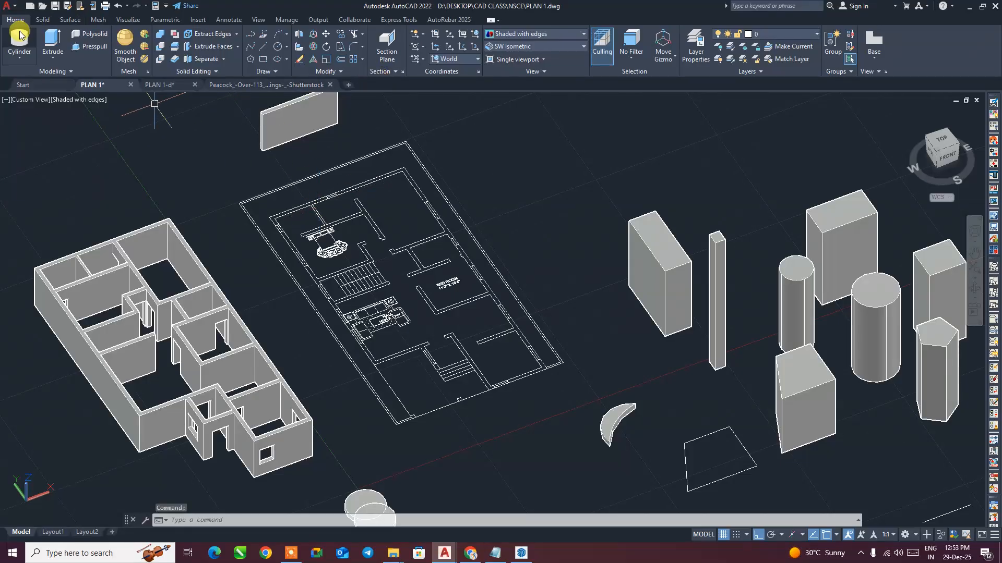
{"action": "left_click", "coordinate": [85, 50]}
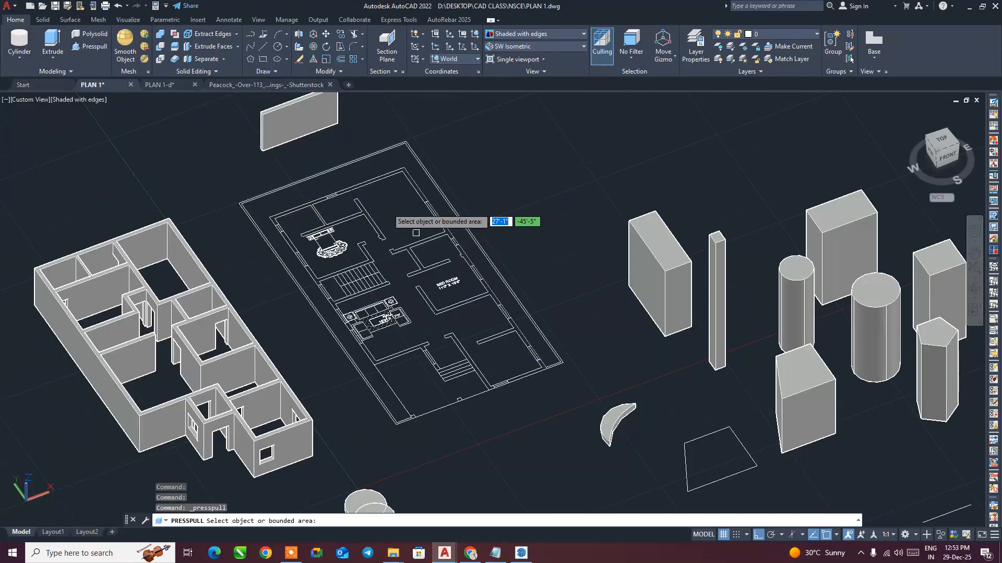
{"action": "left_click", "coordinate": [315, 130]}
{"action": "key", "text": "Escape"}
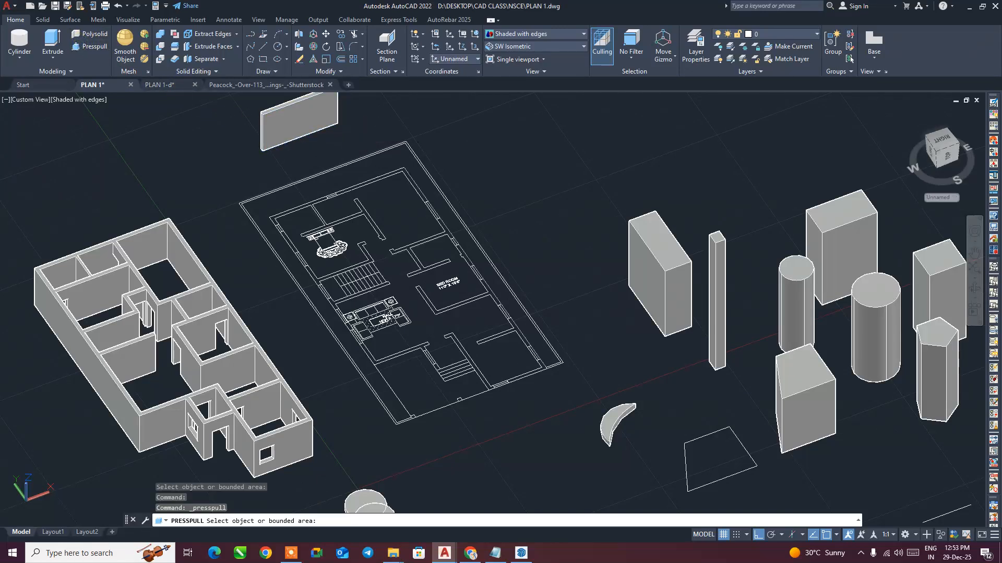
{"action": "left_click", "coordinate": [313, 128]}
{"action": "left_click", "coordinate": [333, 145]}
{"action": "middle_click_drag", "start_coordinate": [488, 162], "coordinate": [436, 206]}
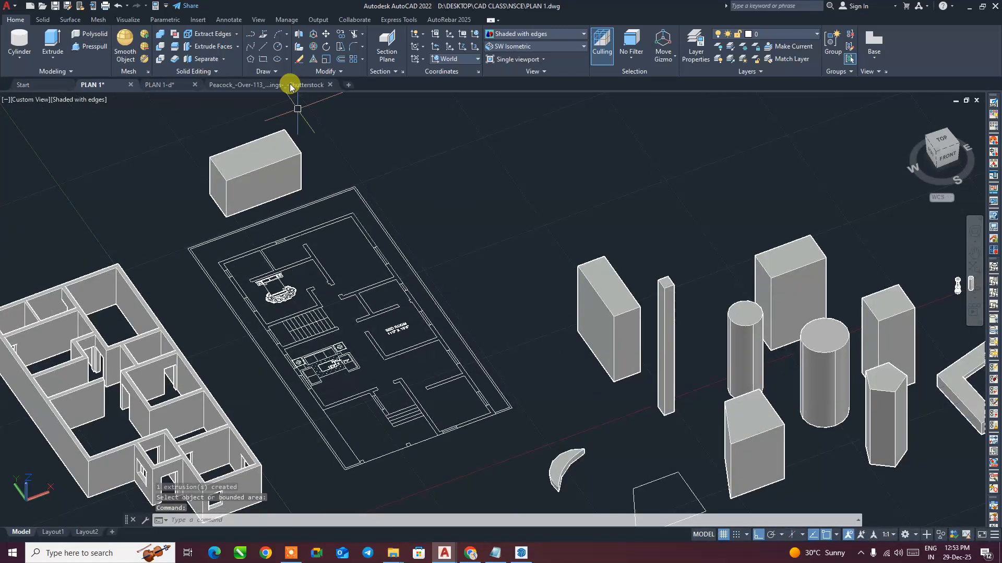
- Draw a small circle in the empty area behind the floor plan and Presspull it upward into a tall cylinder
{"action": "left_click", "coordinate": [280, 51]}
{"action": "left_click", "coordinate": [451, 208]}
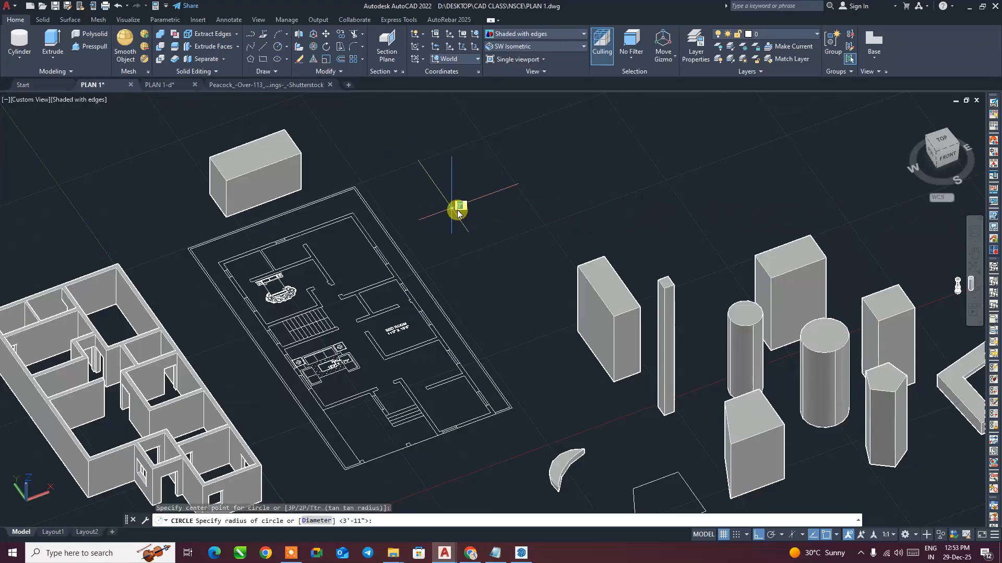
{"action": "left_click", "coordinate": [458, 198]}
{"action": "left_click", "coordinate": [91, 46]}
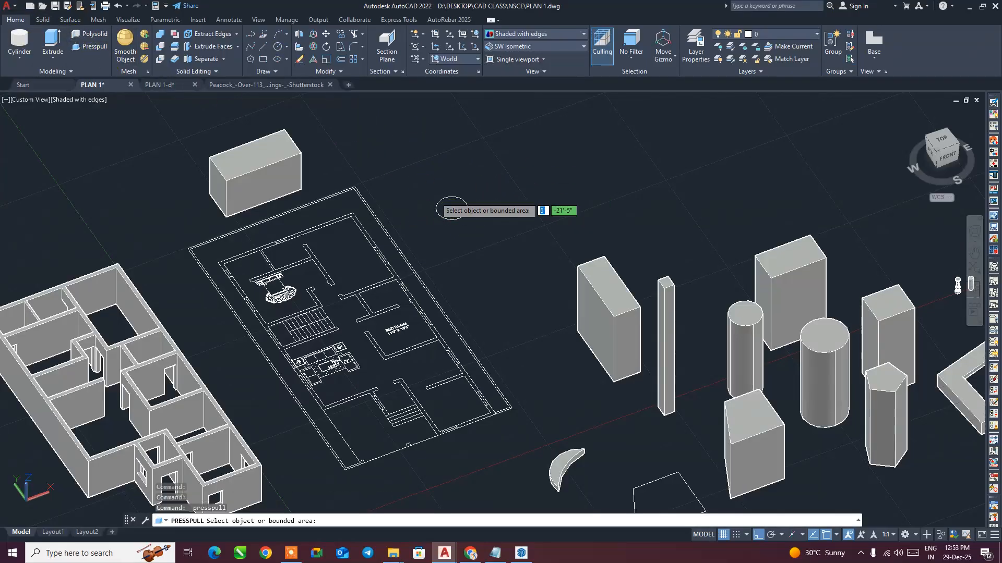
{"action": "left_click", "coordinate": [449, 211]}
{"action": "left_click", "coordinate": [441, 142]}
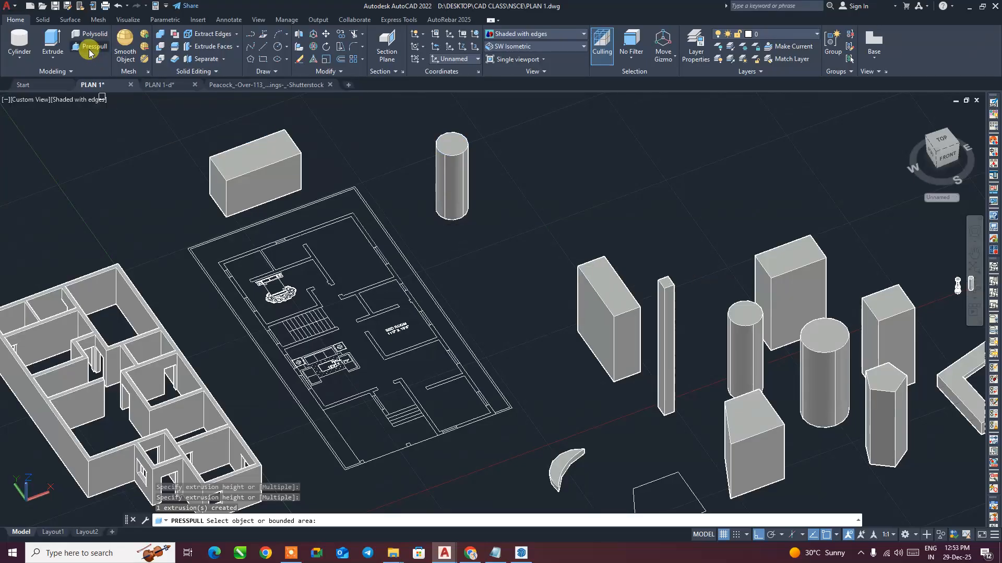
{"action": "key", "text": "Return"}
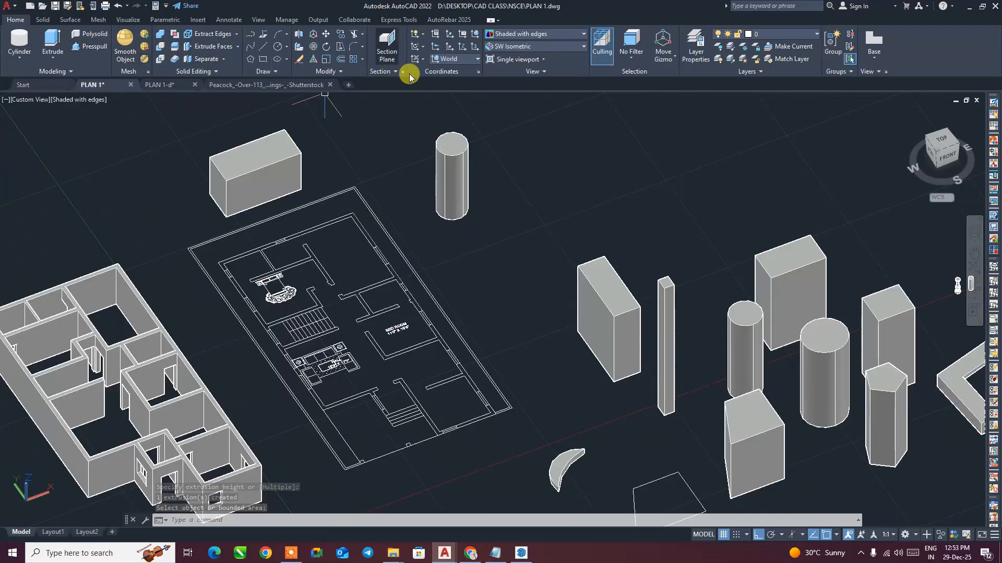
{"action": "left_click", "coordinate": [134, 172]}
{"action": "mouse_move", "coordinate": [196, 168]}
{"action": "middle_mouse_down"}
{"action": "mouse_move", "coordinate": [343, 181]}
{"action": "mouse_move", "coordinate": [284, 155]}
{"action": "middle_mouse_up"}
{"action": "scroll", "coordinate": [287, 155], "scroll_direction": "down", "scroll_amount": 2}
{"action": "middle_click_drag", "start_coordinate": [485, 239], "coordinate": [346, 290]}
{"action": "middle_click_drag", "start_coordinate": [319, 244], "coordinate": [333, 245]}
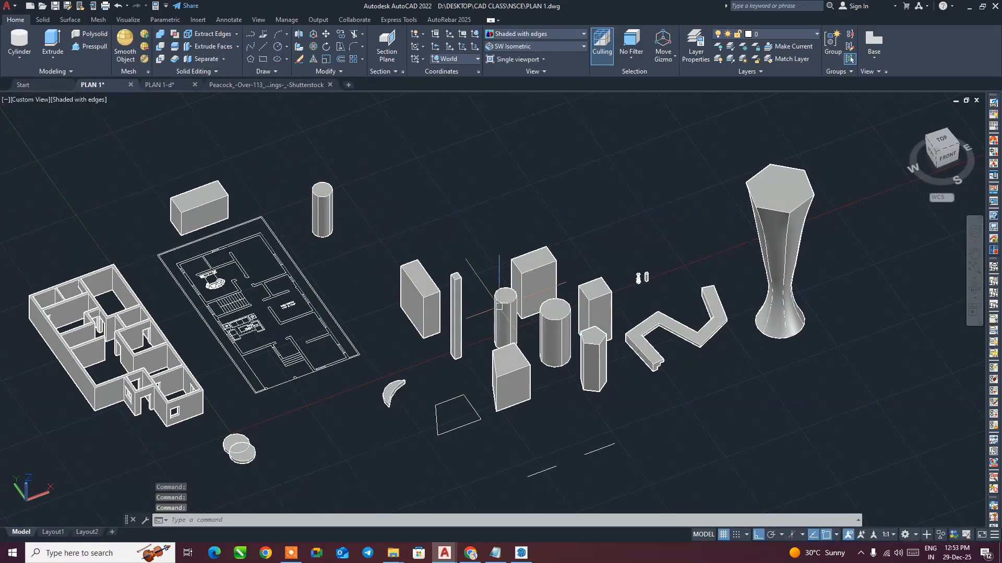
{"action": "left_click", "coordinate": [876, 420]}
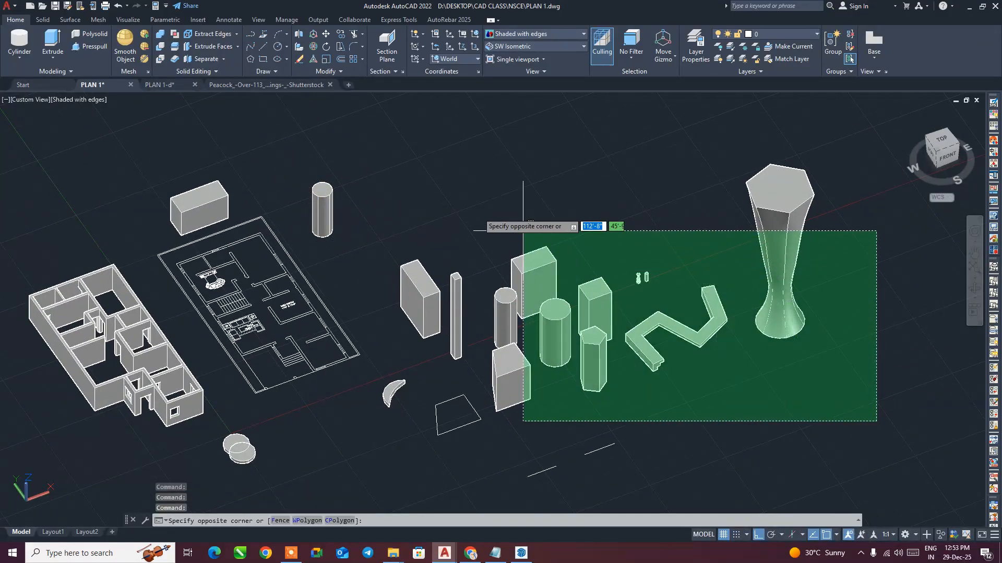
{"action": "left_click", "coordinate": [415, 178]}
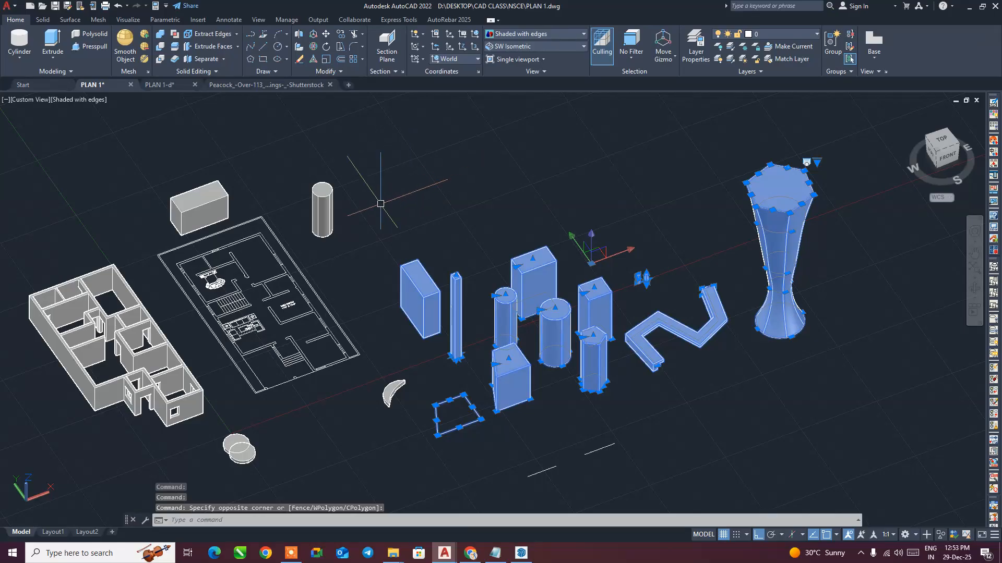
{"action": "key", "text": "Escape"}
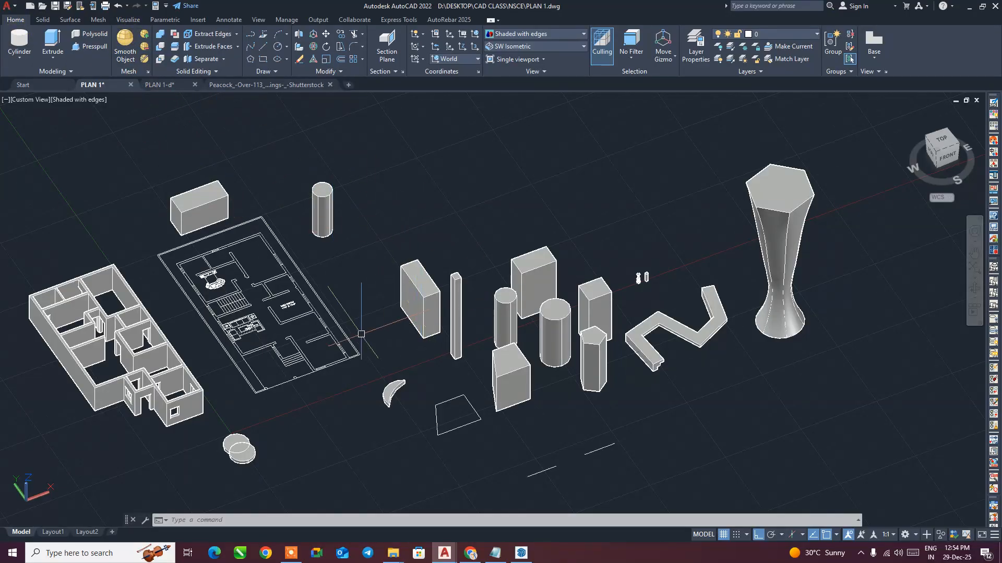
- Convert the thinned block nearest the floor plan to a smooth mesh with Smooth Object, accepting mesh creation for the non-primitive solid
{"action": "scroll", "coordinate": [349, 335], "scroll_direction": "up", "scroll_amount": 2}
{"action": "scroll", "coordinate": [462, 305], "scroll_direction": "up", "scroll_amount": 2}
{"action": "middle_click_drag", "start_coordinate": [463, 306], "coordinate": [419, 344]}
{"action": "scroll", "coordinate": [418, 327], "scroll_direction": "up", "scroll_amount": 2}
{"action": "key", "text": "Escape"}
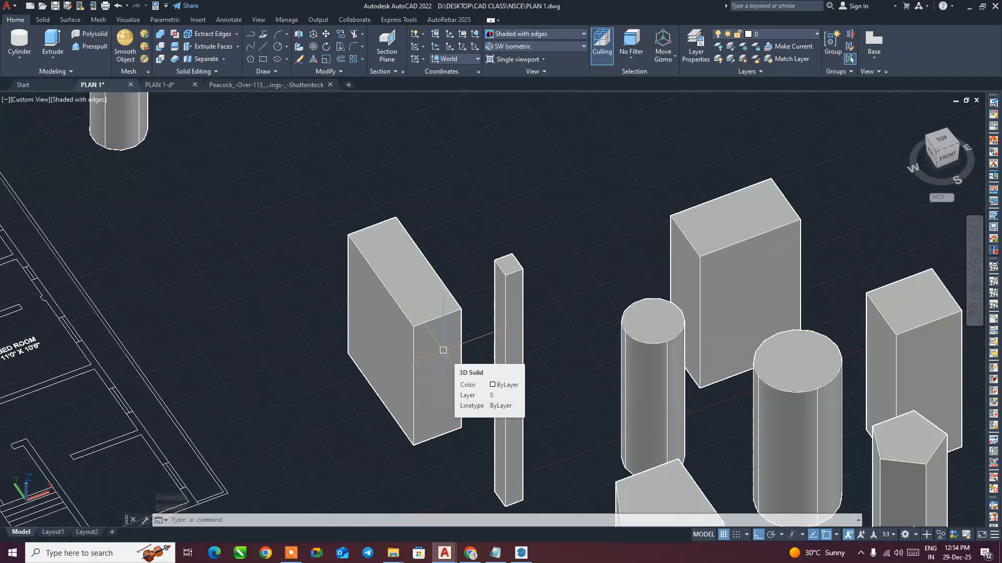
{"action": "left_click", "coordinate": [400, 306]}
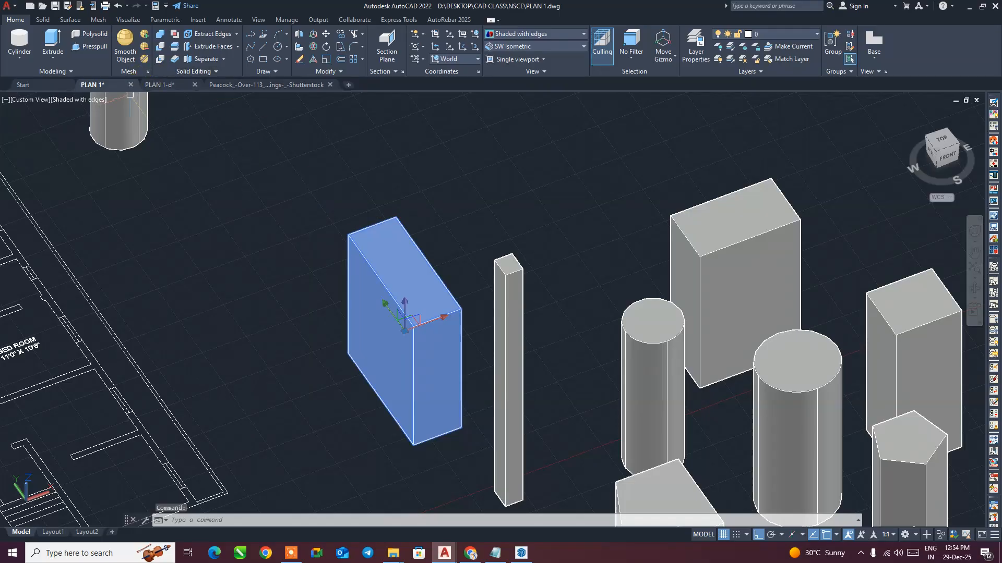
{"action": "left_click", "coordinate": [124, 60]}
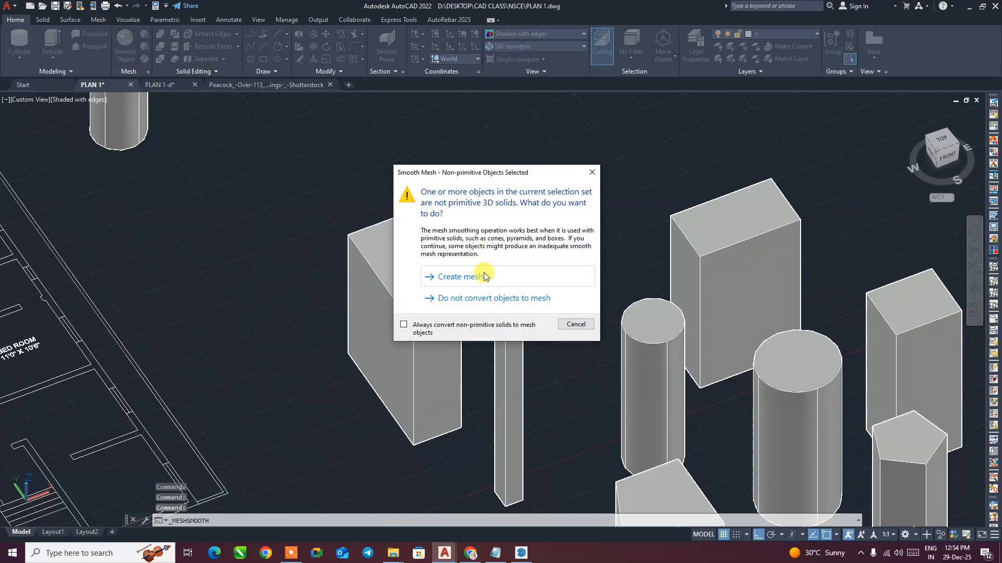
{"action": "left_click", "coordinate": [474, 281]}
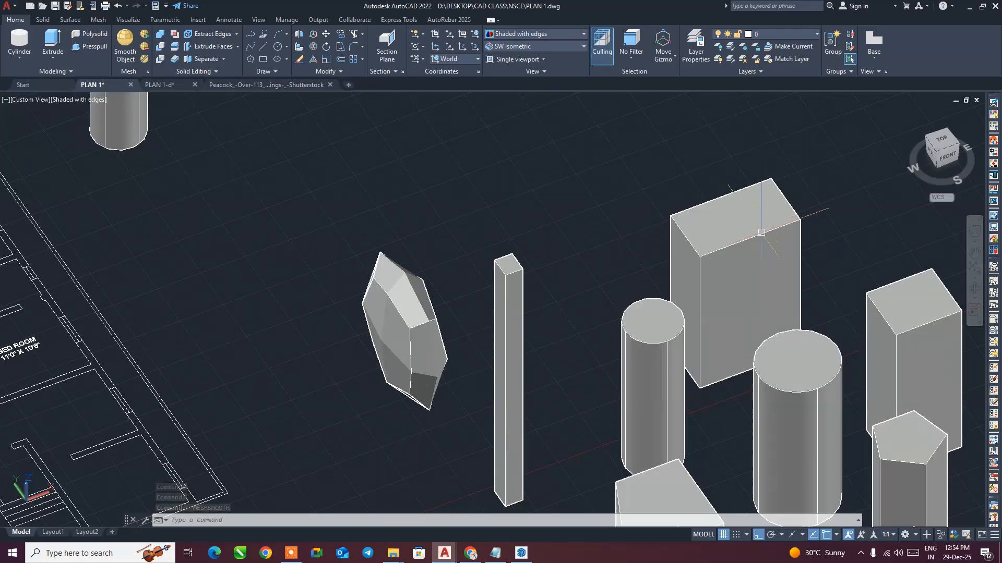
- Undo the mesh smoothing of the thinned block
{"action": "middle_click_drag", "start_coordinate": [405, 381], "coordinate": [436, 364], "text": "shift"}
{"action": "key", "text": "ctrl+z"}
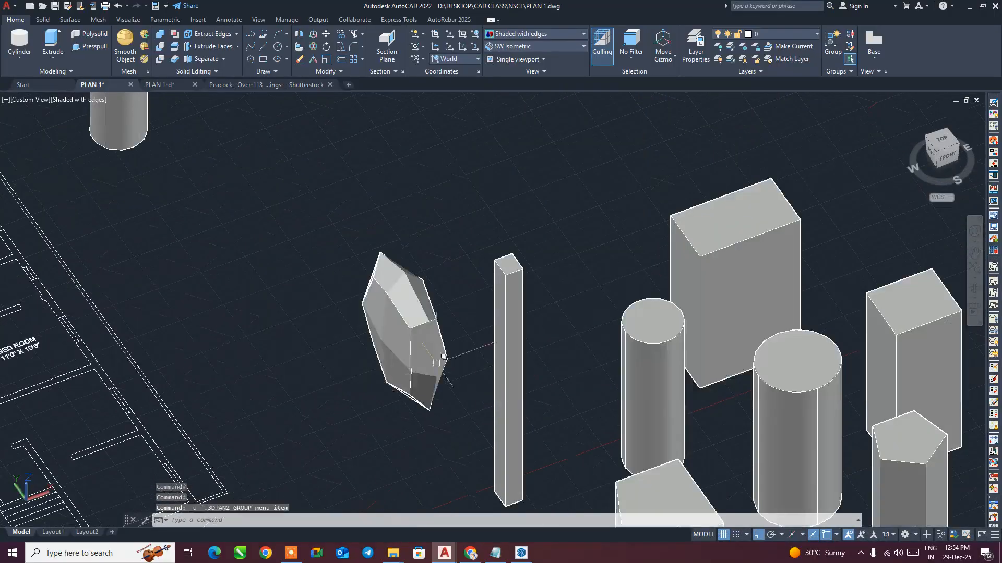
{"action": "key", "text": "ctrl+z"}
- Fillet the short front edge of the thinned block's top face with a 1' radius, and undo the fillet
{"action": "scroll", "coordinate": [436, 360], "scroll_direction": "up", "scroll_amount": 2}
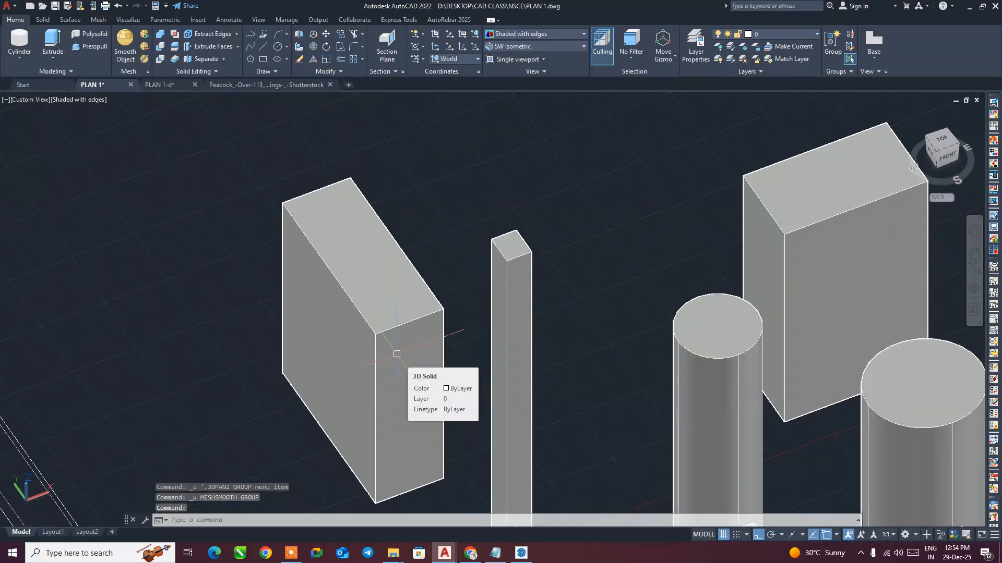
{"action": "type", "text": "F"}
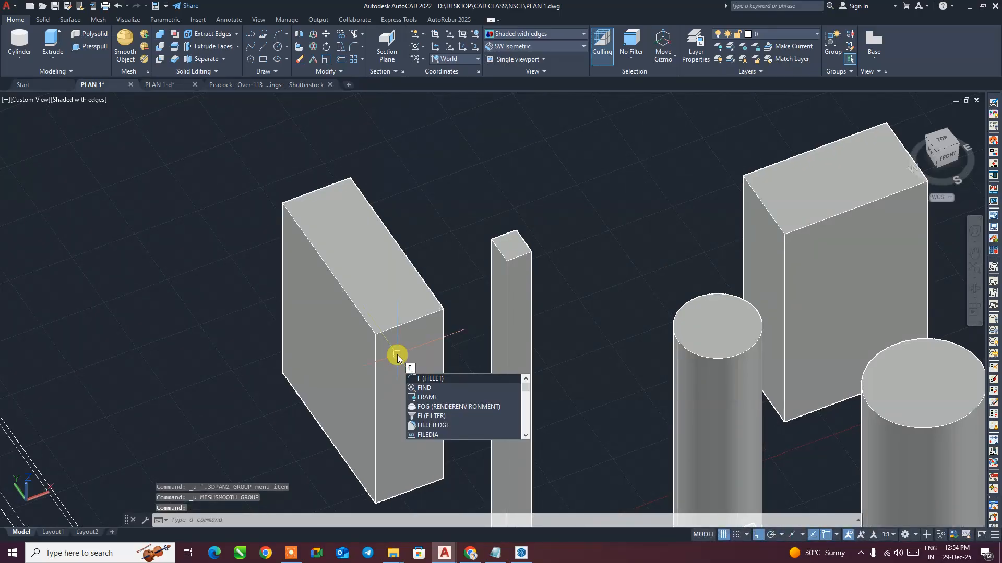
{"action": "key", "text": "Return"}
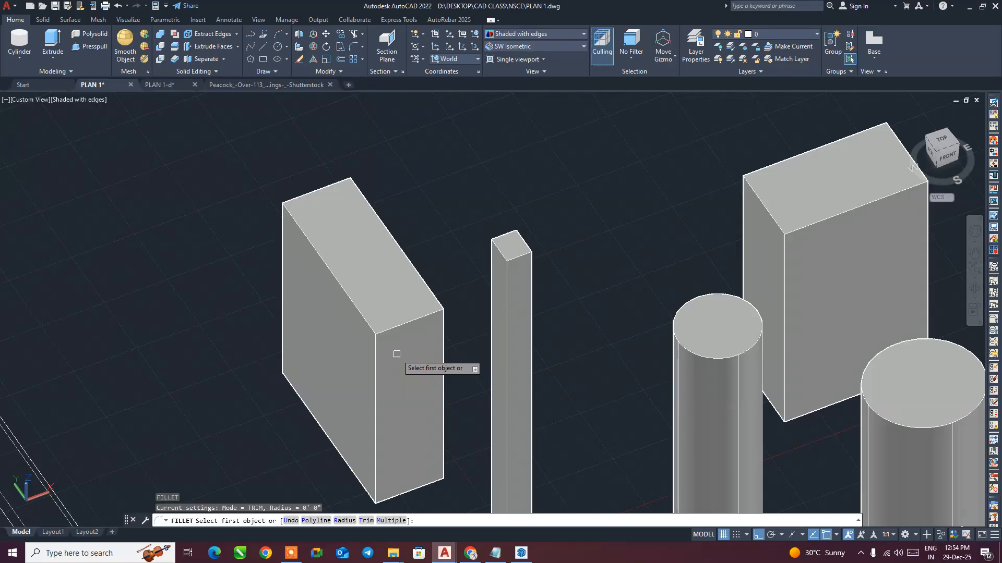
{"action": "type", "text": "r"}
{"action": "key", "text": "Return"}
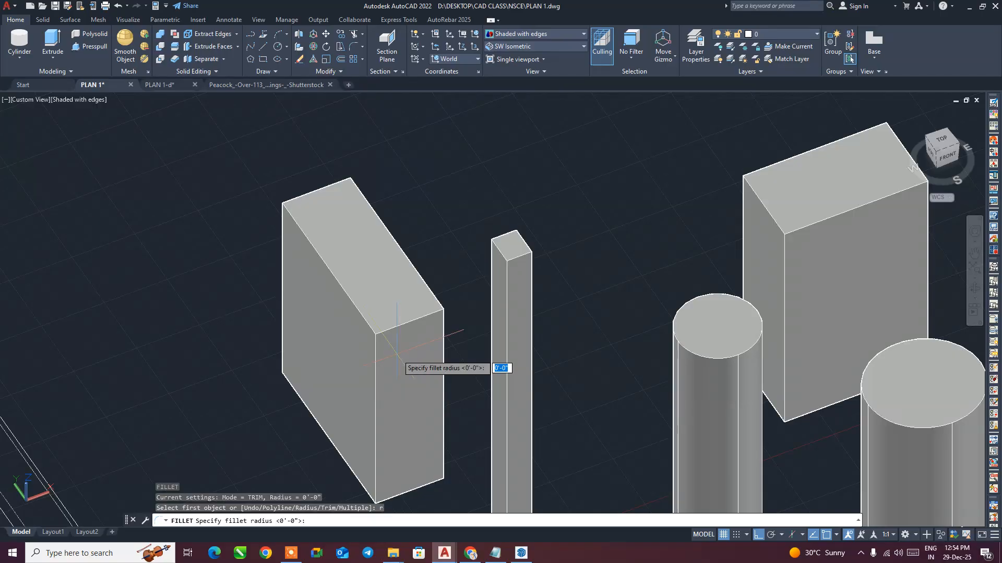
{"action": "type", "text": "1'"}
{"action": "key", "text": "Return"}
{"action": "left_click", "coordinate": [402, 325]}
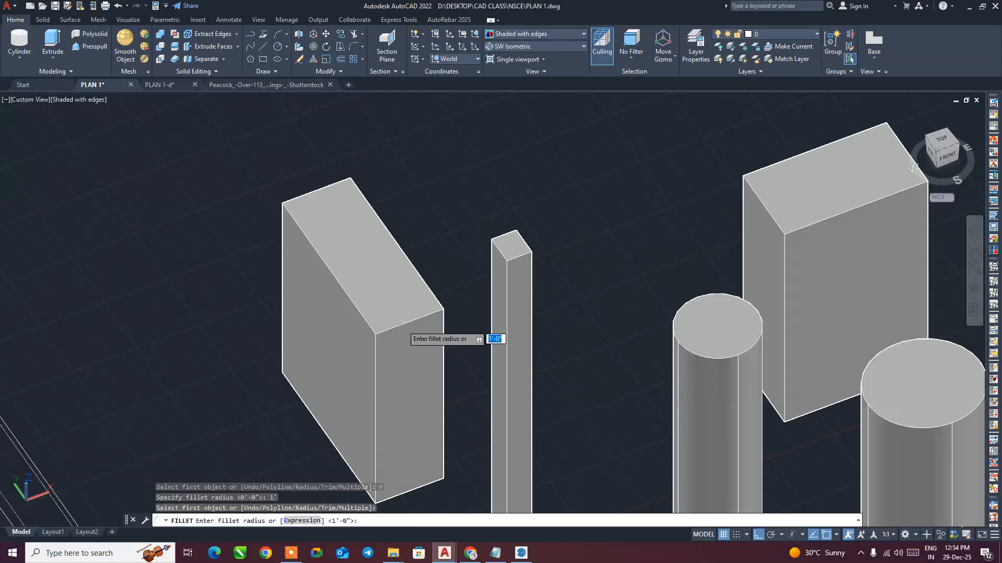
{"action": "key", "text": "Return"}
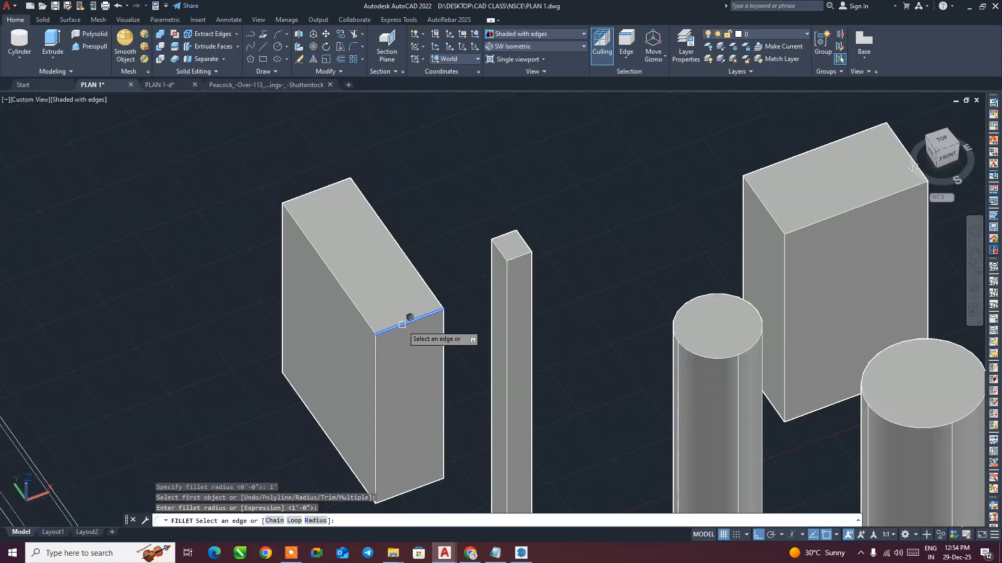
{"action": "key", "text": "Return"}
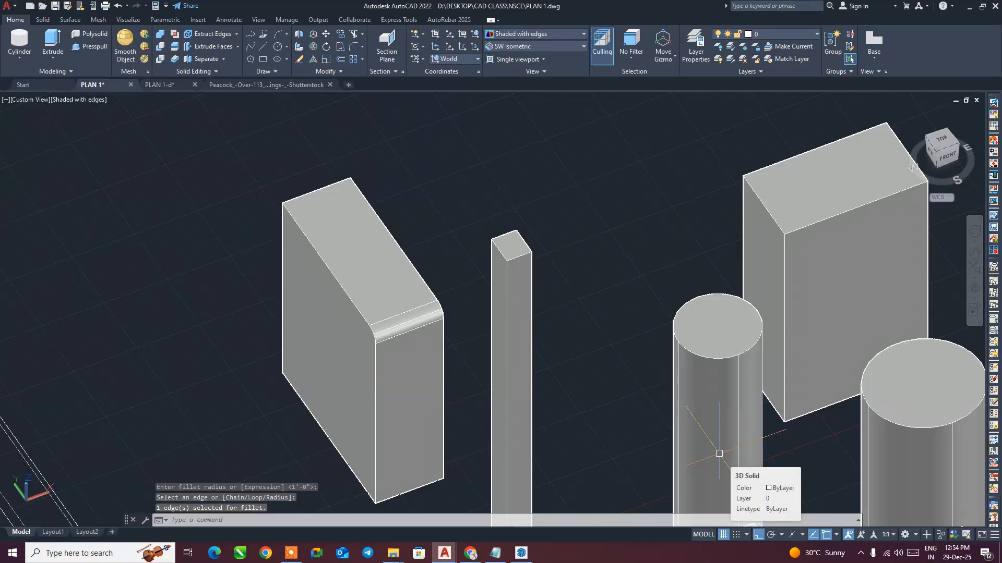
{"action": "key", "text": "ctrl+z"}
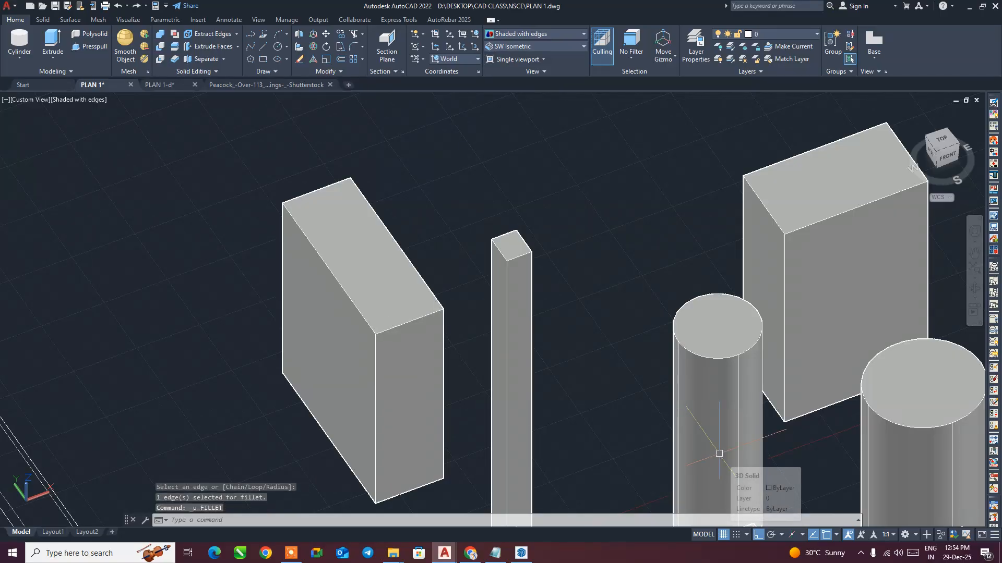
- Fillet all four edges of the thinned block's top face with a 1' radius
{"action": "type", "text": "f"}
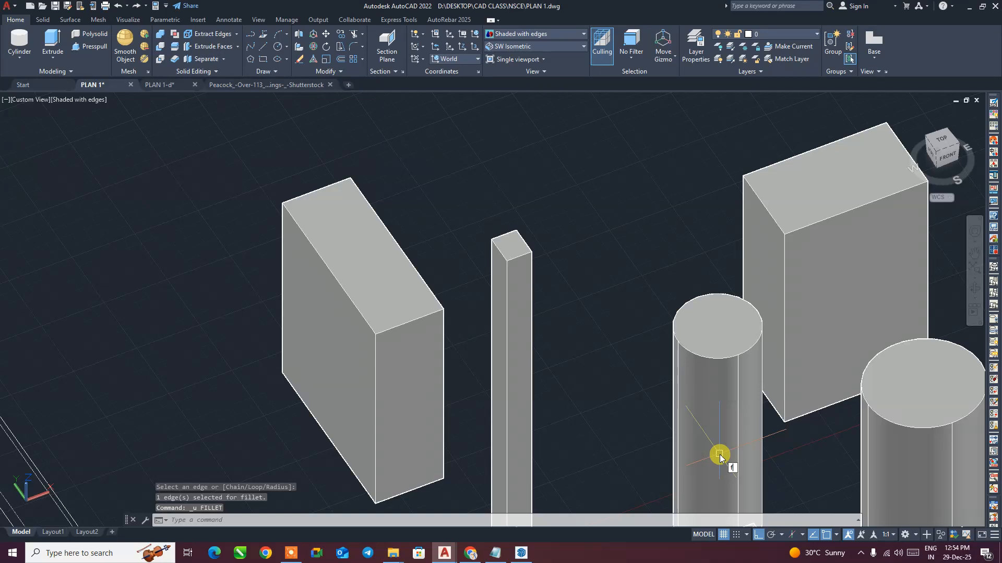
{"action": "key", "text": "Return"}
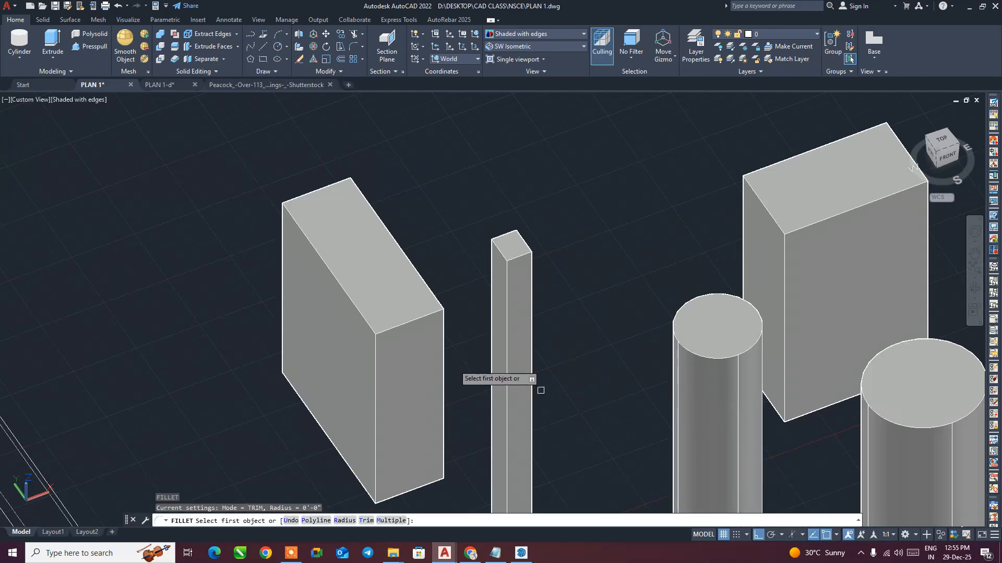
{"action": "left_click", "coordinate": [418, 321]}
{"action": "type", "text": "1'"}
{"action": "key", "text": "Return"}
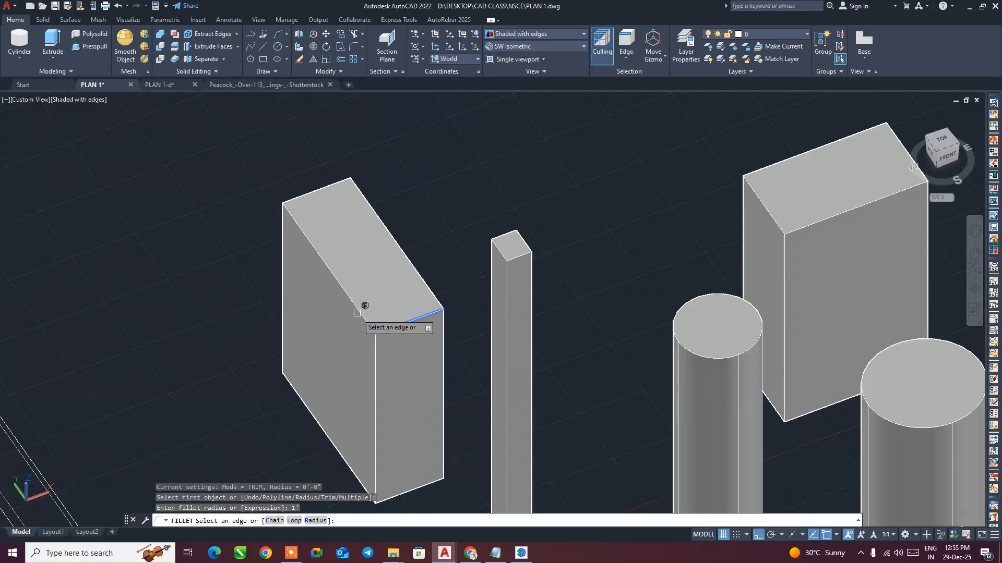
{"action": "left_click", "coordinate": [358, 313]}
{"action": "left_click", "coordinate": [404, 255]}
{"action": "left_click", "coordinate": [312, 191]}
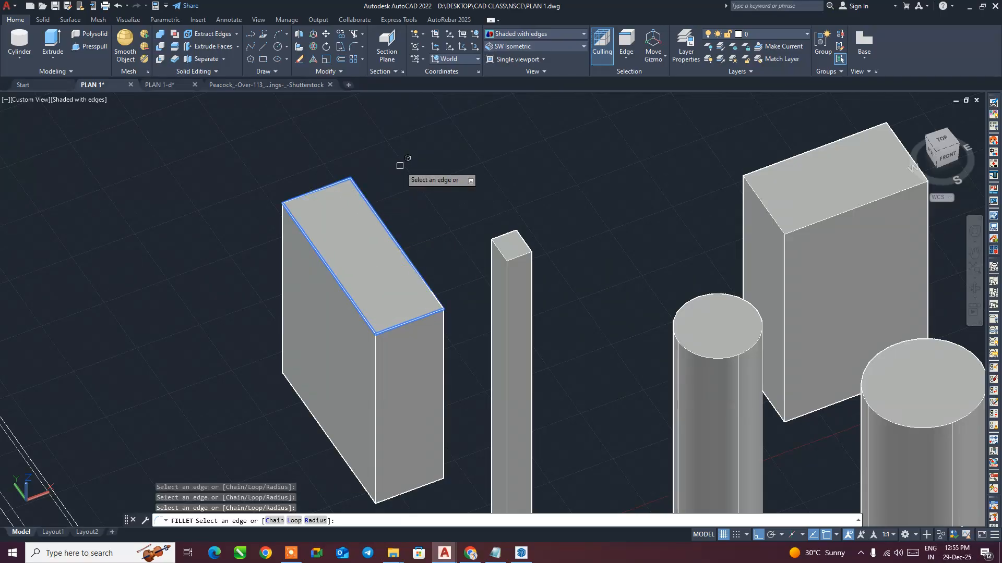
{"action": "key", "text": "Return"}
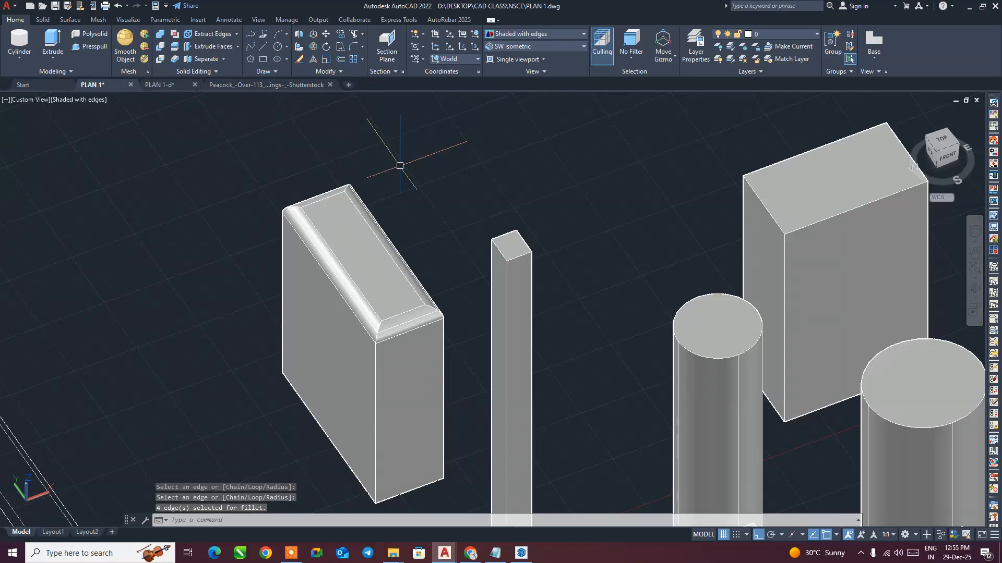
- Convert the wide block behind the cylinders to a smooth mesh with Smooth Object, accepting mesh creation for the non-primitive solid
{"action": "scroll", "coordinate": [399, 167], "scroll_direction": "down", "scroll_amount": 3}
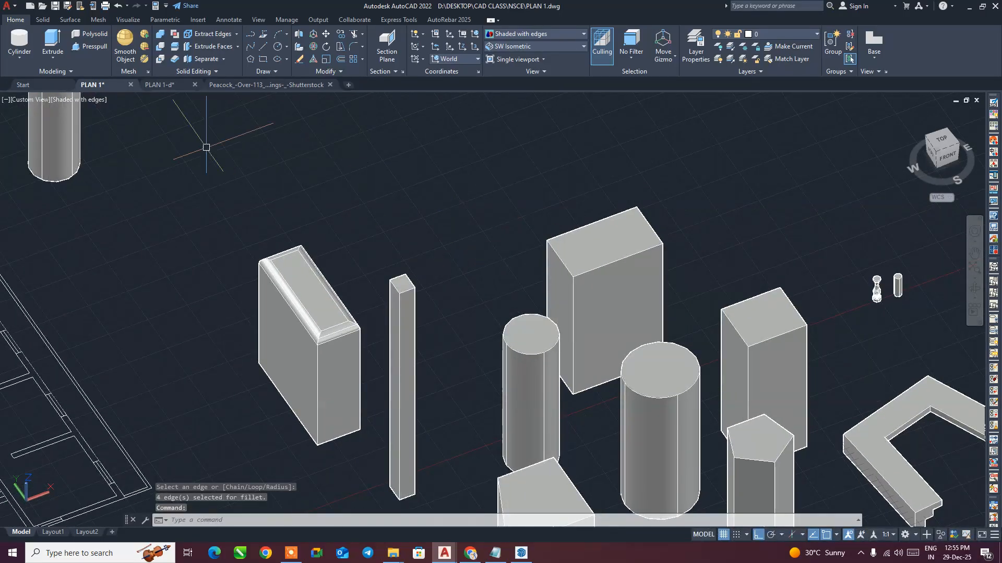
{"action": "scroll", "coordinate": [618, 286], "scroll_direction": "down", "scroll_amount": 2}
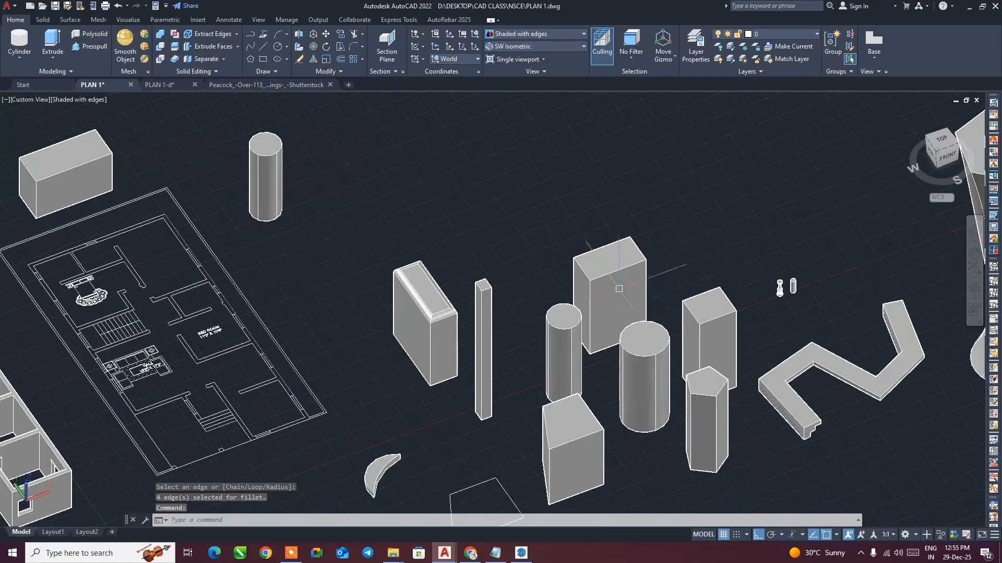
{"action": "middle_click_drag", "start_coordinate": [549, 339], "coordinate": [495, 332]}
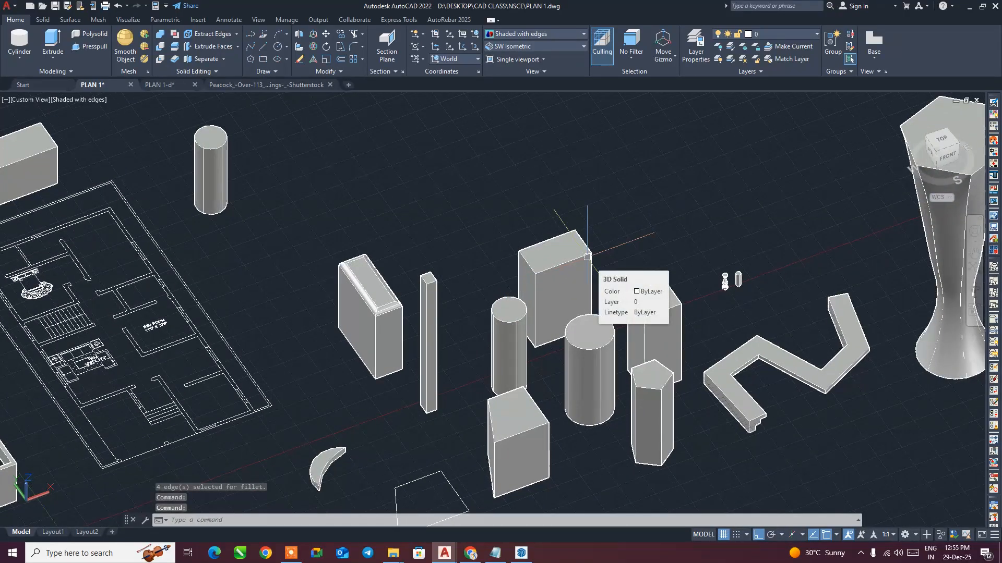
{"action": "left_click", "coordinate": [587, 256]}
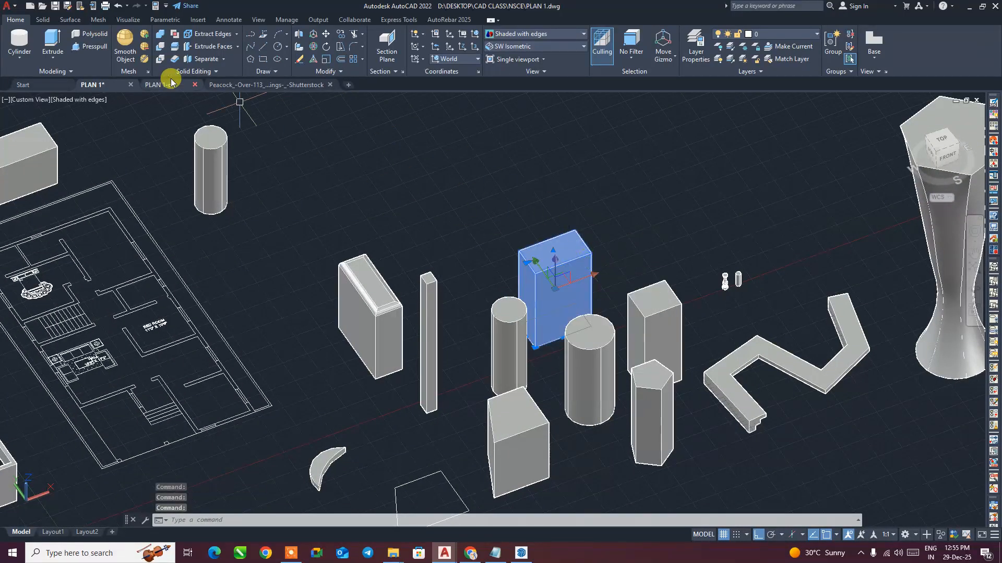
{"action": "left_click", "coordinate": [120, 55]}
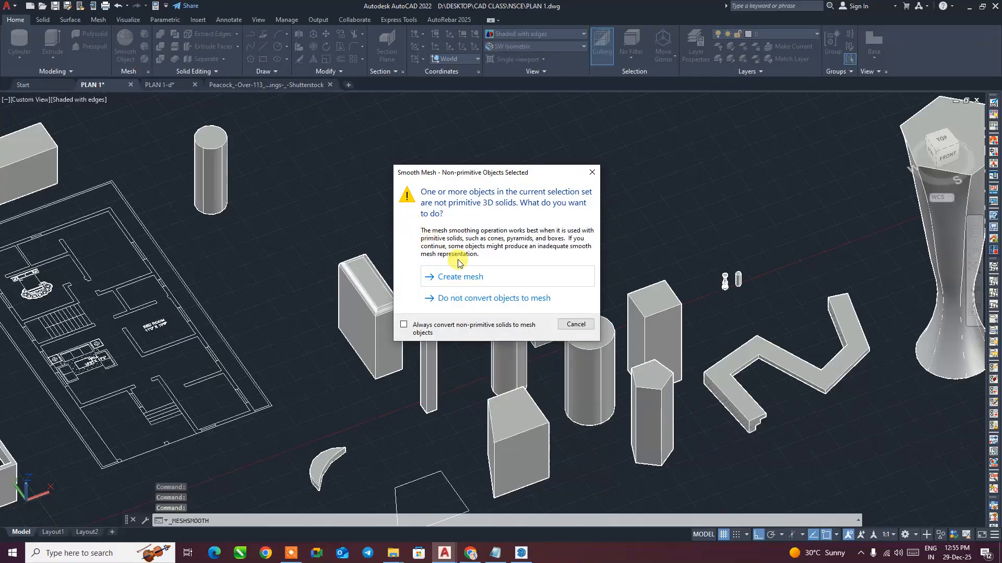
{"action": "left_click", "coordinate": [417, 276]}
- Try Smooth More on the new faceted mesh and bring it back to its coarse level with Smooth Less
{"action": "scroll", "coordinate": [527, 280], "scroll_direction": "up", "scroll_amount": 5}
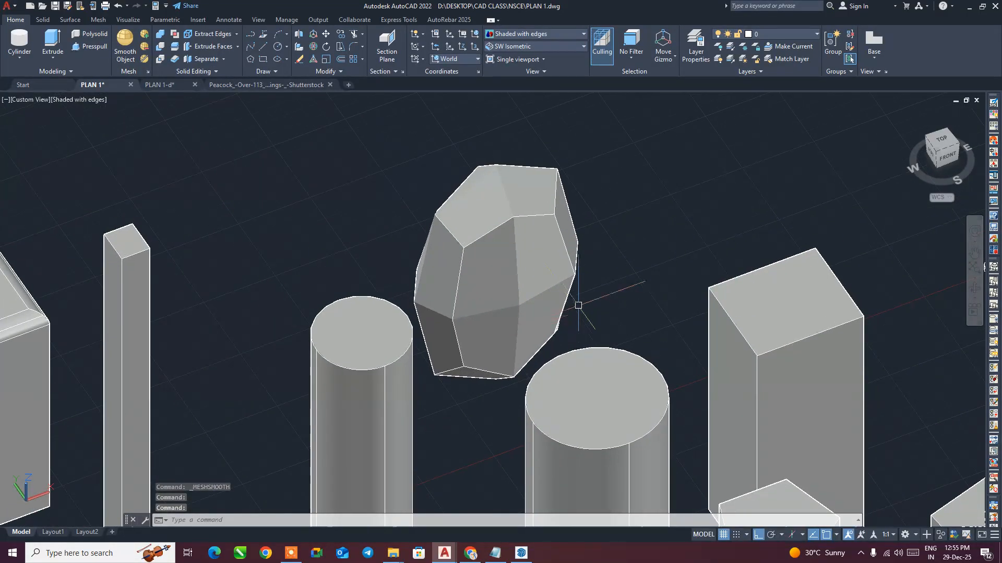
{"action": "left_click", "coordinate": [562, 279]}
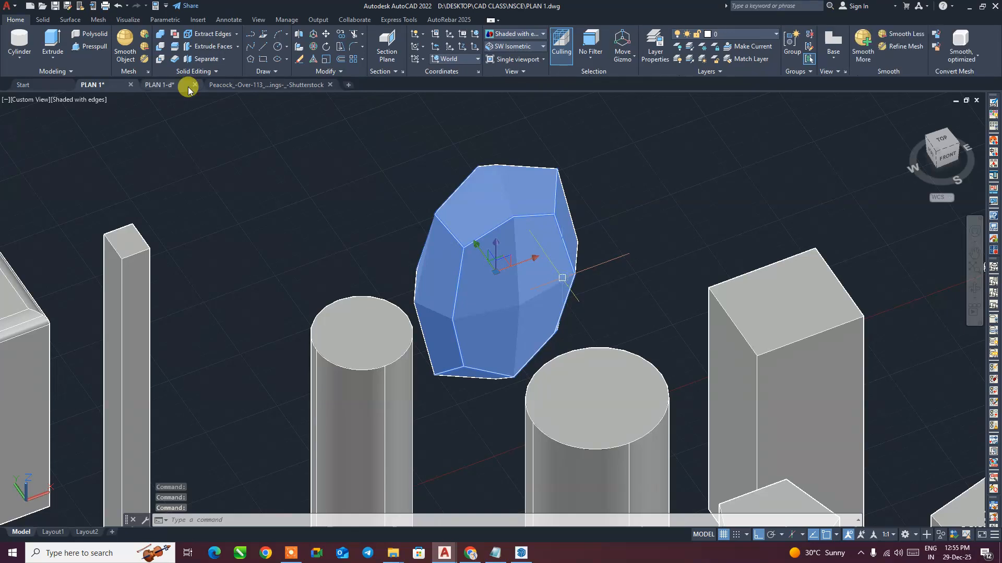
{"action": "left_click", "coordinate": [144, 38]}
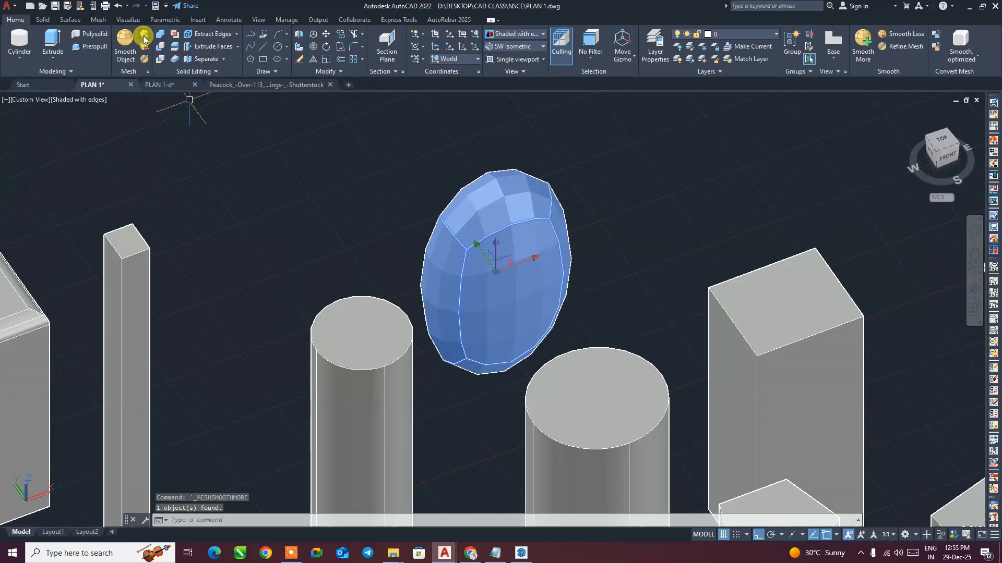
{"action": "left_click", "coordinate": [147, 46]}
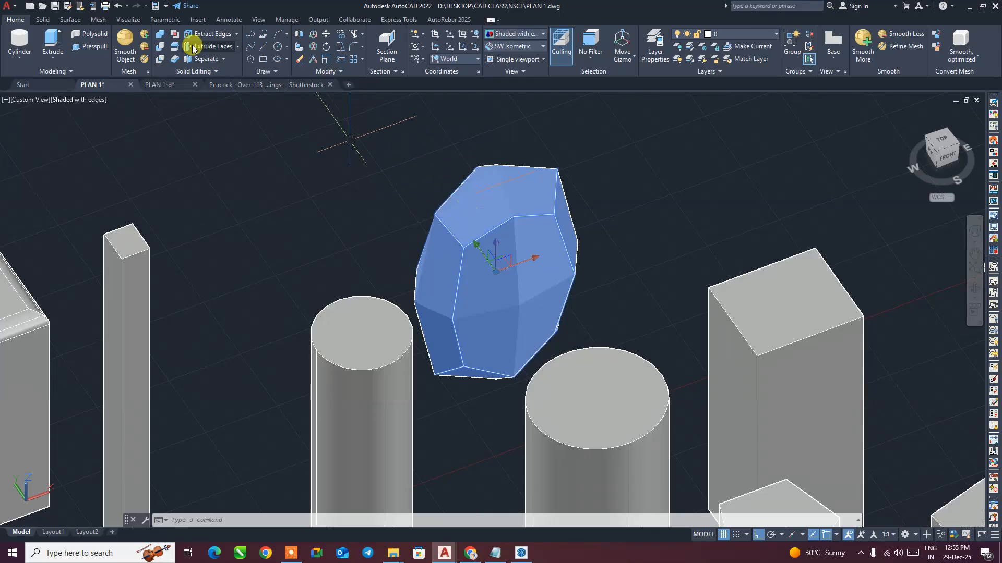
- Raise the faceted mesh's smoothness by three levels with Smooth More and deselect it
{"action": "left_click", "coordinate": [145, 36]}
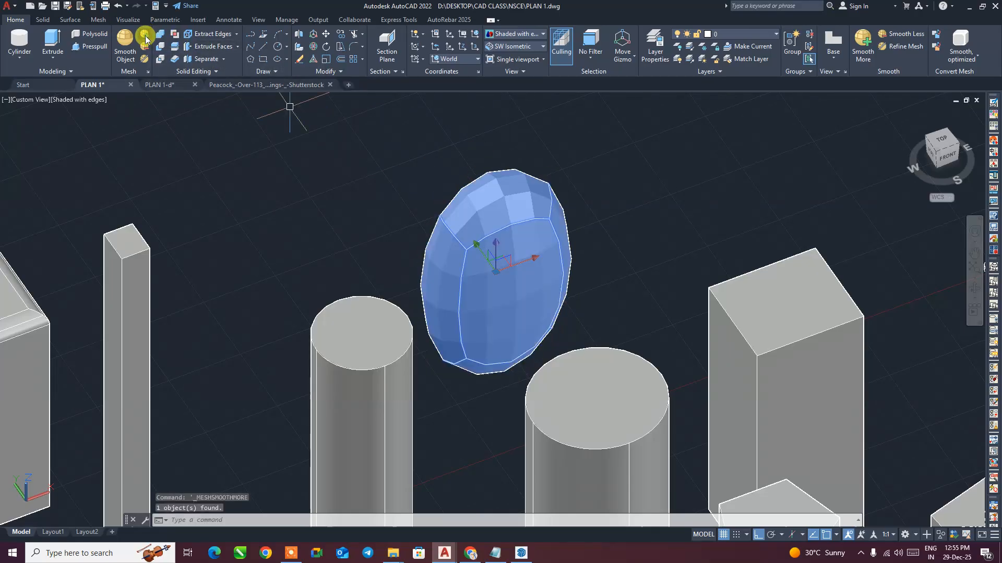
{"action": "left_click", "coordinate": [145, 37]}
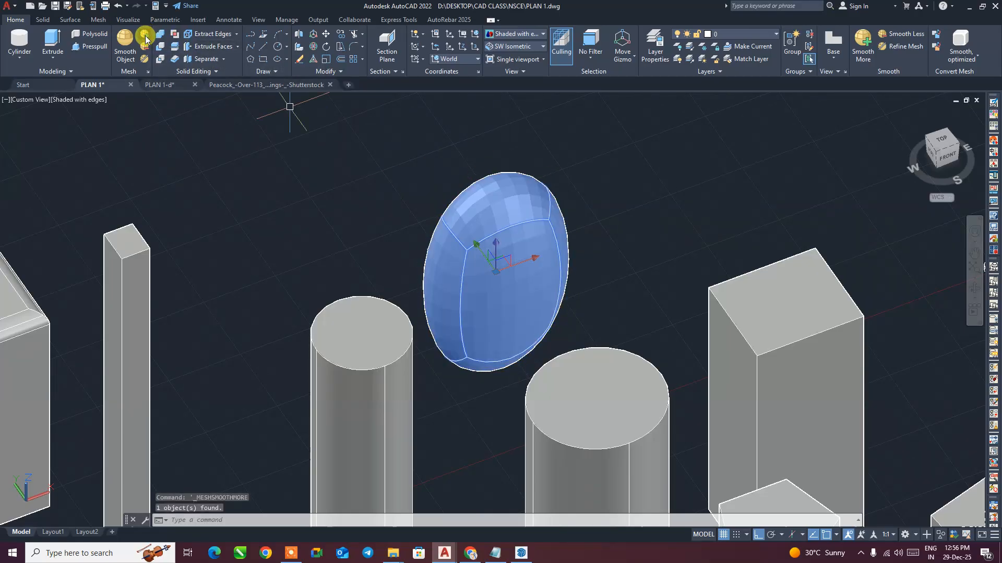
{"action": "left_click", "coordinate": [145, 38]}
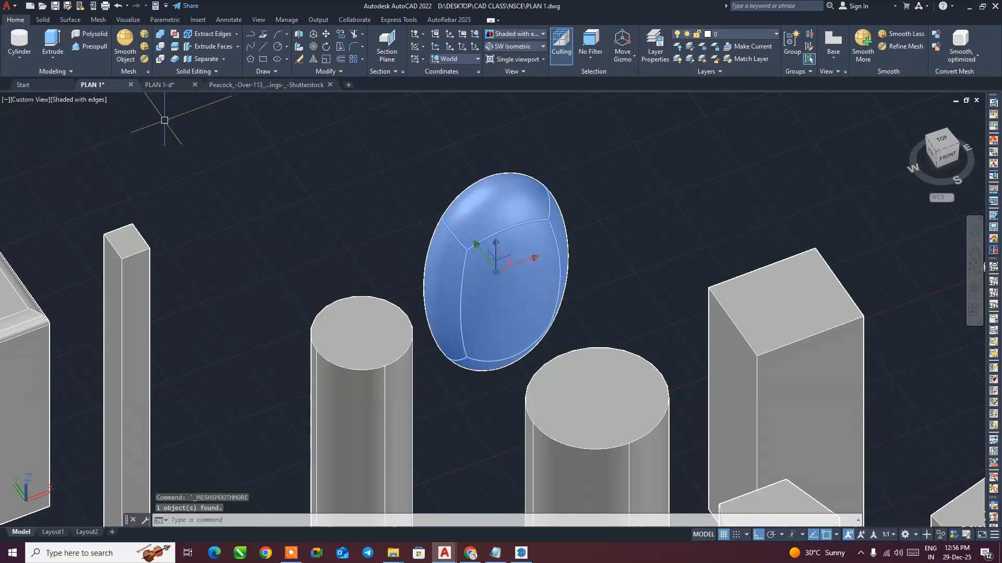
{"action": "key", "text": "Escape"}
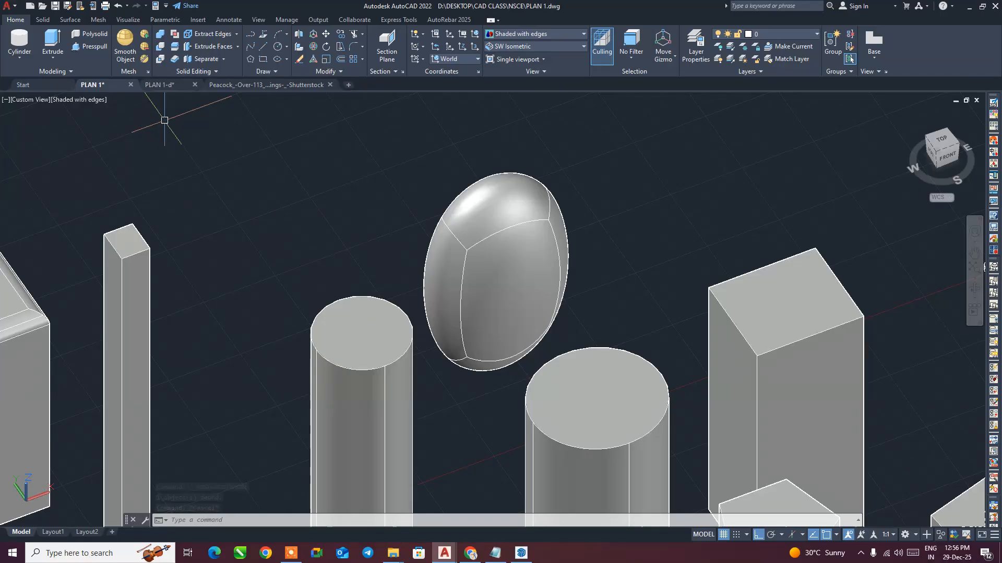
- Reduce the egg-shaped mesh to its coarse faceted form with Smooth Less, raise it to a finely faceted form with Smooth More, and deselect it
{"action": "left_click", "coordinate": [517, 249]}
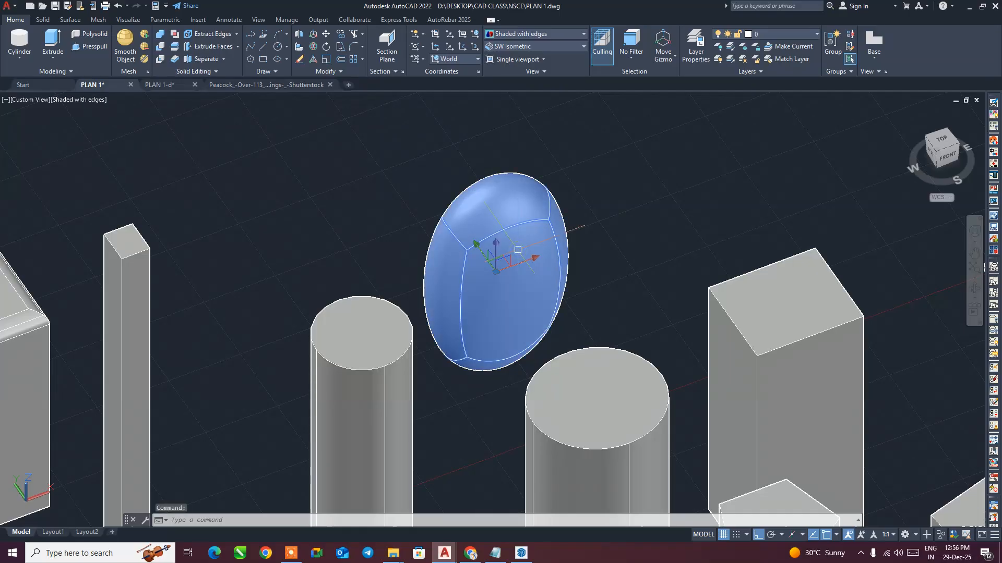
{"action": "left_click", "coordinate": [145, 51]}
{"action": "left_click", "coordinate": [145, 50]}
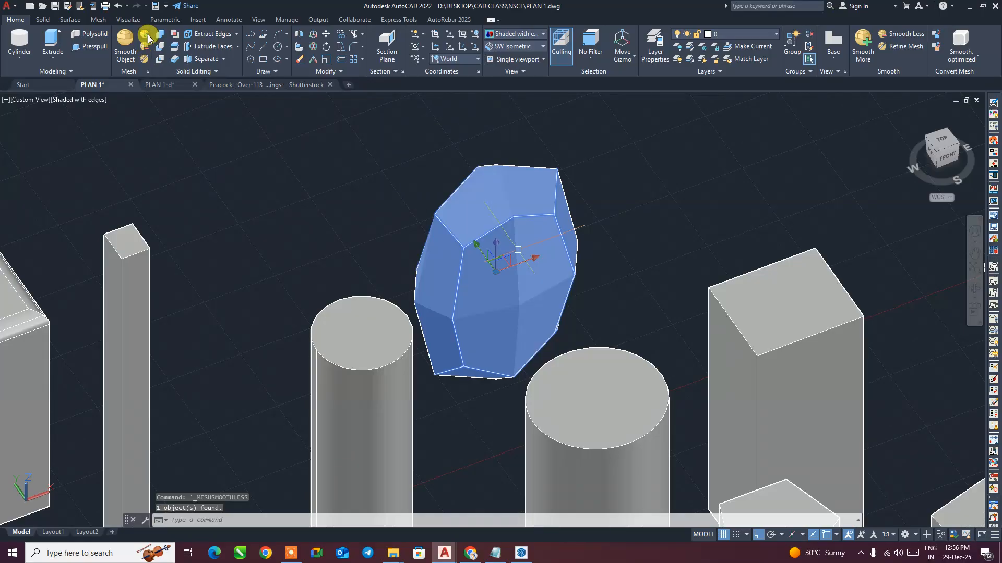
{"action": "left_click", "coordinate": [145, 35]}
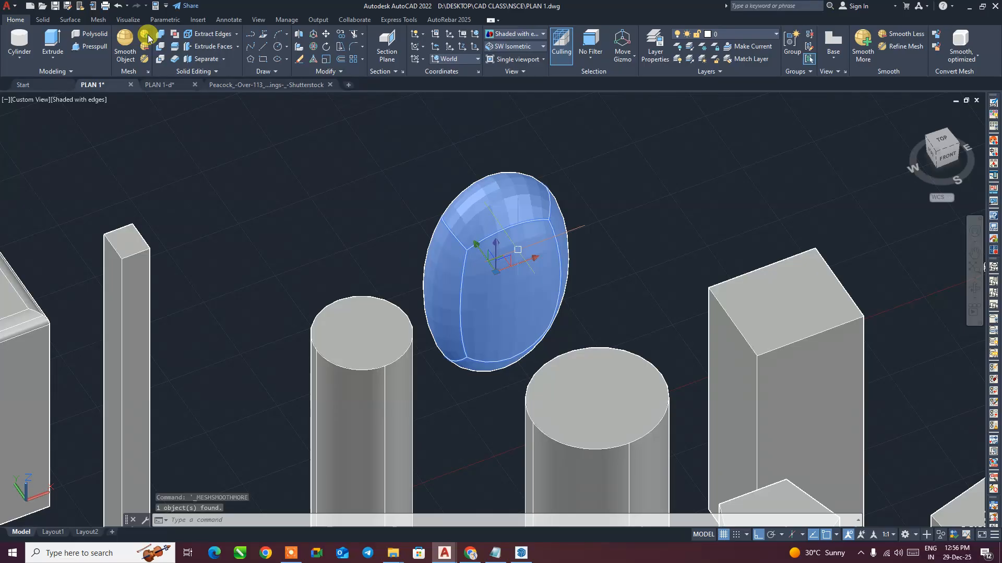
{"action": "key", "text": "Escape"}
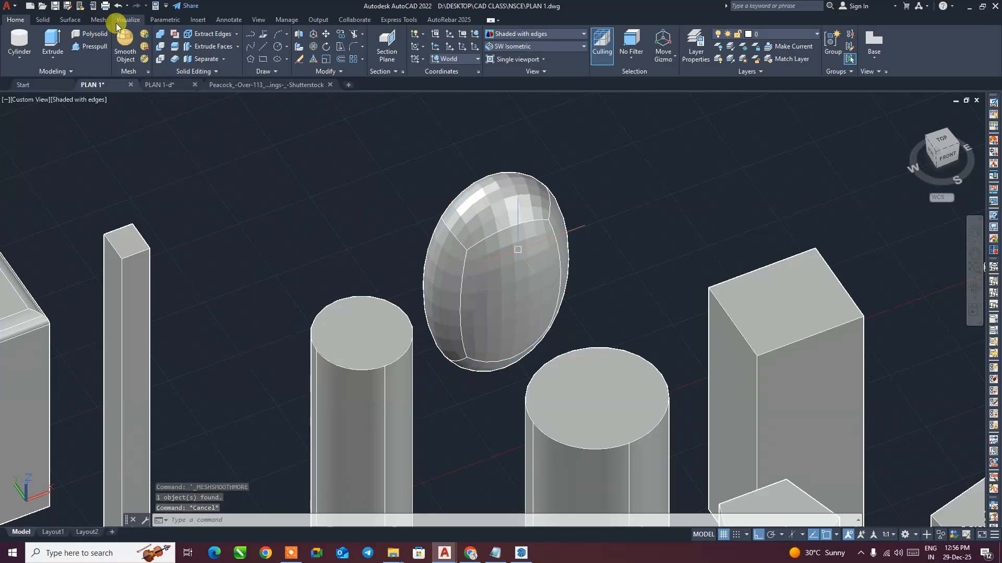
{"action": "scroll", "coordinate": [352, 265], "scroll_direction": "down", "scroll_amount": 6}
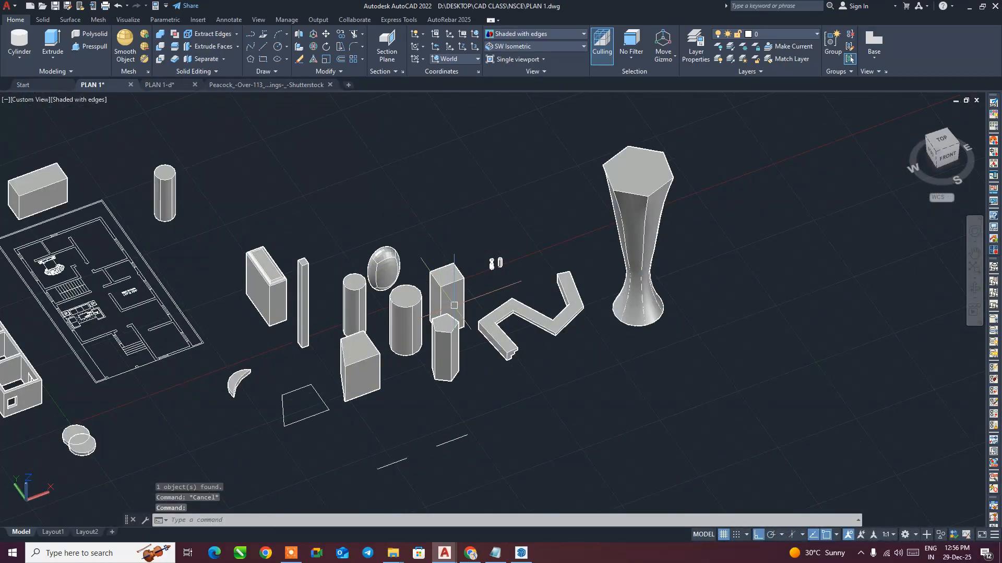
{"action": "middle_click_drag", "start_coordinate": [491, 289], "coordinate": [595, 272]}
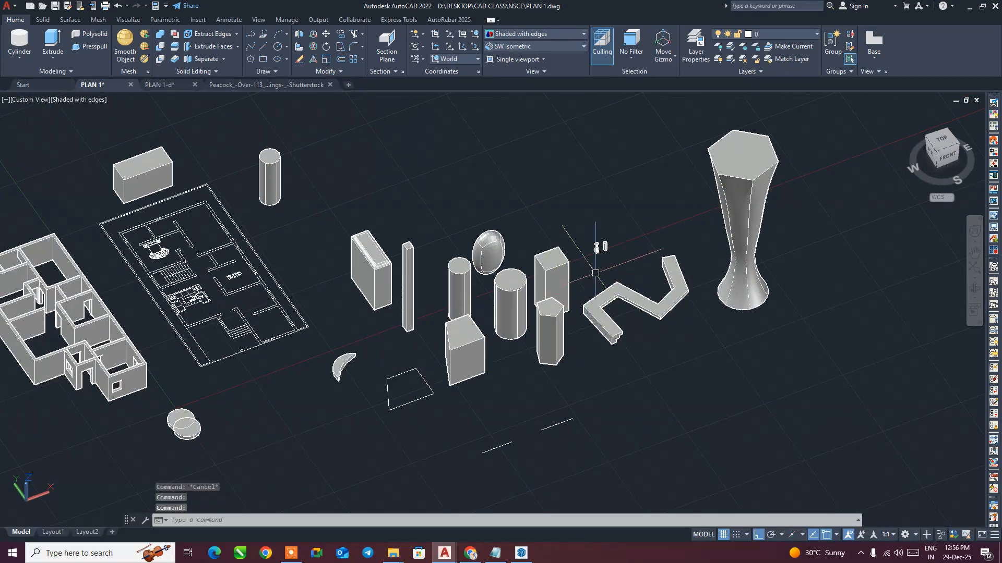